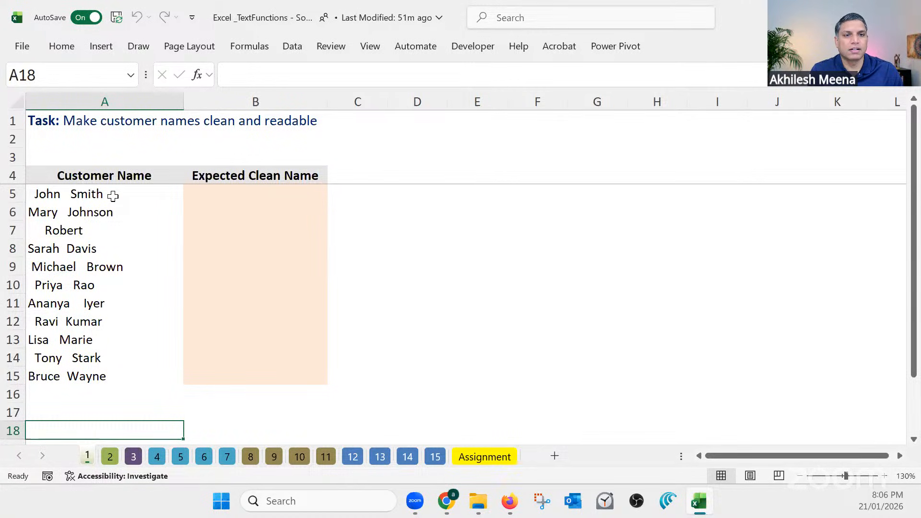
drag(112, 196, 117, 374)
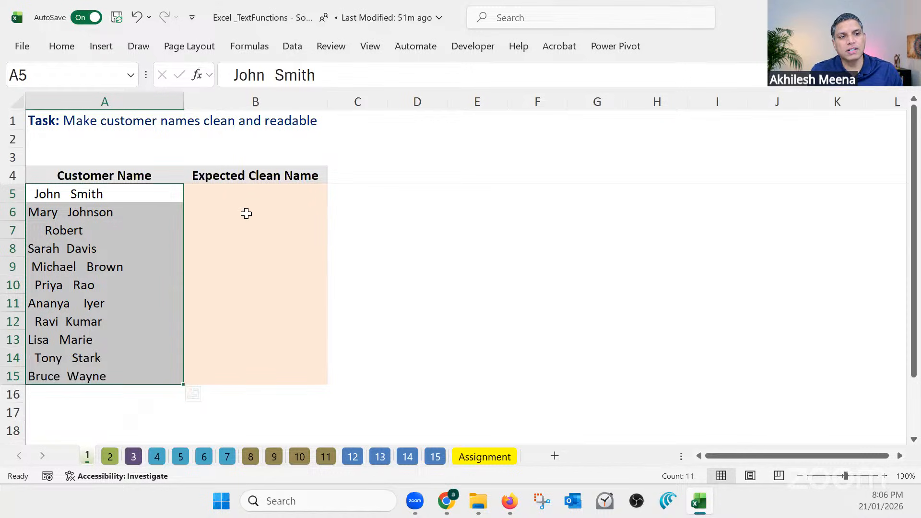
drag(251, 191, 257, 375)
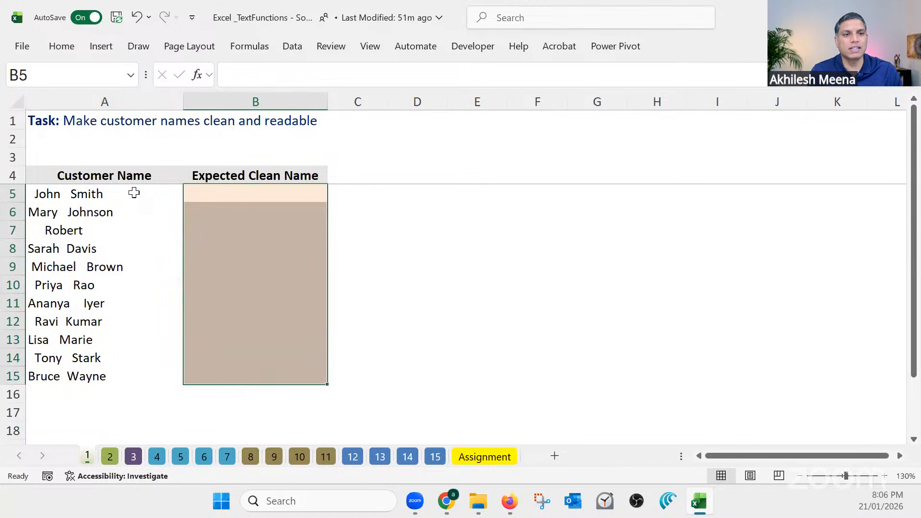
drag(134, 195, 146, 374)
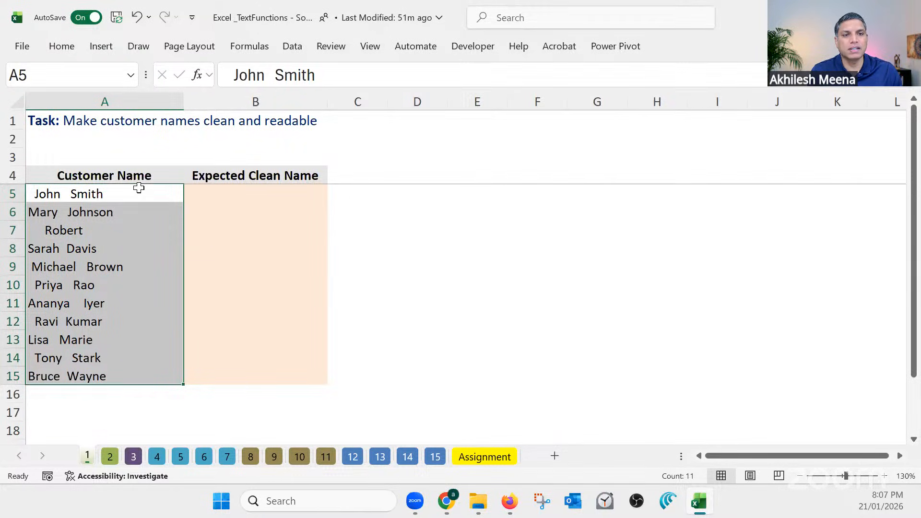
click(248, 194)
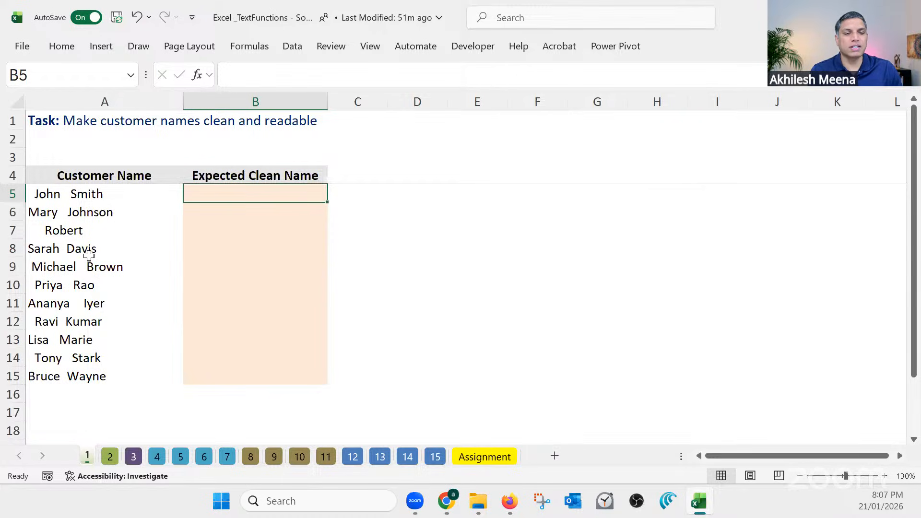
click(67, 230)
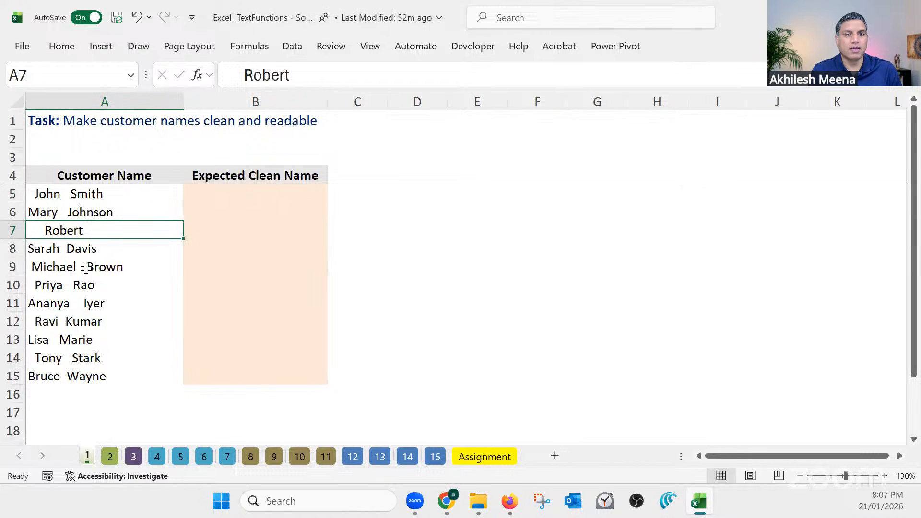
Count the characters of the customer name in A7 with a LEN formula in D7
click(436, 237)
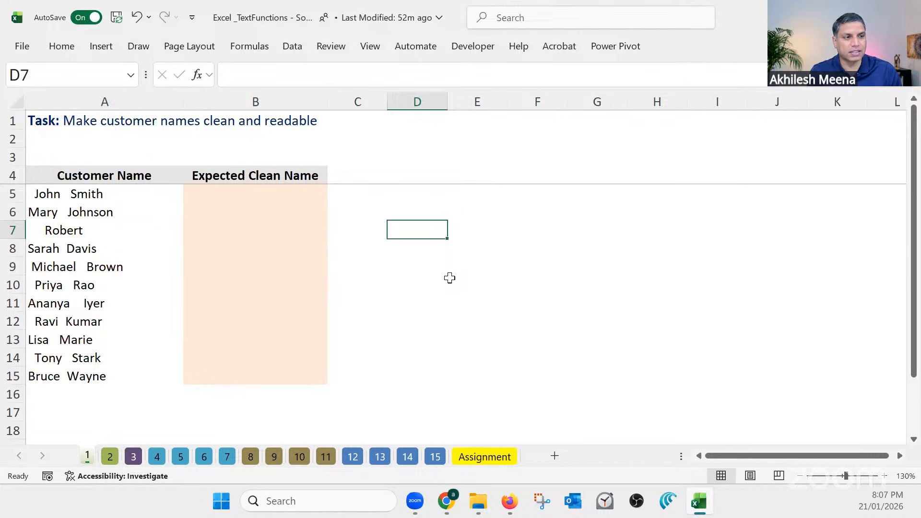
text(=)
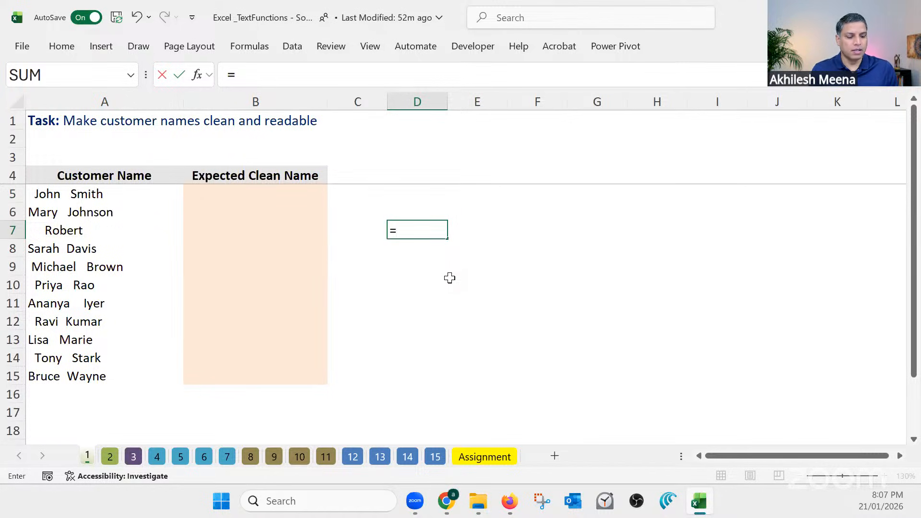
text(len)
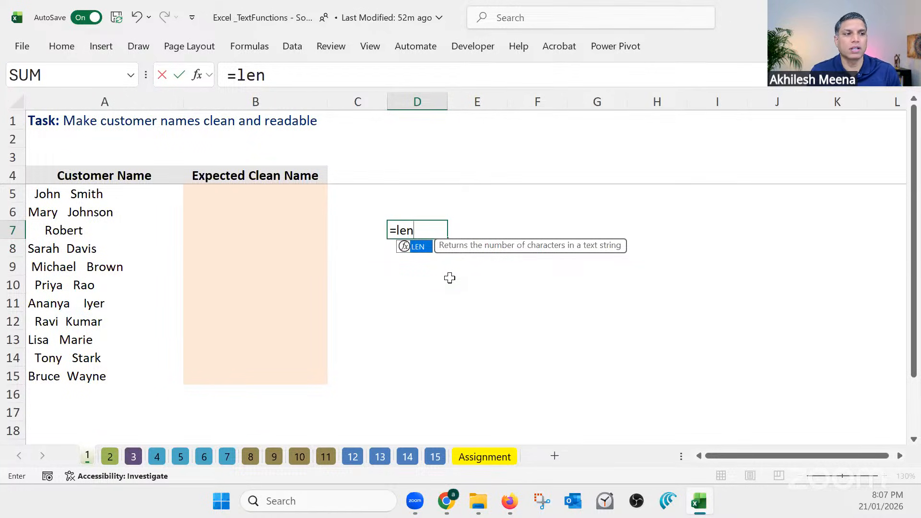
double_click(419, 246)
click(99, 230)
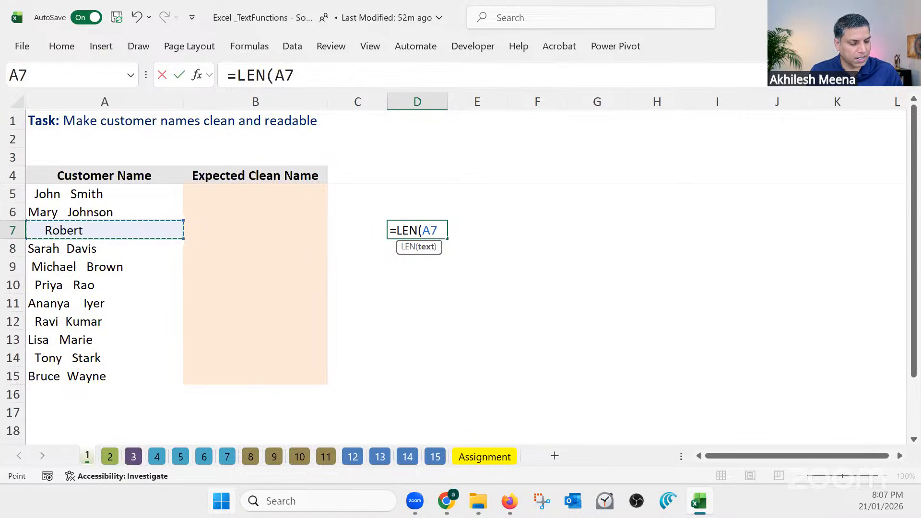
key(Return)
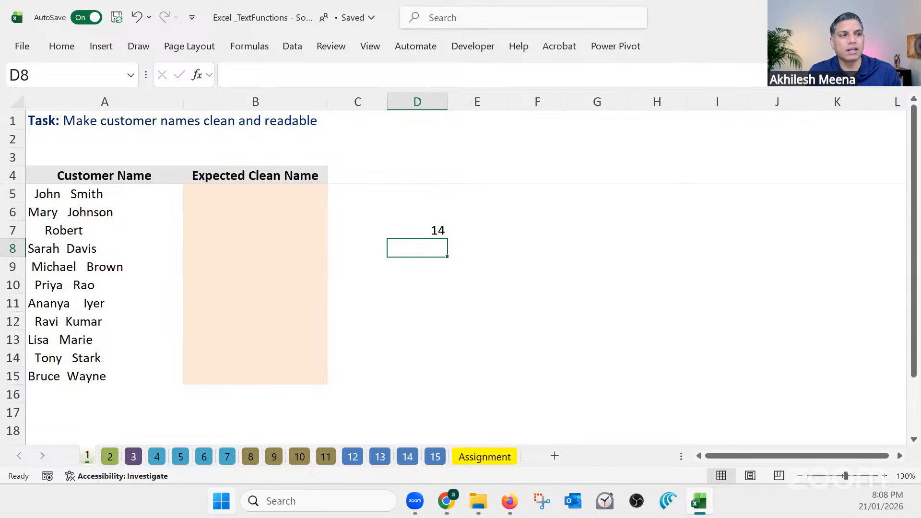
click(423, 232)
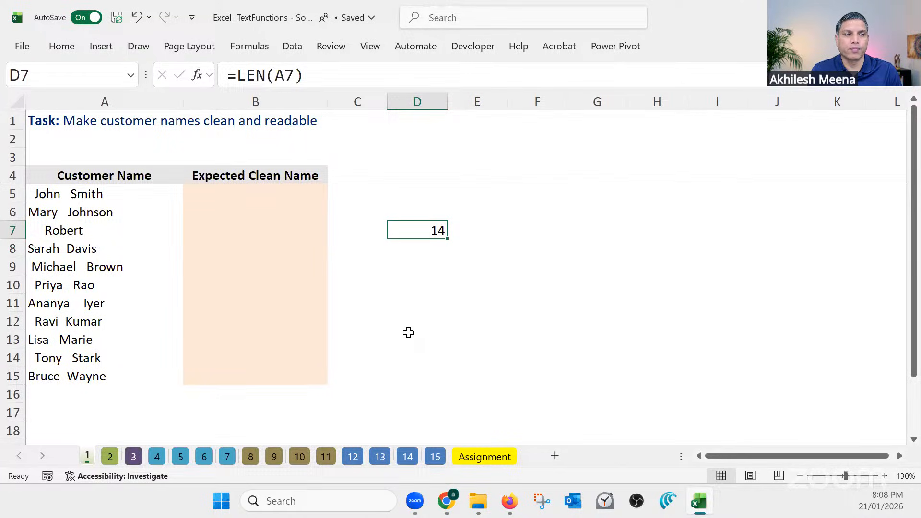
Enter a TRIM formula in B5 that removes the extra spaces from the customer name in A5
click(280, 194)
mouse_move(446, 501)
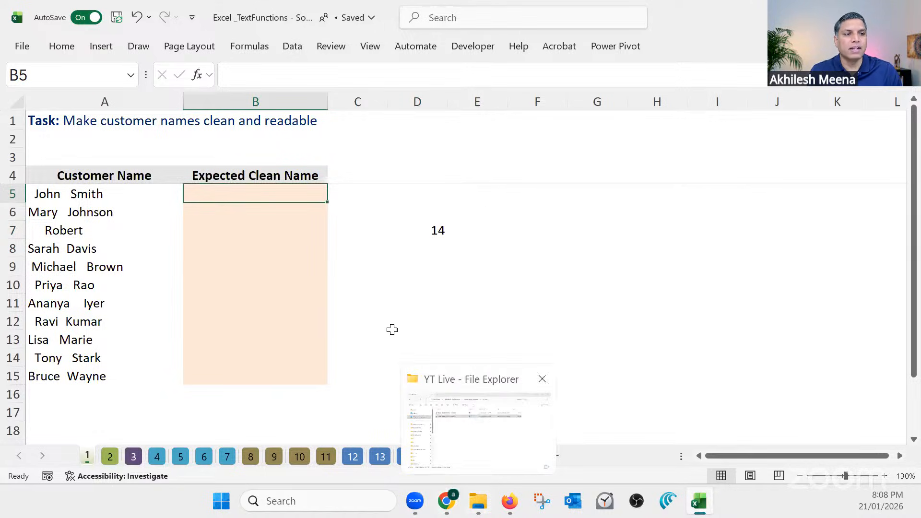
click(371, 289)
click(256, 192)
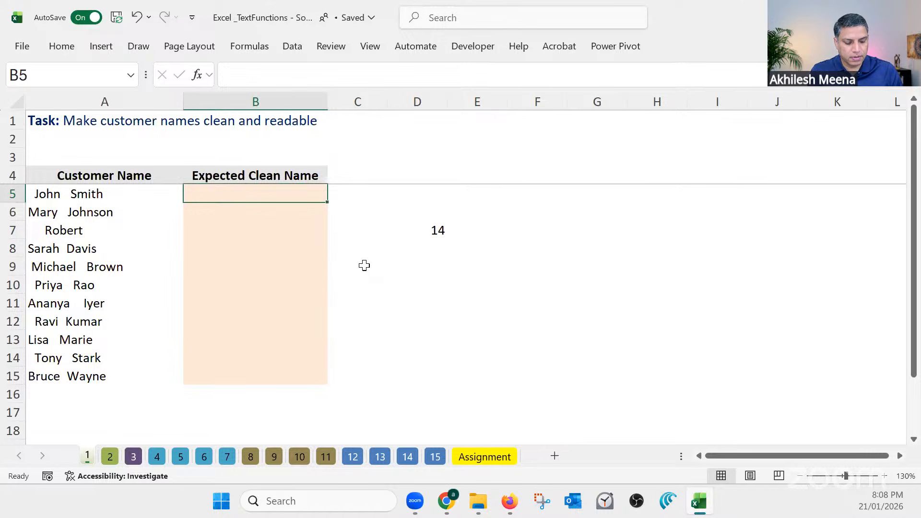
text(=trim)
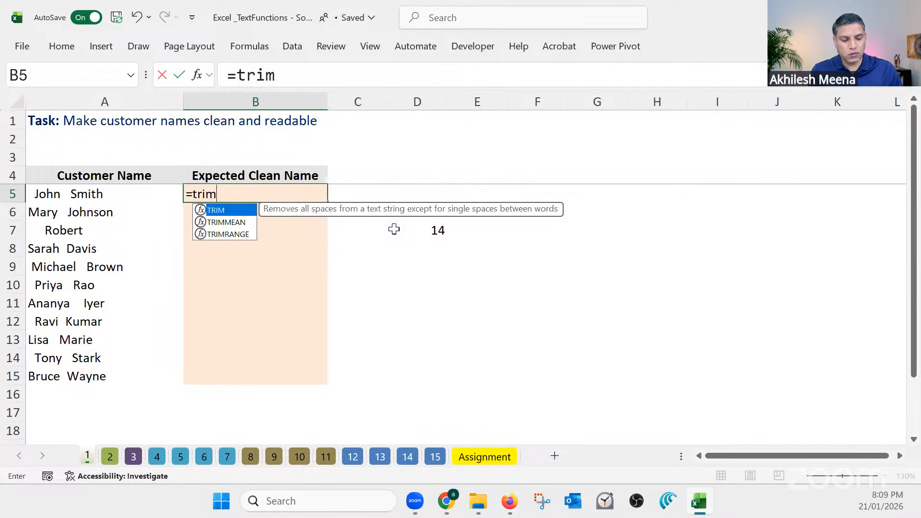
key(Tab)
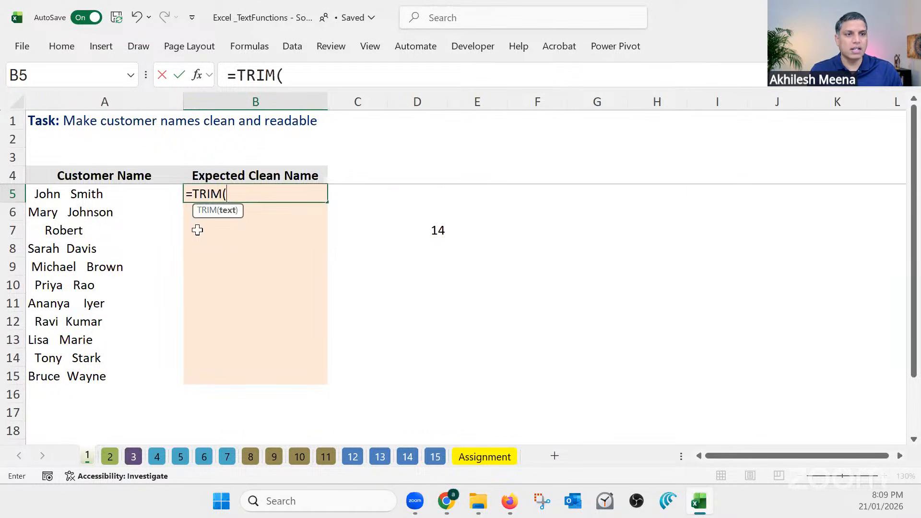
click(86, 193)
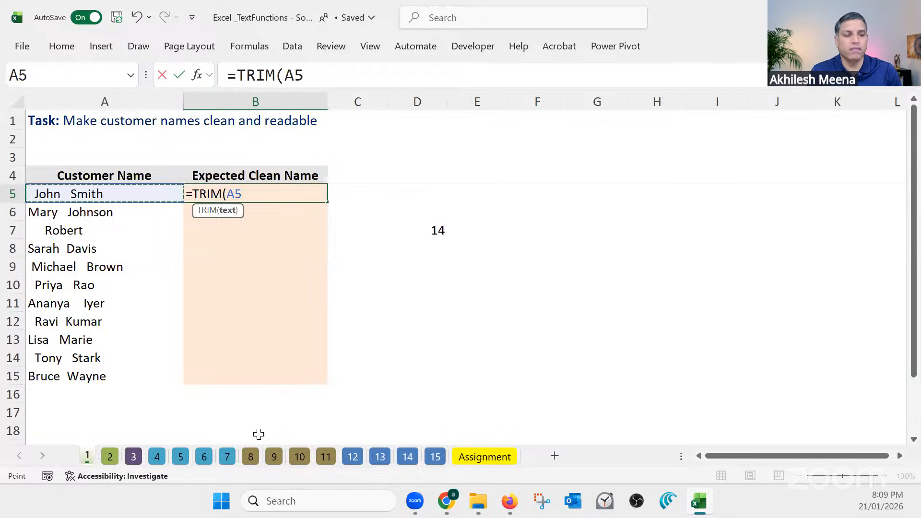
key(Return)
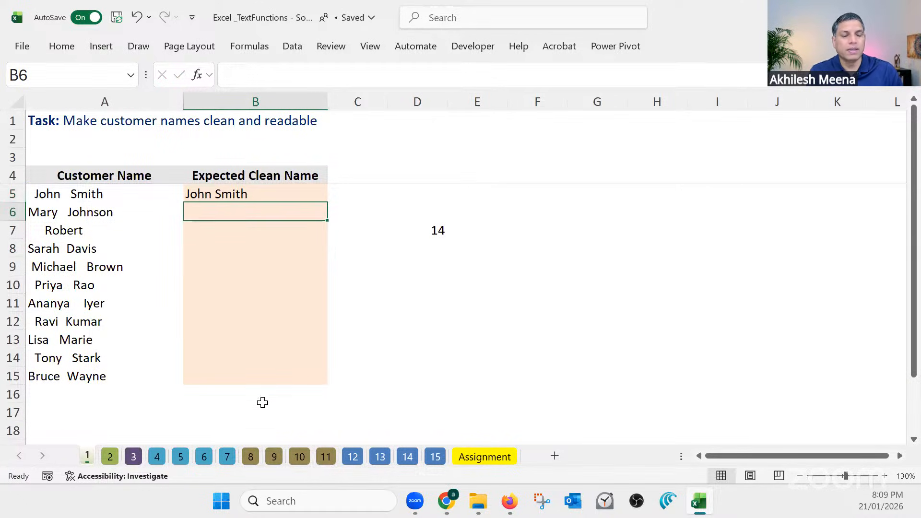
click(200, 196)
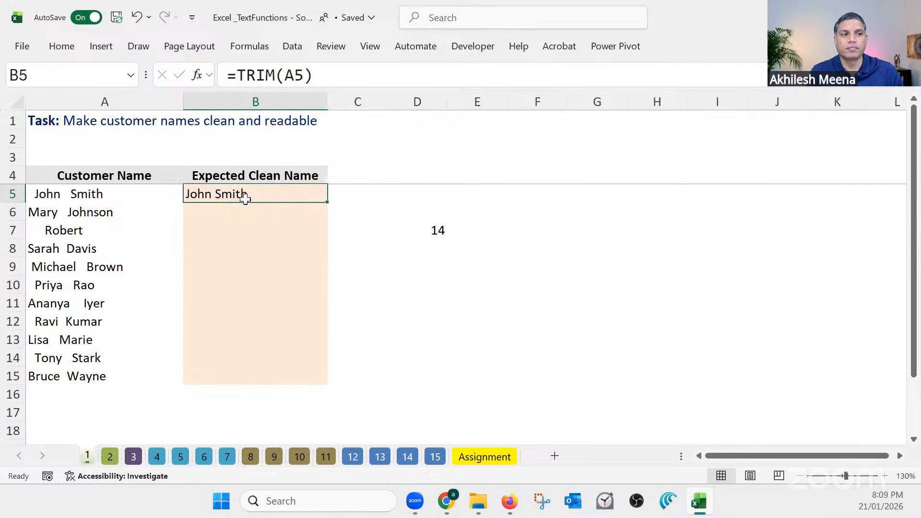
Count the characters of the cleaned name in B5 with a LEN formula in D5
click(442, 231)
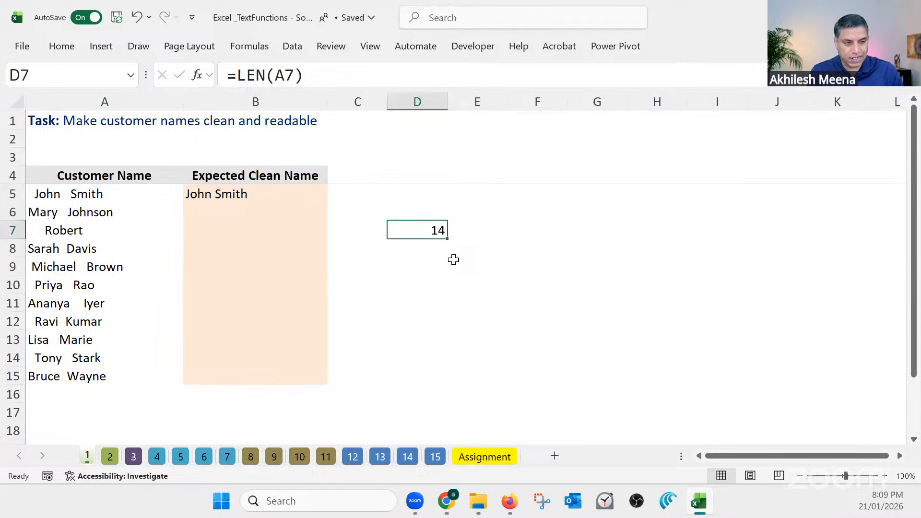
click(429, 193)
text(=)
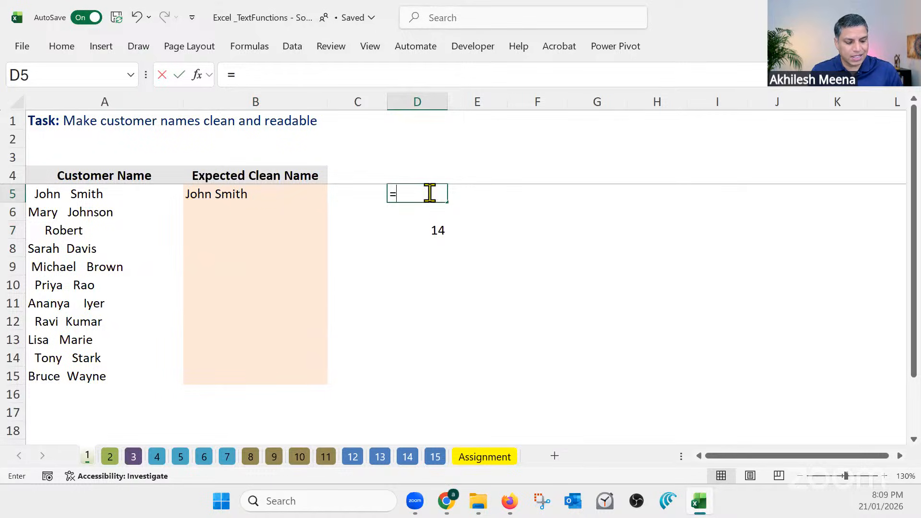
text(le)
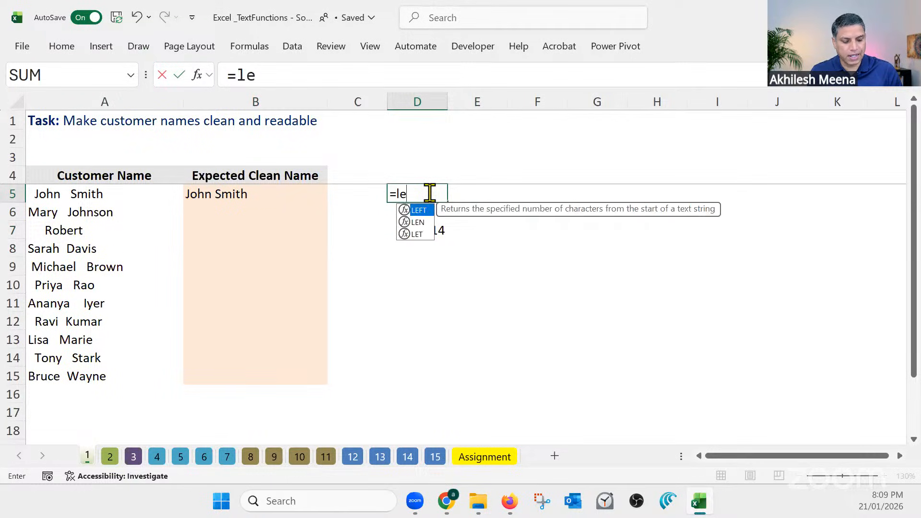
text(n)
key(Tab)
click(226, 194)
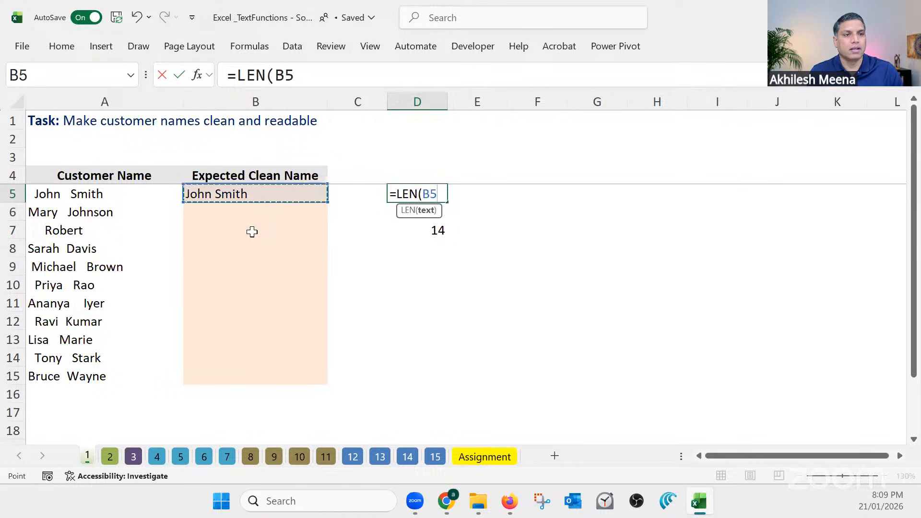
key(Return)
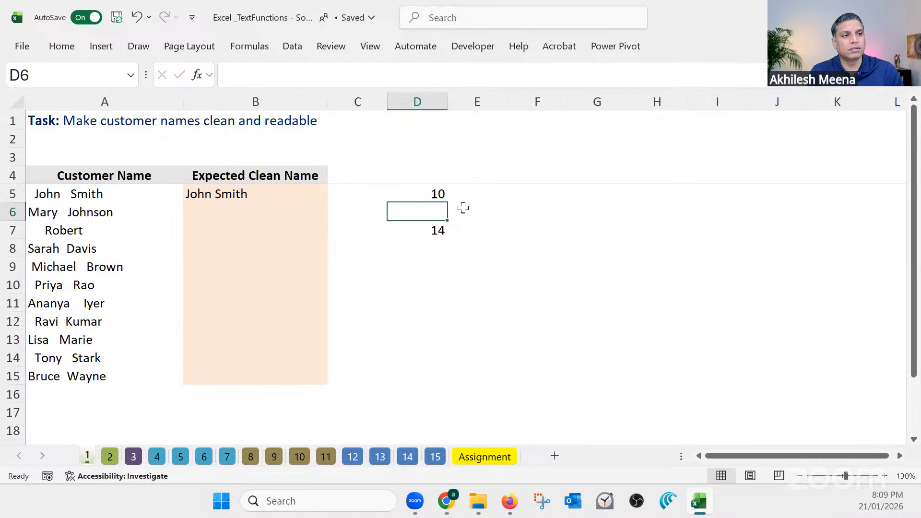
Count the characters of the original name in A5 with LEN in E5, and clear the helper formulas in D5:E7
click(470, 191)
text(=)
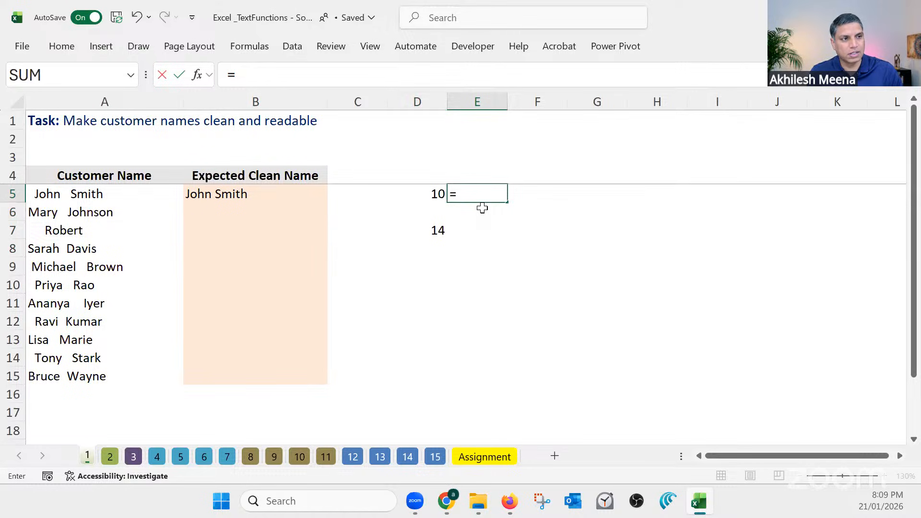
text(len)
key(Tab)
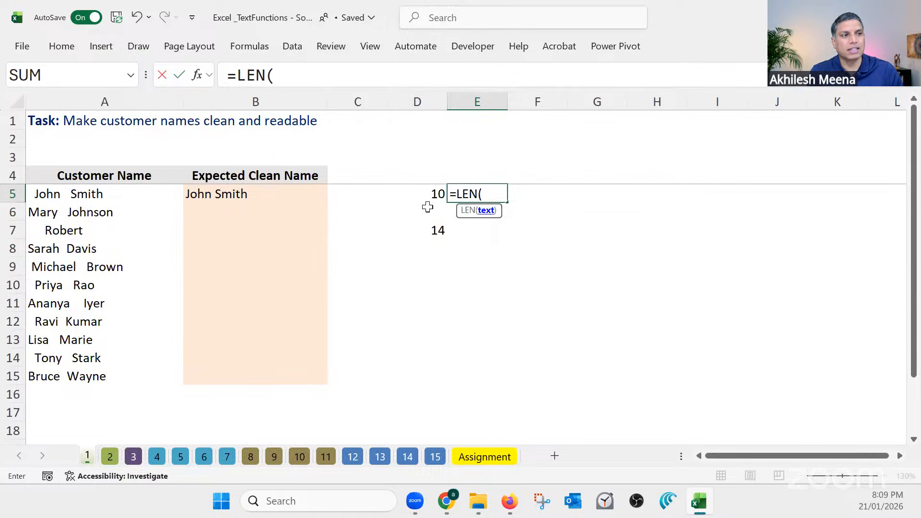
click(59, 195)
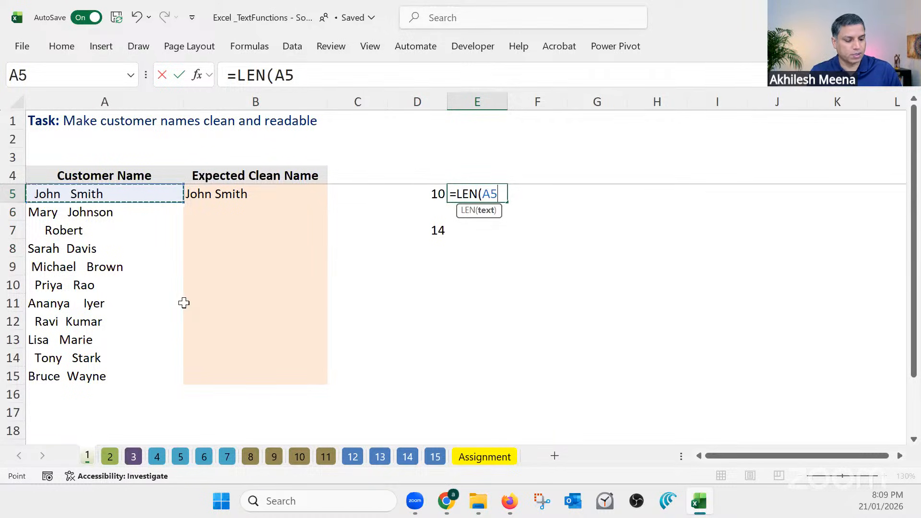
key(Return)
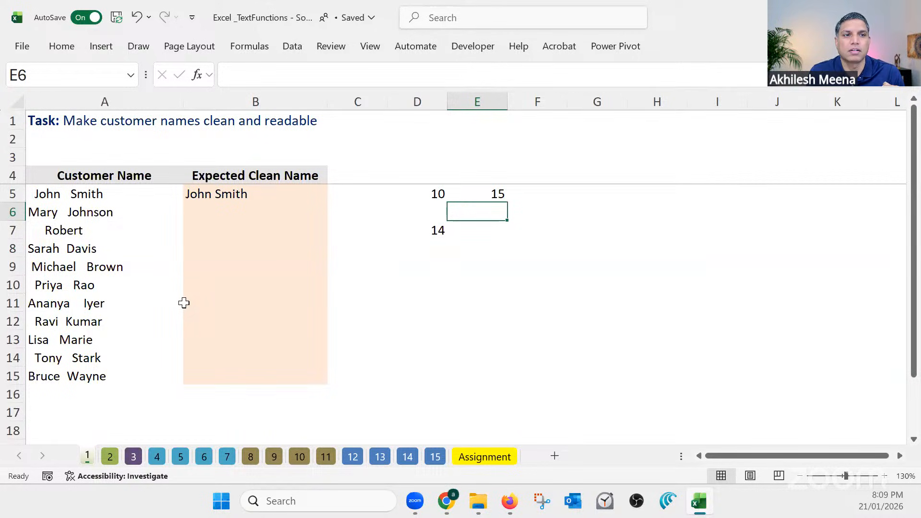
drag(413, 194, 477, 237)
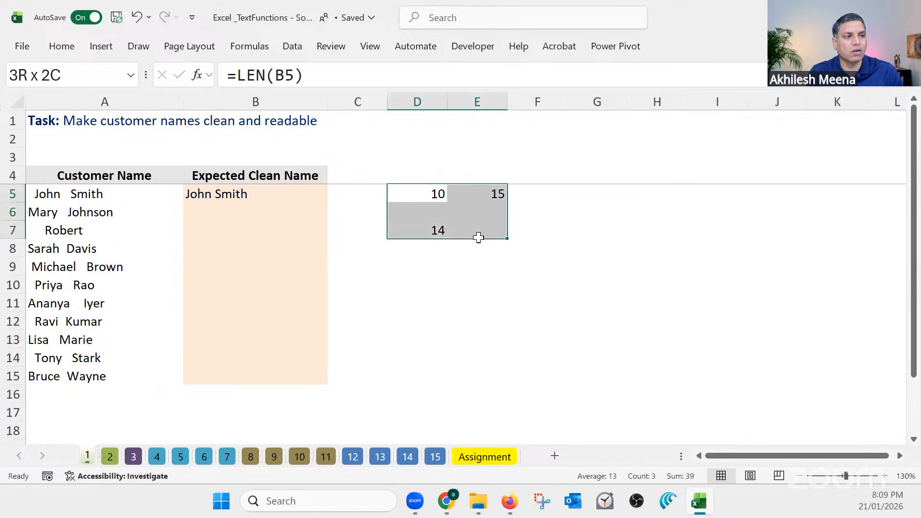
key(Delete)
Clean the customer name in A6 with a TRIM formula in B6 and fill the formula down to B15
click(220, 212)
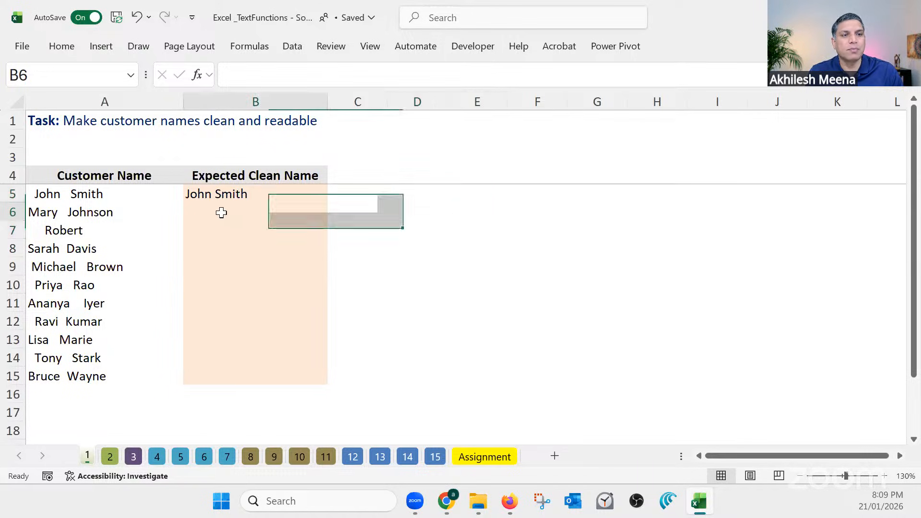
text(=trim)
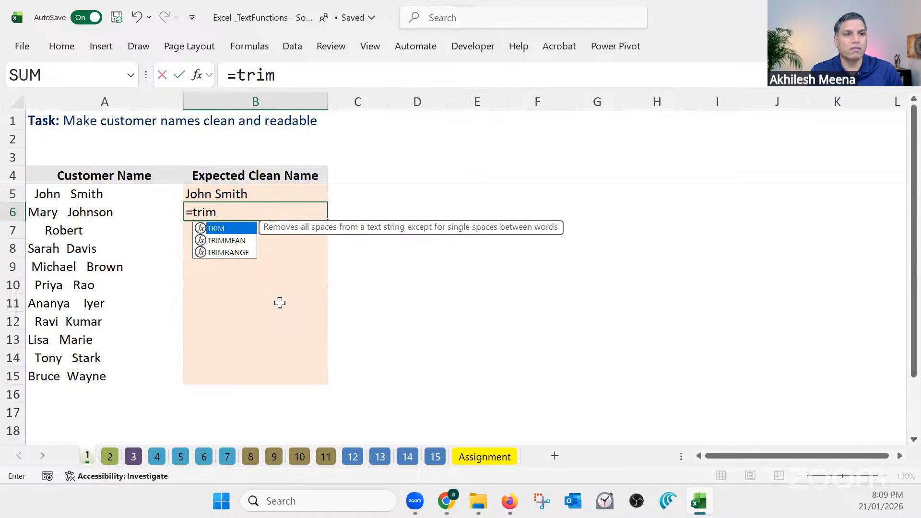
key(Tab)
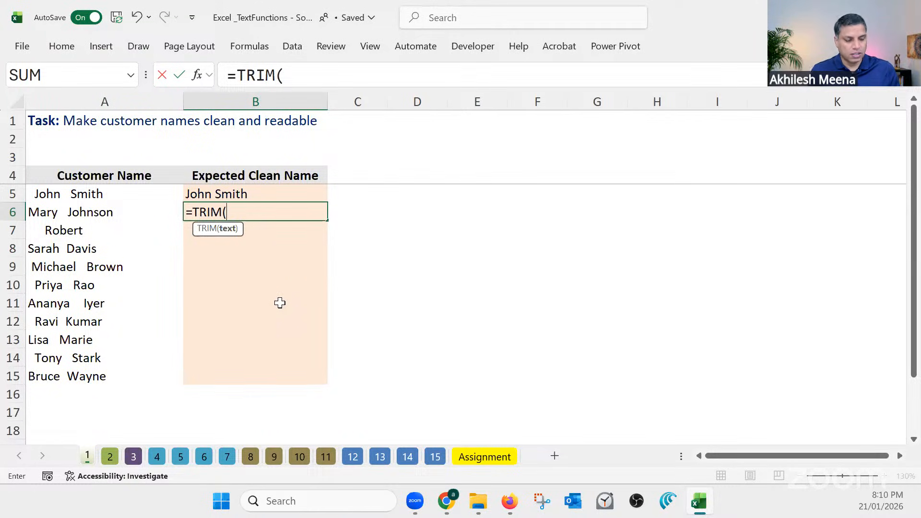
click(136, 212)
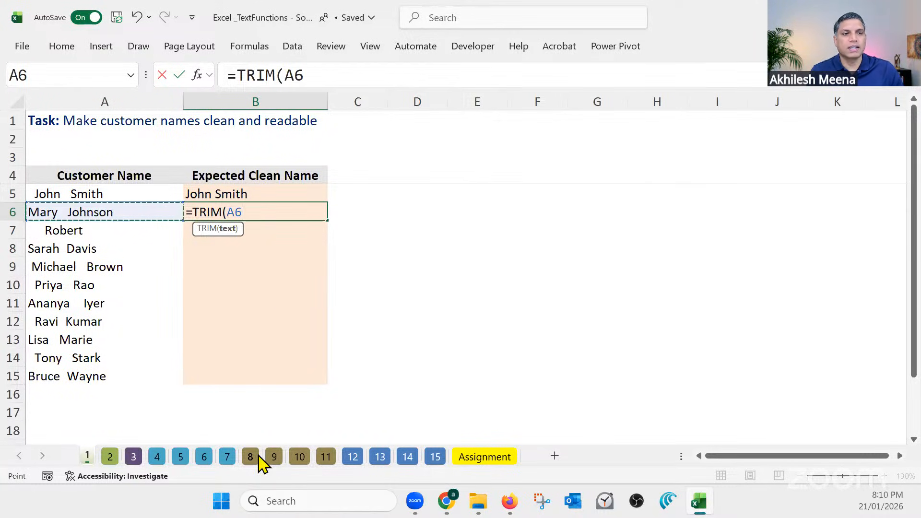
key(Return)
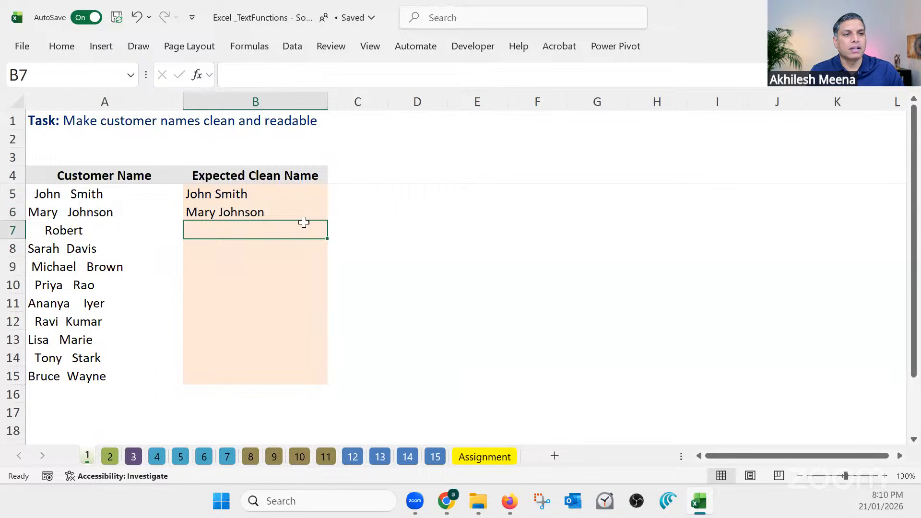
click(316, 215)
double_click(327, 221)
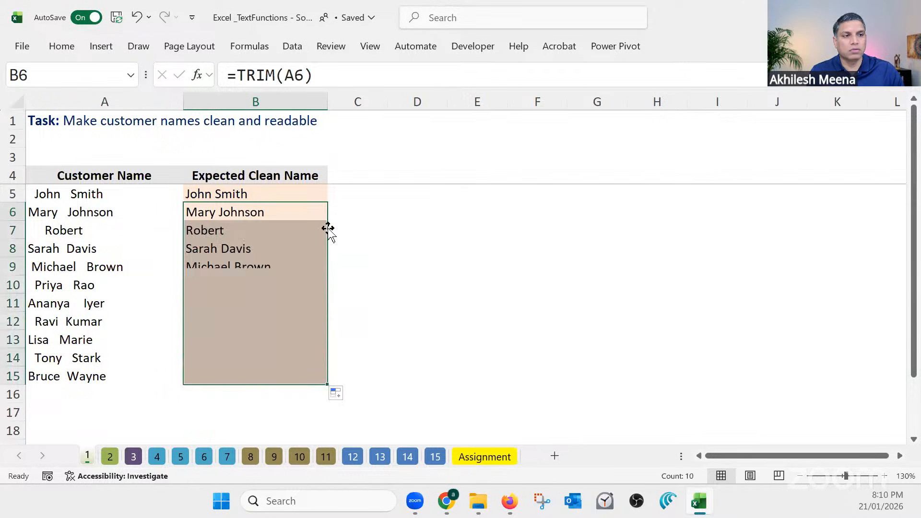
click(370, 344)
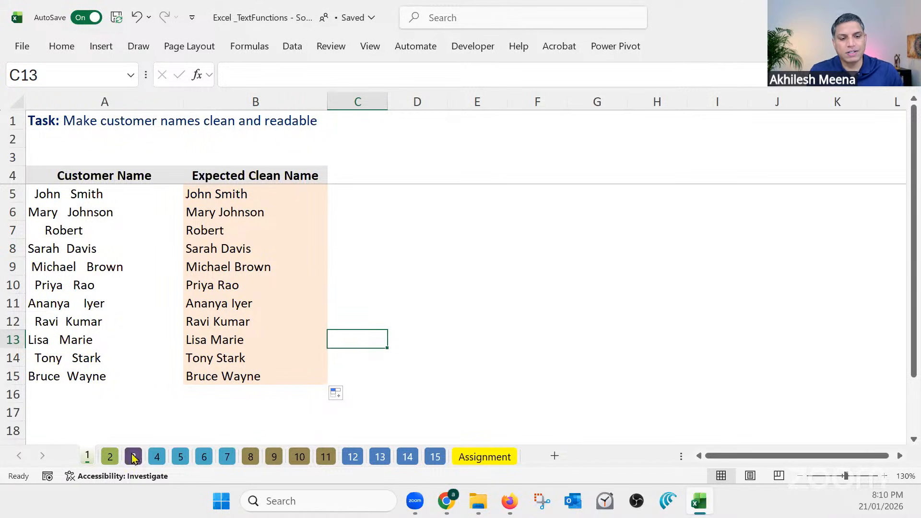
On sheet 2, remove the extra spaces from the raw name in A5 with a TRIM formula in B5 and fill it down to B18
click(110, 456)
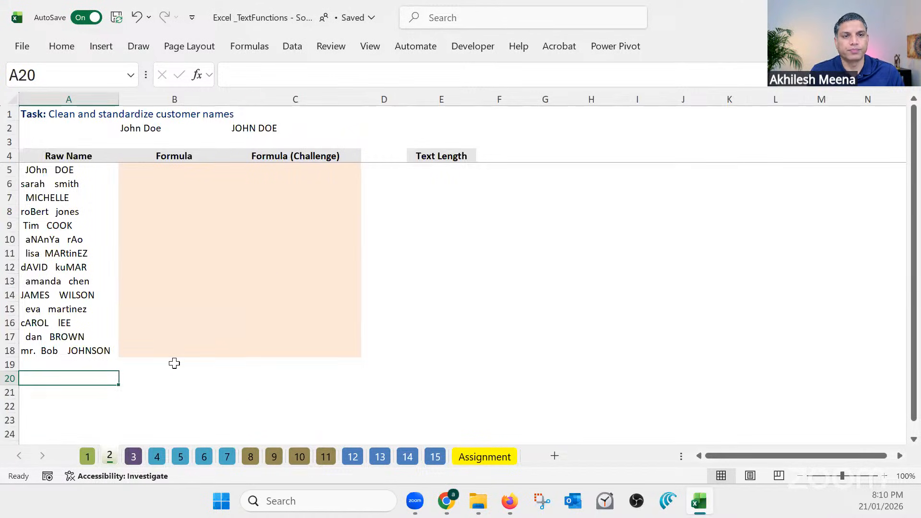
click(162, 170)
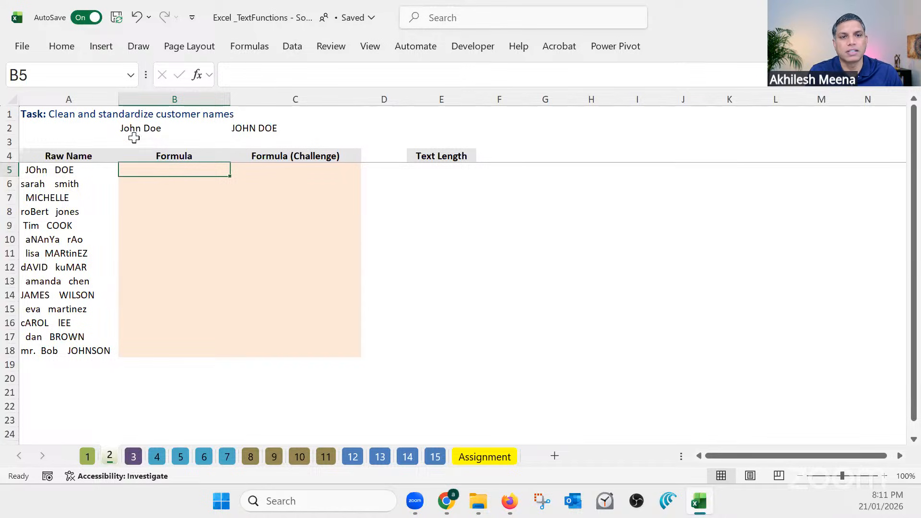
click(77, 171)
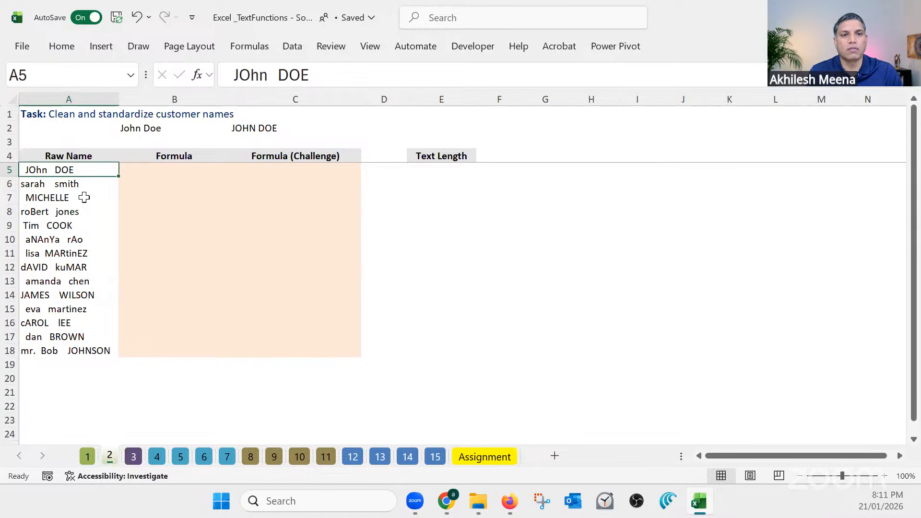
drag(84, 174, 96, 351)
click(170, 171)
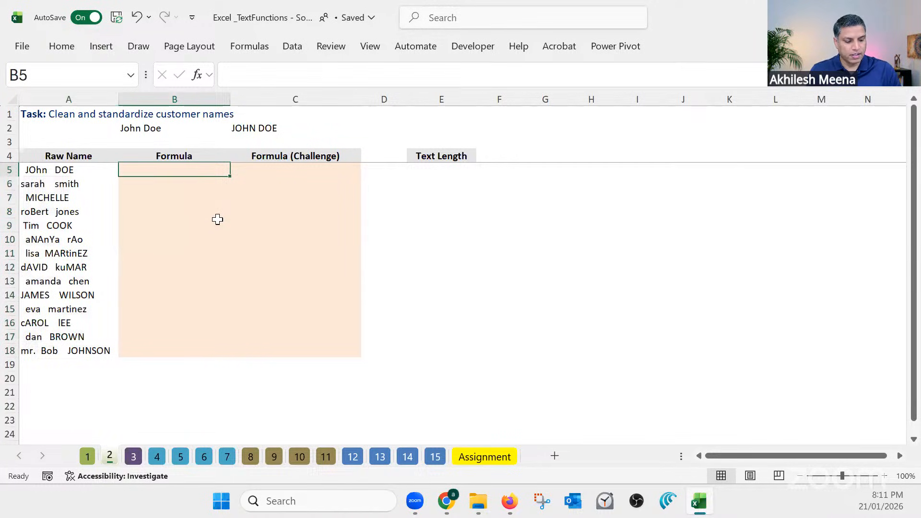
text(=trim)
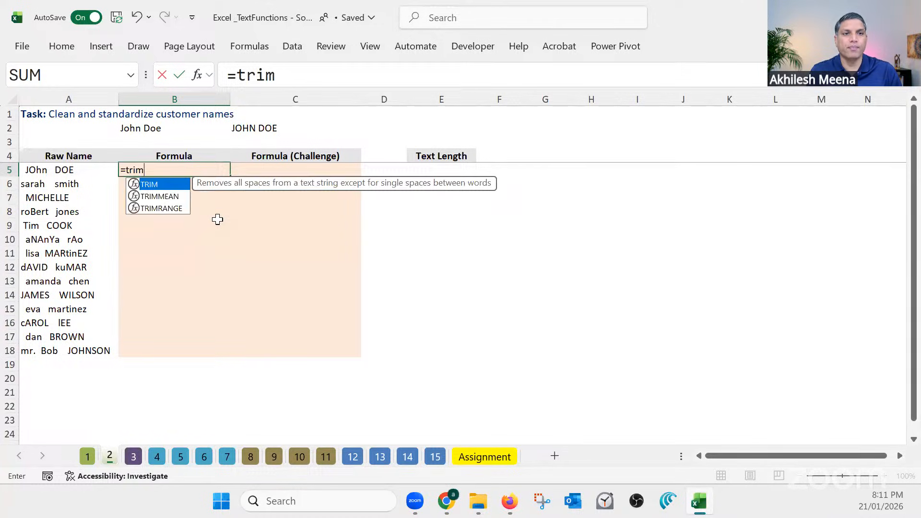
key(Tab)
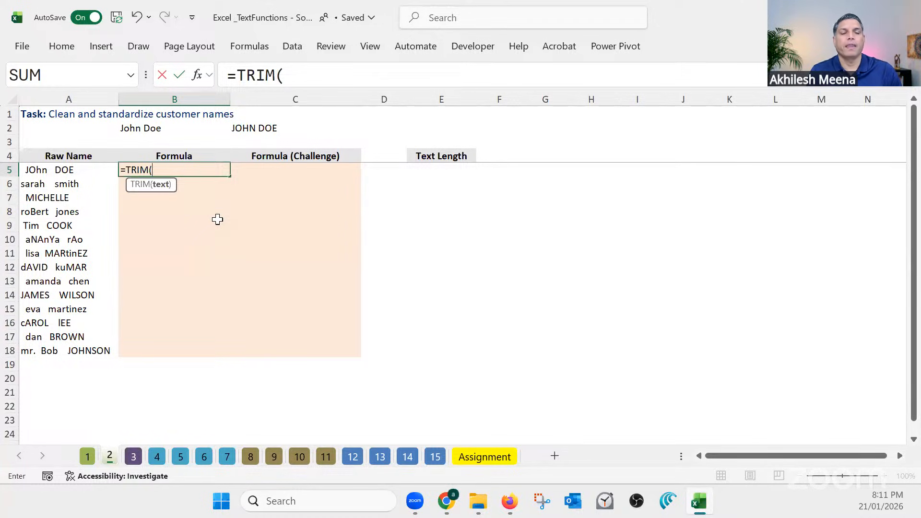
click(99, 169)
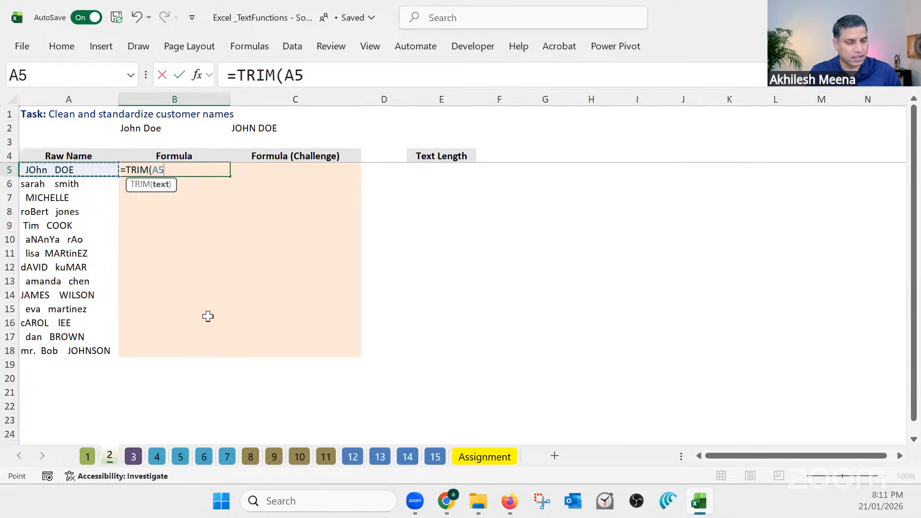
key(Return)
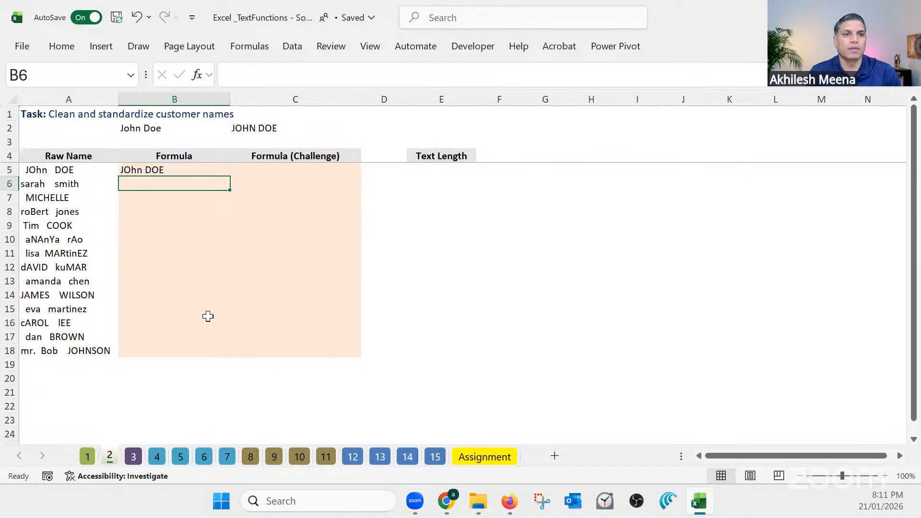
click(216, 171)
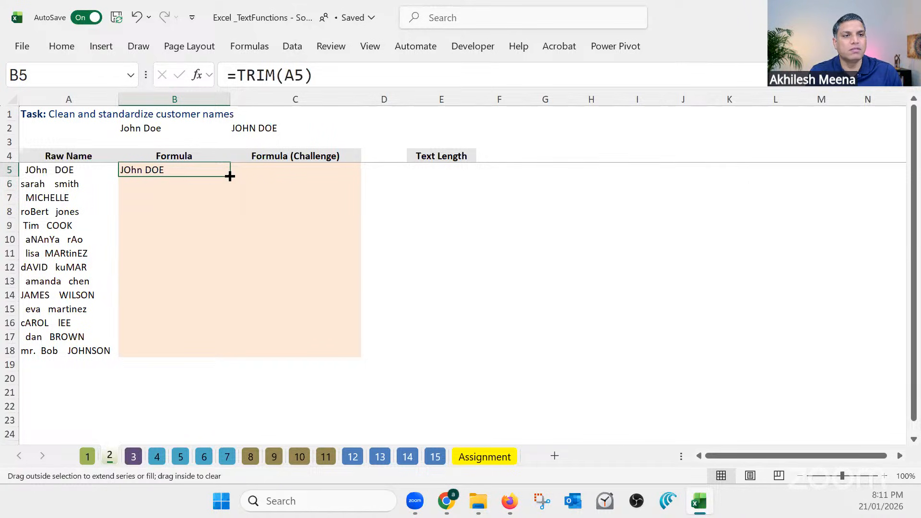
double_click(230, 176)
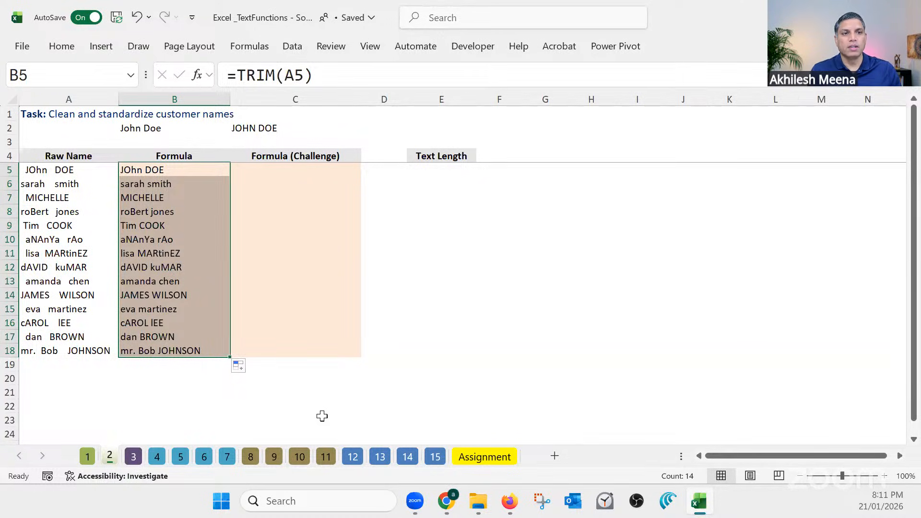
Convert the trimmed name in B5 to proper case with a PROPER formula in C5 and fill it down to C18
click(161, 171)
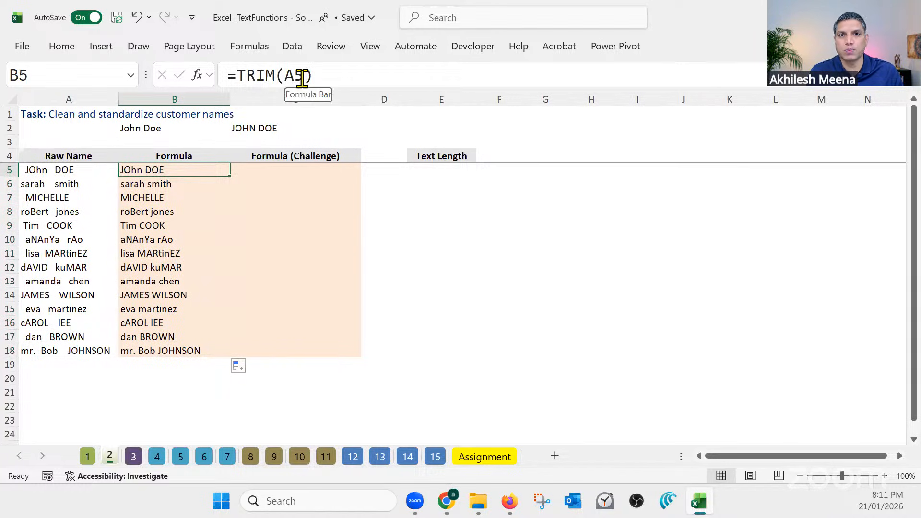
click(289, 169)
text(=)
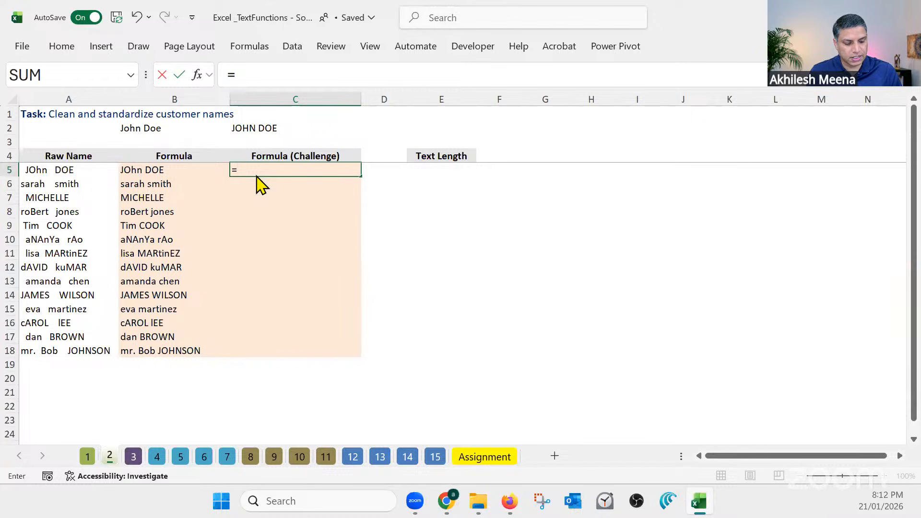
text(proper)
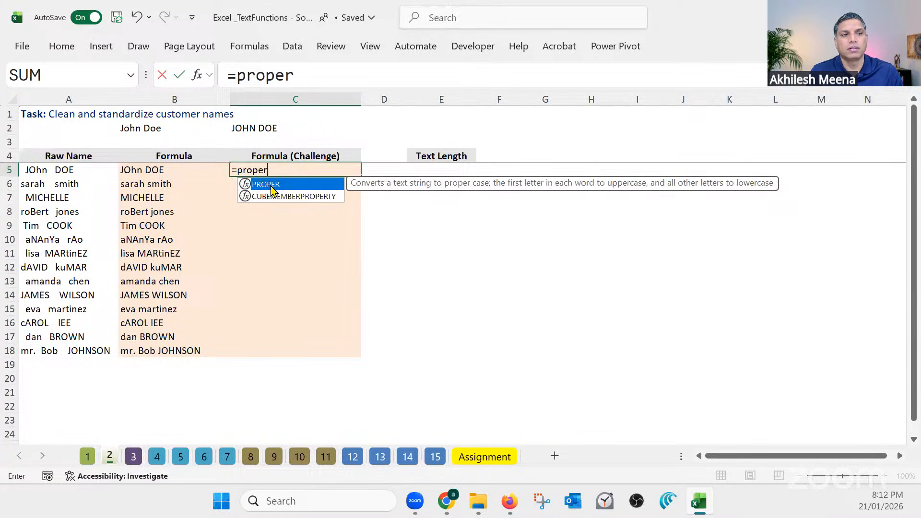
key(Tab)
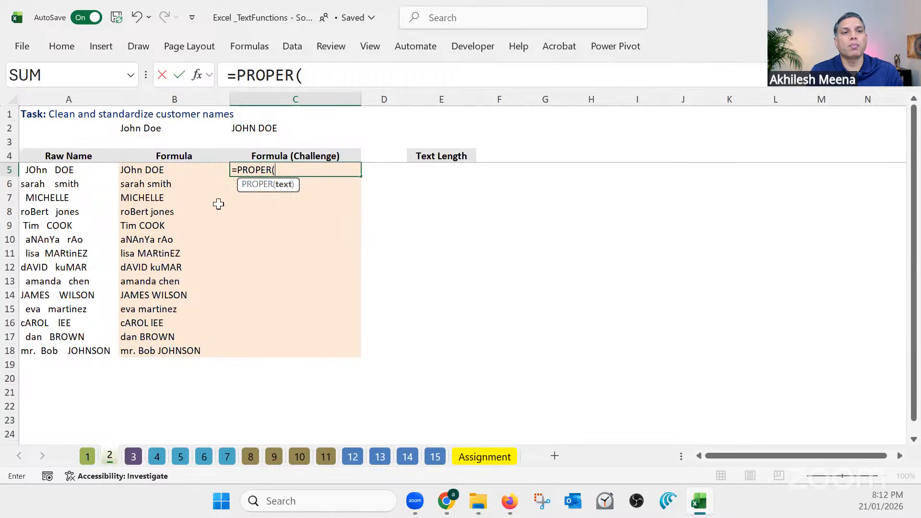
click(159, 174)
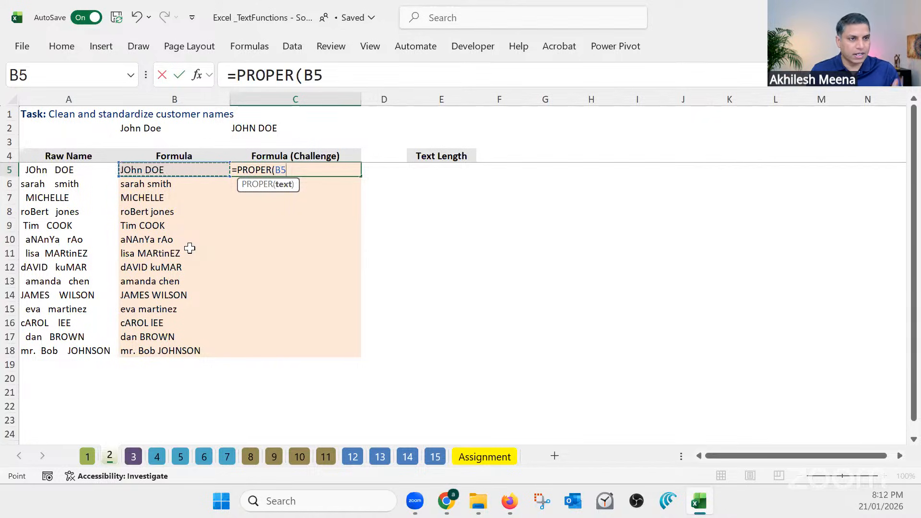
key(Return)
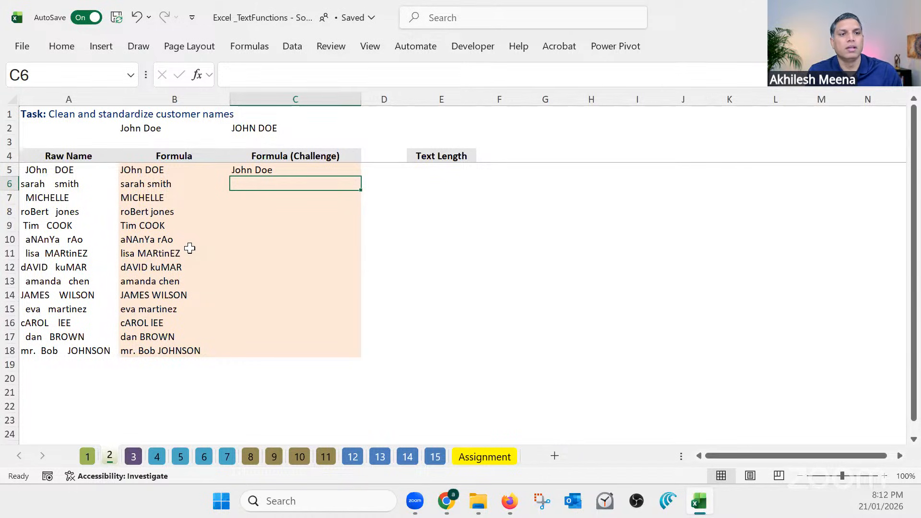
click(195, 170)
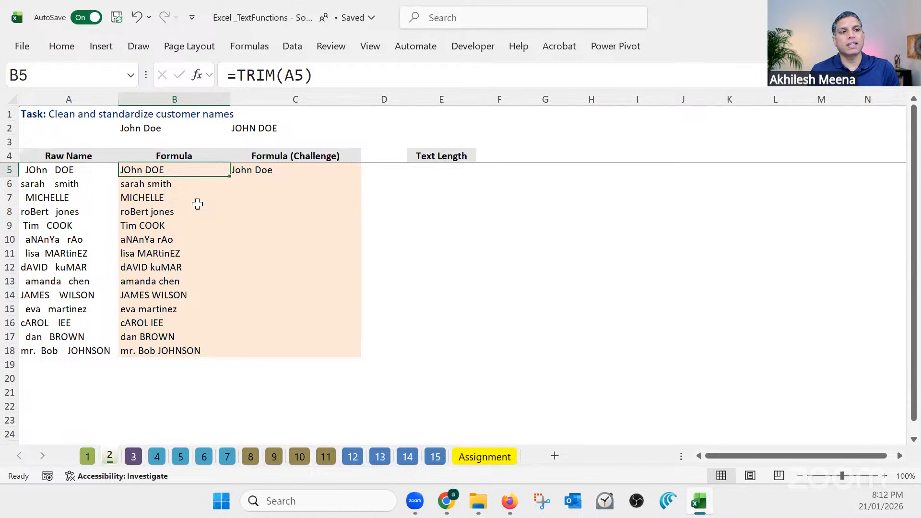
click(265, 170)
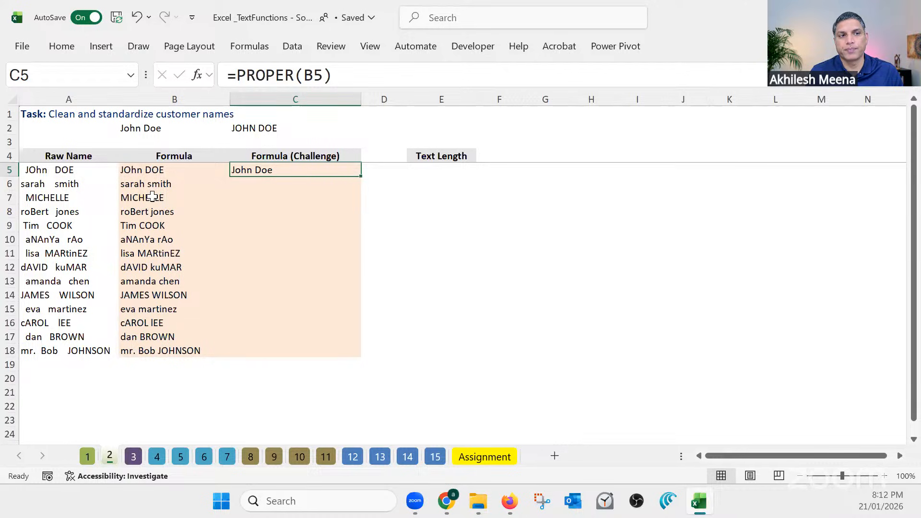
double_click(361, 177)
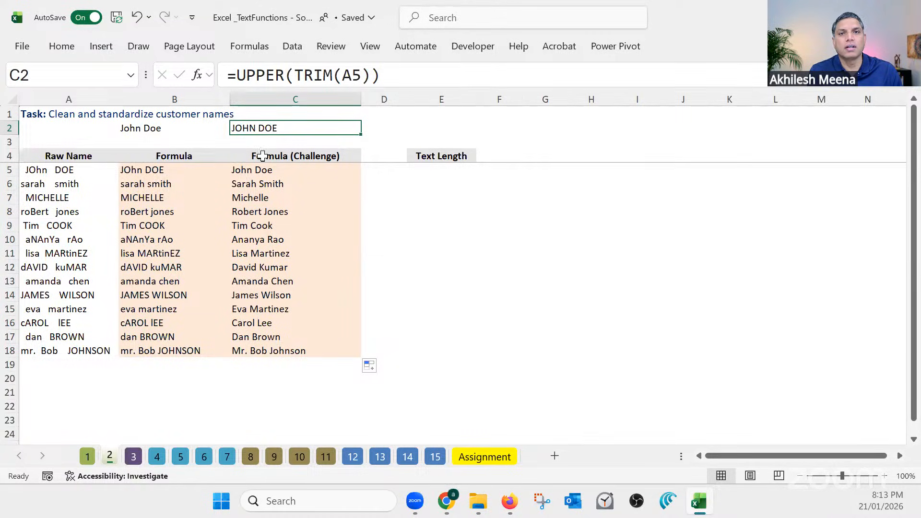
Change the formula in C5 to UPPER(B5) and fill it down to C18
click(274, 170)
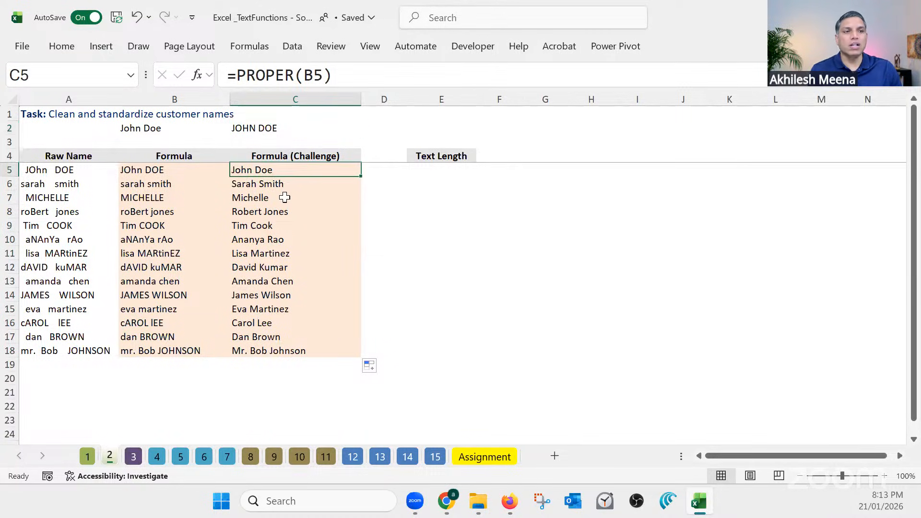
click(292, 75)
double_click(248, 75)
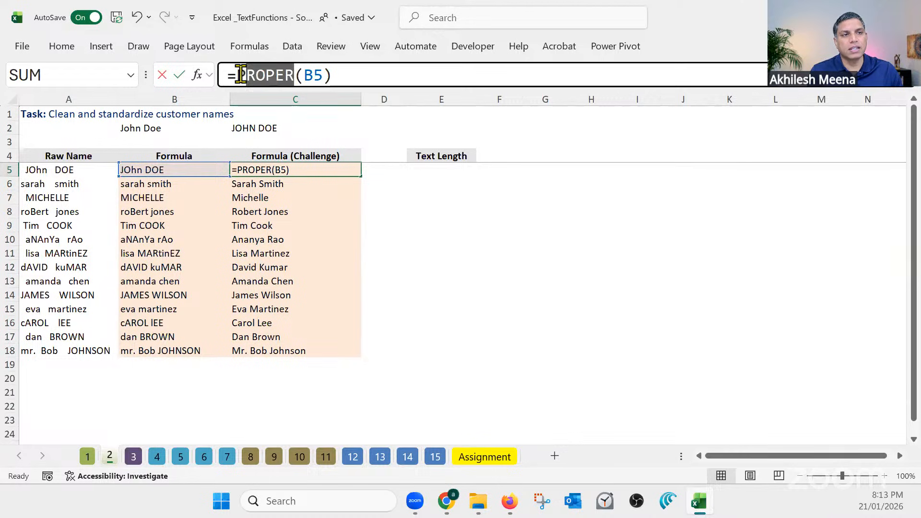
text(Upper)
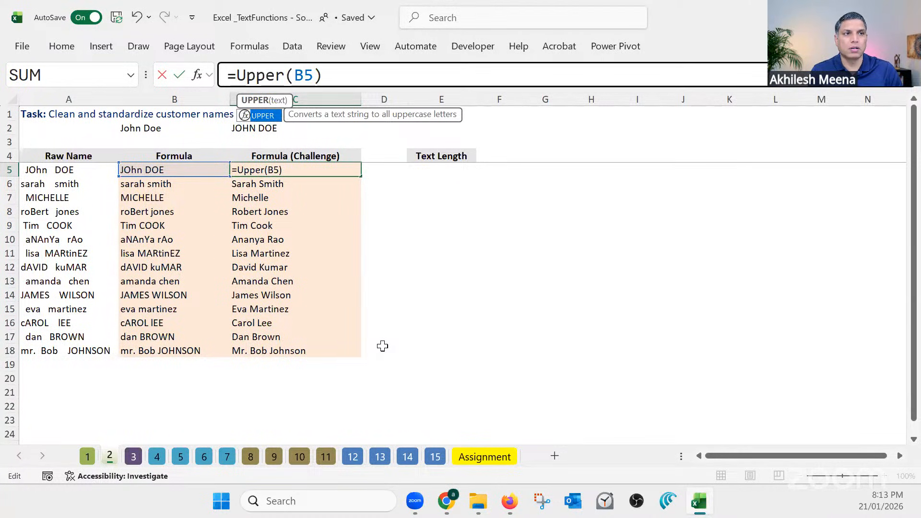
key(Return)
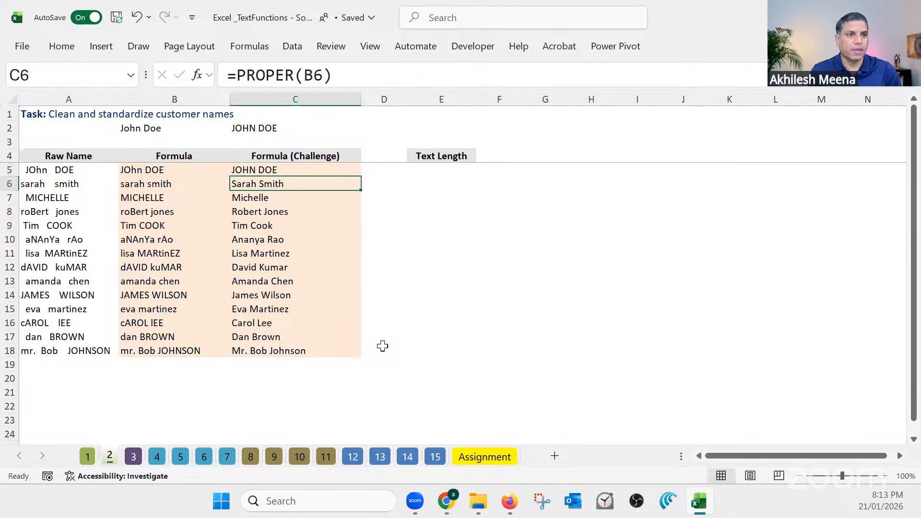
click(343, 172)
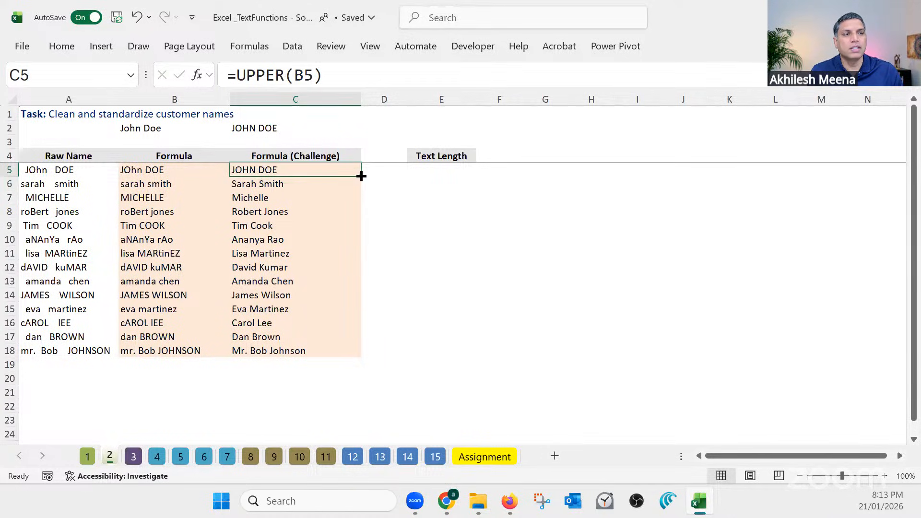
drag(361, 176, 348, 352)
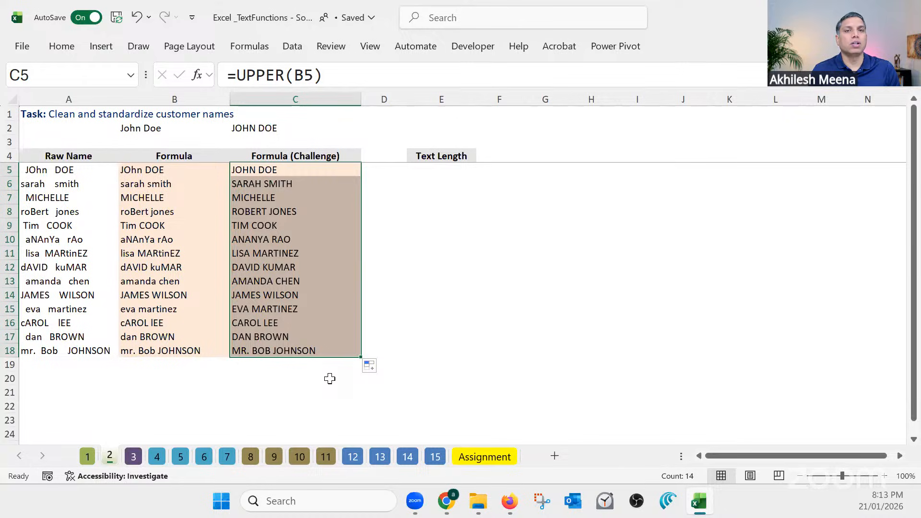
List the function names TRIM, proper, UPPER and LOWER in cells G6 to G9
click(532, 182)
text(T)
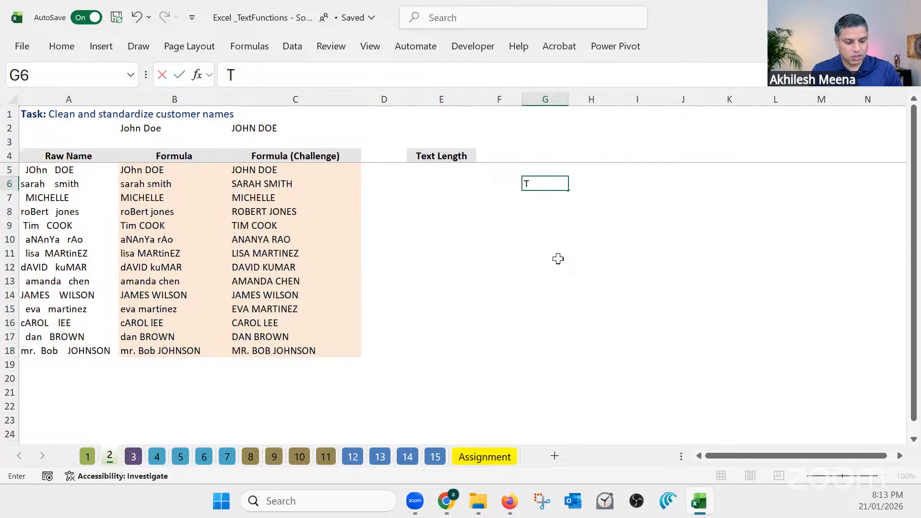
text(RIM)
key(Return)
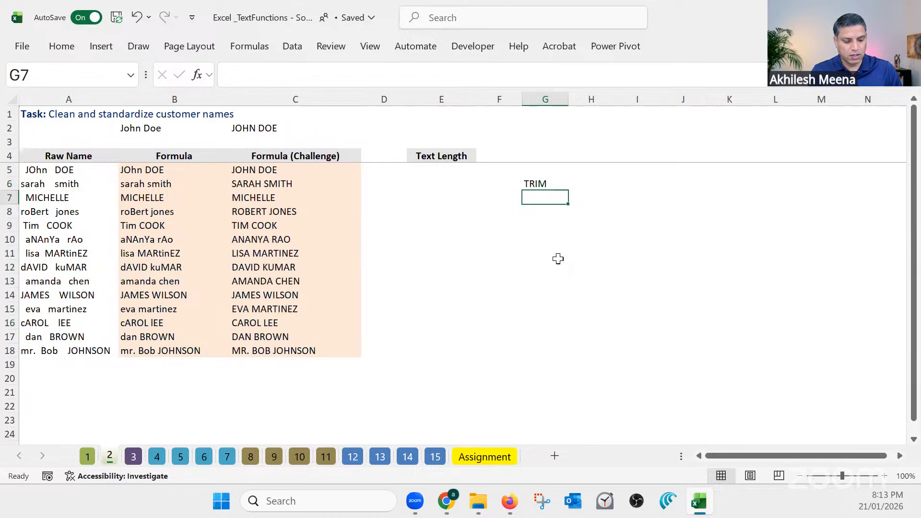
text(proper)
key(Return)
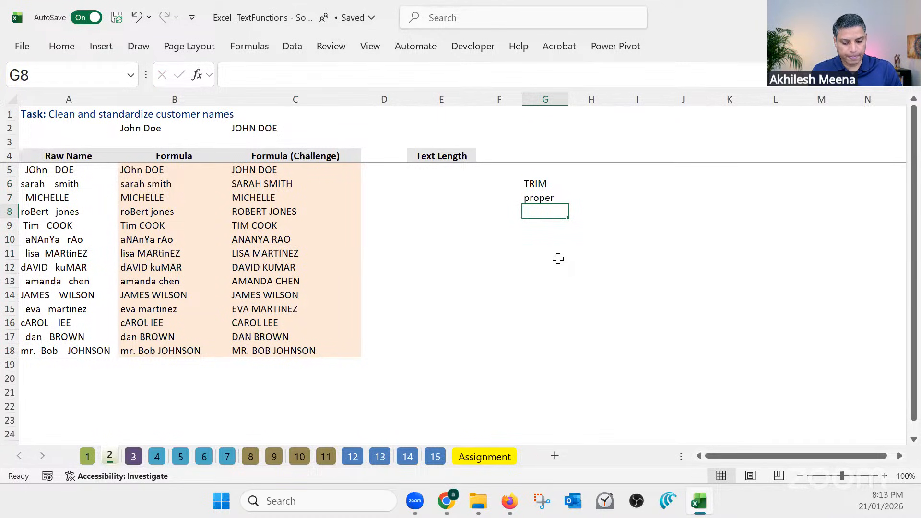
key(Caps_Lock)
text(UPPER)
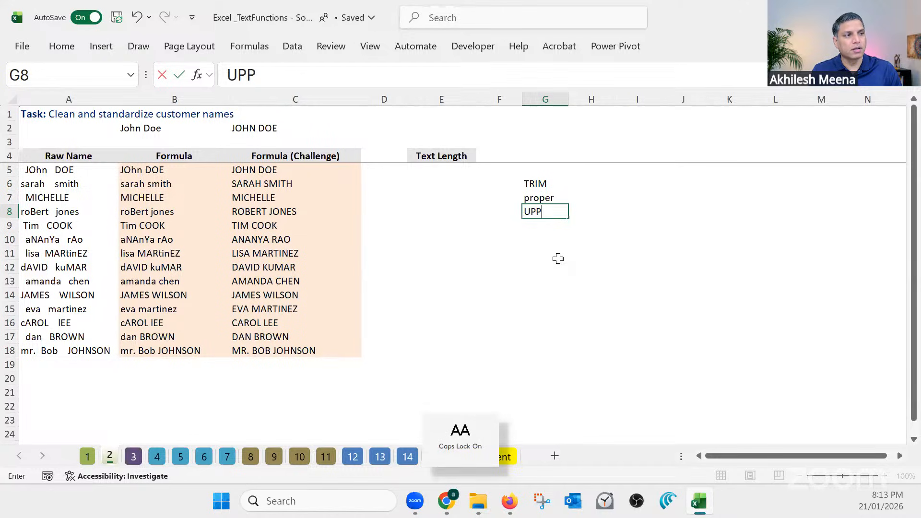
key(Return)
text(LOWER)
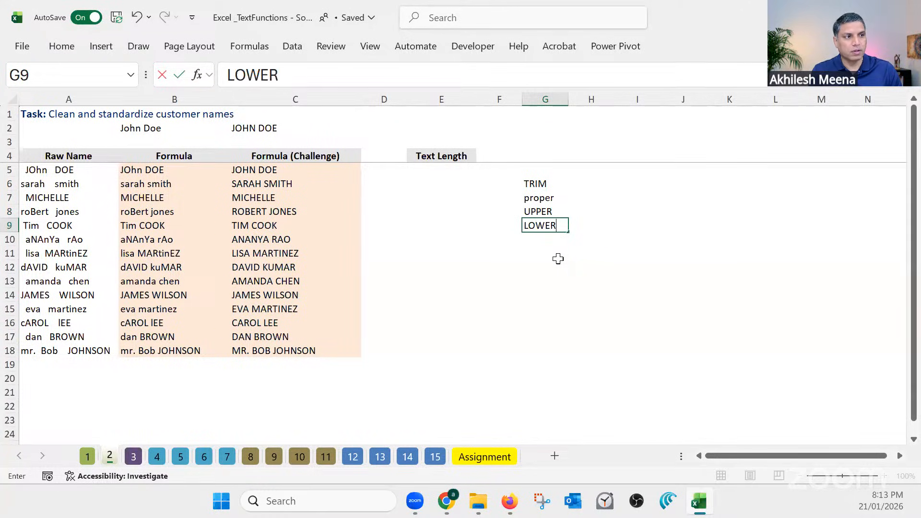
key(Return)
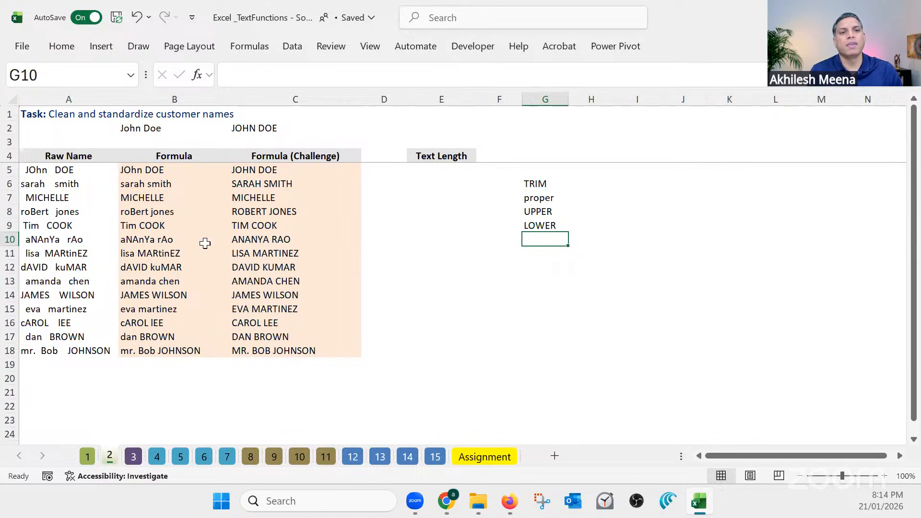
Replace the raw name in A5 with the text WHEN HARRY MET SALLY
click(66, 170)
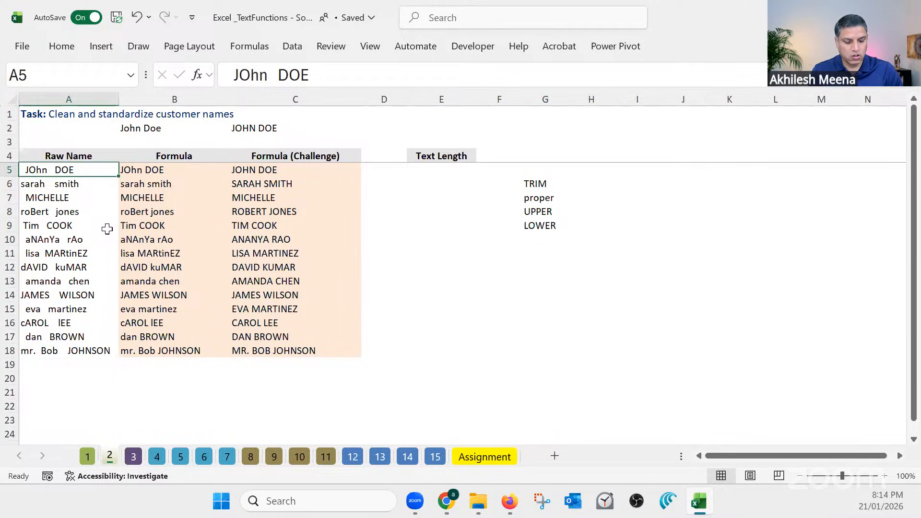
text(WHEN HAPPY)
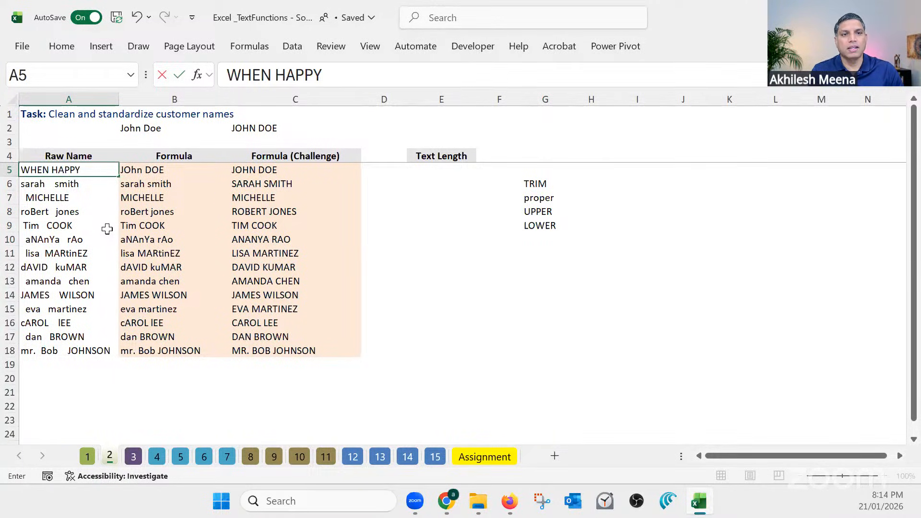
key(BackSpace)
key(BackSpace)
key(BackSpace)
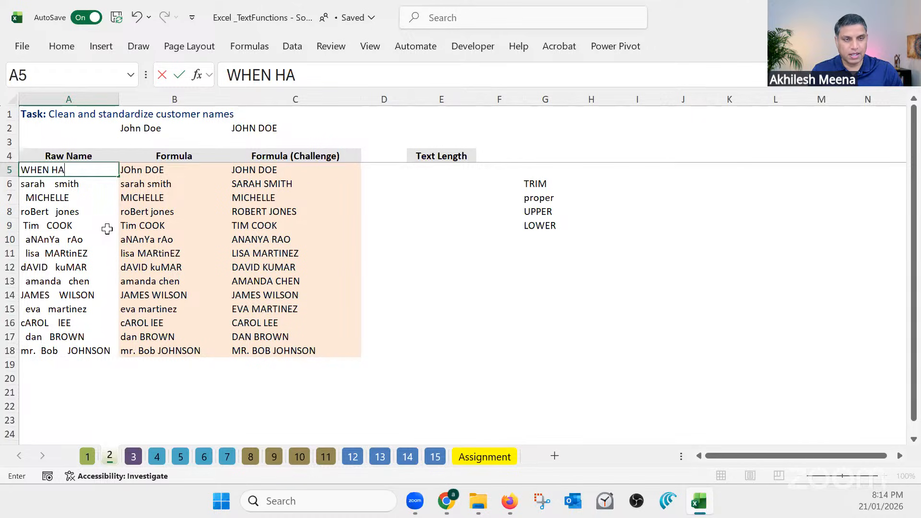
text(RRY MET SA)
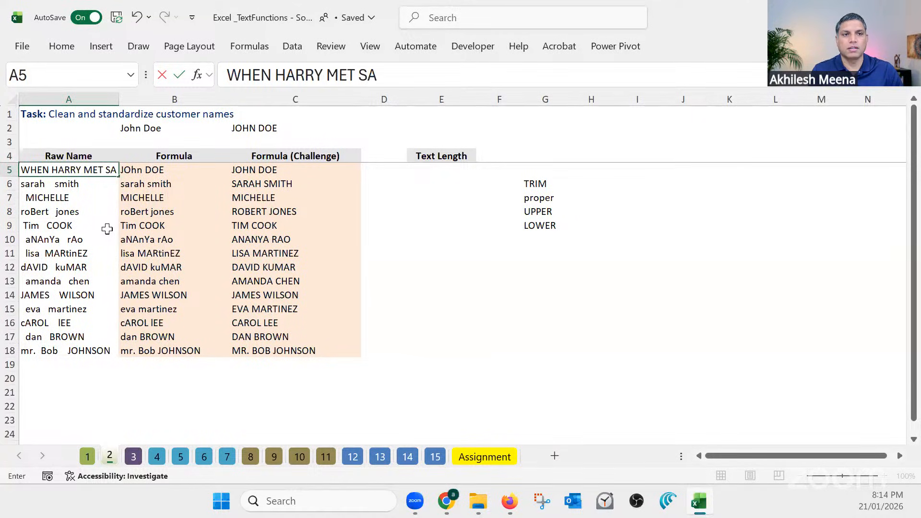
text(LLY)
key(Return)
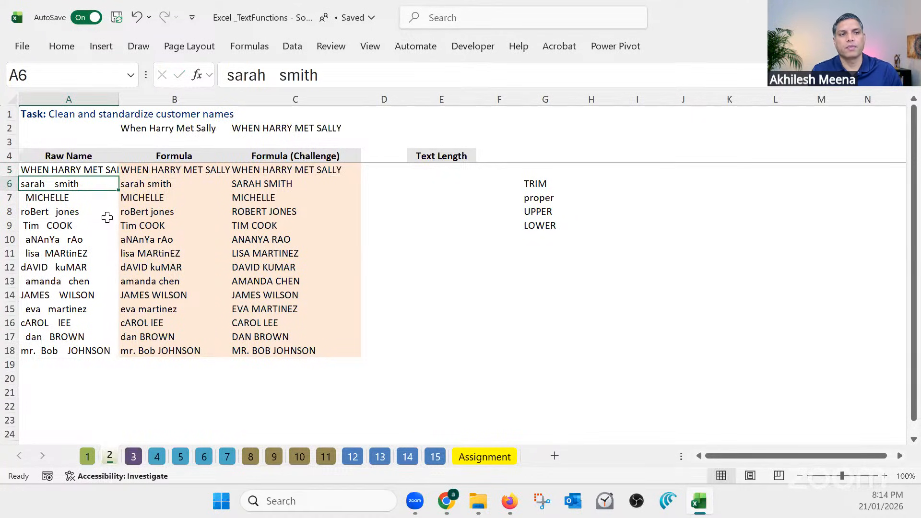
Change the formula in C5 to LOWER(B5) and fill it down to C18
click(294, 169)
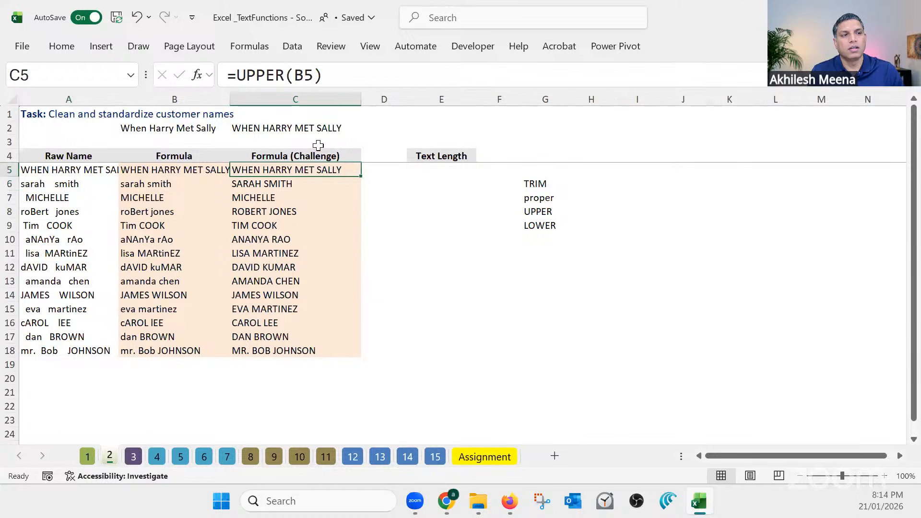
drag(284, 76, 239, 77)
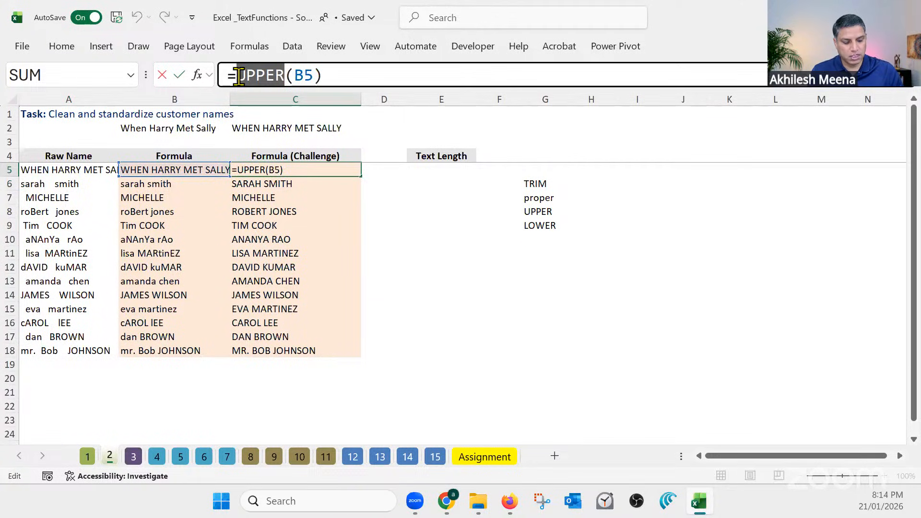
text(LOWER)
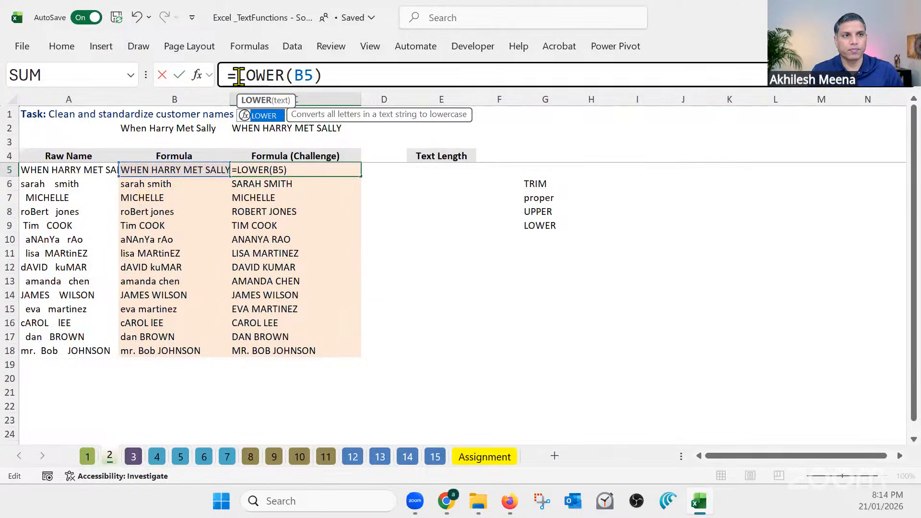
key(Return)
click(327, 170)
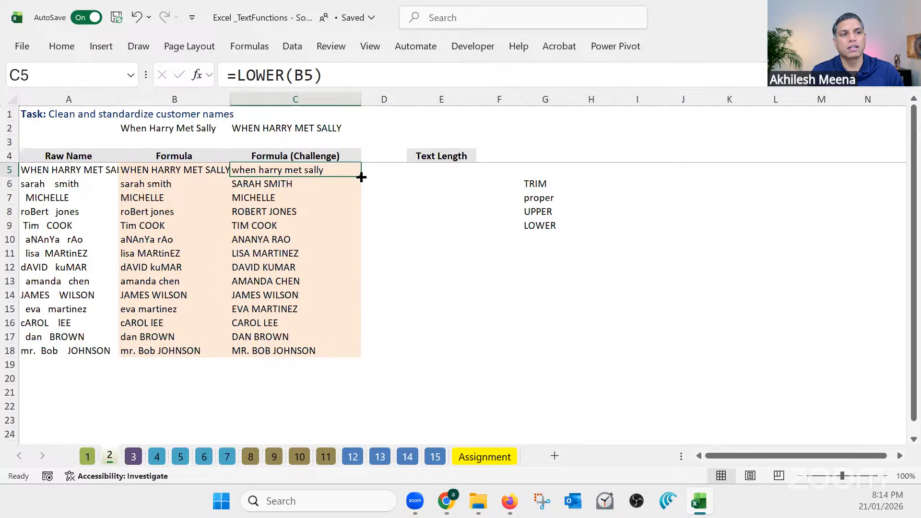
drag(361, 178, 359, 332)
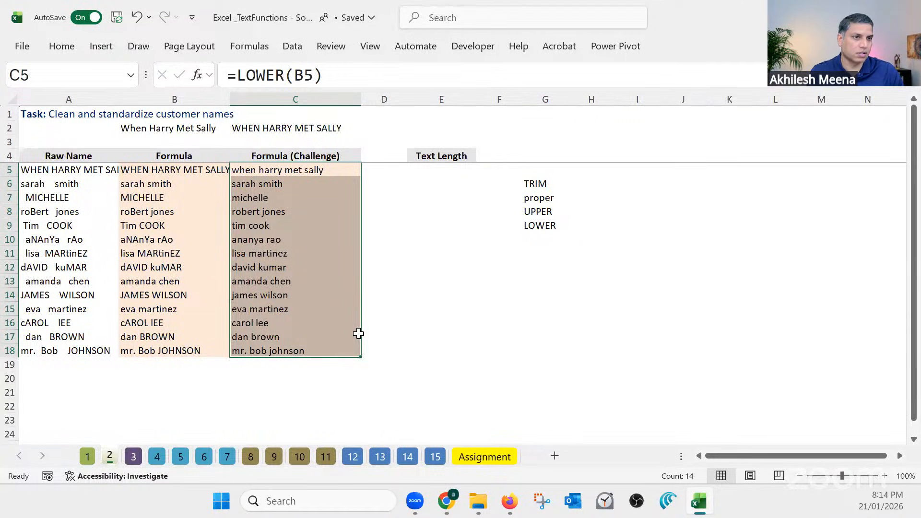
Undo the LOWER fill, the C5 formula change and the replacement text in A5
key(ctrl+z)
key(ctrl+z)
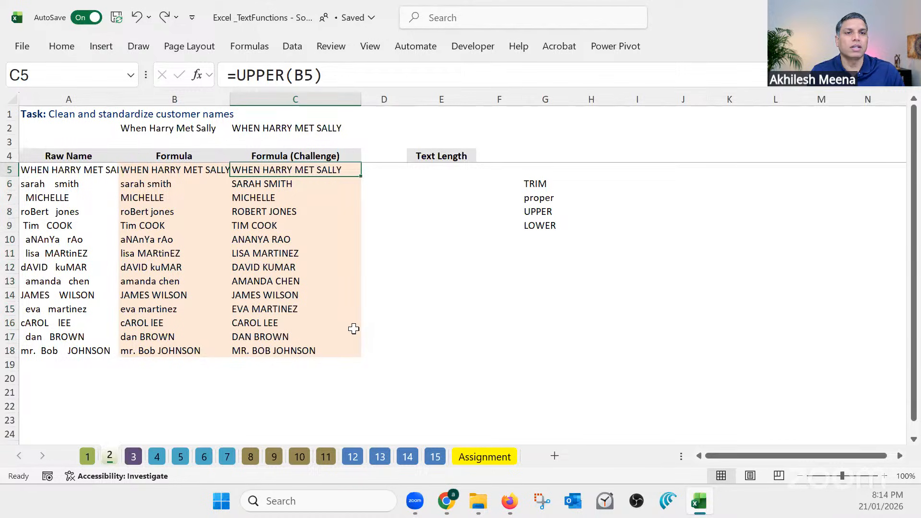
key(ctrl+z)
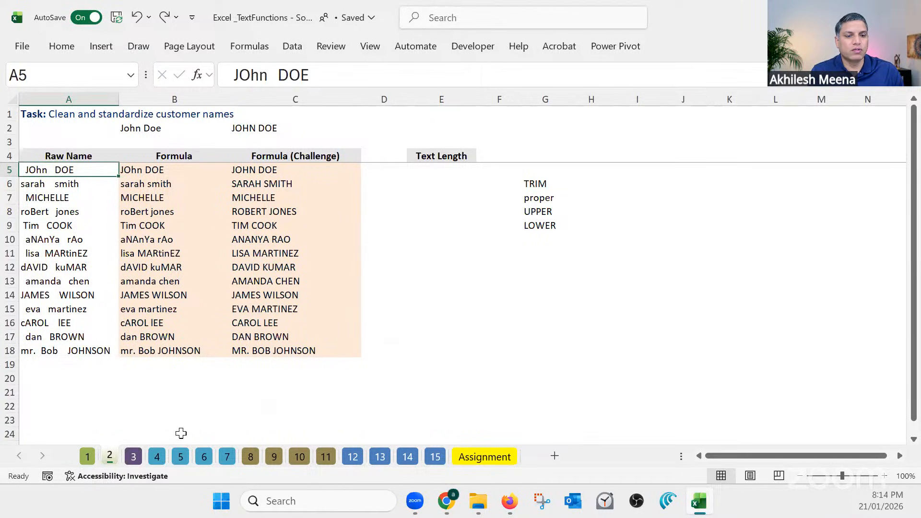
click(218, 418)
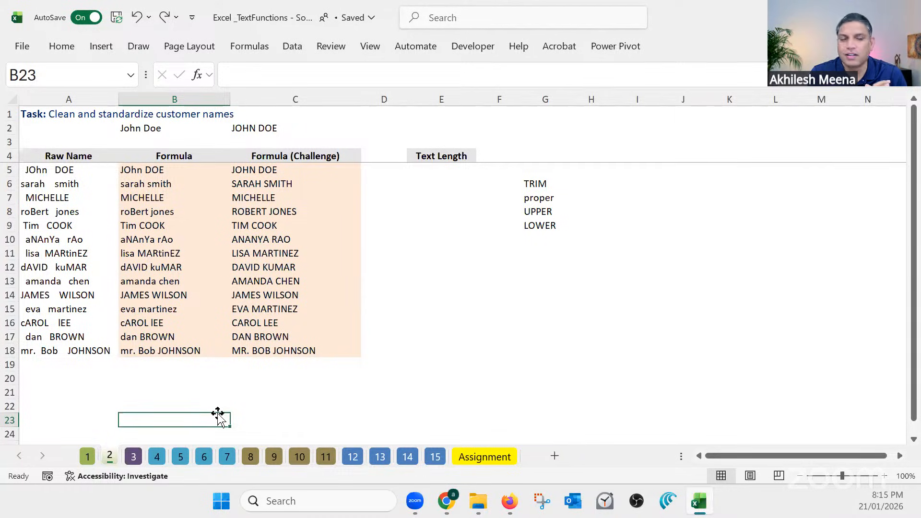
Switch to sheet 3 with the task of generating employee email IDs
click(133, 459)
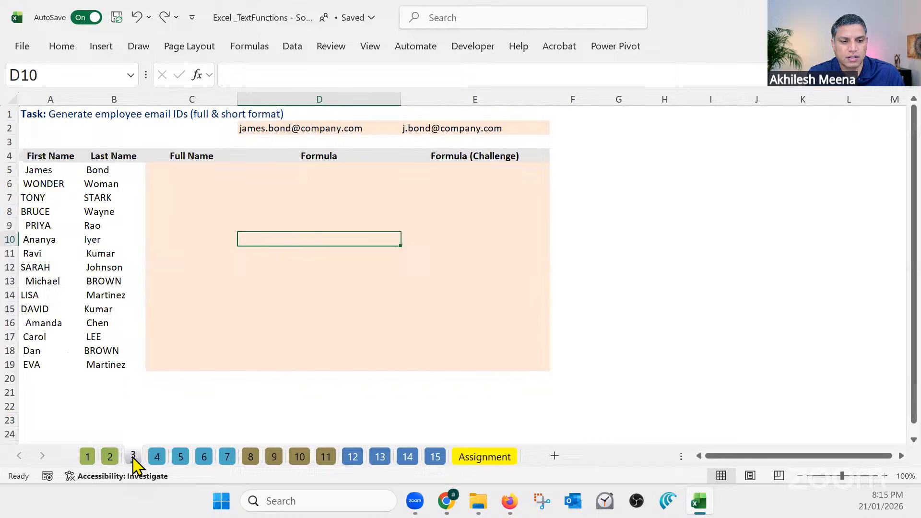
click(155, 404)
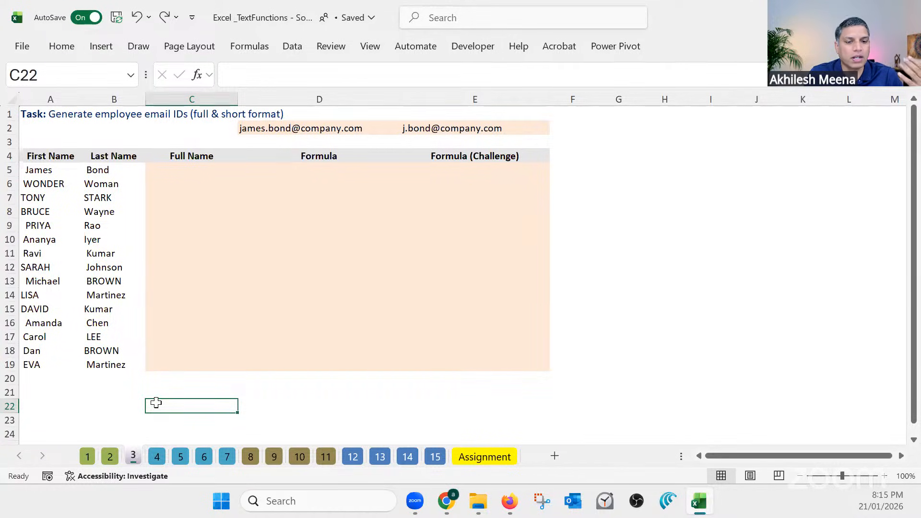
click(109, 457)
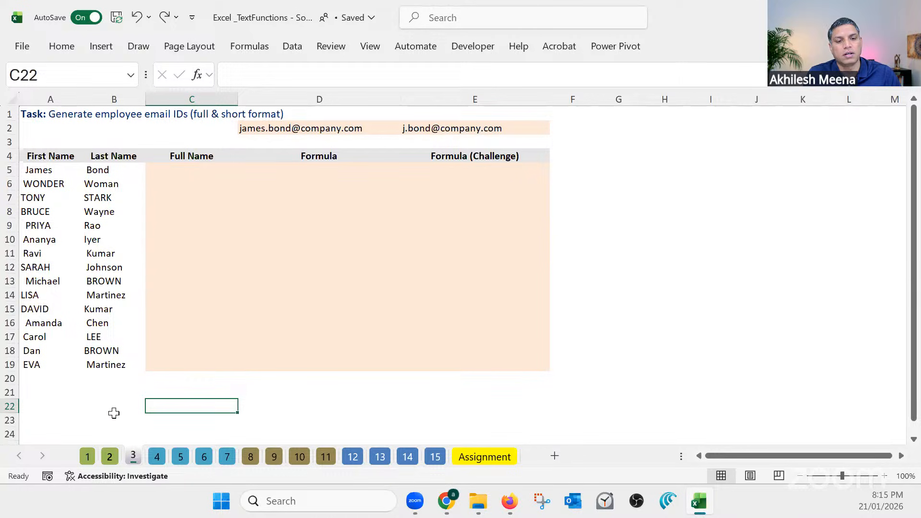
click(133, 456)
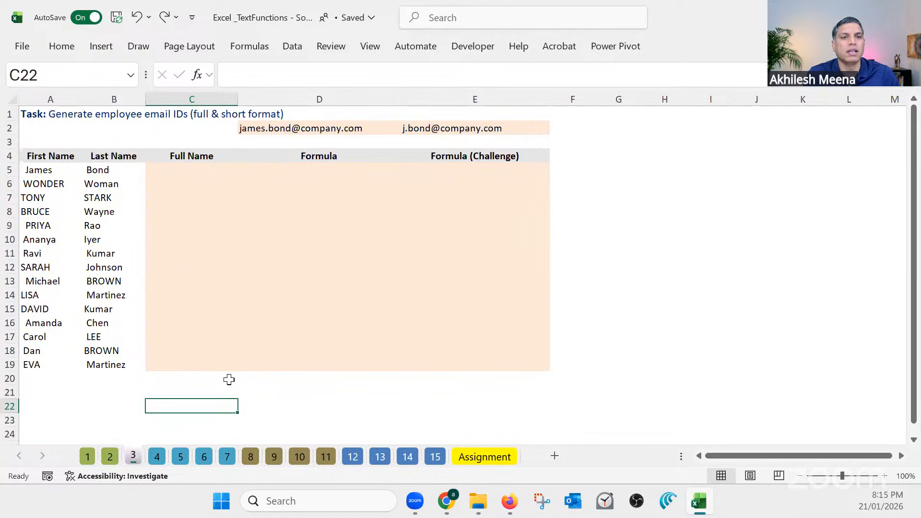
ctrl+scroll(229, 379, up, 1)
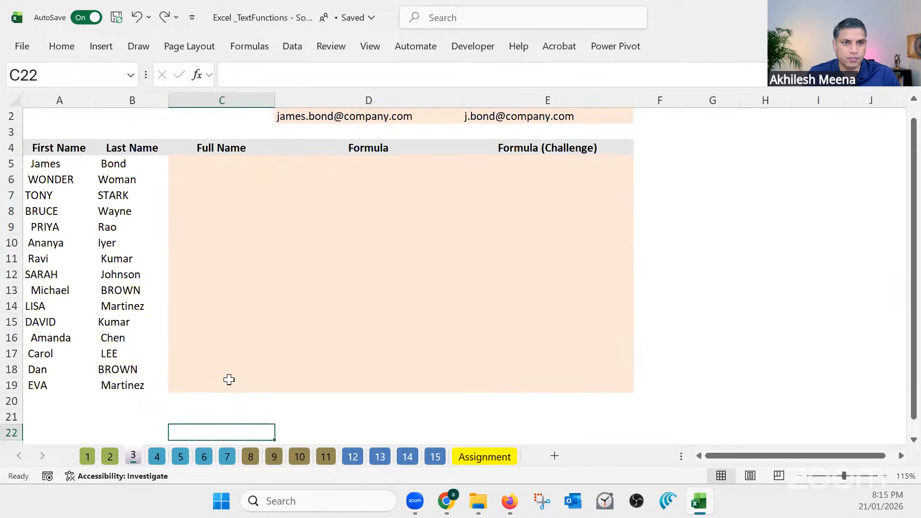
Examine the first name in A5 and the last name in B5 against the empty Full Name cell C5
click(59, 164)
click(122, 167)
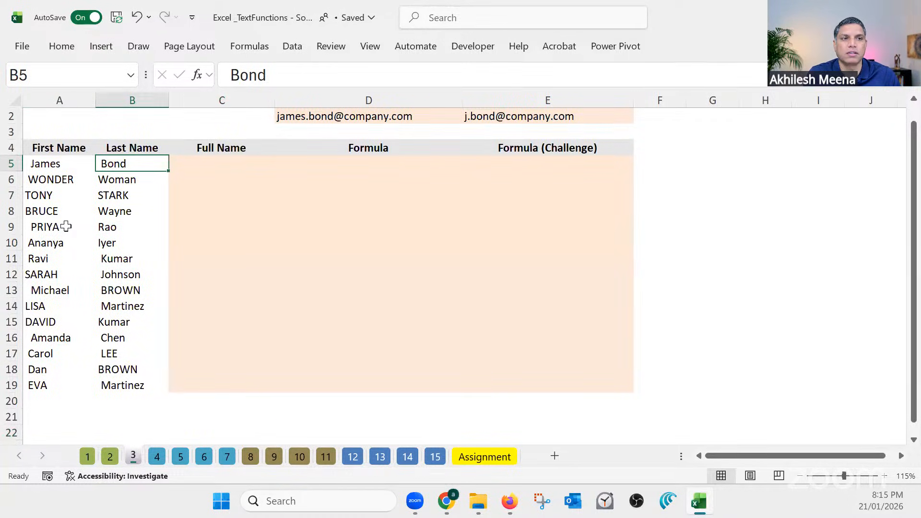
click(206, 163)
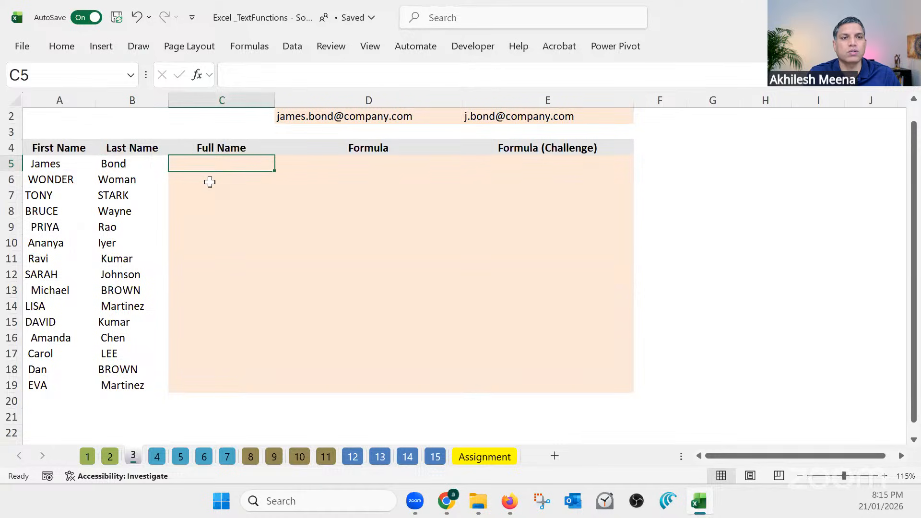
click(53, 166)
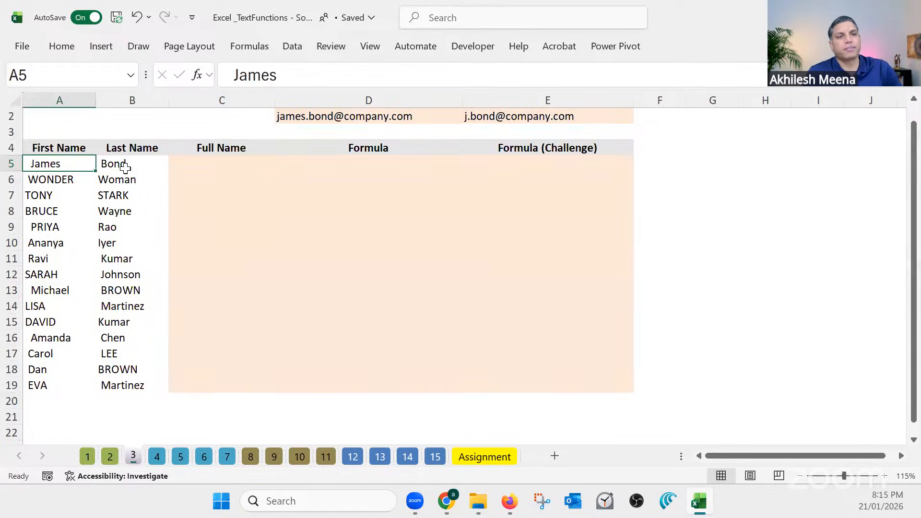
click(125, 167)
click(212, 162)
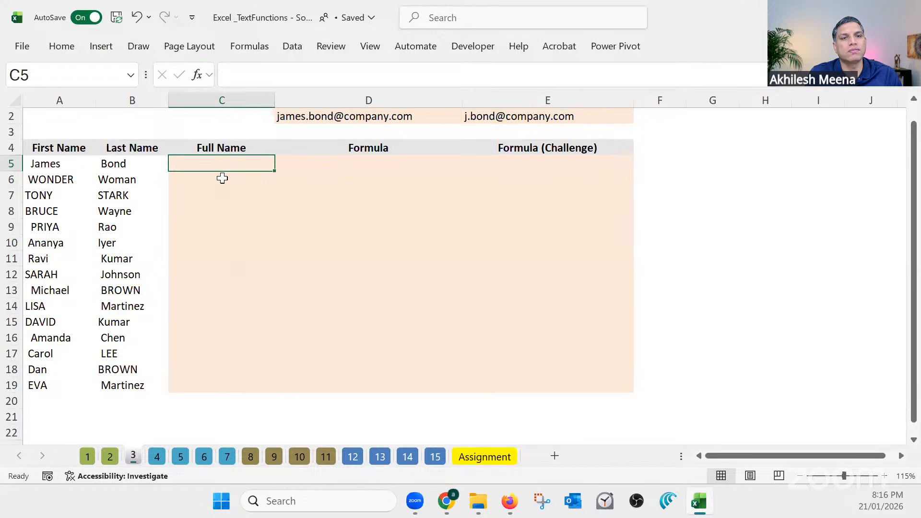
click(53, 164)
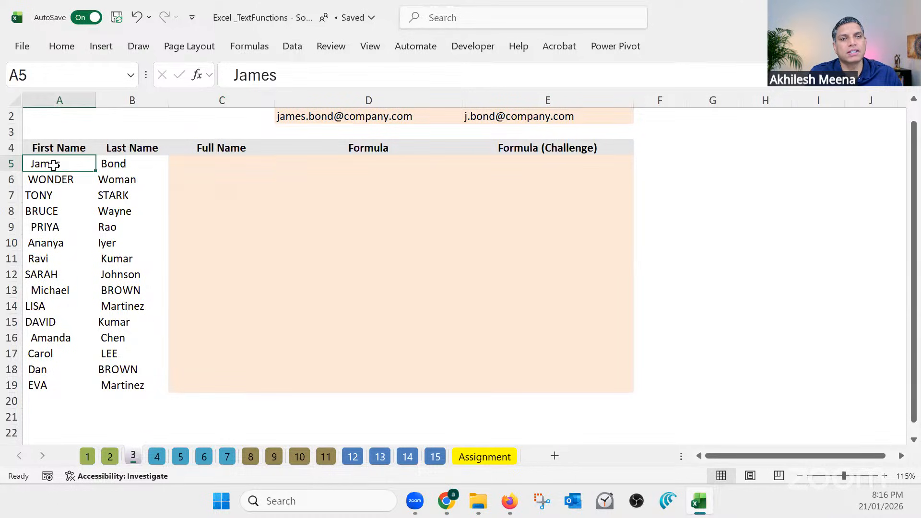
click(119, 163)
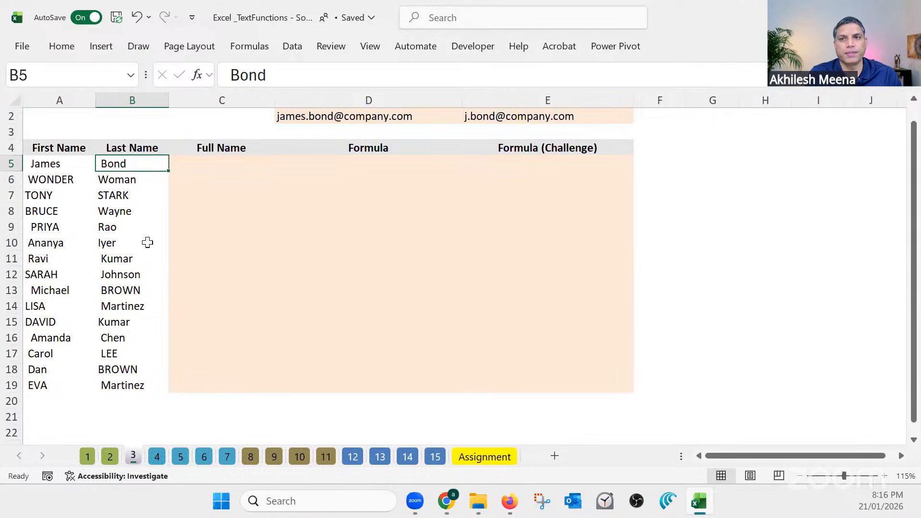
Join the first and last names in the Full Name cell C5 with the formula =A5 & B5
click(225, 164)
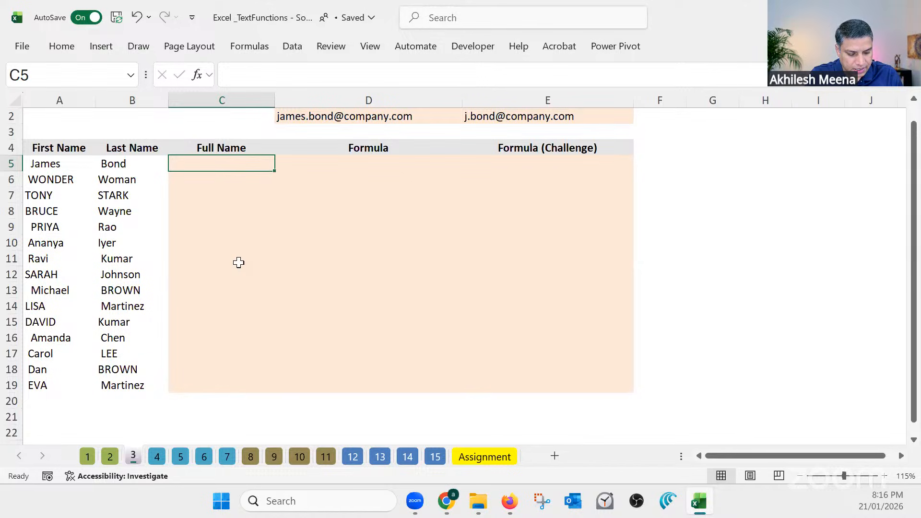
text(=)
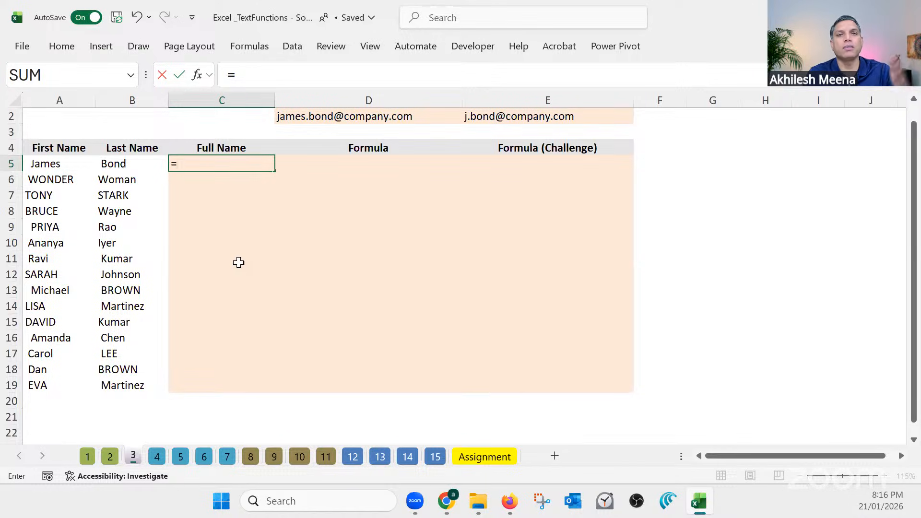
click(46, 165)
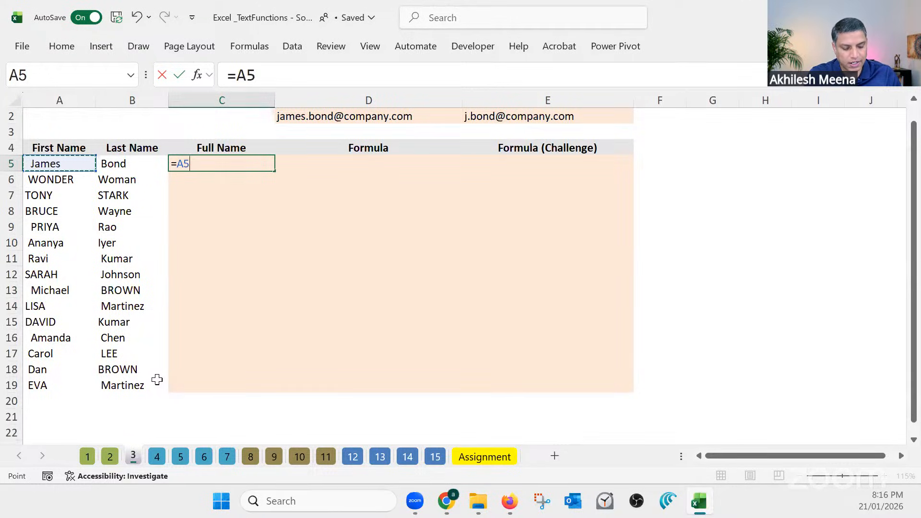
text(&)
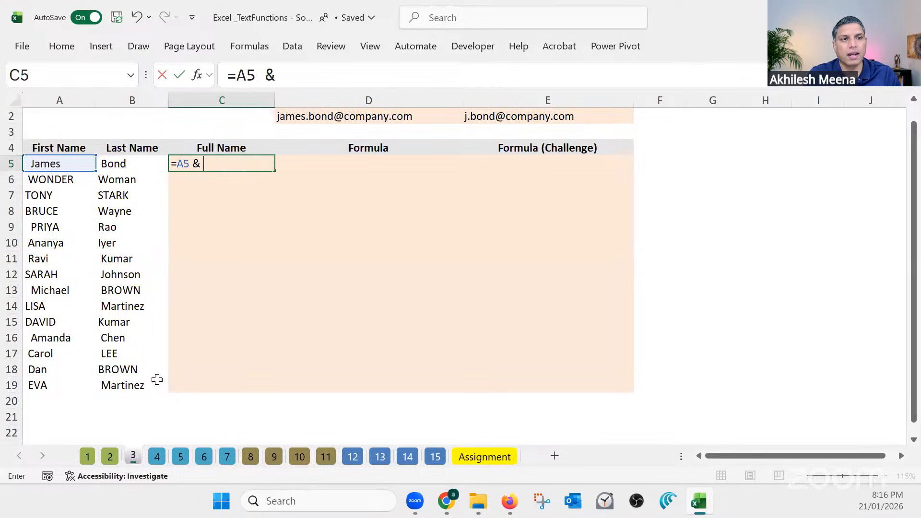
click(148, 164)
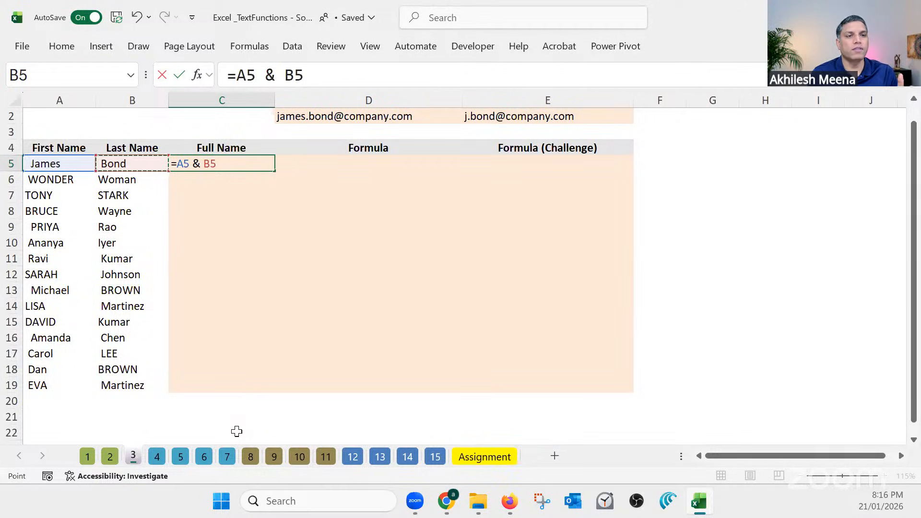
key(Return)
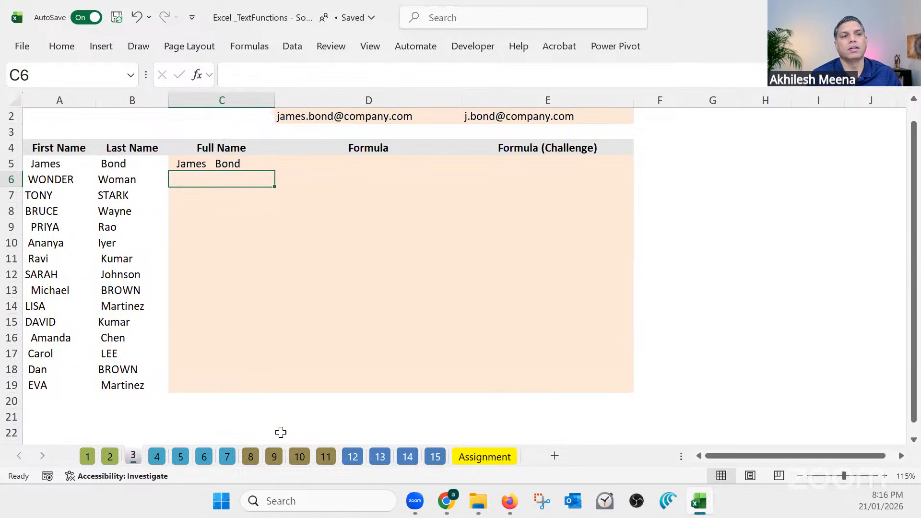
Compare the joined name in C5 with its source cells B5 and A5, checking for extra spaces
click(235, 160)
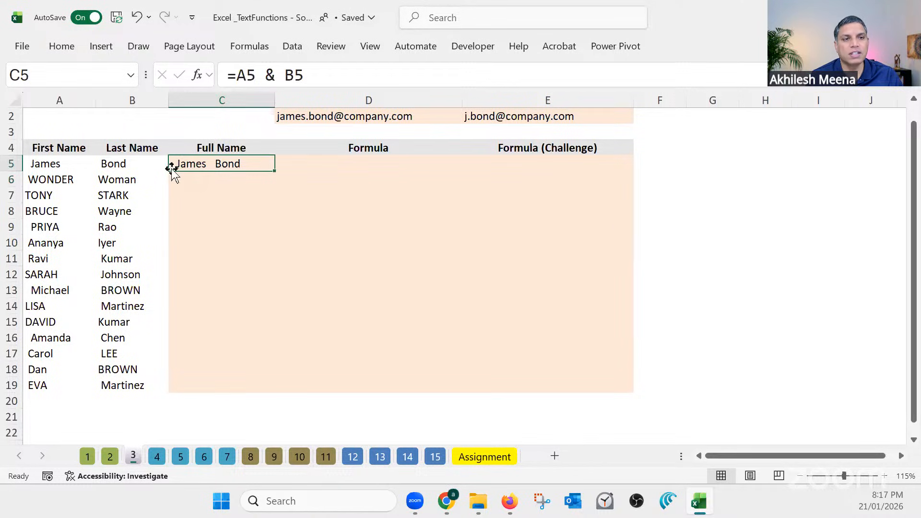
double_click(145, 166)
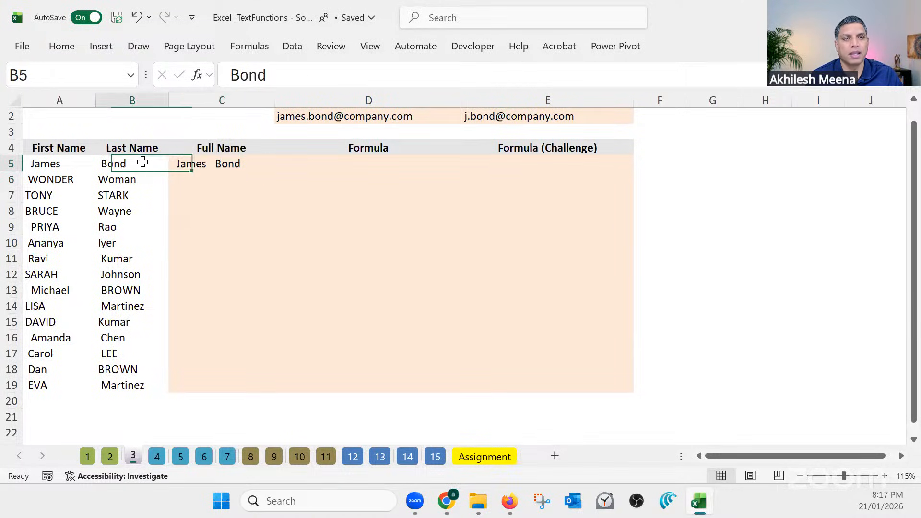
double_click(68, 165)
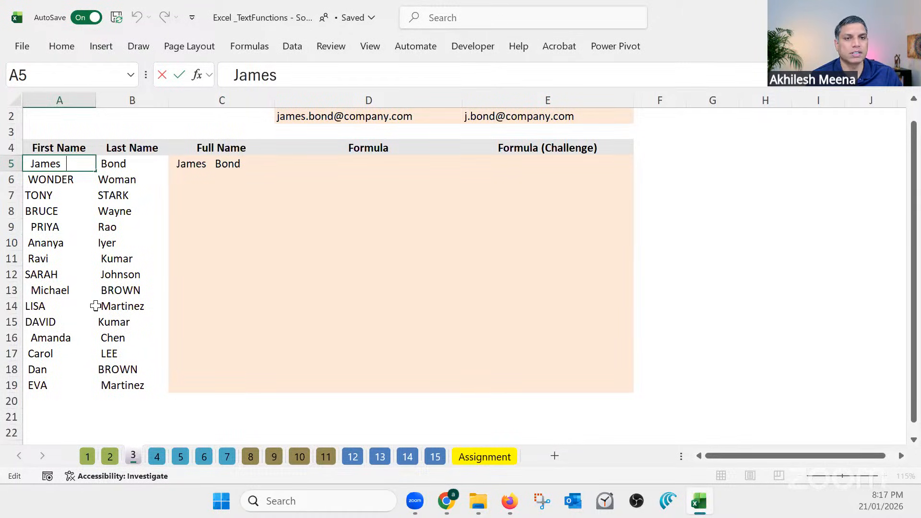
Wrap the Full Name formula in C5 with TRIM, giving =TRIM(A5 & B5), and fill it down through C19
click(222, 165)
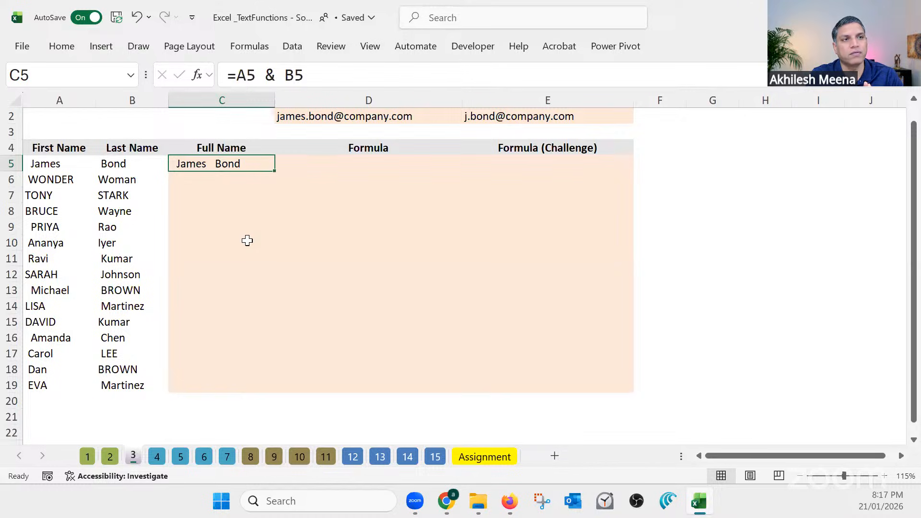
click(236, 75)
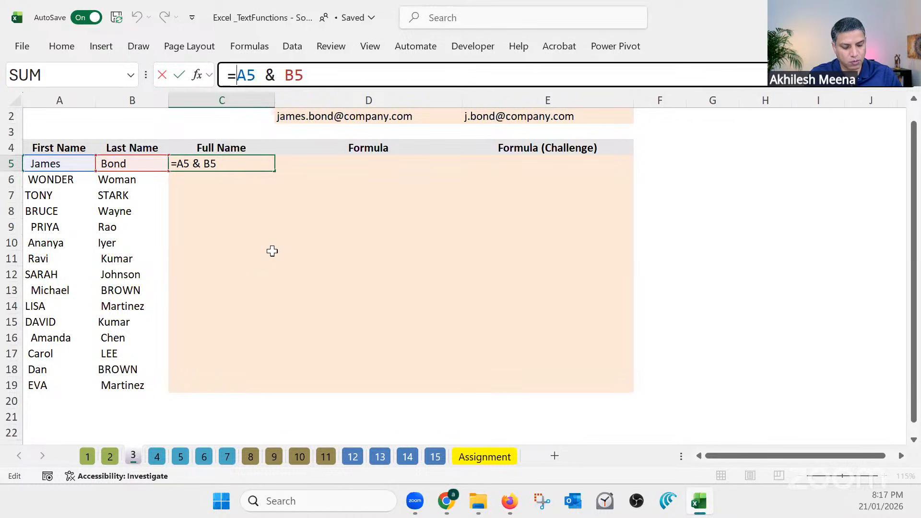
text(tRIM)
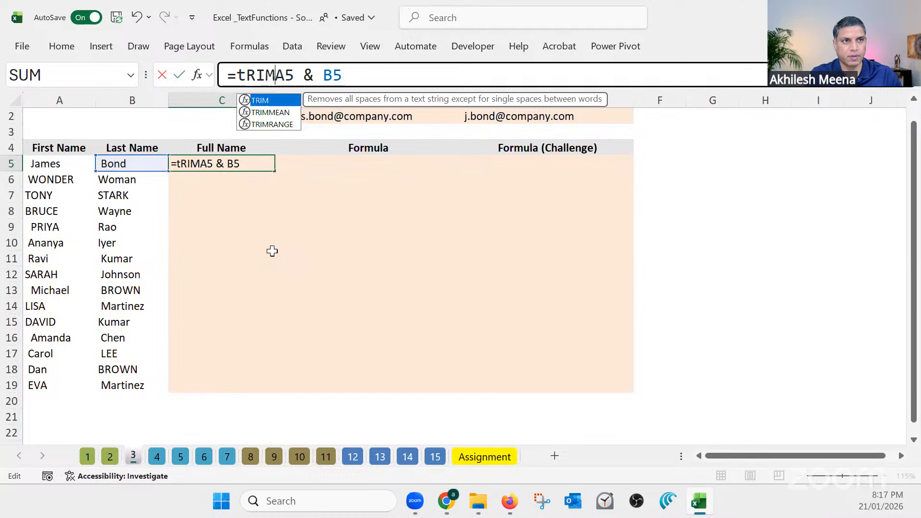
text(()
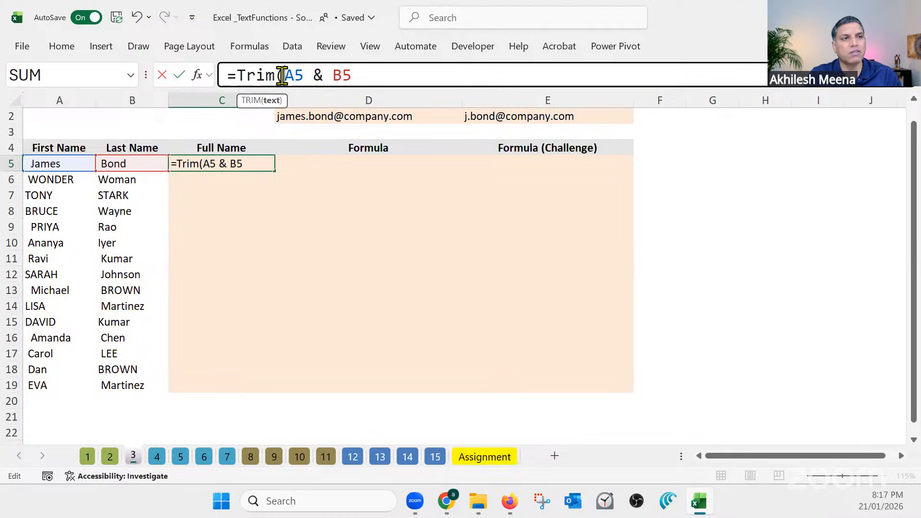
drag(285, 76, 352, 74)
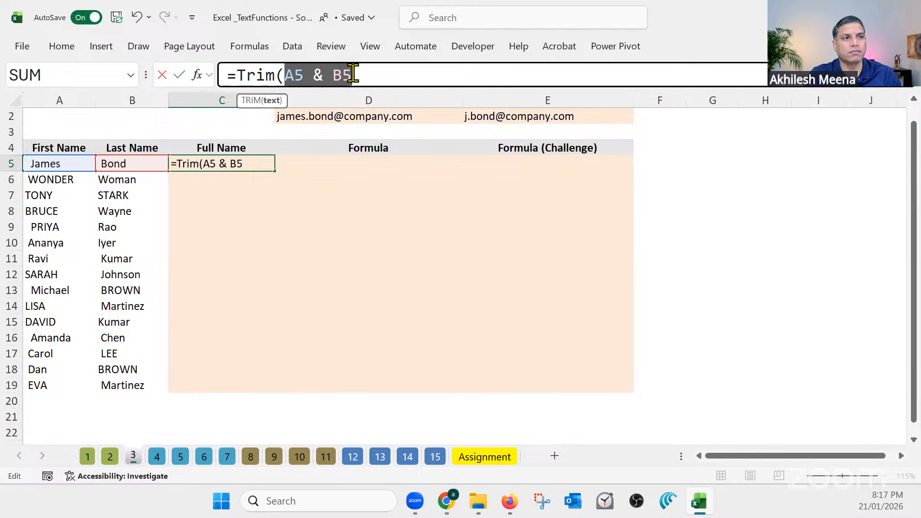
click(355, 75)
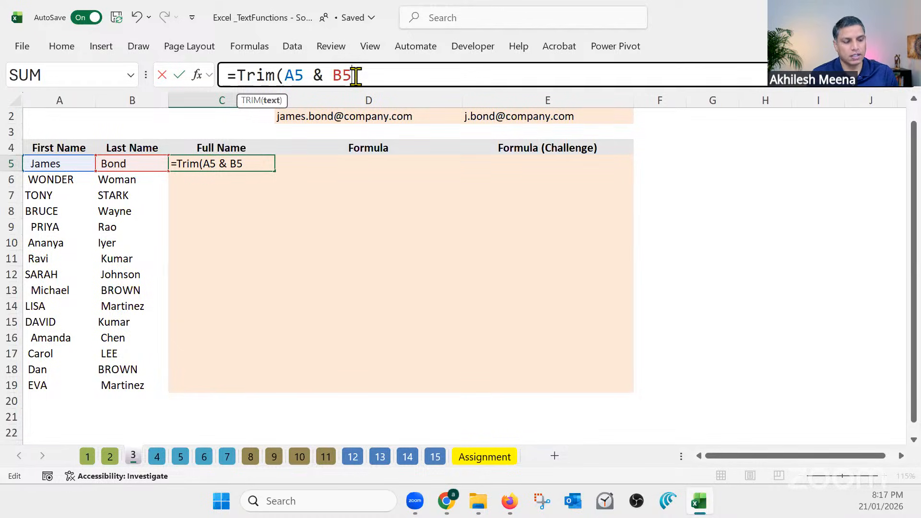
text())
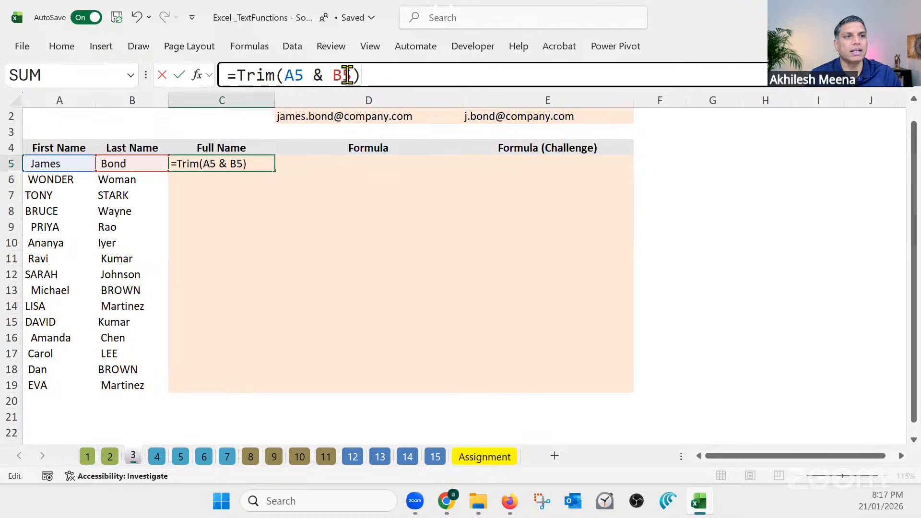
drag(287, 74, 353, 75)
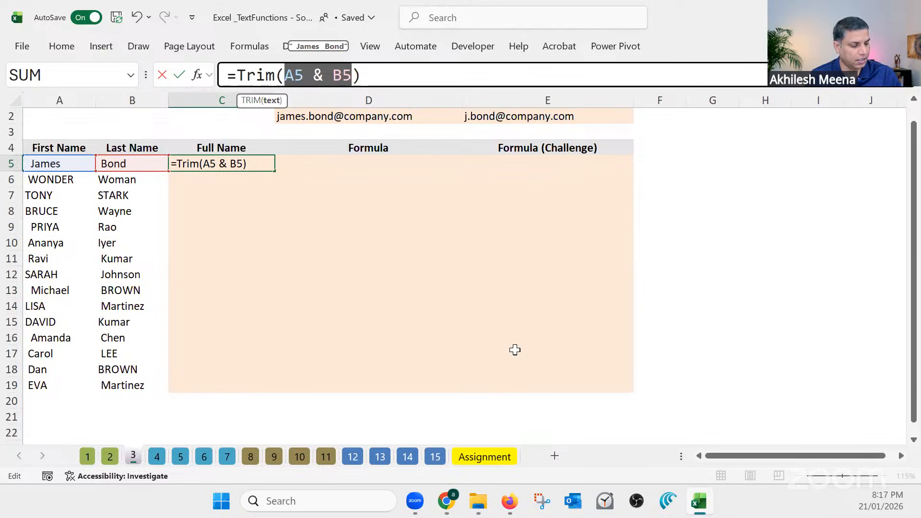
key(Return)
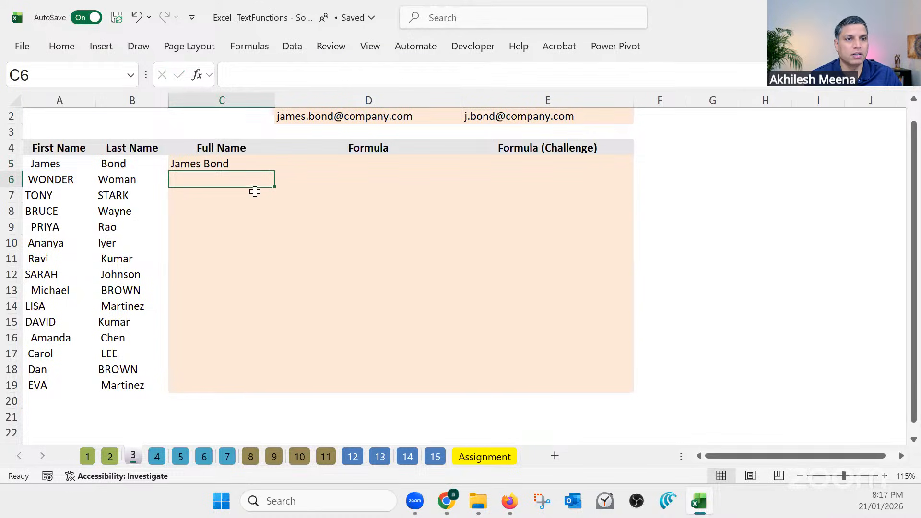
click(248, 161)
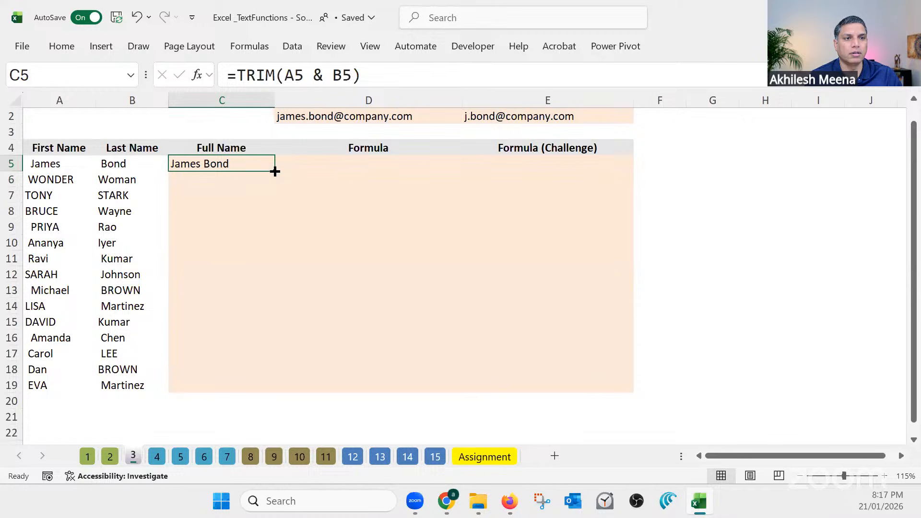
double_click(274, 172)
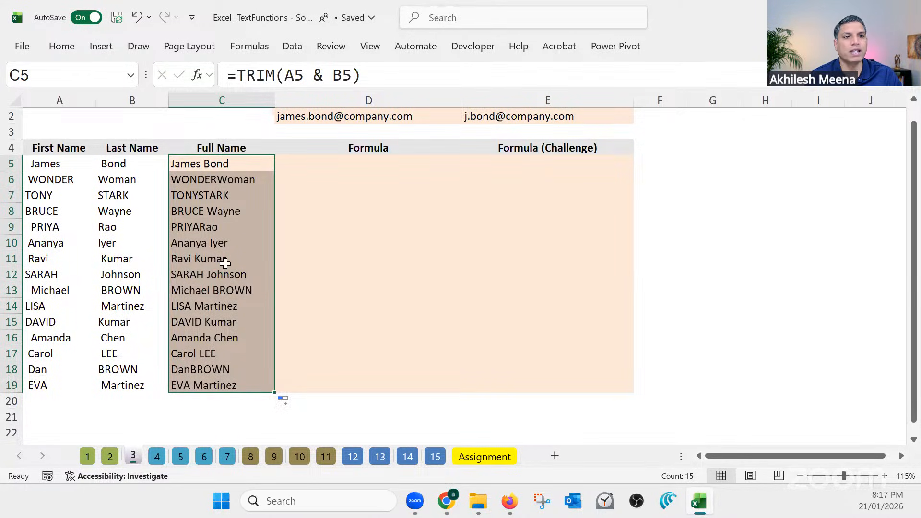
Compare the joined name in C7 with its source cells A7 and B7, checking for spaces around each name
click(208, 196)
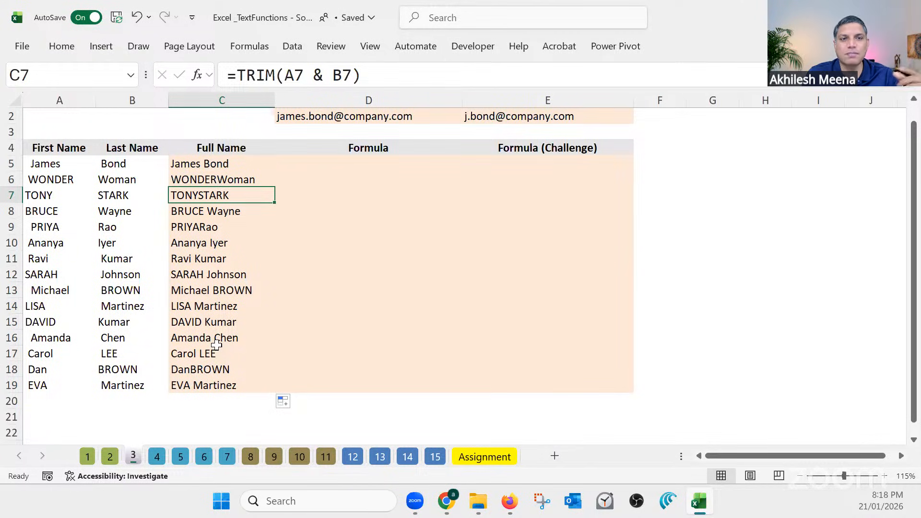
double_click(63, 197)
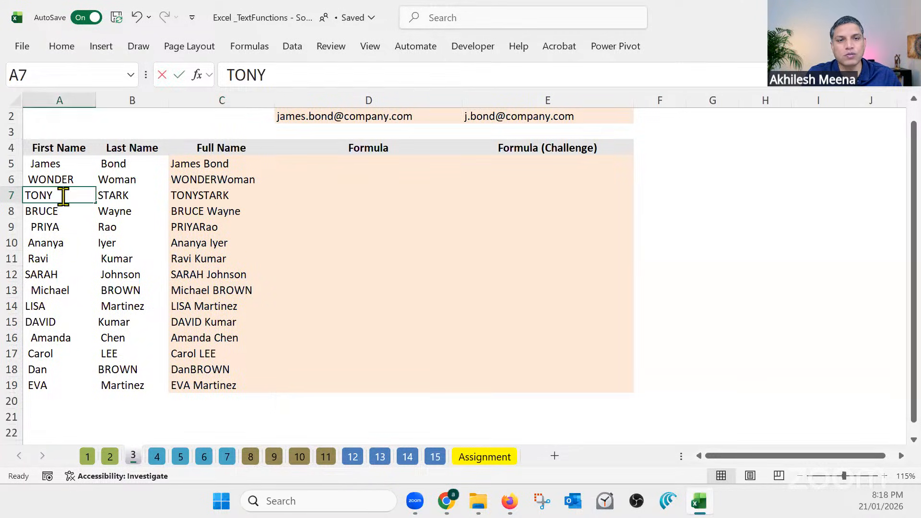
double_click(128, 197)
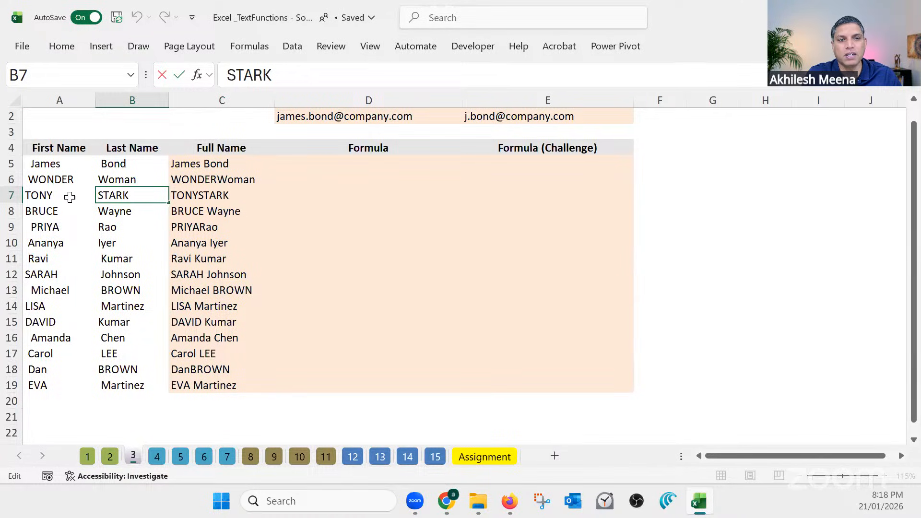
click(131, 215)
click(217, 196)
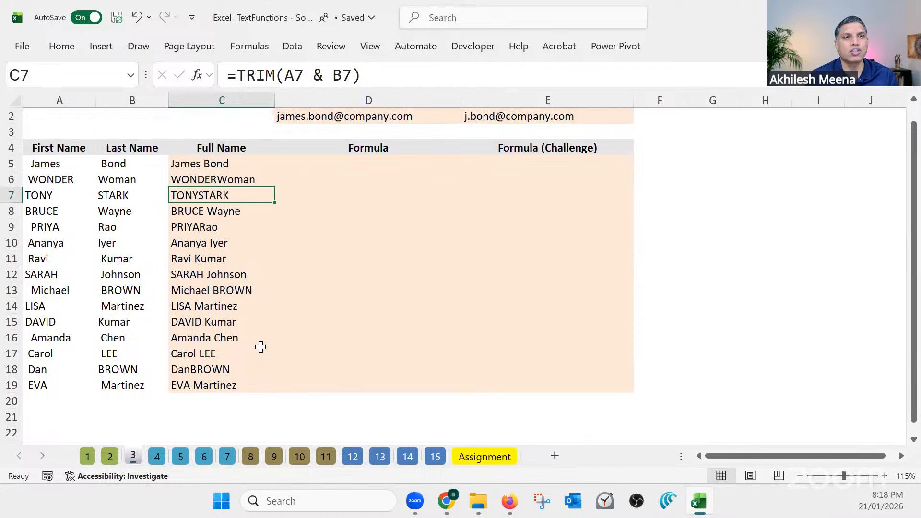
Insert a space string between the two names in the C5 formula, making it =TRIM(A5 &" " & B5)
click(228, 159)
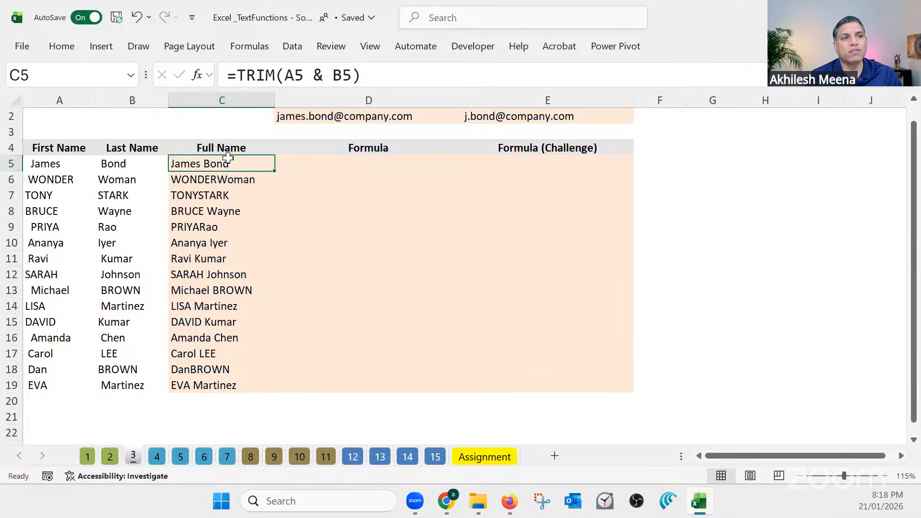
click(294, 76)
double_click(290, 75)
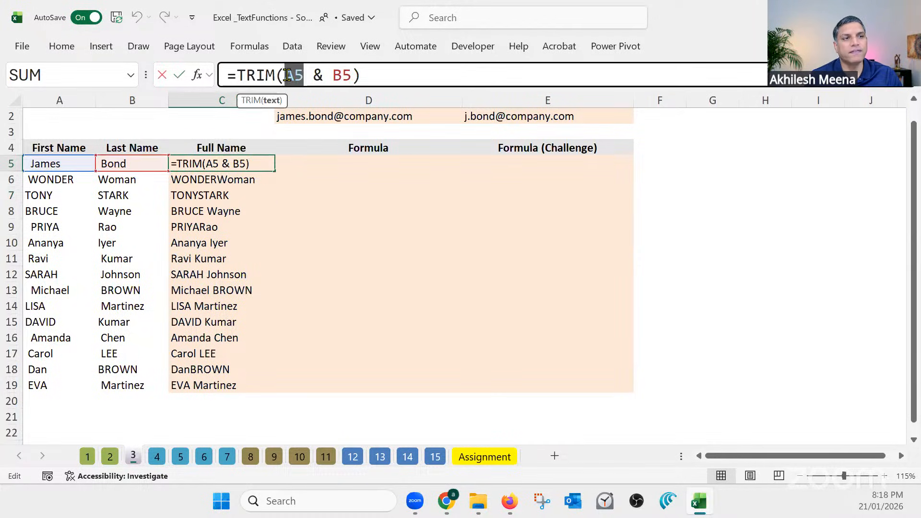
mouse_move(323, 76)
mouse_down()
mouse_move(339, 76)
mouse_move(332, 75)
mouse_up()
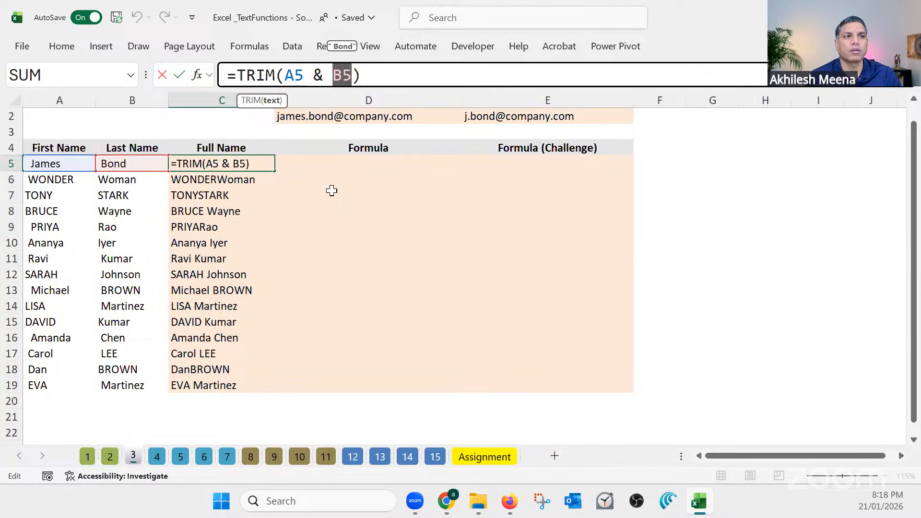
click(332, 75)
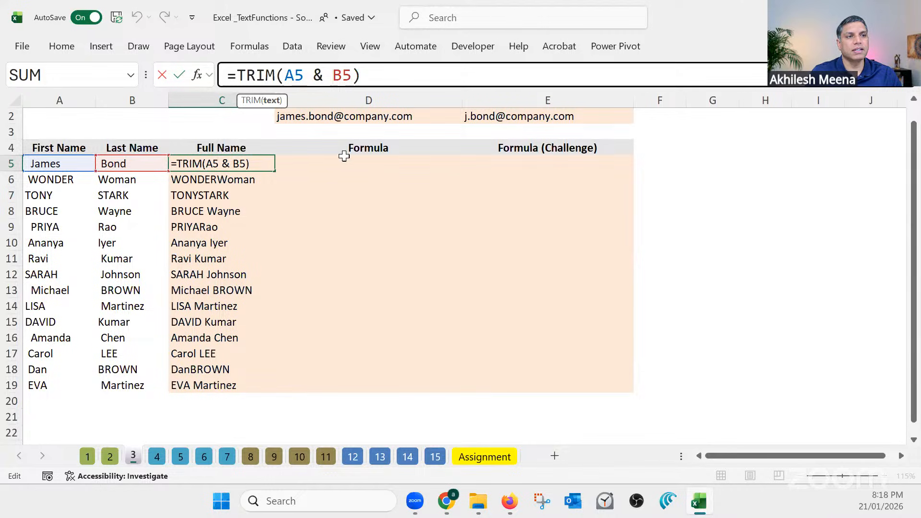
text(")
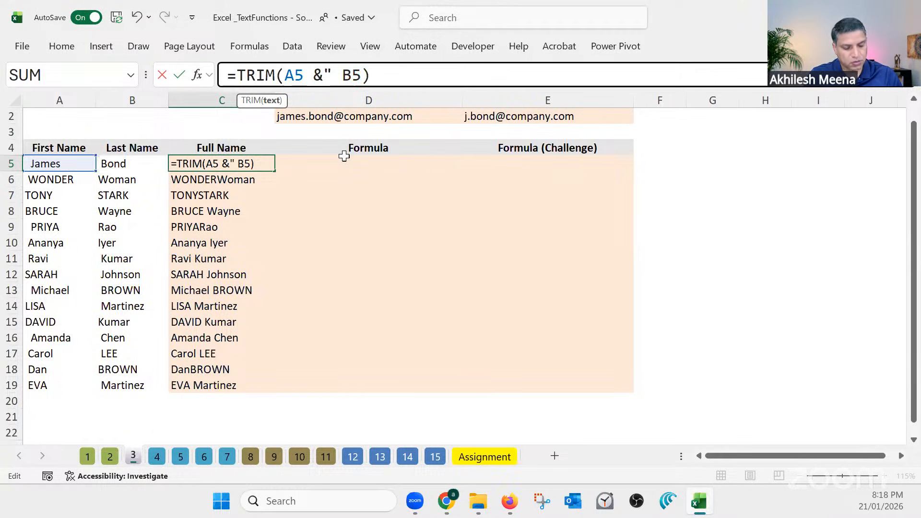
text( ")
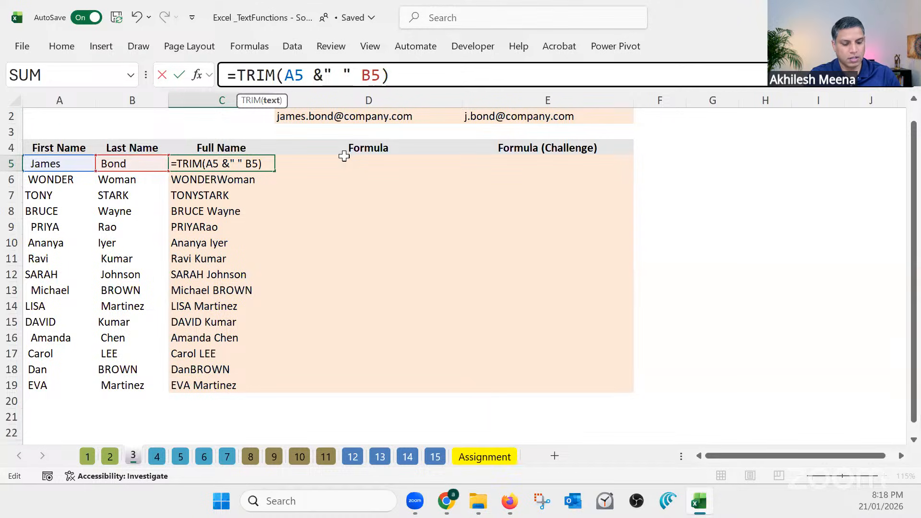
text( &)
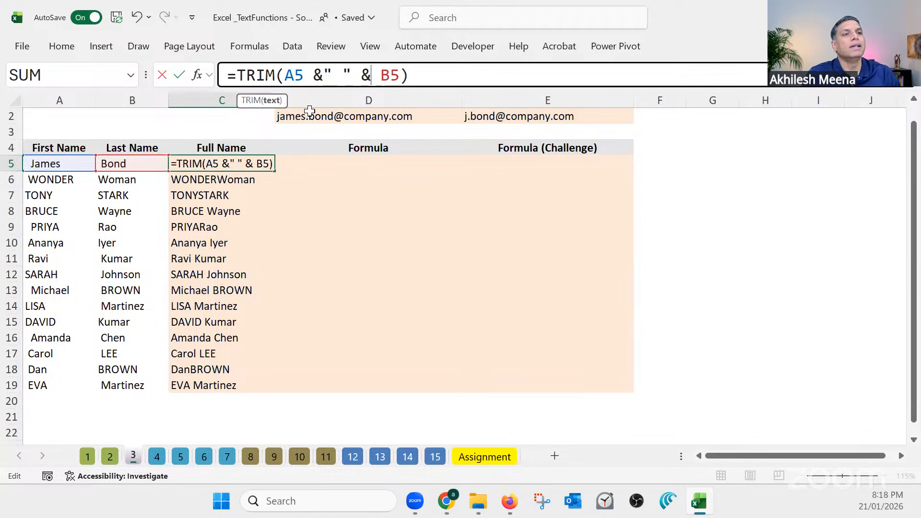
Examine the quoted space and the concatenated parts between A5 and B5 in the C5 formula
drag(305, 75, 399, 76)
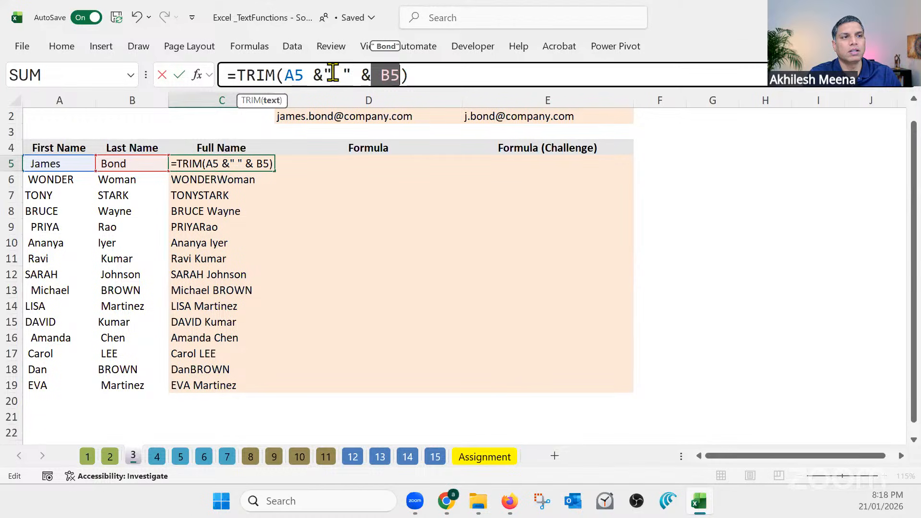
drag(332, 76, 341, 75)
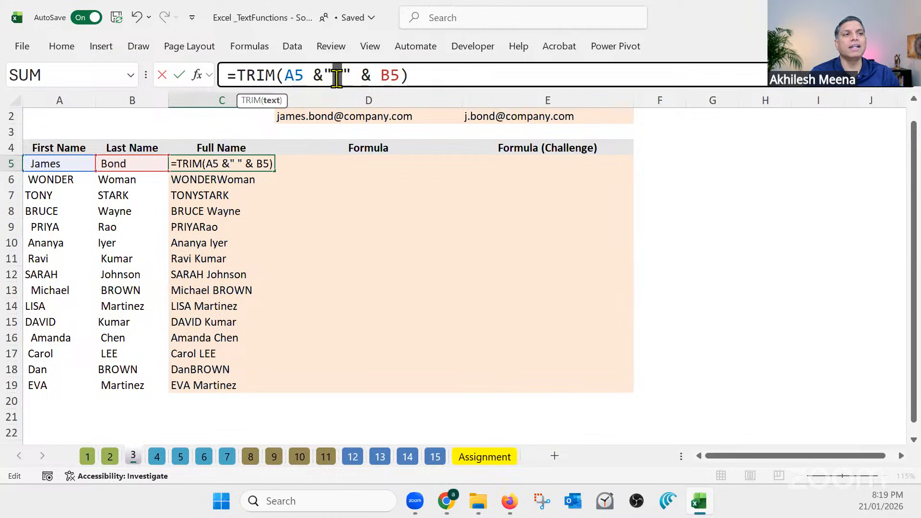
click(335, 76)
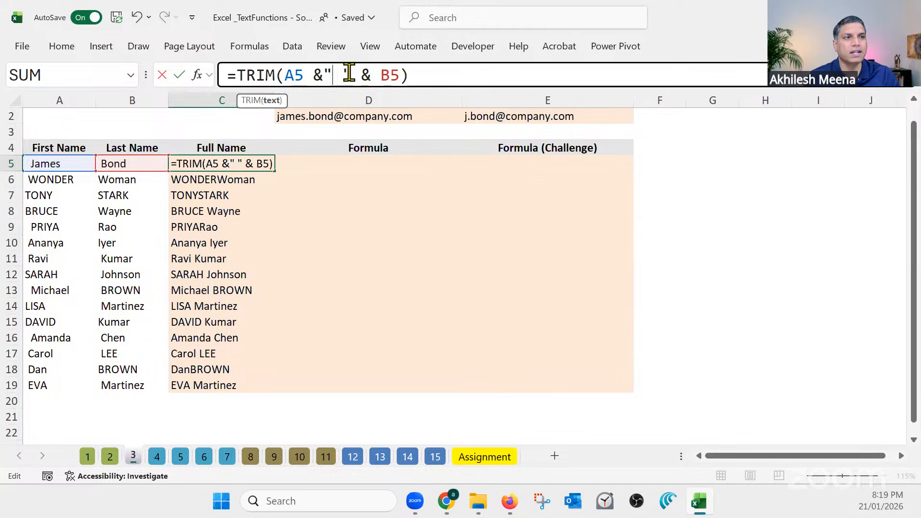
double_click(327, 73)
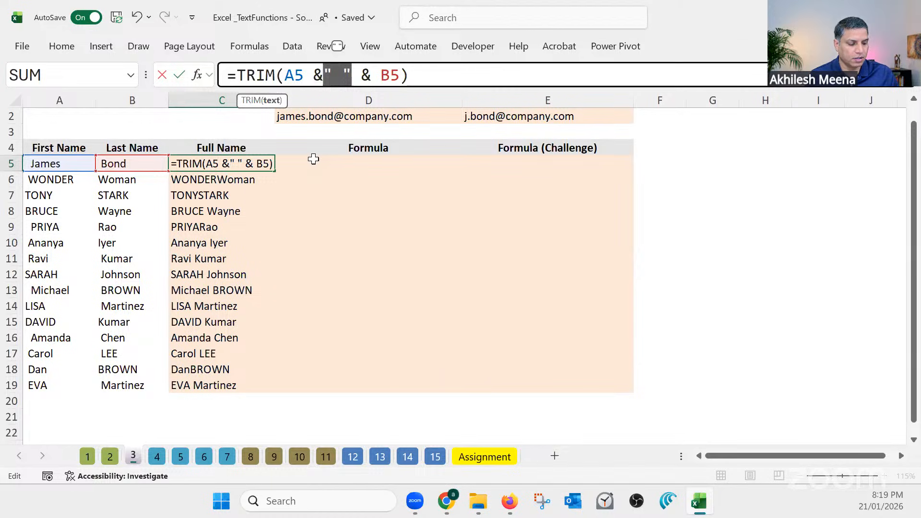
Commit the C5 formula and fill it down the Full Name column through C19
key(Return)
click(251, 164)
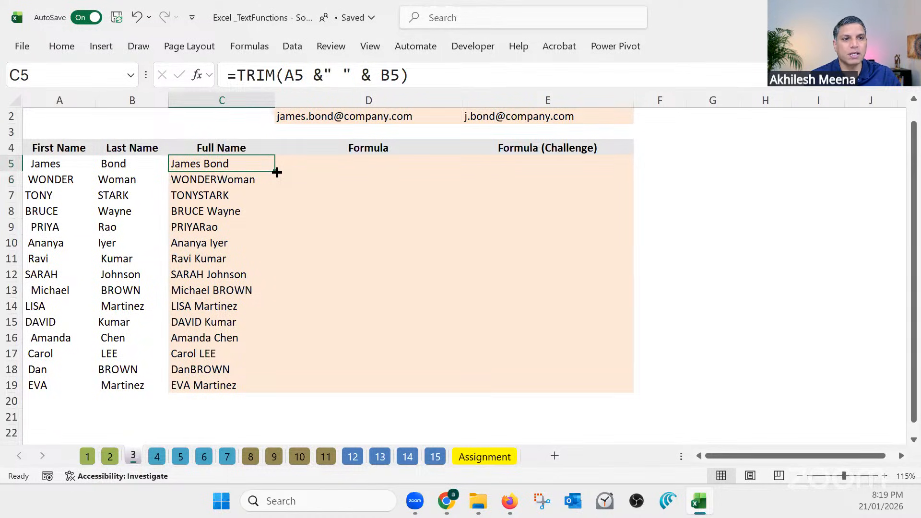
double_click(275, 171)
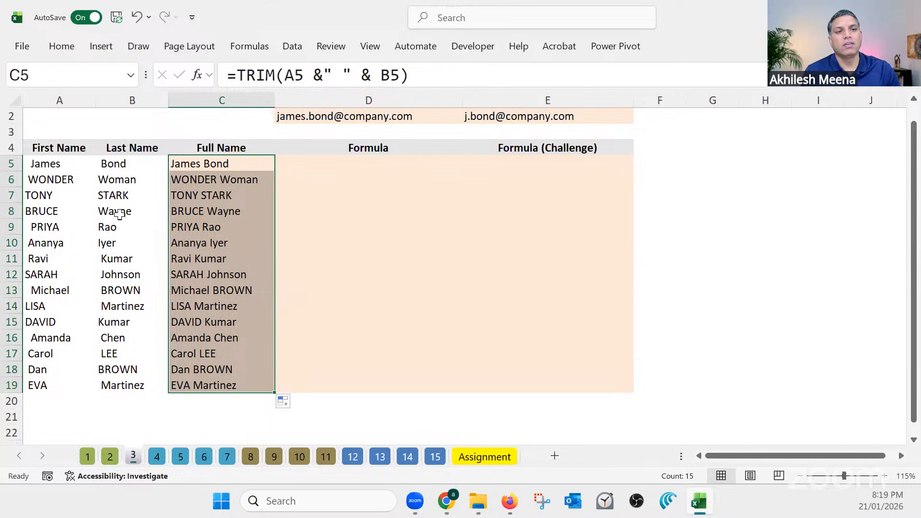
Review the full names in C5:C19 against the source columns, checking the spacing and letter case
click(48, 163)
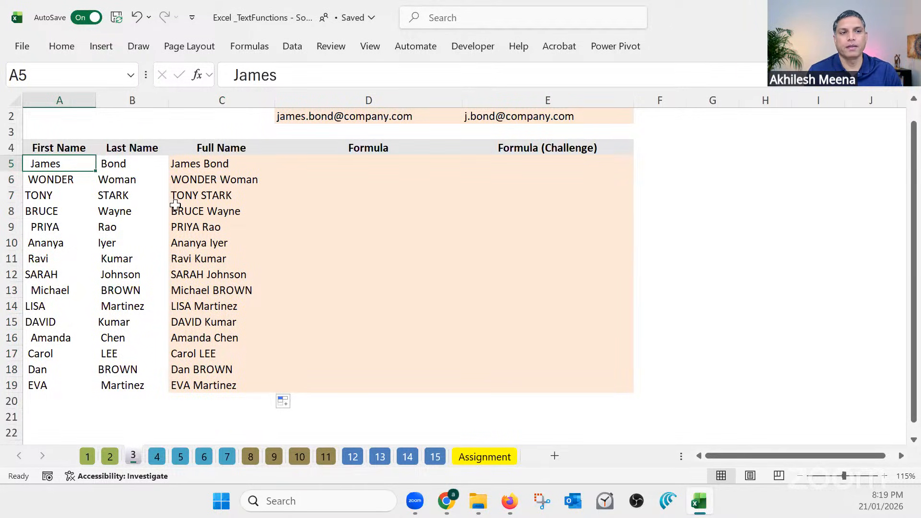
click(206, 195)
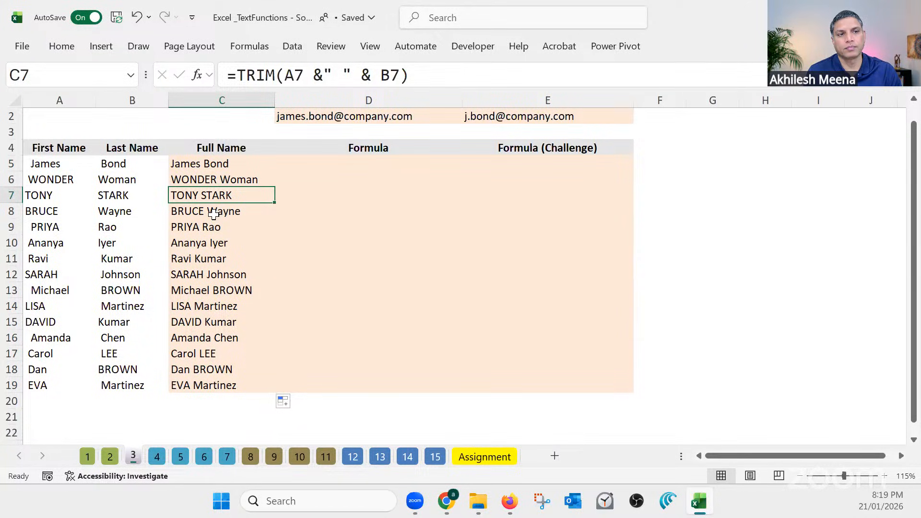
drag(234, 163, 222, 386)
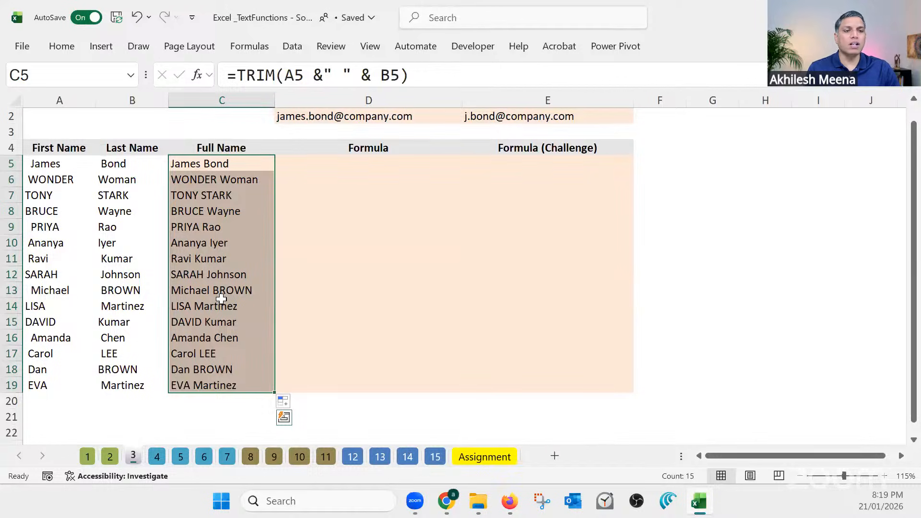
click(221, 299)
click(226, 290)
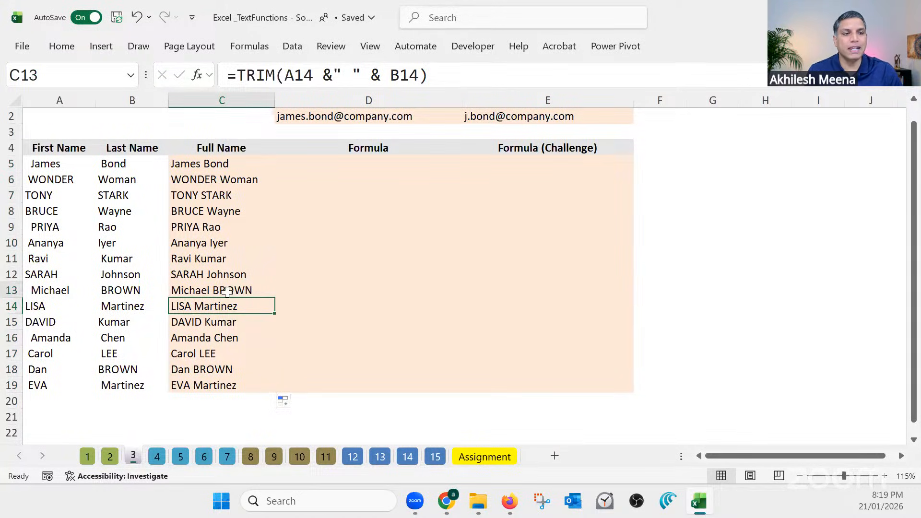
click(201, 195)
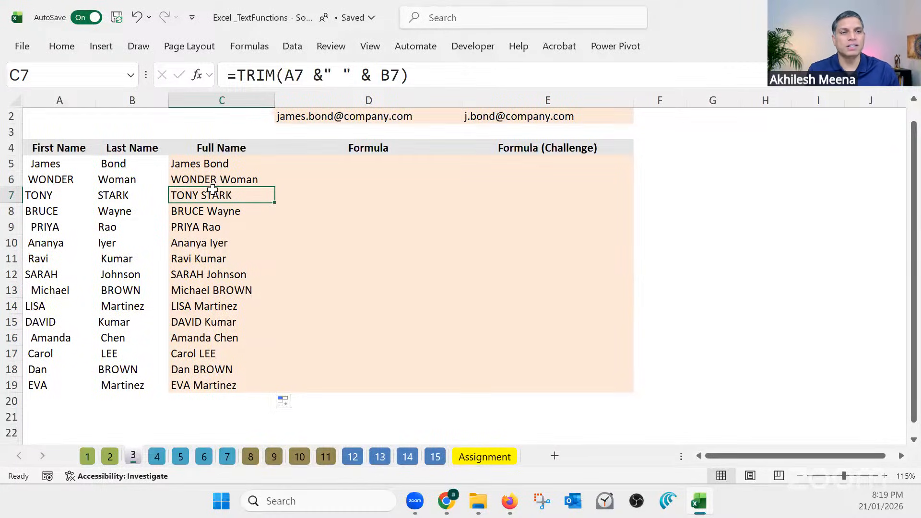
click(211, 164)
click(214, 186)
drag(214, 186, 218, 376)
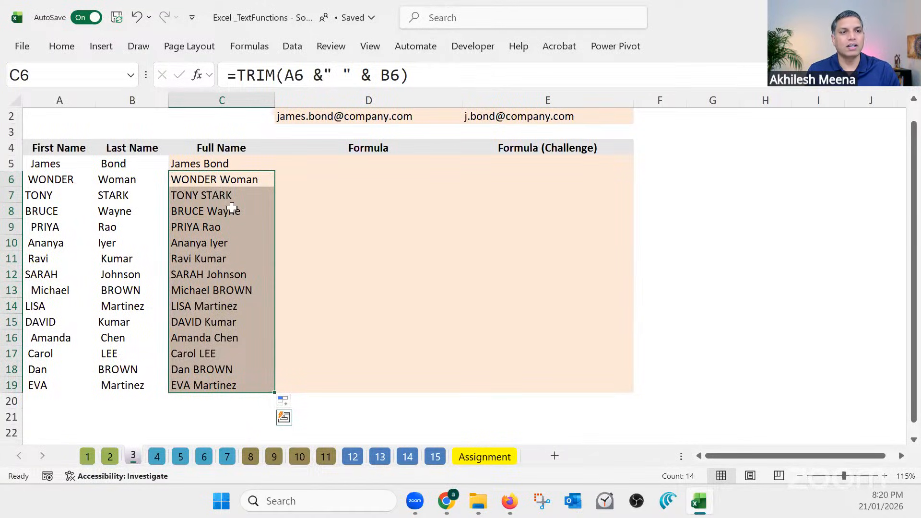
Wrap the TRIM formula in C5 with the PROPER function, making it =PROPER(TRIM(A5 &" " & B5))
click(228, 165)
click(241, 74)
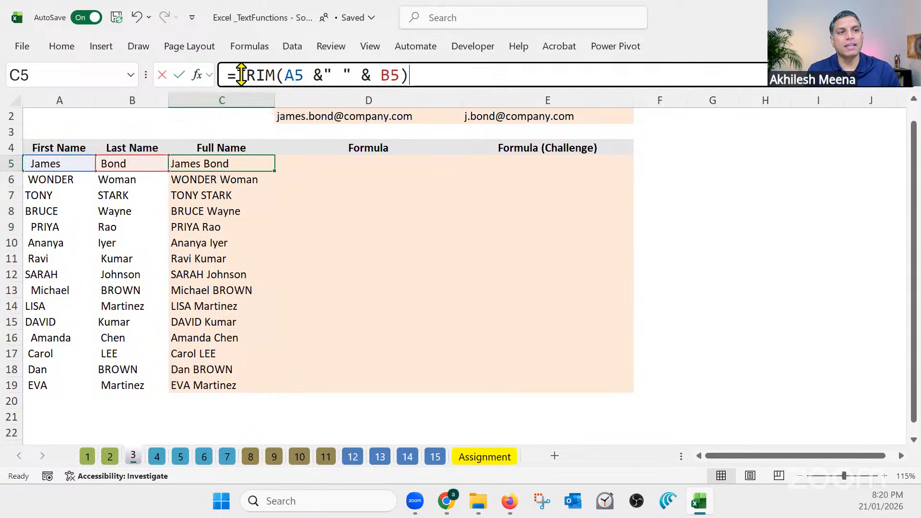
drag(238, 75, 426, 75)
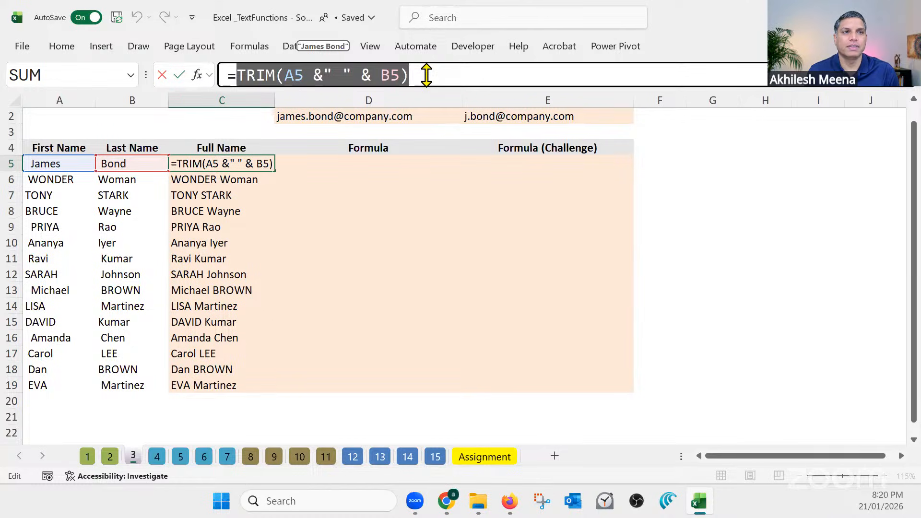
click(241, 75)
text(Prop)
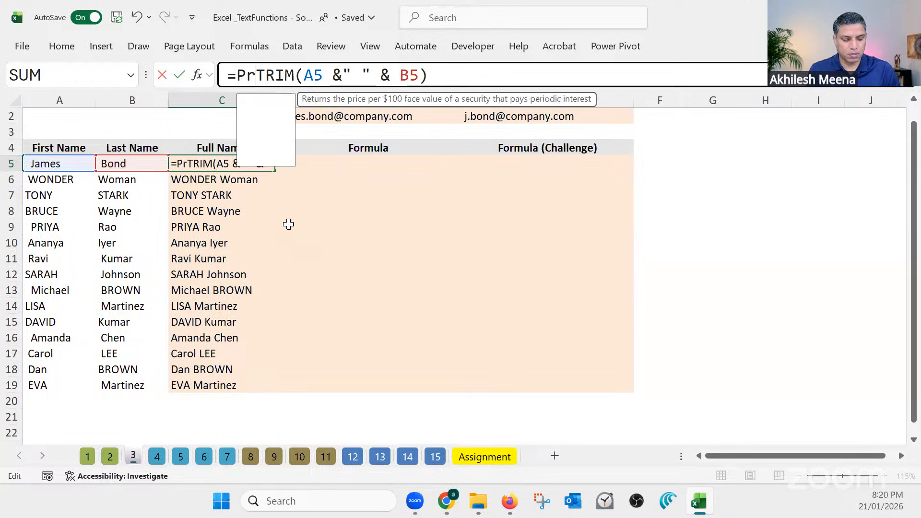
text(er)
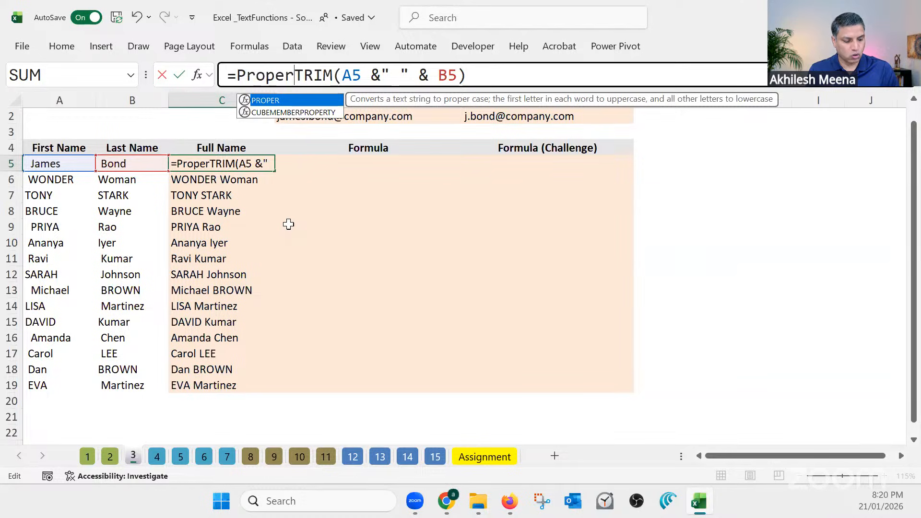
text(()
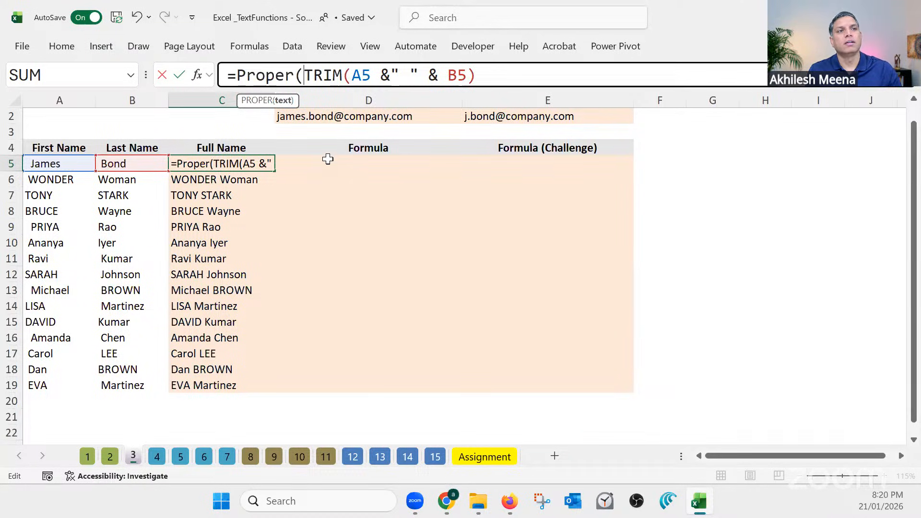
drag(304, 74, 486, 82)
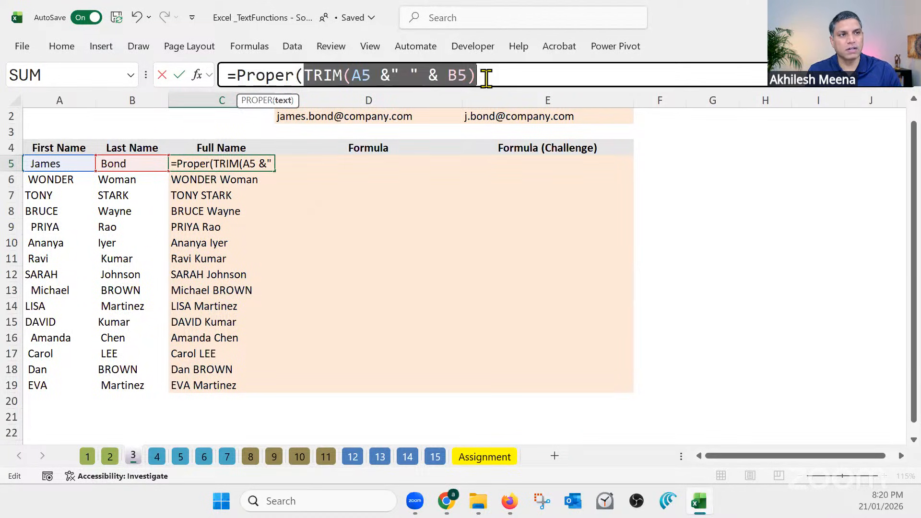
click(486, 81)
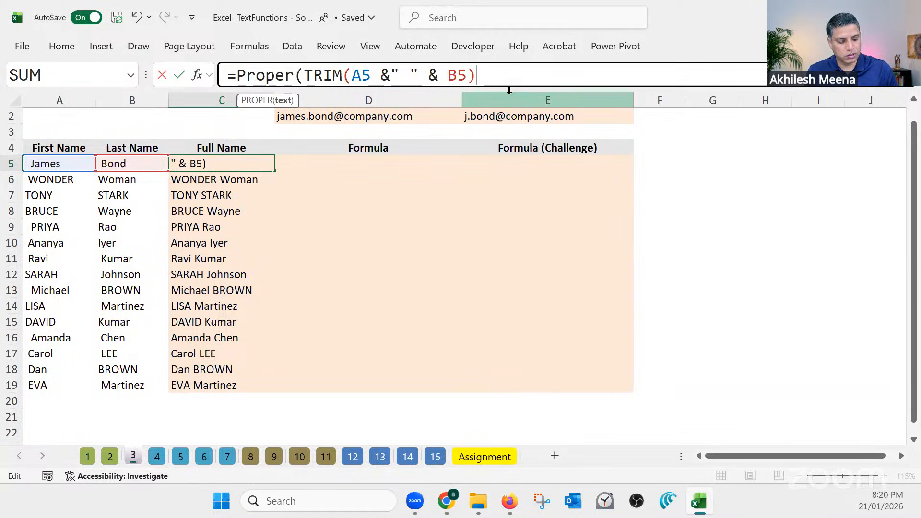
text())
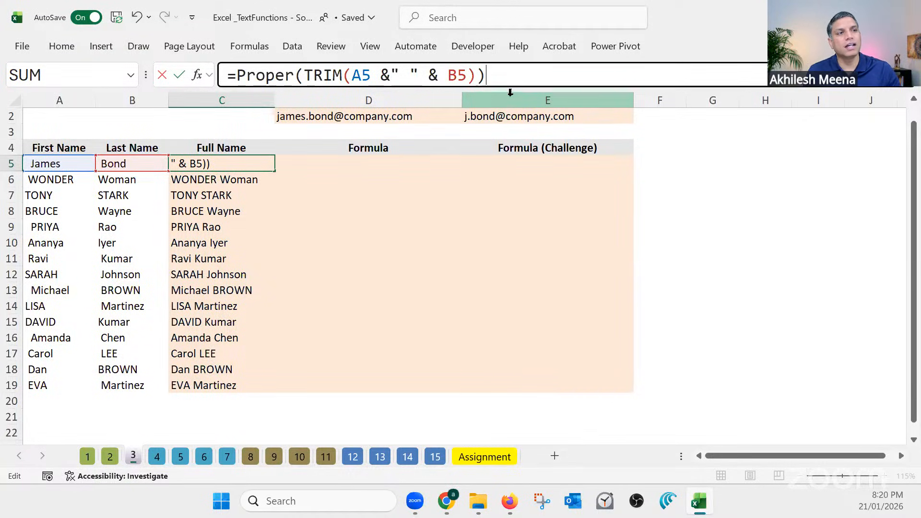
Examine which opening and closing parentheses belong to TRIM and which to PROPER in the C5 formula
click(467, 77)
key(Left)
key(Left)
key(Left)
key(Left)
key(Left)
key(Left)
key(Left)
key(Left)
key(Left)
key(Left)
key(Left)
key(Left)
key(Left)
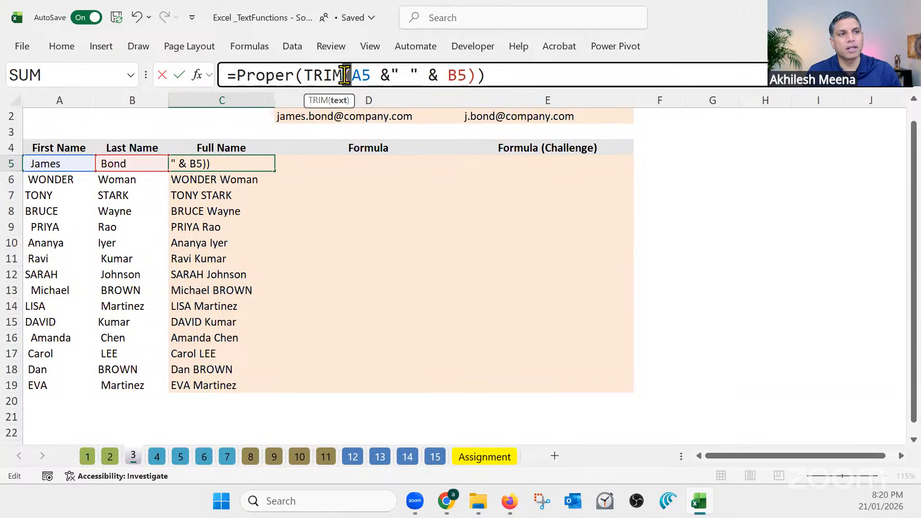
click(485, 75)
text())
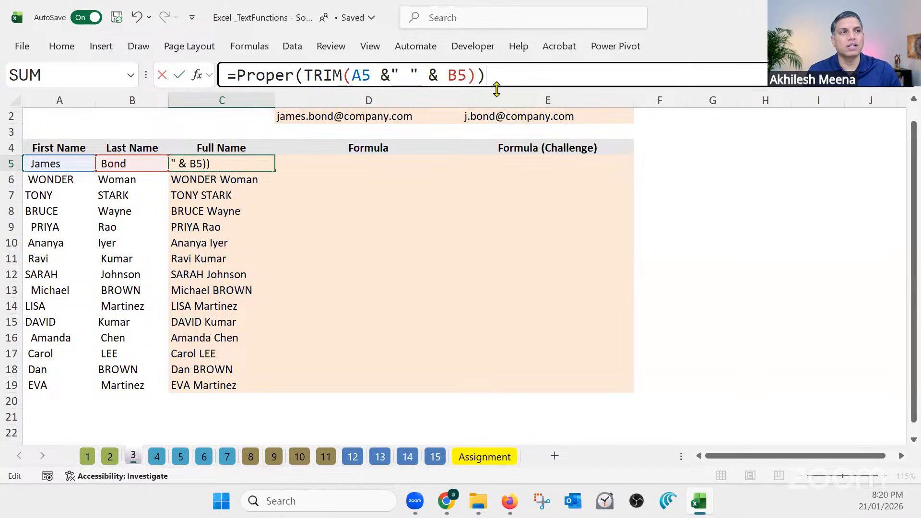
double_click(346, 73)
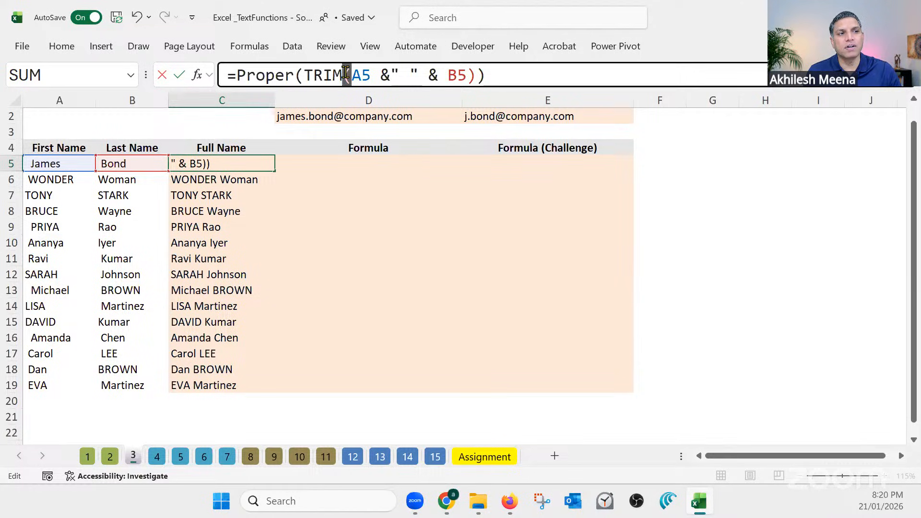
double_click(470, 75)
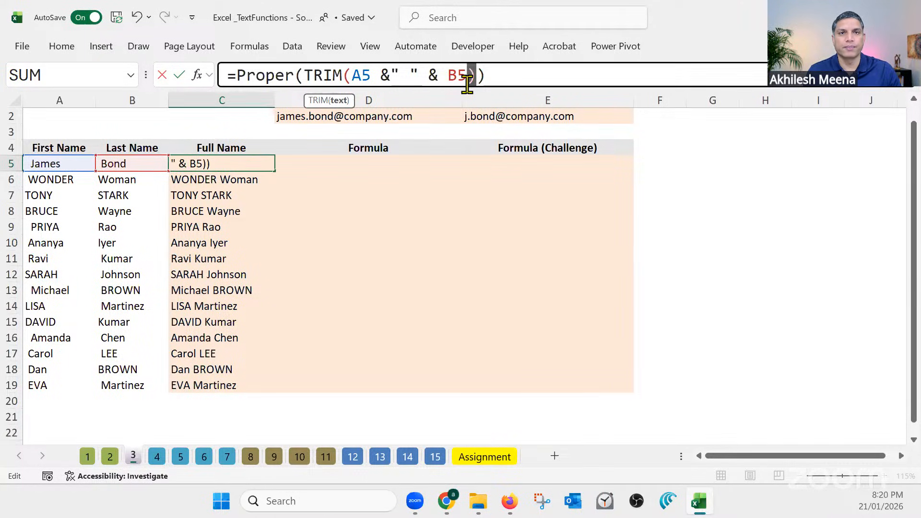
double_click(481, 75)
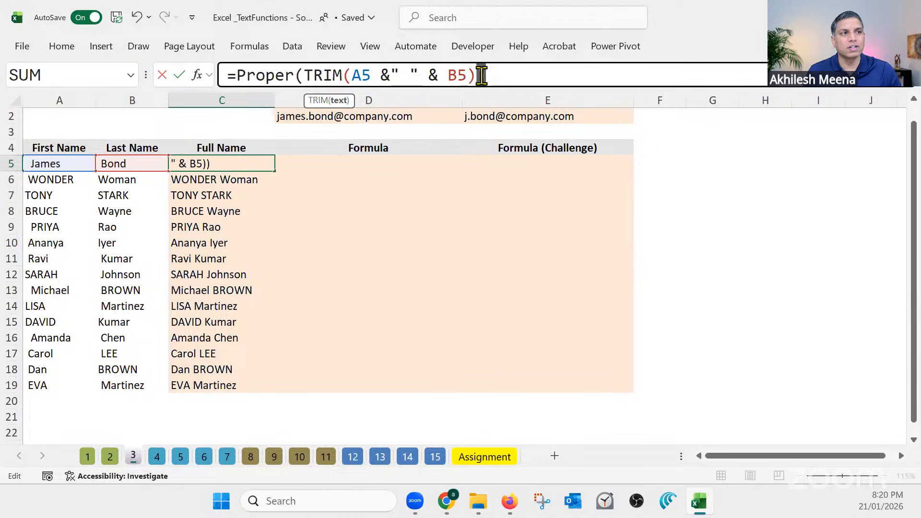
double_click(299, 75)
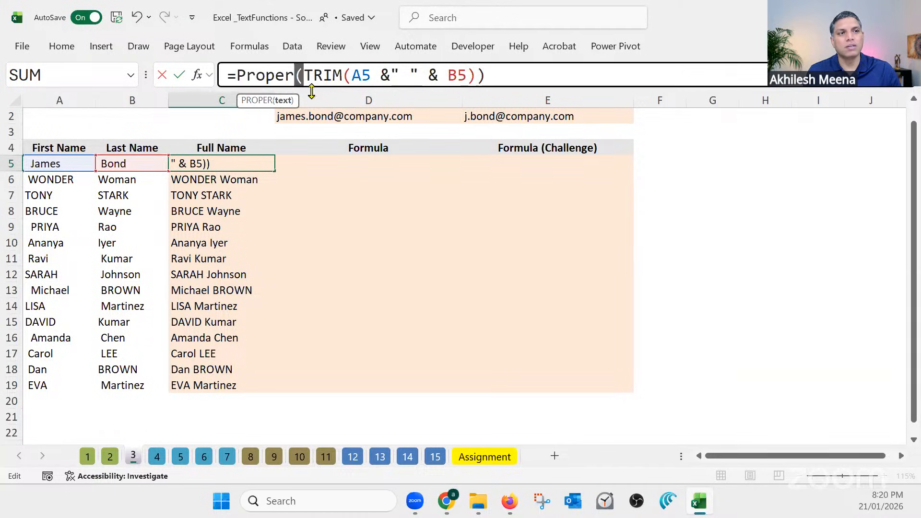
Commit the PROPER formula in C5 and fill it down the Full Name column through C19
click(522, 75)
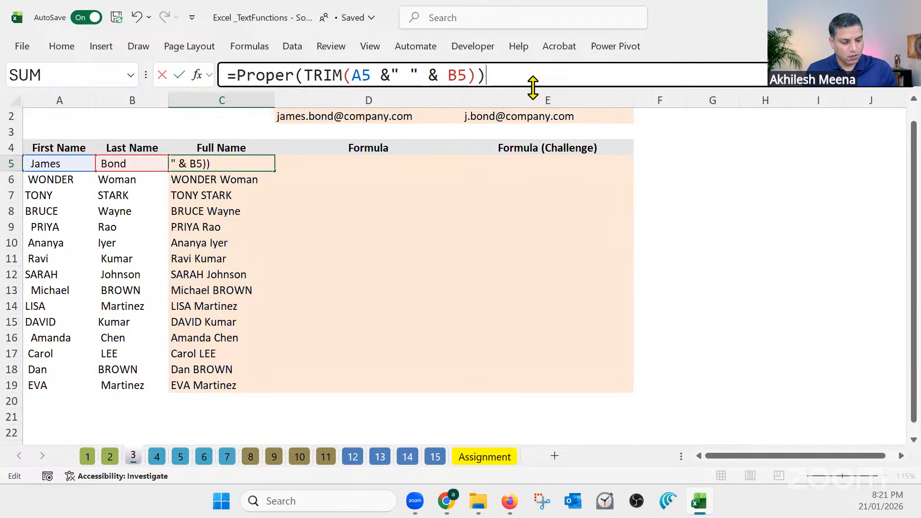
key(Return)
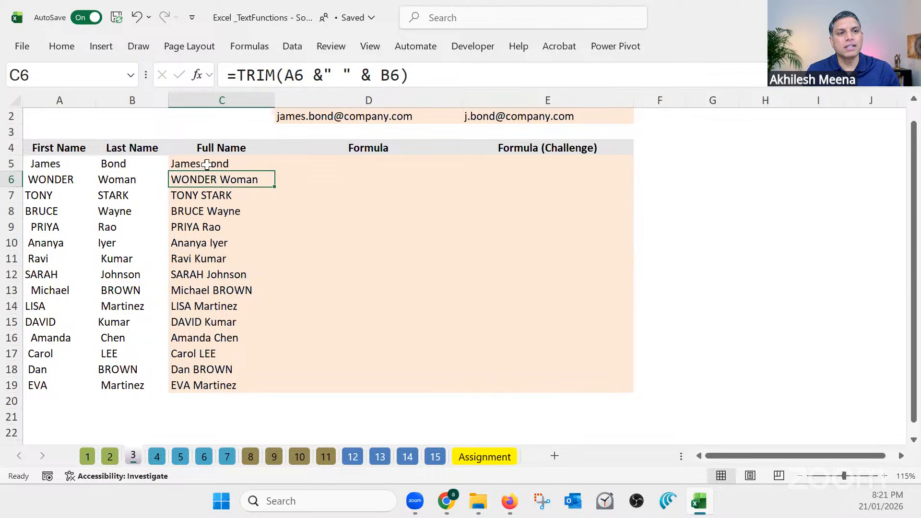
click(247, 165)
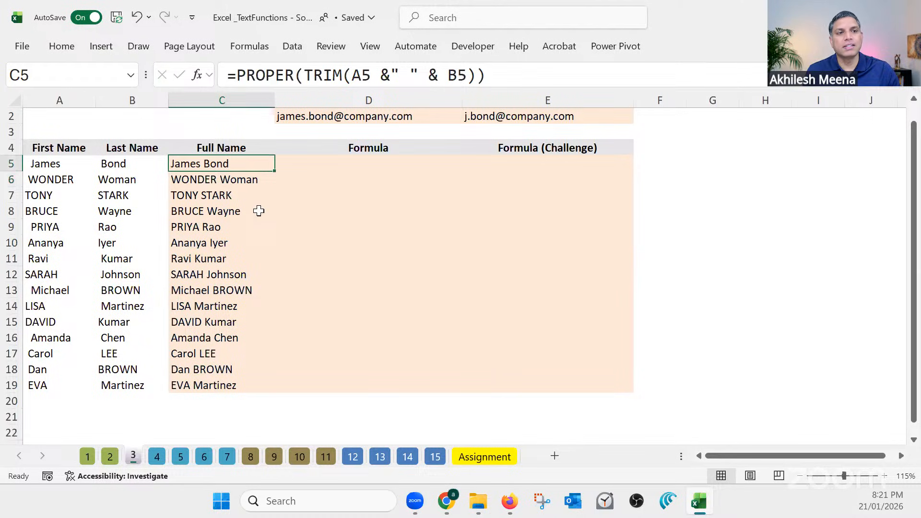
double_click(277, 172)
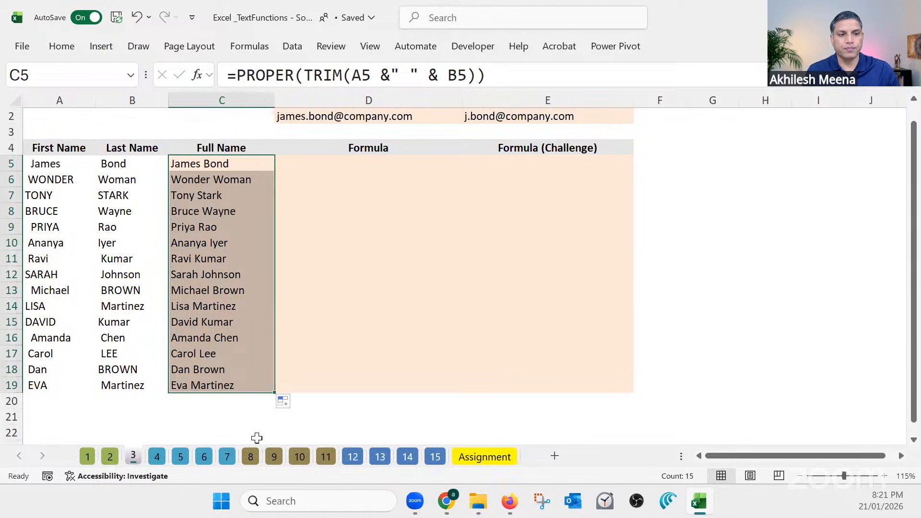
Review the full names in C5:C19, the formula in C8, and the source first and last names in A5:B5
drag(239, 163, 240, 381)
click(245, 402)
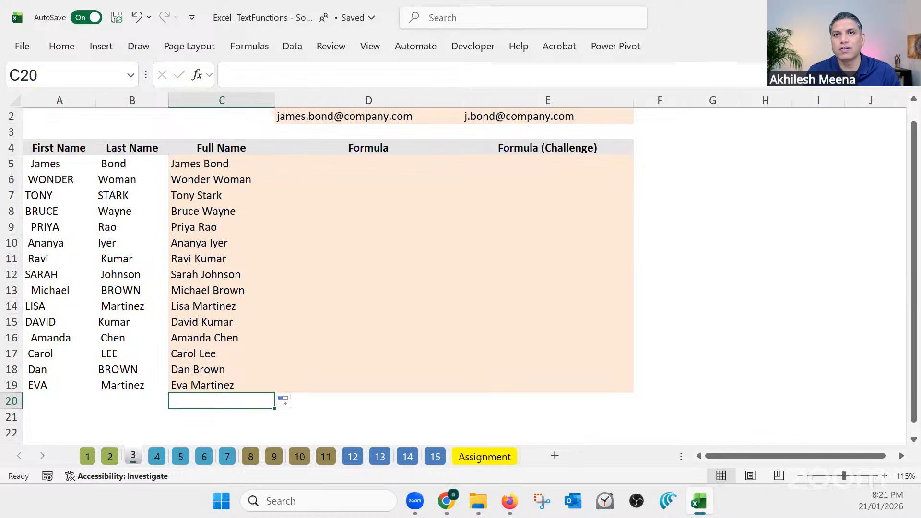
click(239, 213)
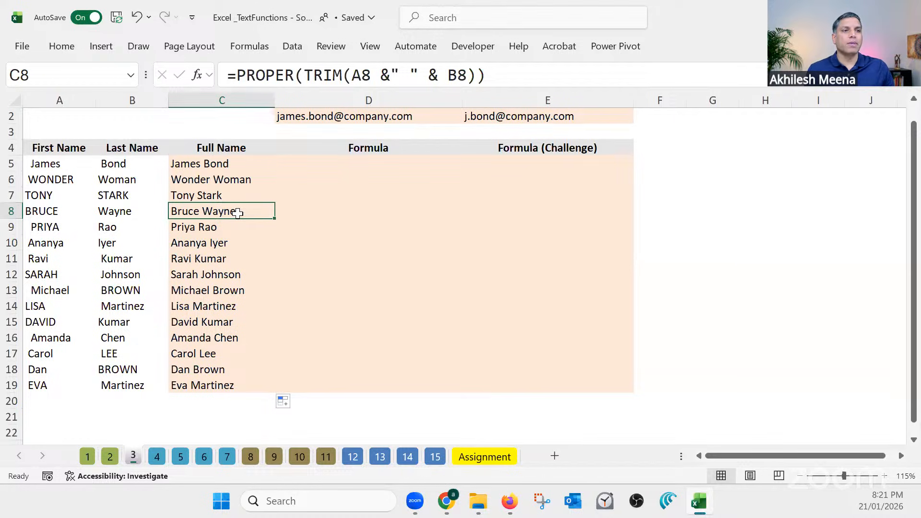
click(215, 131)
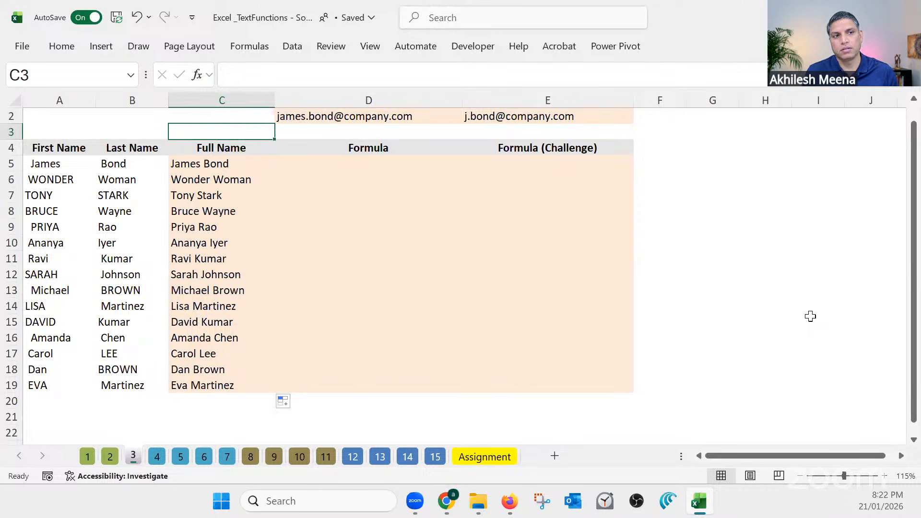
click(346, 163)
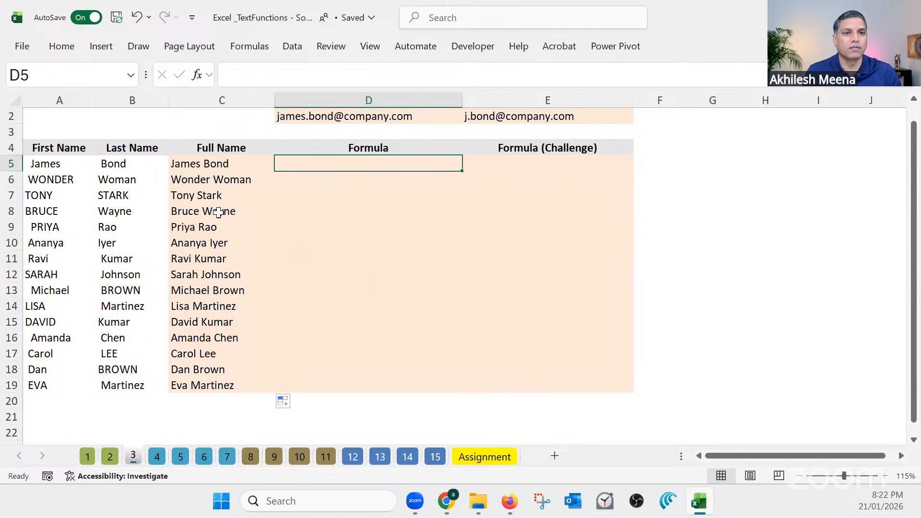
click(83, 165)
drag(84, 165, 108, 164)
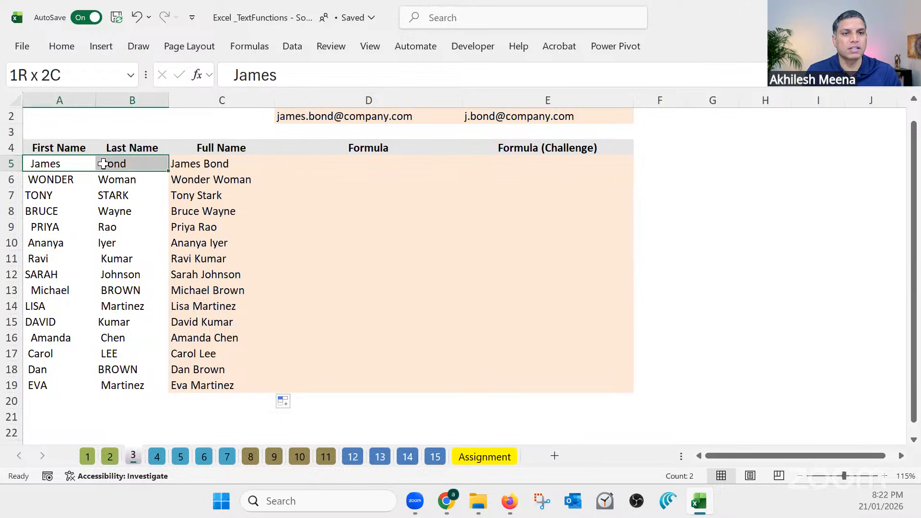
click(78, 163)
click(125, 164)
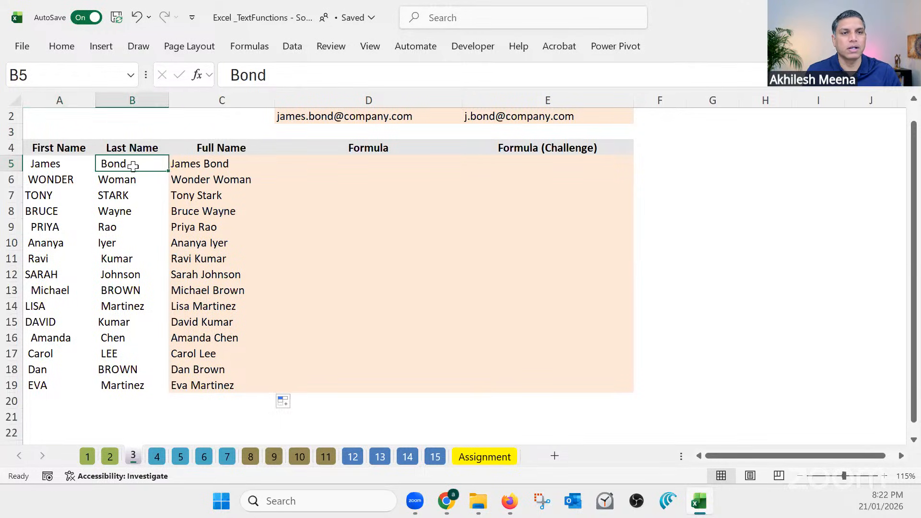
click(337, 163)
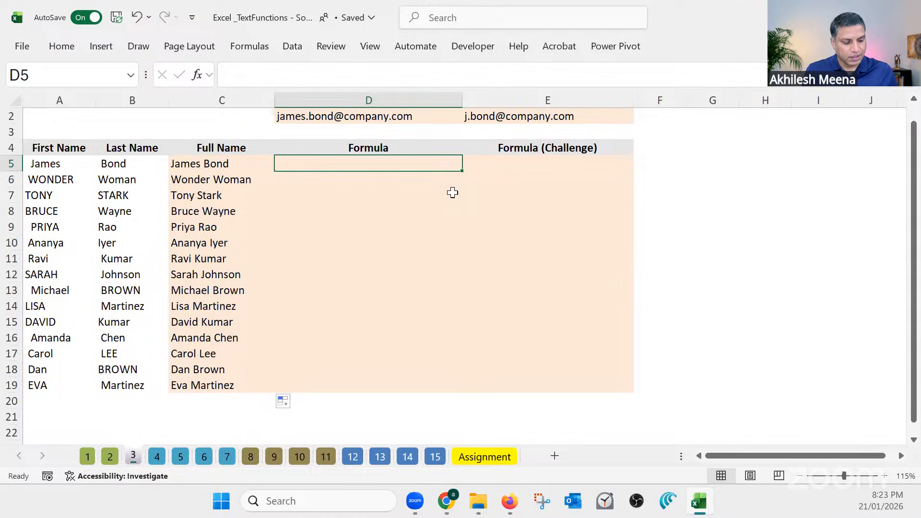
text(=)
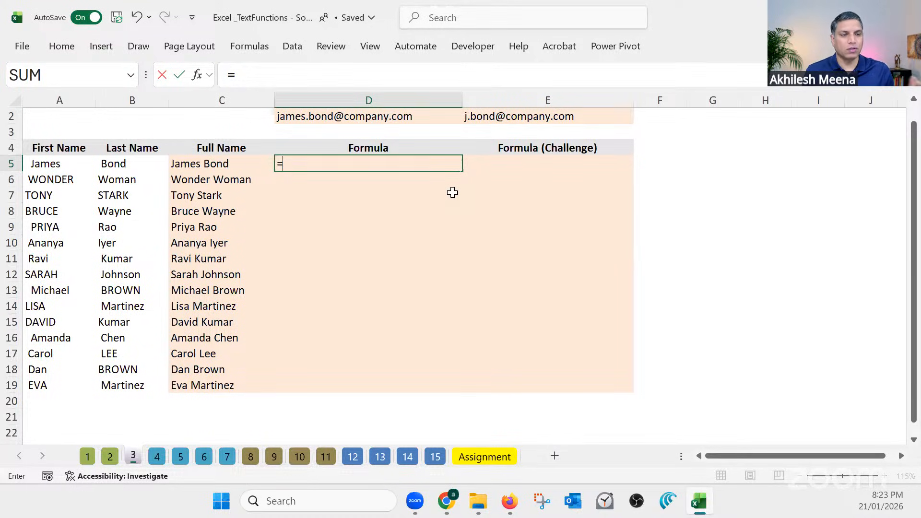
key(Escape)
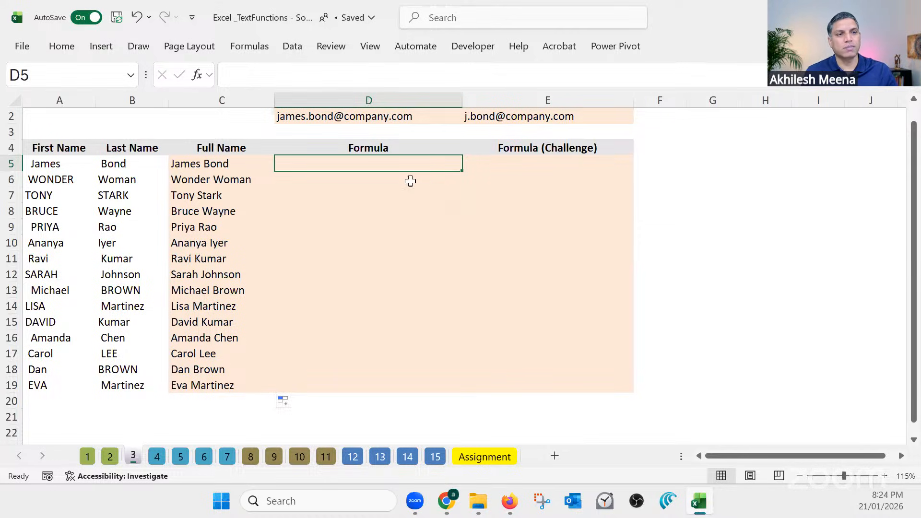
Start a CONCATENATE formula in D5, the first cell of the Formula column
click(231, 166)
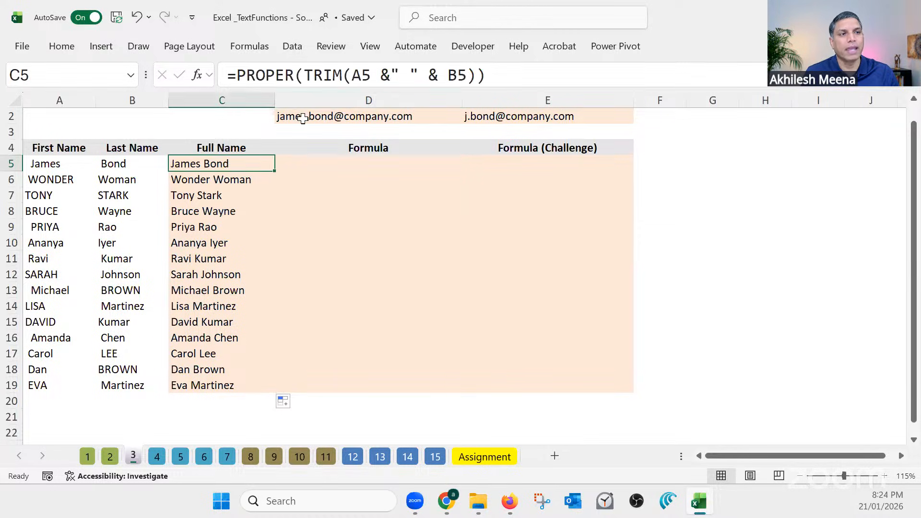
click(325, 162)
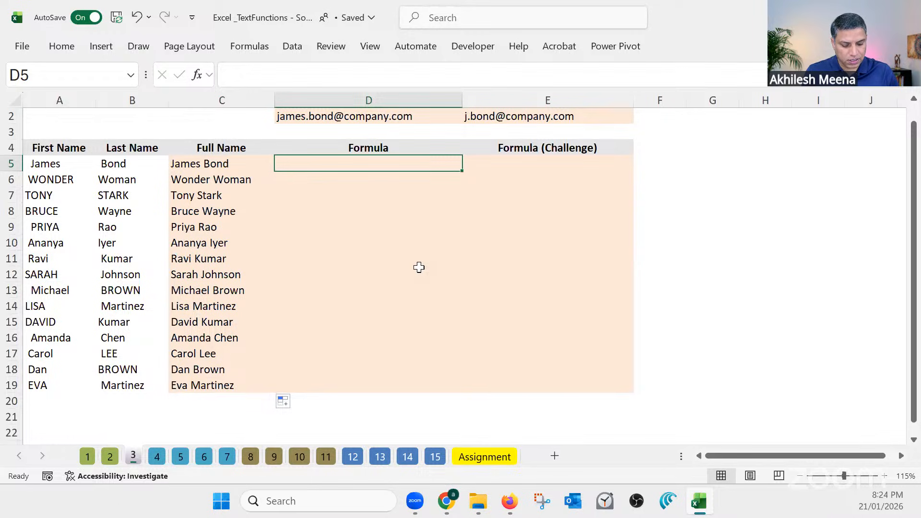
text(=cao)
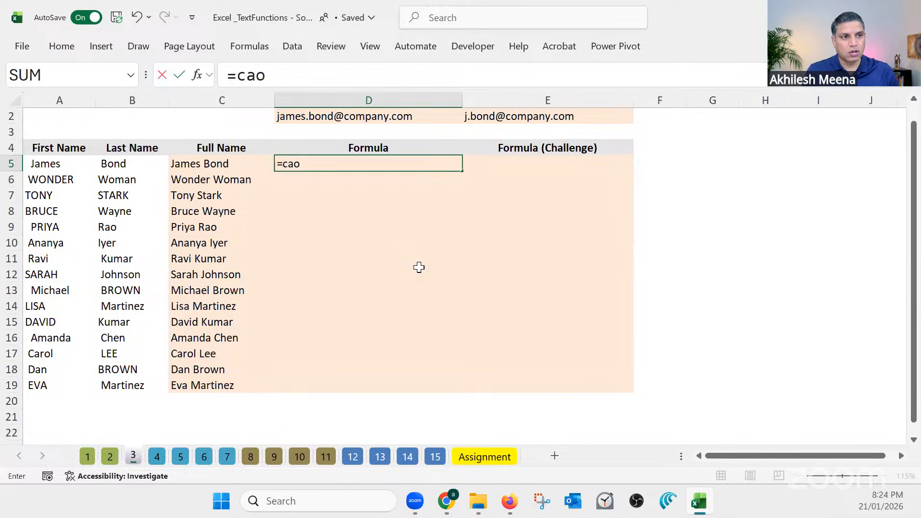
text(n)
key(BackSpace)
key(BackSpace)
key(BackSpace)
text(on)
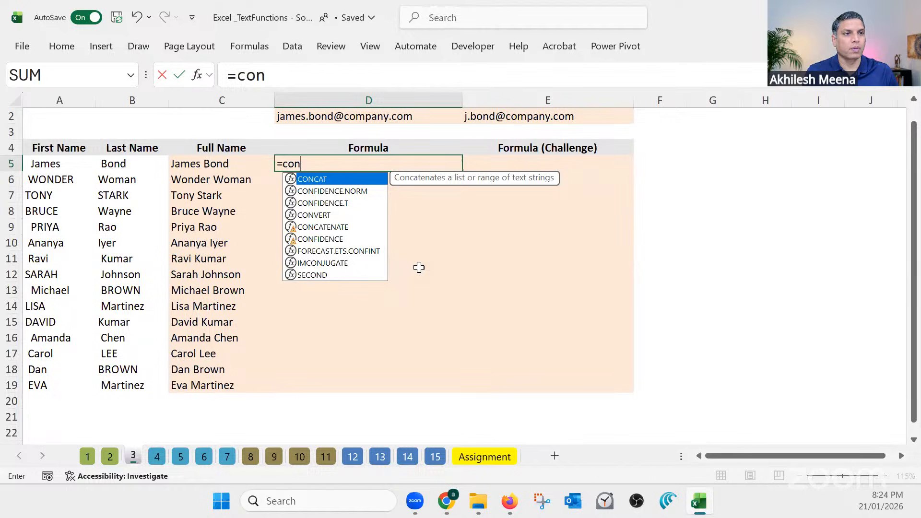
text(ca)
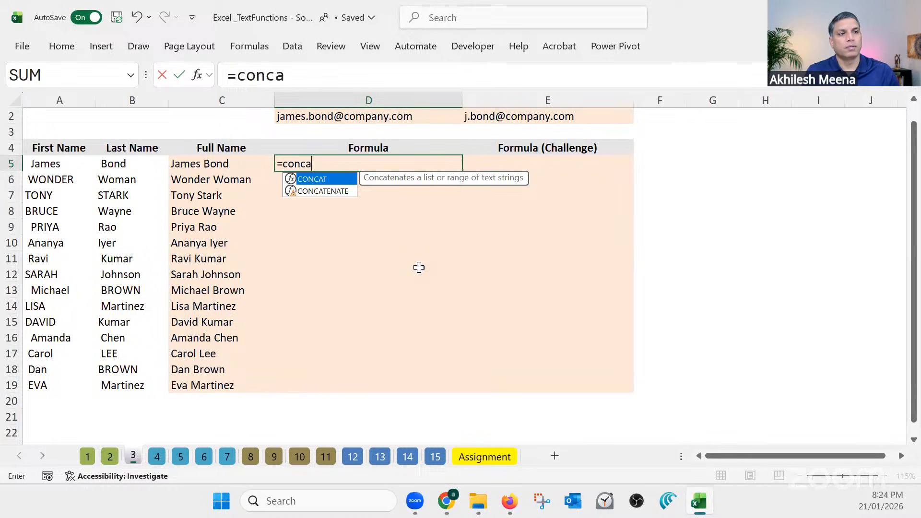
double_click(336, 192)
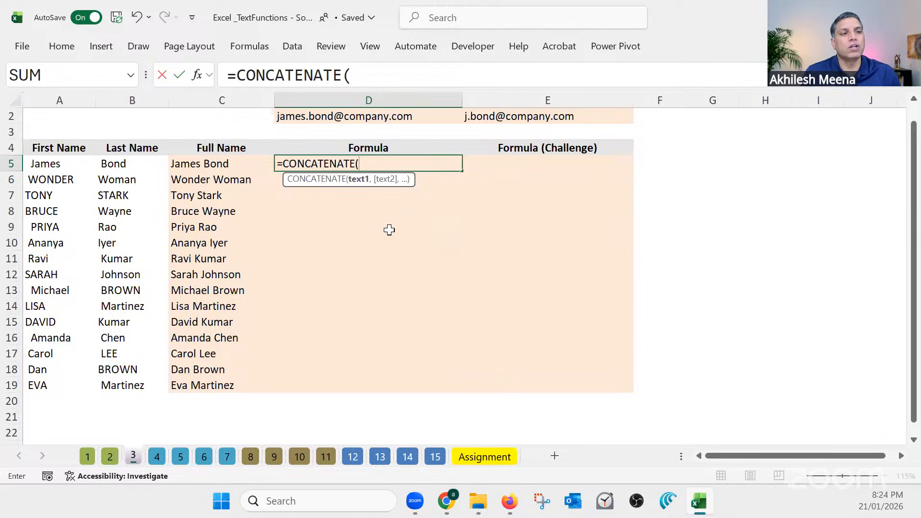
Add the first name in A5 and a "." separator as the first two CONCATENATE arguments in D5
click(58, 164)
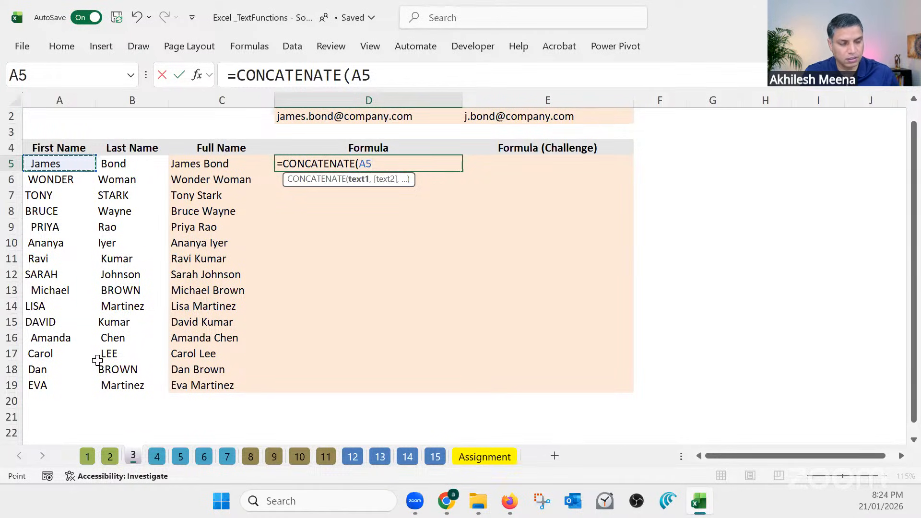
text(,)
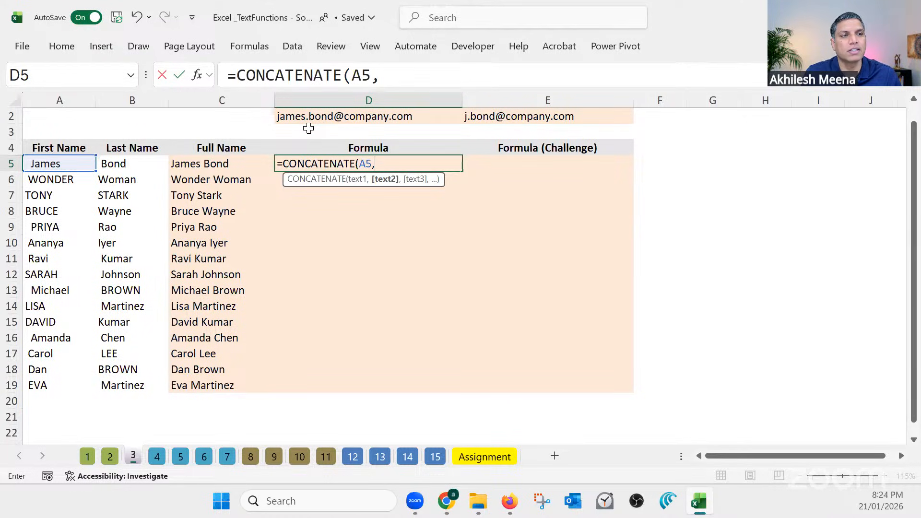
click(24, 457)
drag(310, 118, 310, 119)
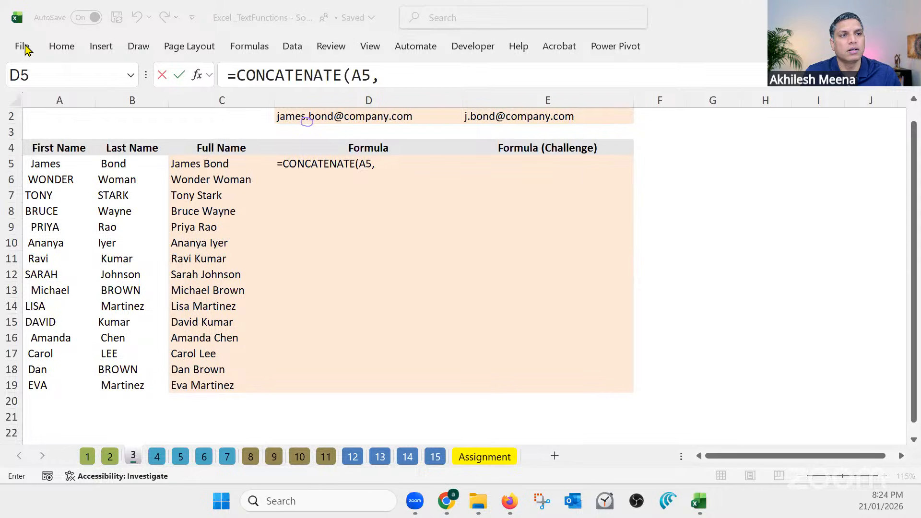
click(380, 161)
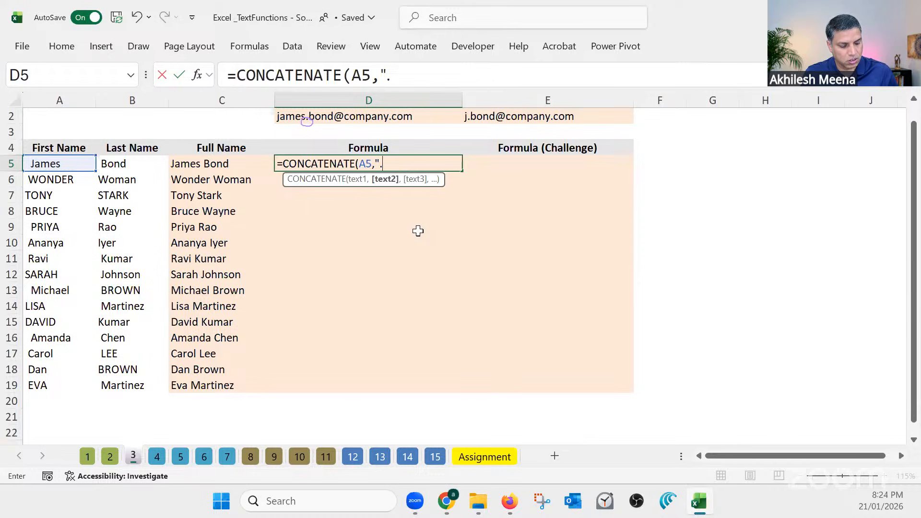
text(")
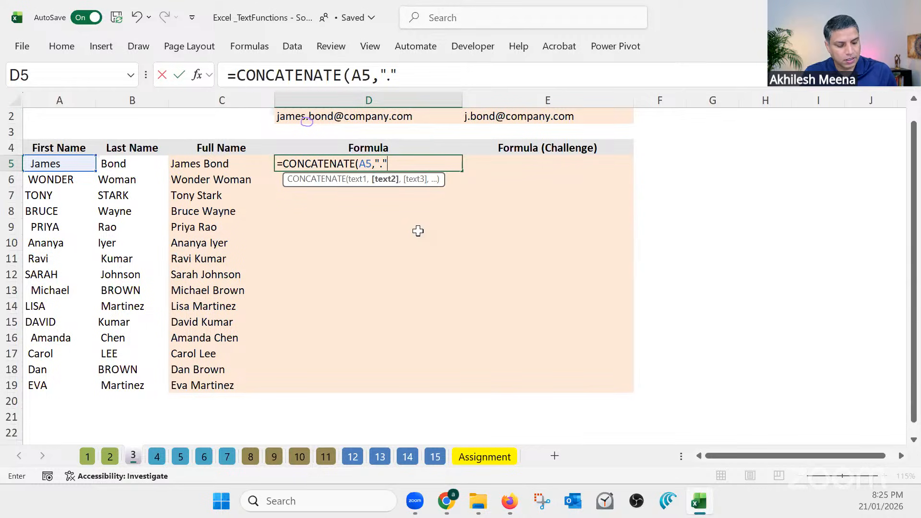
text(,)
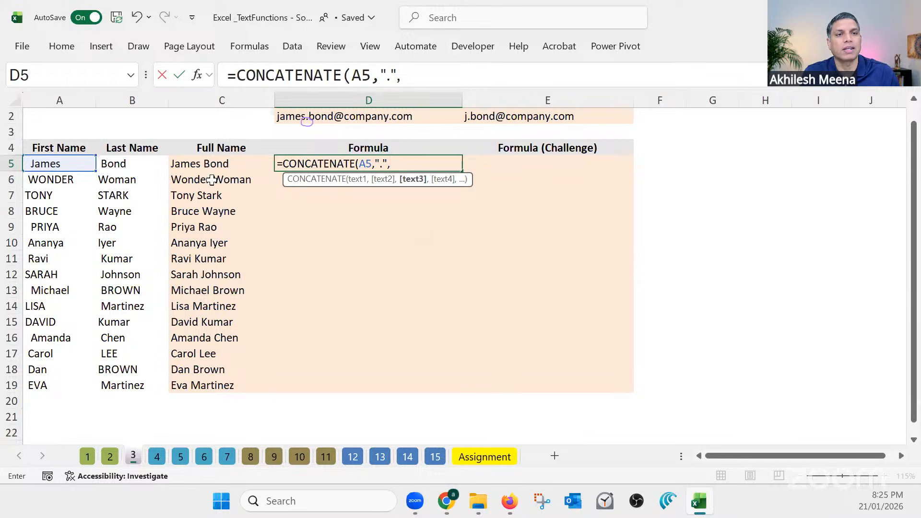
click(139, 169)
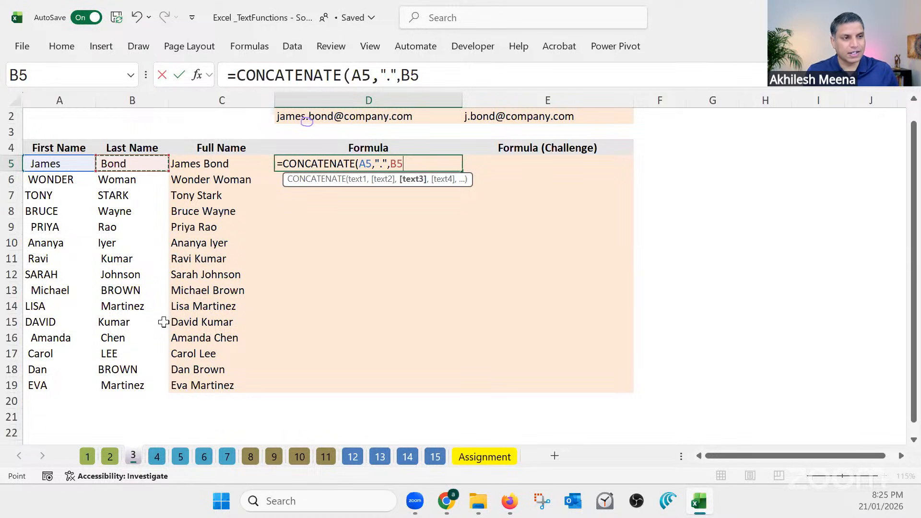
text(,)
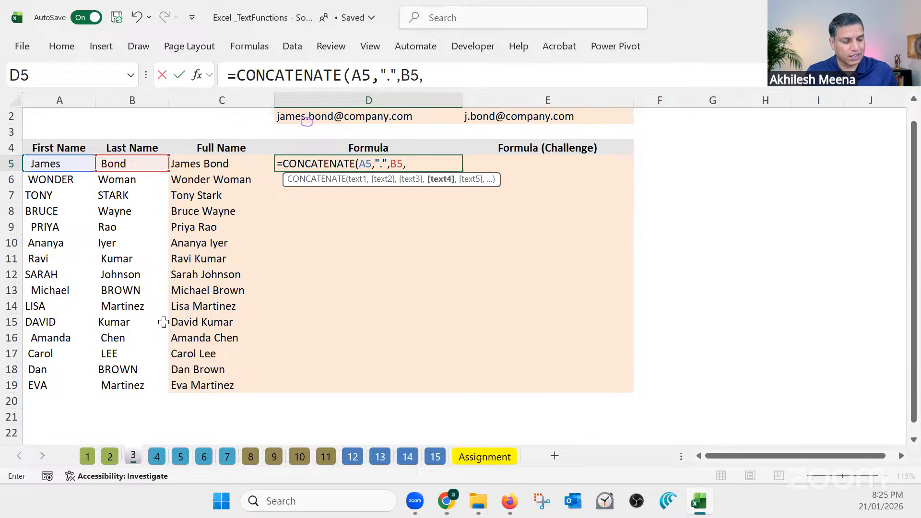
text(")
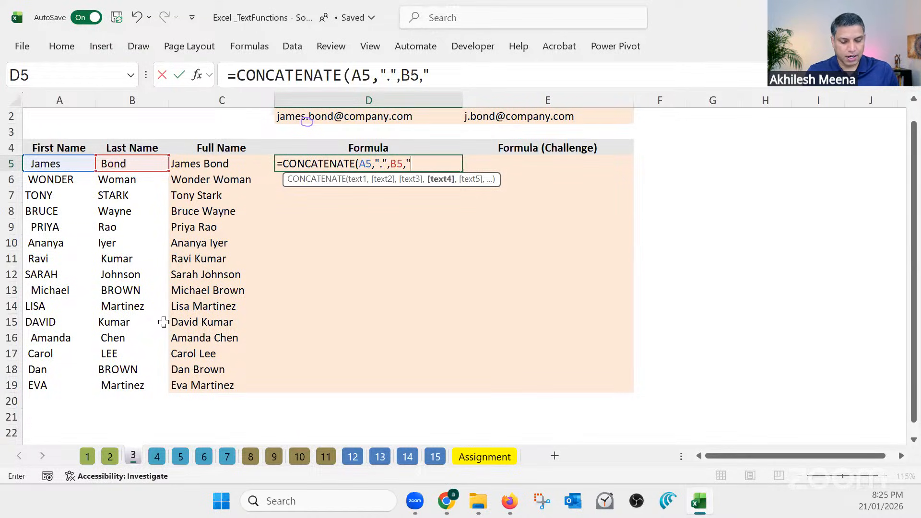
text(@)
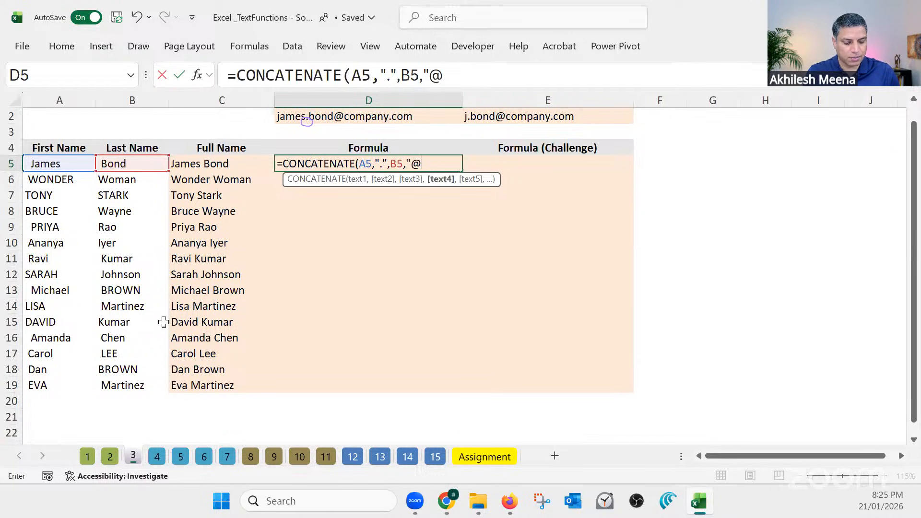
text(datacense)
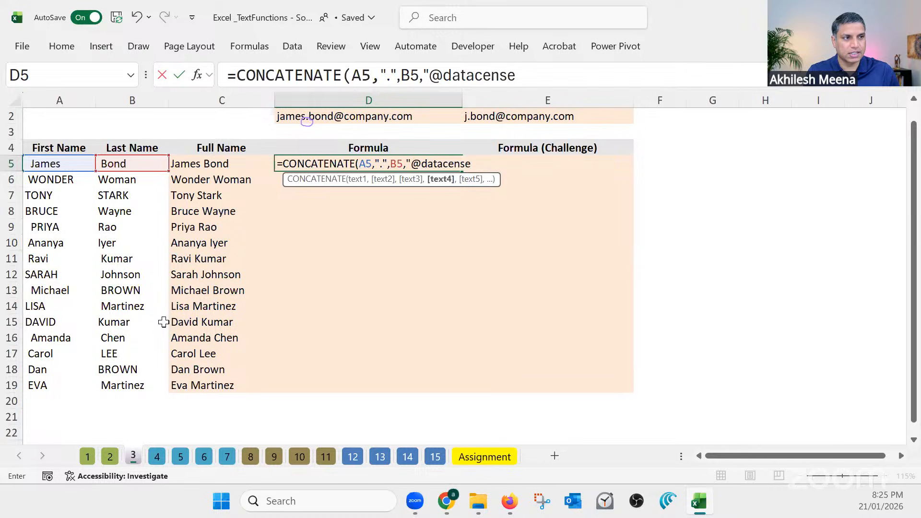
text(.com)
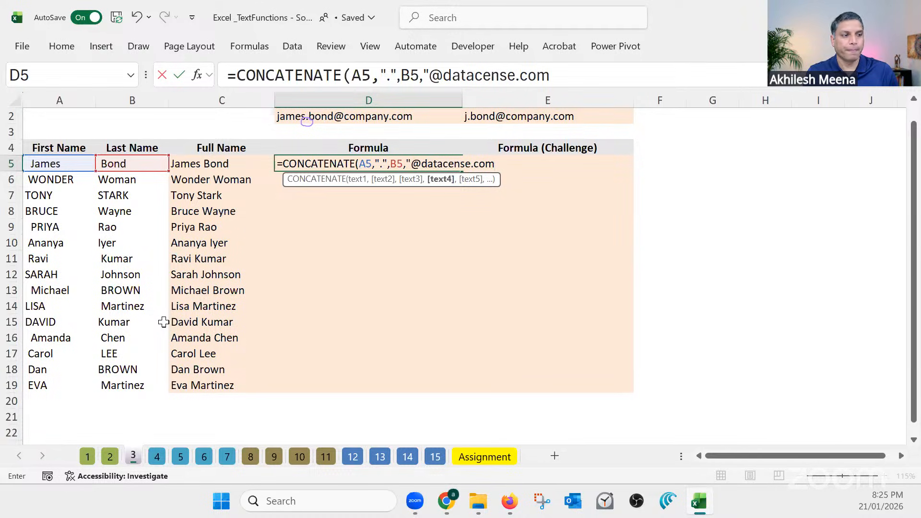
text(")
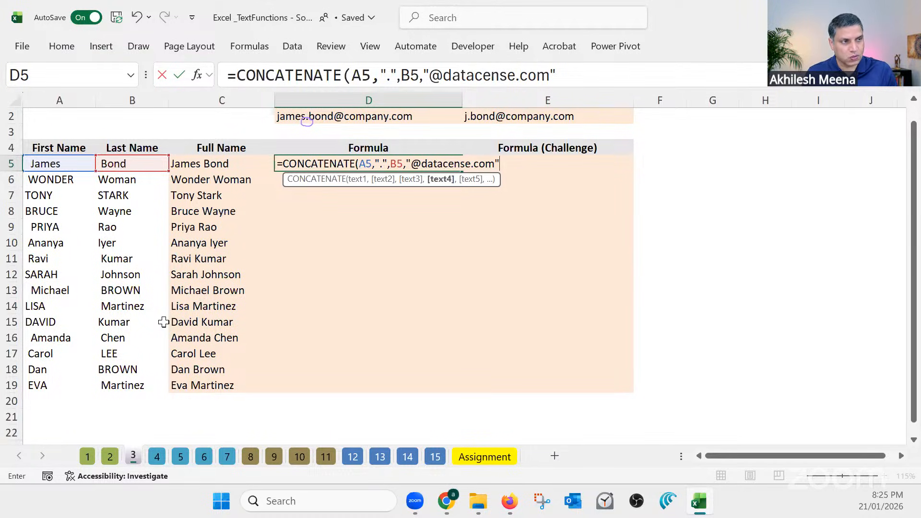
text())
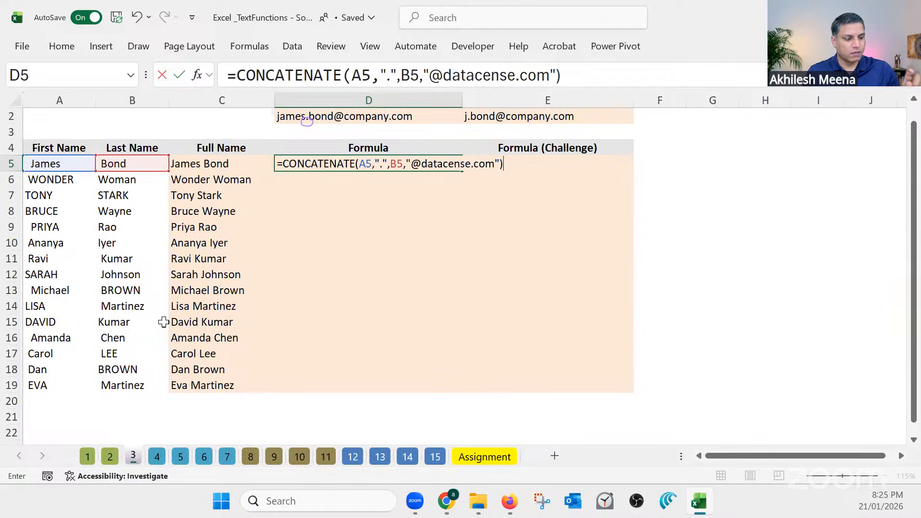
key(Return)
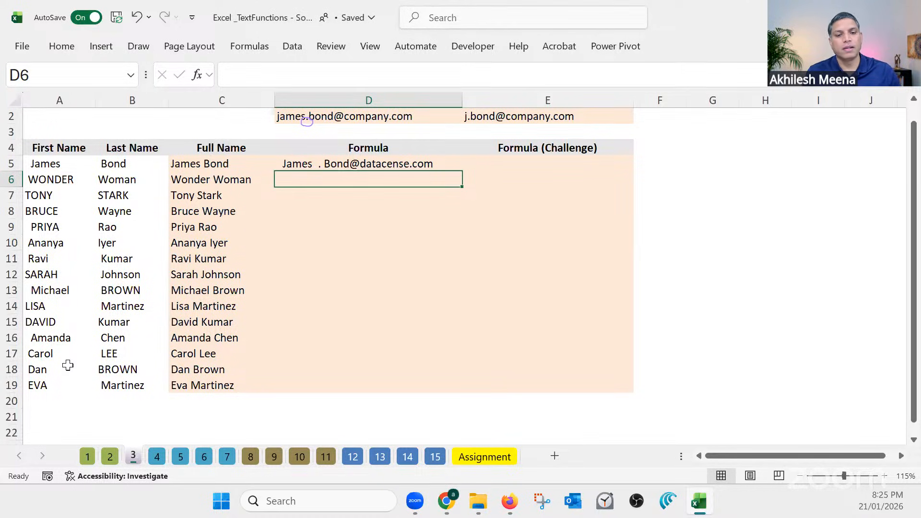
Wrap the A5 reference in the D5 CONCATENATE formula with TRIM, making the first argument TRIM(A5)
key(F2)
click(54, 163)
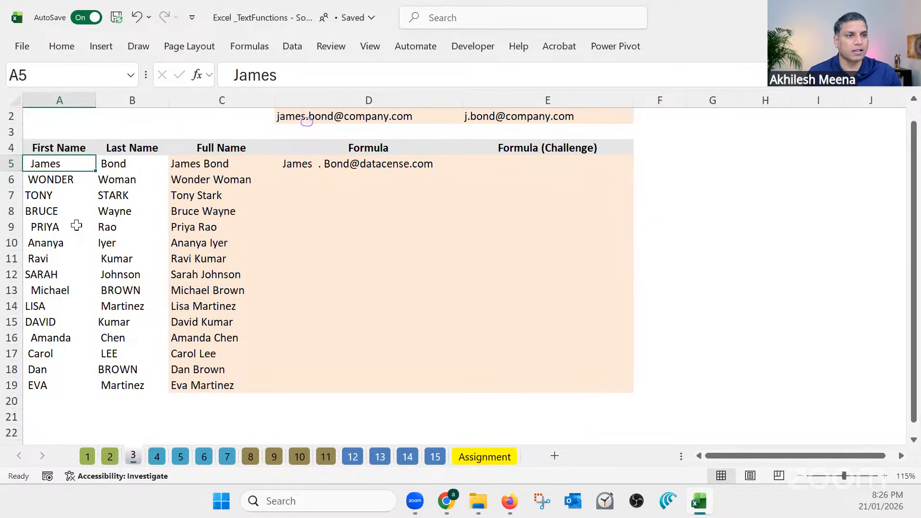
click(123, 195)
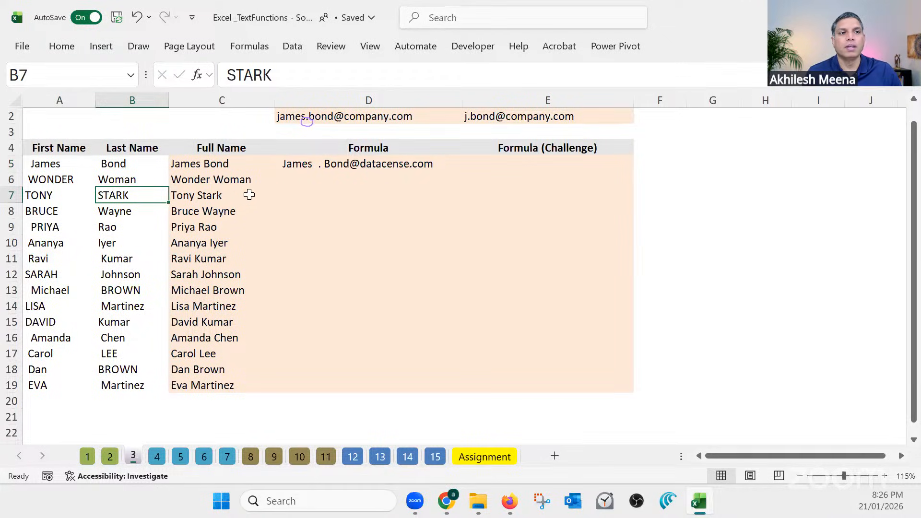
click(304, 165)
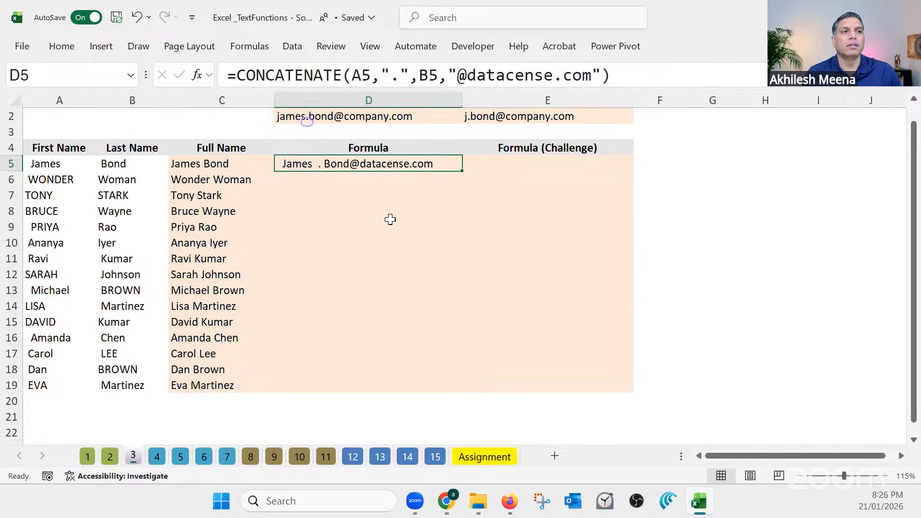
double_click(390, 170)
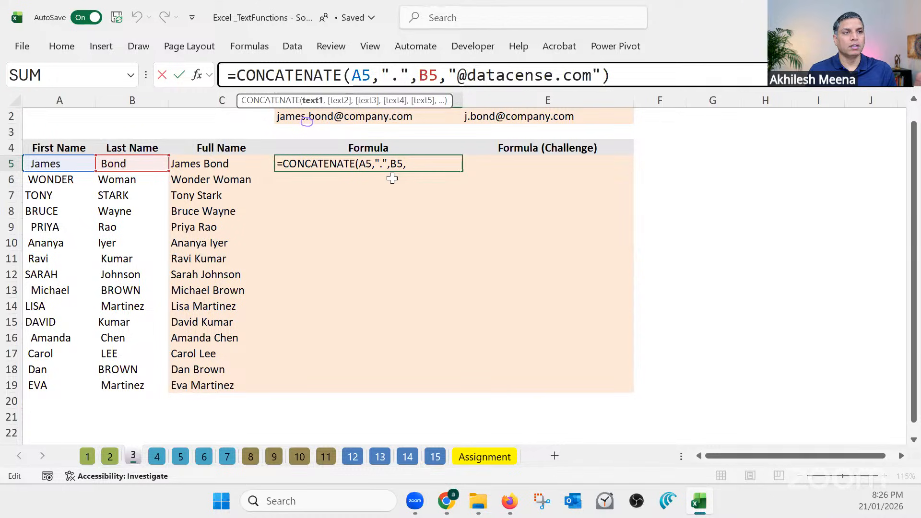
text(trim)
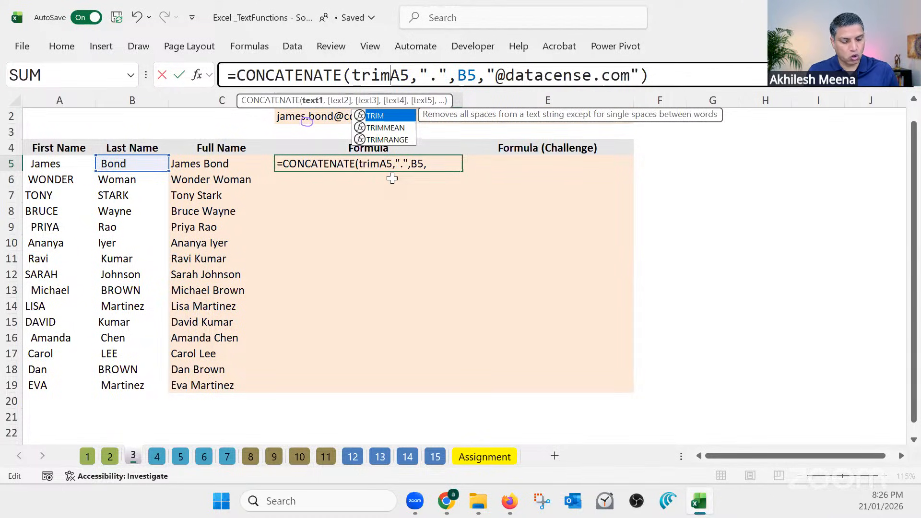
text(()
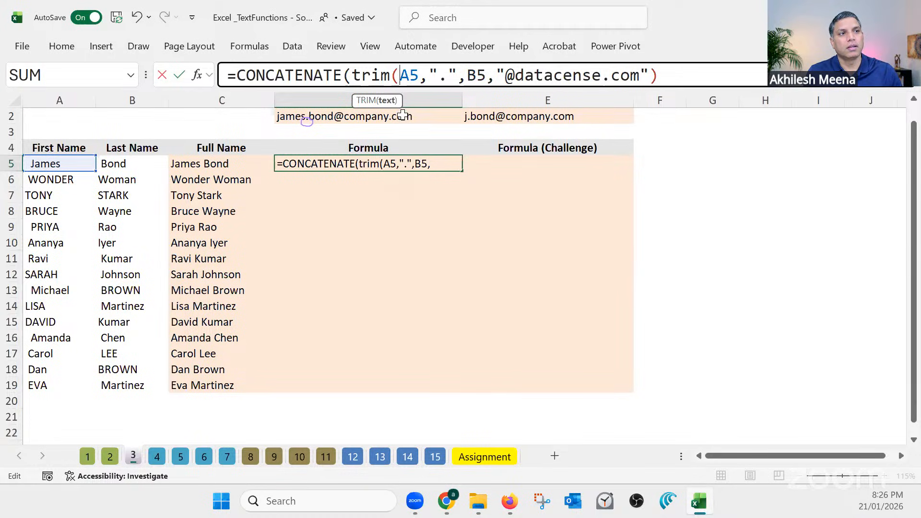
click(420, 75)
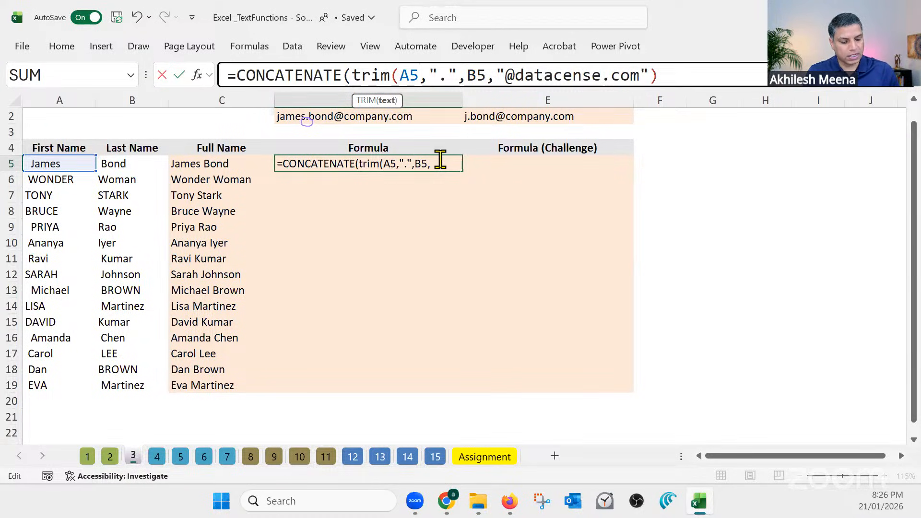
text(),)
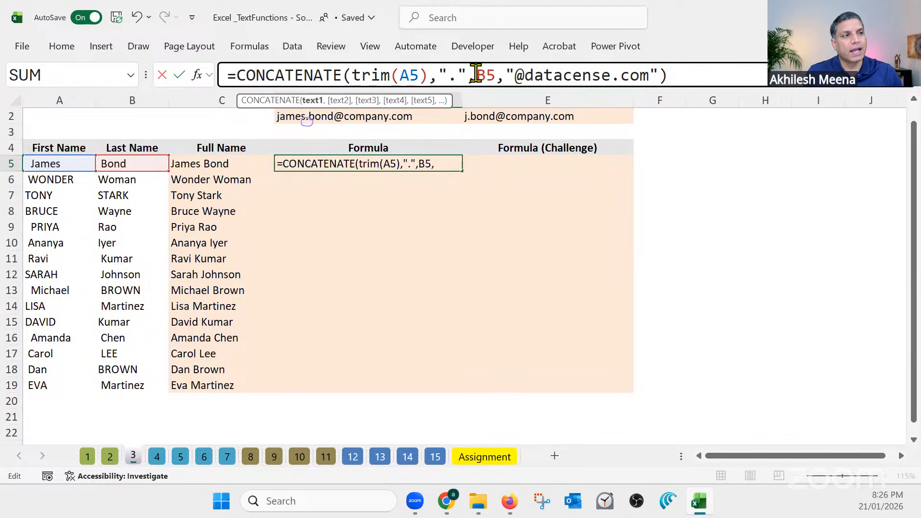
mouse_move(477, 75)
mouse_down()
mouse_move(493, 75)
mouse_move(490, 84)
mouse_up()
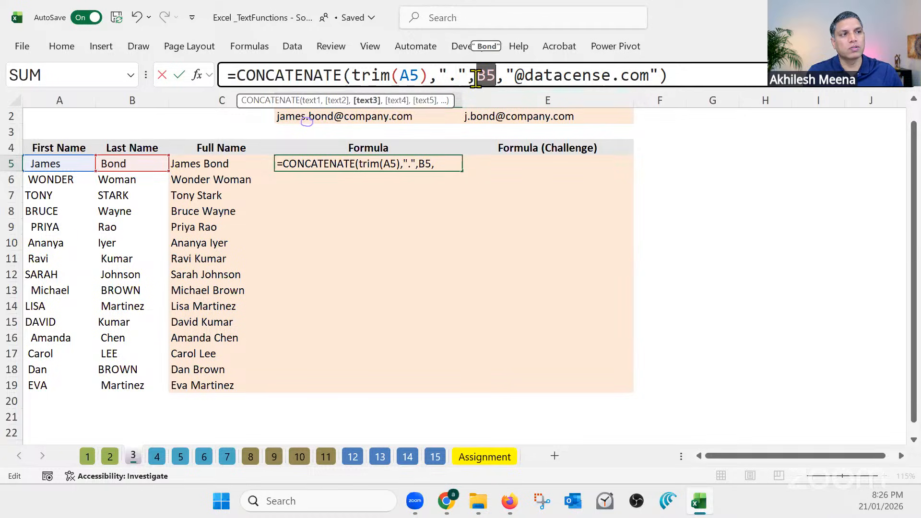
click(476, 78)
text(trim)
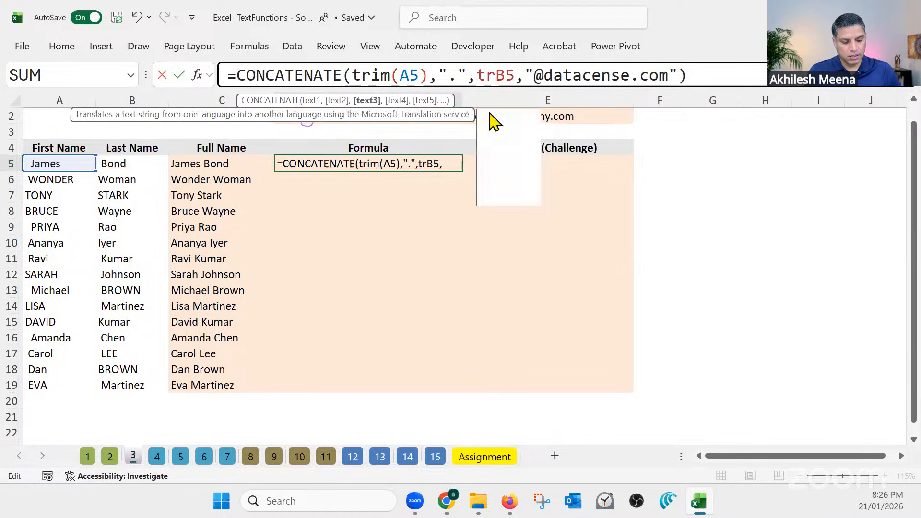
key(Tab)
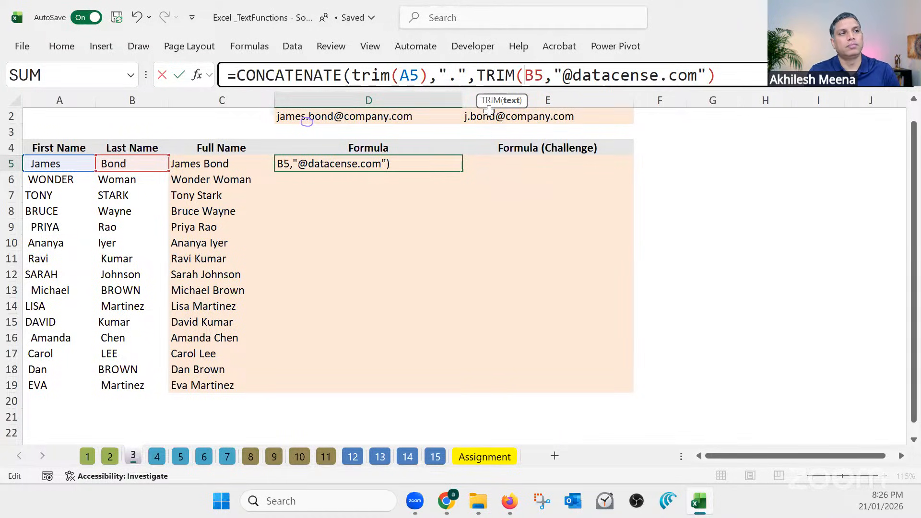
click(545, 75)
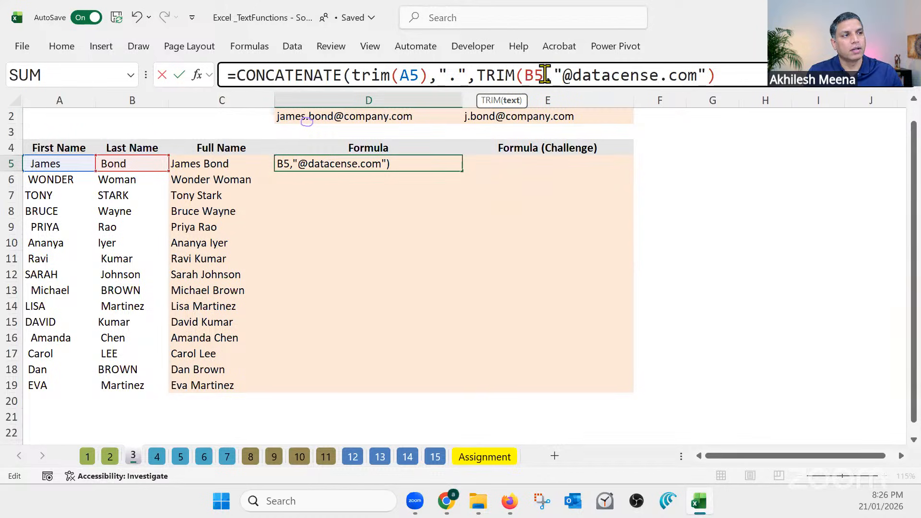
key(Delete)
text())
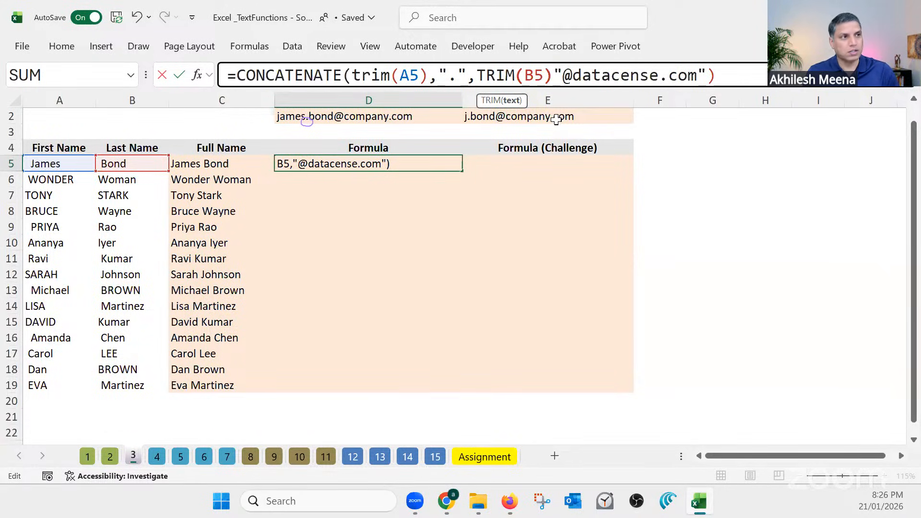
text(,)
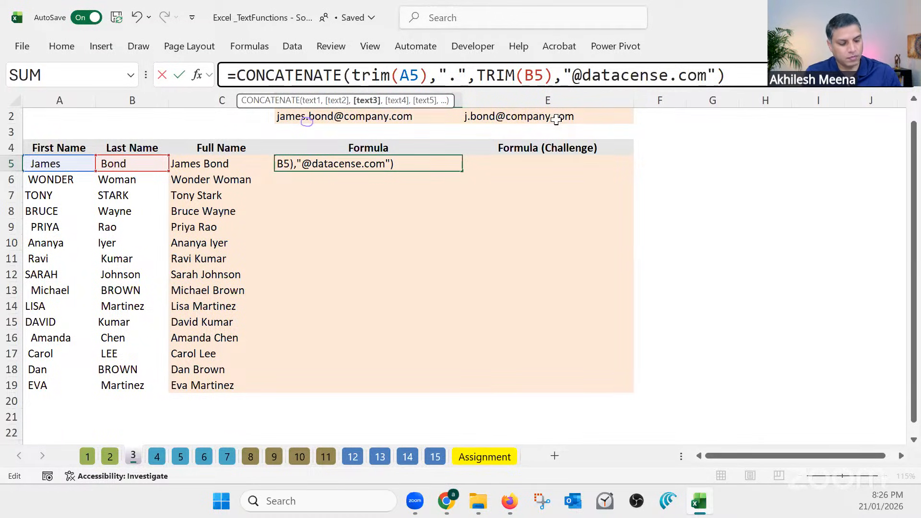
Commit the CONCATENATE formula with trimmed names in D5 and fill it down through D19
key(Return)
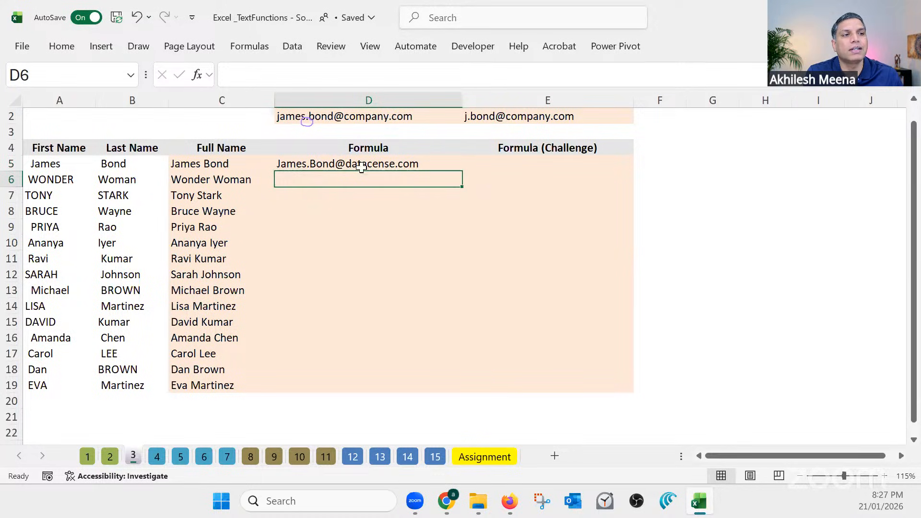
click(422, 163)
drag(461, 171, 462, 171)
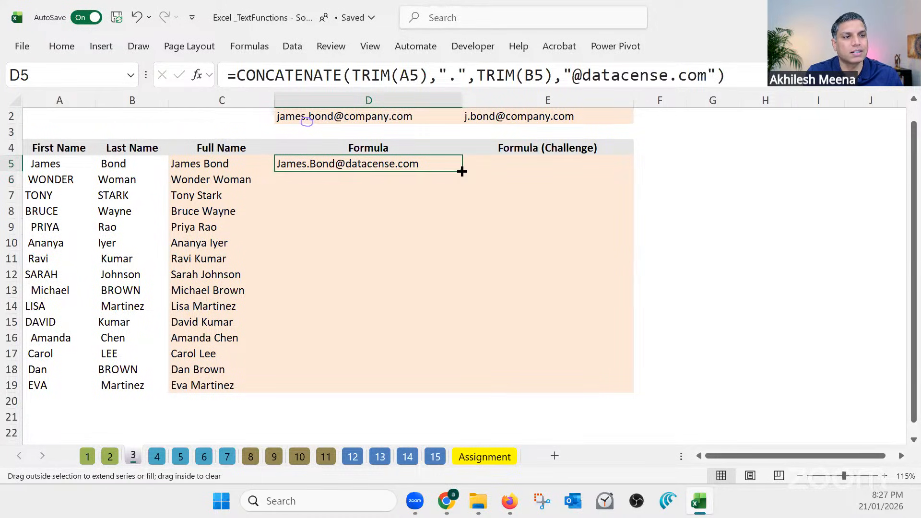
double_click(461, 172)
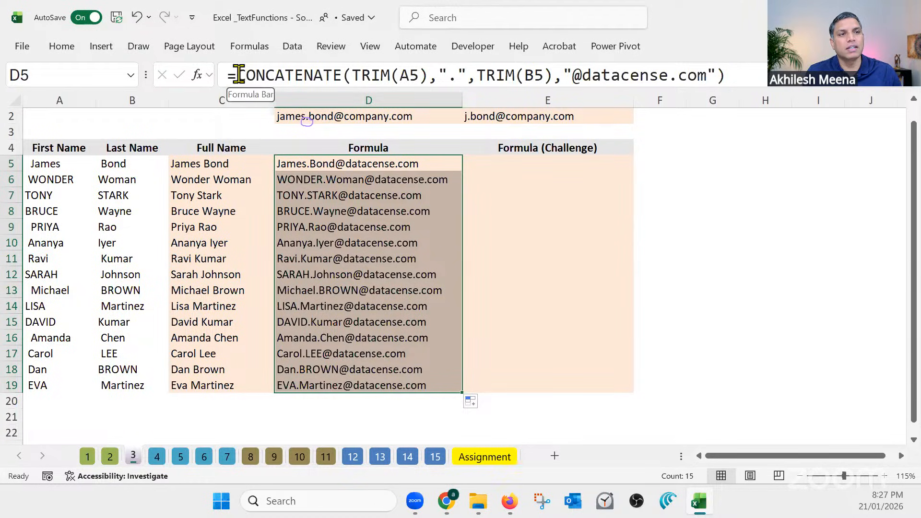
Wrap the whole D5 CONCATENATE formula in LOWER, adding the closing parenthesis, and commit it
drag(238, 75, 734, 70)
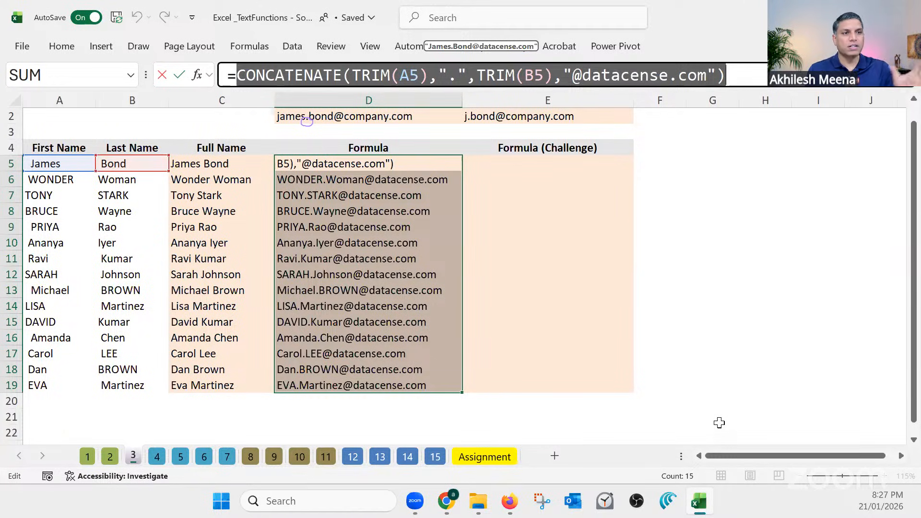
click(238, 75)
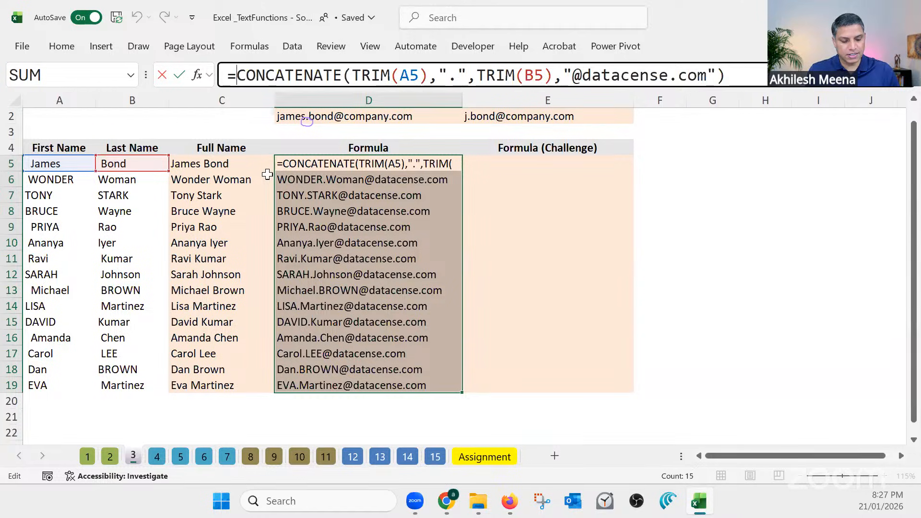
text(lower)
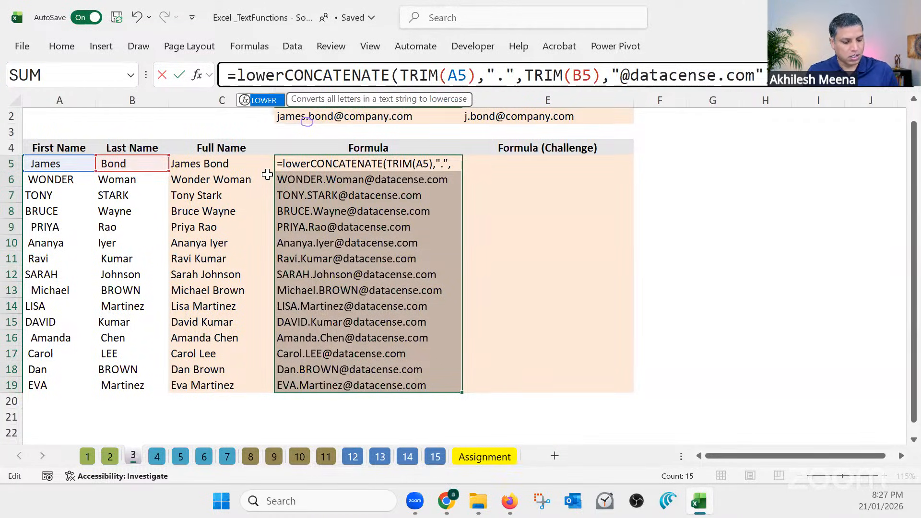
text(()
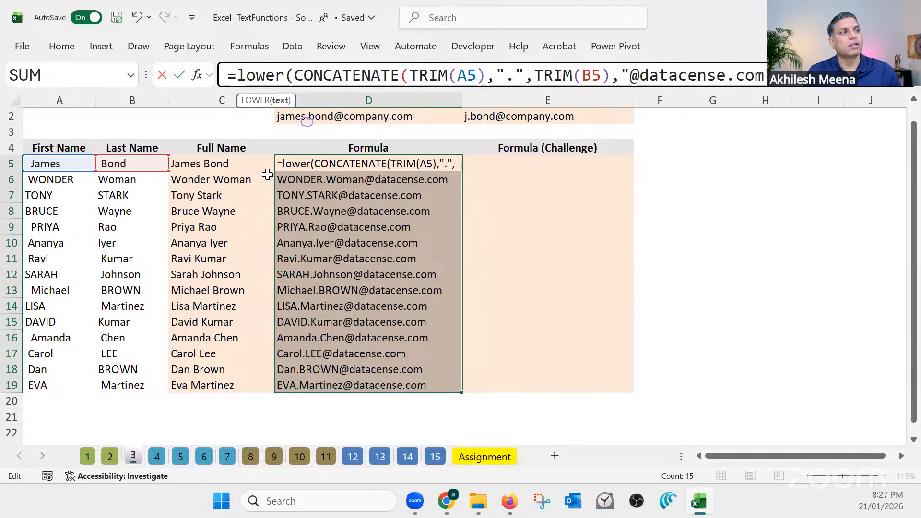
key(End)
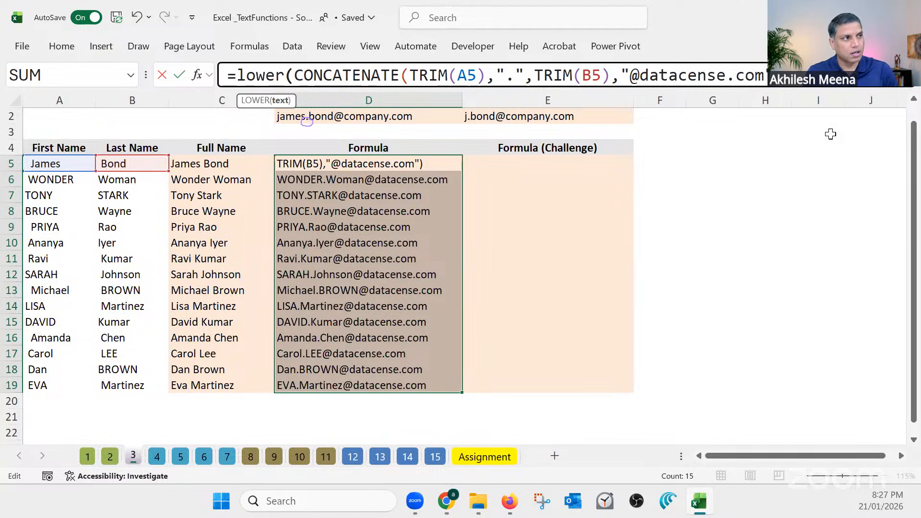
text())
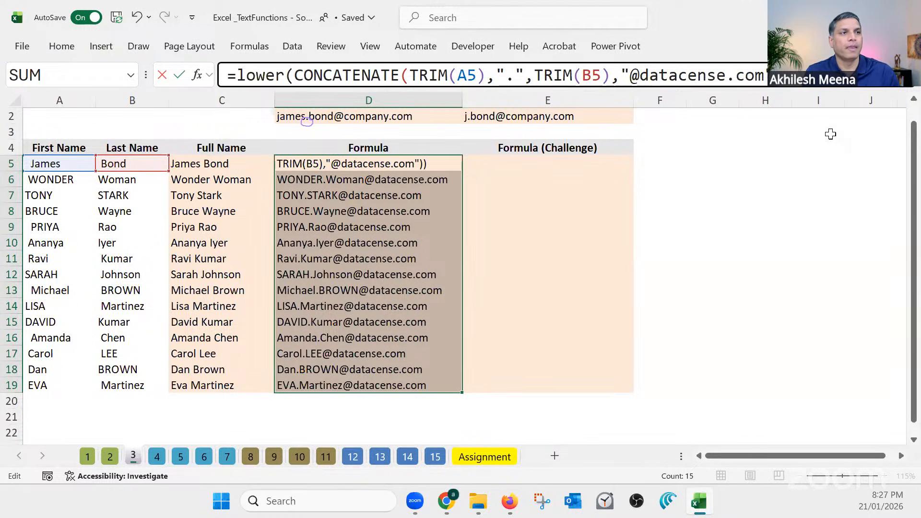
key(Return)
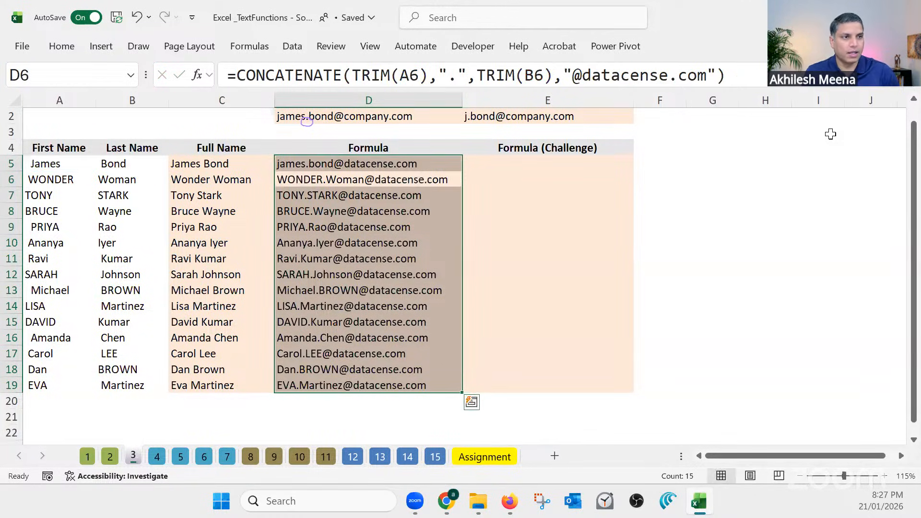
Fill the LOWER(CONCATENATE(...)) formula from D5 down through D19, replacing the earlier email formulas
click(414, 165)
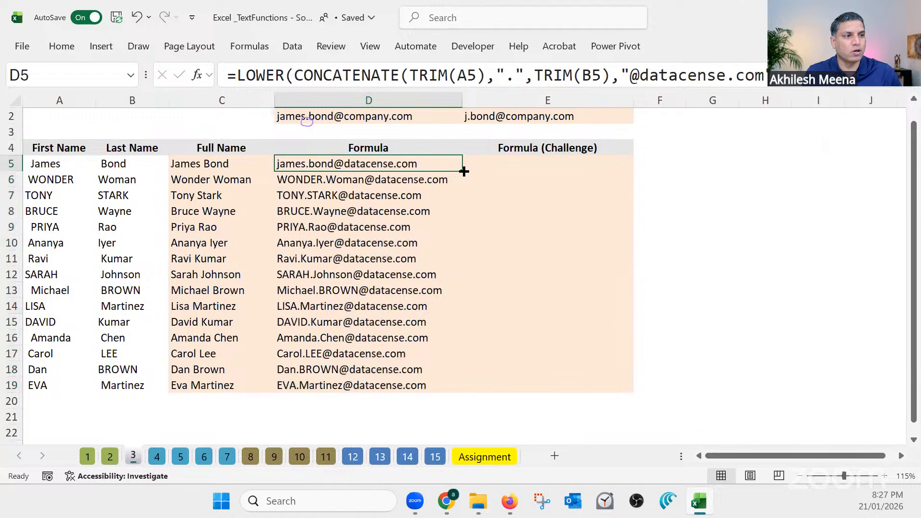
double_click(462, 171)
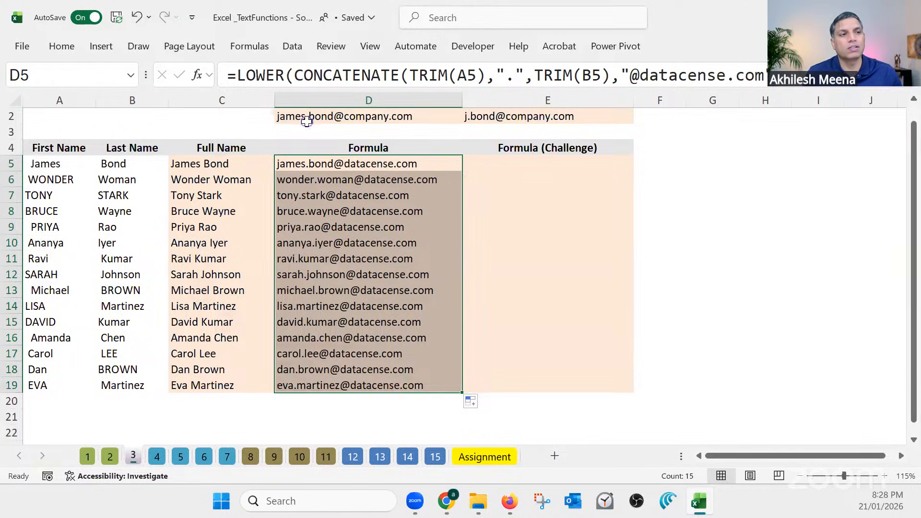
click(233, 412)
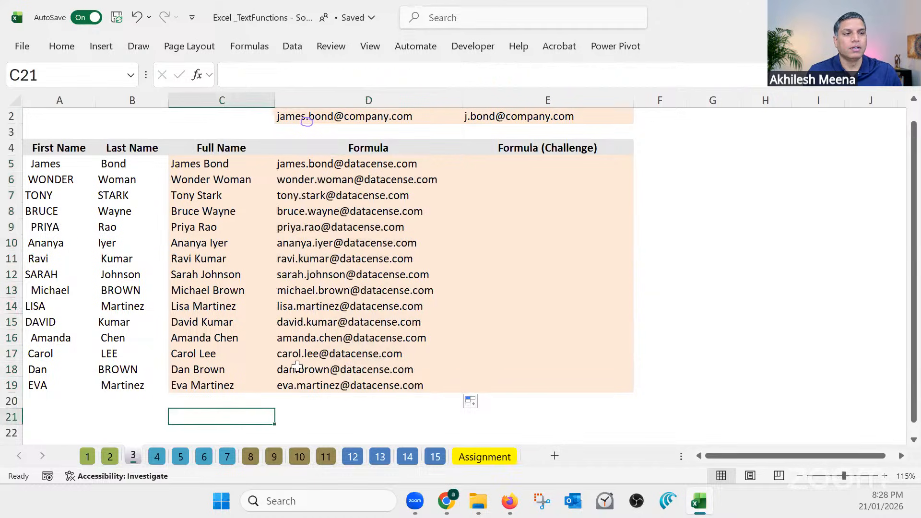
click(357, 164)
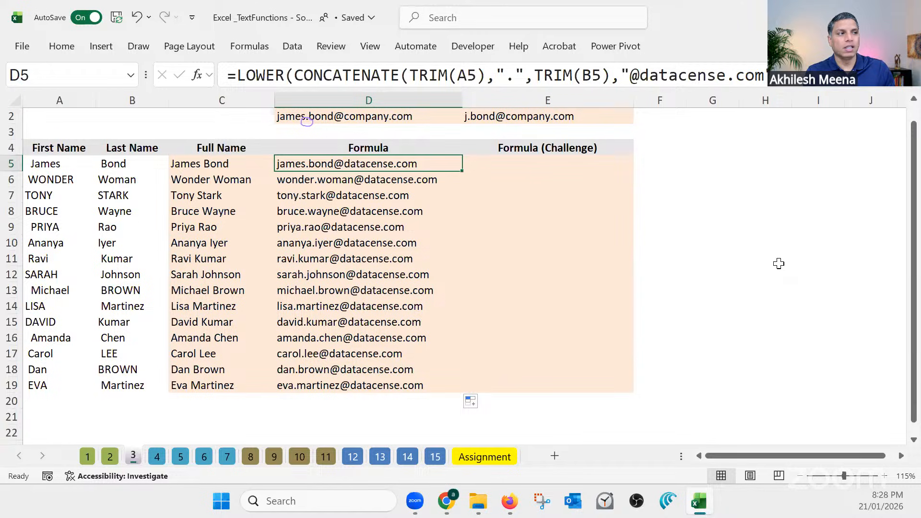
Note the formula's steps beside the table: "Join" in G5 and "Trim" above it in G4
click(713, 162)
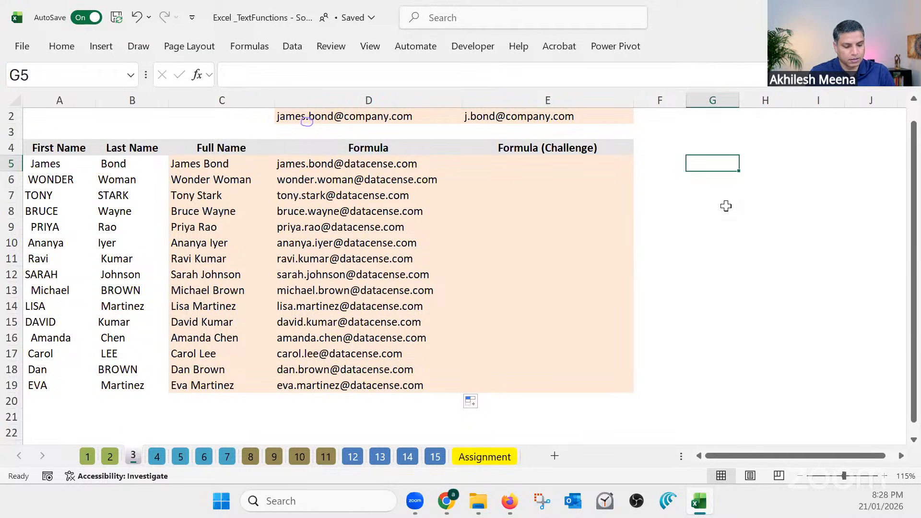
text(JOin)
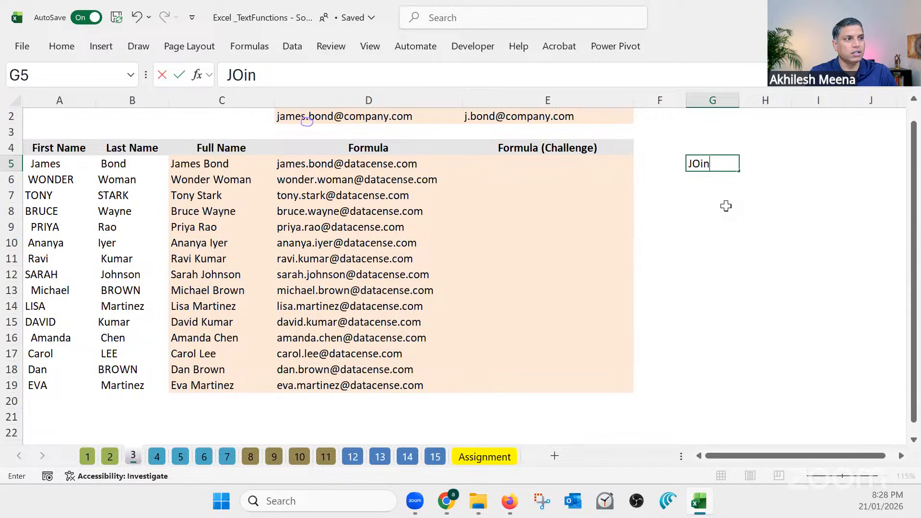
key(Return)
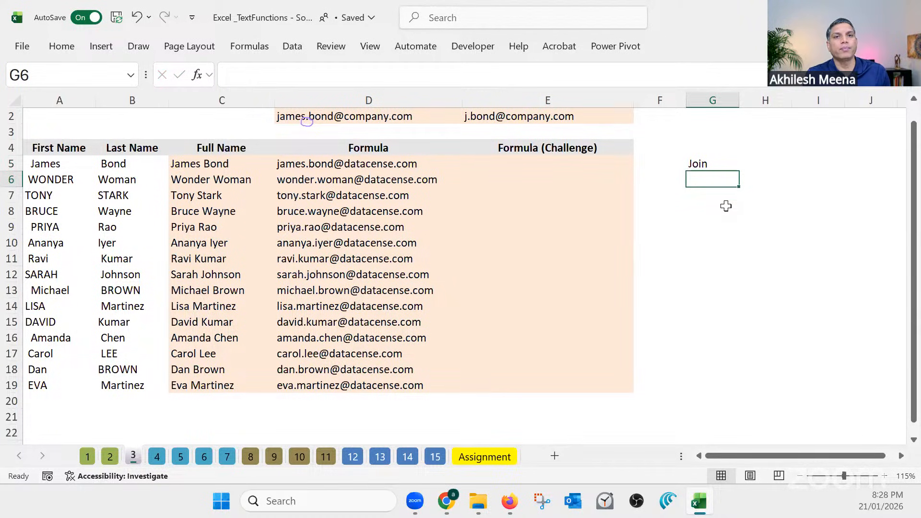
key(Up)
key(Up)
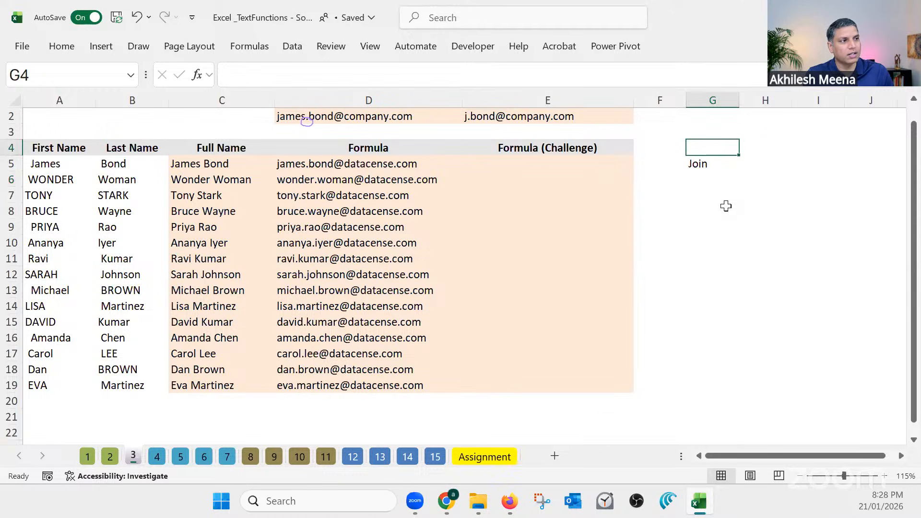
text(Trim)
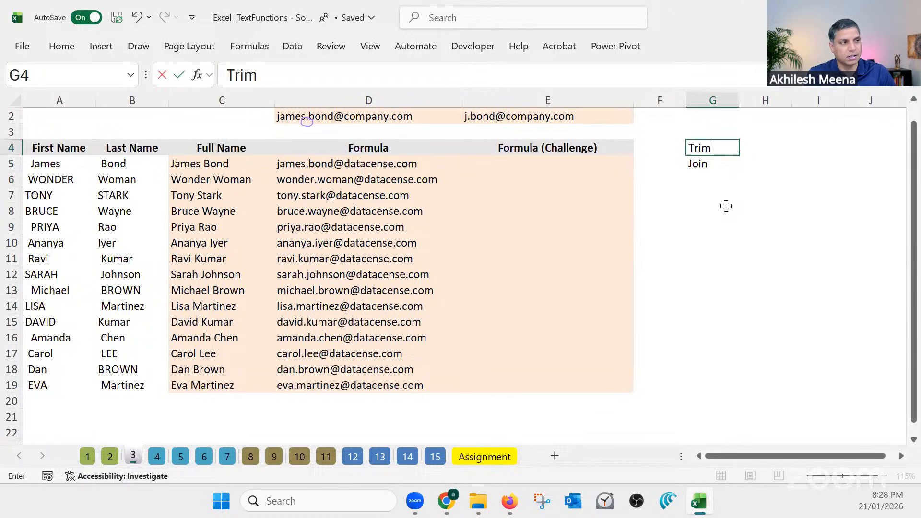
key(Return)
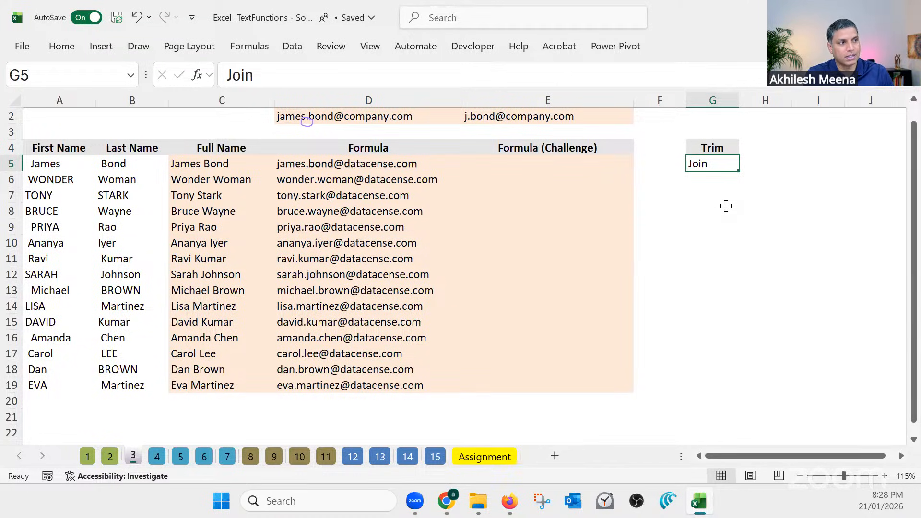
Enter the note "Make the case Lower" in G6
key(Return)
text(Make )
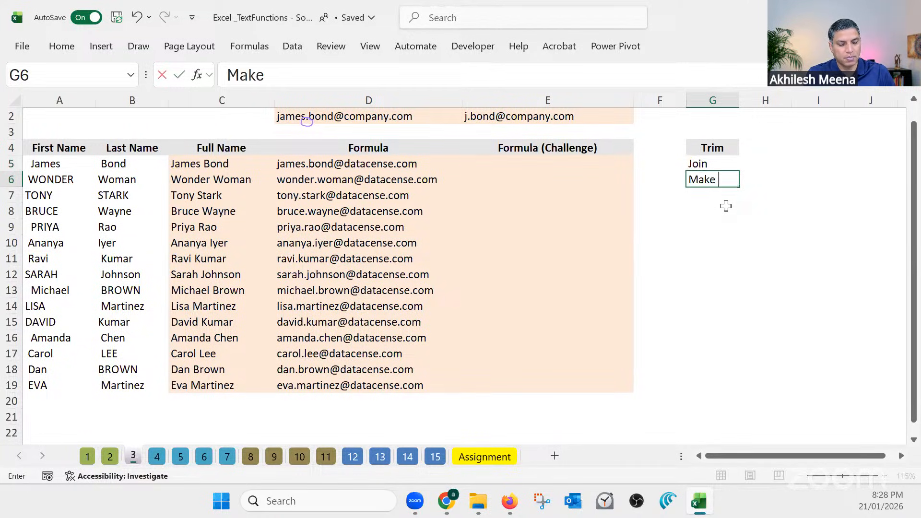
text(the case Lower)
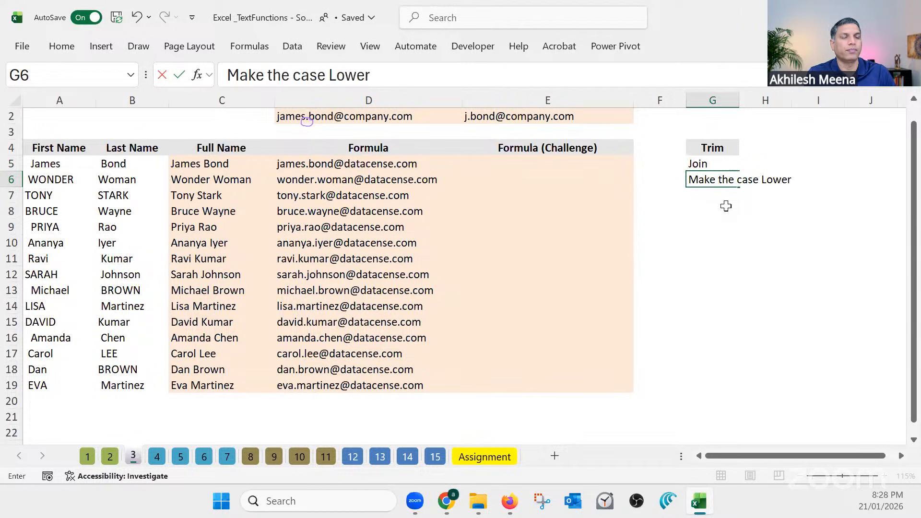
key(Return)
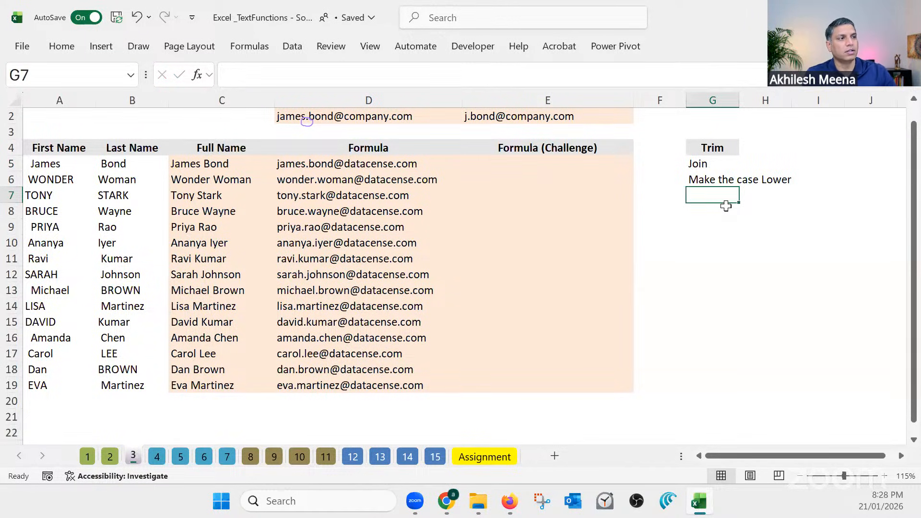
Move the "Make the case Lower" note down to G7 and enter "Add Last domain name" in G6
click(710, 164)
click(714, 181)
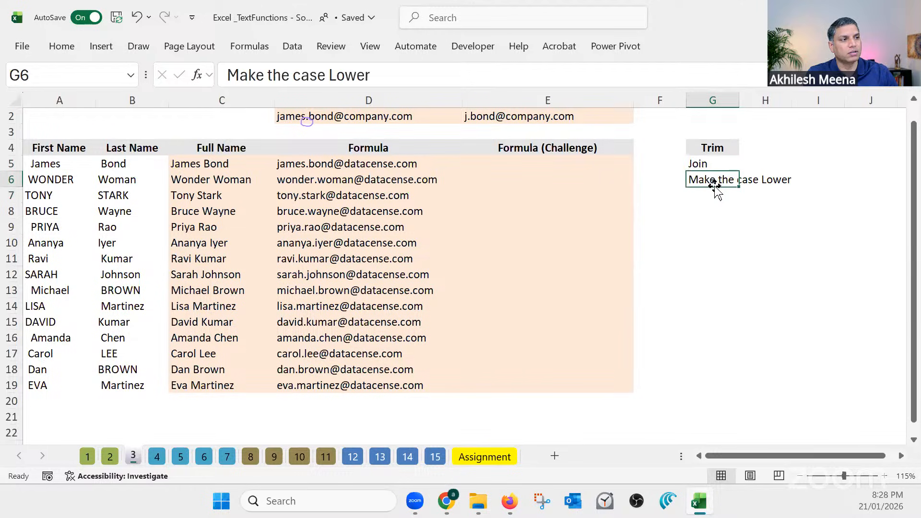
mouse_move(714, 186)
mouse_down()
mouse_move(720, 205)
mouse_move(717, 197)
mouse_up()
click(715, 181)
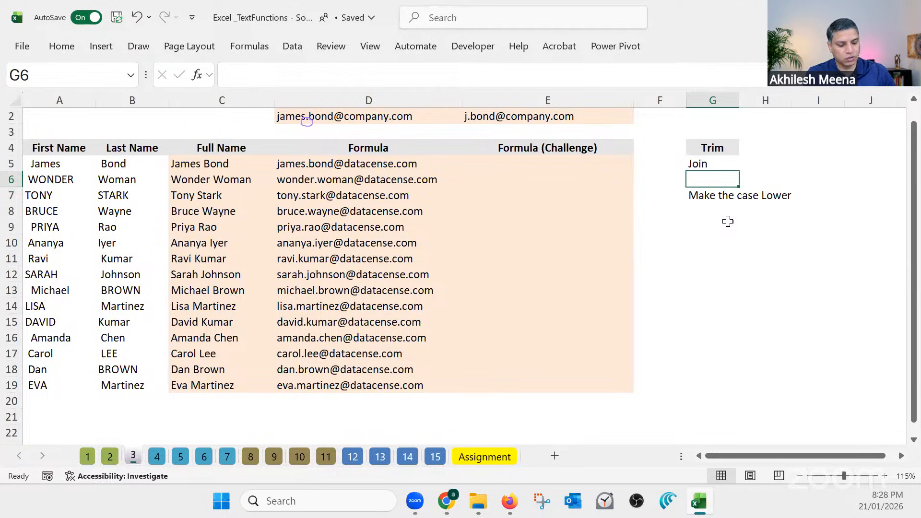
text(Ad)
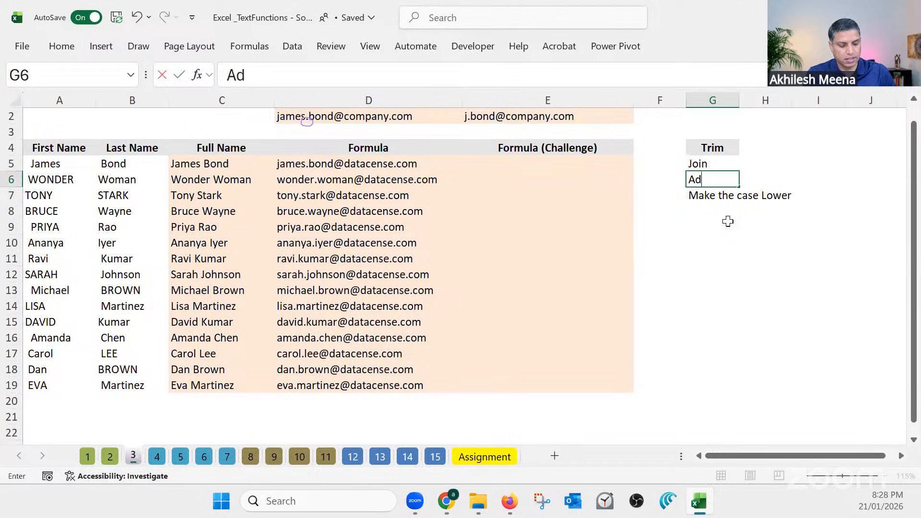
text(d Last domain)
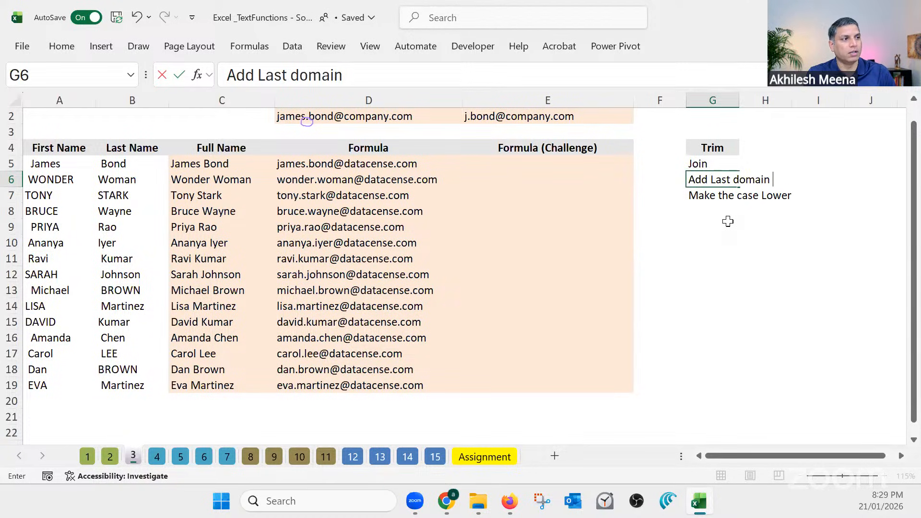
text( name)
key(Return)
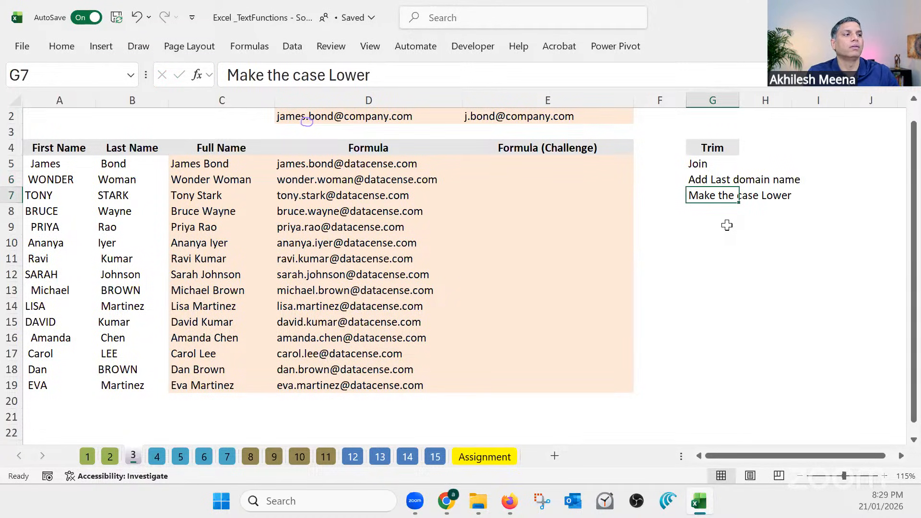
Clear all the step notes from column G
click(727, 223)
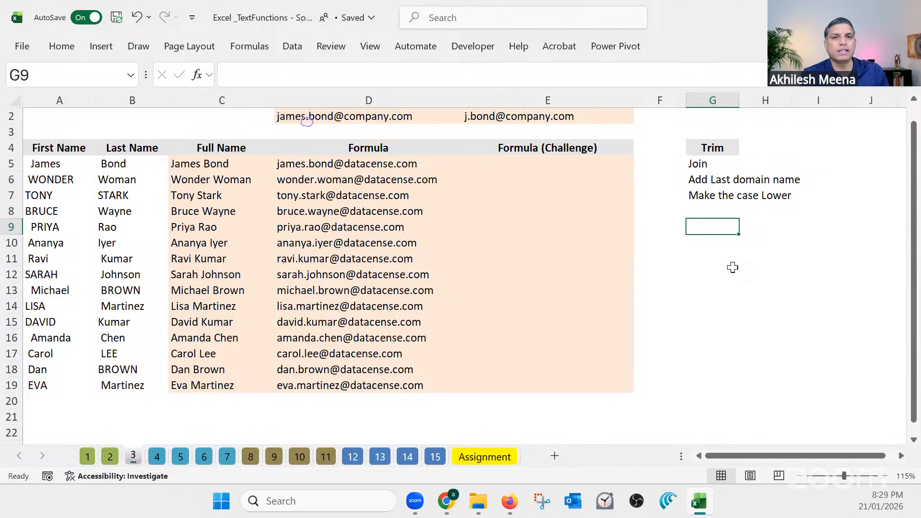
click(713, 100)
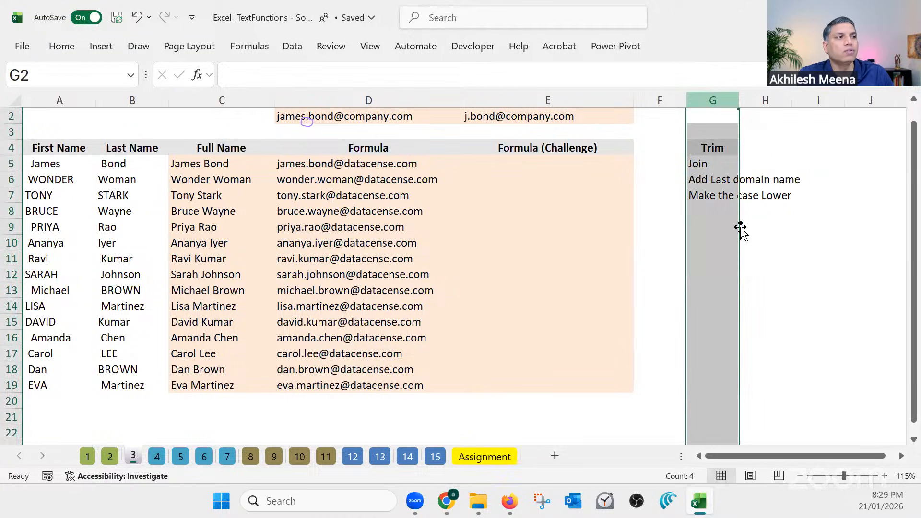
key(Delete)
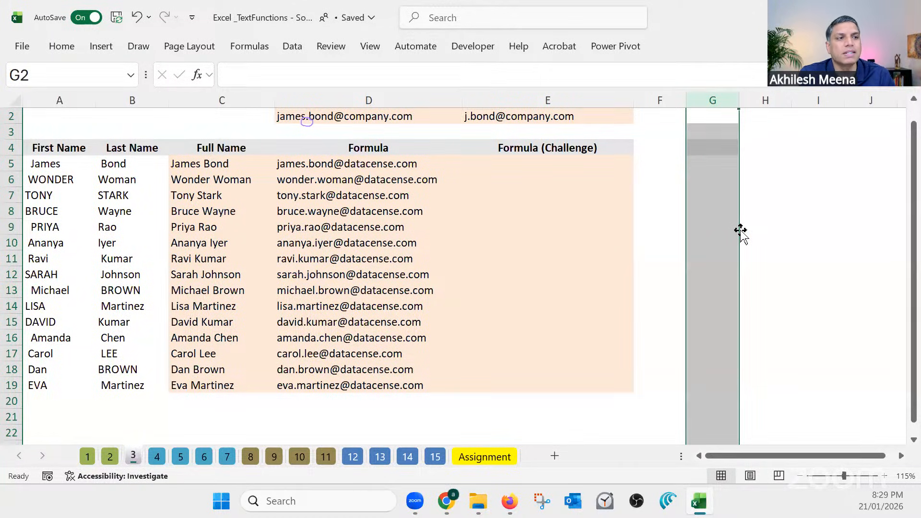
Examine the TRIM(A5) part of the email formula in D5 as the basis for the challenge column
click(372, 163)
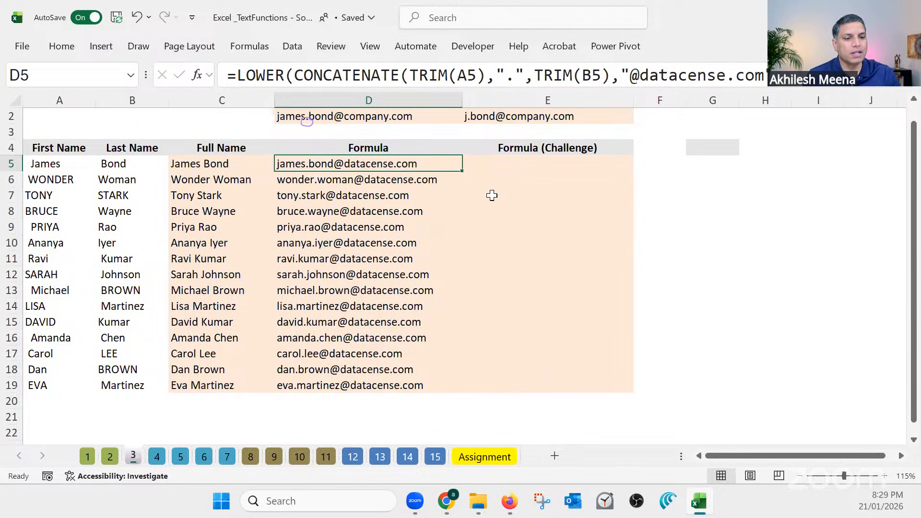
click(504, 166)
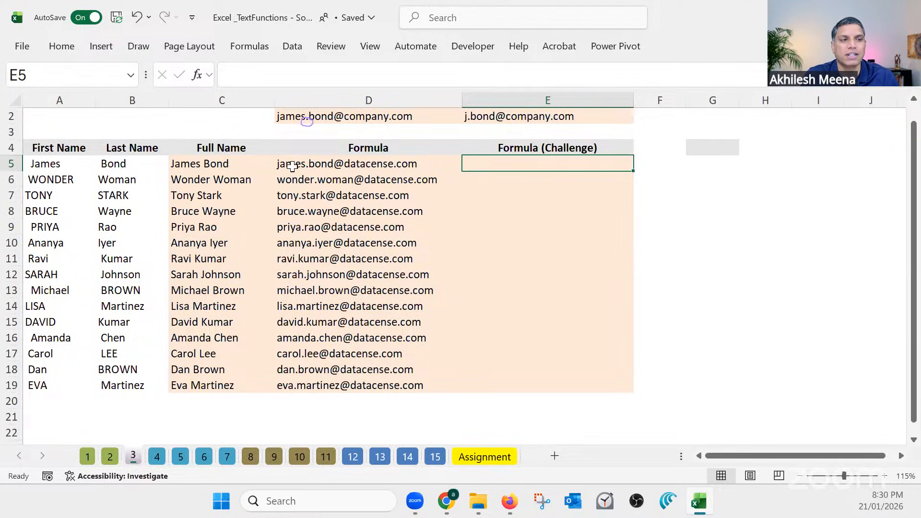
click(337, 163)
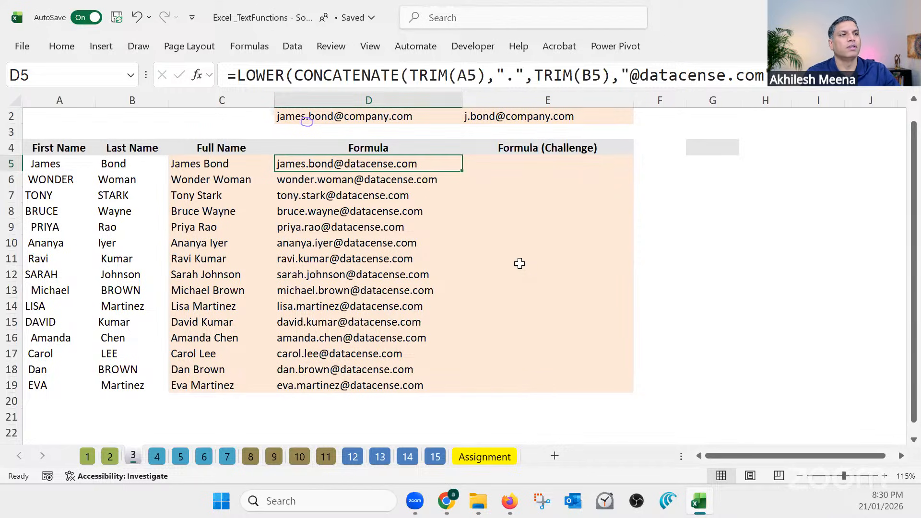
drag(486, 75, 409, 73)
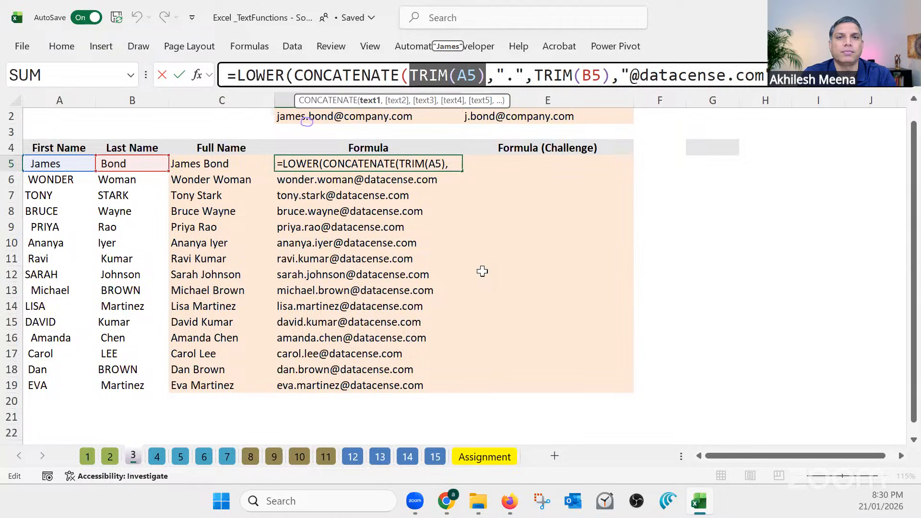
key(Escape)
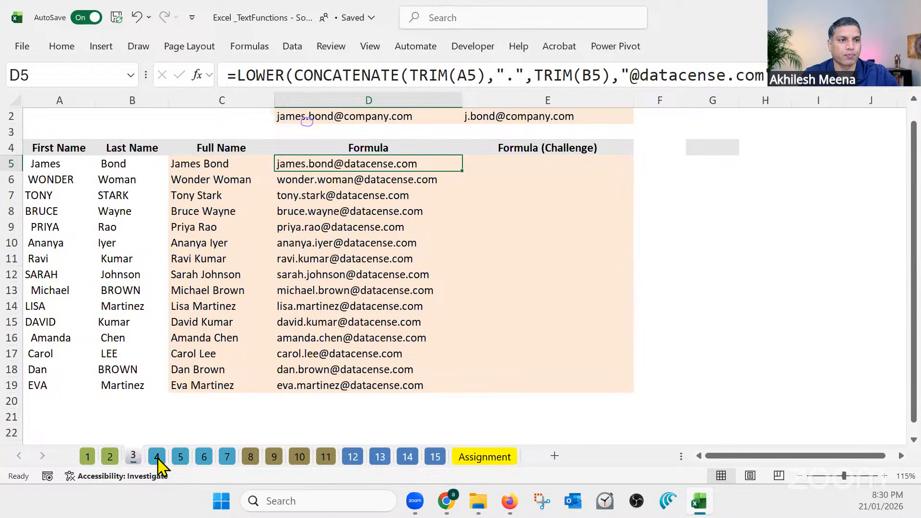
Enter =LEFT(C5,3) in G5 to extract the first three characters of the full name
click(705, 165)
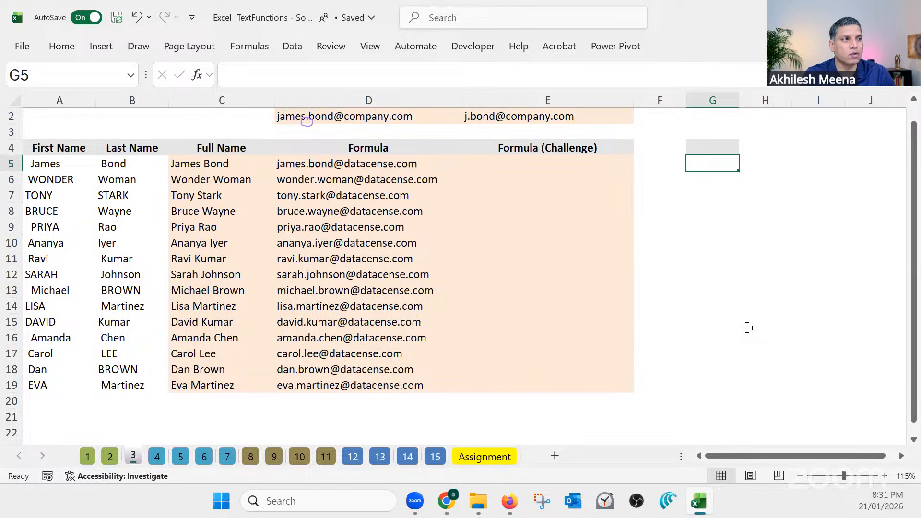
text(=left)
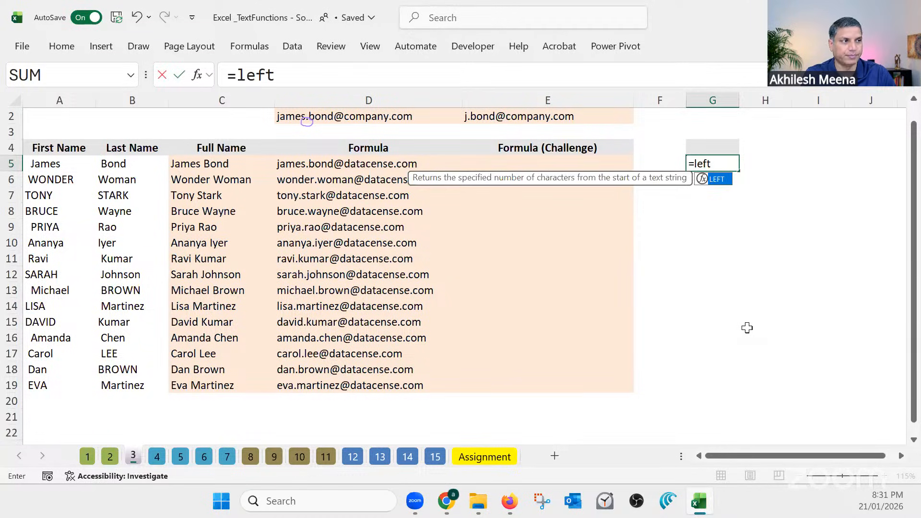
key(Tab)
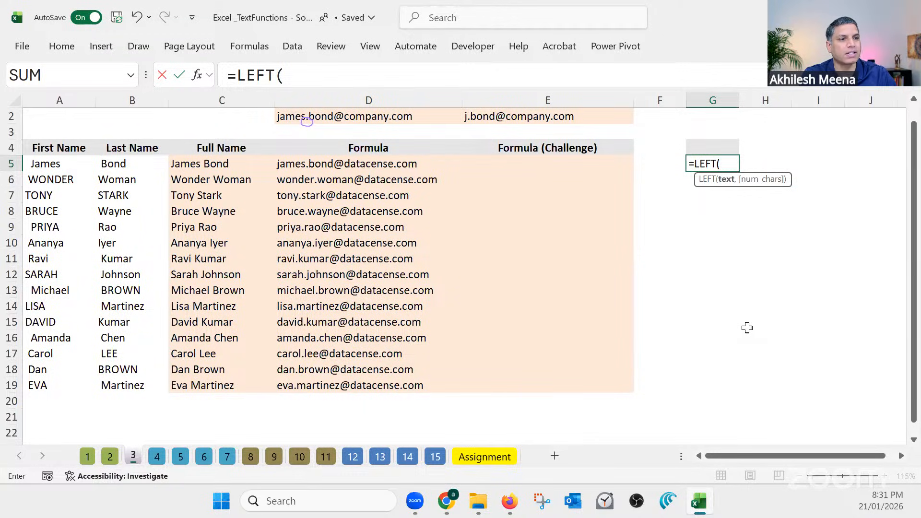
click(185, 166)
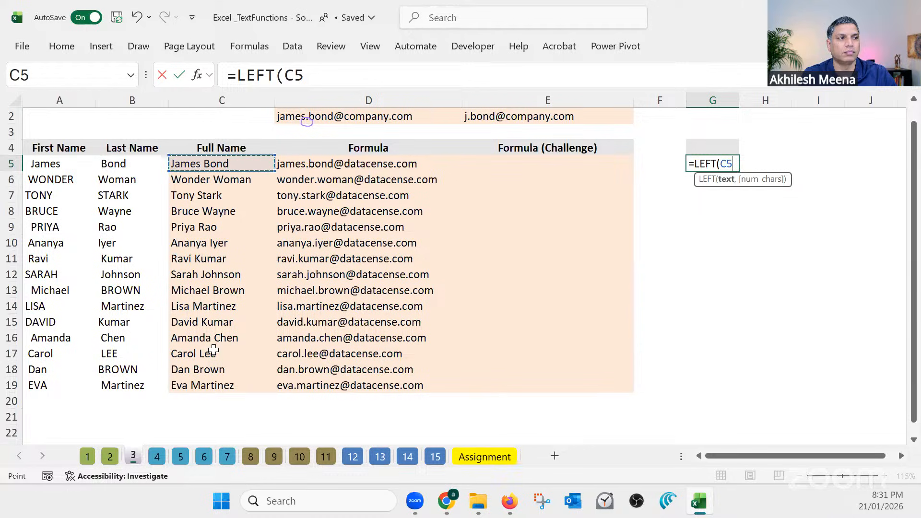
text(,)
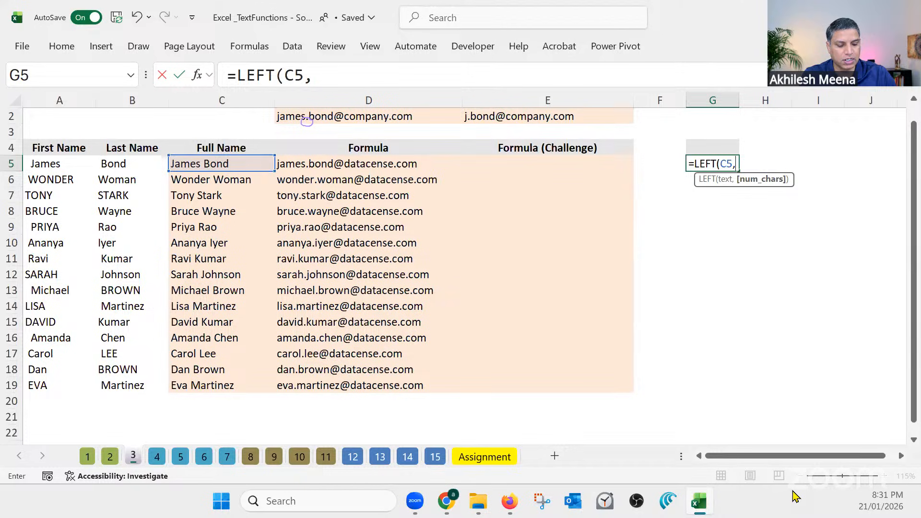
text(3)
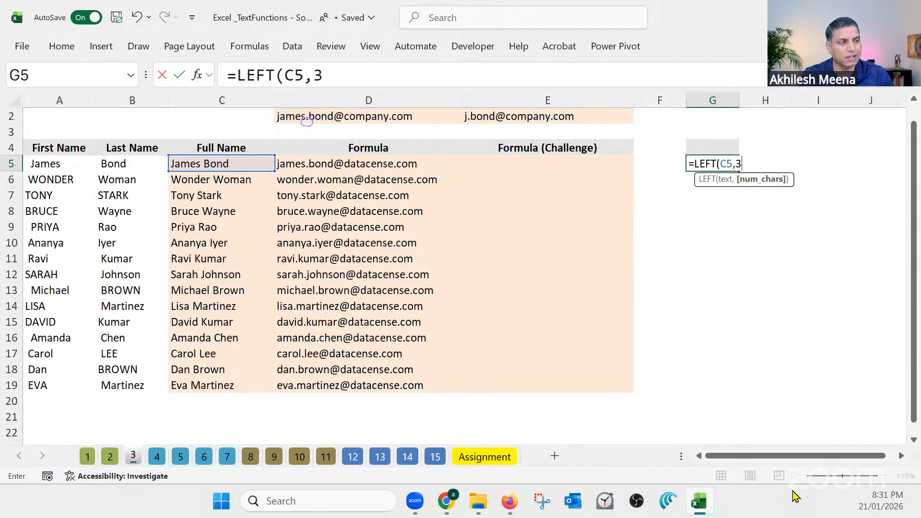
key(Return)
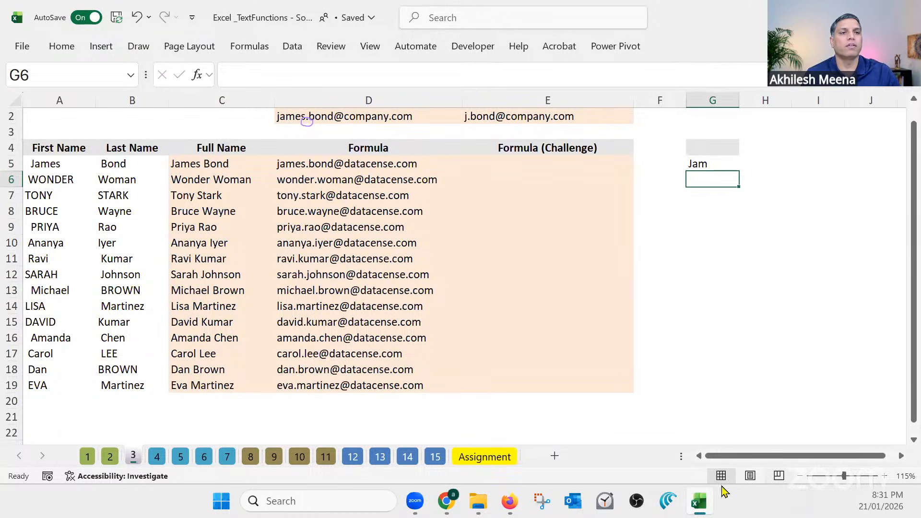
Remove the number-of-characters argument from the formula in G5, leaving =LEFT(C5)
click(211, 160)
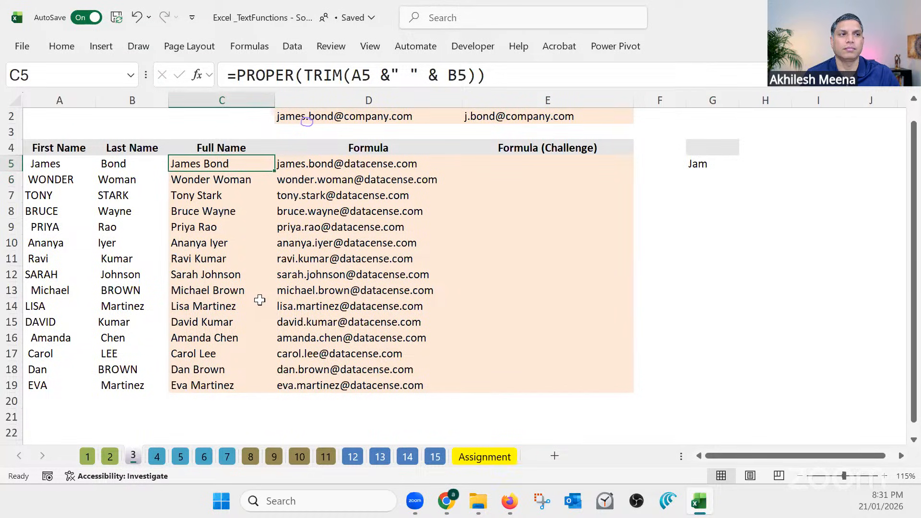
click(700, 165)
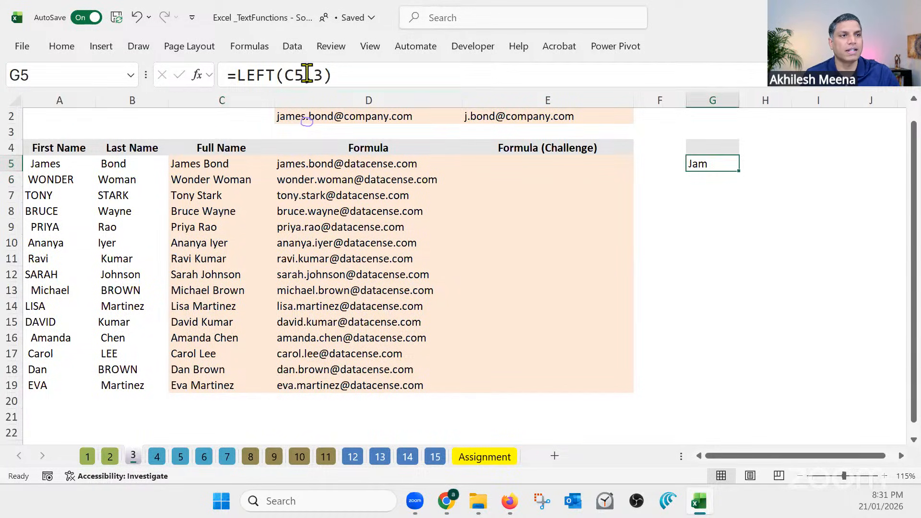
double_click(307, 74)
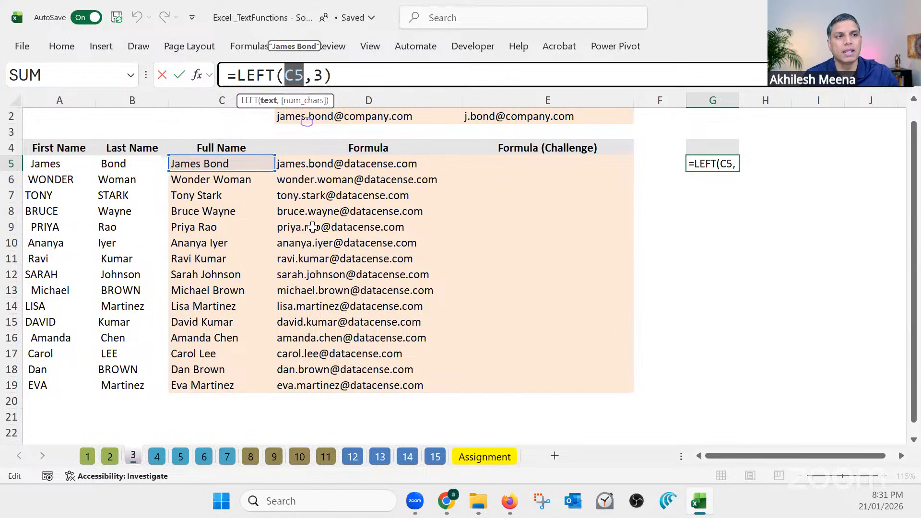
click(301, 107)
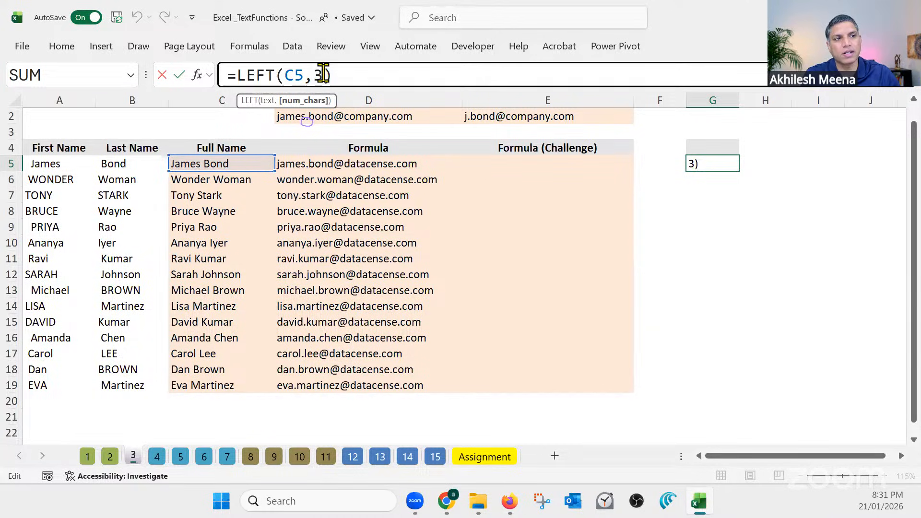
key(shift+Left)
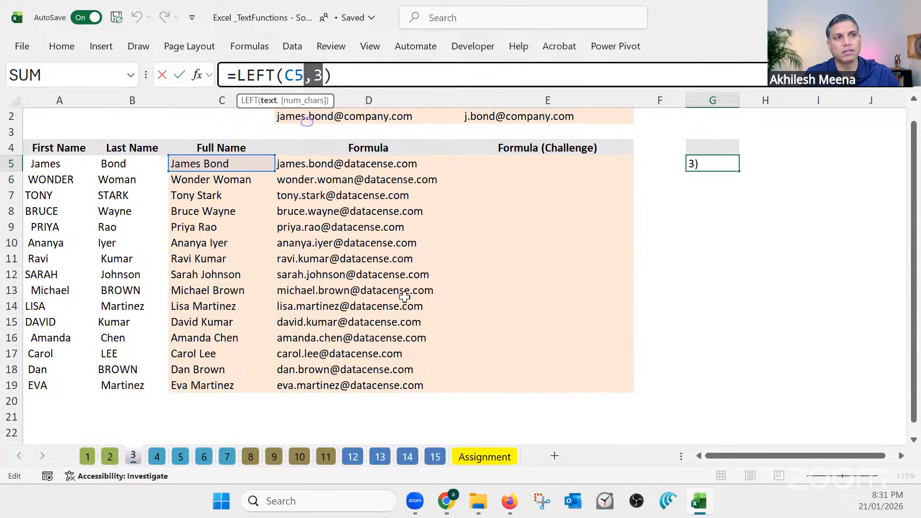
key(BackSpace)
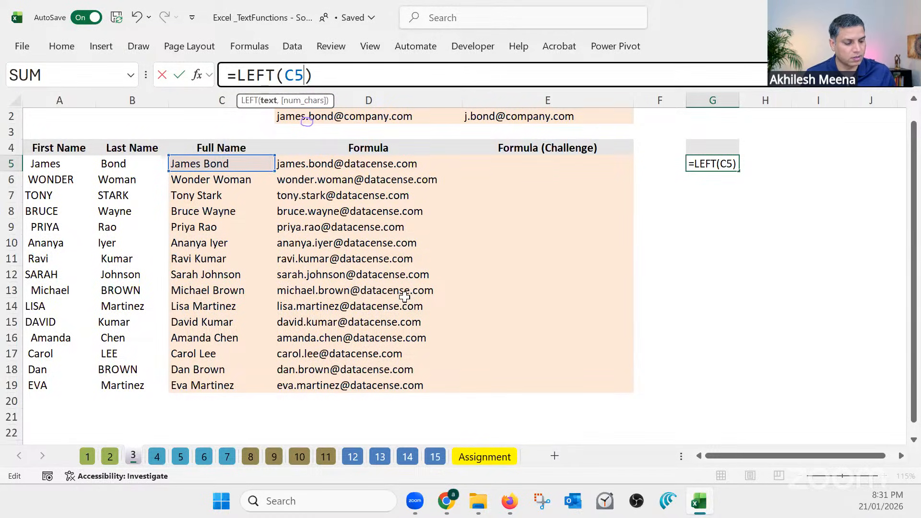
key(Return)
click(713, 165)
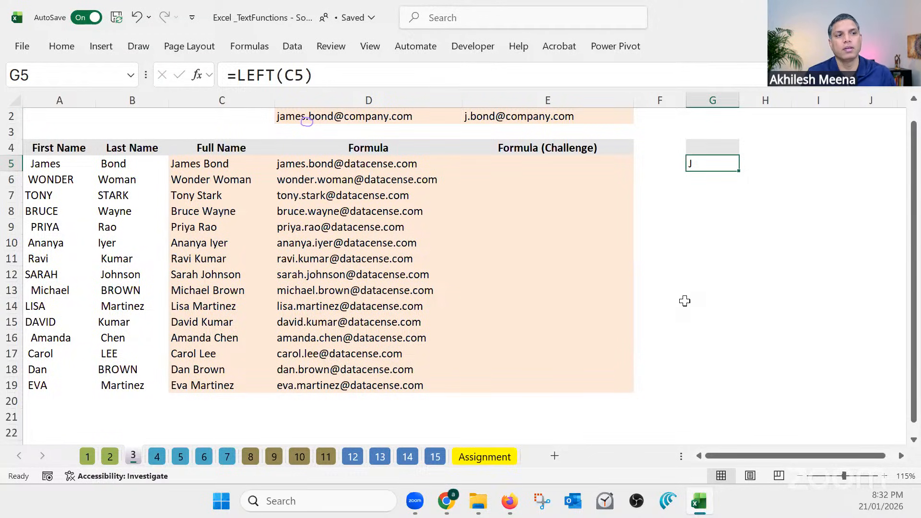
Copy the full text of the email formula in D5 into the first challenge cell, E5
click(374, 164)
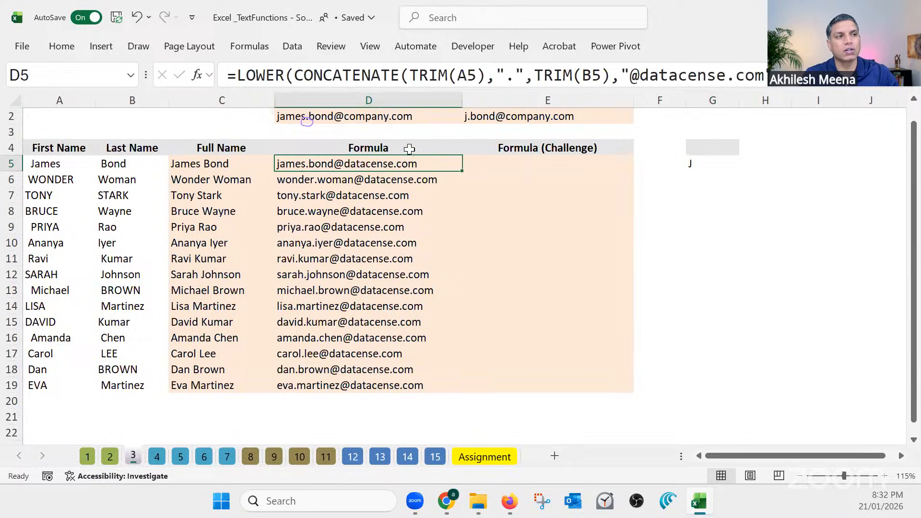
drag(765, 75, 222, 75)
key(ctrl+c)
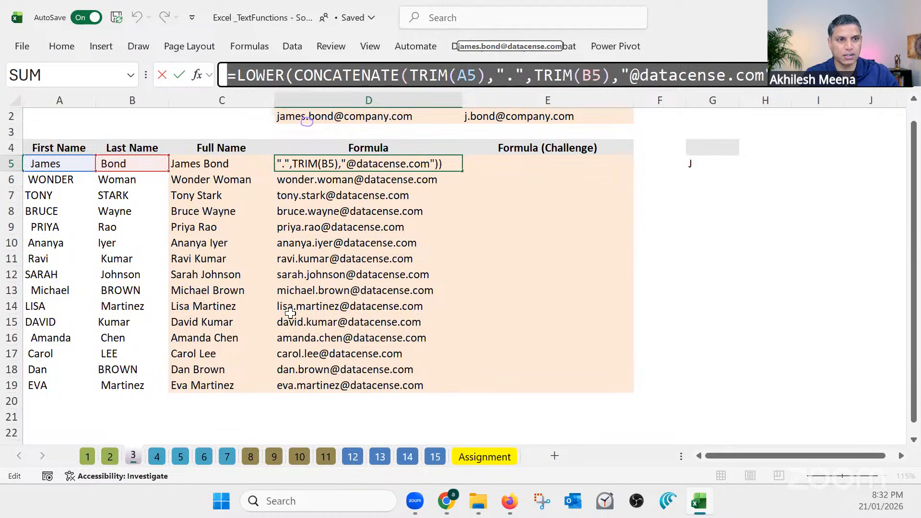
key(Escape)
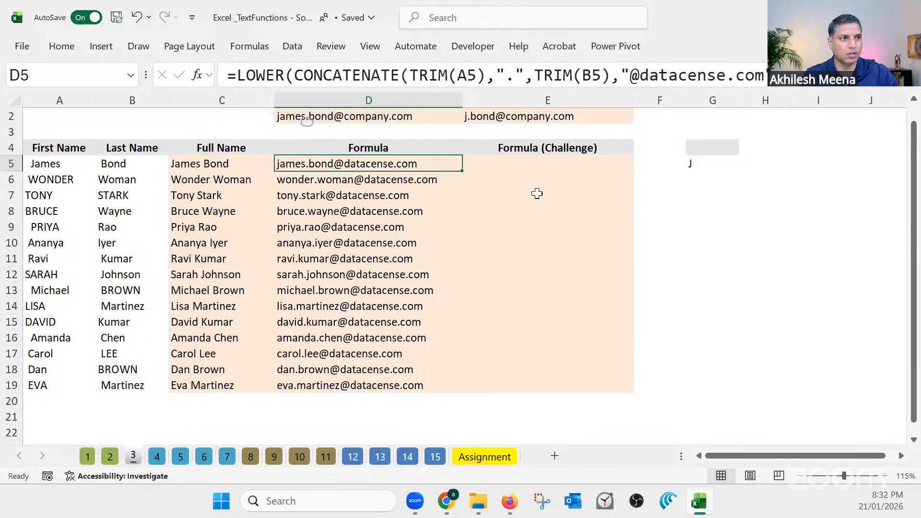
click(508, 163)
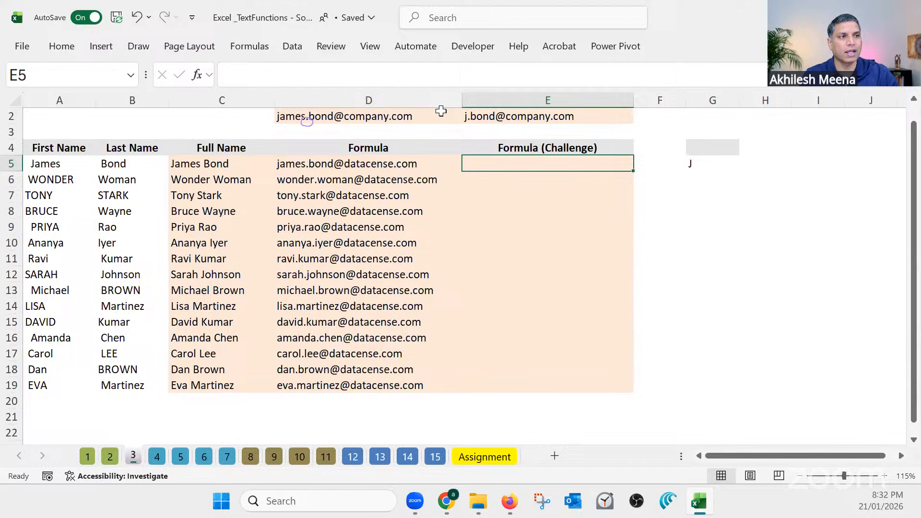
click(429, 77)
key(ctrl+v)
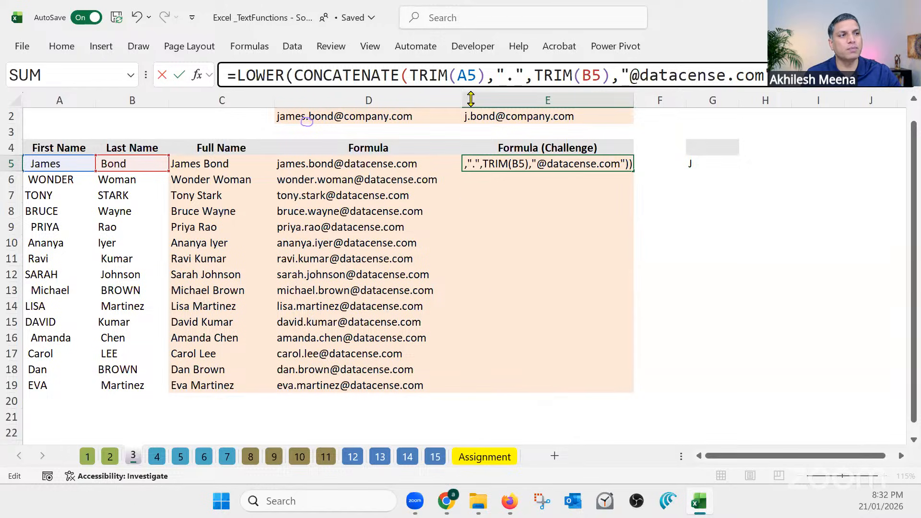
Wrap TRIM(A5) in a LEFT function within E5's formula so the email uses only the first initial
drag(478, 76, 411, 76)
click(410, 75)
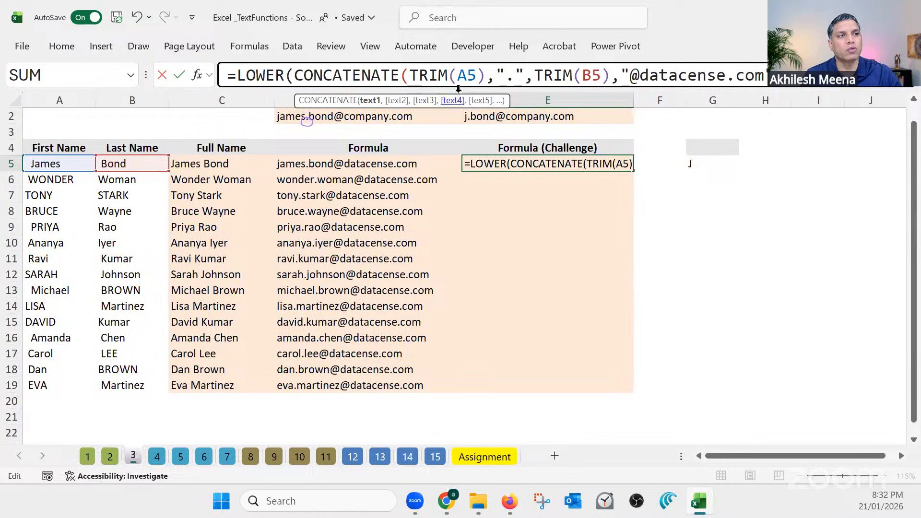
drag(485, 75, 411, 79)
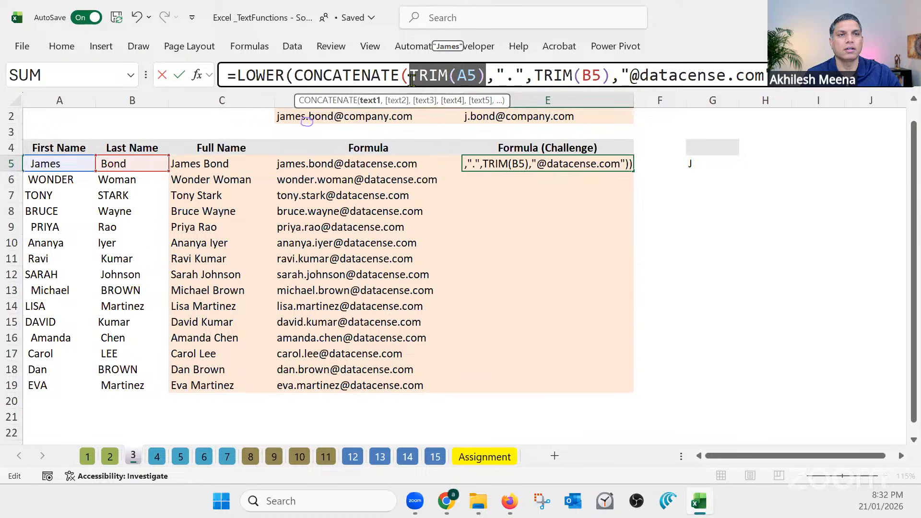
click(411, 77)
text(l)
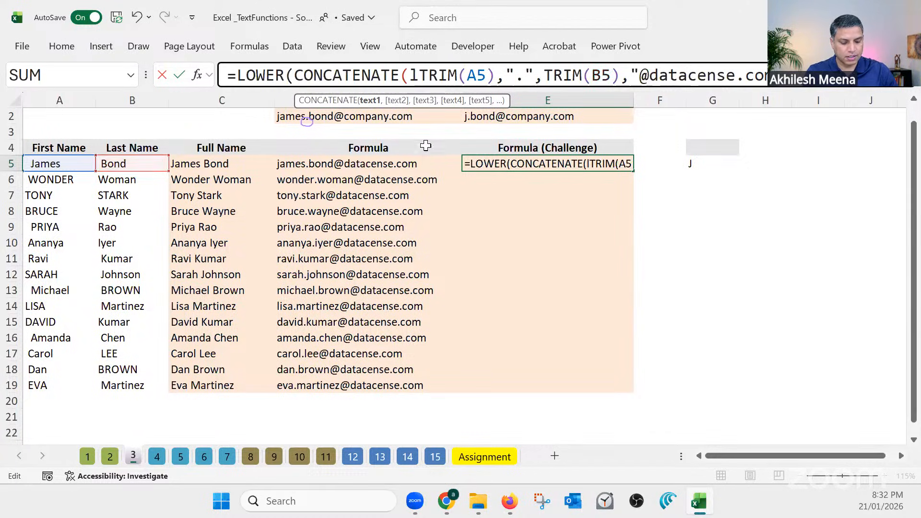
text(eft)
key(Tab)
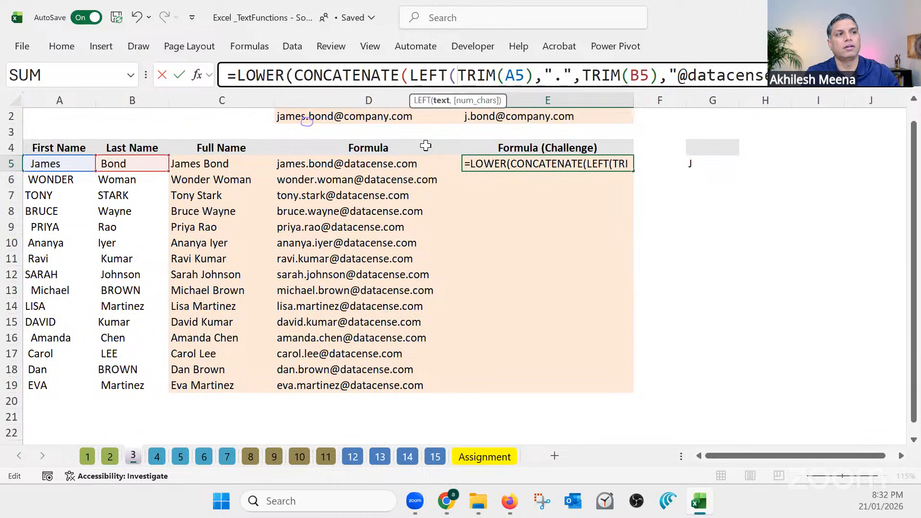
click(532, 76)
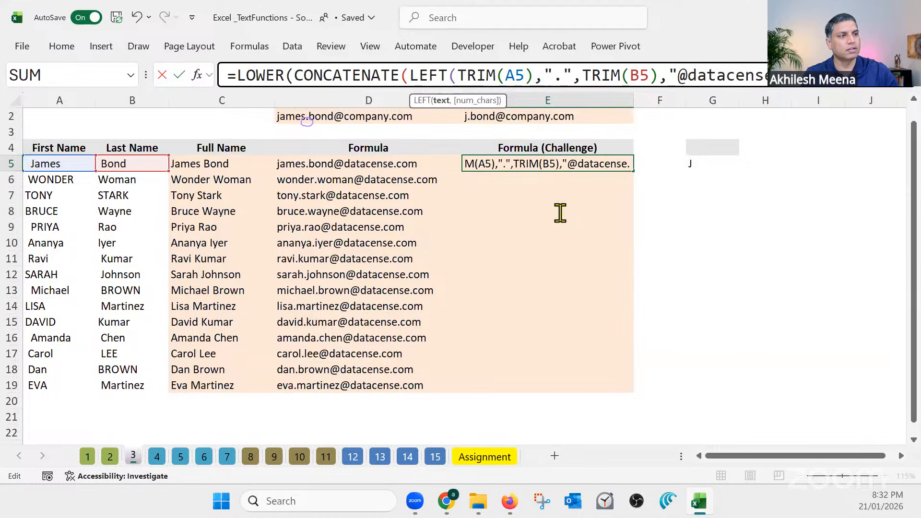
text())
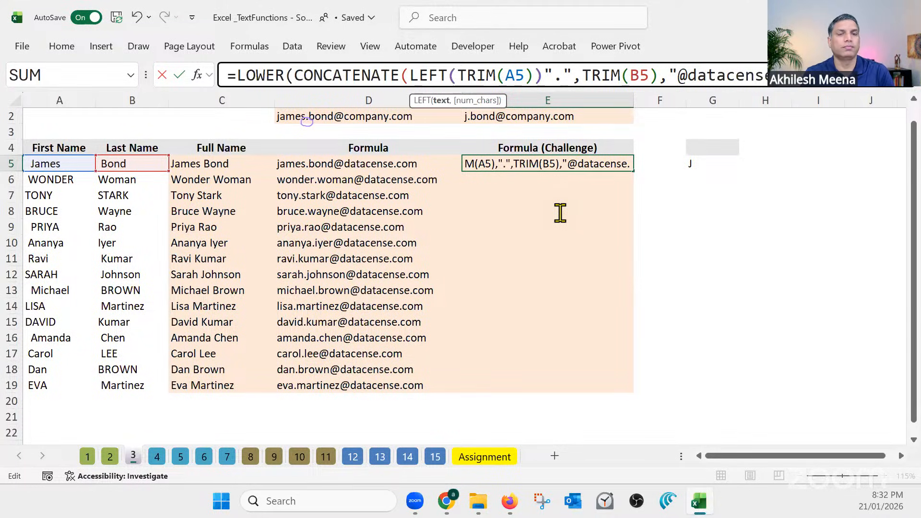
key(Return)
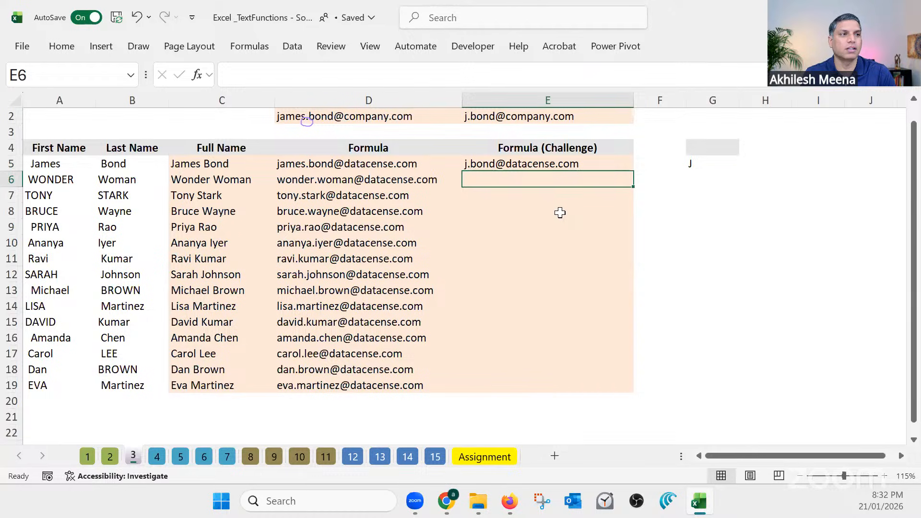
Review the LEFT(TRIM(A5)) part of E5's formula and fill the formula down through E19
click(565, 163)
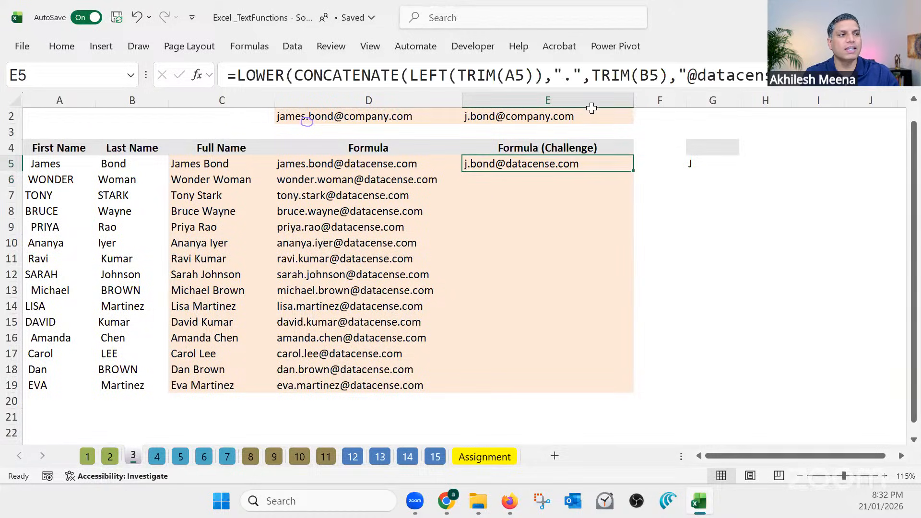
double_click(595, 75)
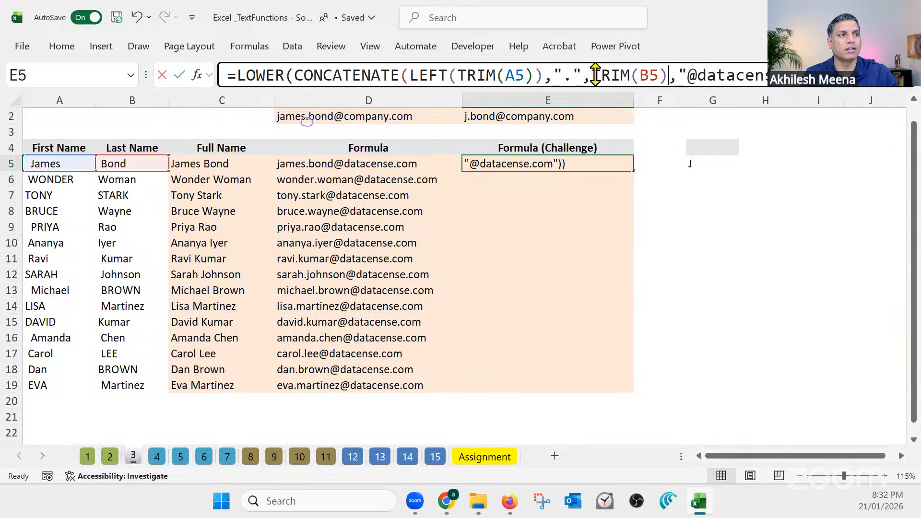
drag(543, 75, 408, 76)
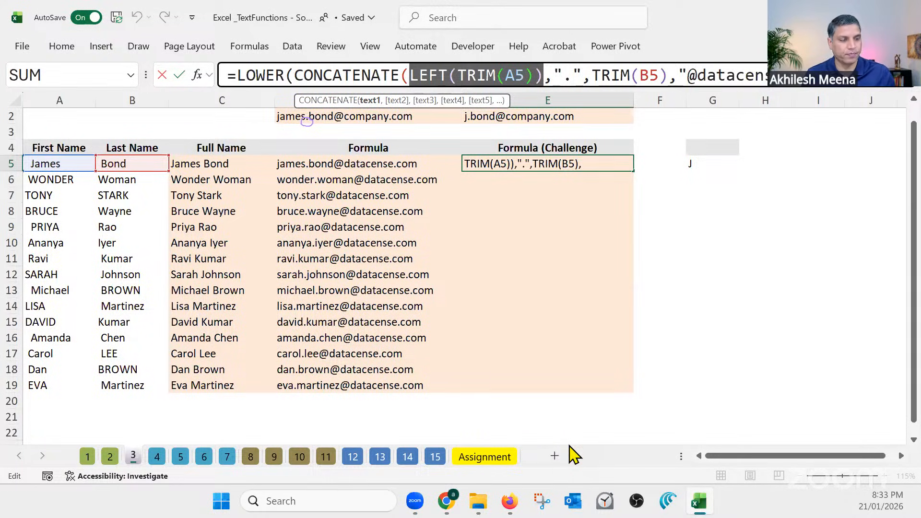
key(Return)
click(616, 163)
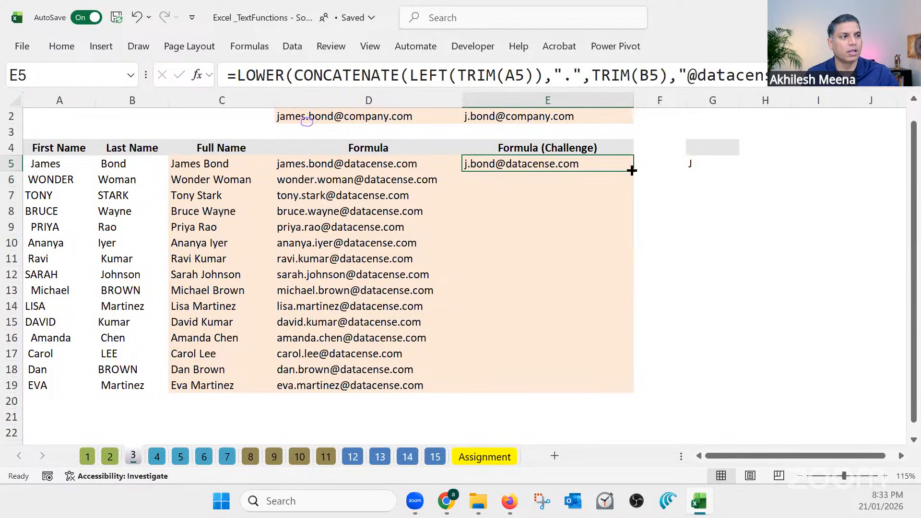
double_click(634, 171)
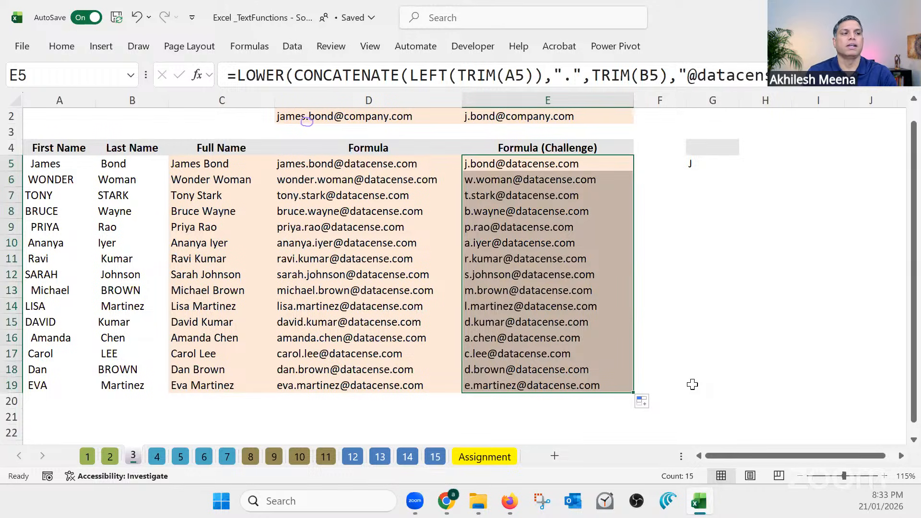
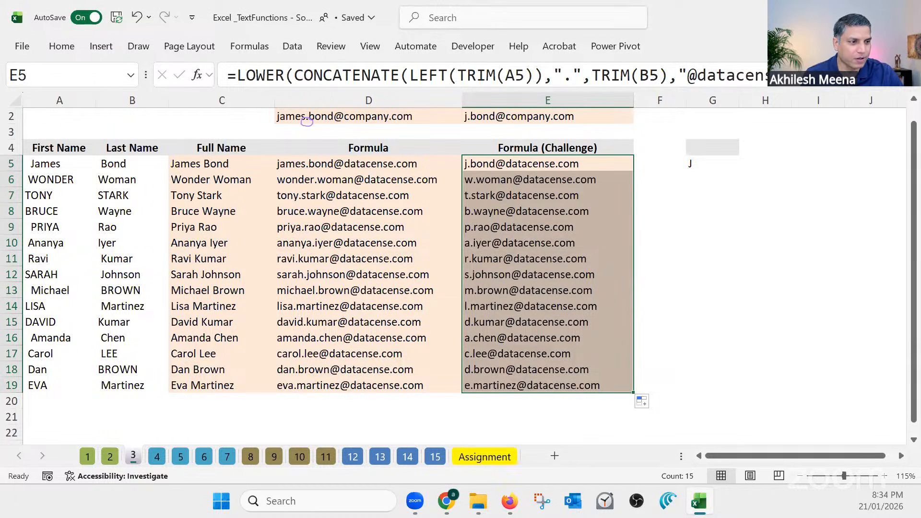
Open worksheet 4, which holds the task of breaking the product code into category, code and country
click(636, 308)
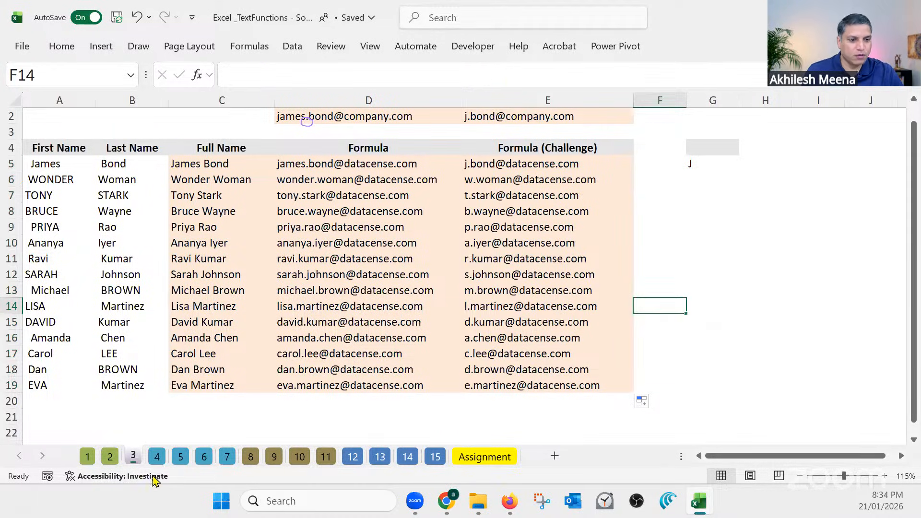
click(157, 455)
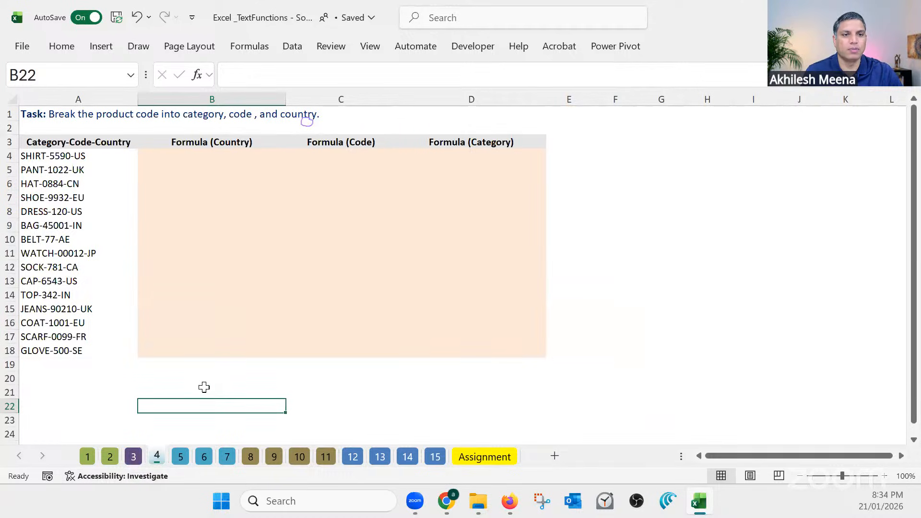
ctrl+scroll(226, 393, up, 1)
scroll(226, 393, up, 1)
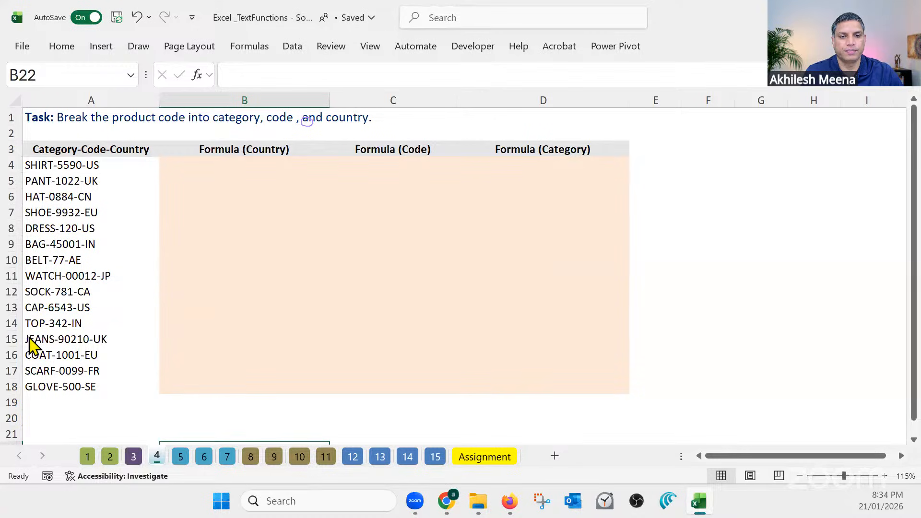
Examine the product codes in A4:A18 and the empty Country, Code and Category formula columns beside them
click(245, 167)
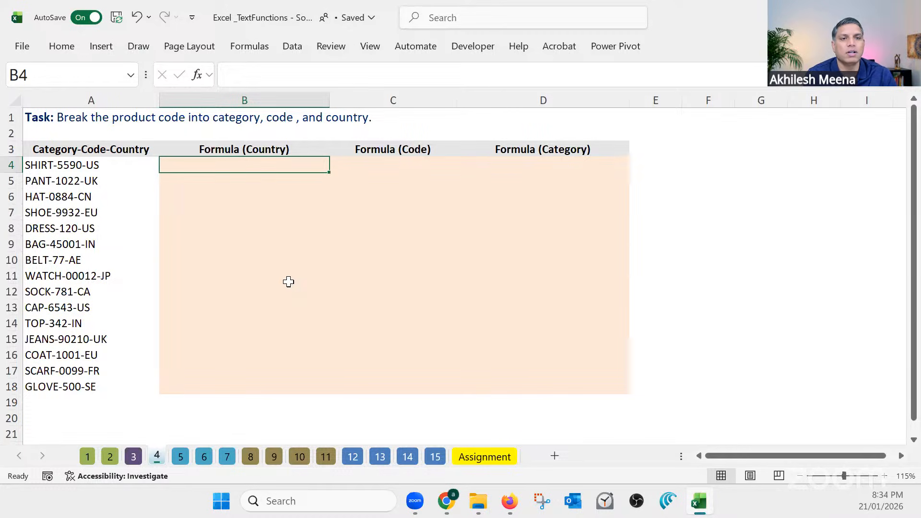
click(111, 165)
drag(110, 165, 101, 387)
click(102, 165)
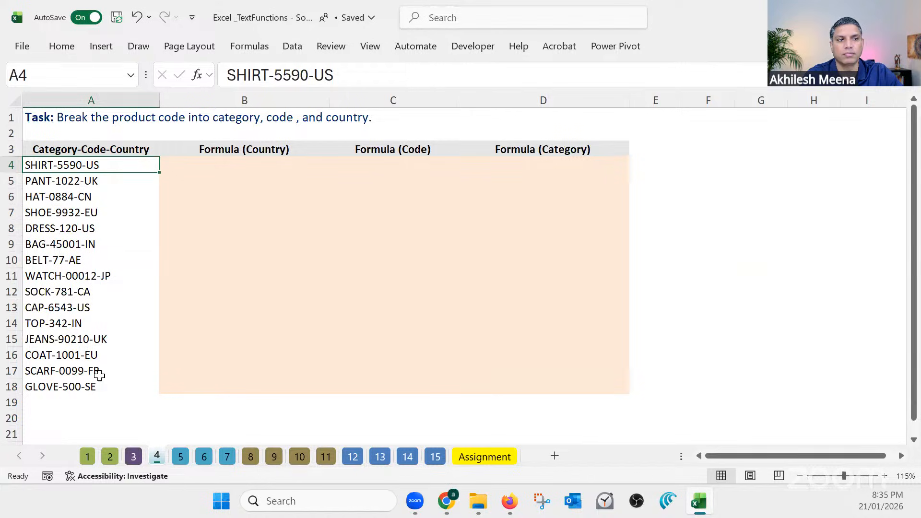
click(233, 166)
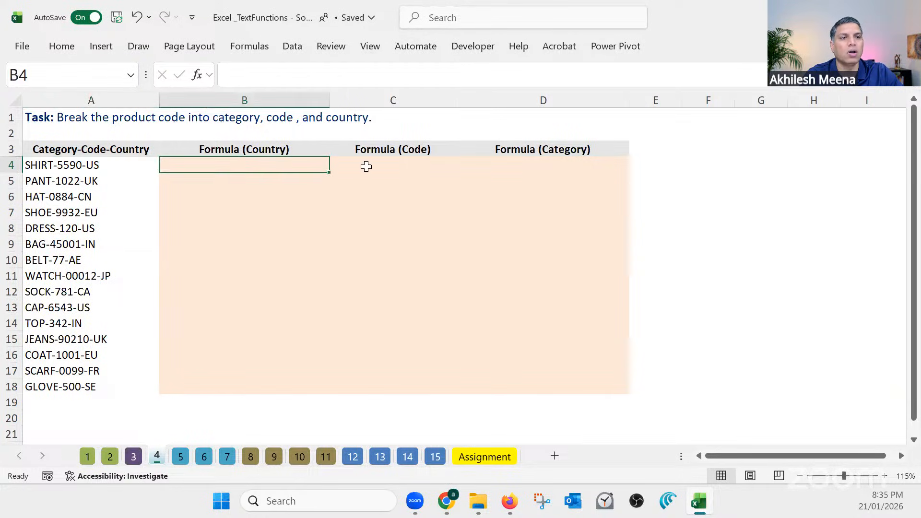
drag(366, 166, 517, 385)
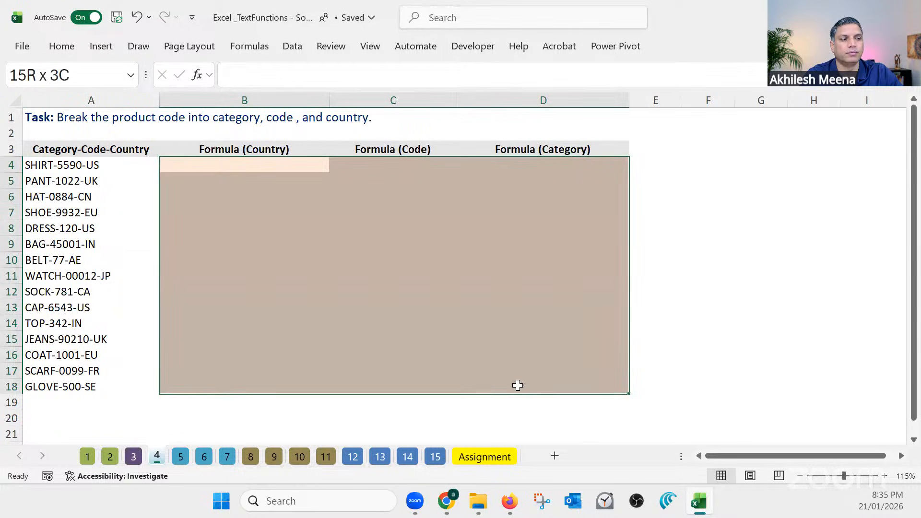
click(252, 166)
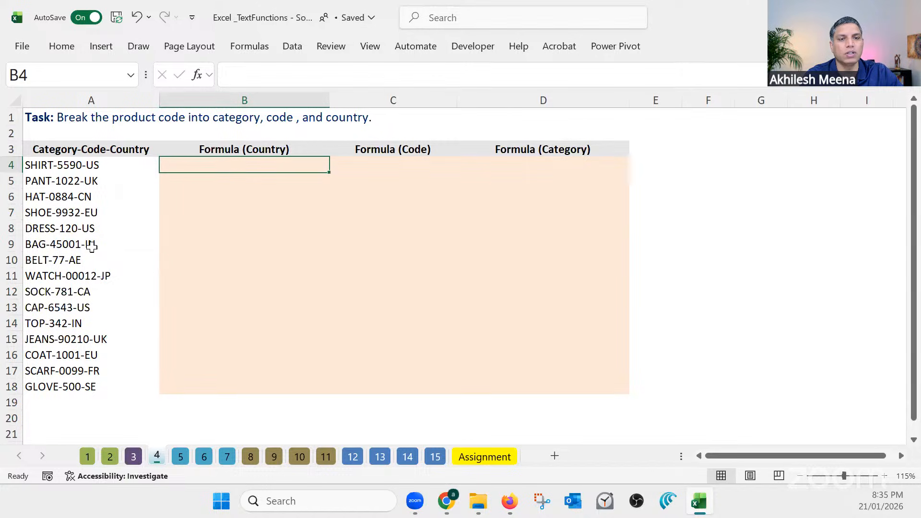
drag(269, 164, 266, 397)
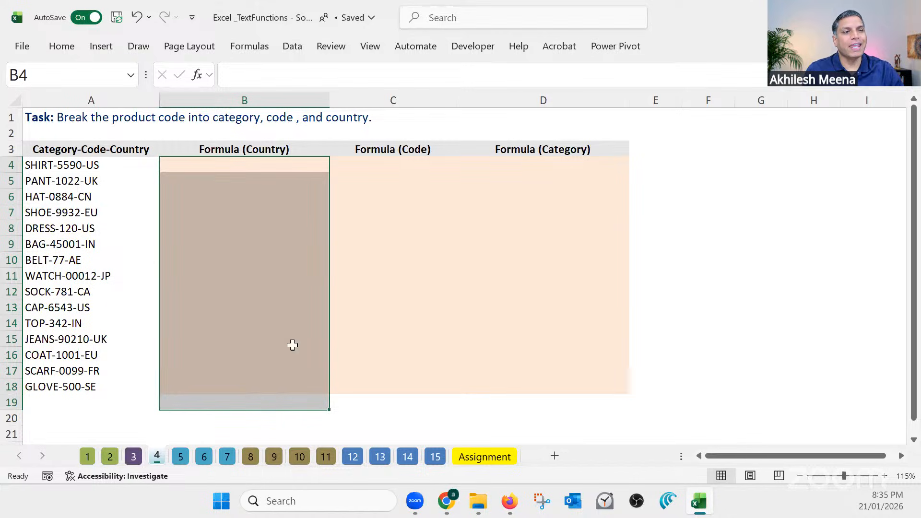
Enter =RIGHT(A4,2) in B4 to extract the two-letter country from the first product code
click(287, 167)
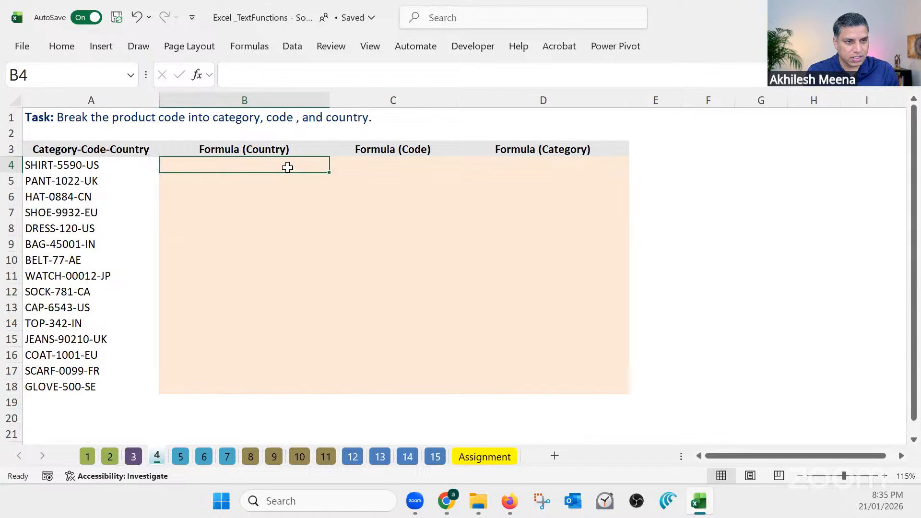
text(=righ)
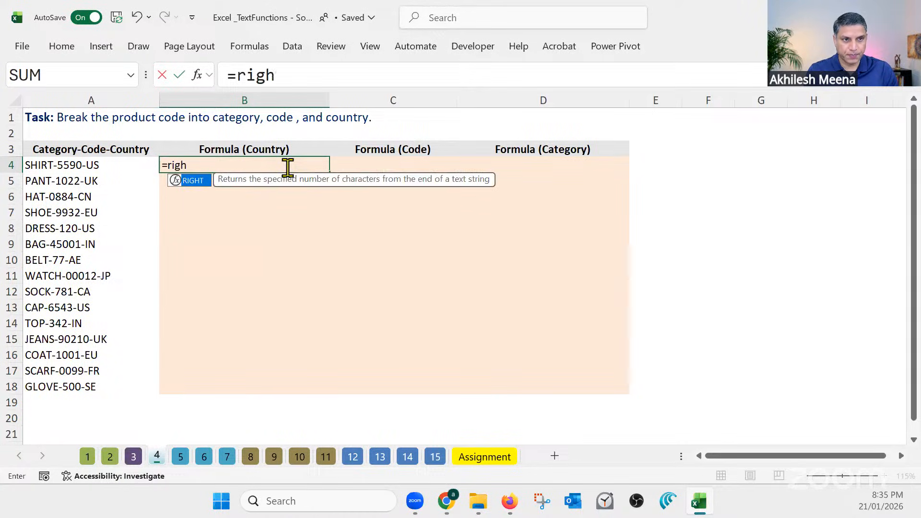
text(t)
key(Tab)
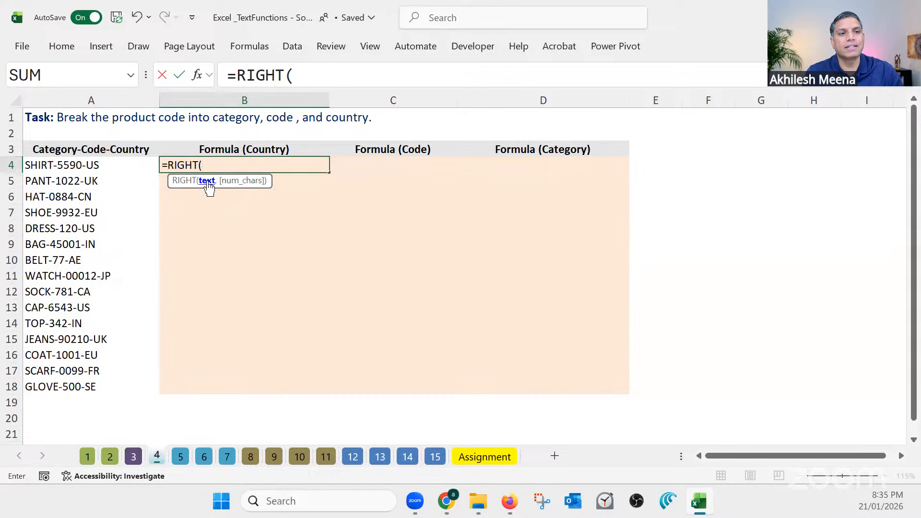
click(115, 165)
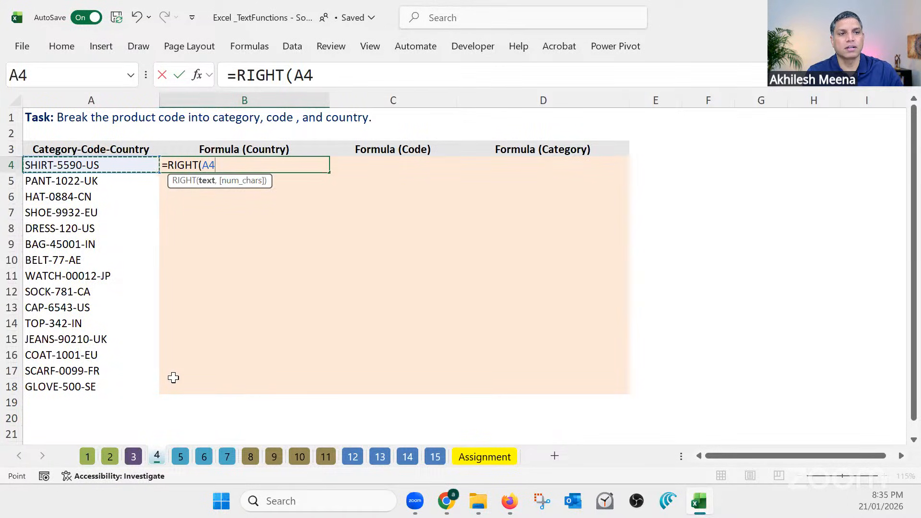
text(,)
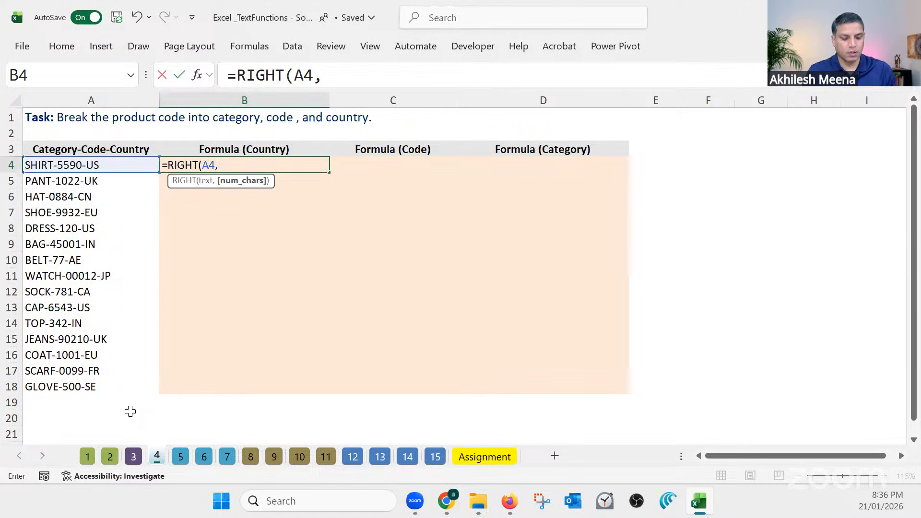
text(2)
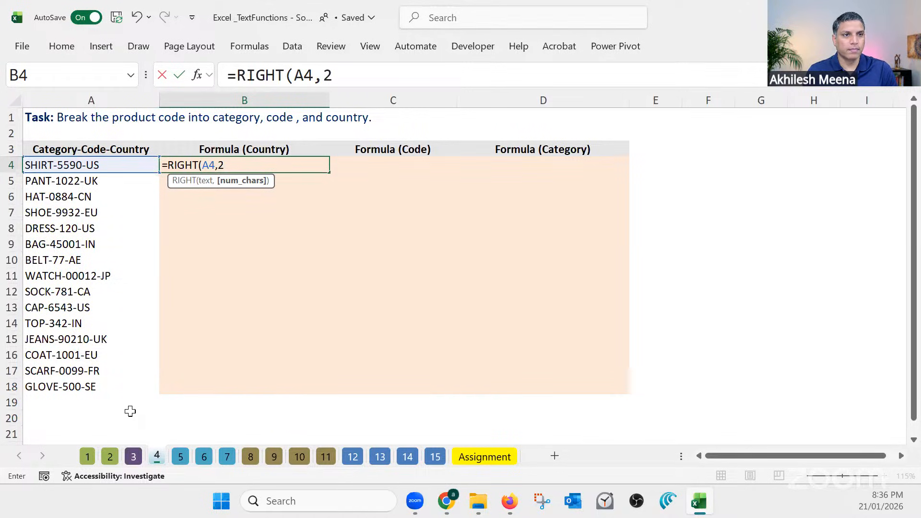
key(Return)
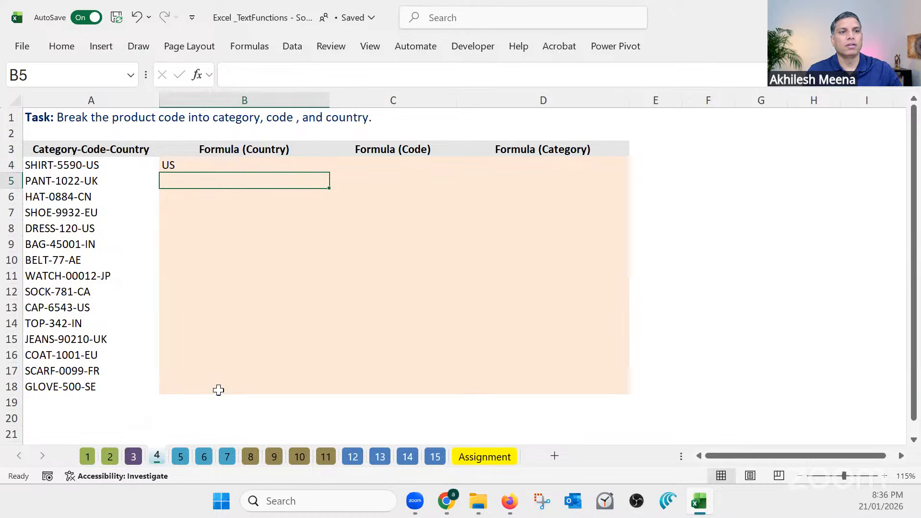
Fill B4's country formula down through B18 and compare the results with the product codes
click(311, 162)
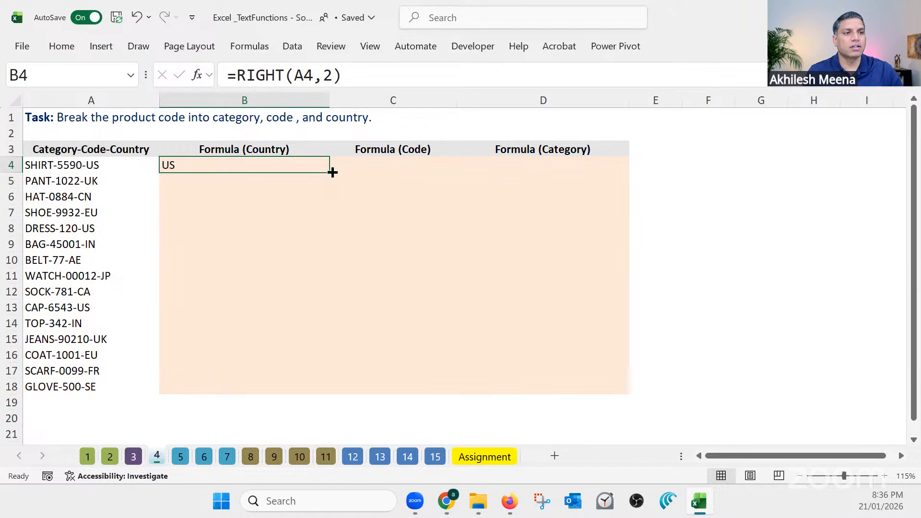
double_click(333, 172)
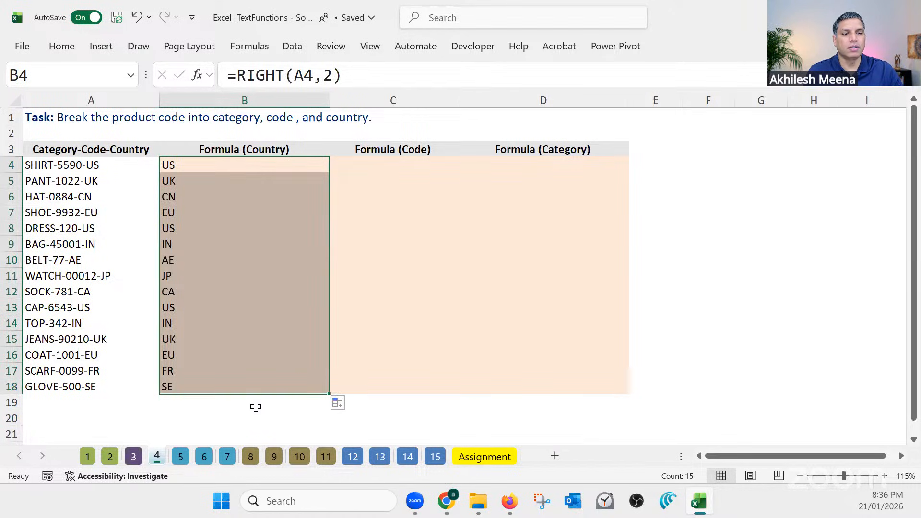
click(255, 405)
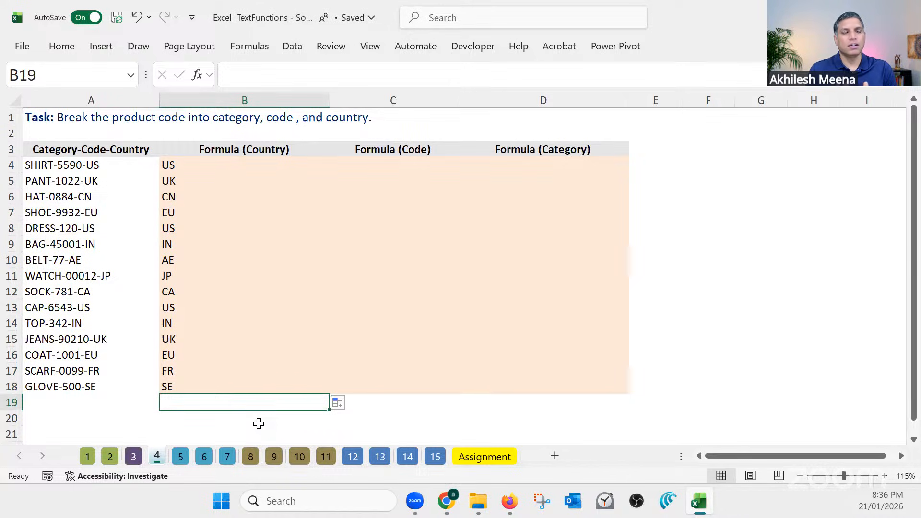
click(28, 170)
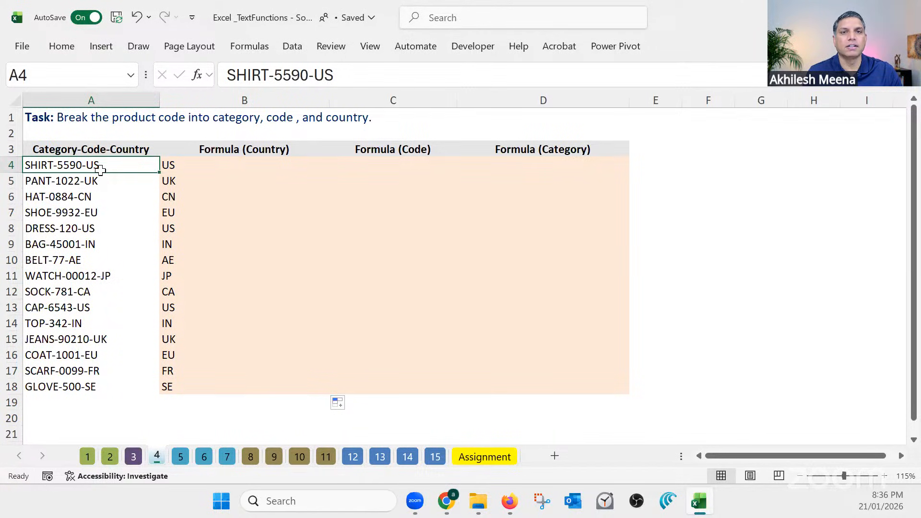
drag(183, 166, 187, 388)
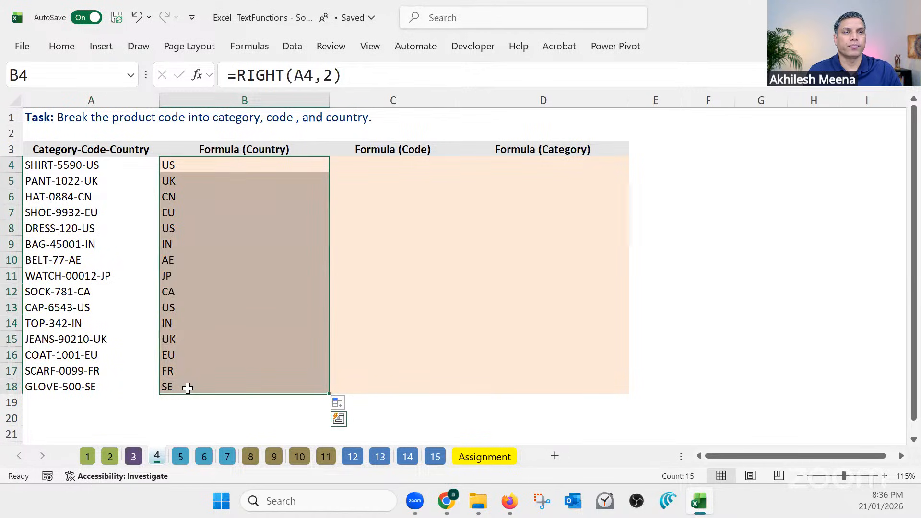
Narrow the Formula (Country) column so it is only slightly wider than the word Formula
drag(329, 100, 263, 100)
click(322, 164)
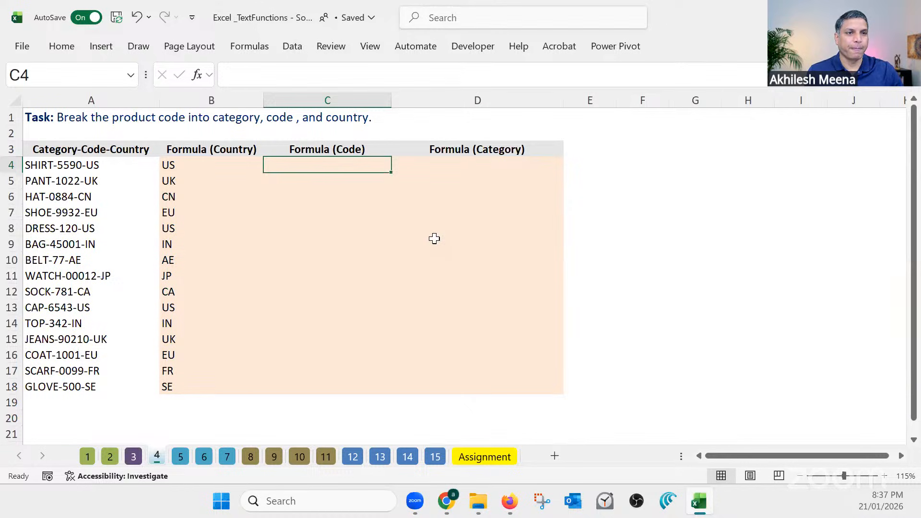
drag(263, 101, 205, 101)
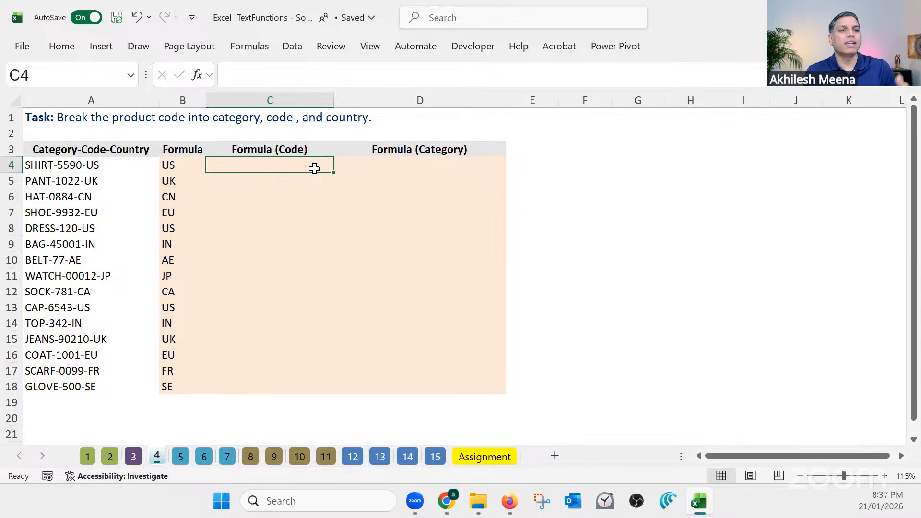
Enter =MID(A4,7,4) in C4 to extract the four-digit code from the middle of the first product code
text(=mid)
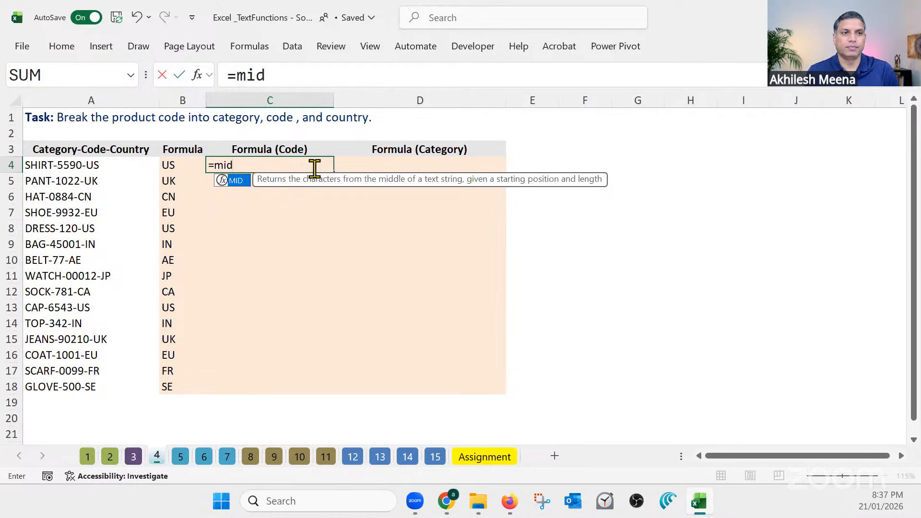
key(Tab)
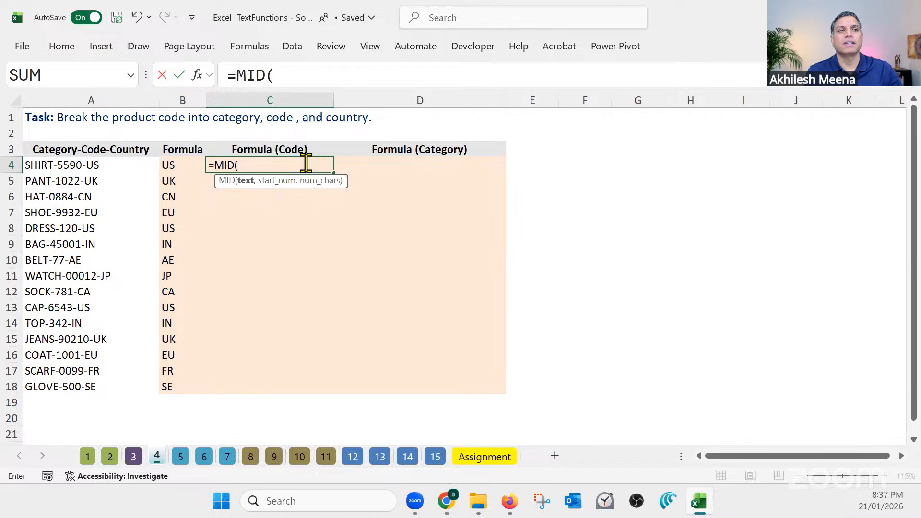
click(289, 81)
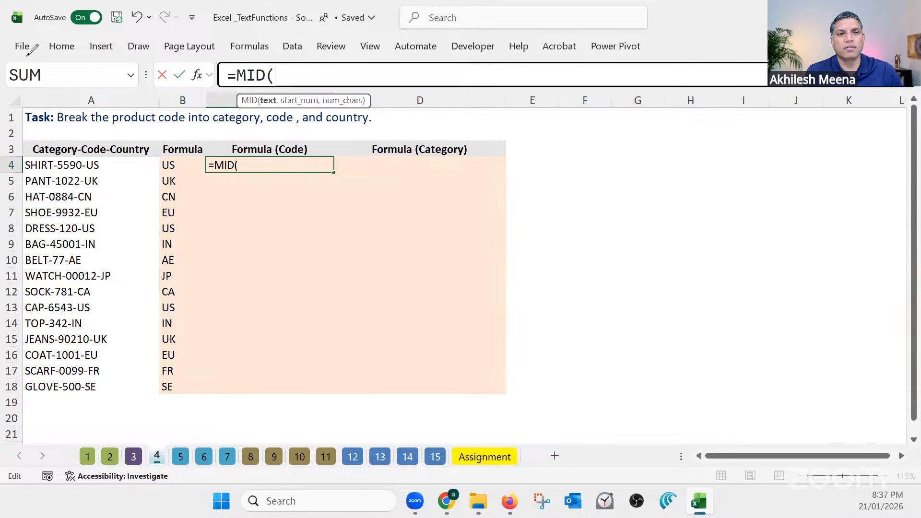
drag(58, 171, 83, 168)
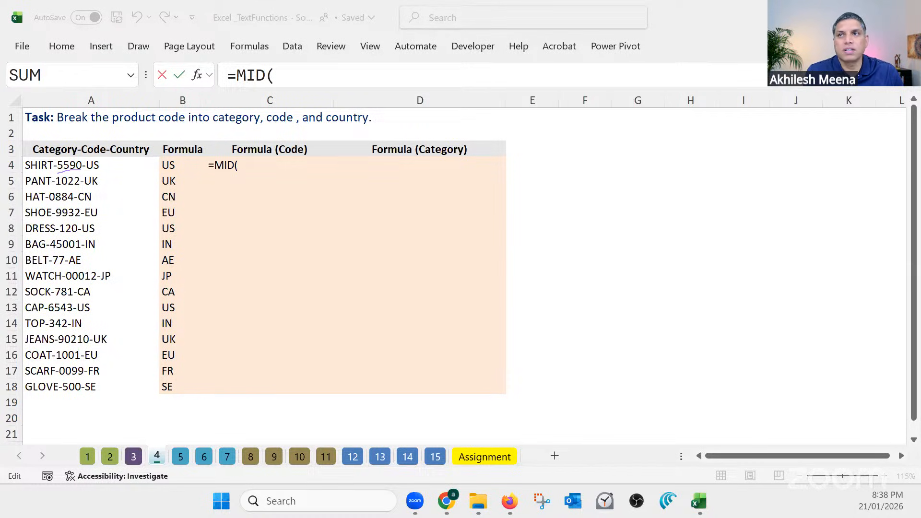
click(250, 165)
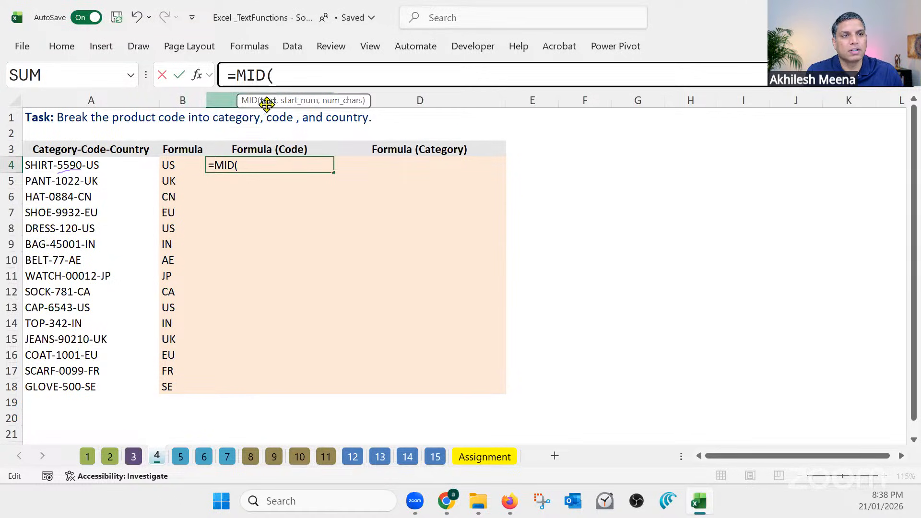
click(96, 166)
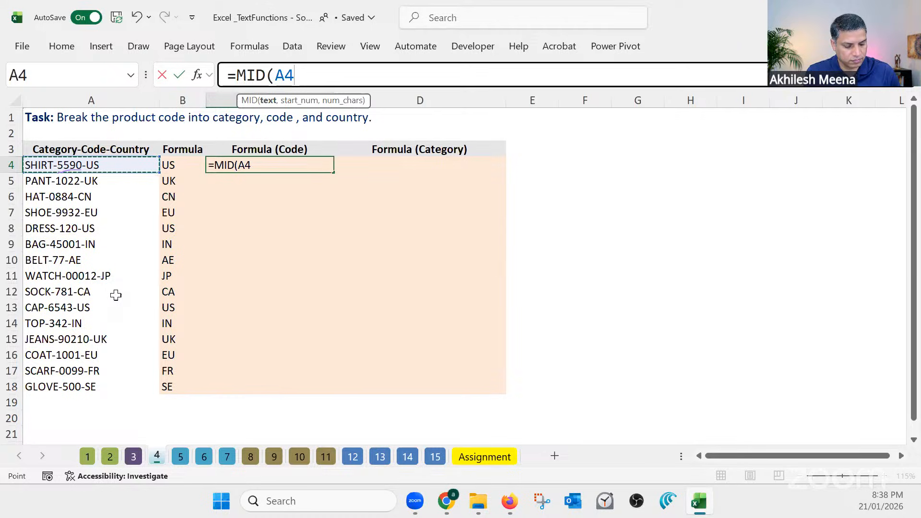
text(,)
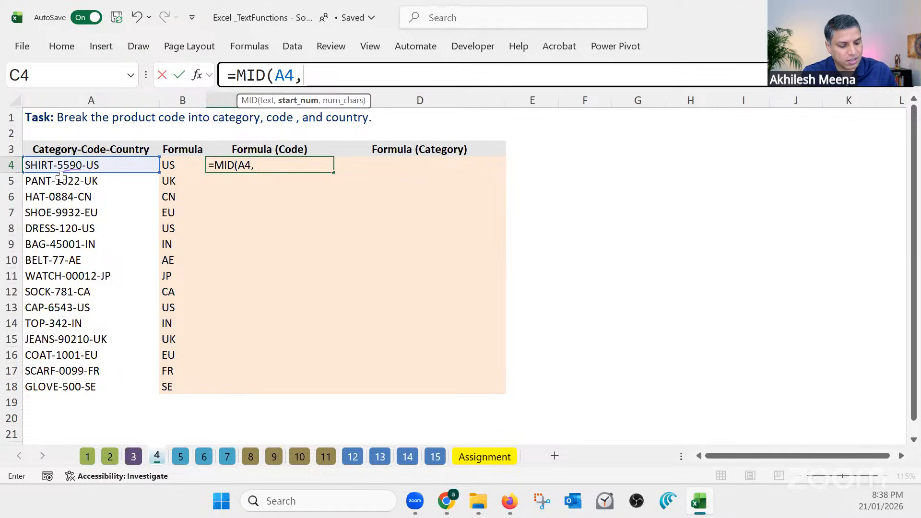
text(7)
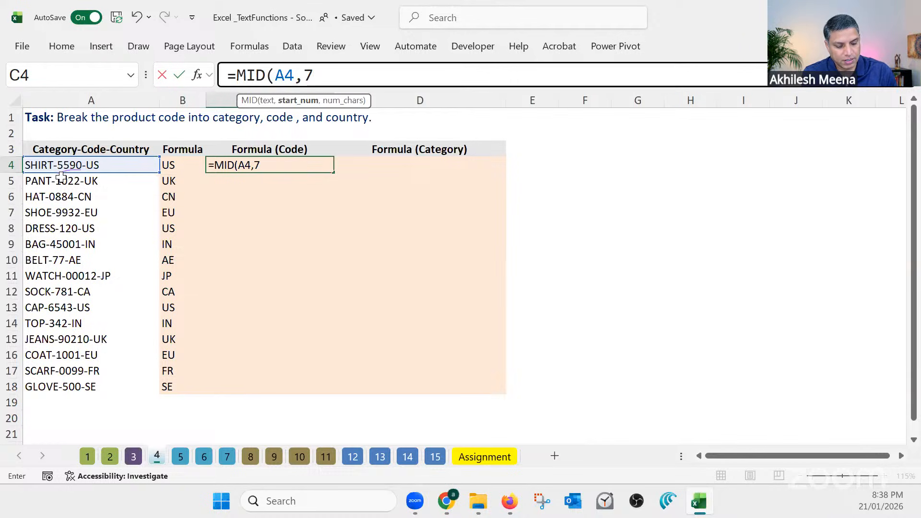
text(,)
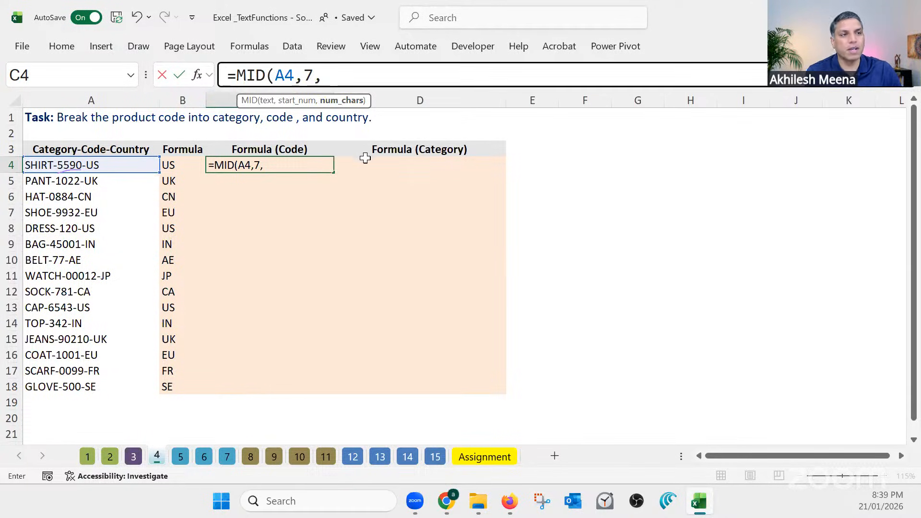
text(4)
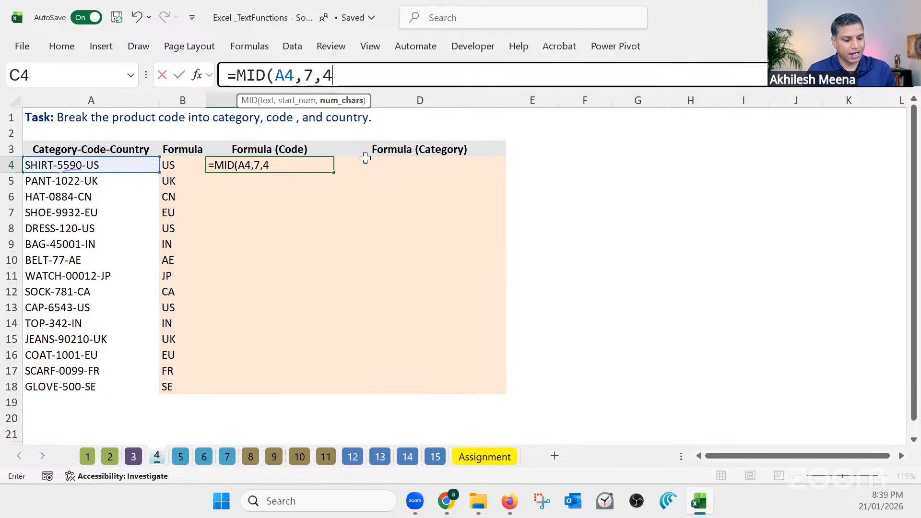
key(Return)
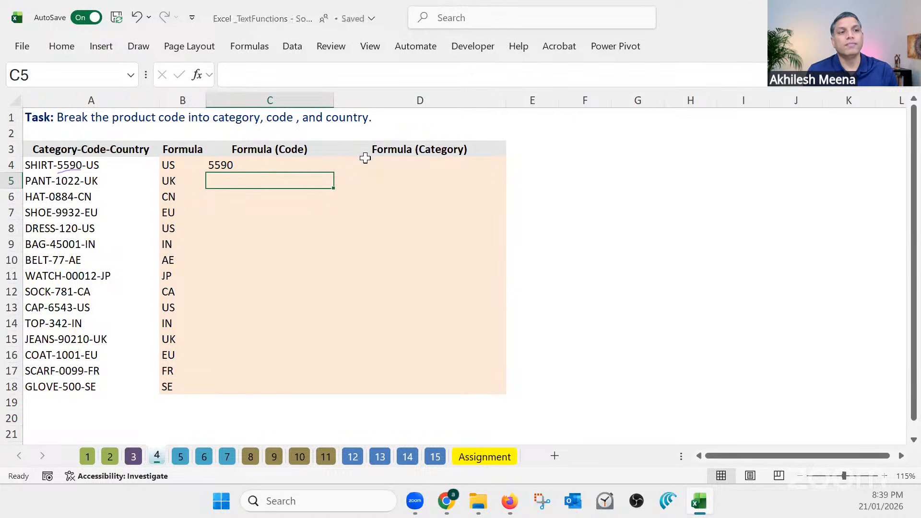
click(314, 163)
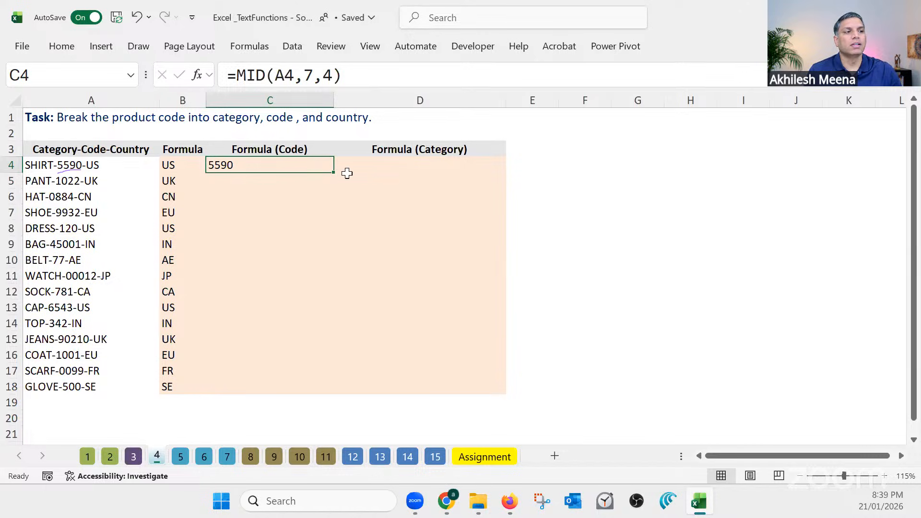
Note MID's three arguments beside the table: "Which Text" in F4, "Where to start" in G4 and "how many to pull" in I4
click(586, 165)
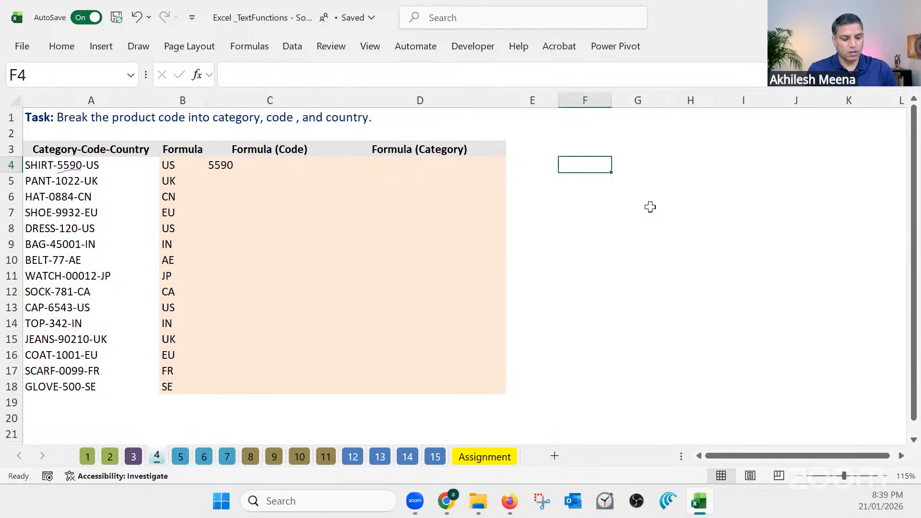
text(Which Text)
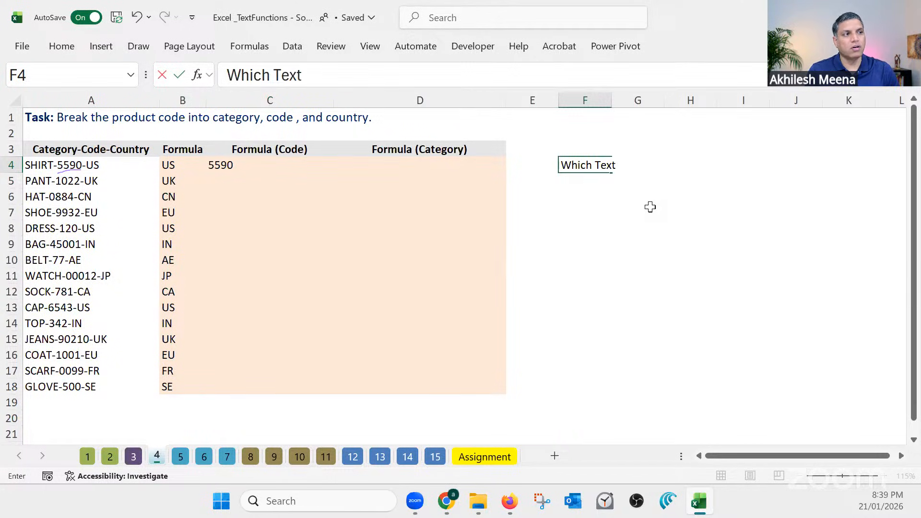
key(Tab)
text(Wh)
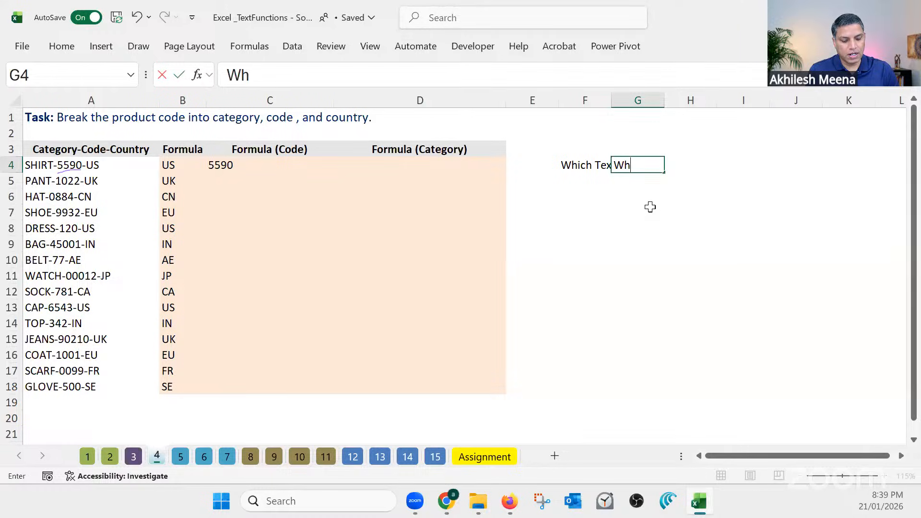
text(ere to start)
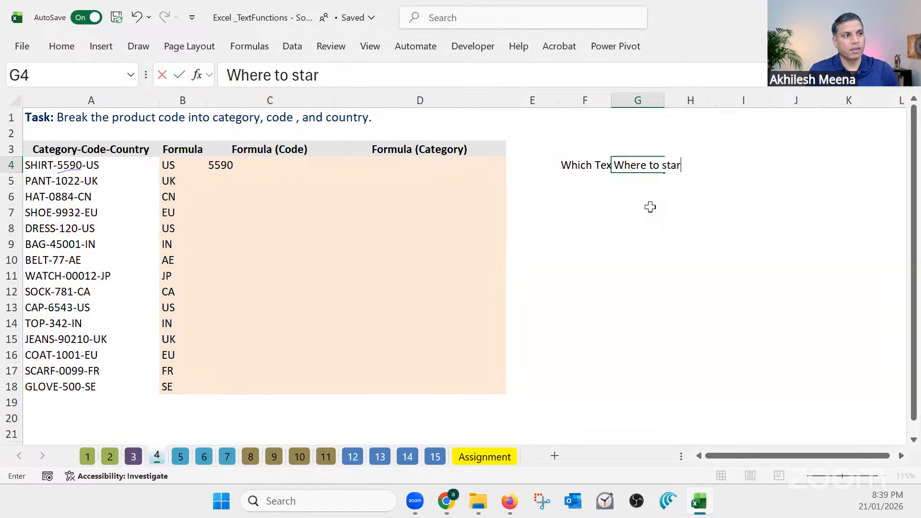
key(Tab)
key(Tab)
text(ho)
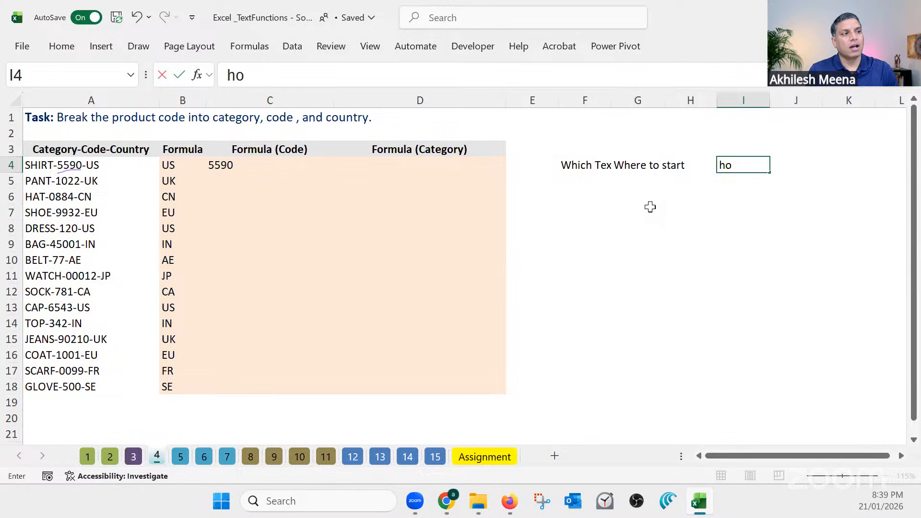
text(w many to pull)
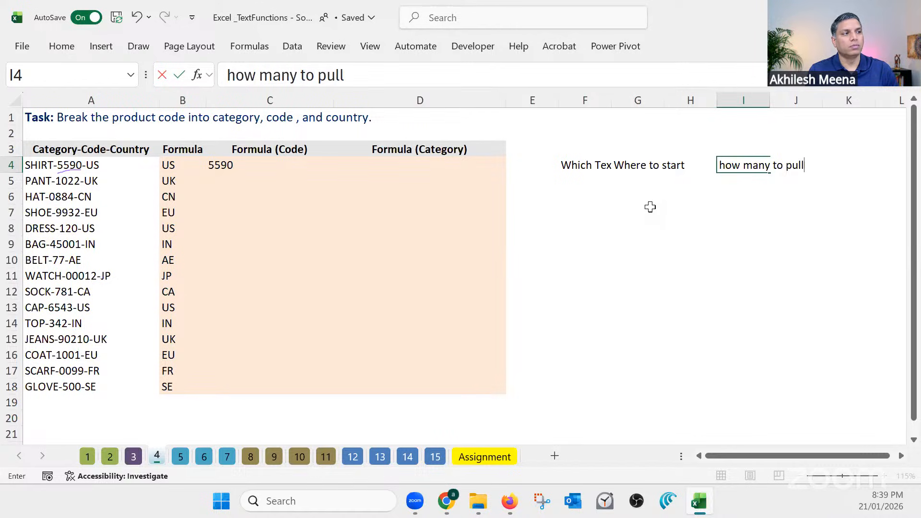
key(Return)
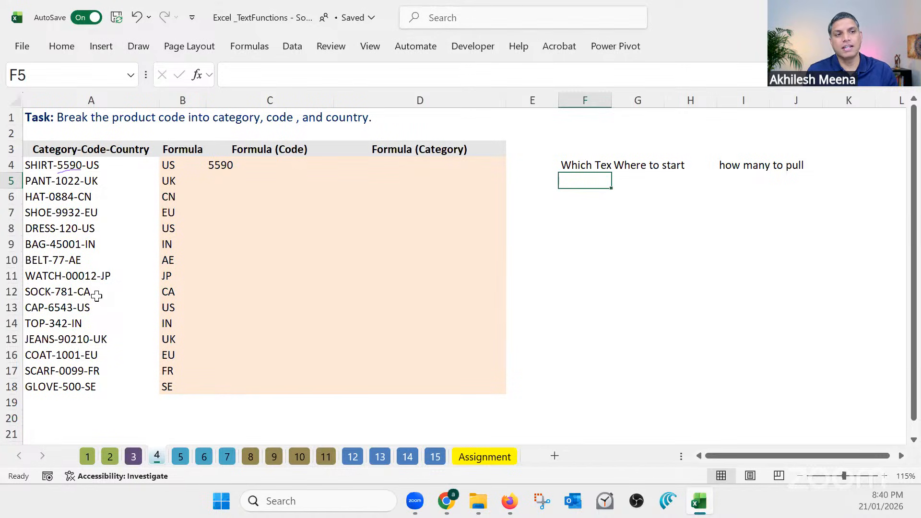
Review the start position and character count arguments of C4's MID formula, and clear the cell
click(231, 164)
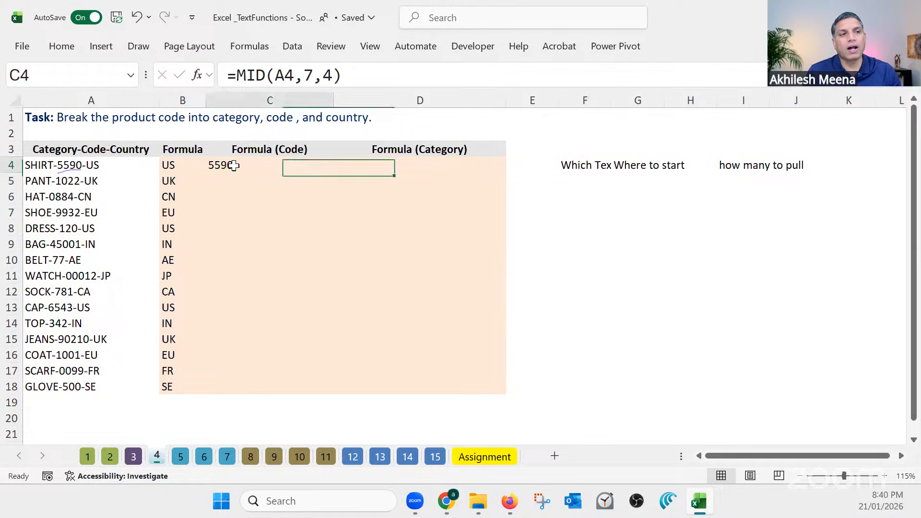
click(306, 75)
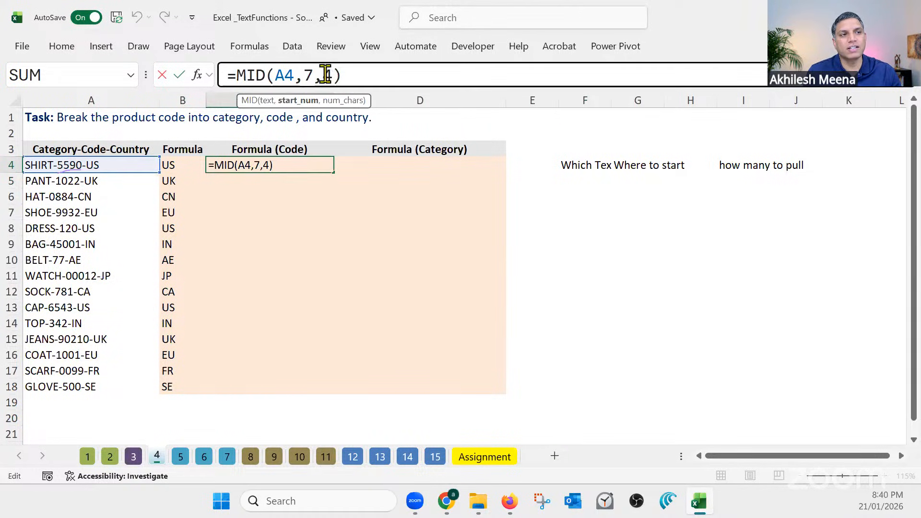
double_click(327, 75)
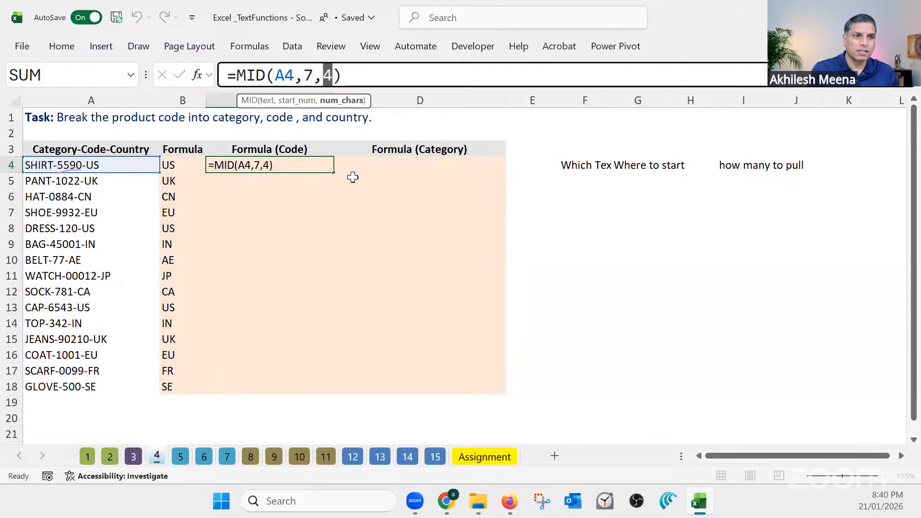
key(ctrl+Return)
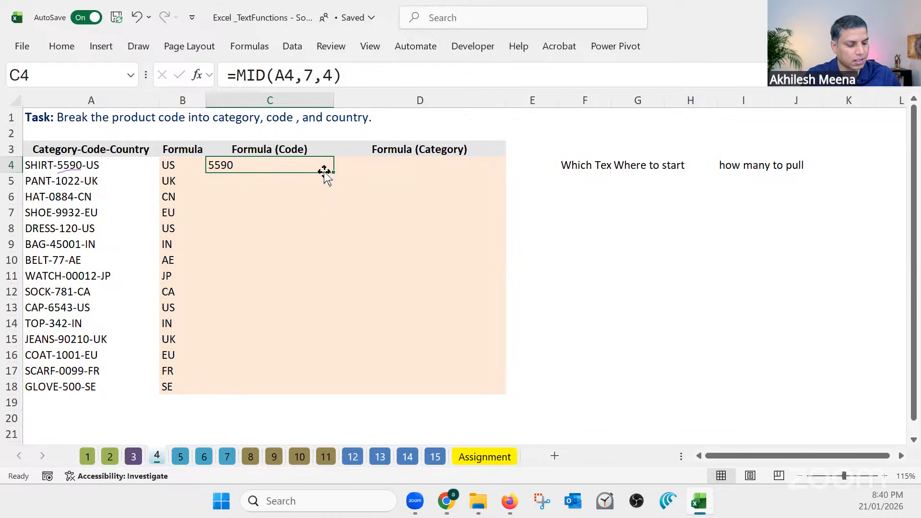
key(Delete)
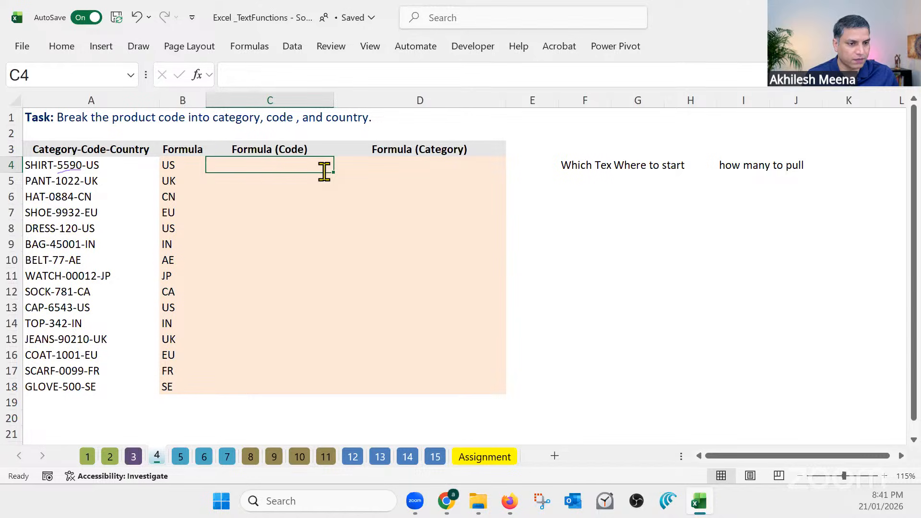
Enter =FIND("-",A4) in C4 to locate the first hyphen in the first product code
text(=)
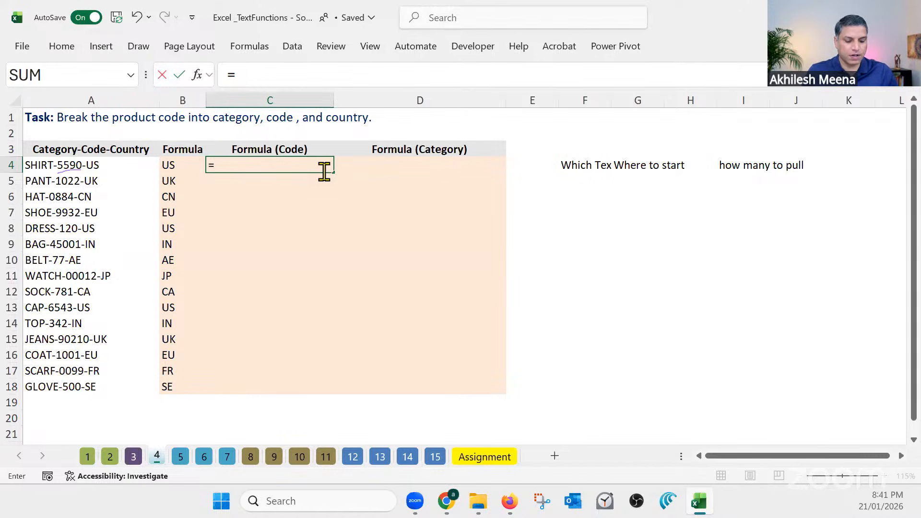
text(find)
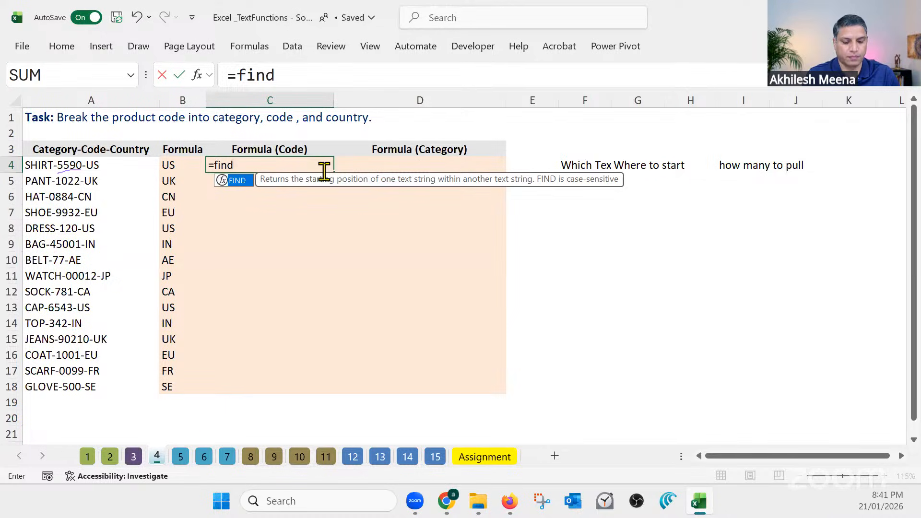
key(Tab)
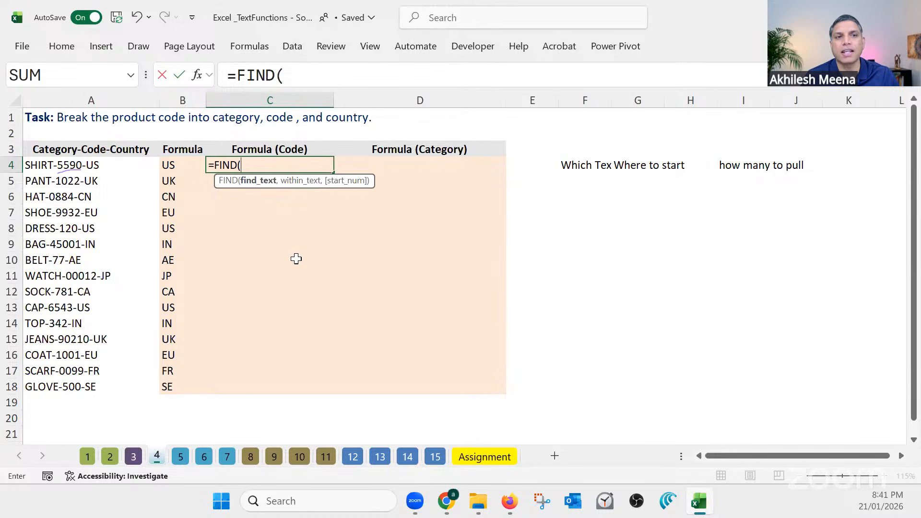
text("-")
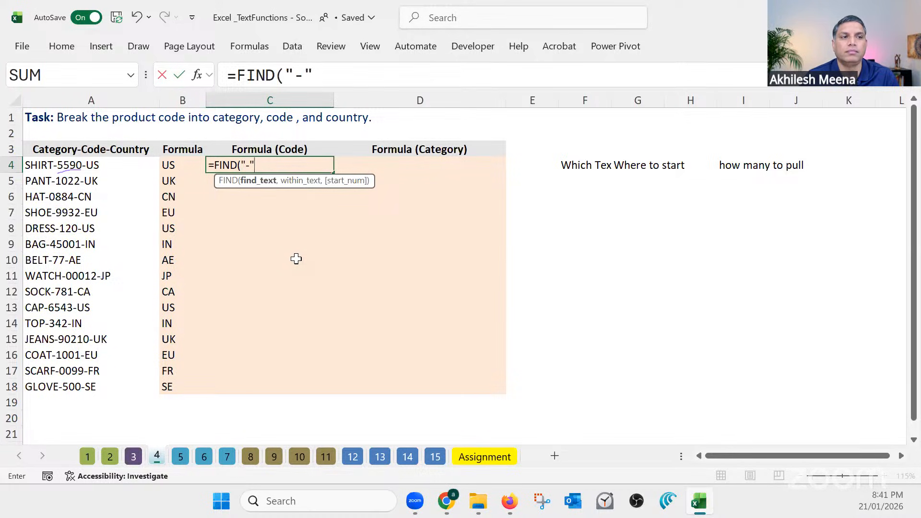
text(,)
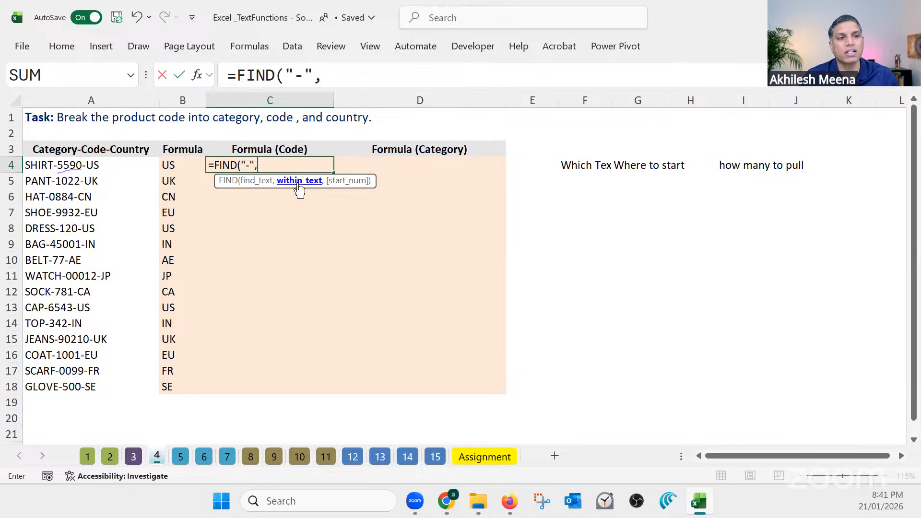
click(83, 163)
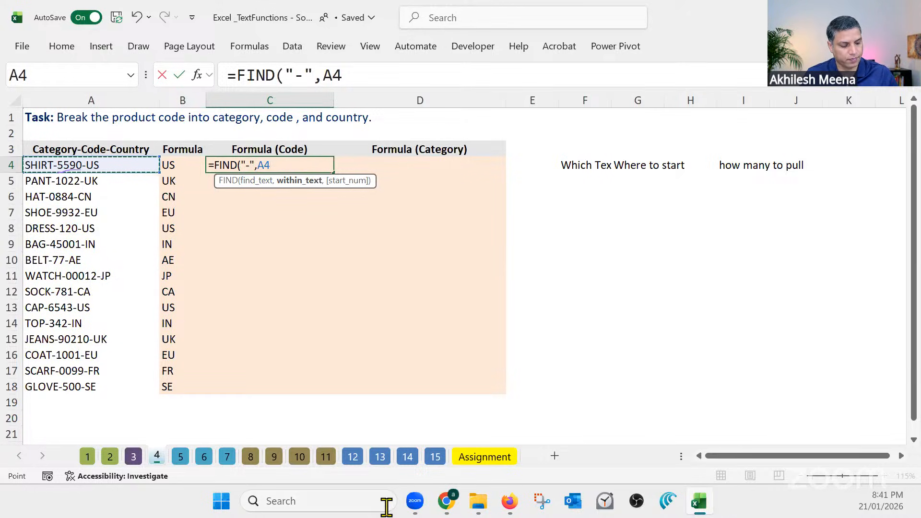
key(Return)
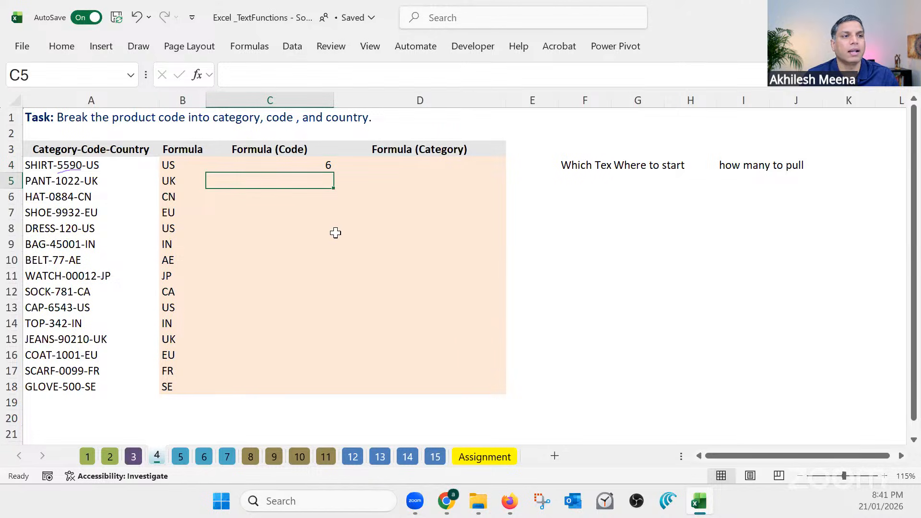
click(324, 168)
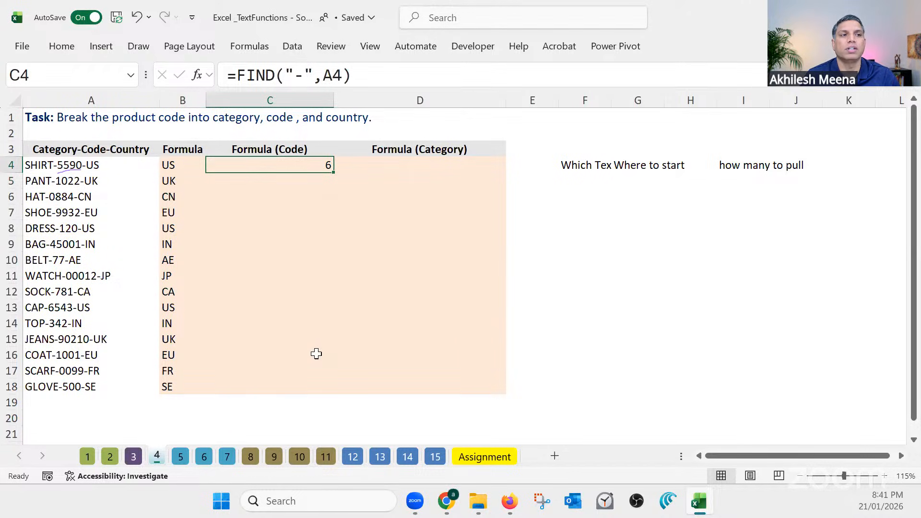
Insert a blank column before Formula (Code), and resize the columns and header row so the full Formula (Country) header shows
click(238, 99)
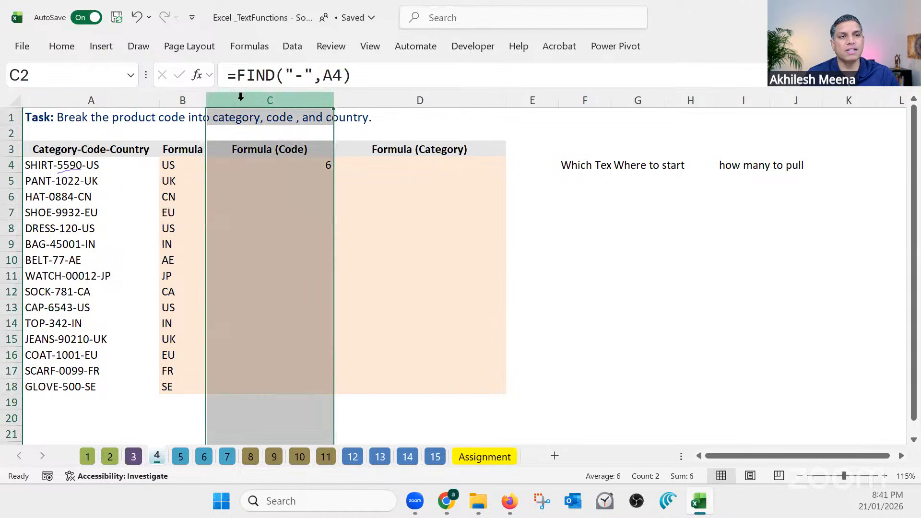
right_click(268, 98)
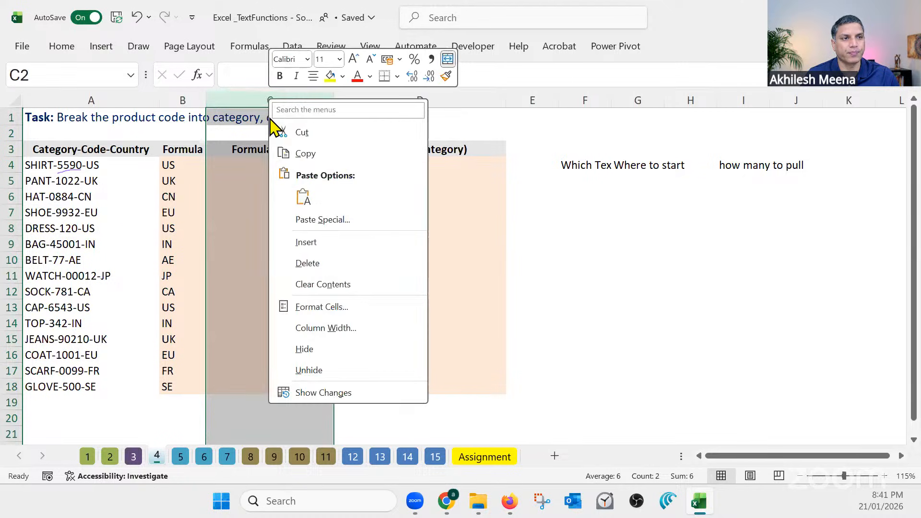
click(306, 243)
drag(252, 97, 282, 97)
drag(205, 98, 228, 99)
double_click(13, 205)
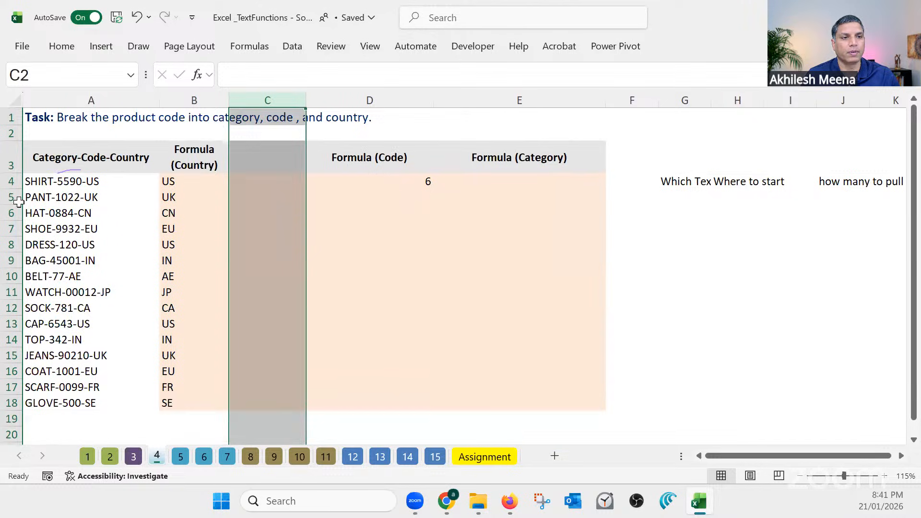
Enter "-" in quotation marks as the header of the new column in C3
click(270, 162)
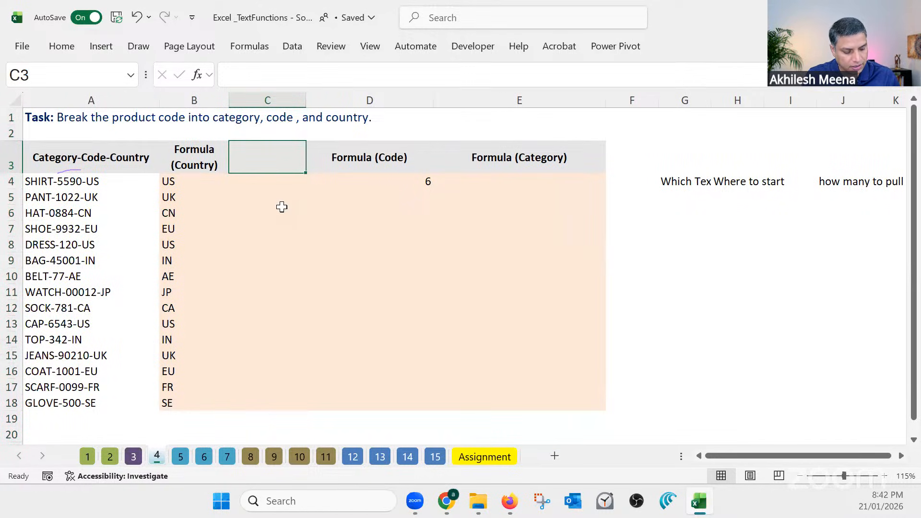
text("-")
key(Return)
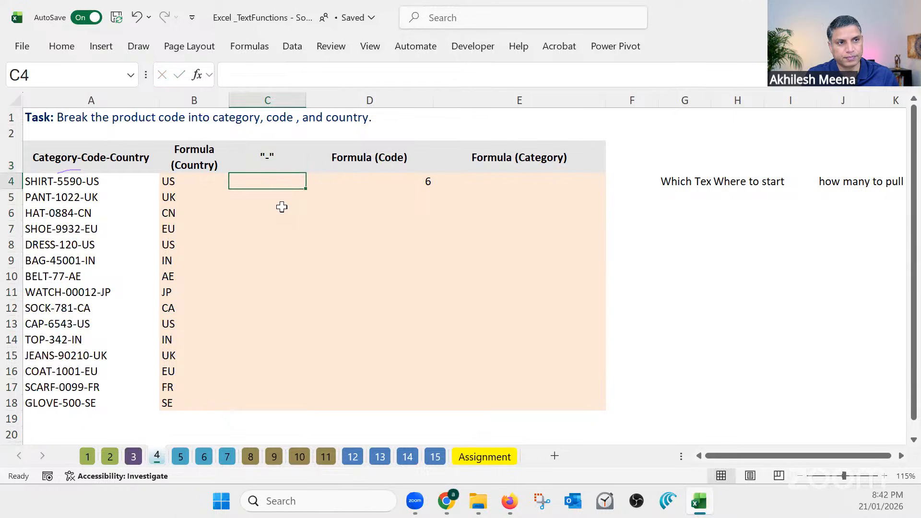
Clear the FIND formula from D4 and enter =FIND("-",A4) in C4 of the hyphen column instead
click(422, 181)
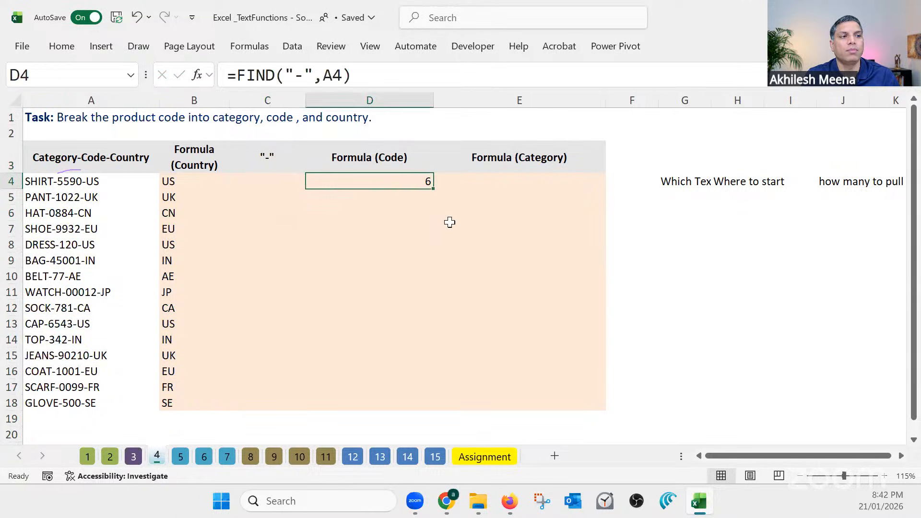
key(Delete)
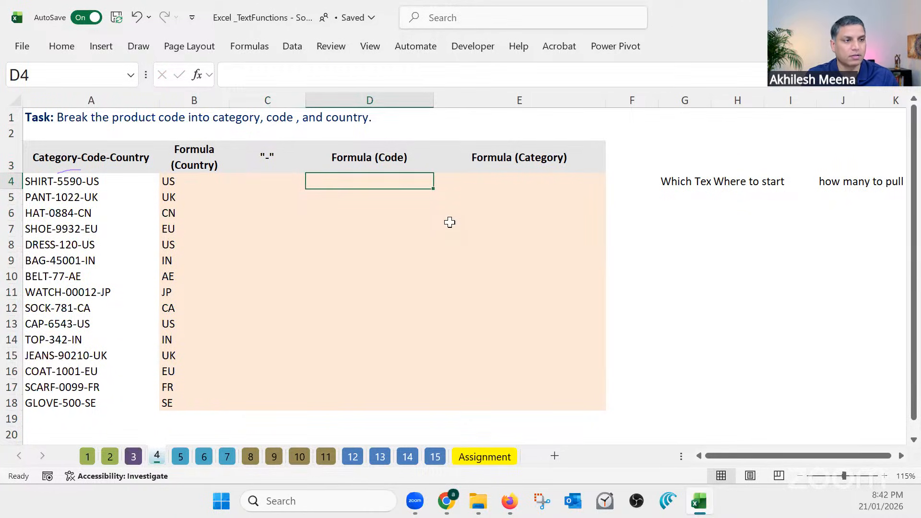
click(274, 180)
text(=find)
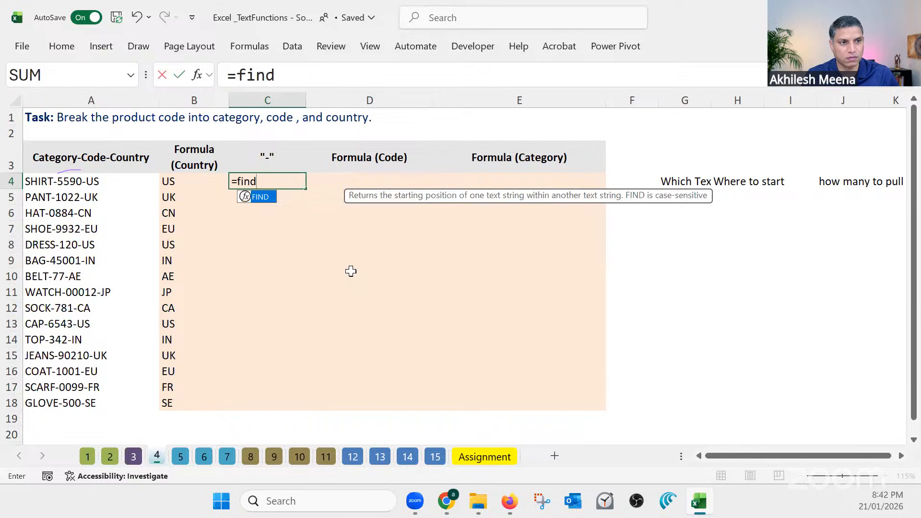
key(Tab)
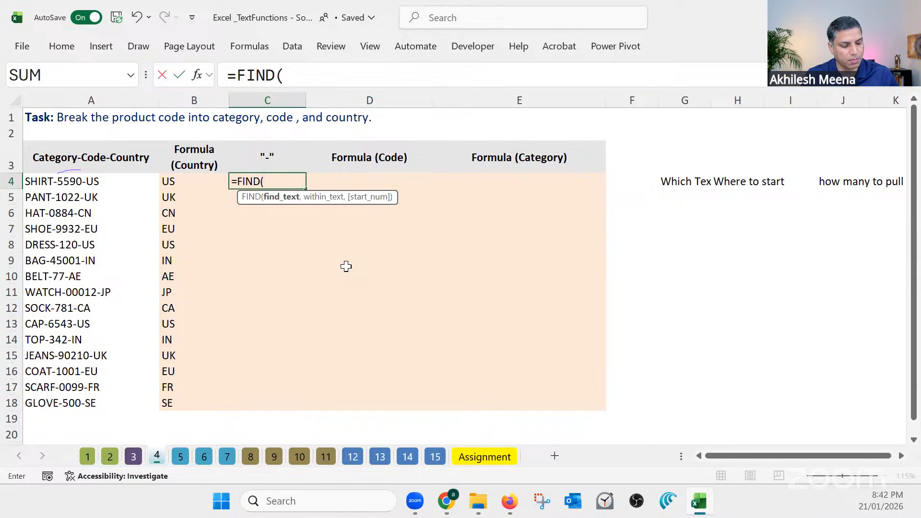
text("-")
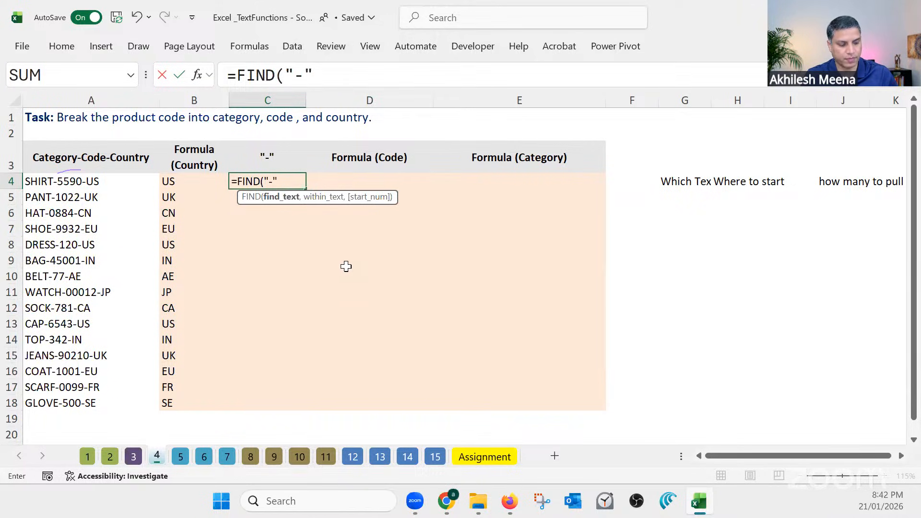
text(,)
click(69, 181)
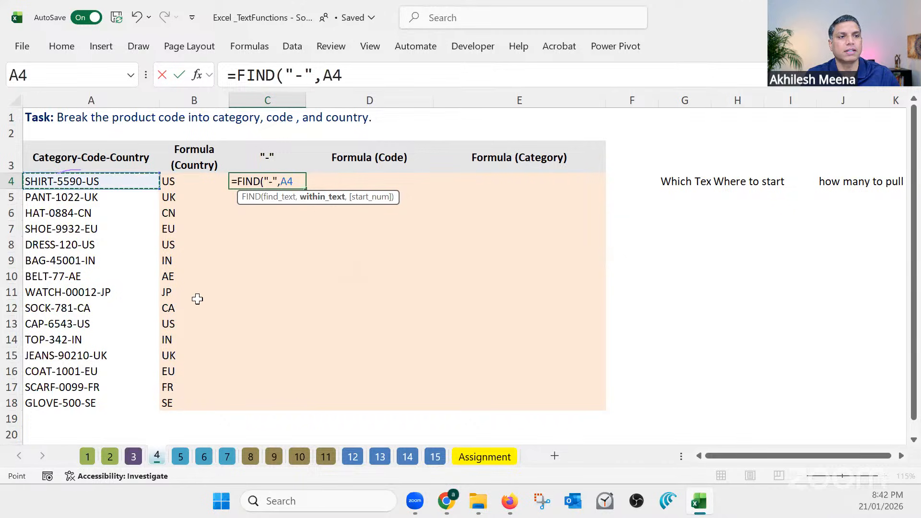
key(Return)
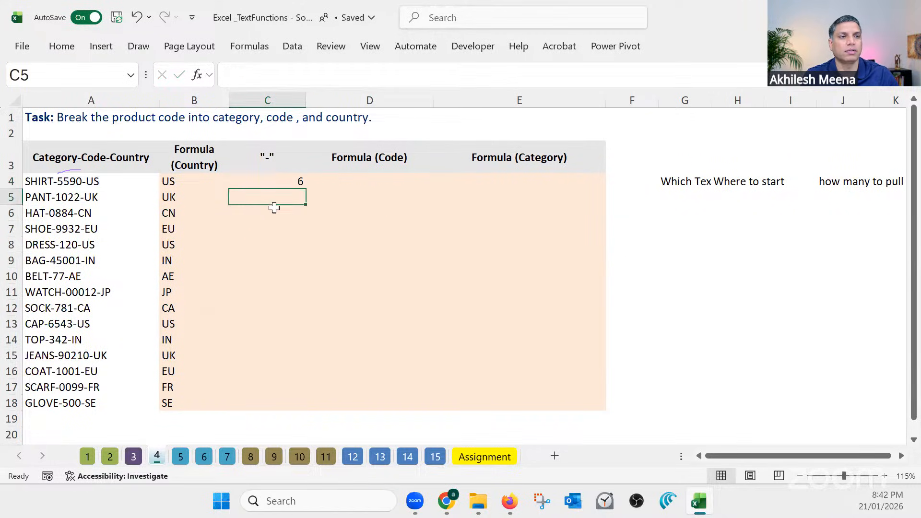
Fill C4's hyphen position formula down through C18 and narrow column C
click(291, 180)
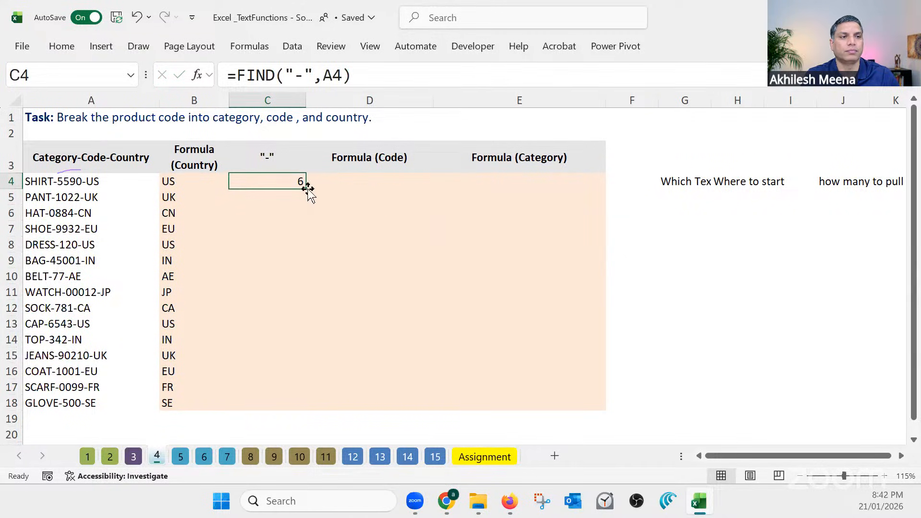
double_click(306, 189)
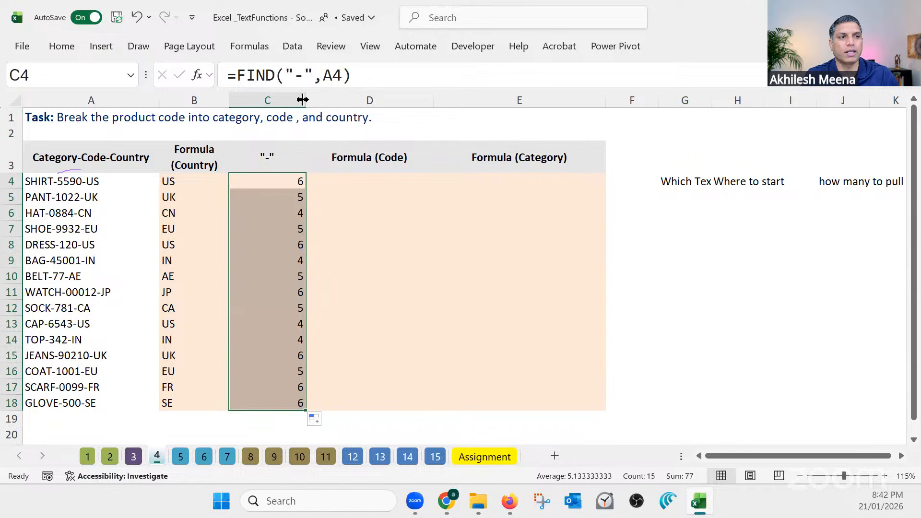
drag(304, 99, 272, 100)
click(252, 182)
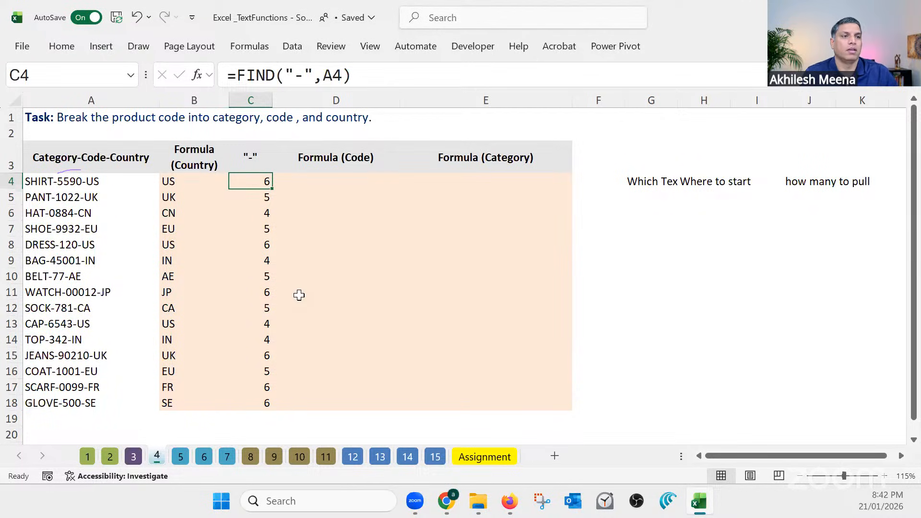
Enter =MID(A4,C4+1,4) in D4 to extract the first product's code from just after the hyphen
click(345, 180)
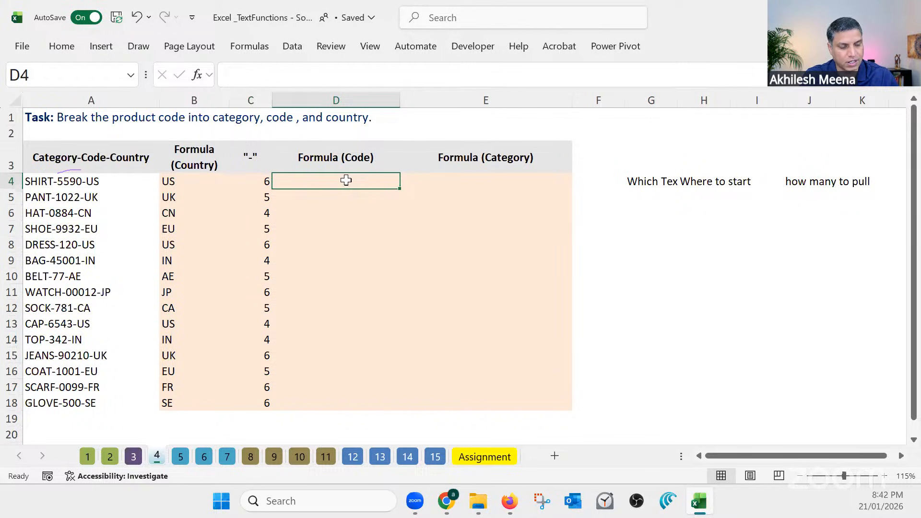
text(=mid)
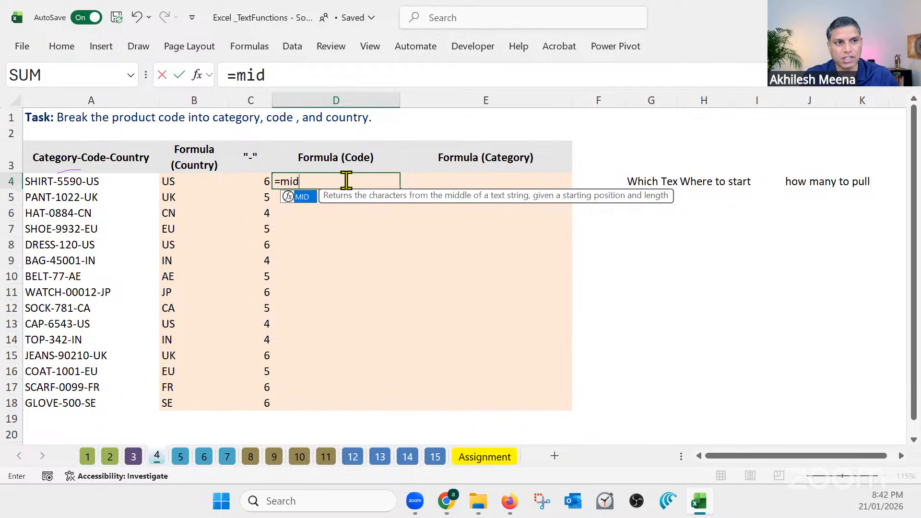
key(Tab)
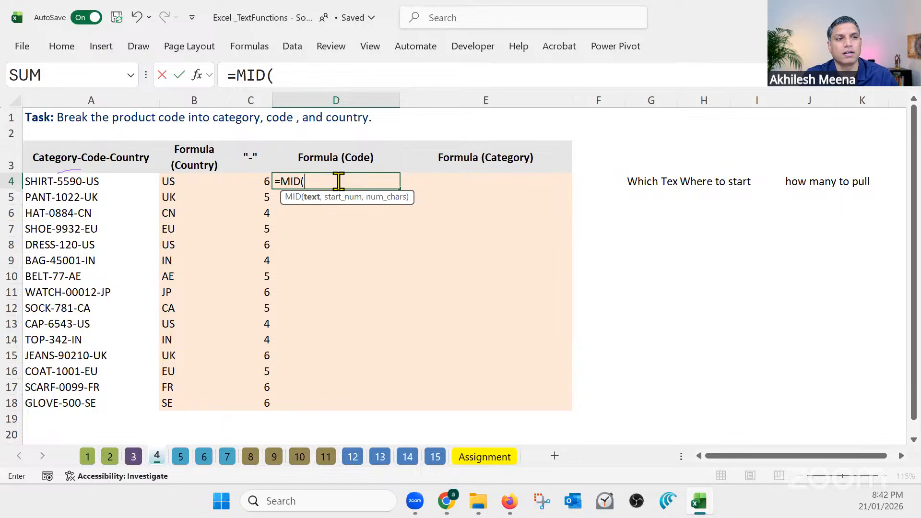
click(100, 181)
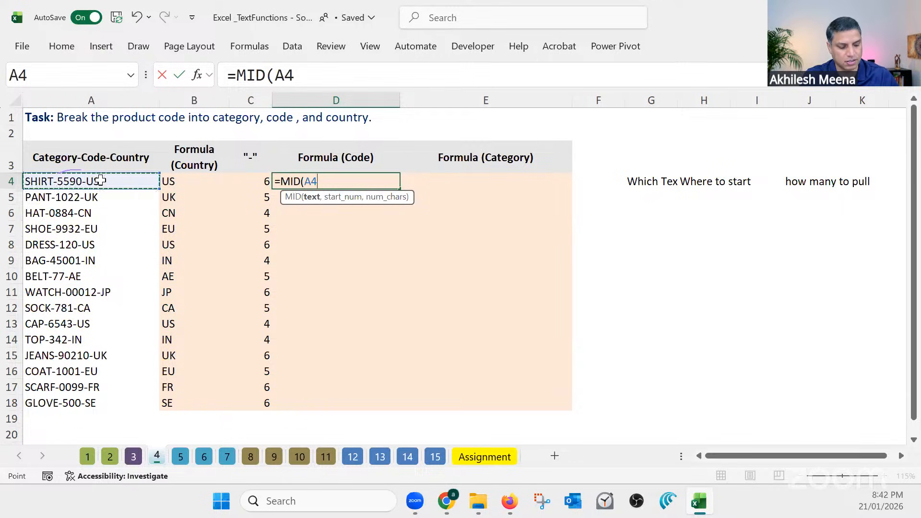
text(,)
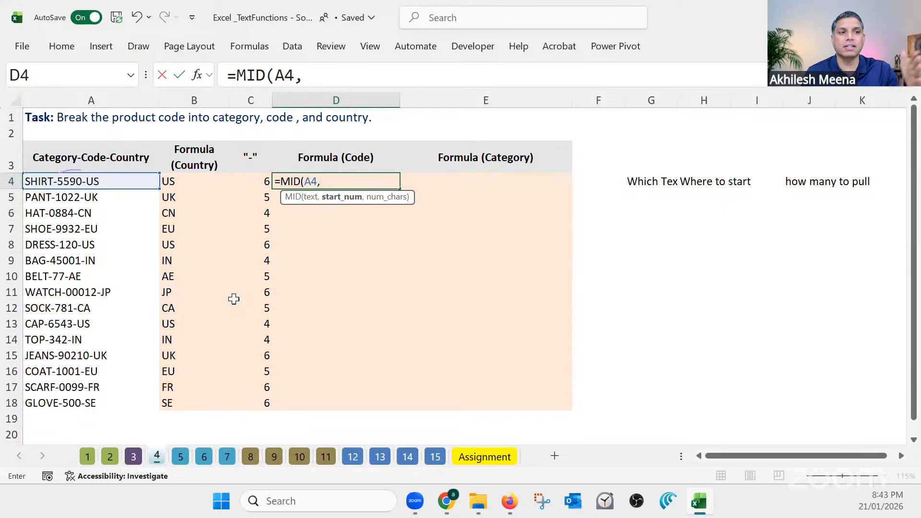
click(257, 182)
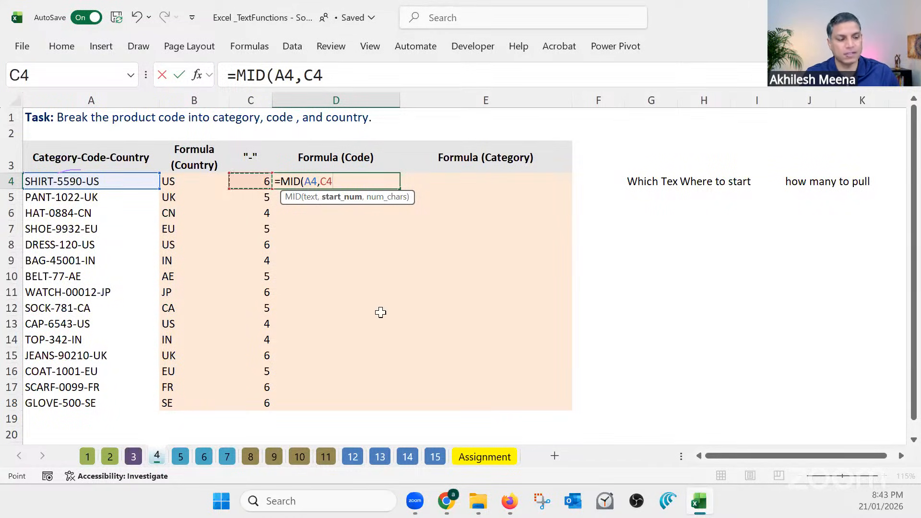
text(+1)
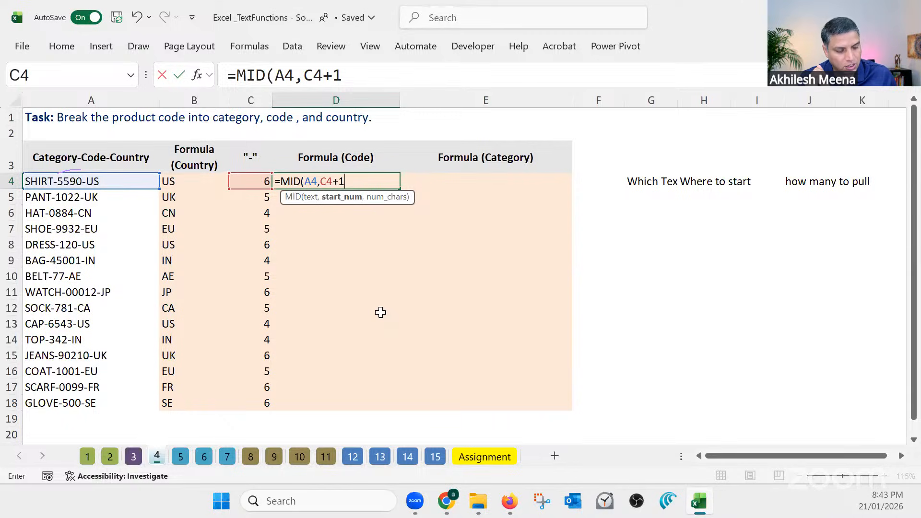
text(,)
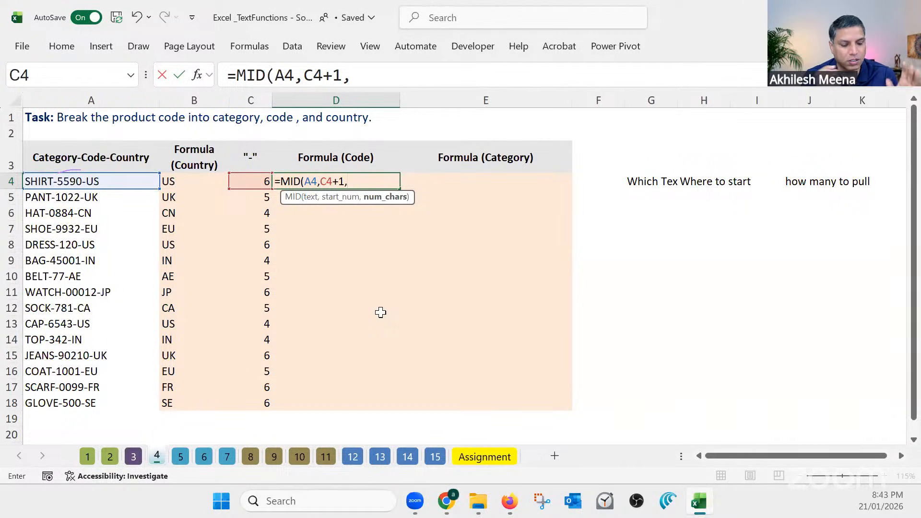
text(4)
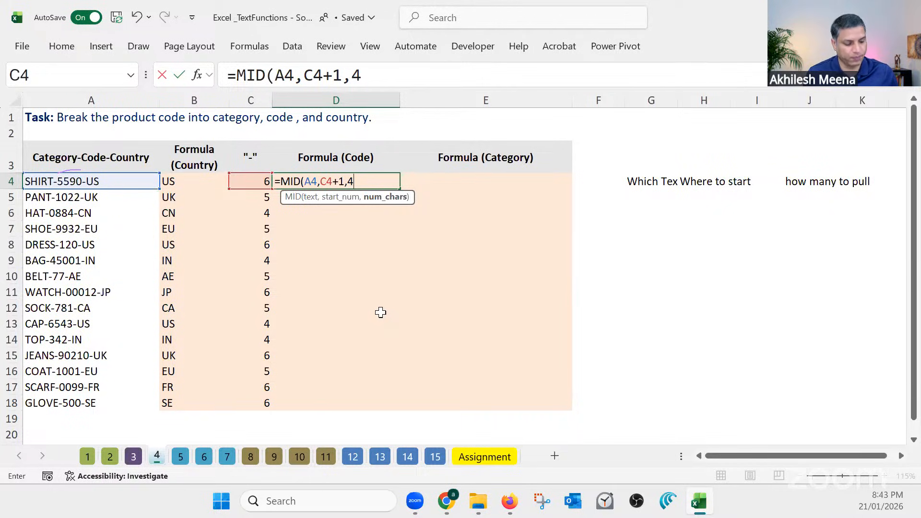
key(Return)
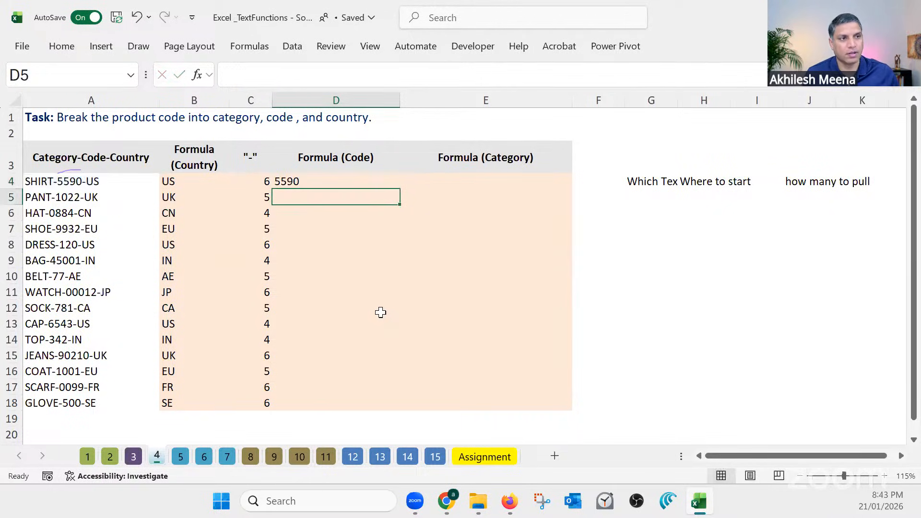
click(301, 181)
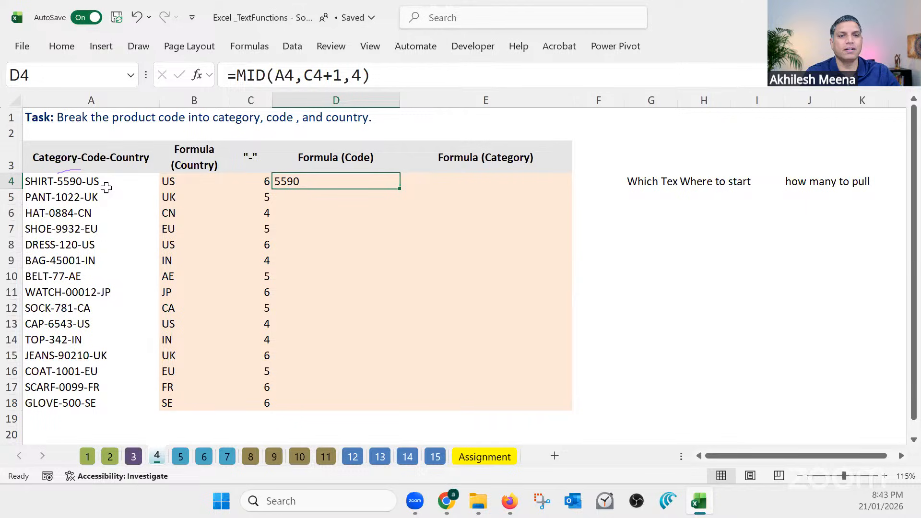
drag(106, 187, 103, 230)
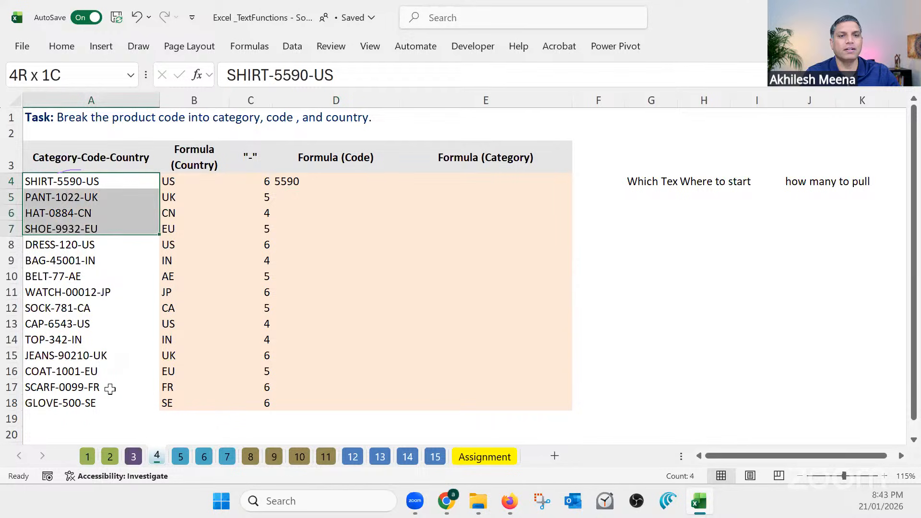
drag(110, 389, 110, 402)
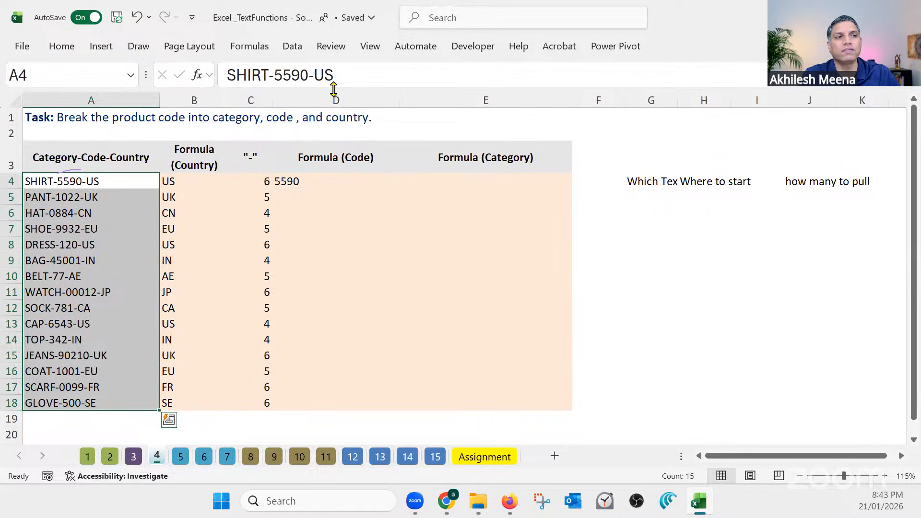
key(Right)
key(Right)
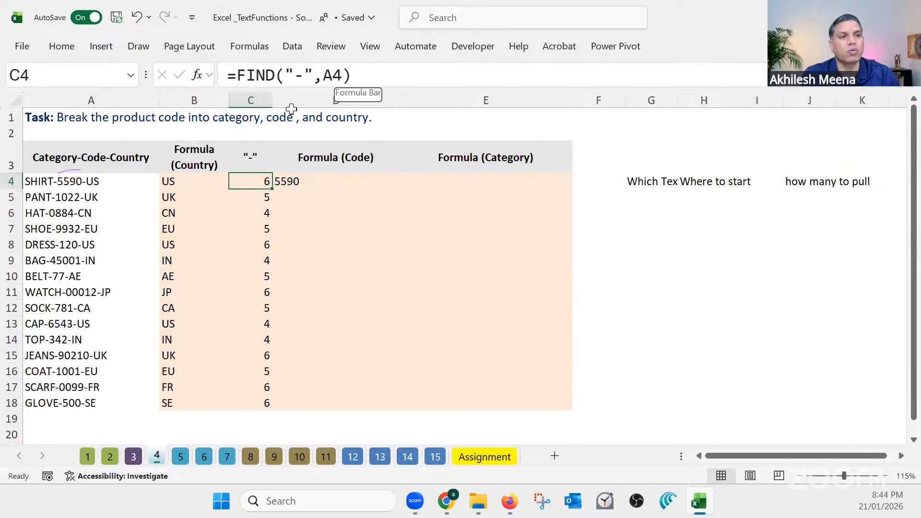
Insert a blank column between the hyphen position column and Formula (Code)
click(293, 162)
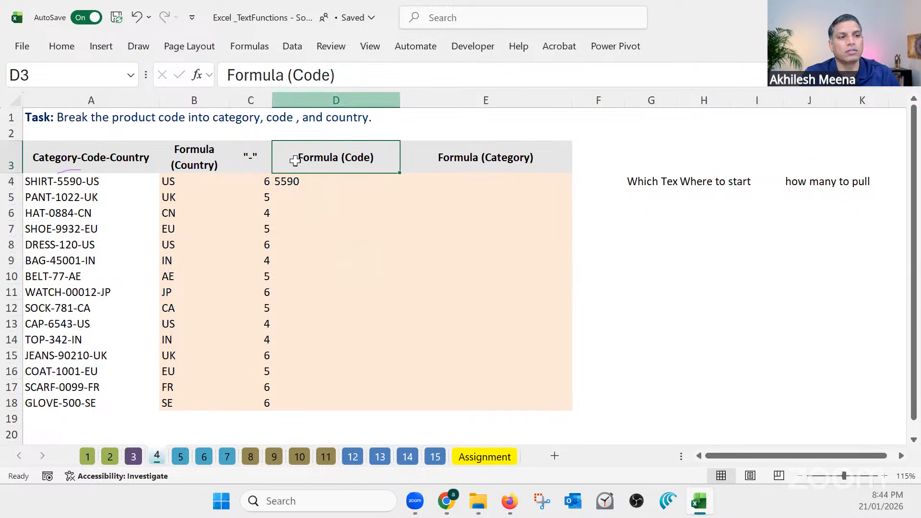
right_click(295, 101)
click(331, 244)
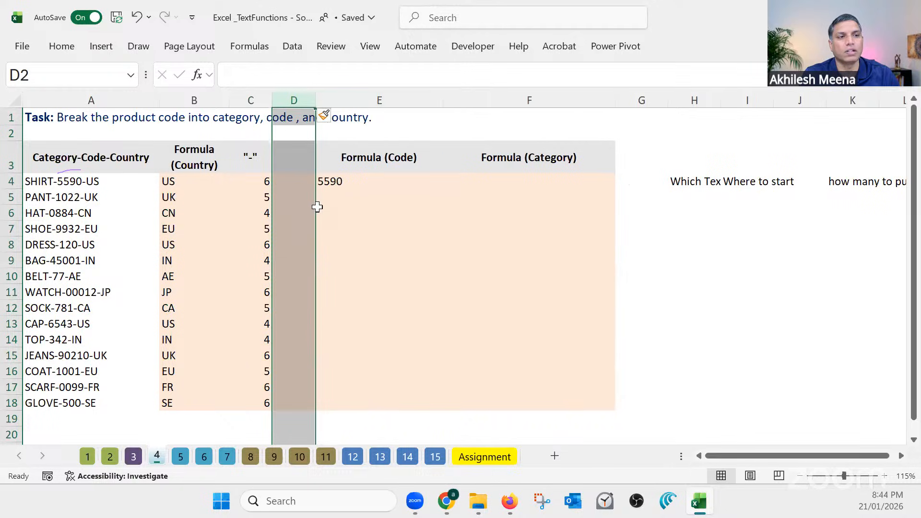
Enter 2nd "-" as the new column's header in D3 and widen column D
key(Down)
text(2)
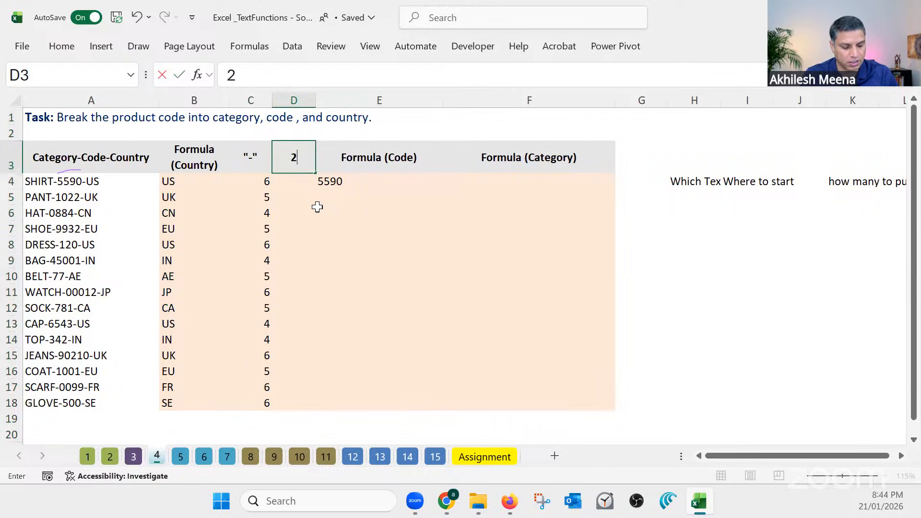
text(nd)
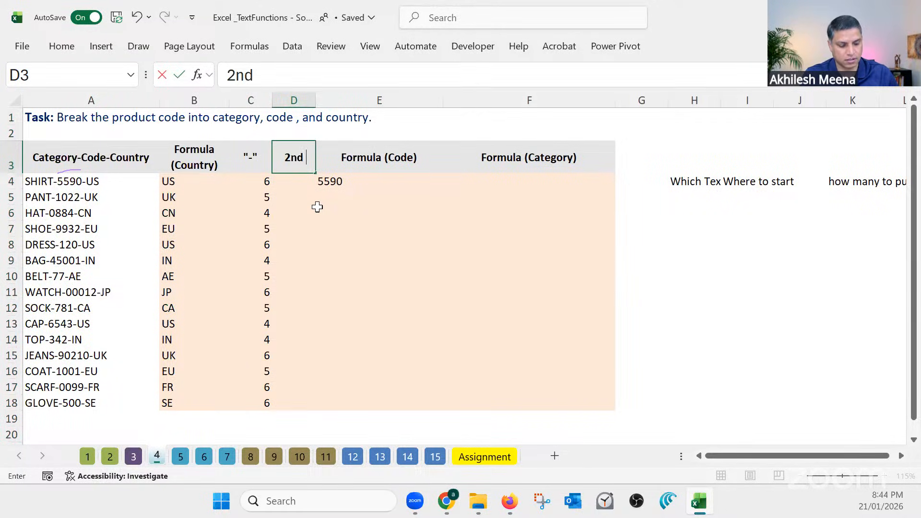
text( "-")
click(312, 186)
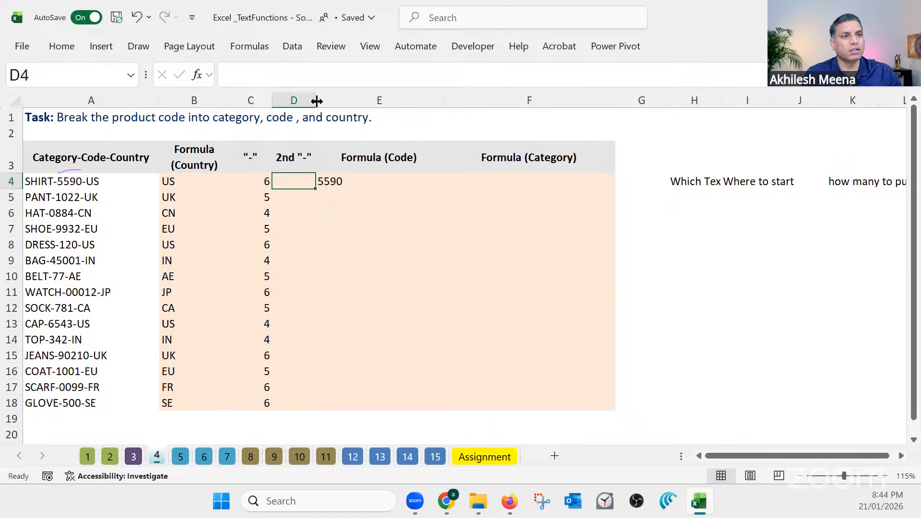
drag(315, 100, 343, 100)
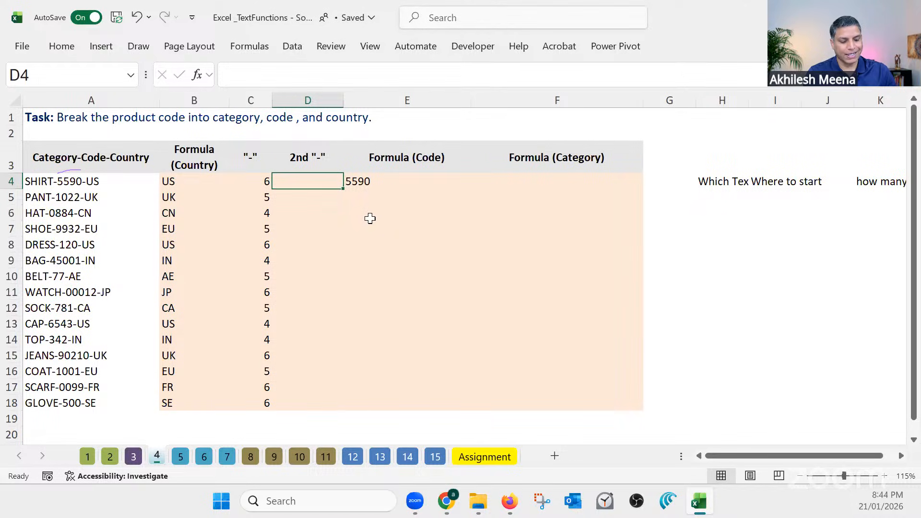
Enter =FIND("-",A4,C4+1) in D4 to locate the second hyphen, starting the search after the first one
text(=fin)
key(Tab)
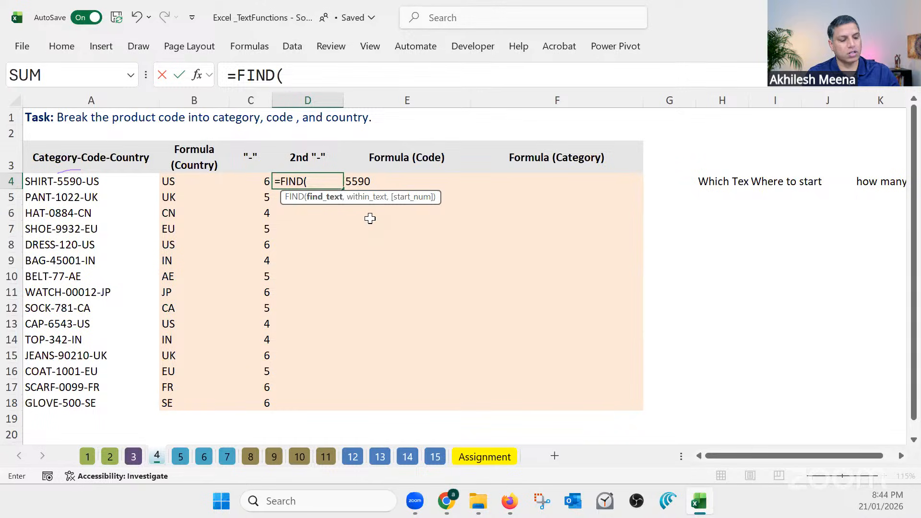
text("-)
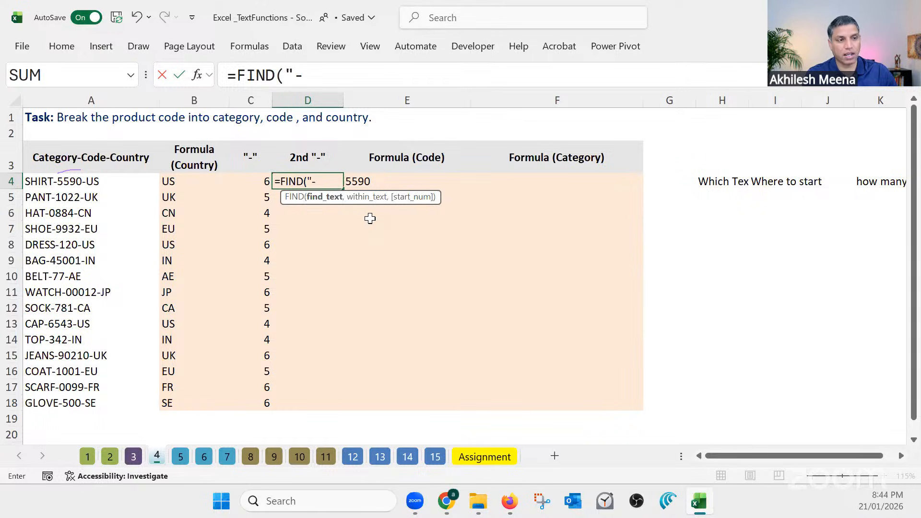
text(")
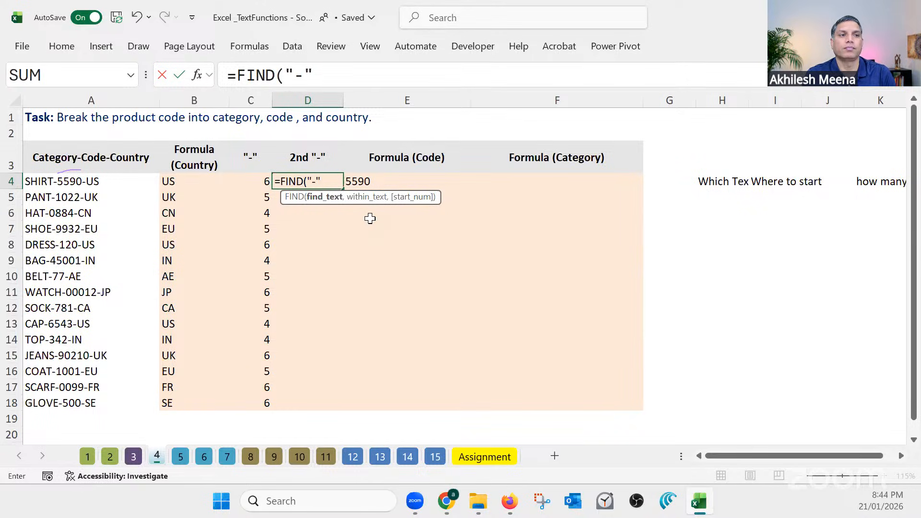
text(,)
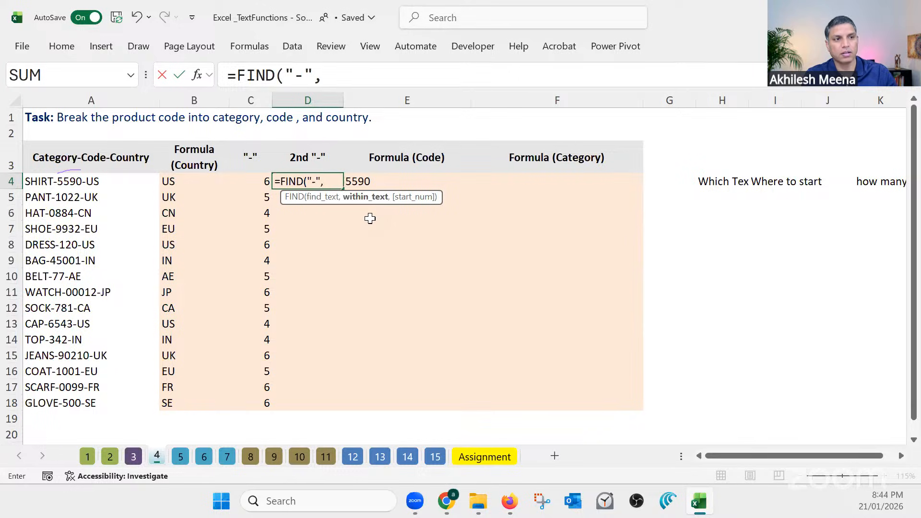
click(108, 180)
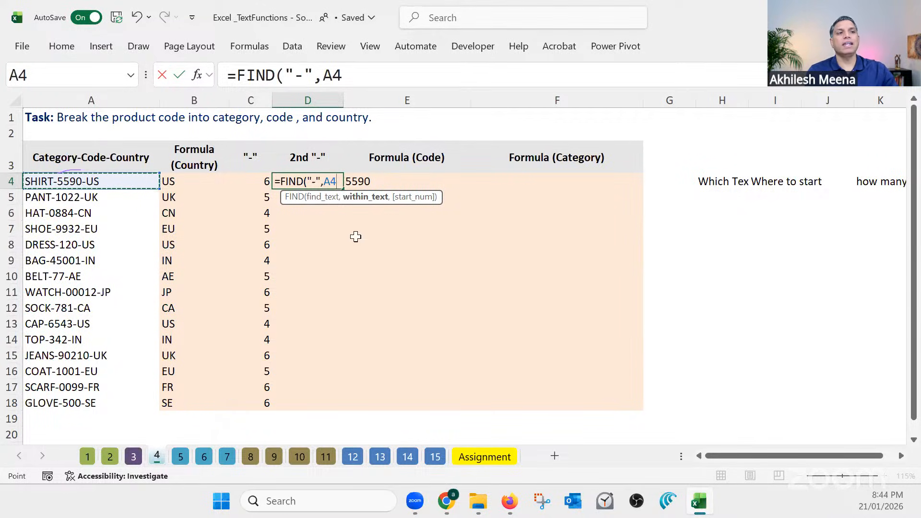
click(378, 71)
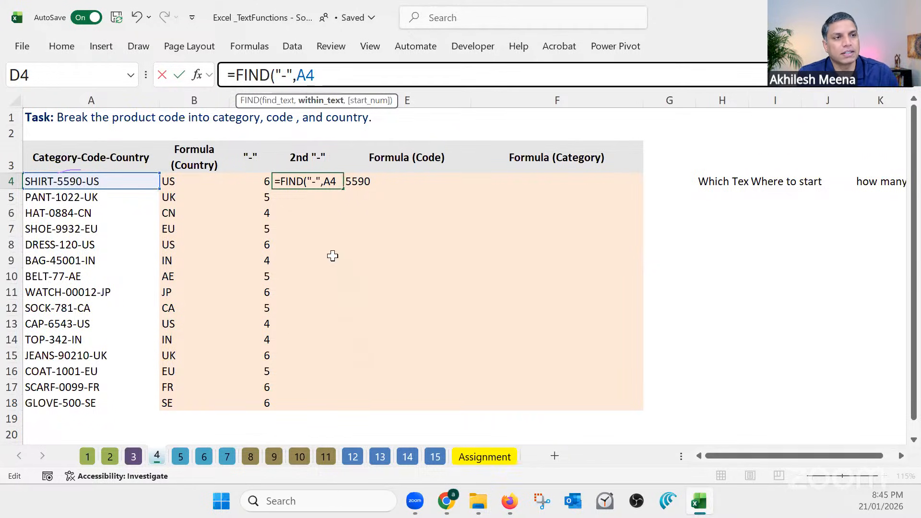
text(,)
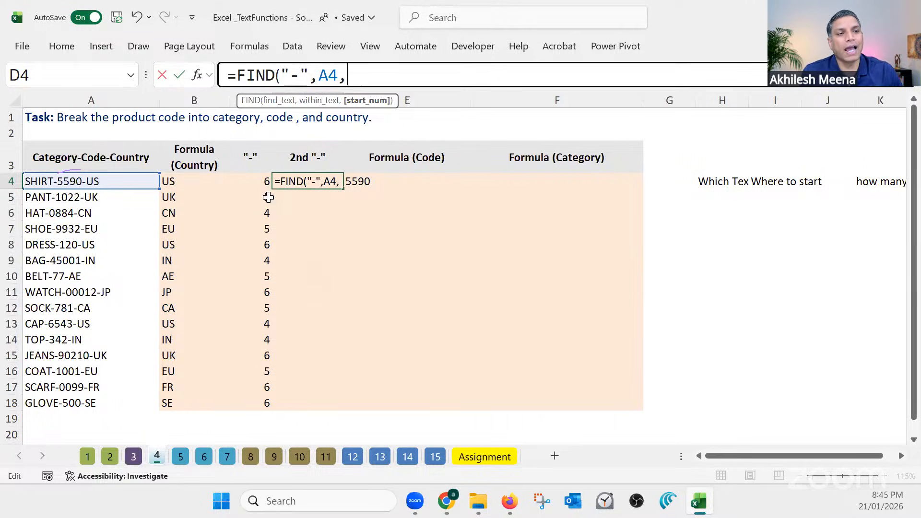
click(258, 182)
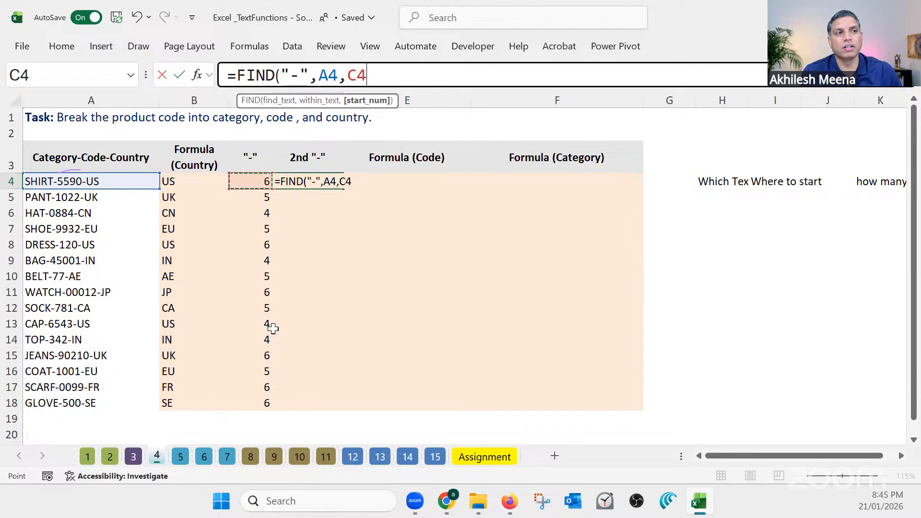
text(+1)
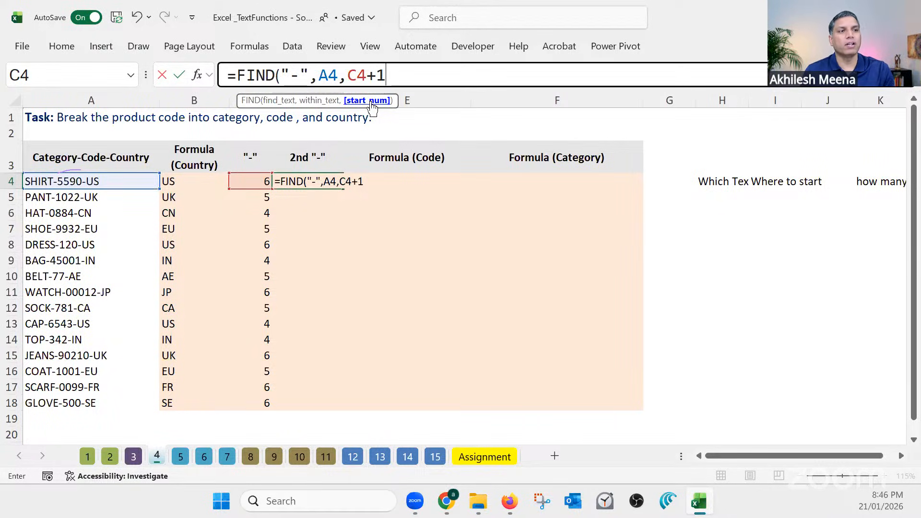
key(Return)
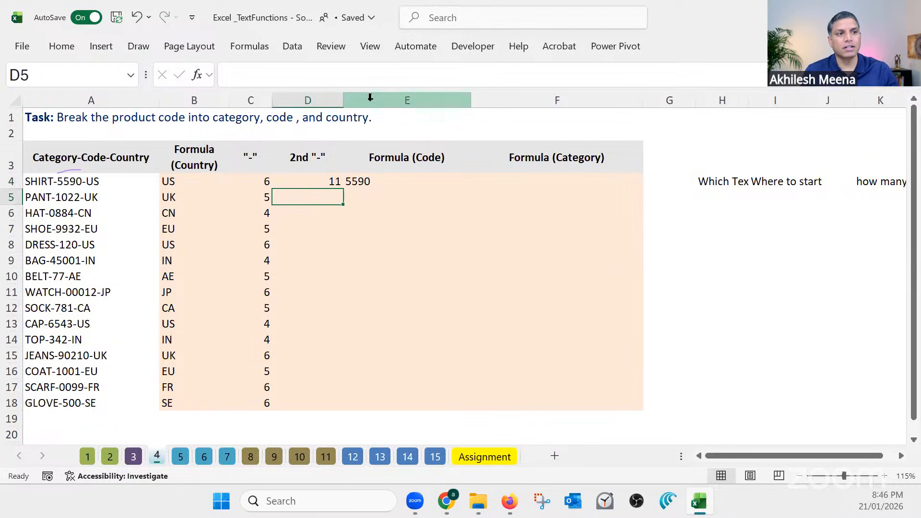
Remove the start position argument from D4's formula so it reads =FIND("-",A4)
click(331, 181)
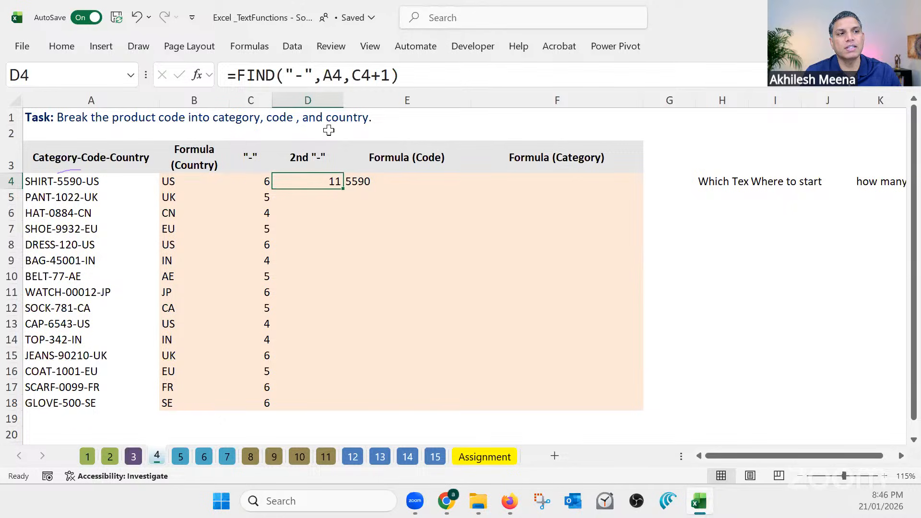
click(363, 75)
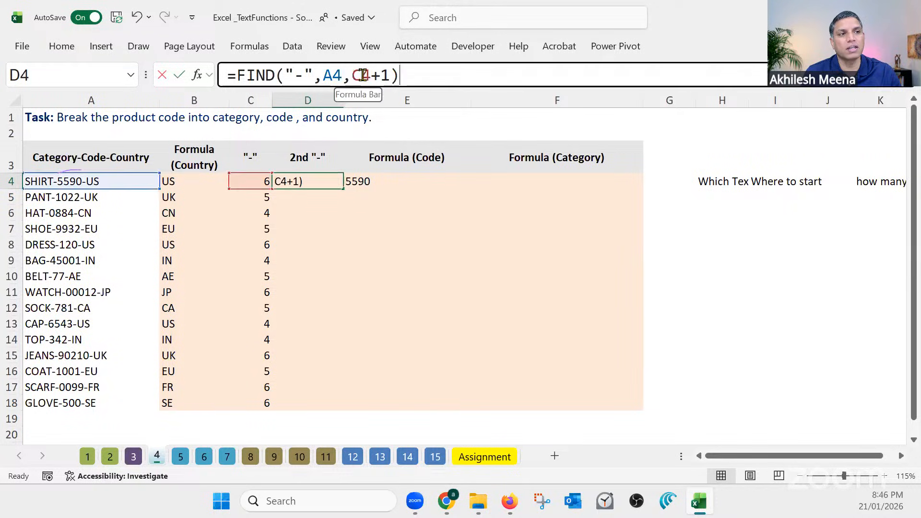
drag(341, 75, 390, 75)
key(Delete)
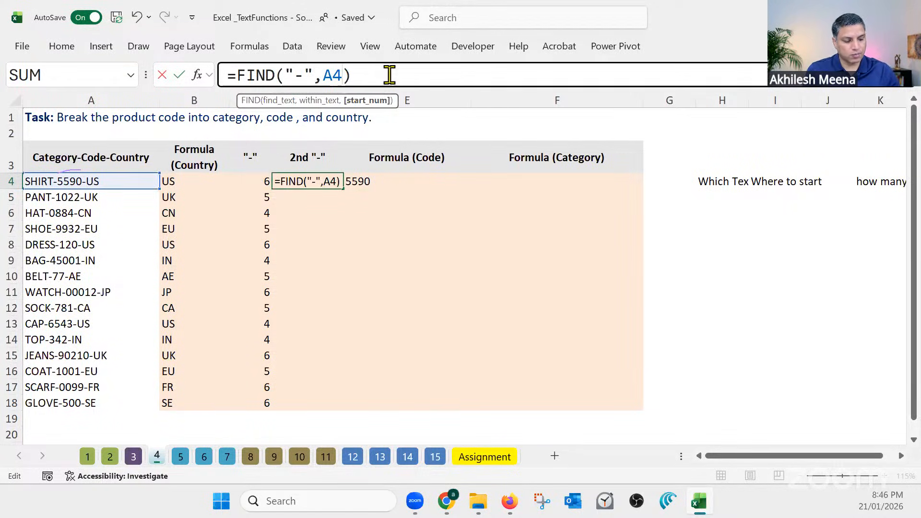
key(Return)
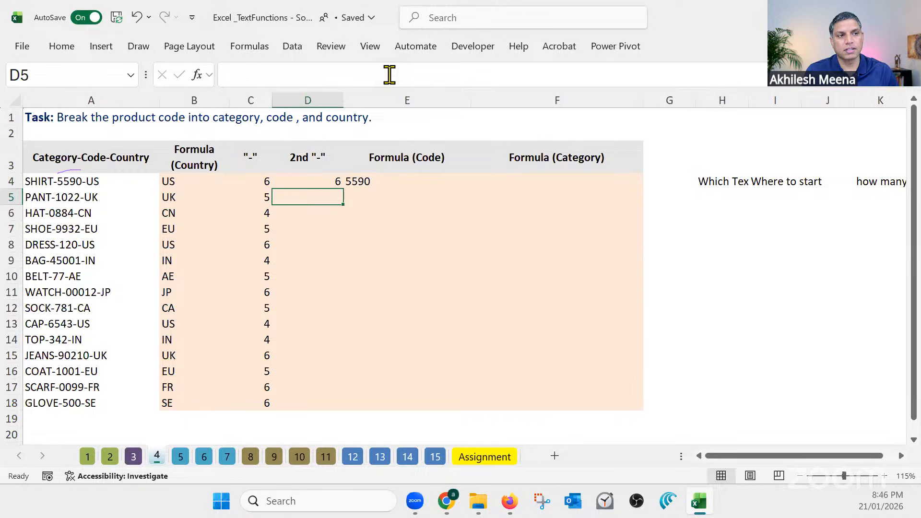
click(326, 182)
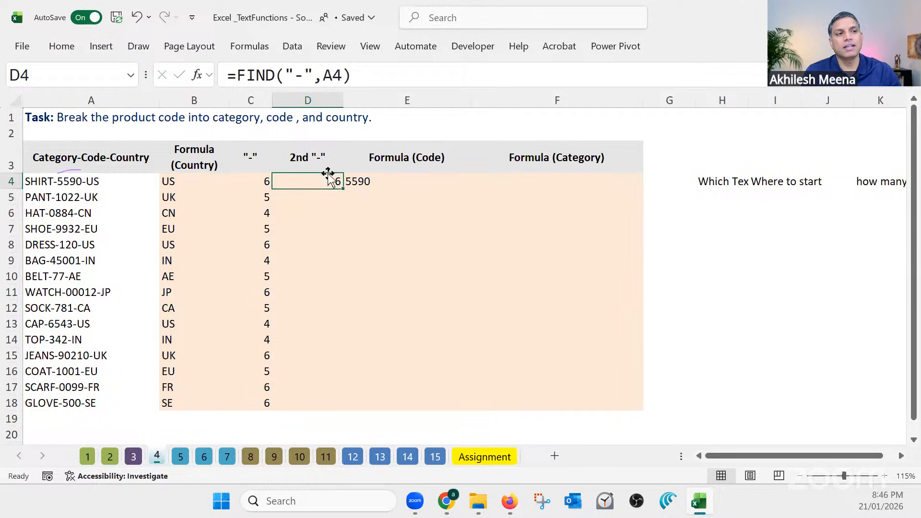
Add C4+1 as the start position in D4 so it reads =FIND("-",A4,C4+1), and fill the formula down to D18
click(345, 76)
text(,C4+1)
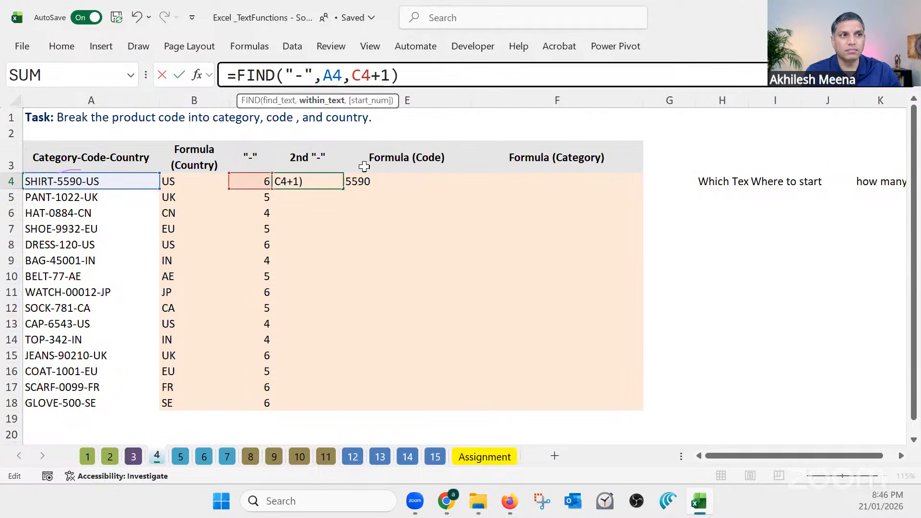
drag(354, 74, 352, 75)
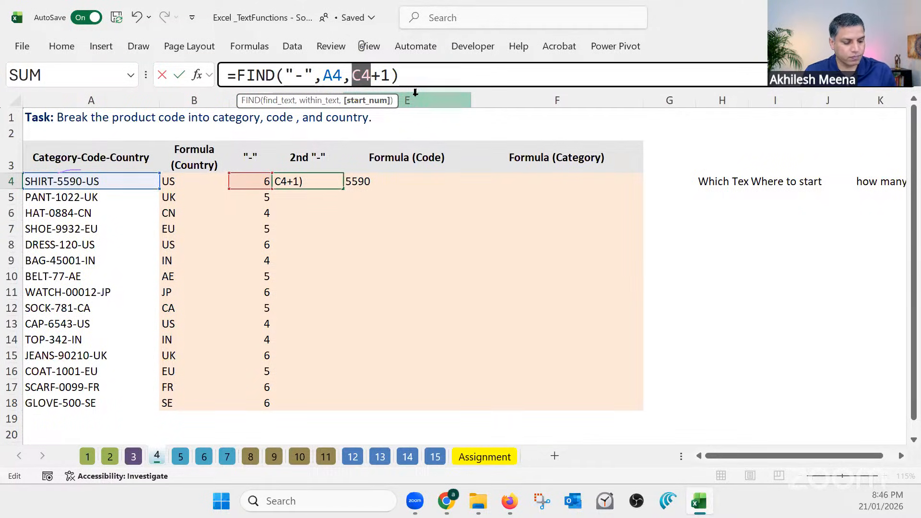
key(Return)
click(331, 178)
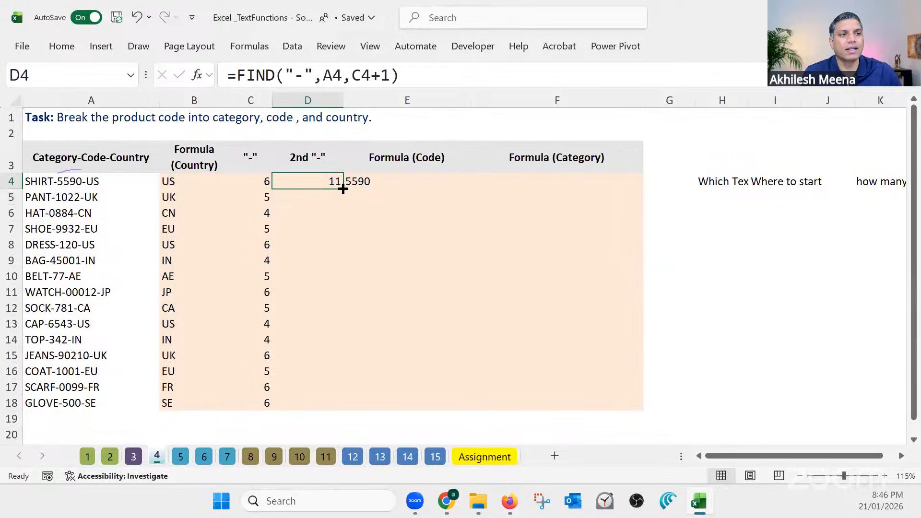
double_click(343, 189)
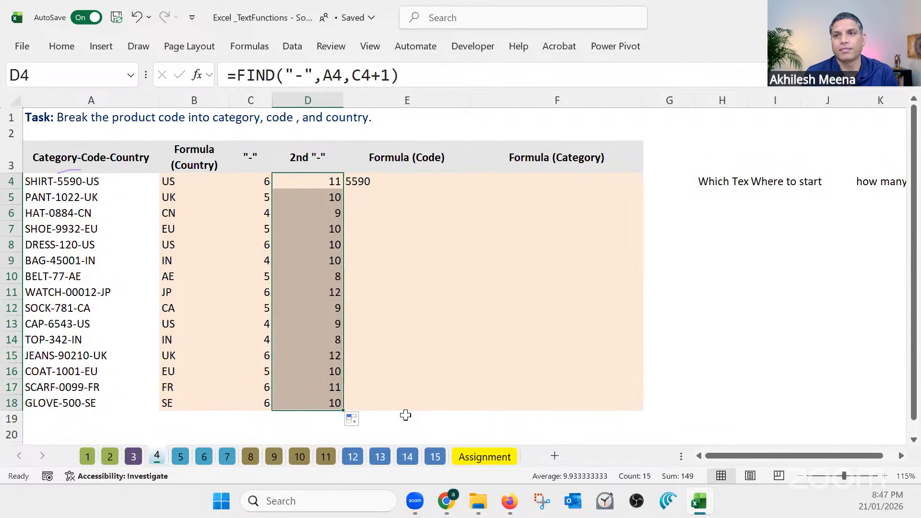
Replace the fixed character count in E4's MID formula with D4-C4 so it reads =MID(A4,C4+1,D4-C4)
click(356, 181)
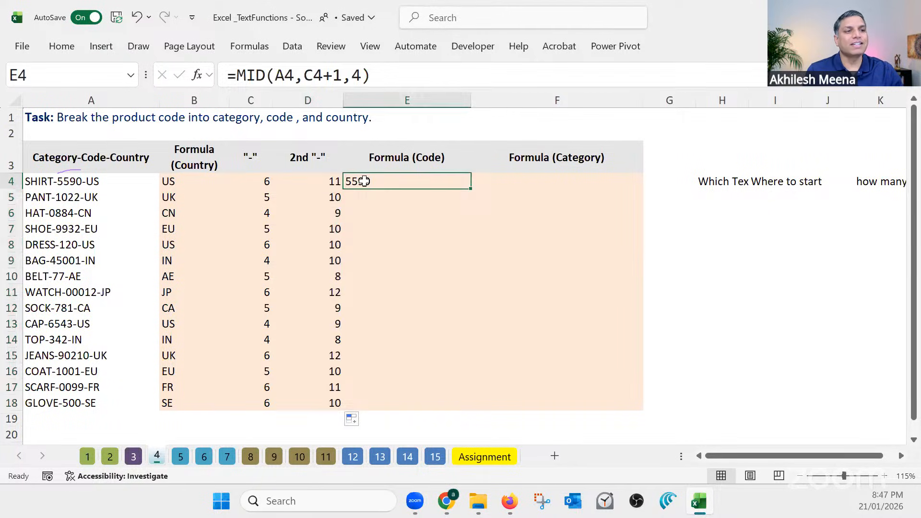
double_click(354, 75)
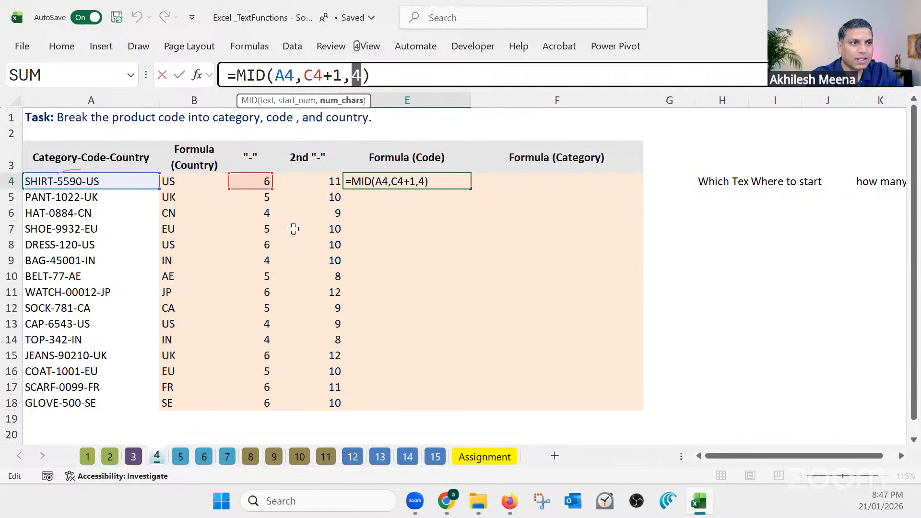
key(BackSpace)
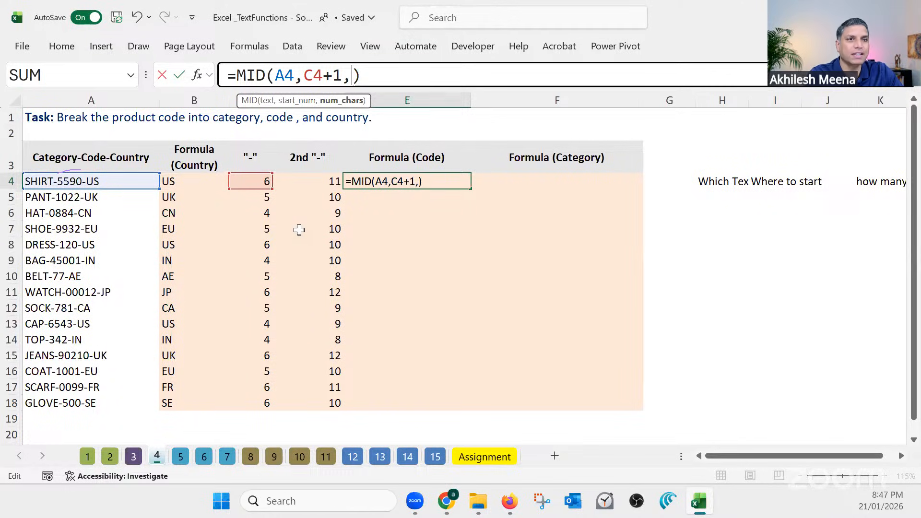
click(317, 182)
text(-)
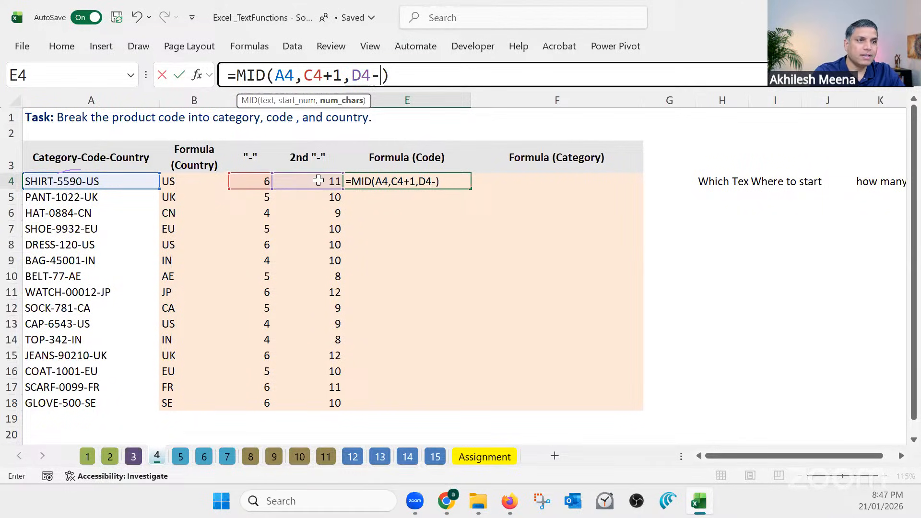
click(259, 180)
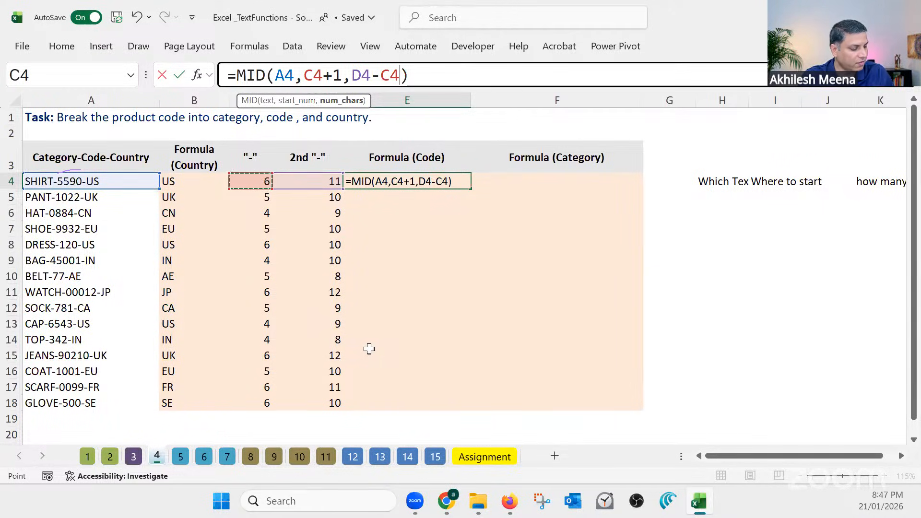
key(Return)
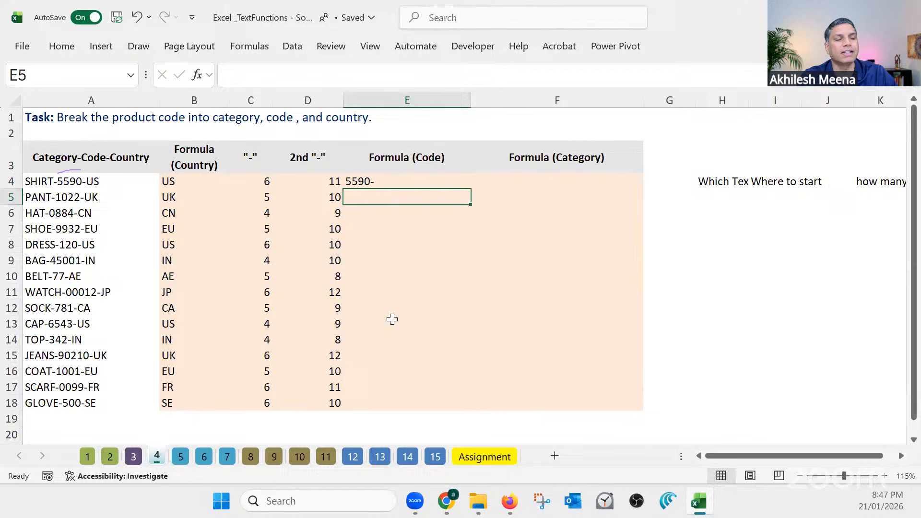
Extend E4's character count by -1 so it reads =MID(A4,C4+1,D4-C4-1), and fill the formula down to E18
click(373, 182)
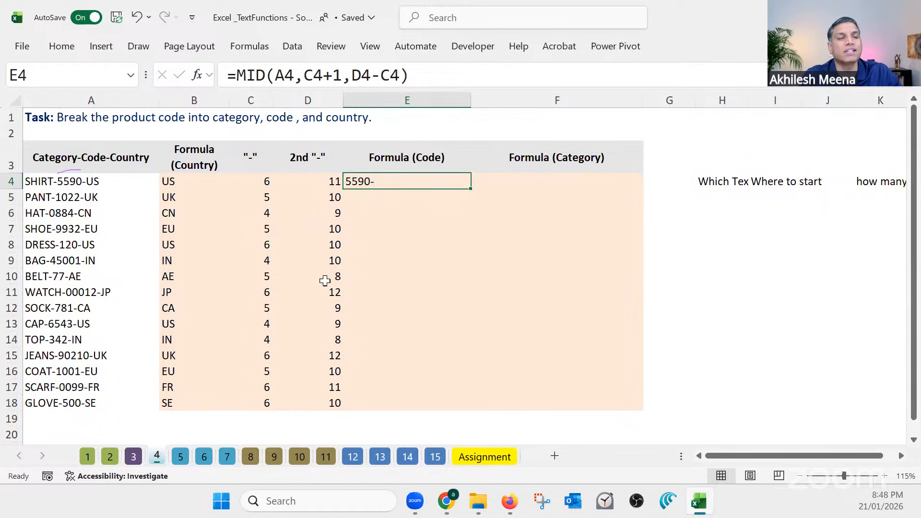
click(73, 181)
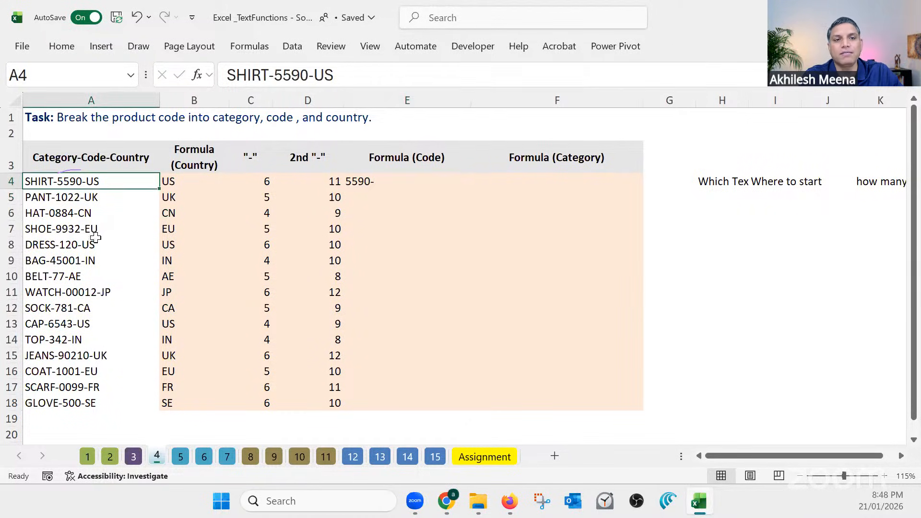
double_click(89, 182)
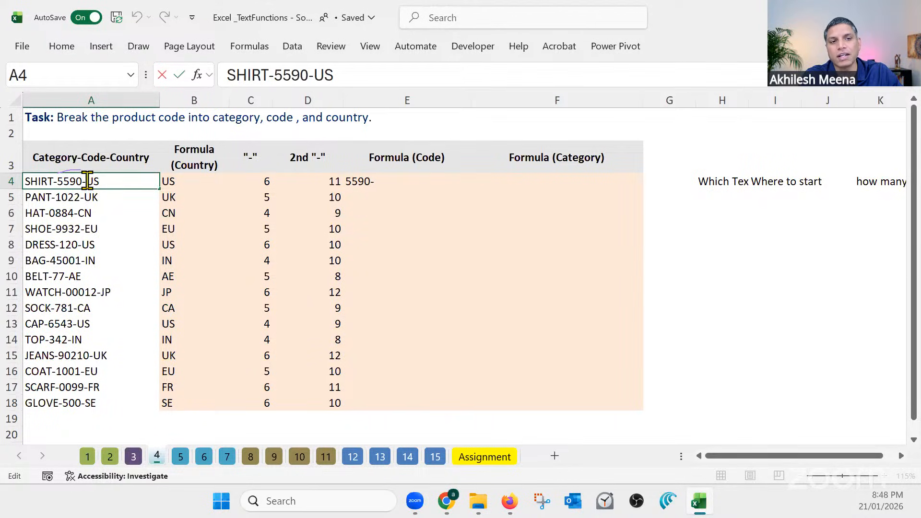
drag(91, 181, 58, 181)
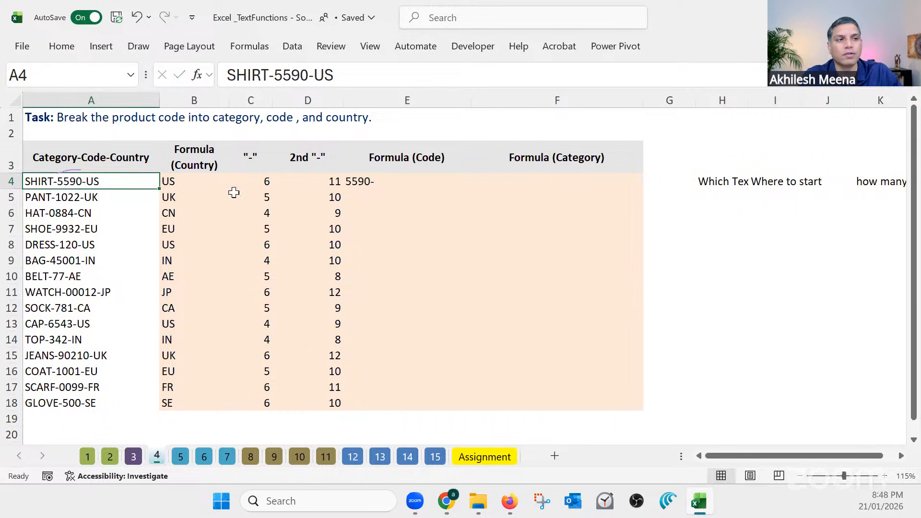
click(370, 181)
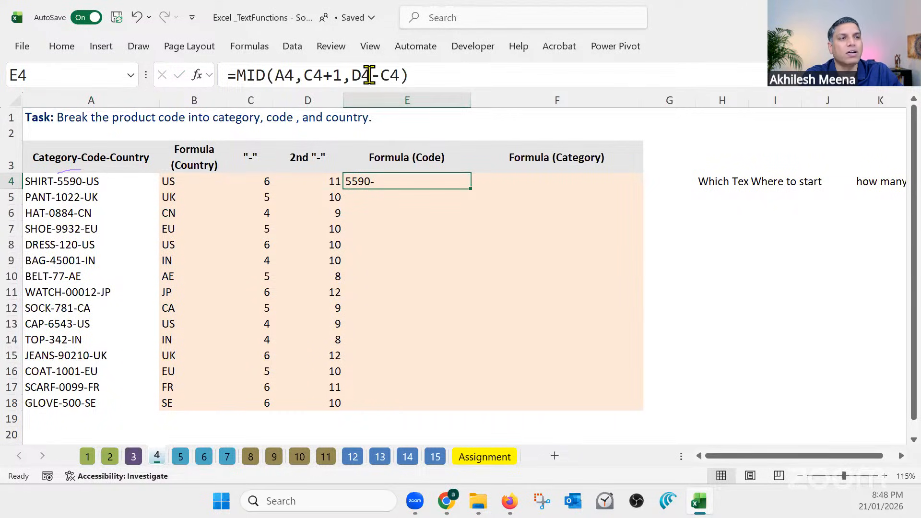
click(398, 76)
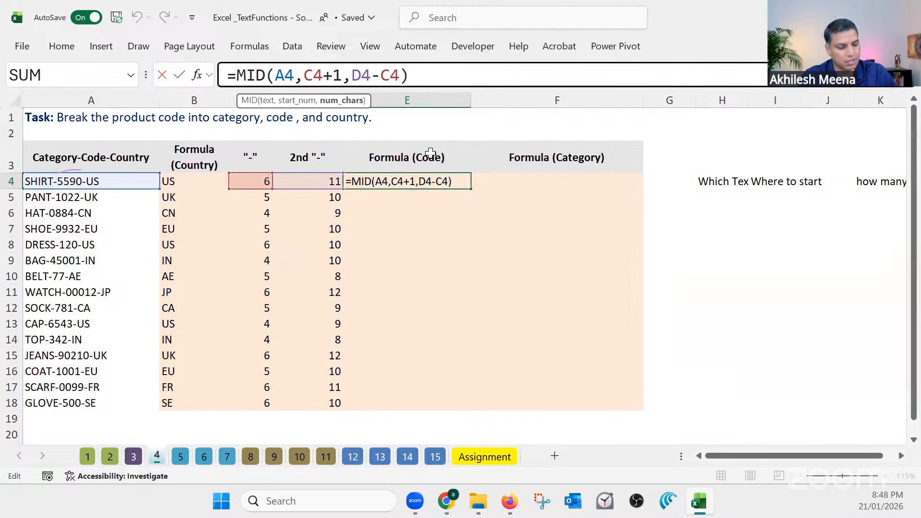
text(-1)
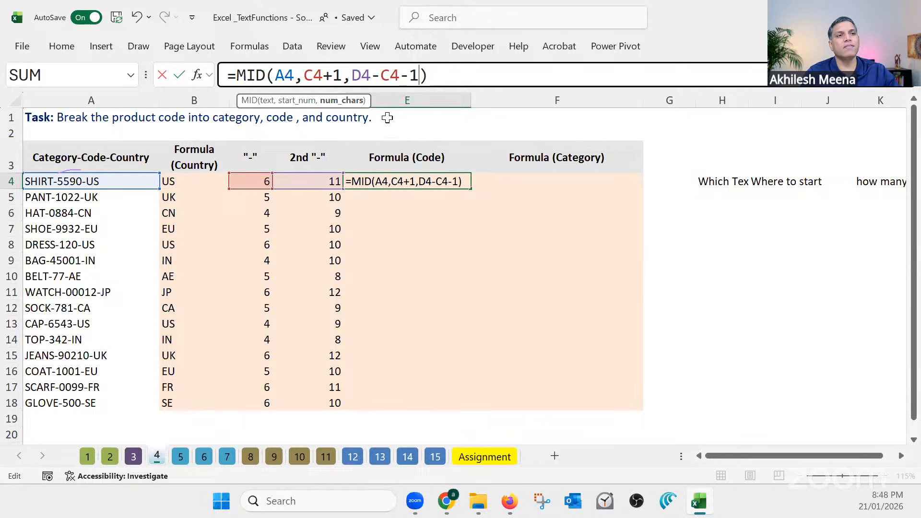
drag(294, 75, 417, 74)
click(365, 75)
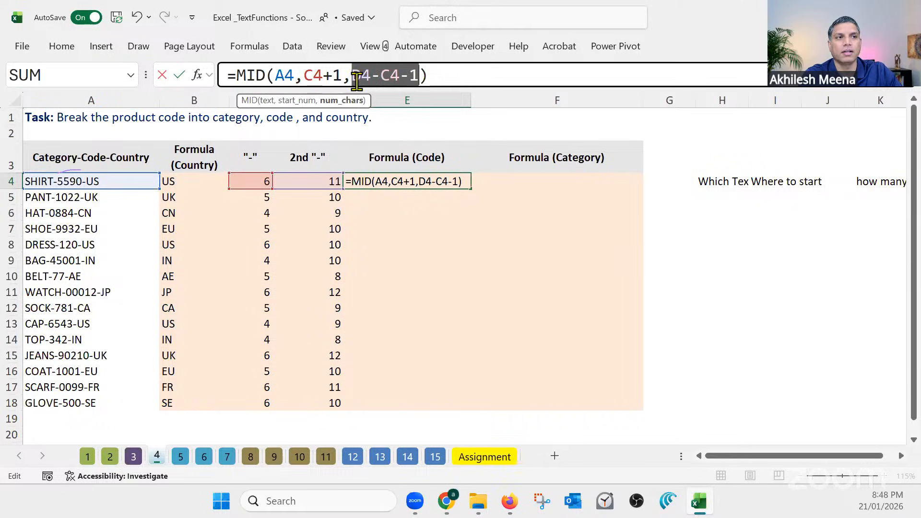
drag(342, 75, 303, 75)
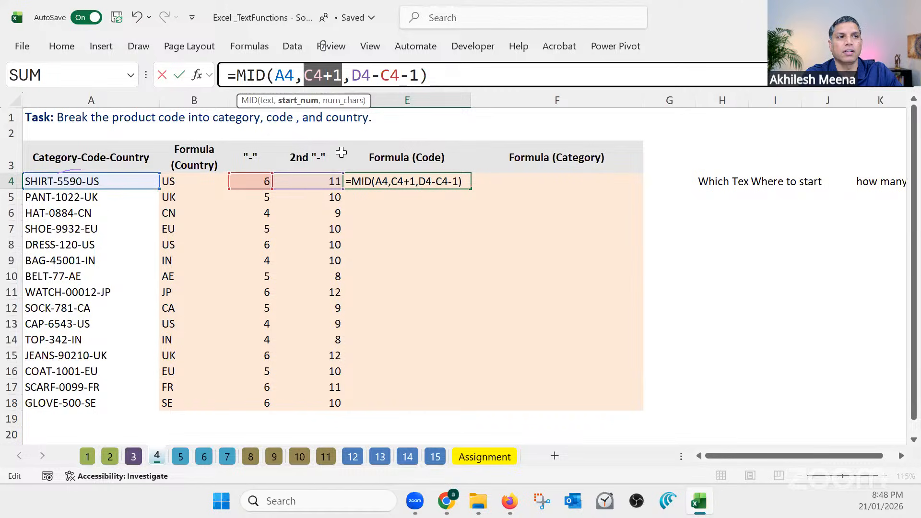
drag(418, 75, 352, 74)
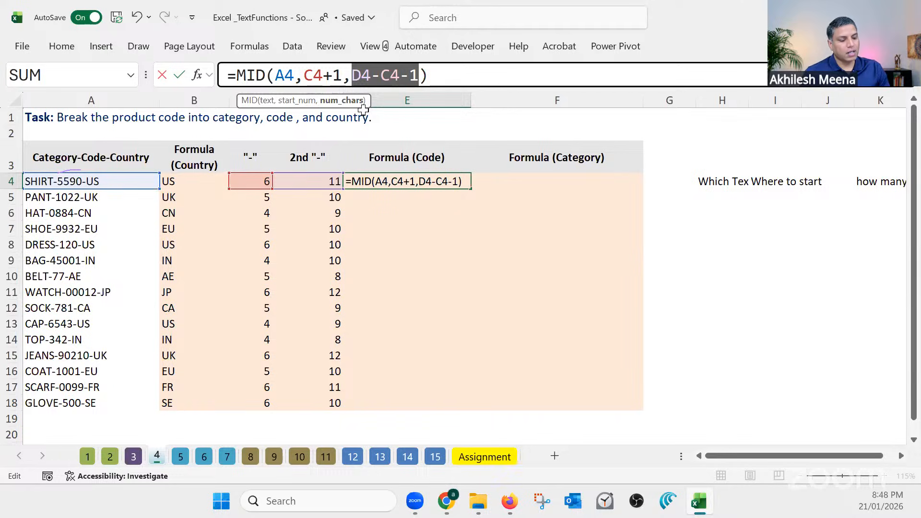
key(Return)
click(421, 177)
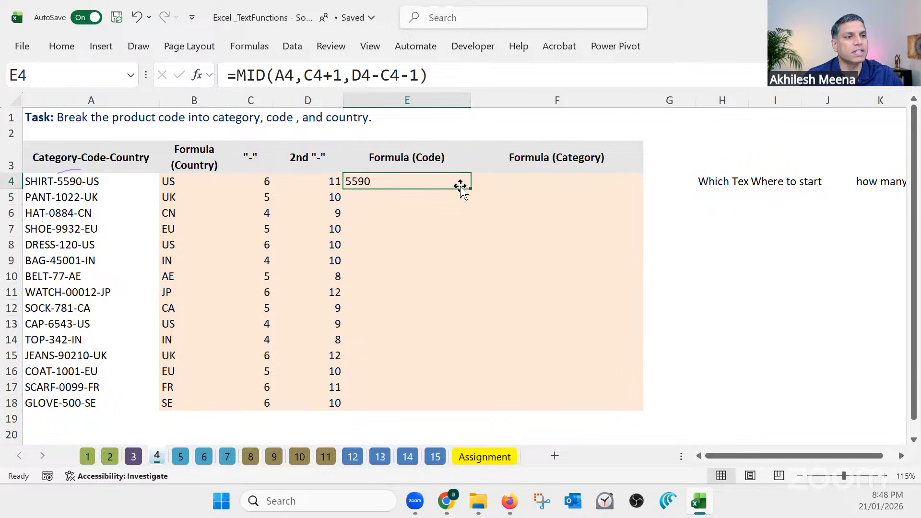
double_click(471, 189)
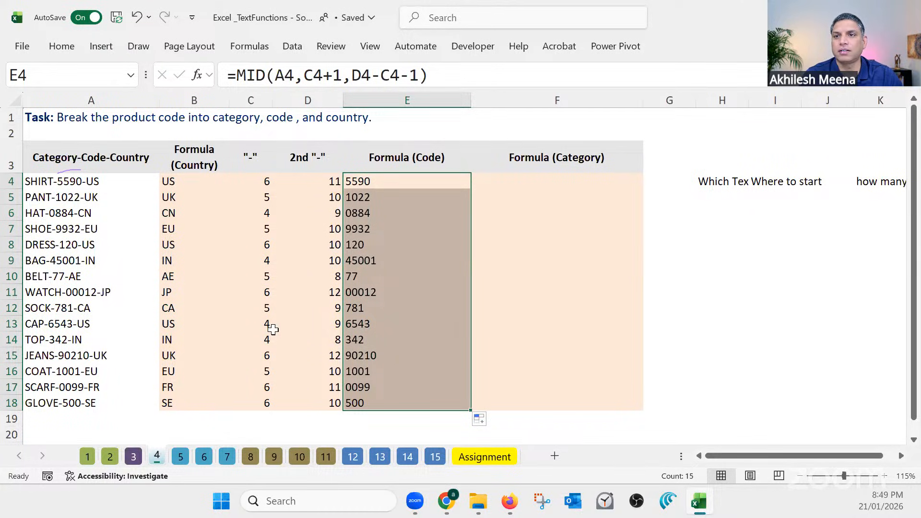
Examine the FIND formulas in D4 and C4 and mark both hyphens of A4's product code with the annotation pen
click(326, 181)
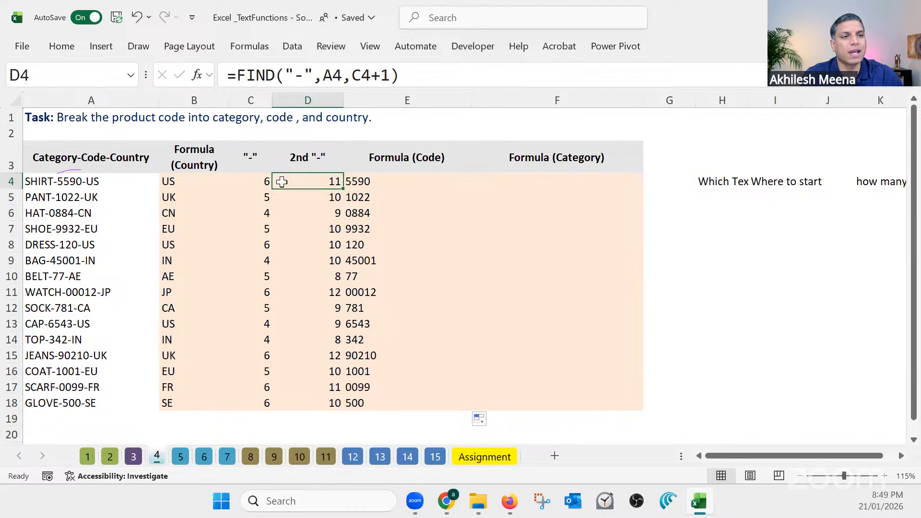
click(258, 181)
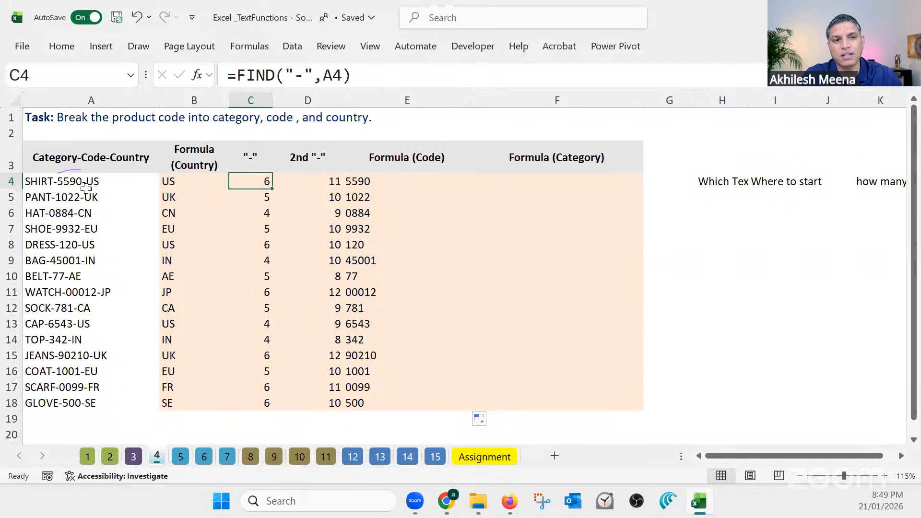
scroll(120, 209, up, 1)
scroll(124, 210, up, 3)
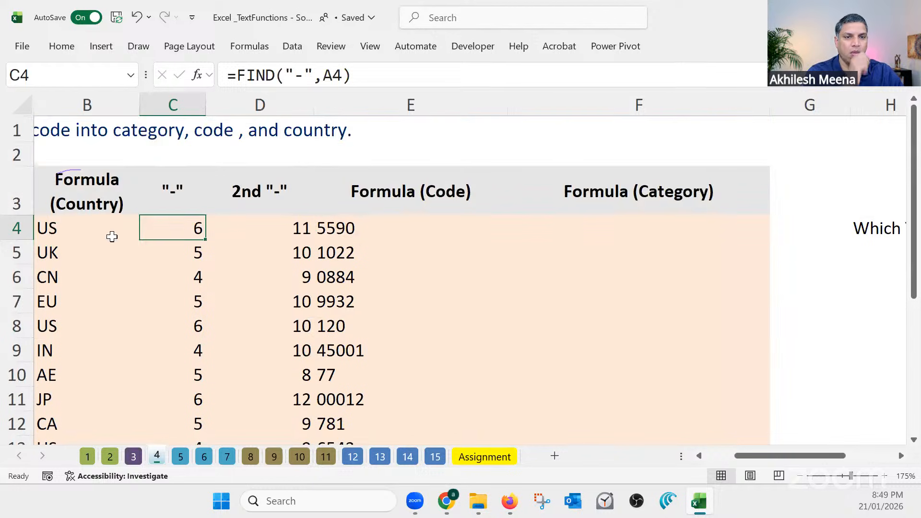
click(106, 241)
key(Left)
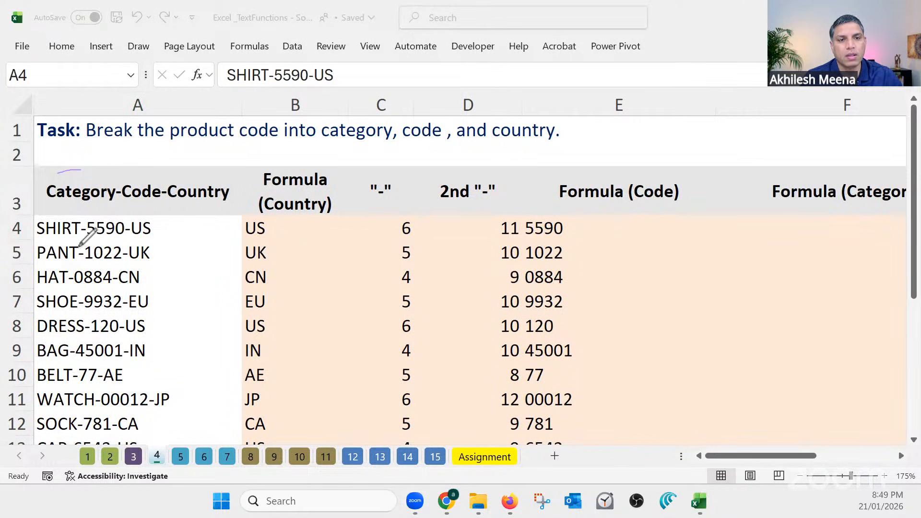
mouse_move(84, 224)
mouse_down()
mouse_move(86, 241)
mouse_move(88, 226)
mouse_up()
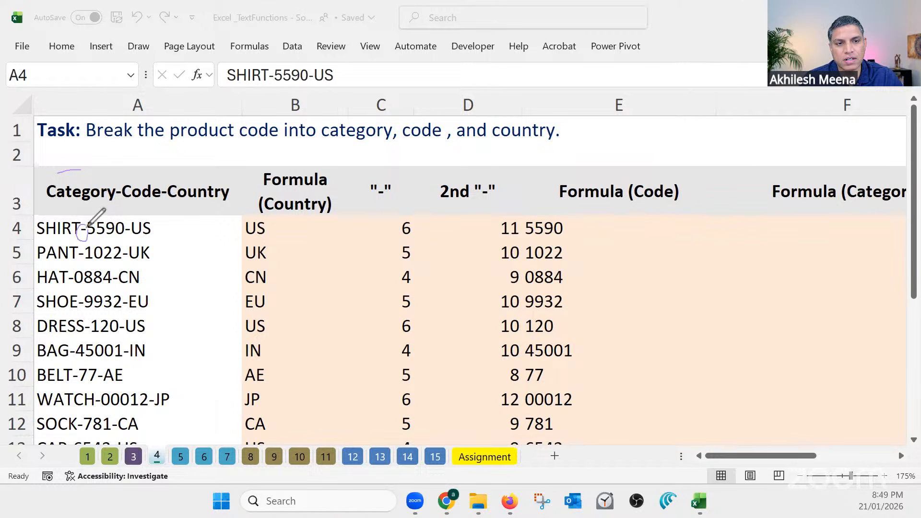
drag(126, 234, 130, 226)
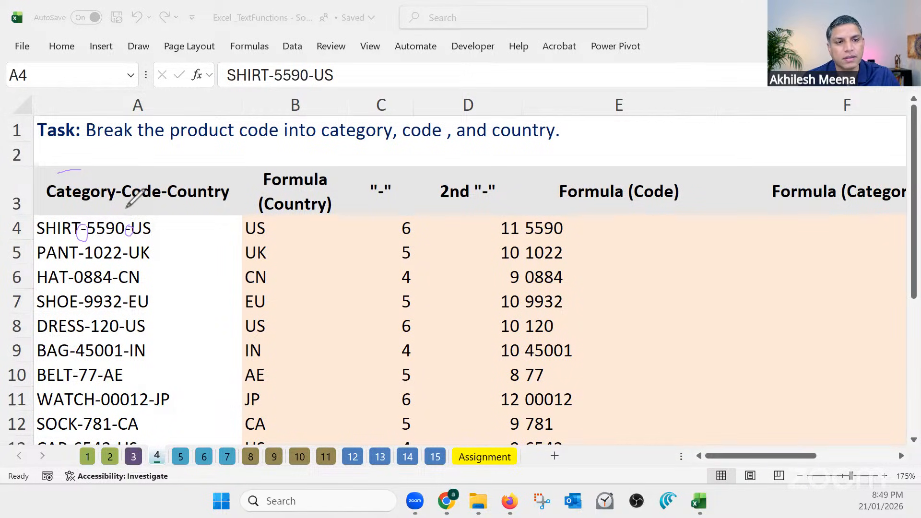
drag(129, 210, 130, 218)
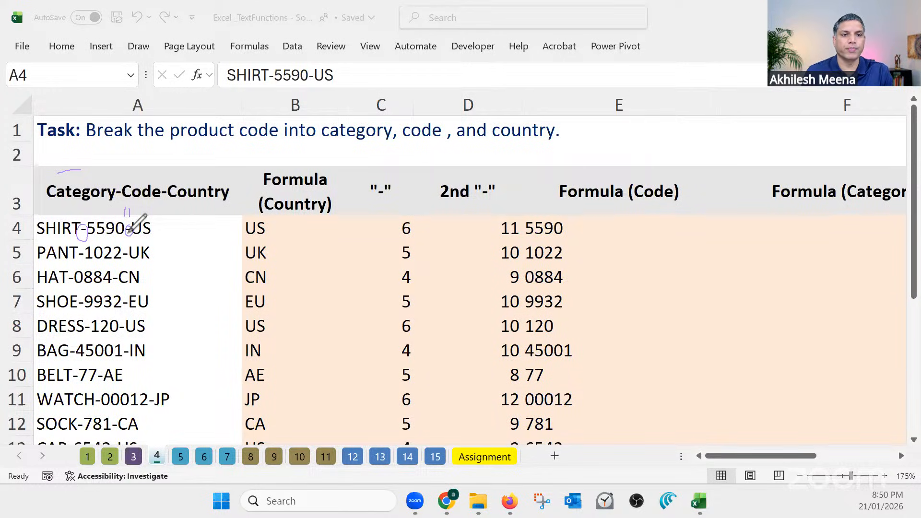
drag(125, 203, 128, 240)
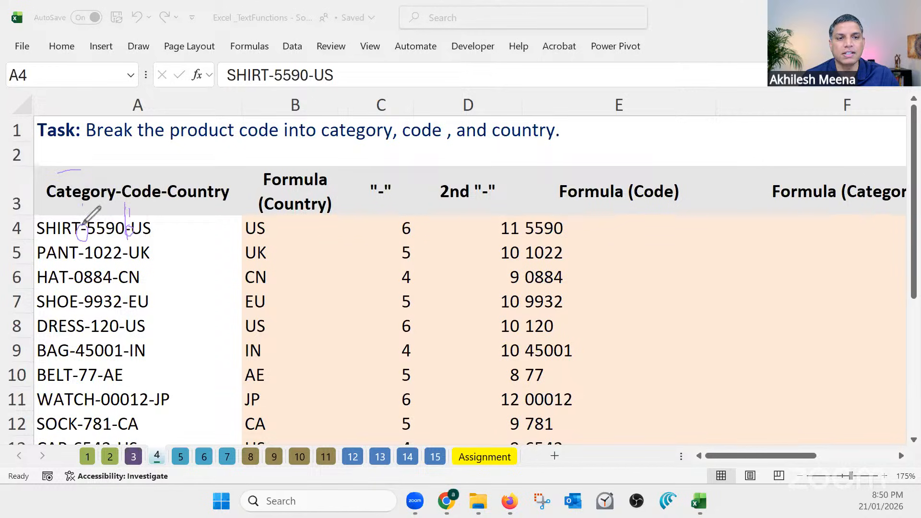
drag(82, 210, 83, 249)
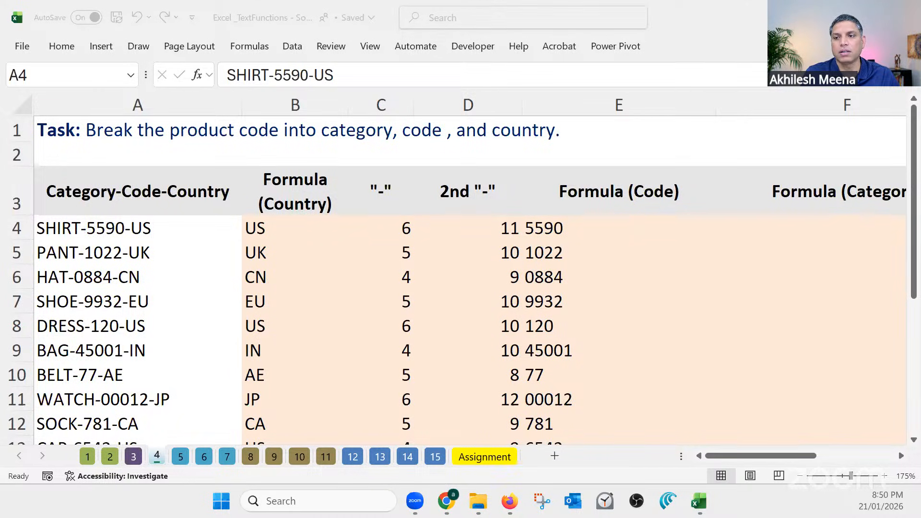
click(440, 238)
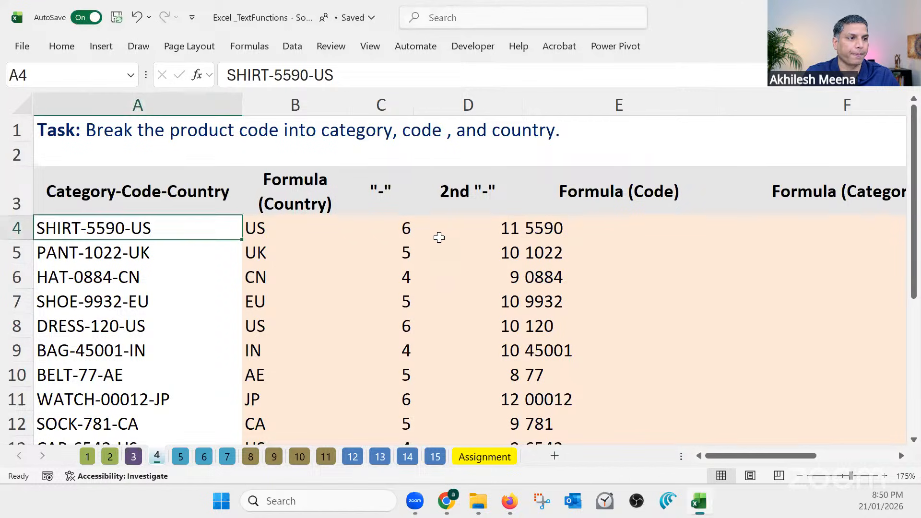
Centre the contents of the 2nd "-" column D horizontally
ctrl+scroll(500, 231, down, 3)
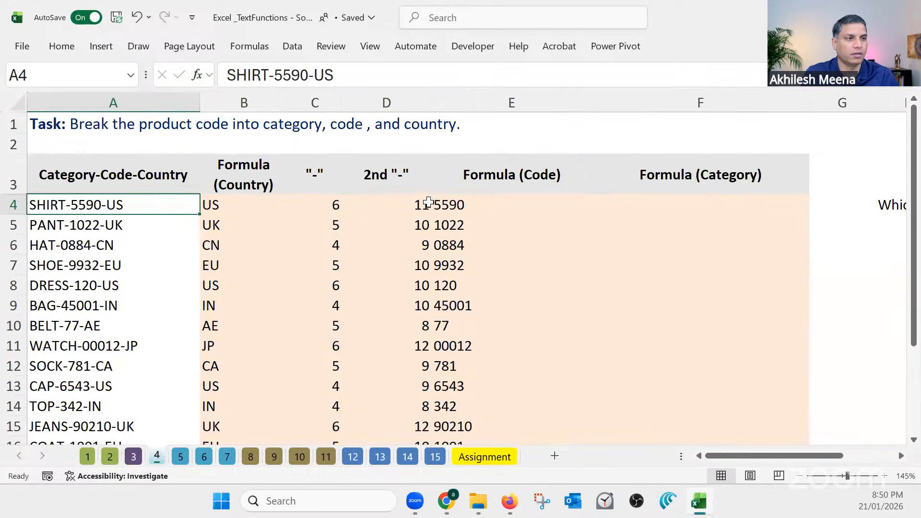
click(405, 194)
click(351, 104)
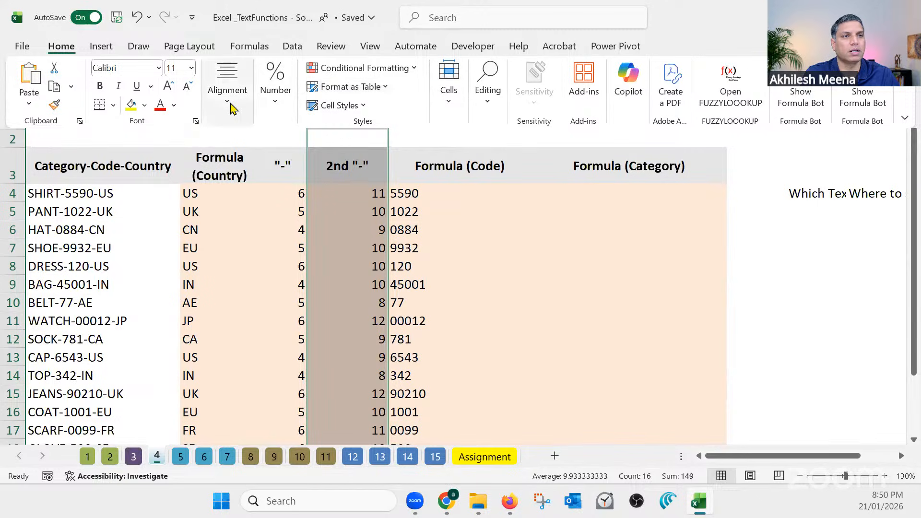
click(233, 108)
click(238, 168)
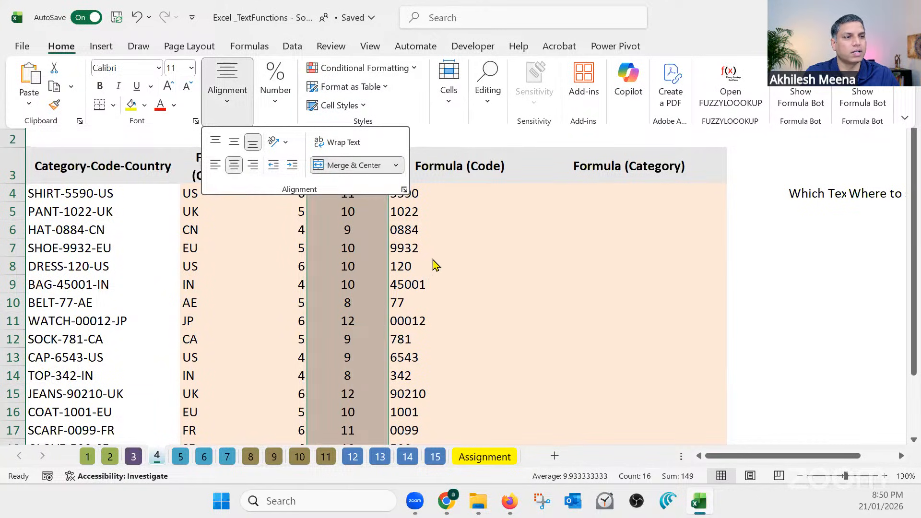
Narrow the Formula (Code) column E so its header wraps onto two lines
click(446, 198)
click(452, 195)
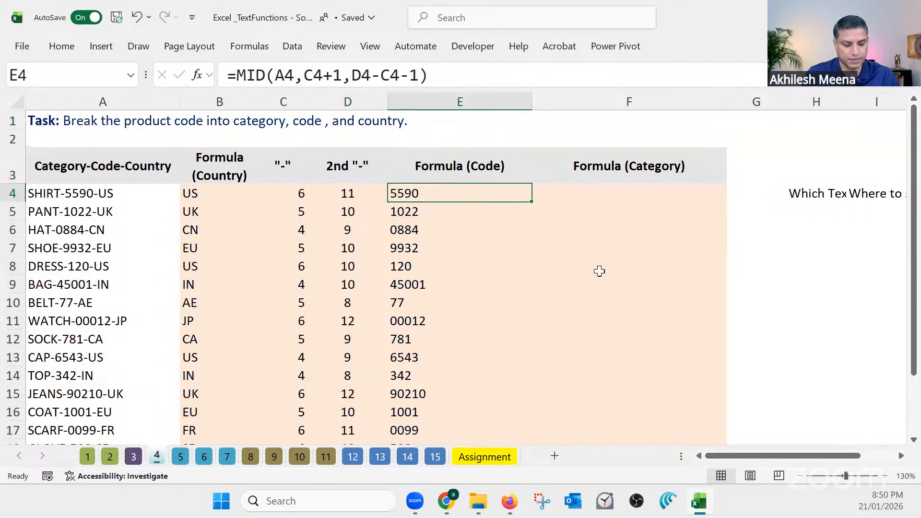
click(649, 195)
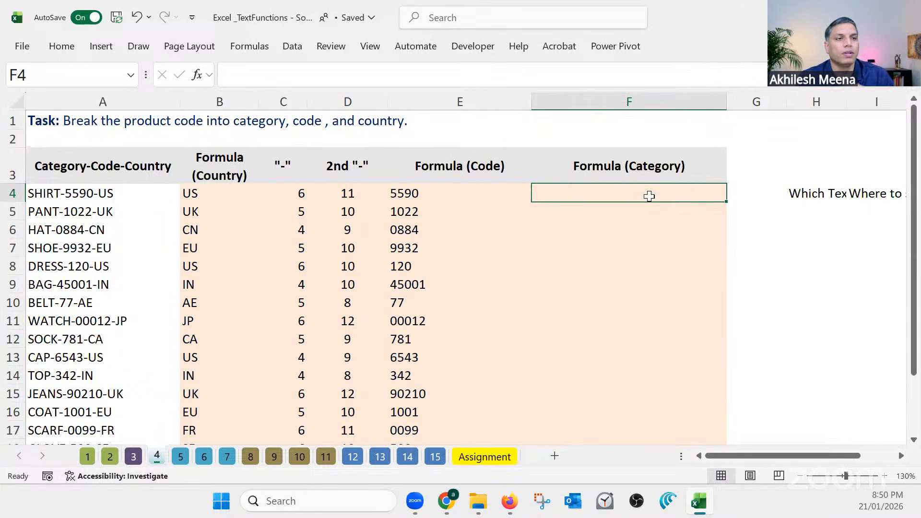
click(655, 169)
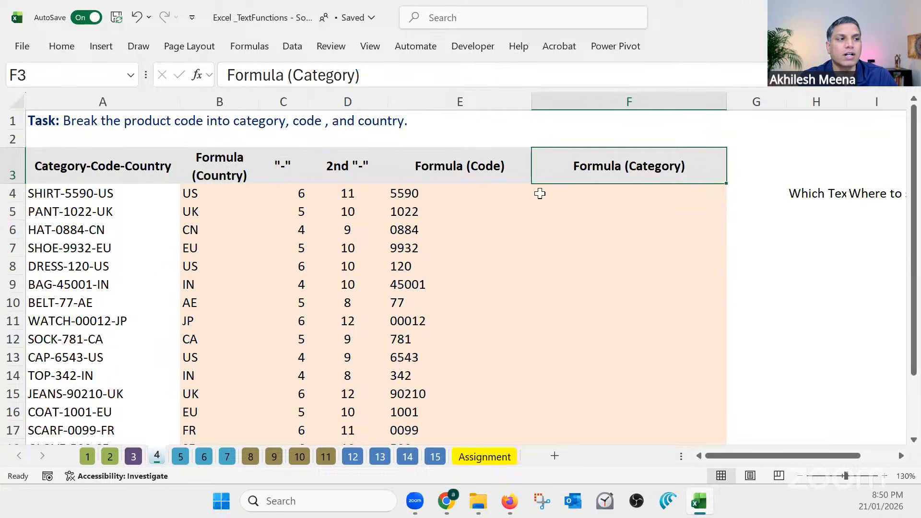
click(566, 191)
drag(531, 103, 455, 103)
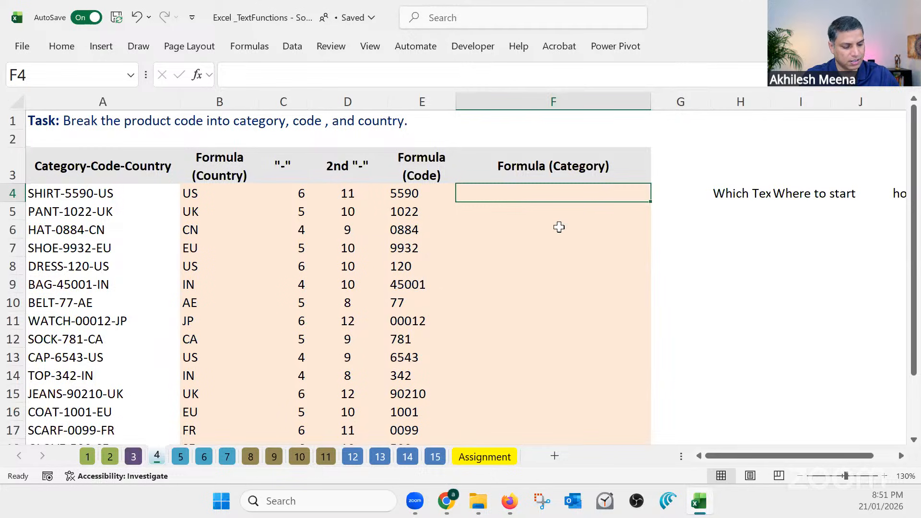
Enter =LEFT(A4,C4) in F4 to extract the category from the product code
text(=left)
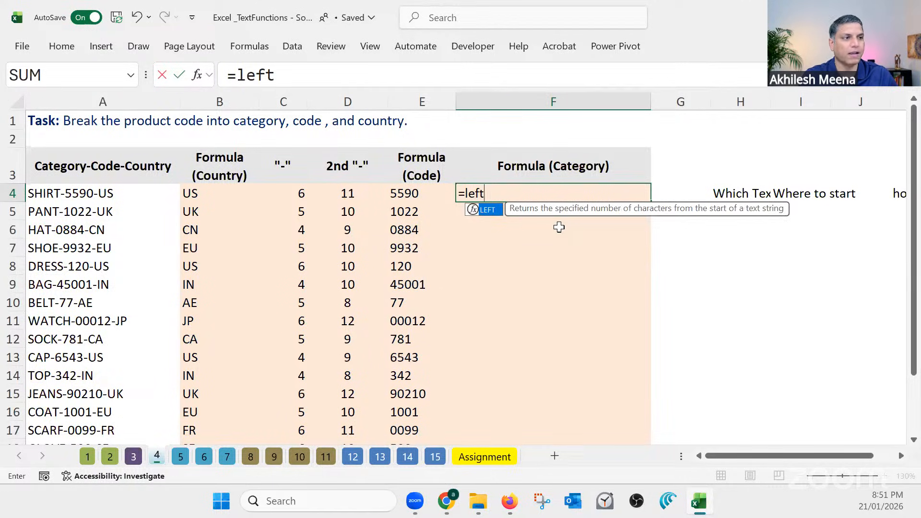
key(Tab)
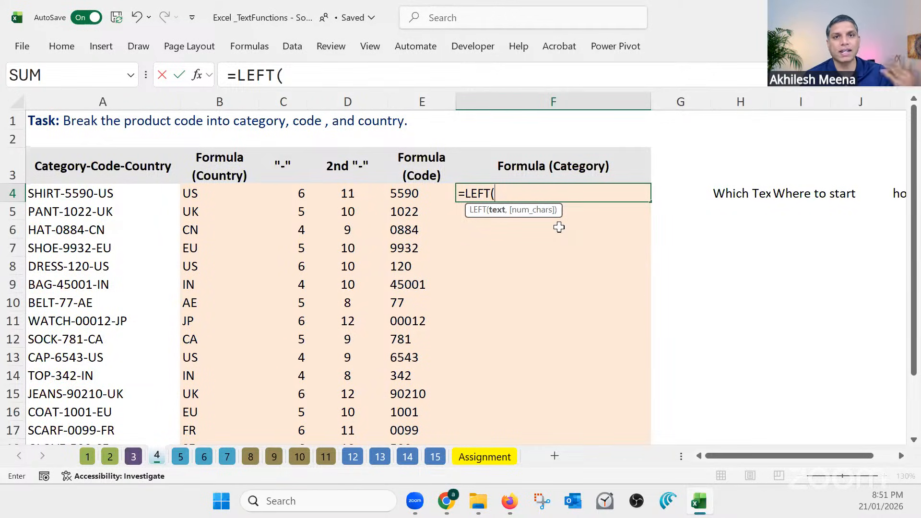
click(123, 194)
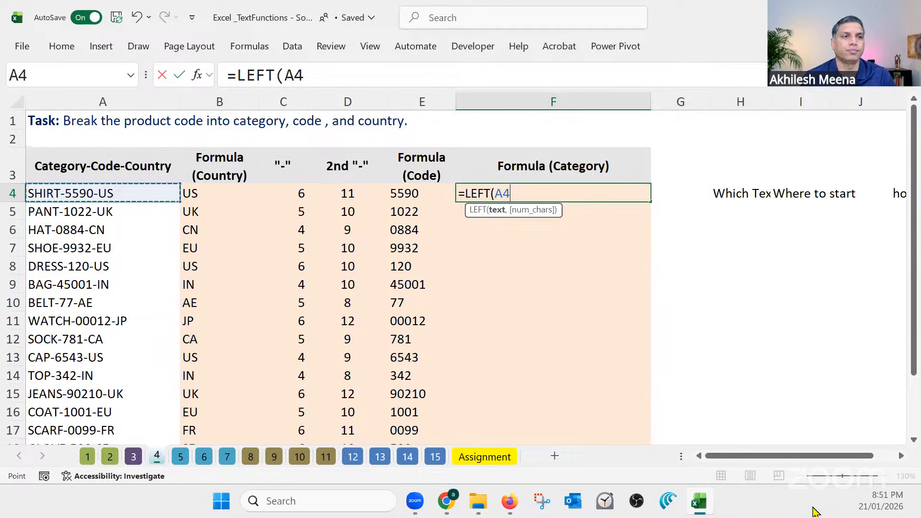
text(,)
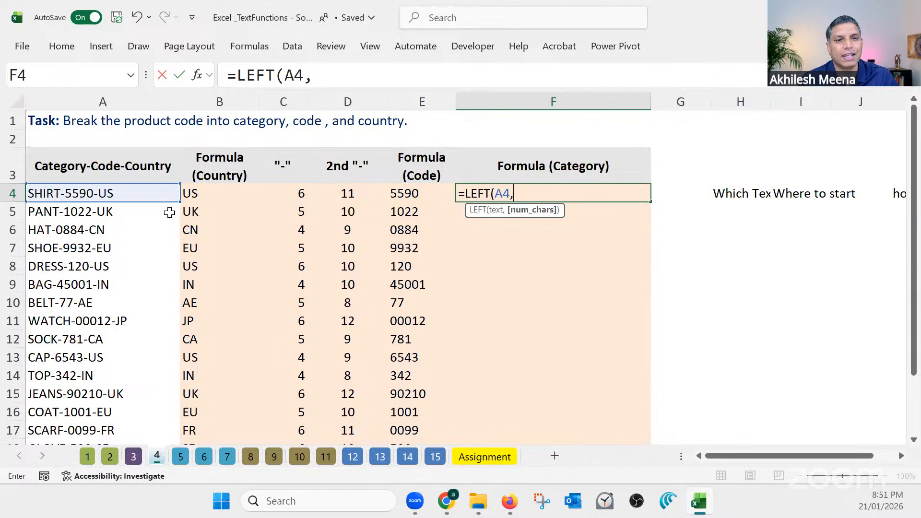
click(295, 193)
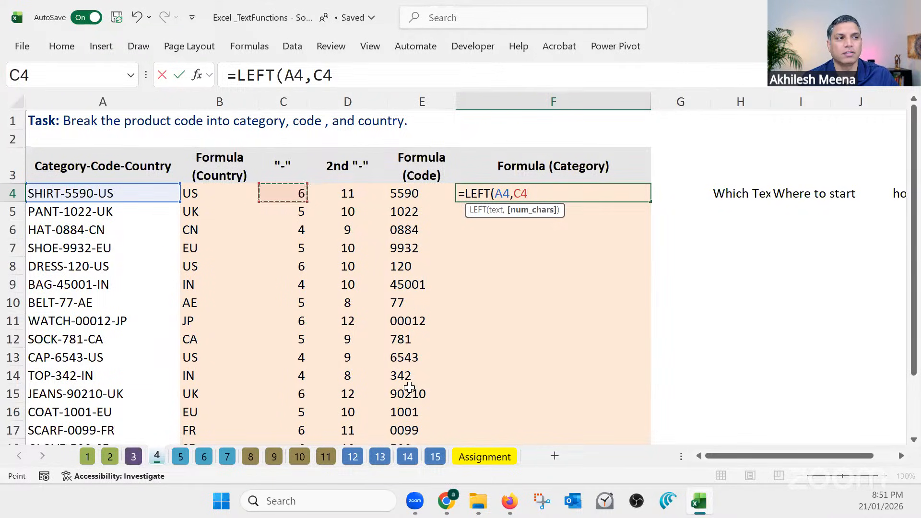
key(Return)
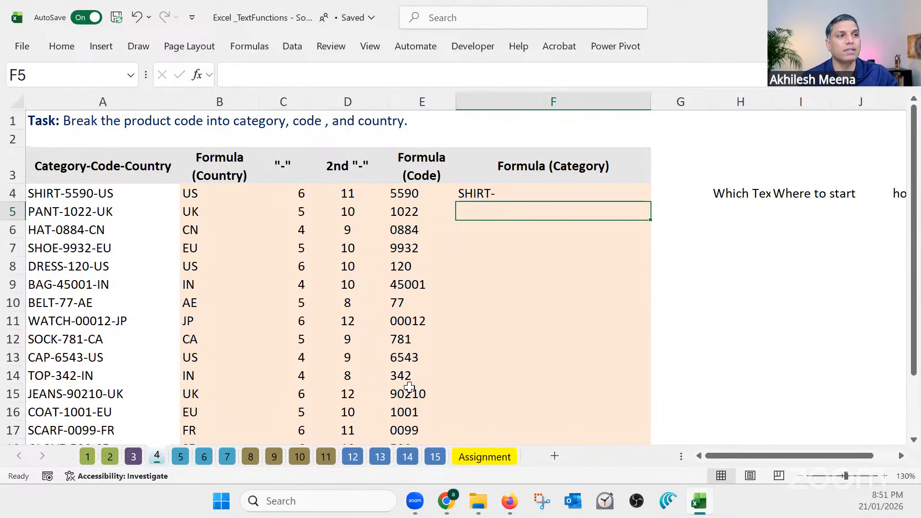
Correct F4's formula to =LEFT(A4,C4-1) and fill it down the Formula (Category) column
click(499, 193)
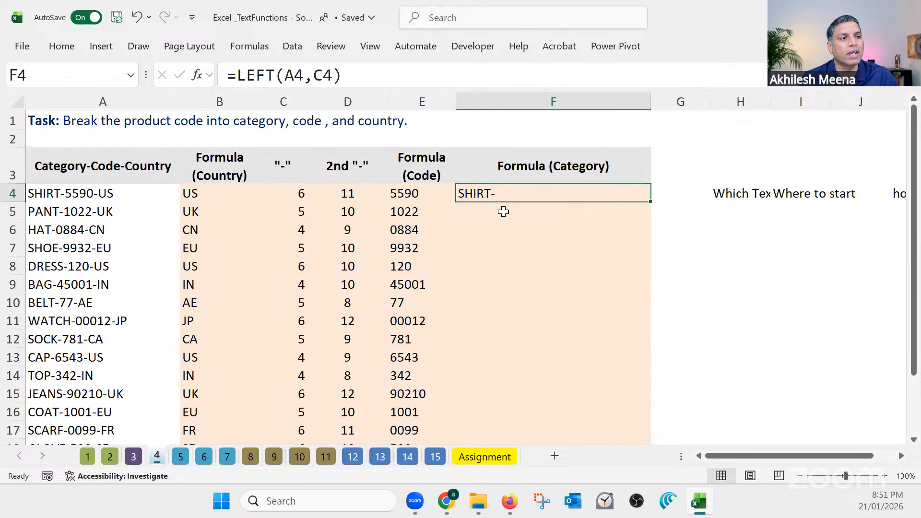
click(336, 76)
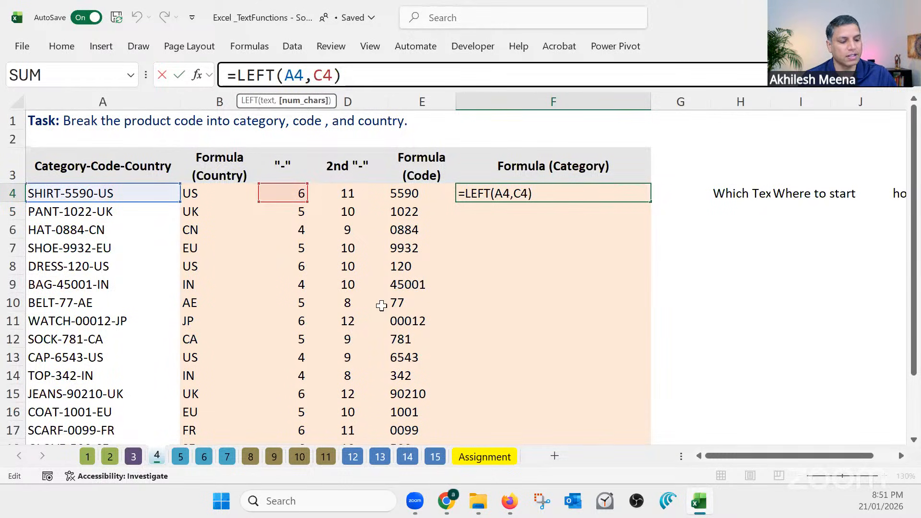
text(-1)
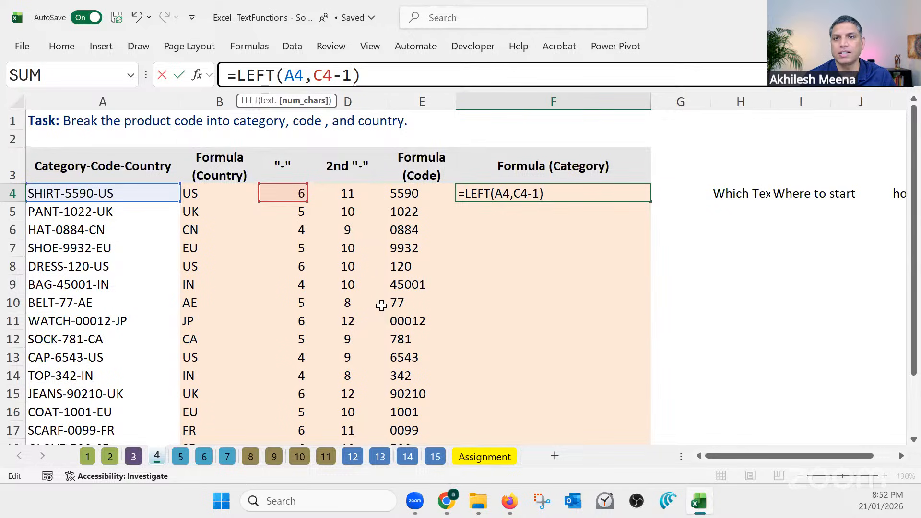
key(Return)
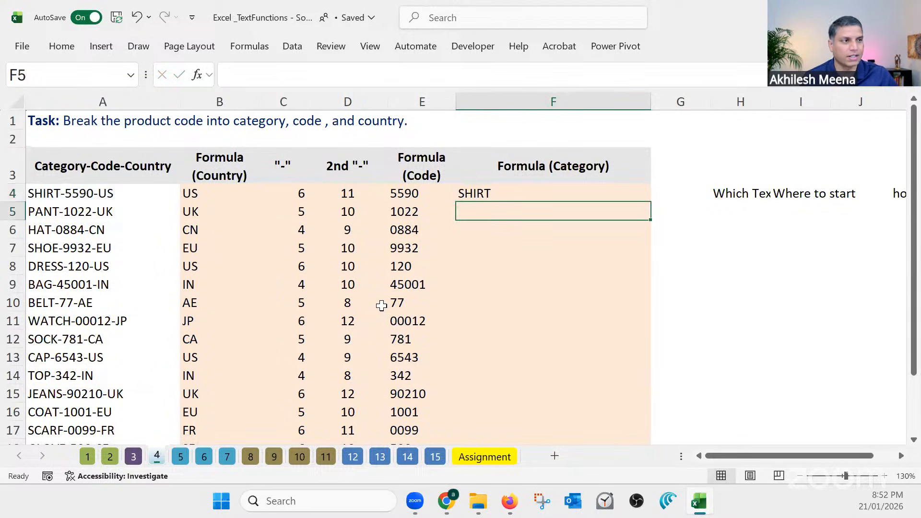
click(598, 192)
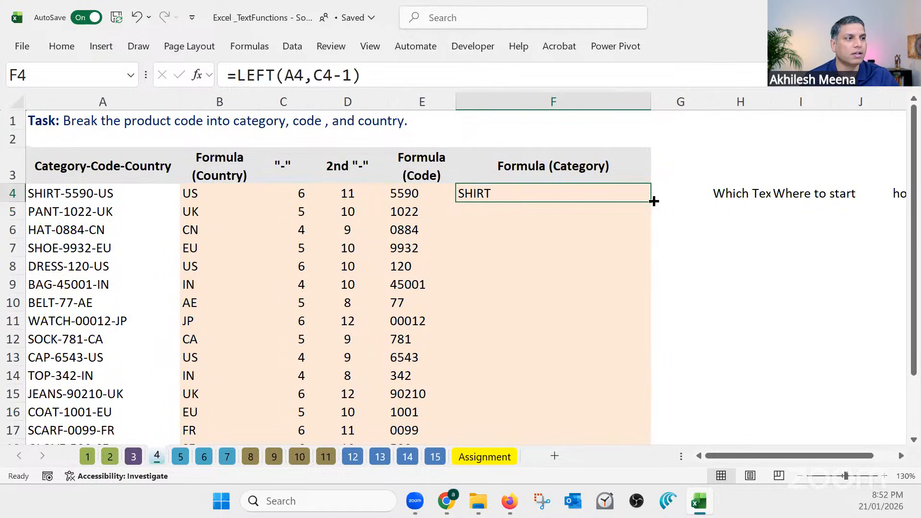
drag(651, 202, 653, 201)
double_click(653, 201)
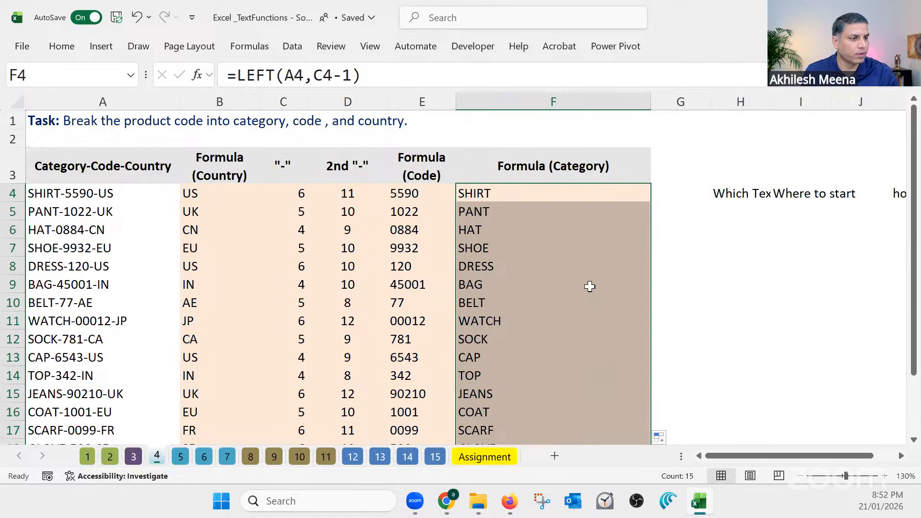
click(568, 241)
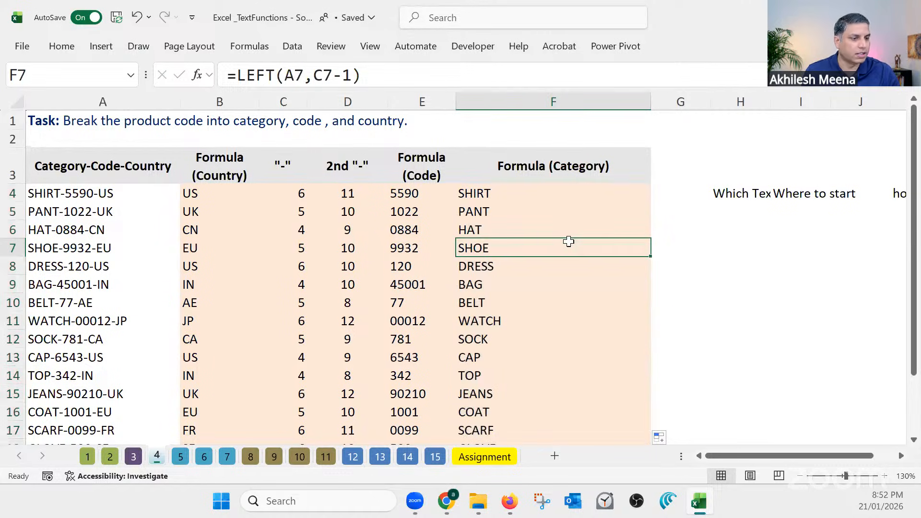
Open sheet 5 and examine the start position and character count in C4's area-code MID formula against B4's phone number
click(181, 460)
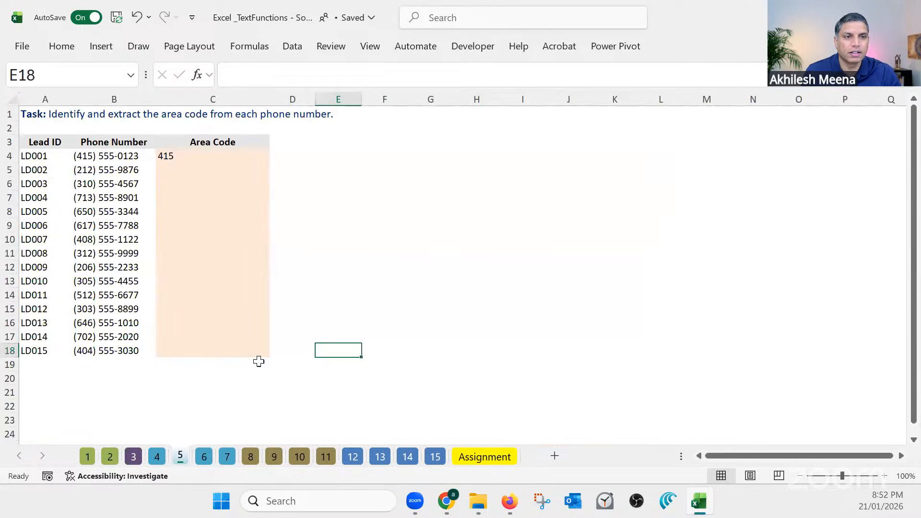
scroll(430, 345, up, 1)
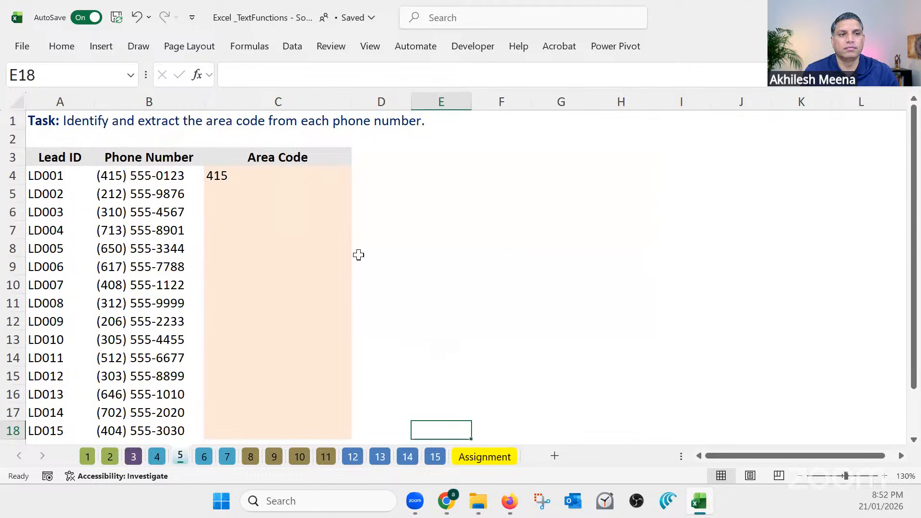
click(287, 176)
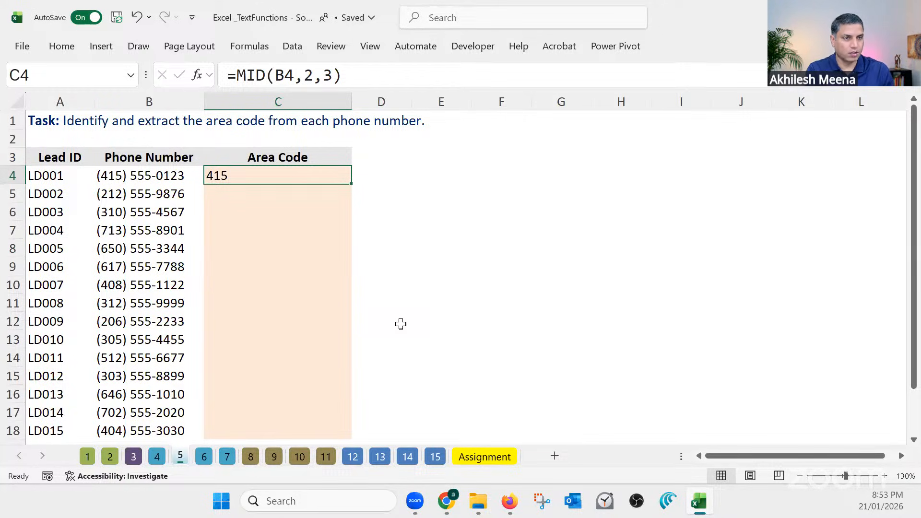
click(247, 197)
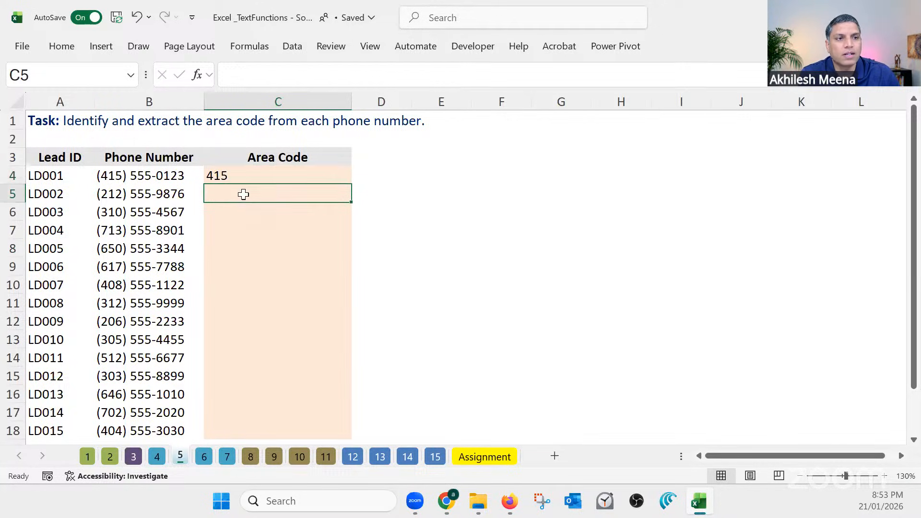
click(124, 177)
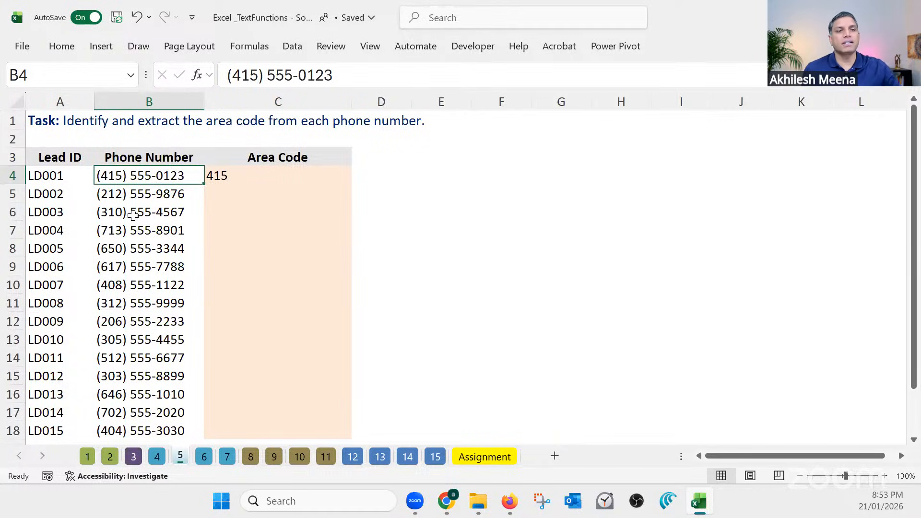
click(237, 174)
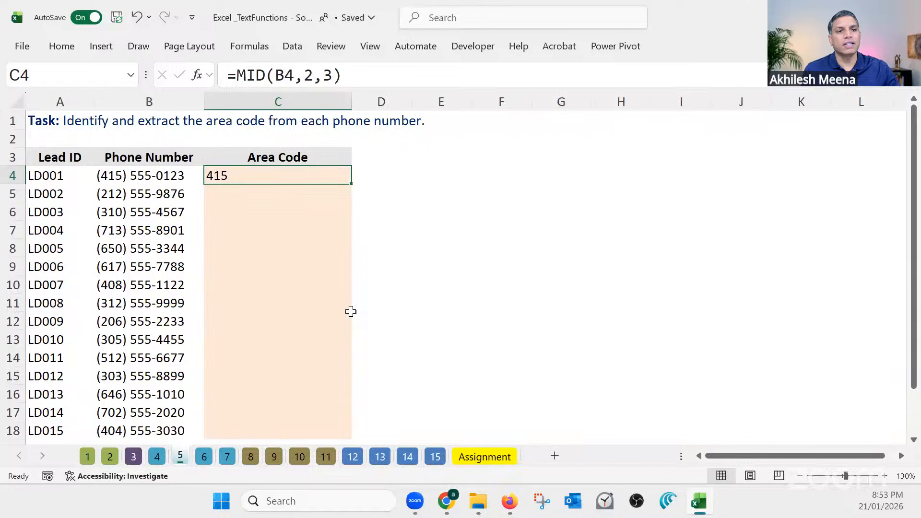
mouse_move(295, 74)
mouse_down()
mouse_move(278, 72)
mouse_move(313, 75)
mouse_move(303, 75)
mouse_up()
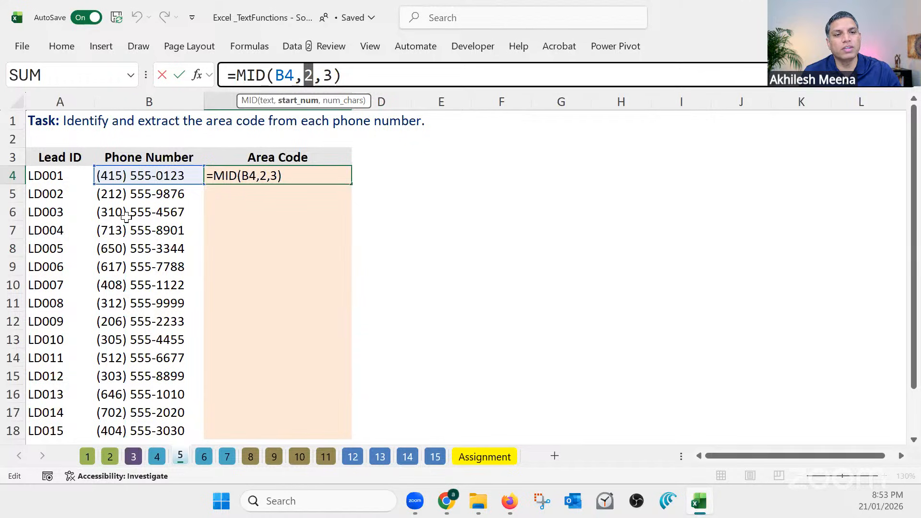
drag(320, 75, 336, 75)
click(349, 75)
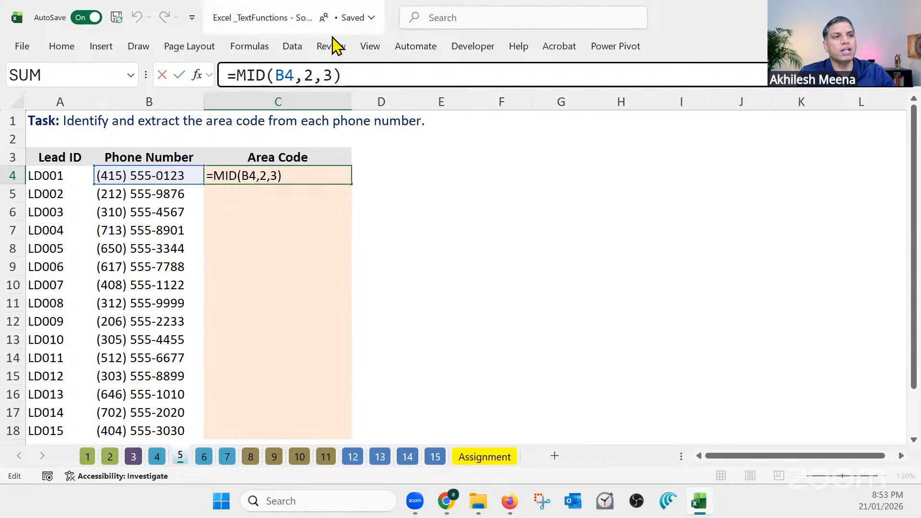
double_click(307, 75)
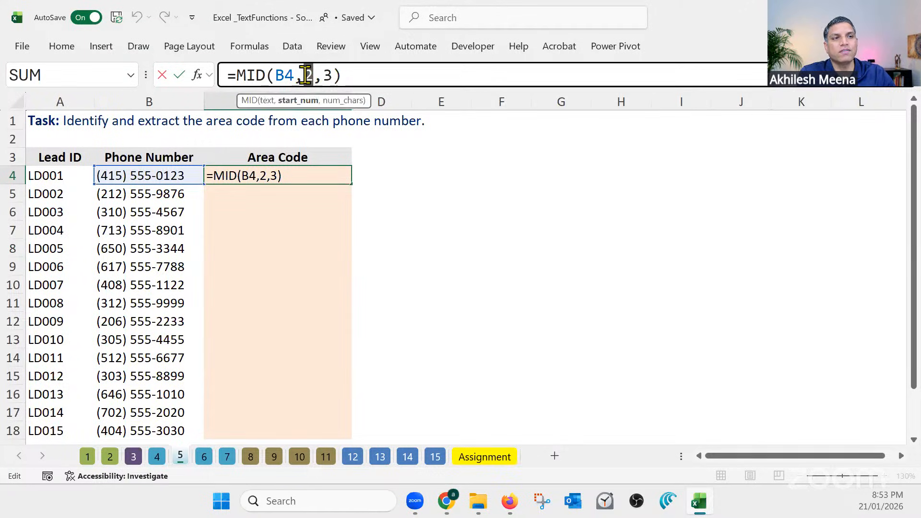
double_click(326, 75)
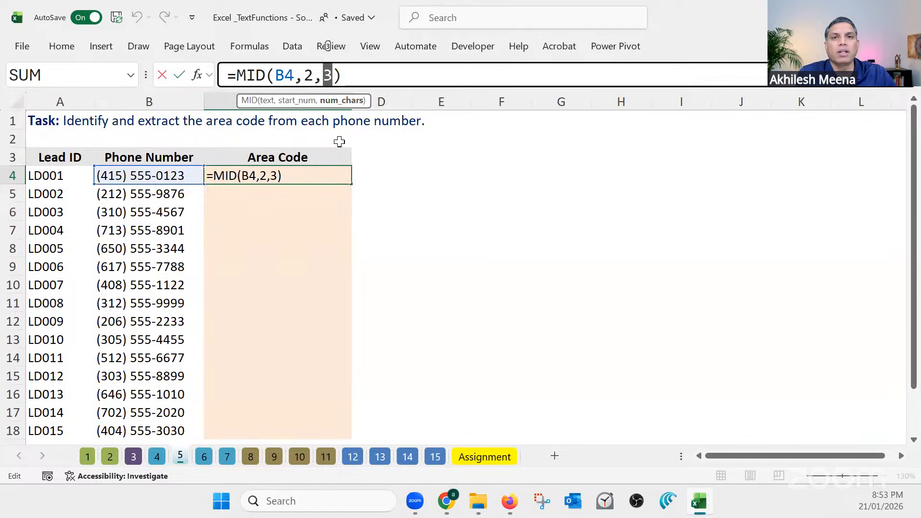
click(351, 73)
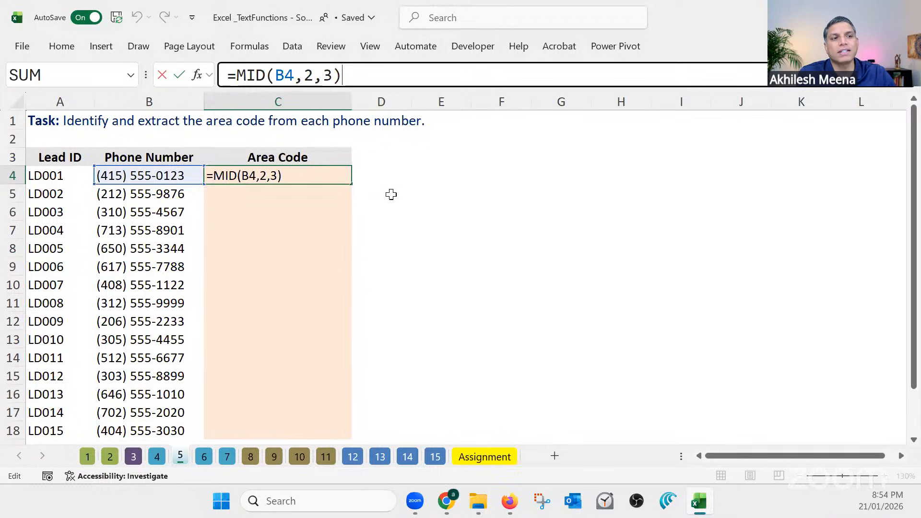
Keep C4's formula =MID(B4,2,3) and fill it down the Area Code column to C18
key(ctrl+Return)
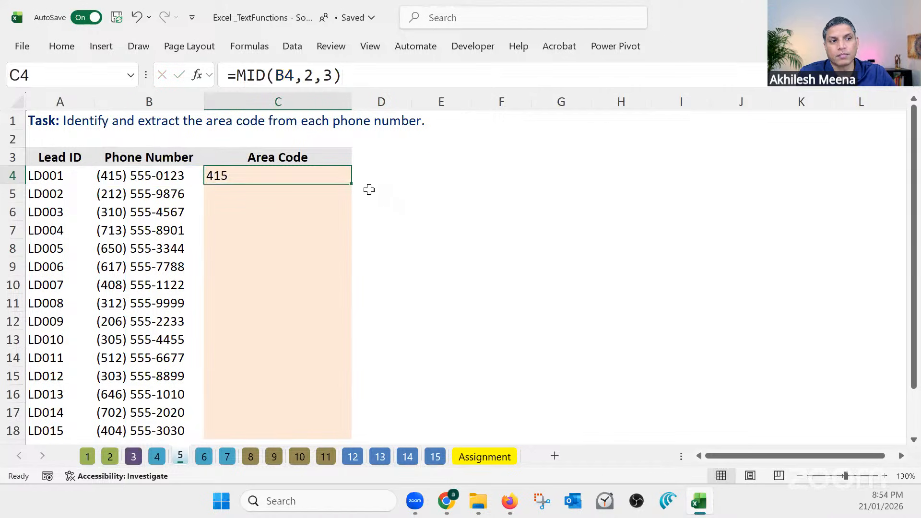
double_click(353, 183)
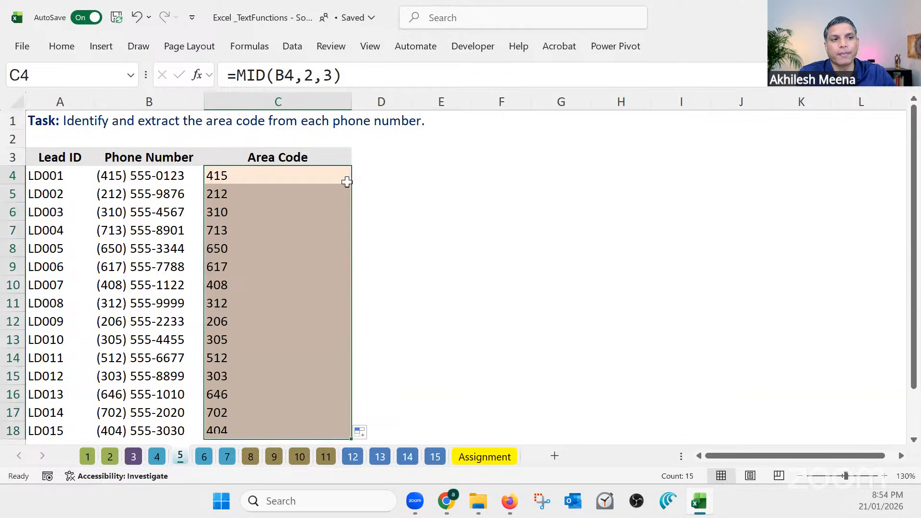
click(315, 176)
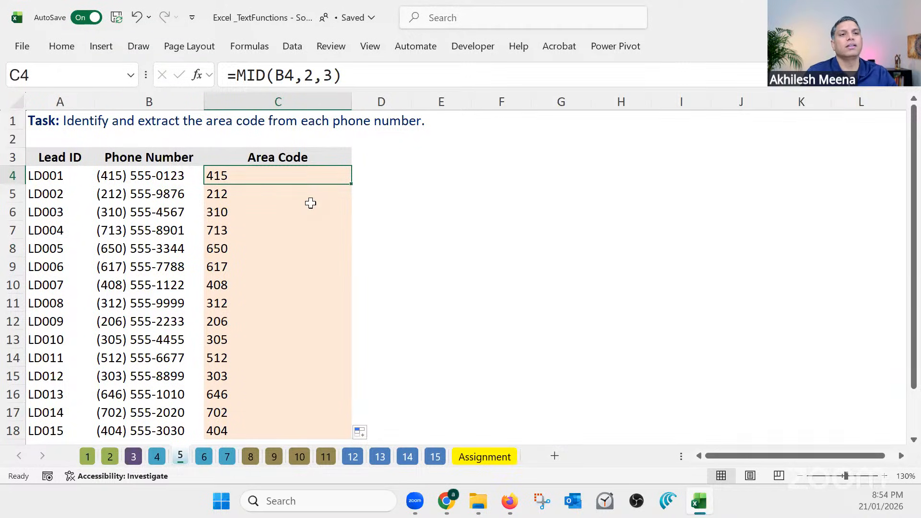
Return to sheet 4 and review the code formula in E4 together with the hyphen-position formulas in C4 and D4
click(157, 456)
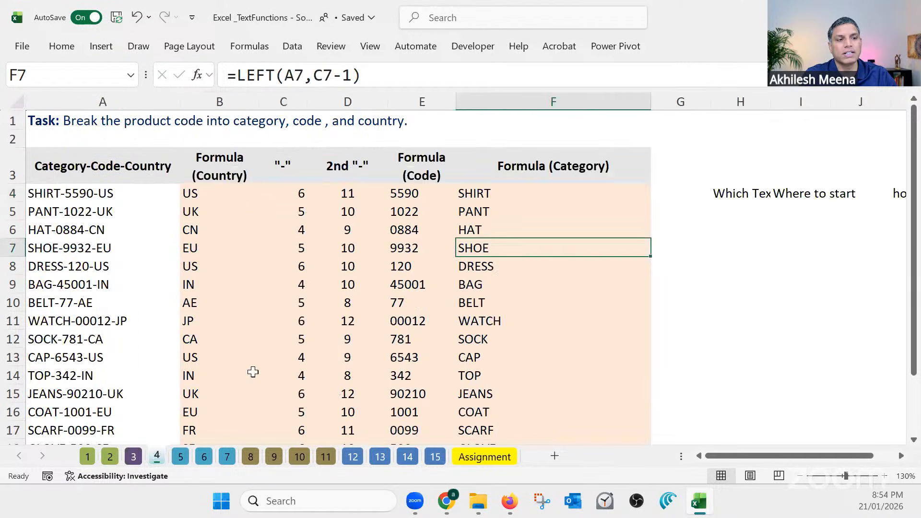
click(415, 193)
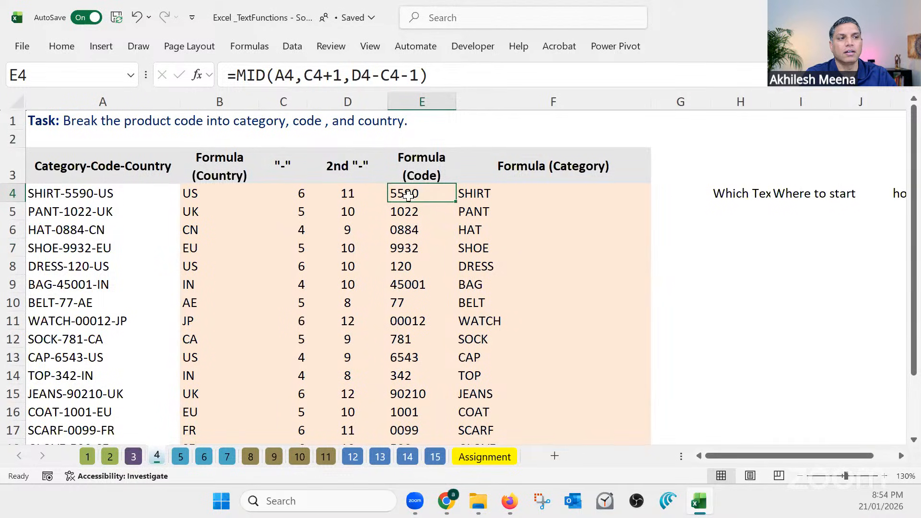
click(343, 194)
click(297, 193)
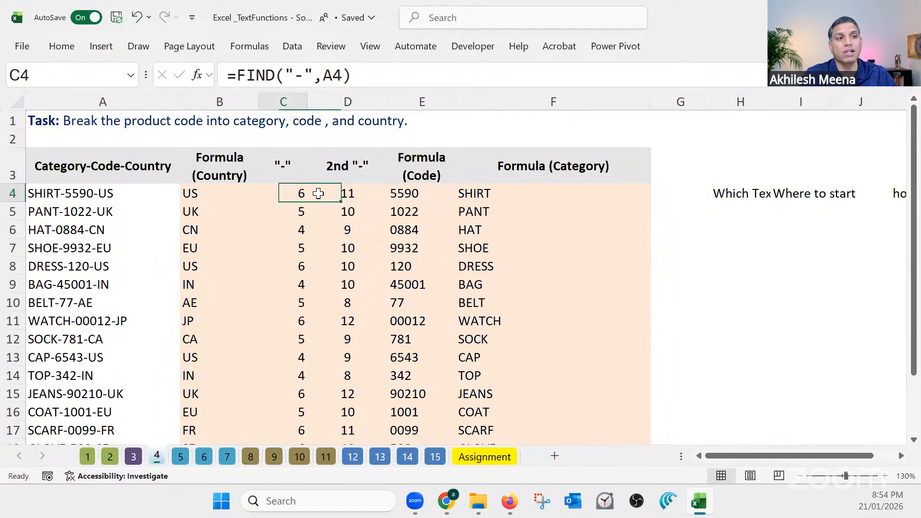
click(347, 193)
click(407, 194)
drag(412, 193, 304, 194)
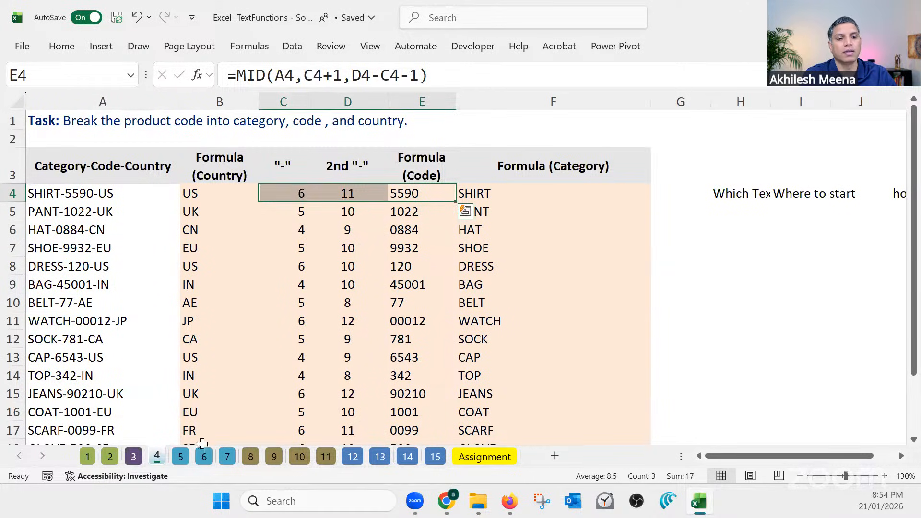
Return to sheet 5, review the area-code MID formula in C4, and narrow the Area Code column
click(180, 456)
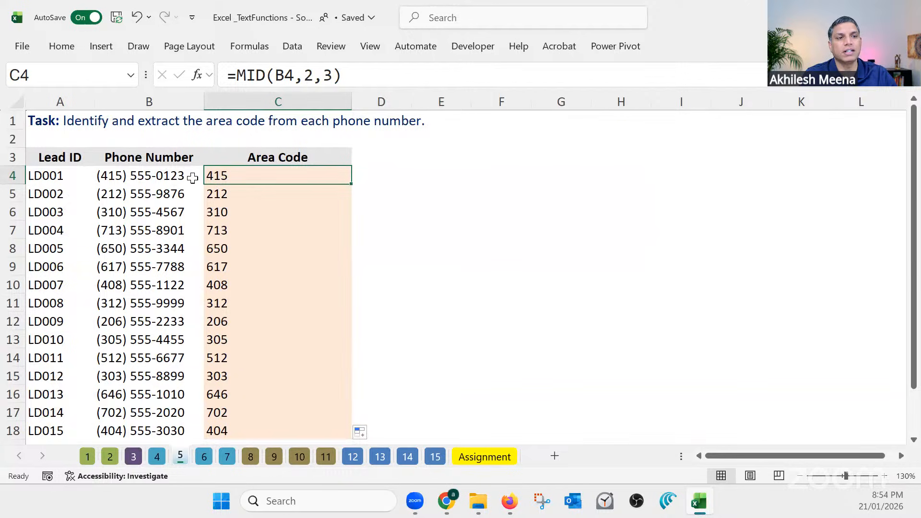
drag(346, 71, 225, 74)
key(Escape)
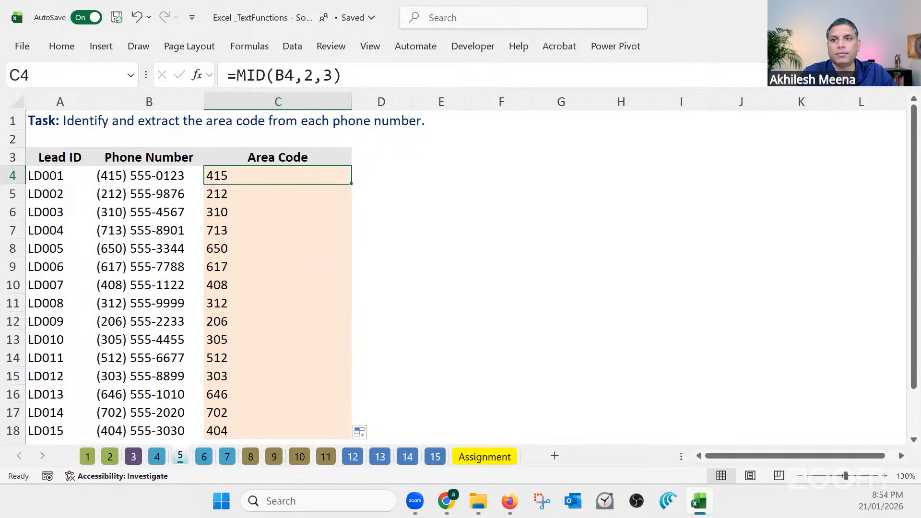
key(alt+Tab)
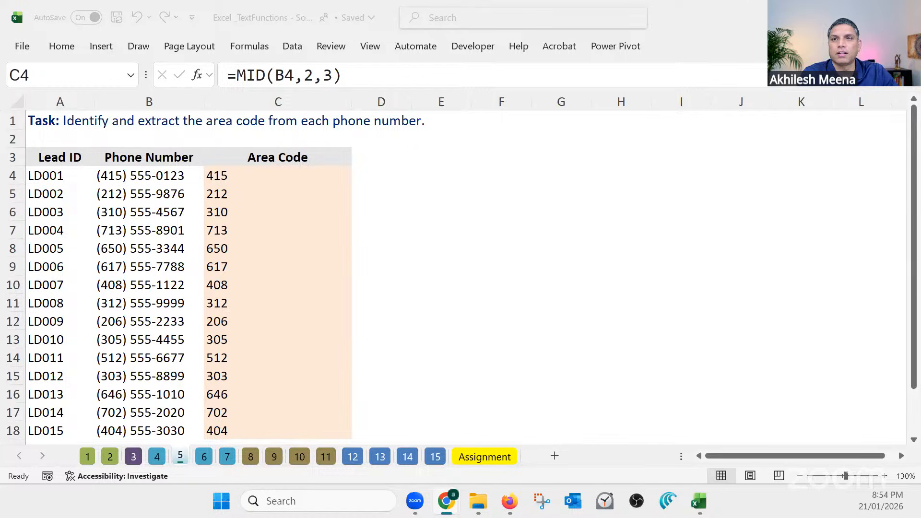
click(339, 181)
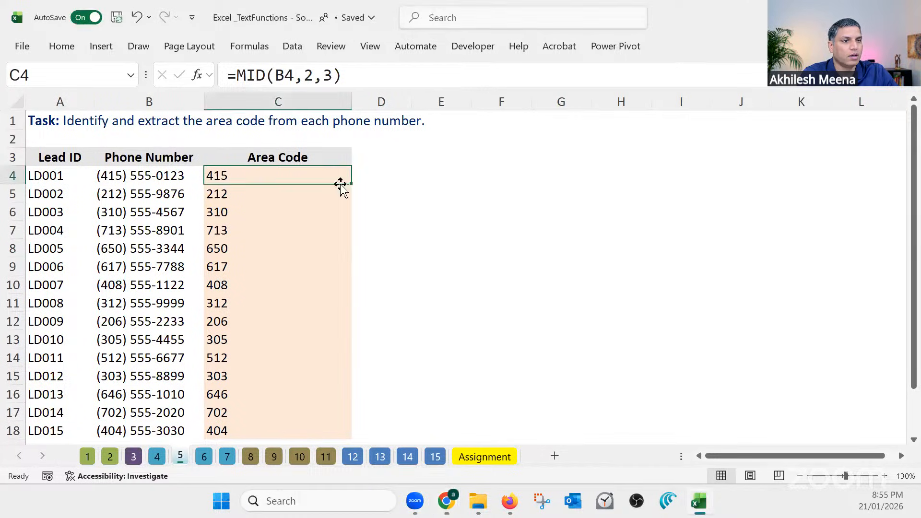
drag(356, 107, 300, 106)
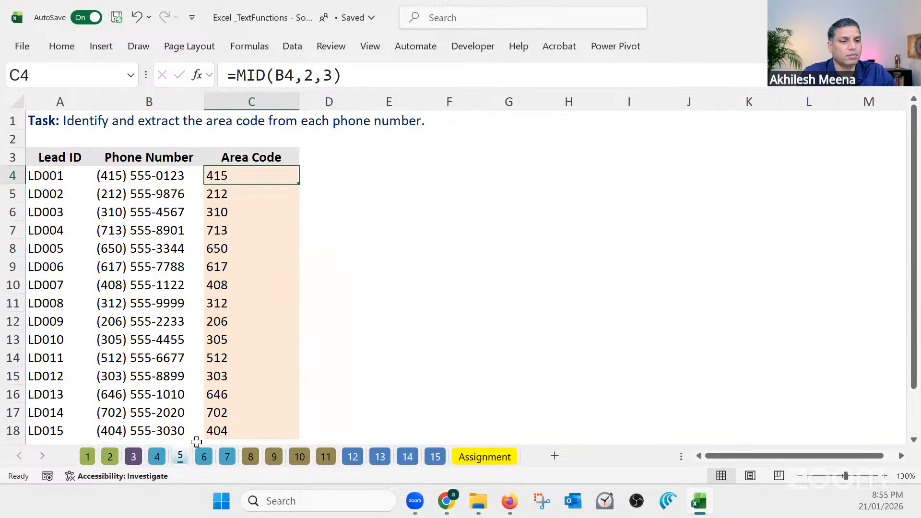
Open sheet 6 and examine how the employee IDs in column A combine department codes of varying length with the hire year
click(204, 458)
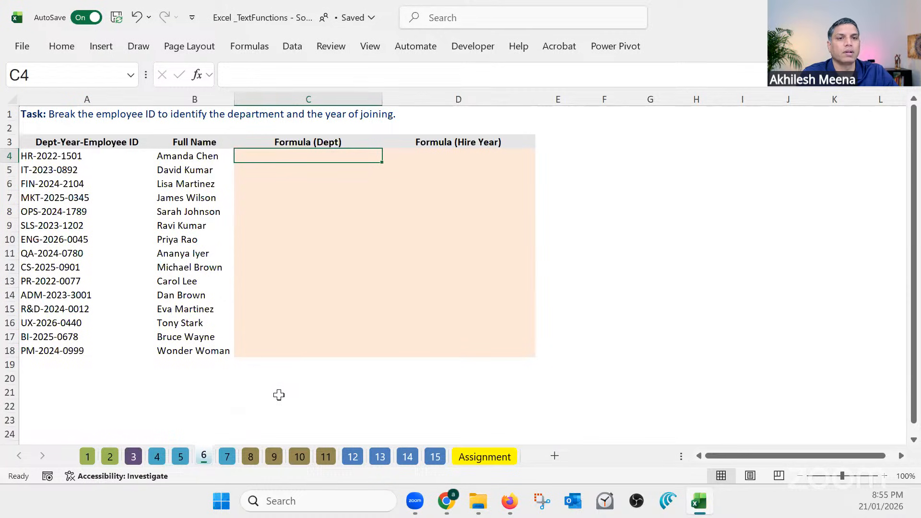
scroll(287, 394, up, 1)
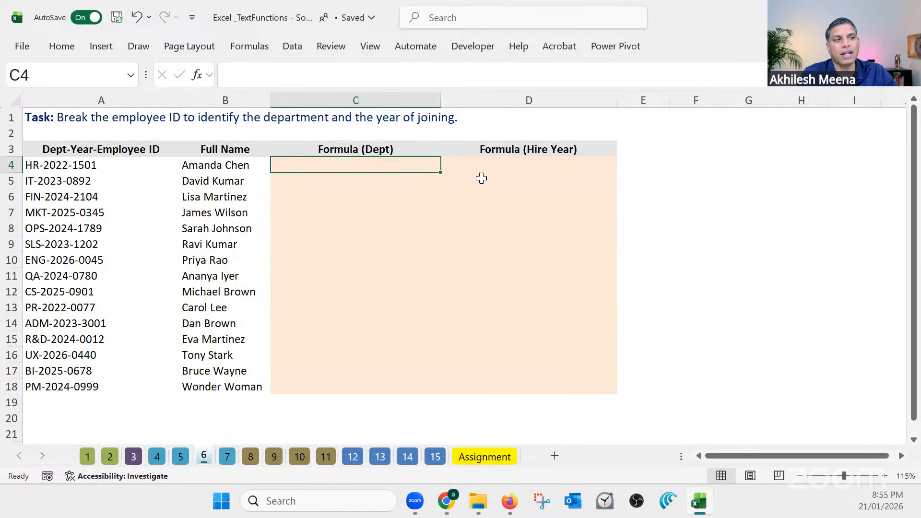
click(517, 164)
drag(522, 194, 526, 386)
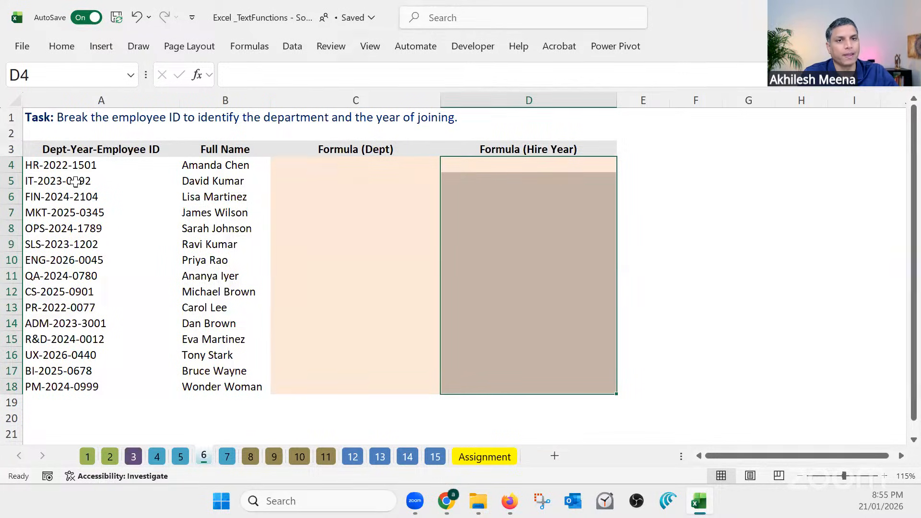
ctrl+scroll(48, 168, up, 2)
ctrl+scroll(84, 181, up, 1)
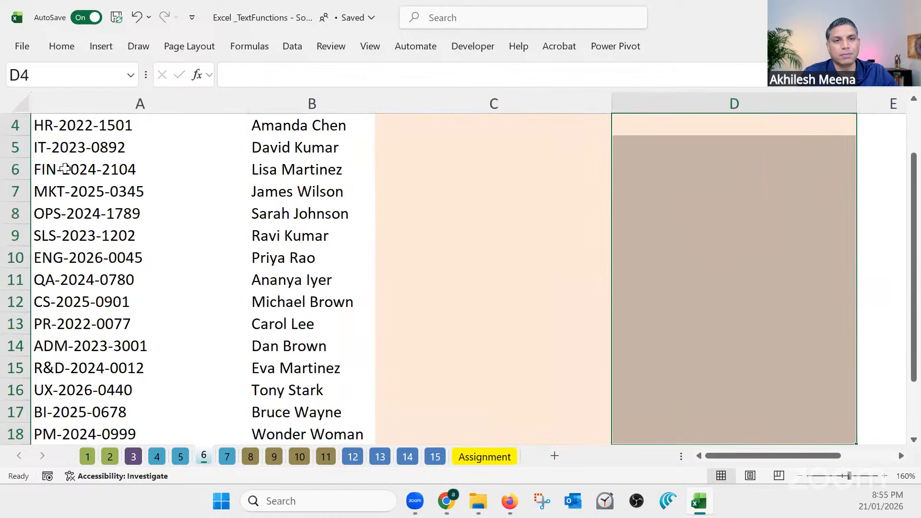
scroll(60, 165, up, 1)
click(46, 194)
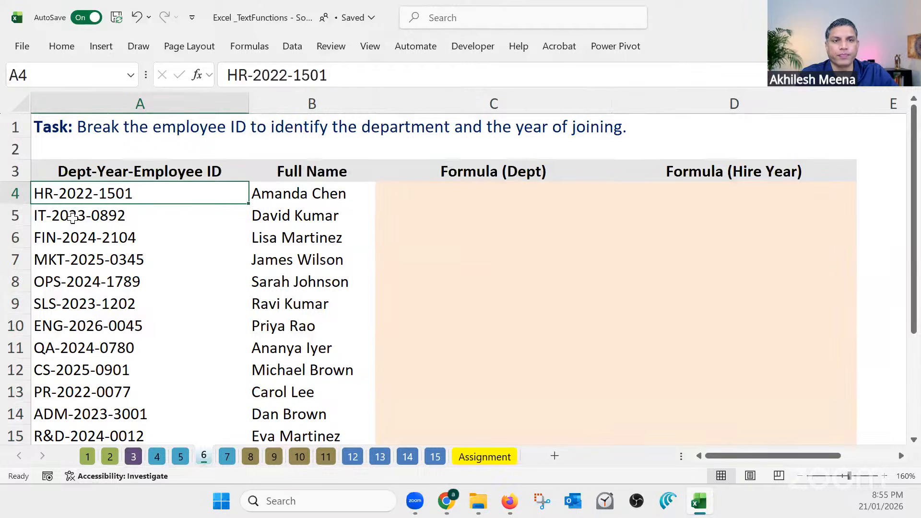
click(42, 217)
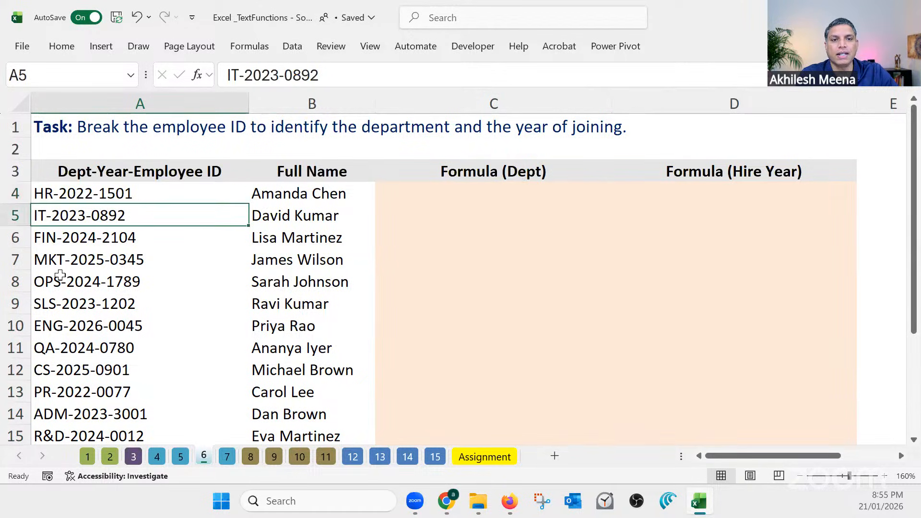
click(54, 239)
click(58, 261)
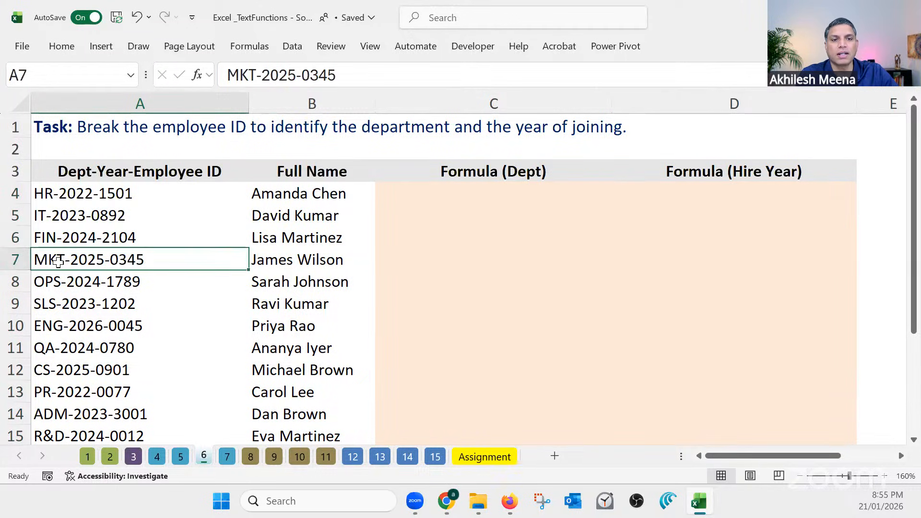
drag(43, 239, 49, 261)
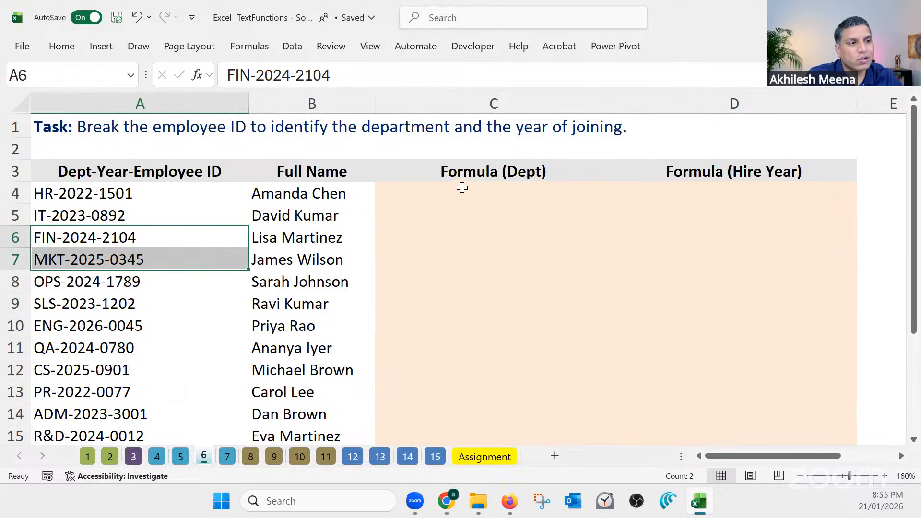
Enter =TEXTBEFORE(A4,"-") in C4 to extract the department from the employee ID
click(462, 191)
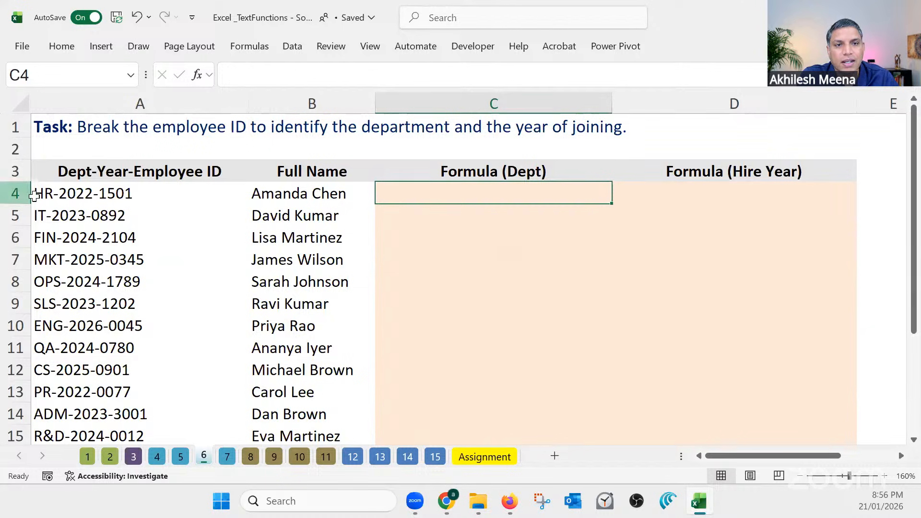
click(56, 192)
scroll(64, 215, up, 3)
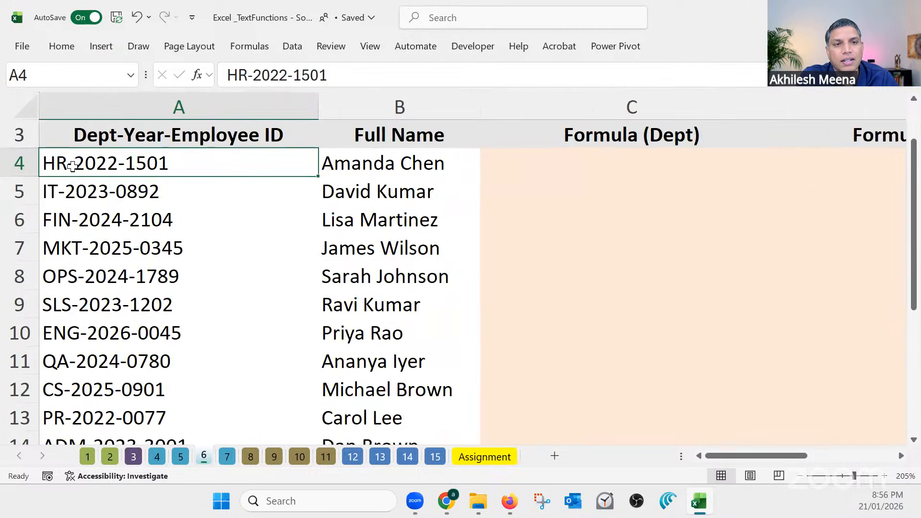
scroll(67, 166, up, 1)
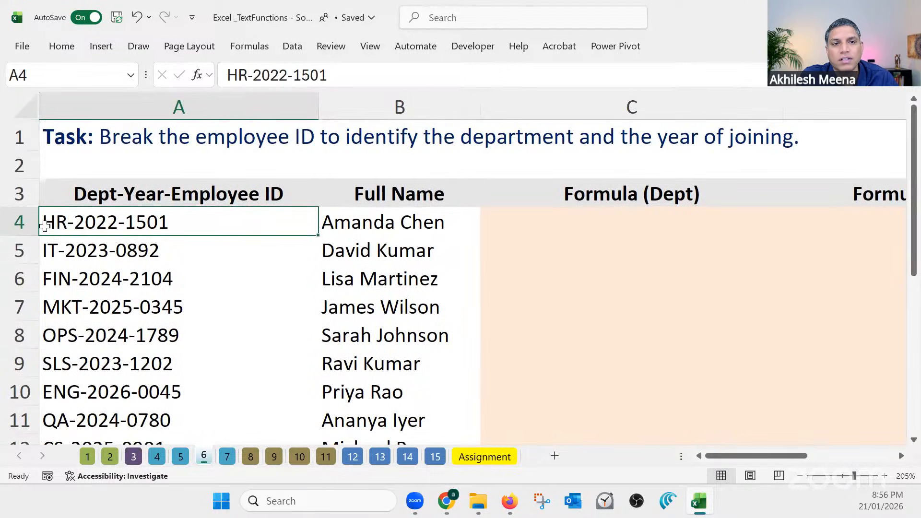
click(580, 220)
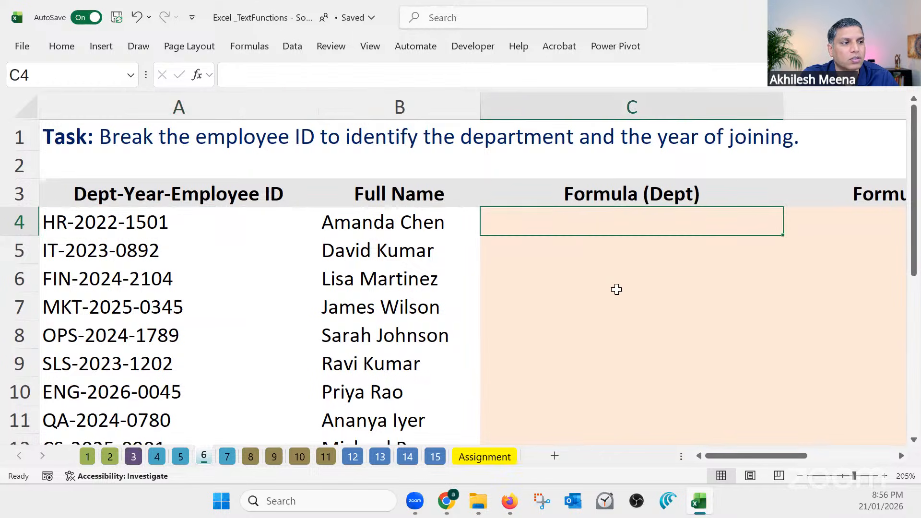
text(=t)
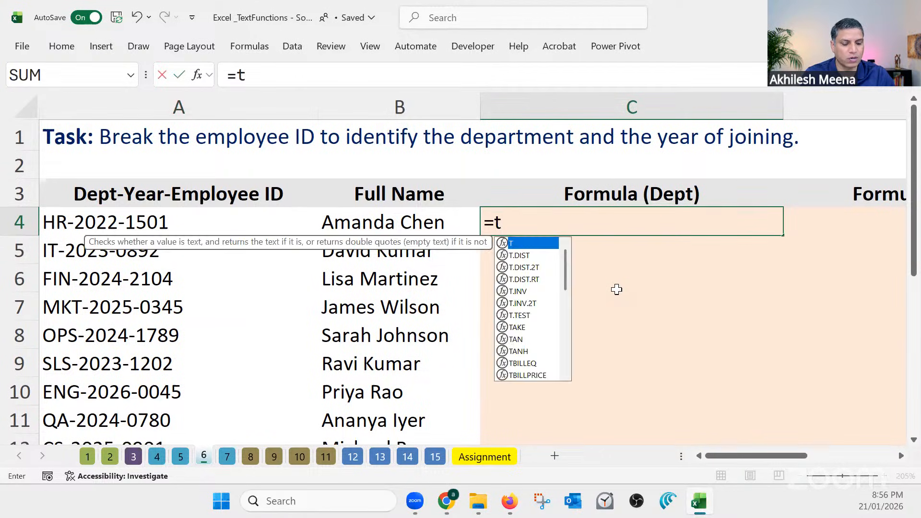
text(ext)
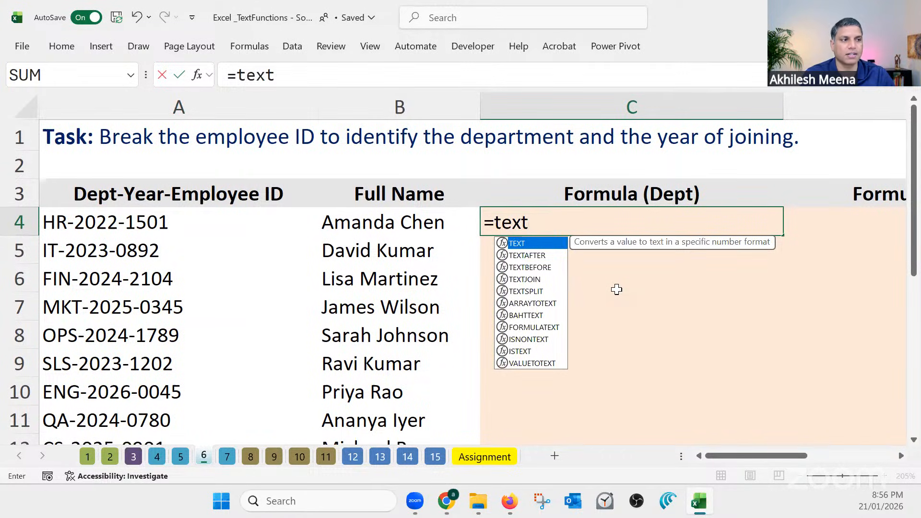
key(Down)
key(Down)
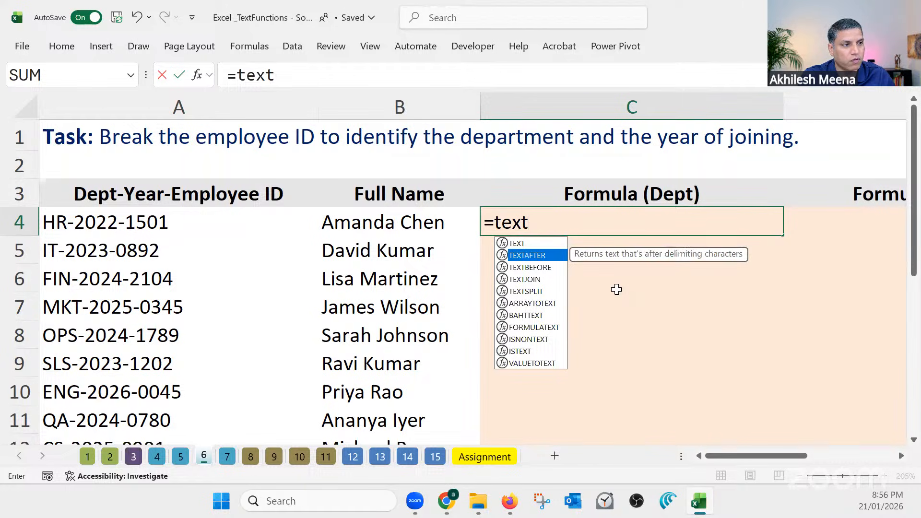
key(Tab)
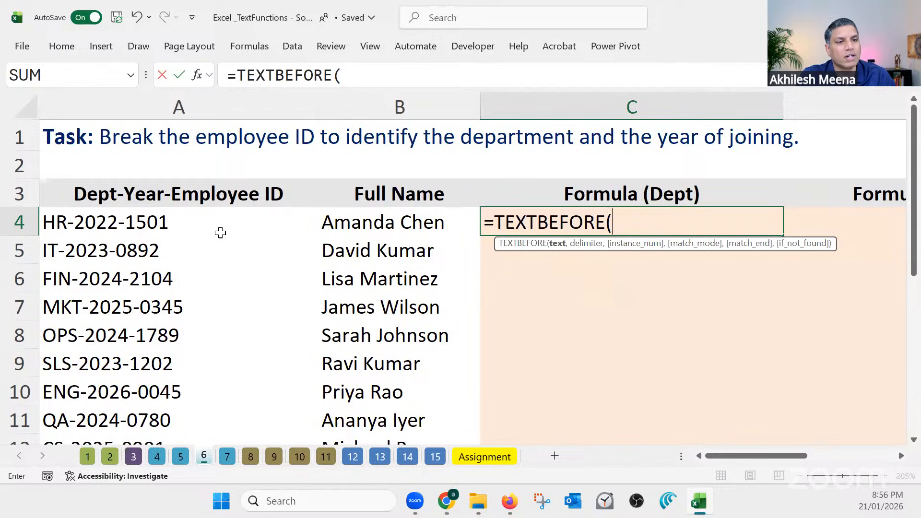
click(142, 221)
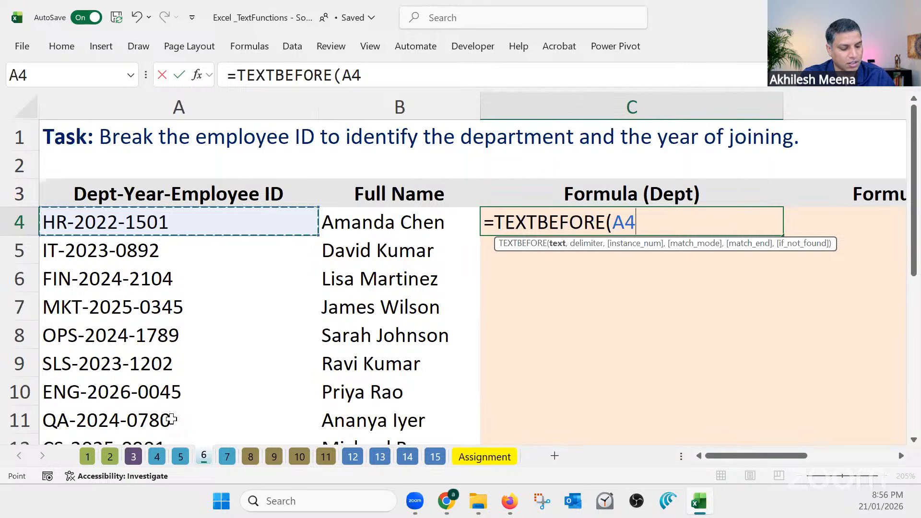
text(,)
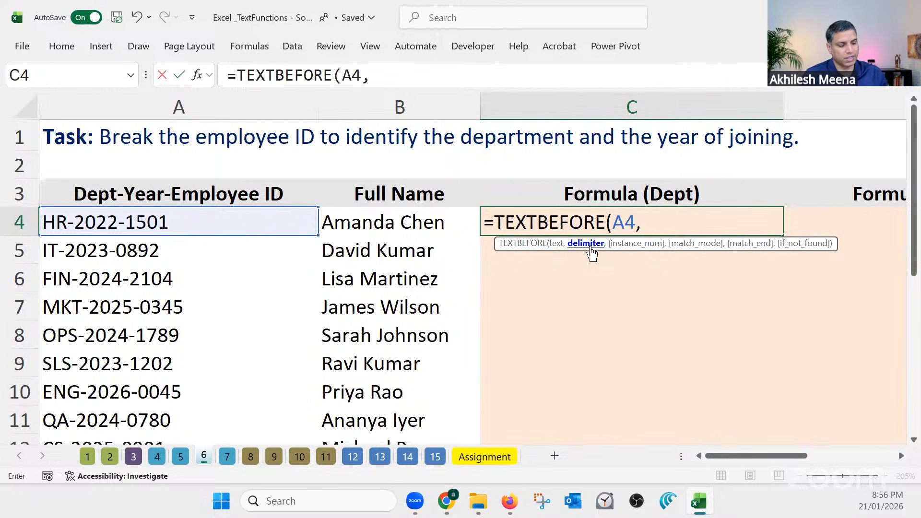
text("-")
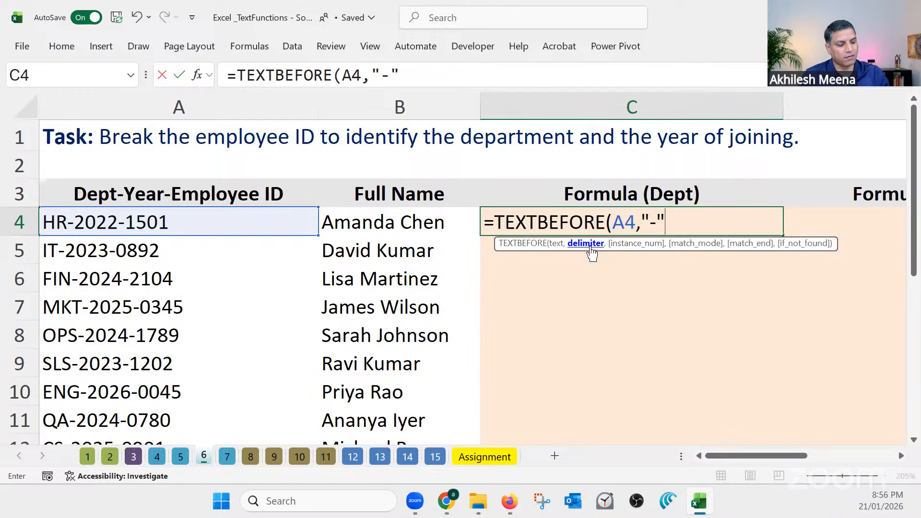
key(Return)
Fill C4's department formula down to C18 and slightly narrow the Formula (Dept) column
click(609, 216)
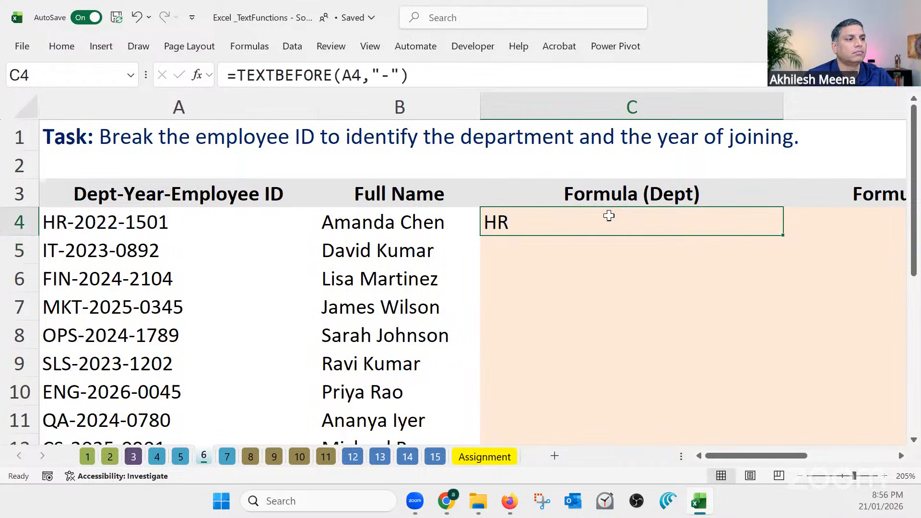
double_click(783, 236)
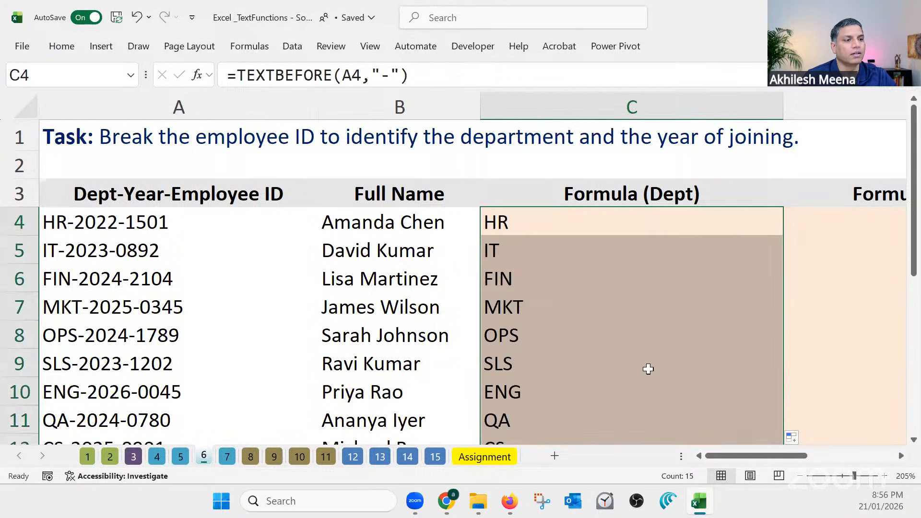
scroll(648, 369, down, 3)
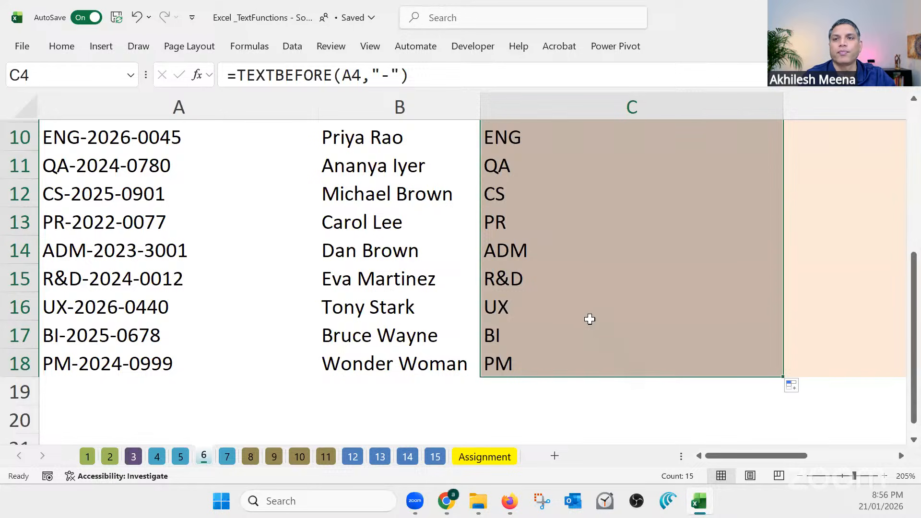
scroll(589, 319, down, 2)
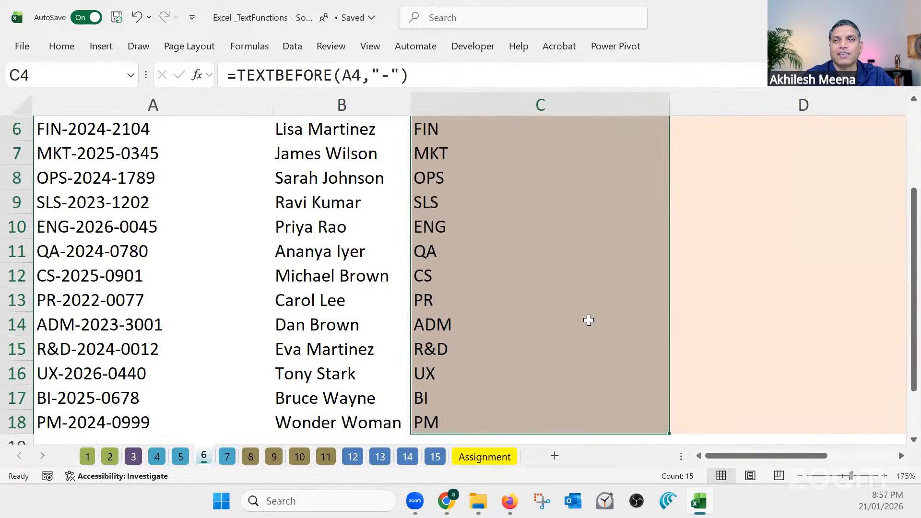
scroll(588, 319, up, 2)
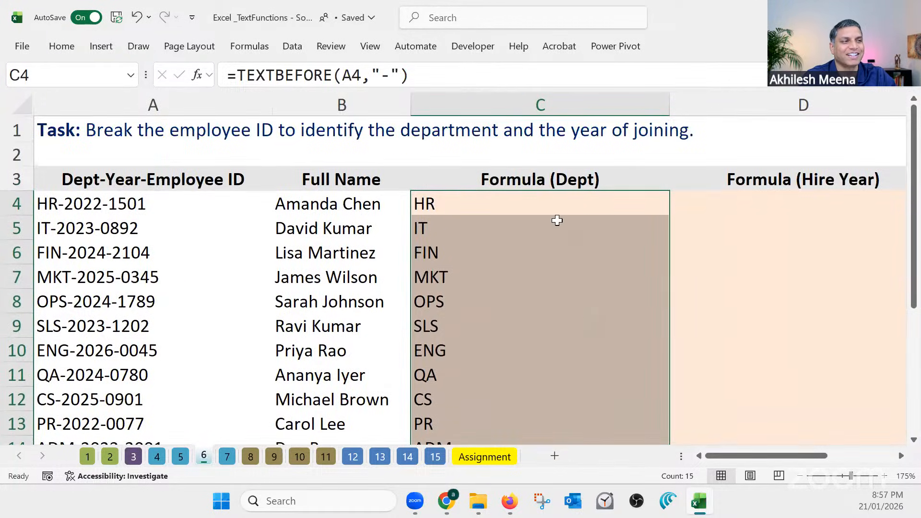
click(554, 203)
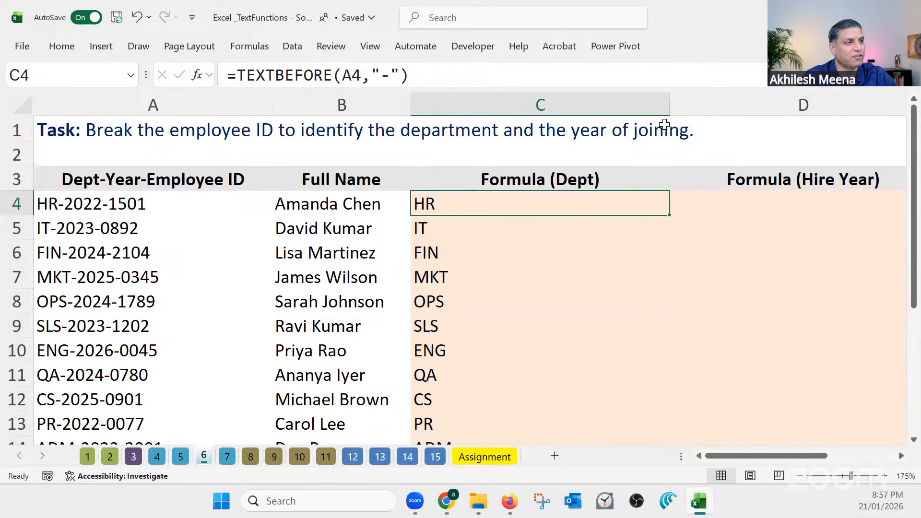
drag(670, 106, 622, 105)
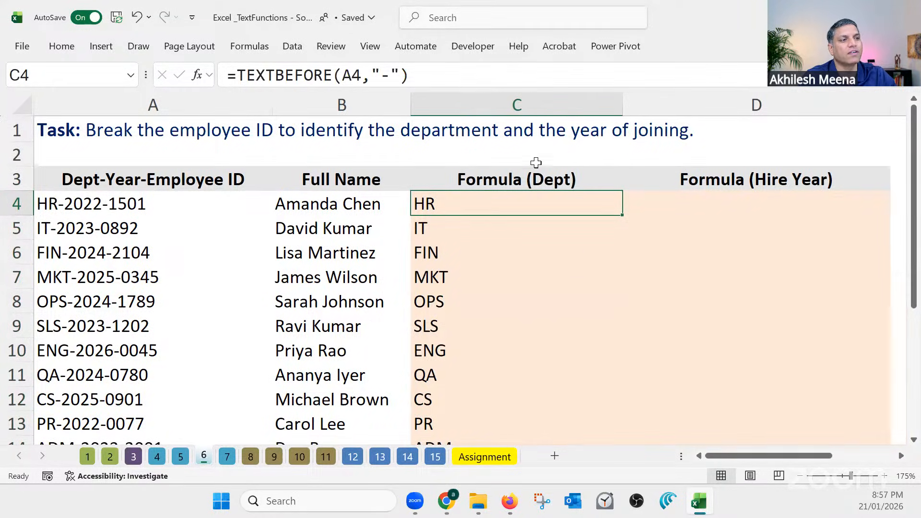
click(537, 161)
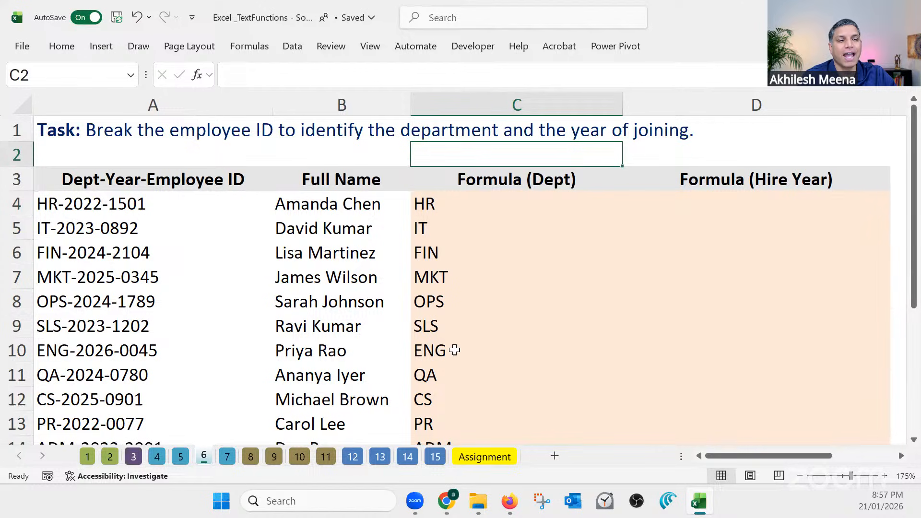
Go back to sheet 4 and compare E4's MID code formula with its helper formulas in C4 and D4
click(180, 459)
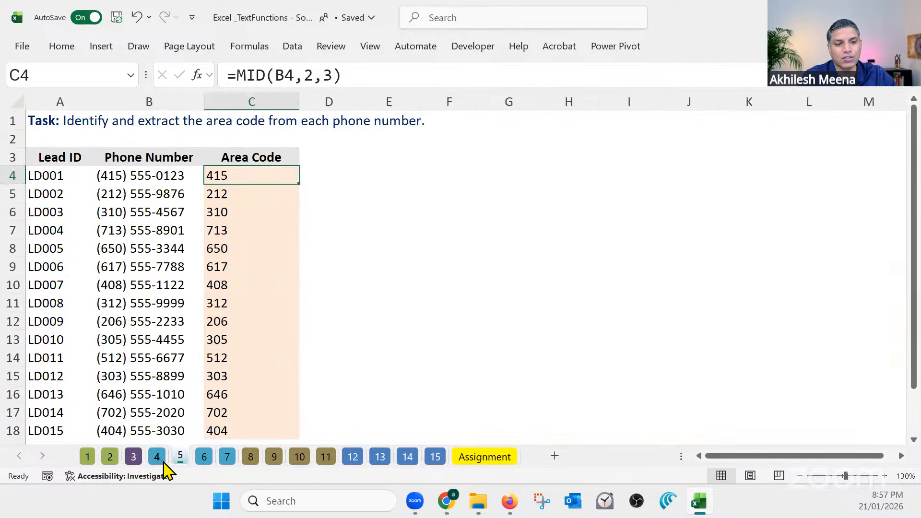
click(158, 458)
click(419, 192)
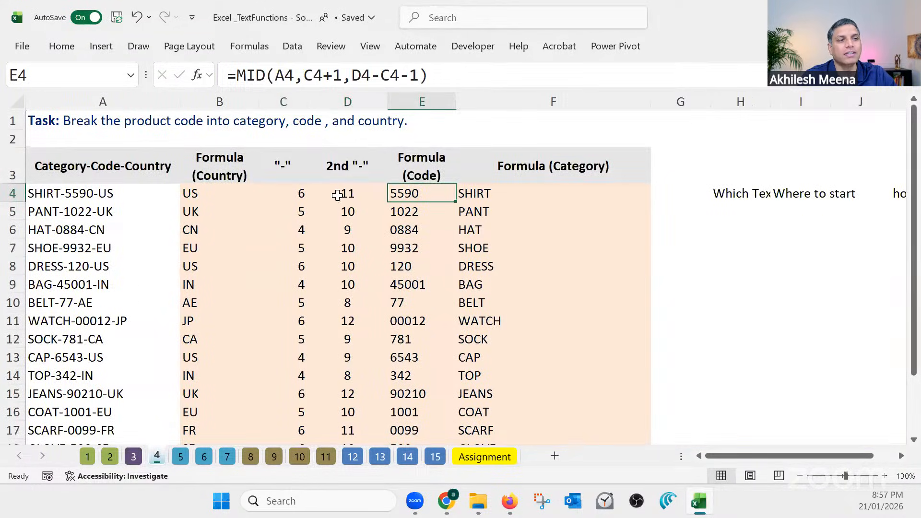
click(347, 193)
click(299, 193)
click(349, 193)
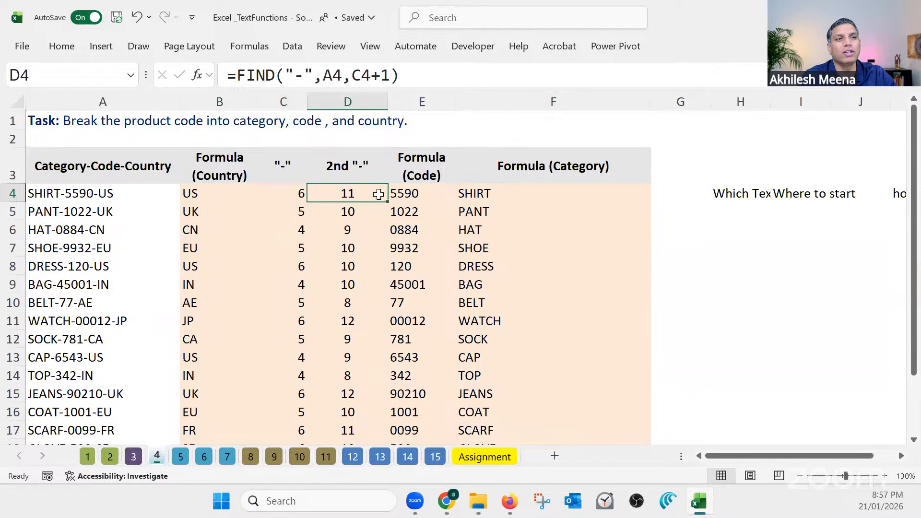
Review on sheet 4 how the dash positions in C4 and D4 feed the MID code formula in E4
click(401, 193)
click(300, 197)
click(340, 200)
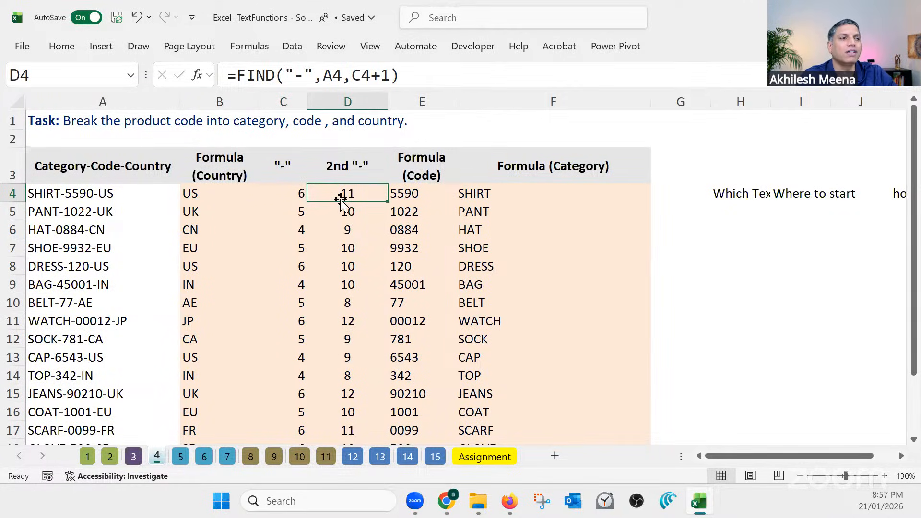
click(299, 195)
click(352, 193)
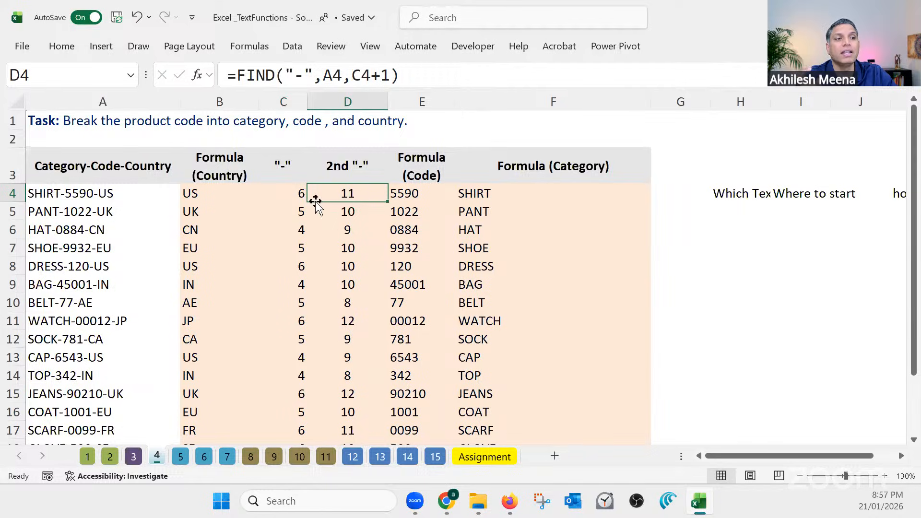
click(296, 195)
click(348, 196)
click(405, 196)
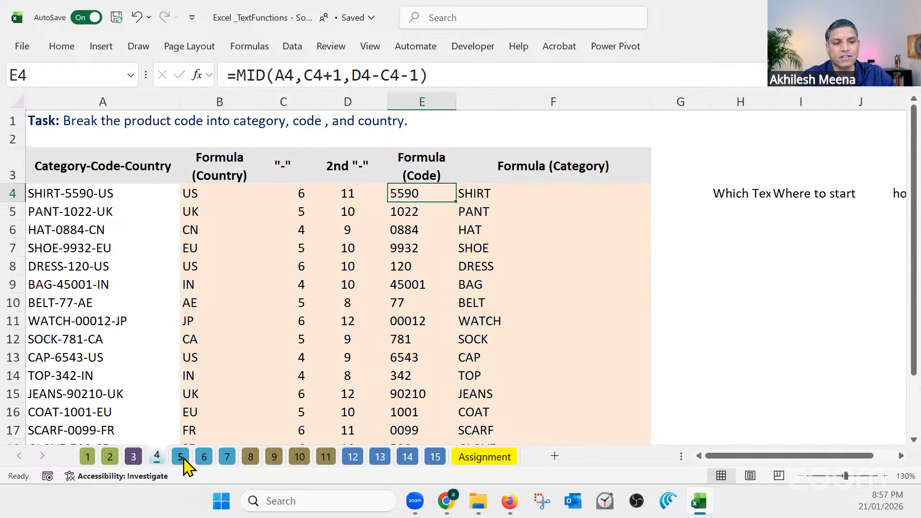
Return to sheet 6 and narrow the Formula (Dept) column to about the width of its header
click(183, 456)
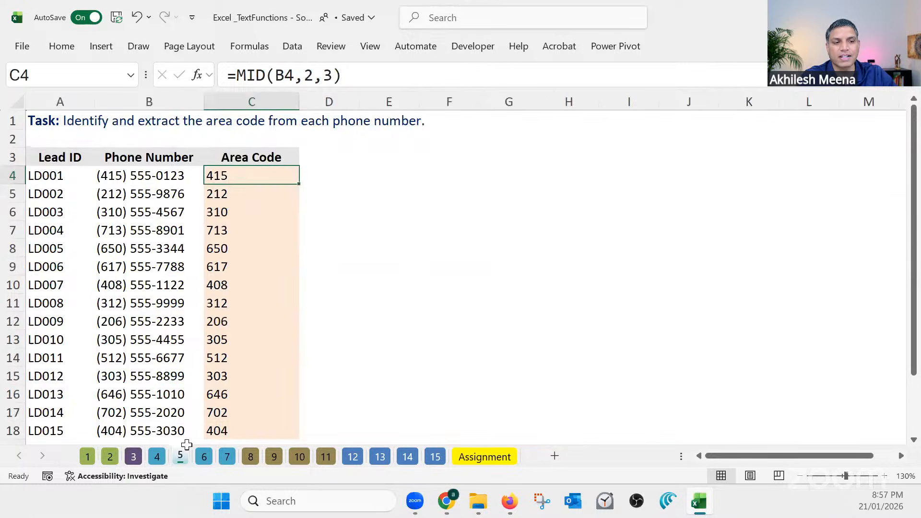
click(210, 454)
click(461, 204)
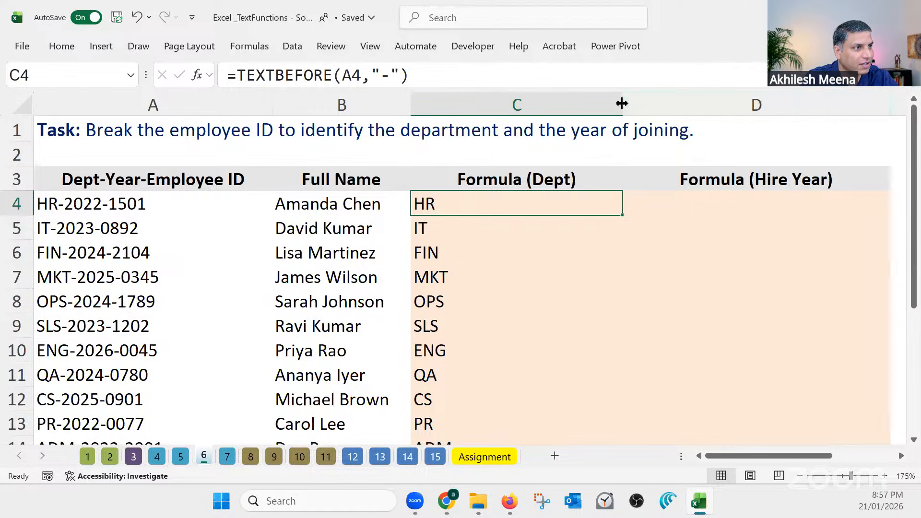
drag(621, 102, 544, 103)
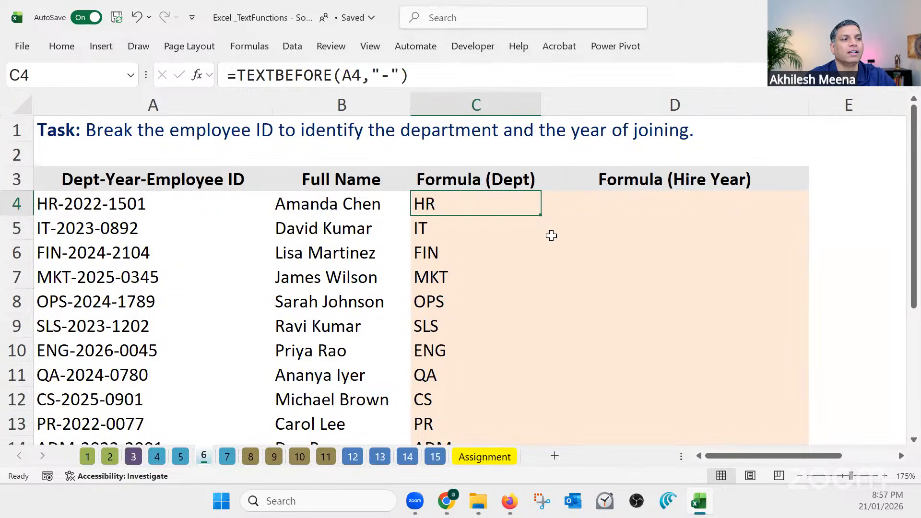
ctrl+scroll(549, 226, down, 3)
Enter =TEXTAFTER(A4,"-") in D4 to extract the text following the first dash, and fill the formula down to D18
click(539, 184)
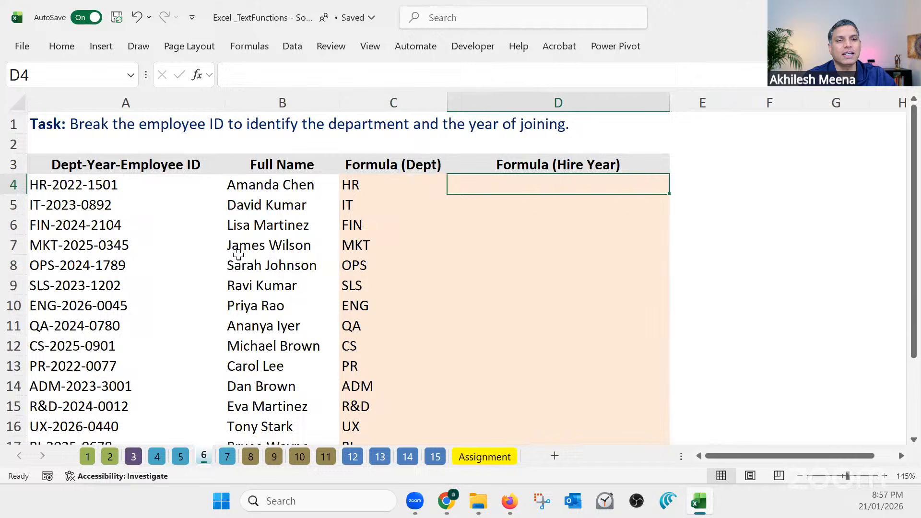
click(82, 185)
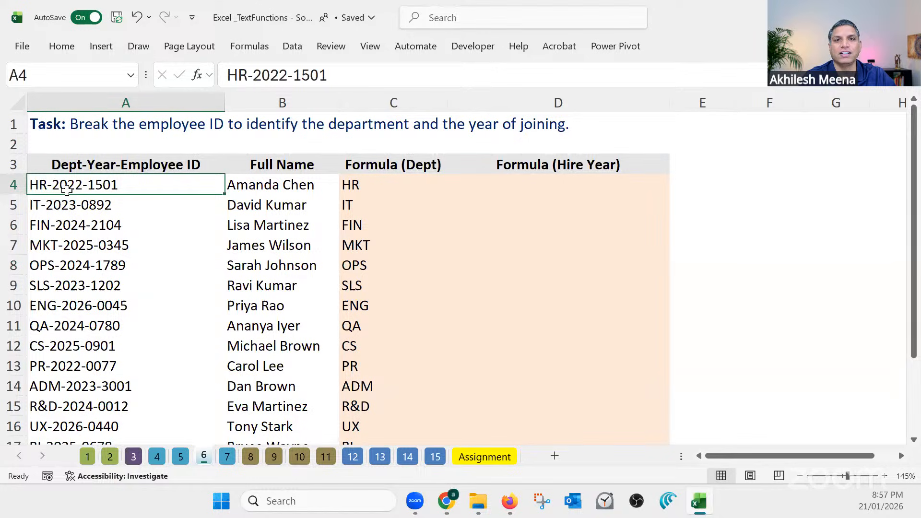
click(551, 192)
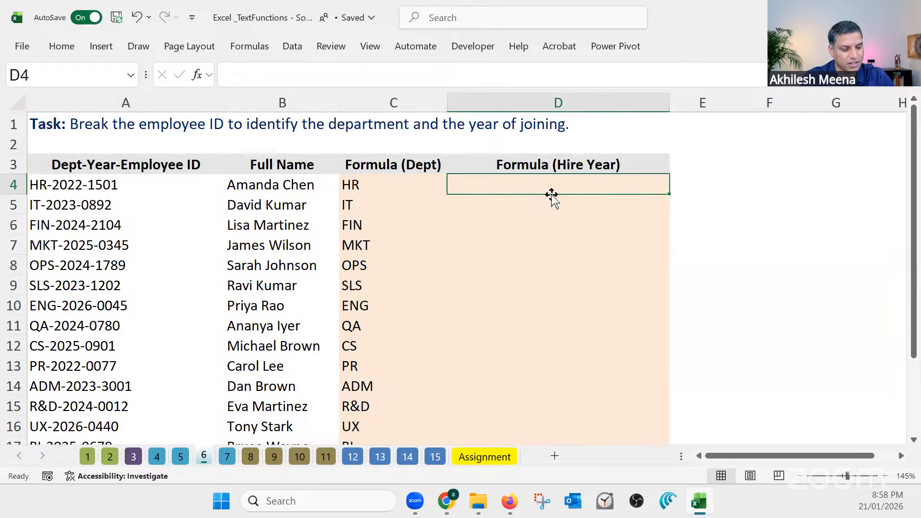
text(=)
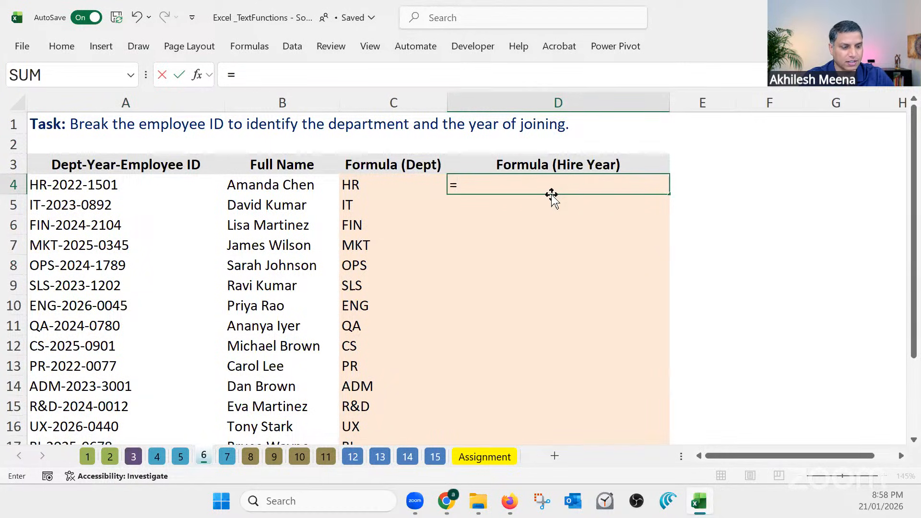
text(text)
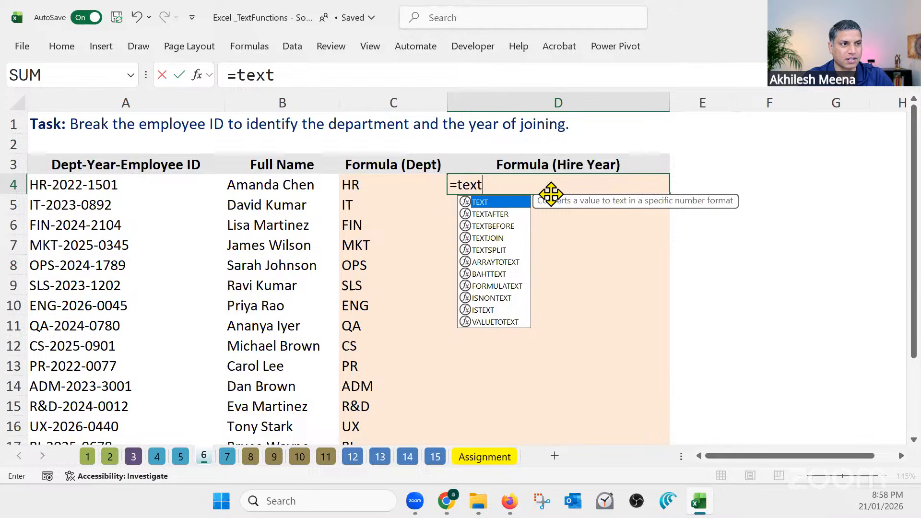
key(Down)
key(Tab)
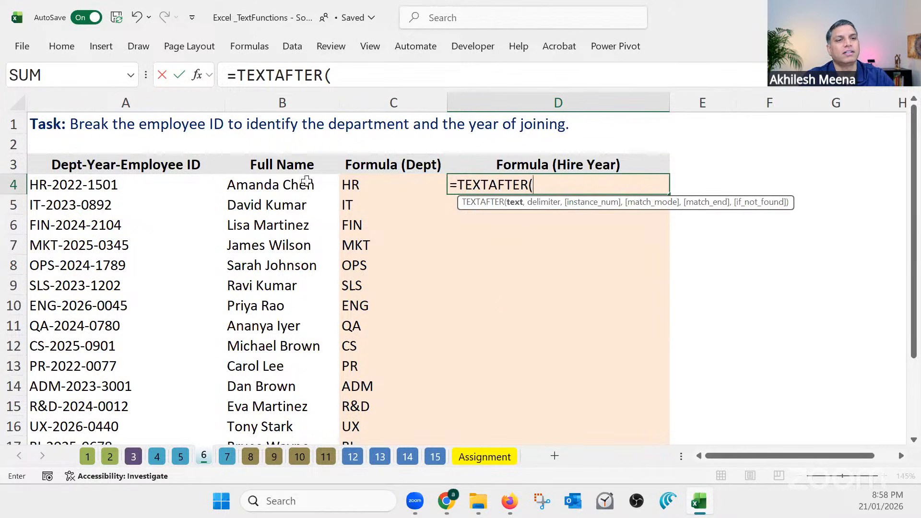
click(99, 186)
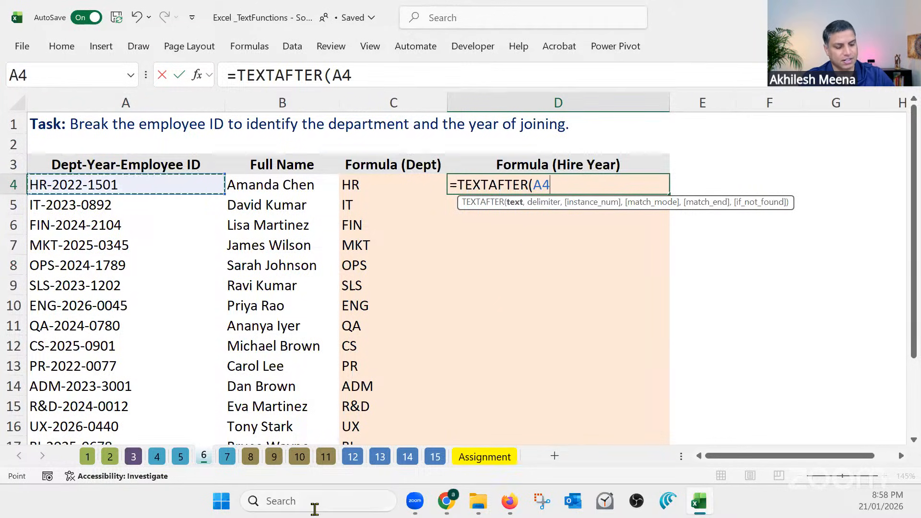
text(,"-)
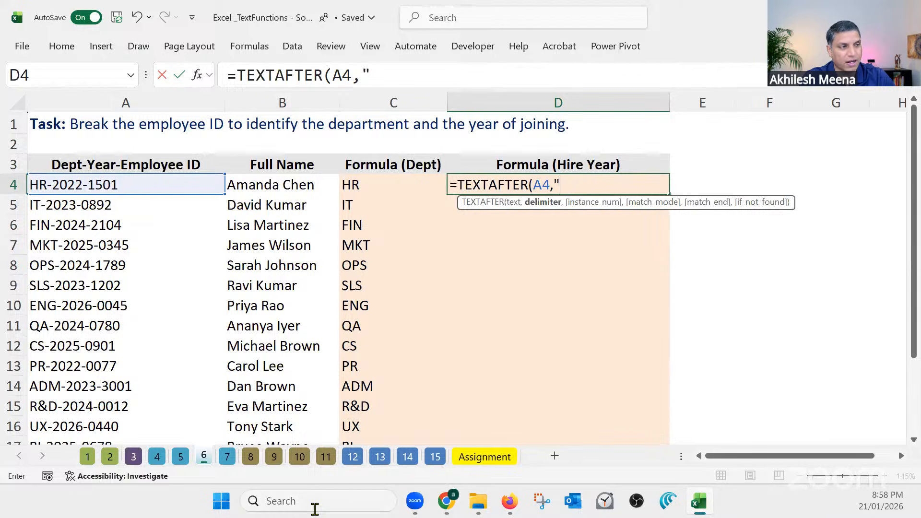
text("))
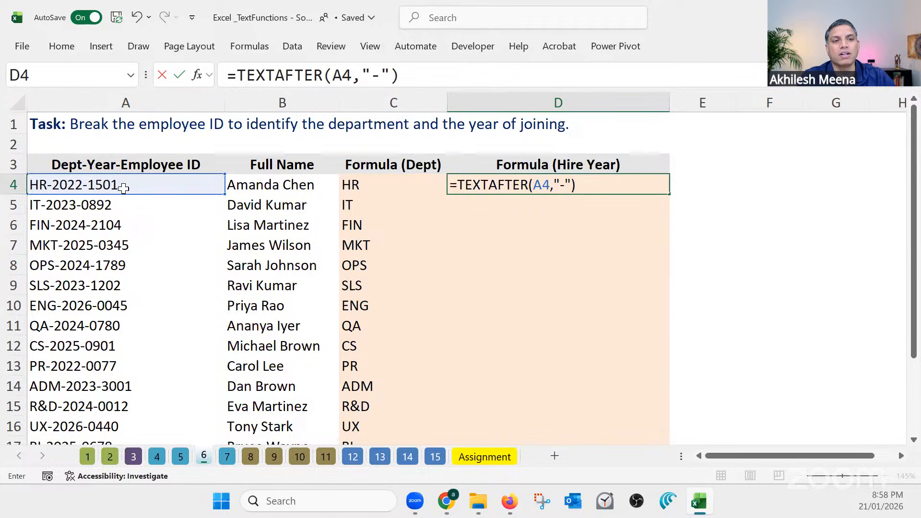
key(Return)
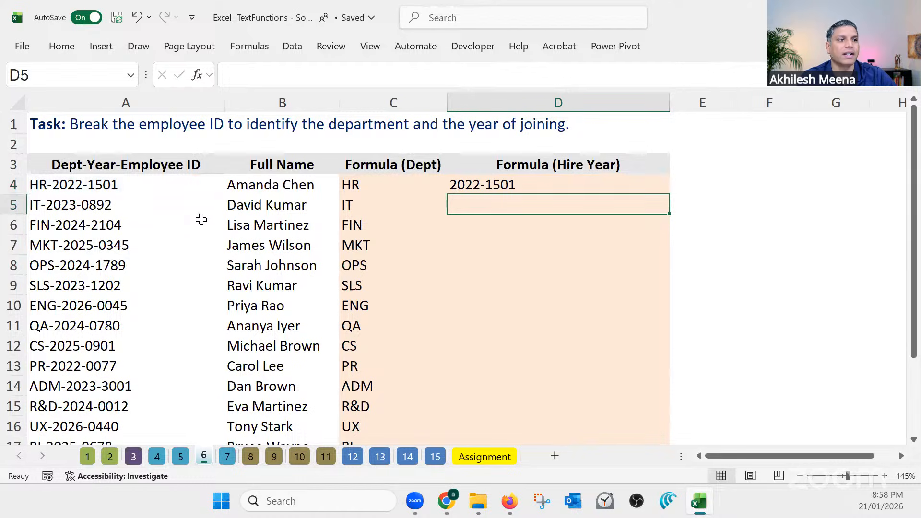
click(619, 194)
double_click(668, 193)
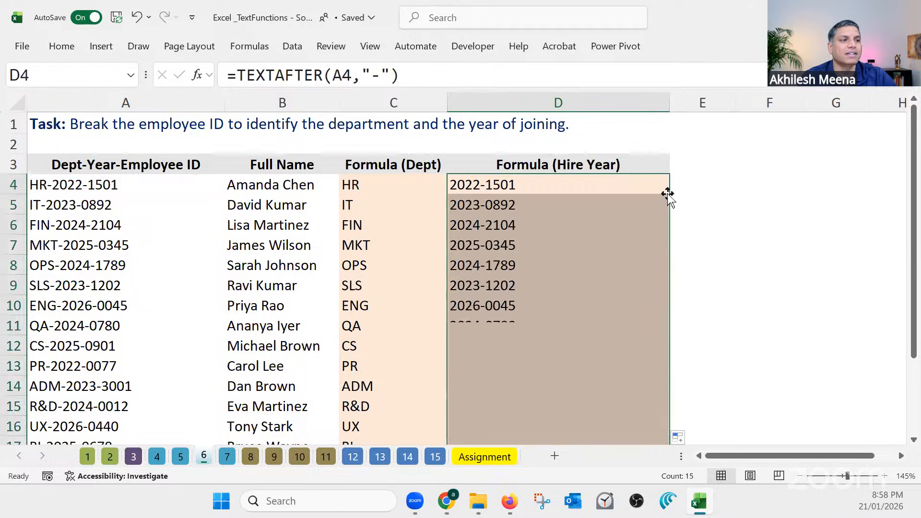
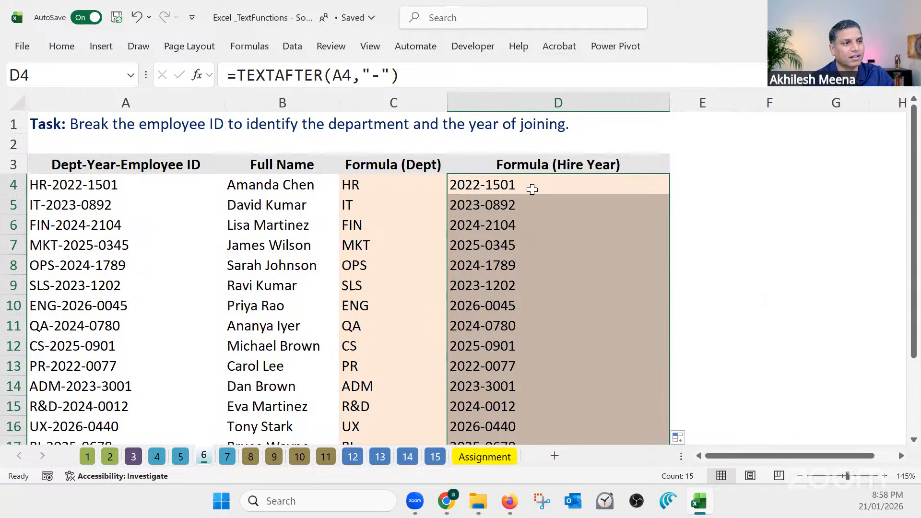
Wrap D4's TEXTAFTER formula in LEFT so that it reads =LEFT(TEXTAFTER(A4,"-"),4) and returns only the hire year
click(532, 188)
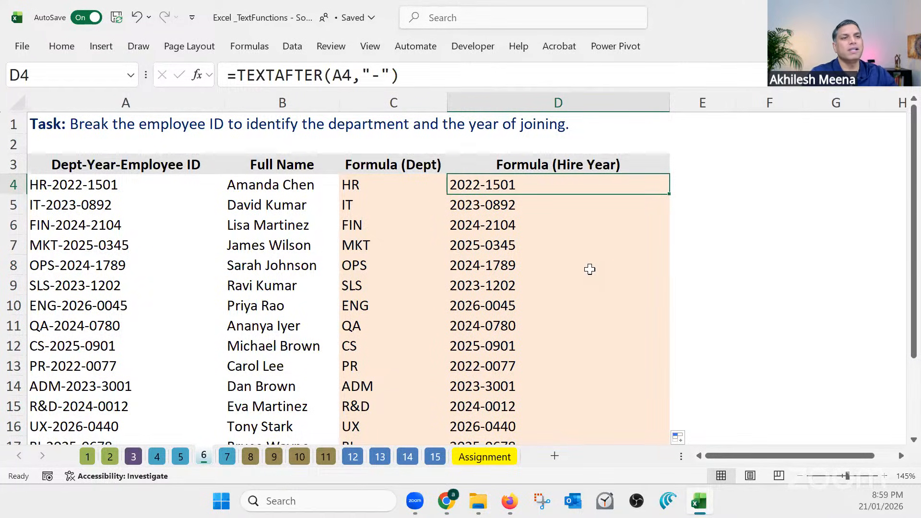
click(236, 75)
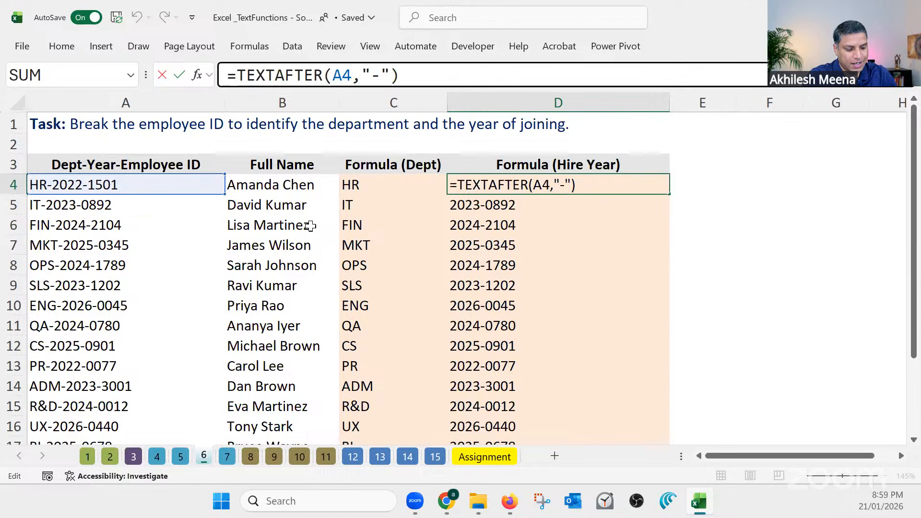
text(left()
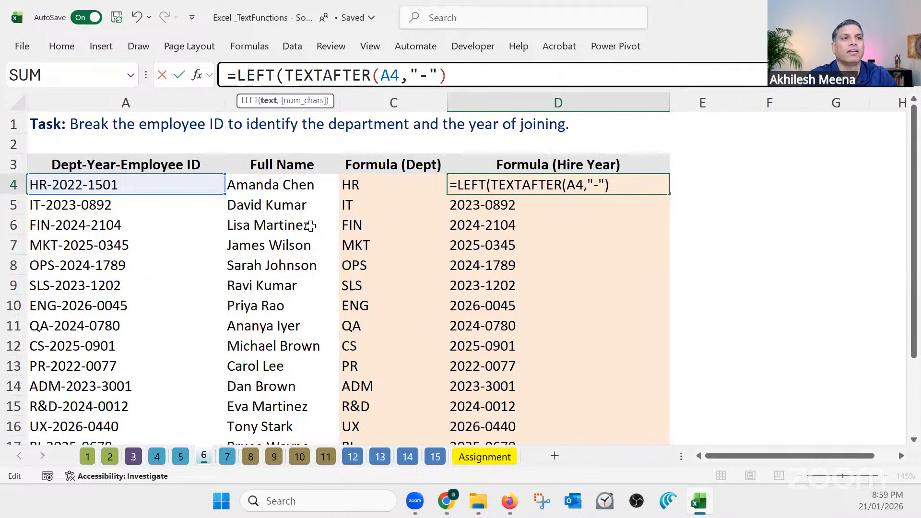
drag(285, 75, 453, 77)
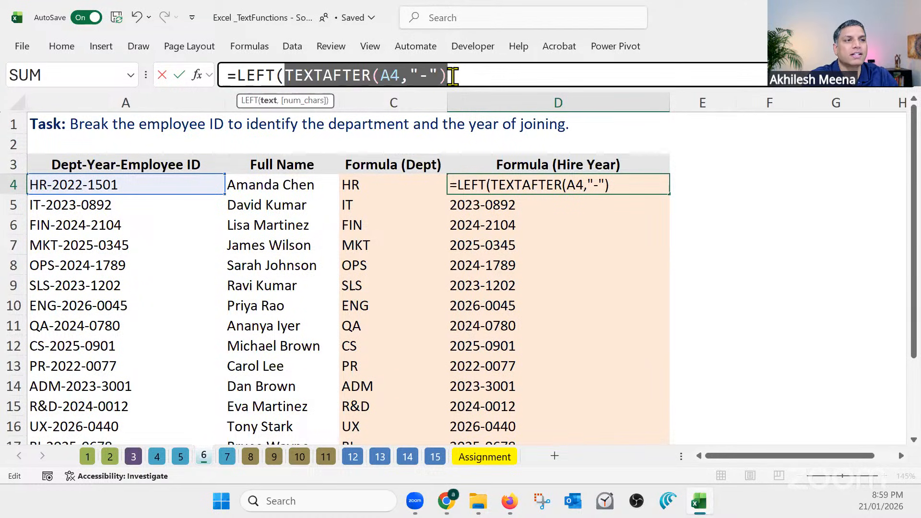
click(462, 78)
text(,)
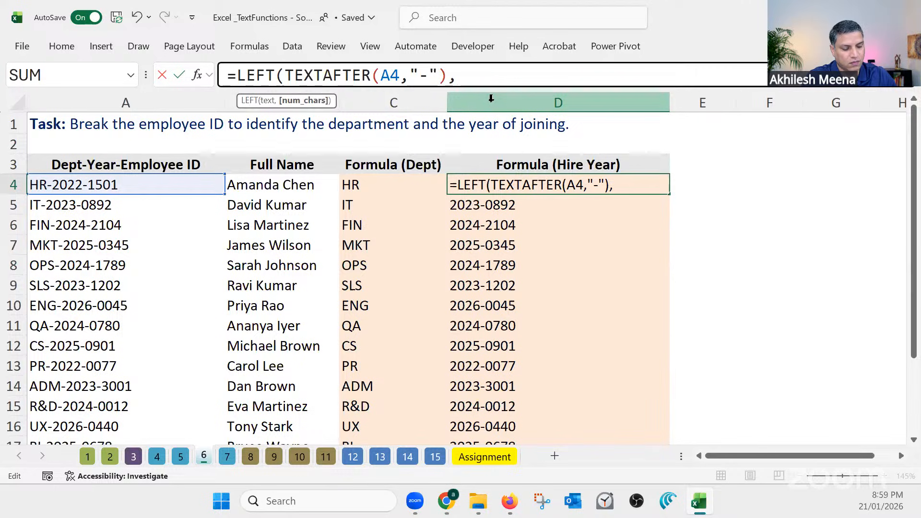
text(4))
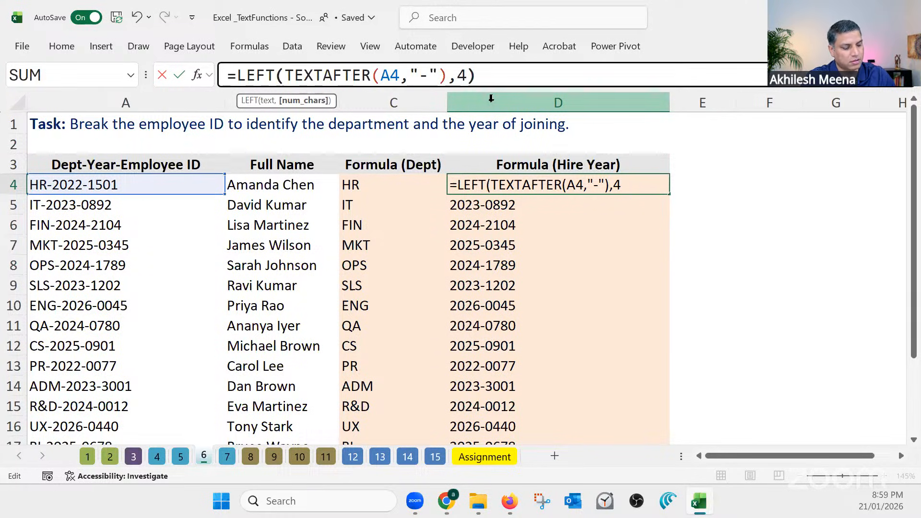
key(Return)
Fill the hire-year formula in D4 down to D18 and narrow the Formula (Hire Year) column slightly
click(638, 185)
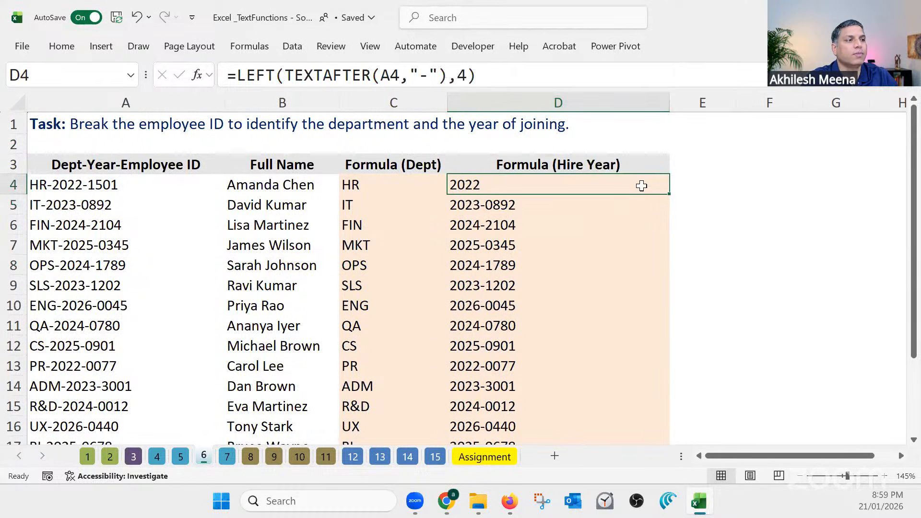
double_click(670, 196)
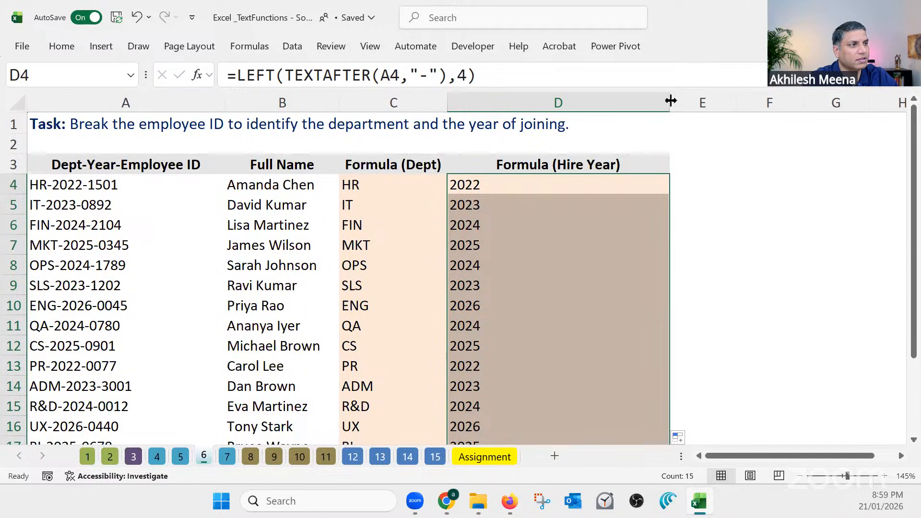
drag(670, 103, 633, 103)
Note the function names beside the table: TEXTBEFORE in F4 and TEXTAFTER in F5
click(738, 190)
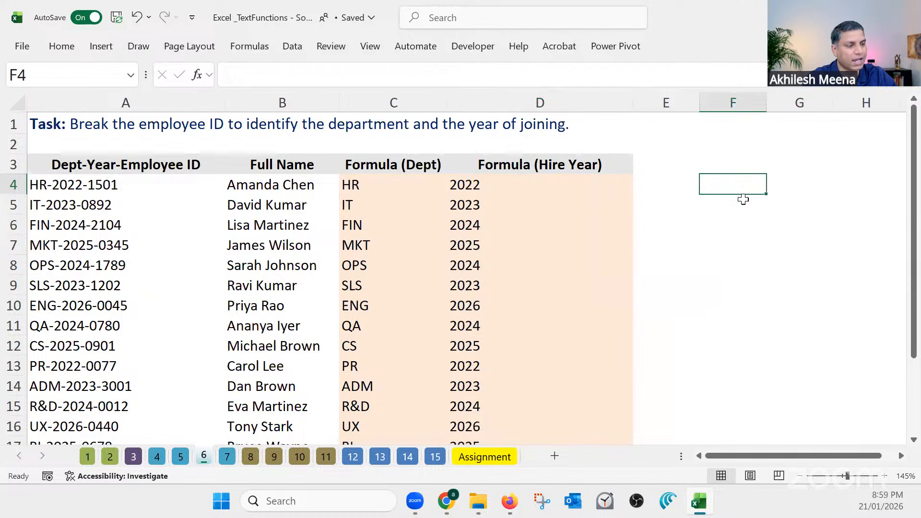
text(TEXT)
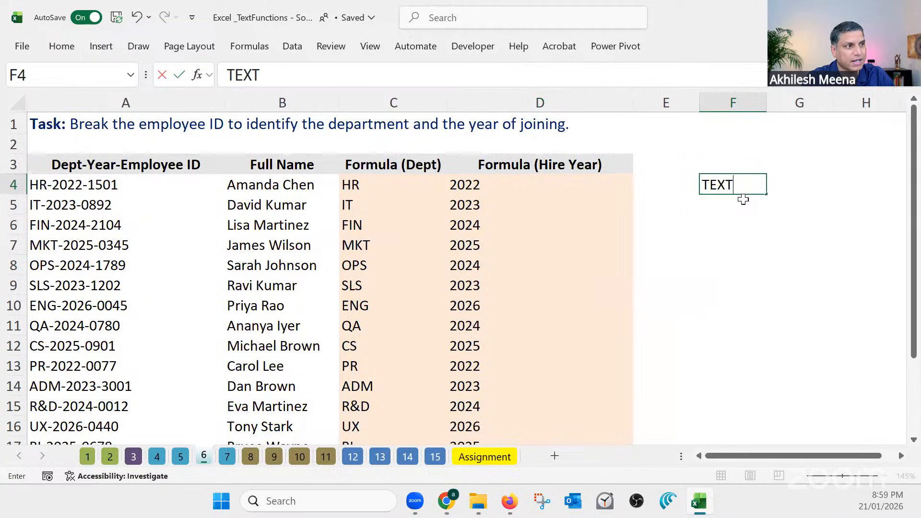
text(BEFORE)
key(Return)
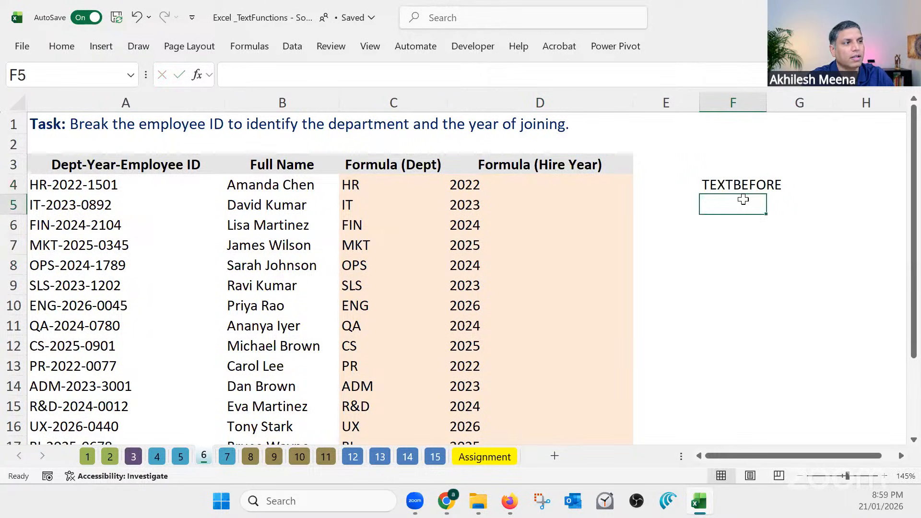
text(TEXTB)
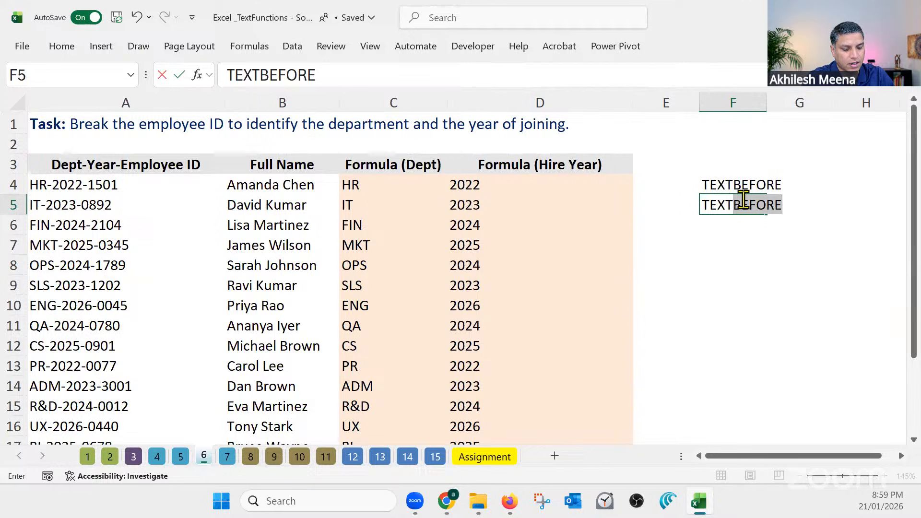
text(AFTER)
key(Return)
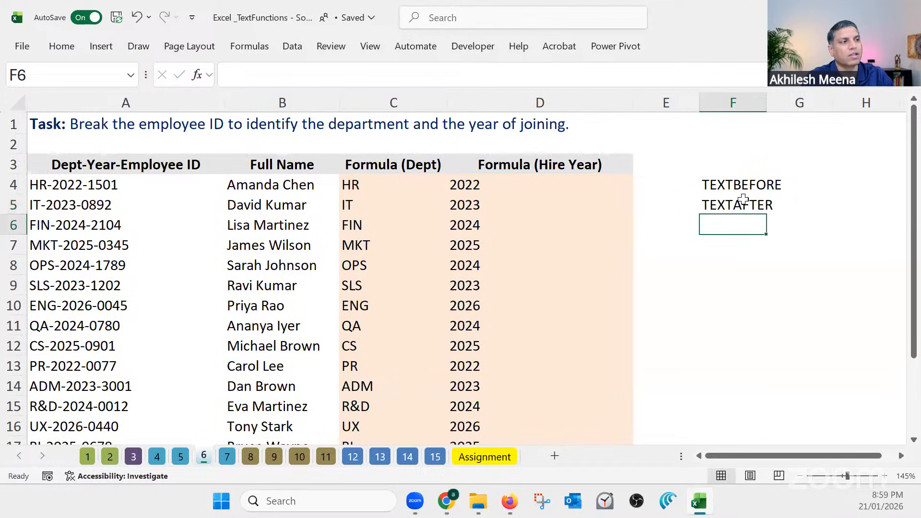
click(746, 258)
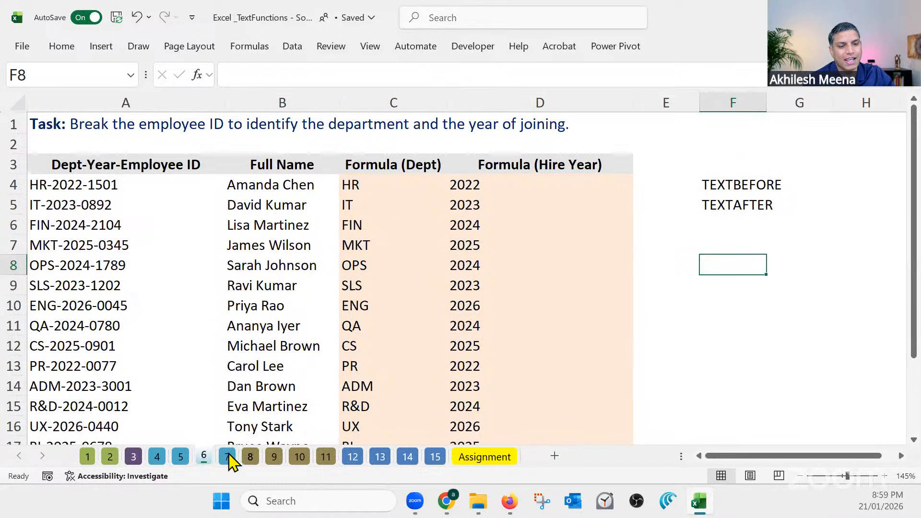
Compare the product codes on sheet 4 and the area codes on sheet 5 with the hire-year formula in D4 on sheet 6
click(177, 459)
click(157, 456)
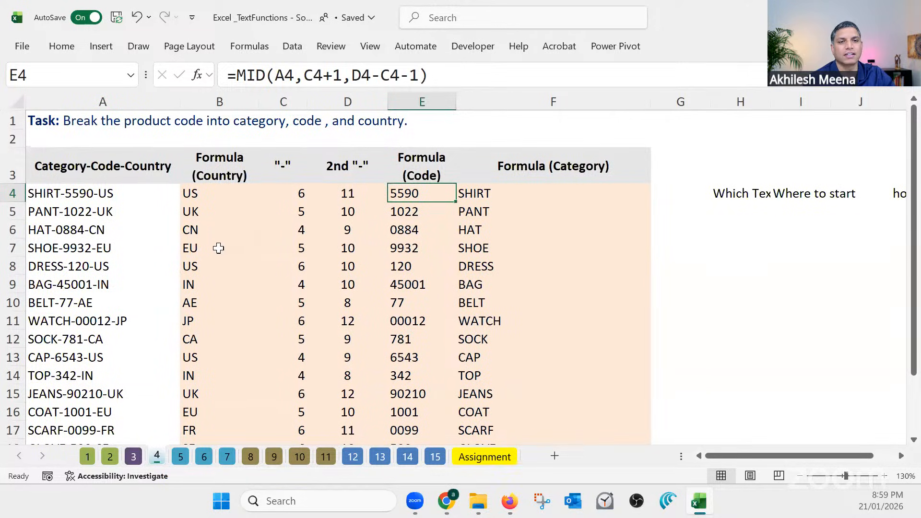
click(102, 193)
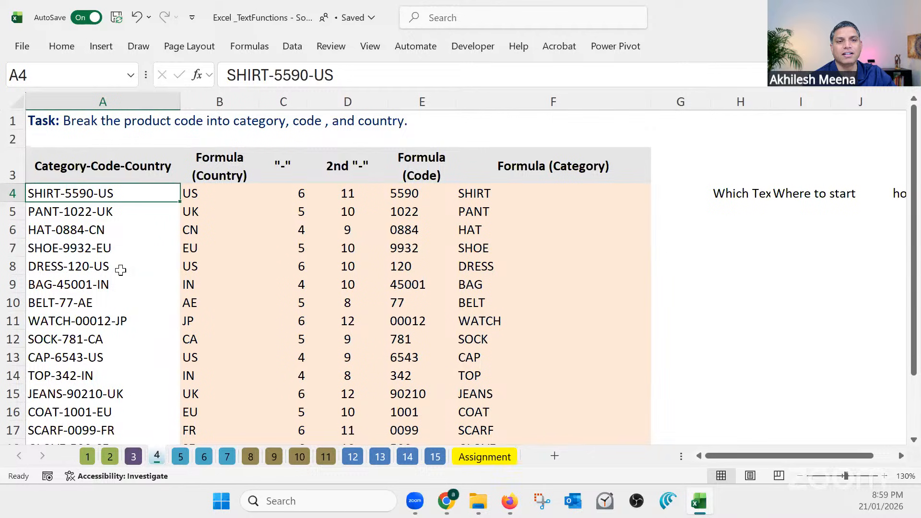
click(204, 456)
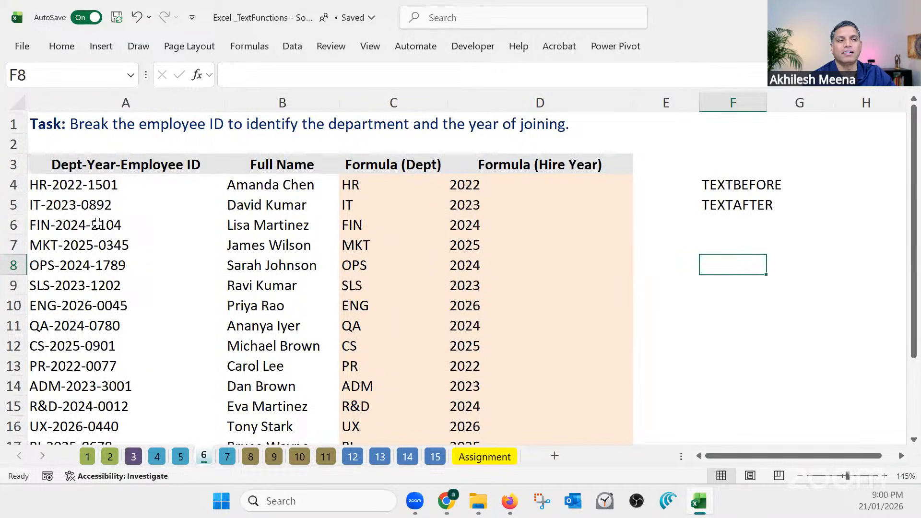
click(181, 456)
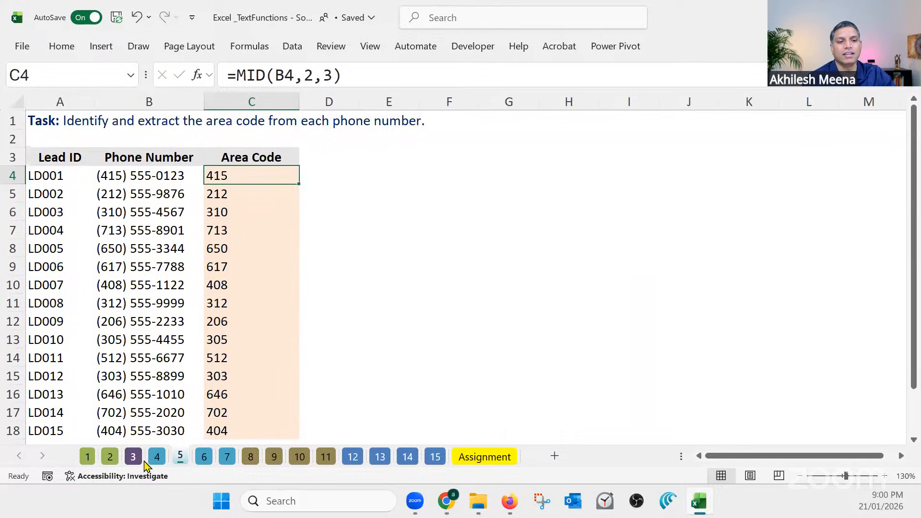
click(157, 460)
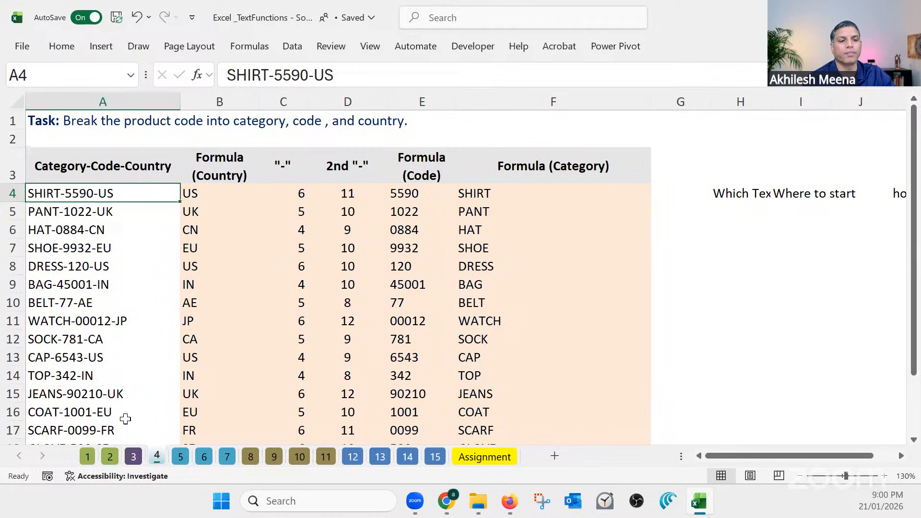
click(204, 460)
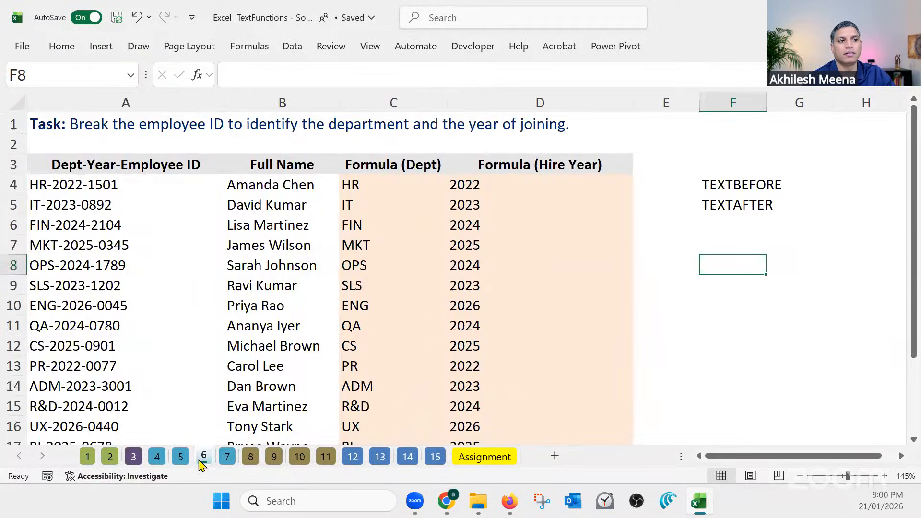
click(499, 184)
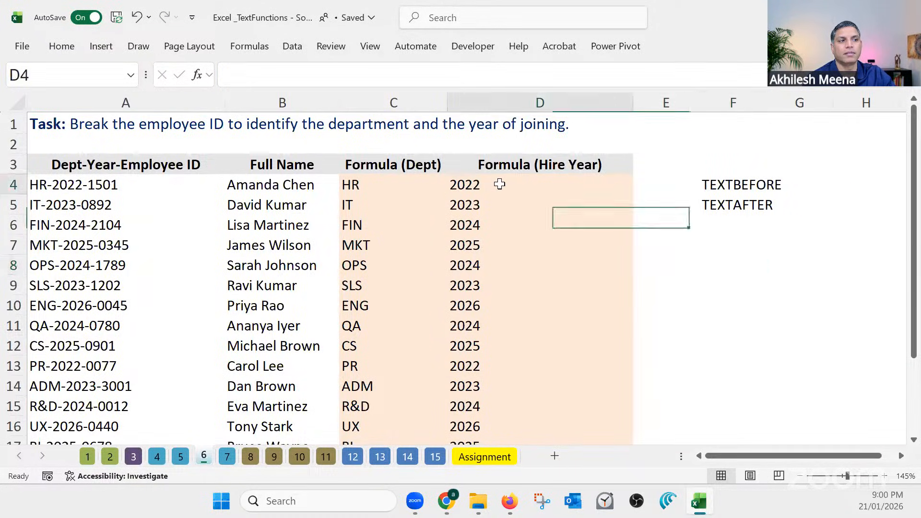
On sheet 4, narrow the Formula (Category) column to fit its wrapped header and widen the empty column G
click(157, 457)
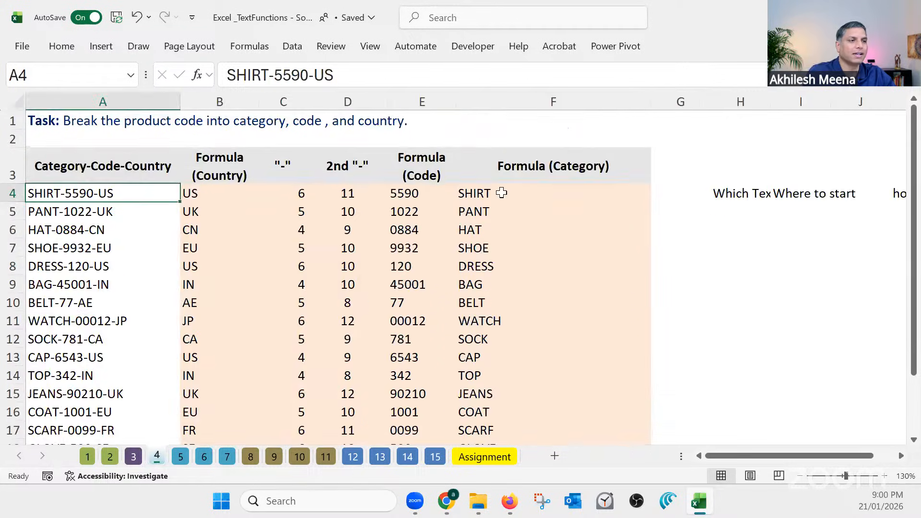
click(411, 193)
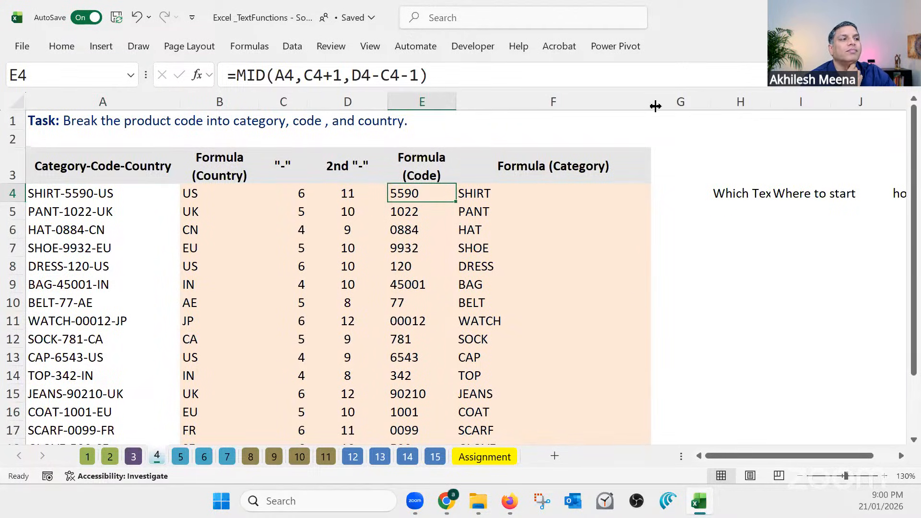
drag(650, 101, 531, 110)
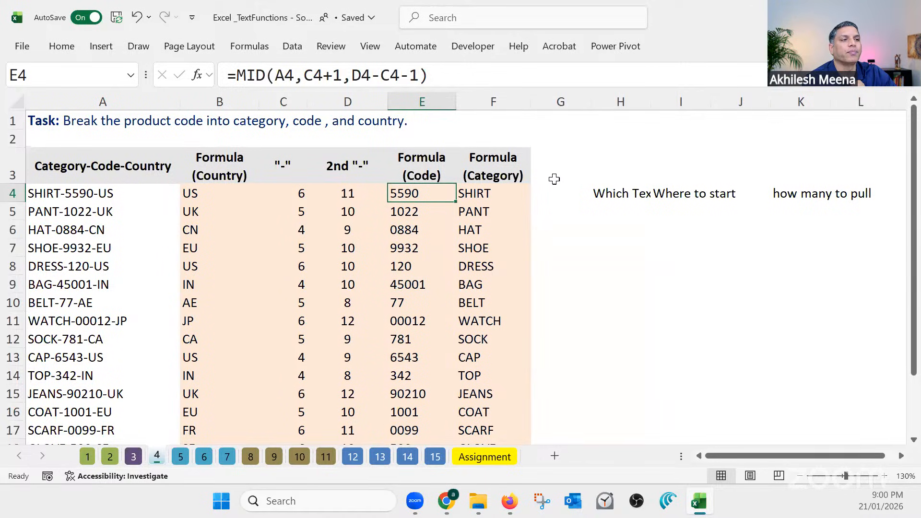
drag(590, 106, 698, 91)
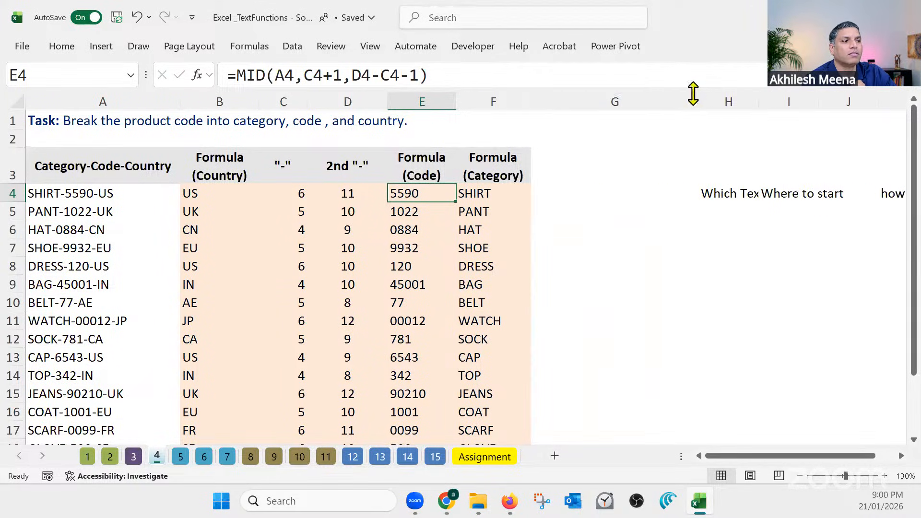
Enter =TEXTAFTER(A4,"-") in G4 to extract everything after the product code's first dash, and fill it down to G18
click(596, 195)
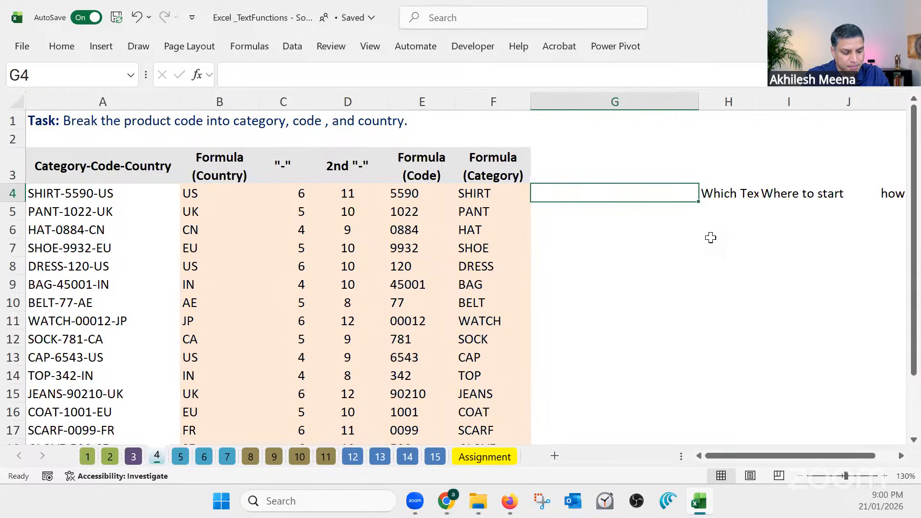
text(=text)
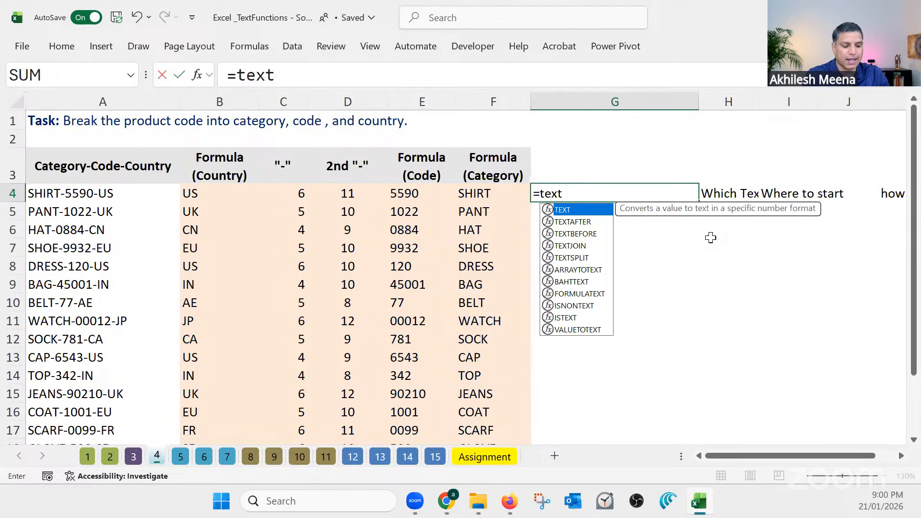
text(after)
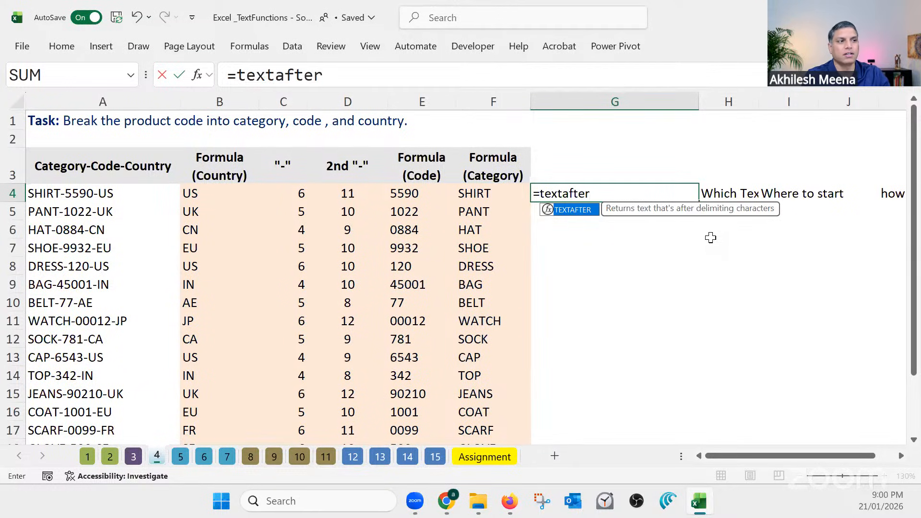
key(Tab)
click(109, 194)
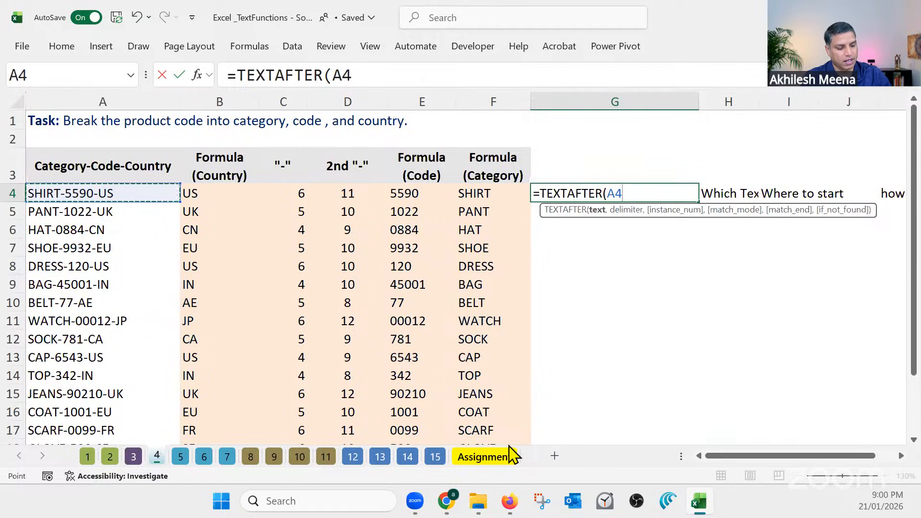
text(.)
text(,"-)
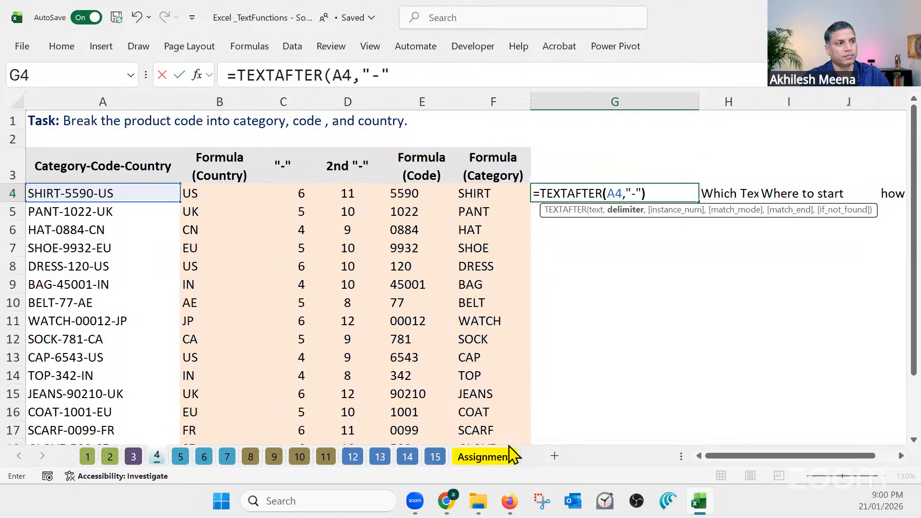
key(Return)
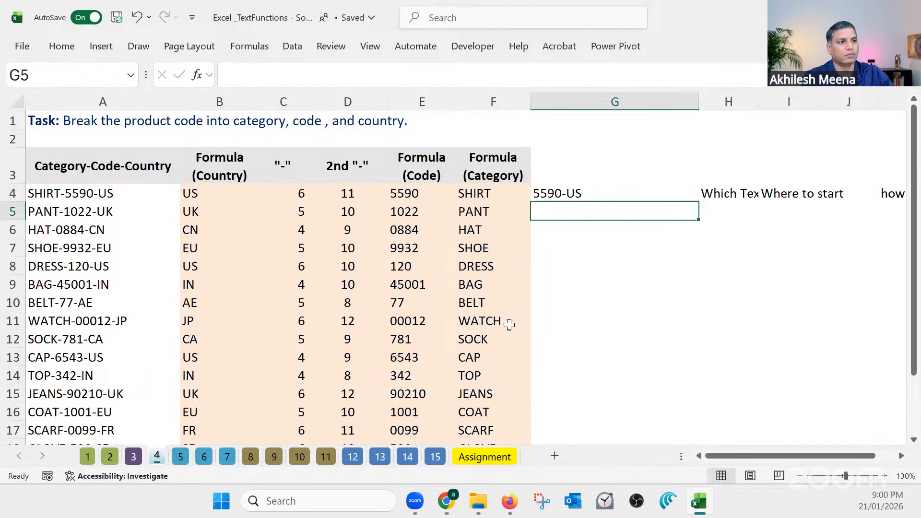
click(552, 196)
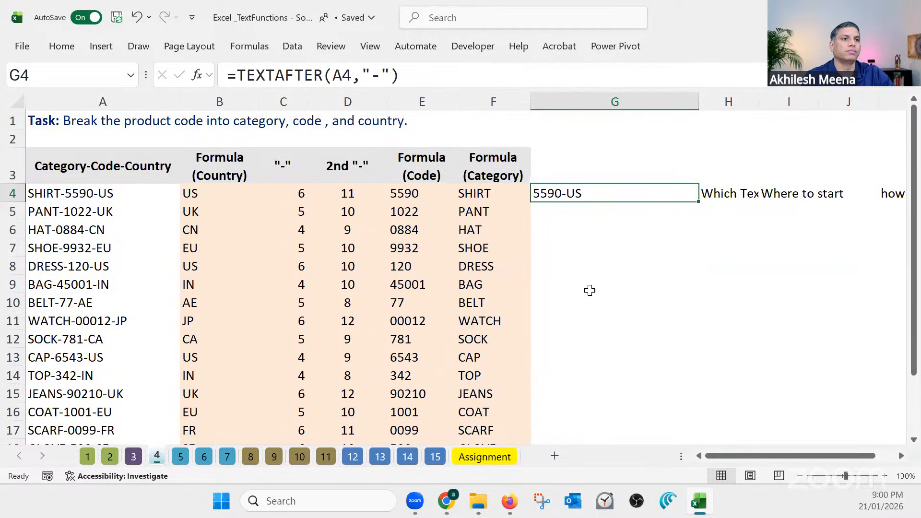
double_click(697, 203)
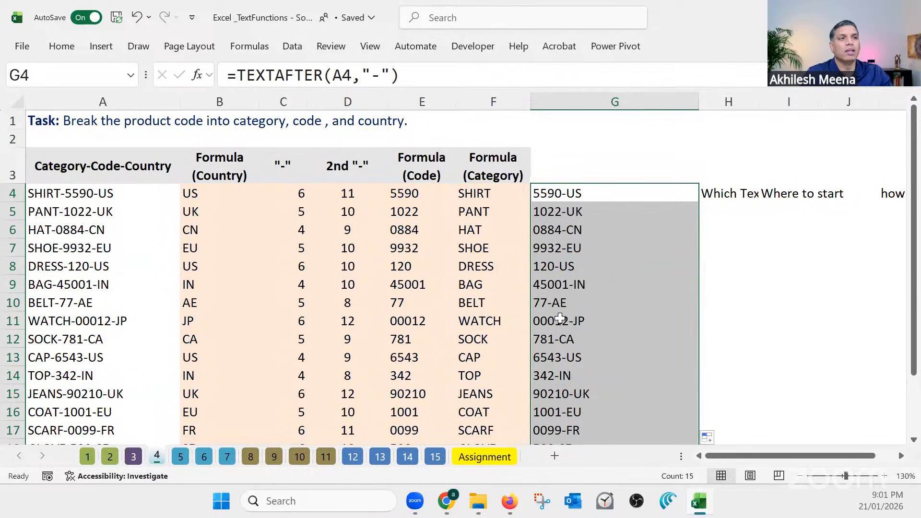
Nest the G4 formula in TEXTBEFORE as =TEXTBEFORE(TEXTAFTER(A4,"-"),"-") to isolate the product code, and fill it down to G18
click(250, 78)
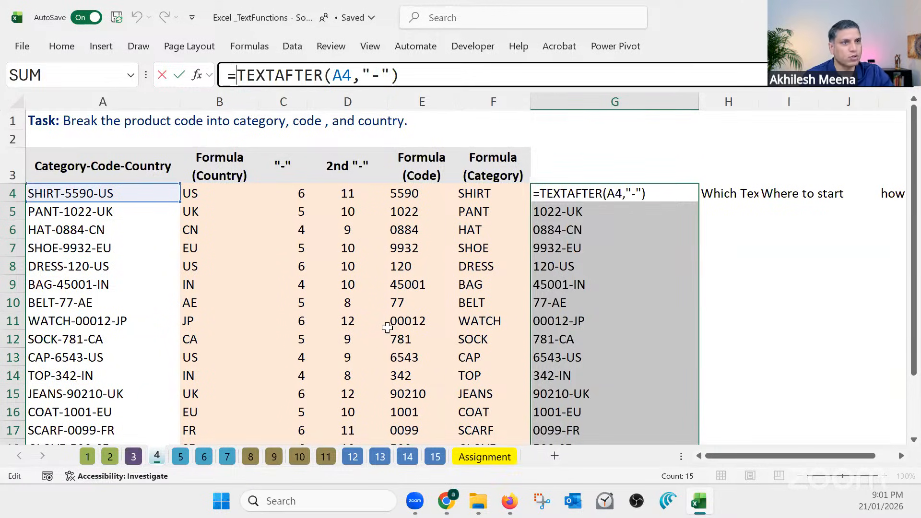
text(tex)
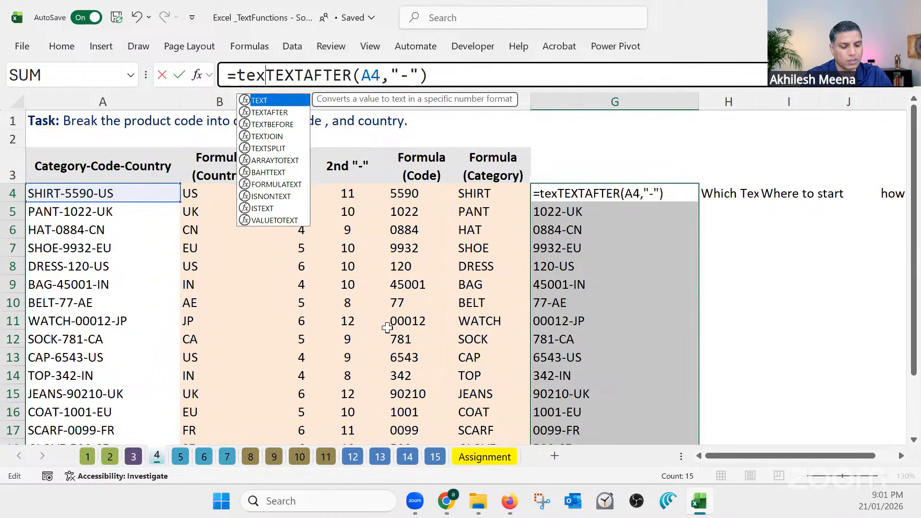
text(t)
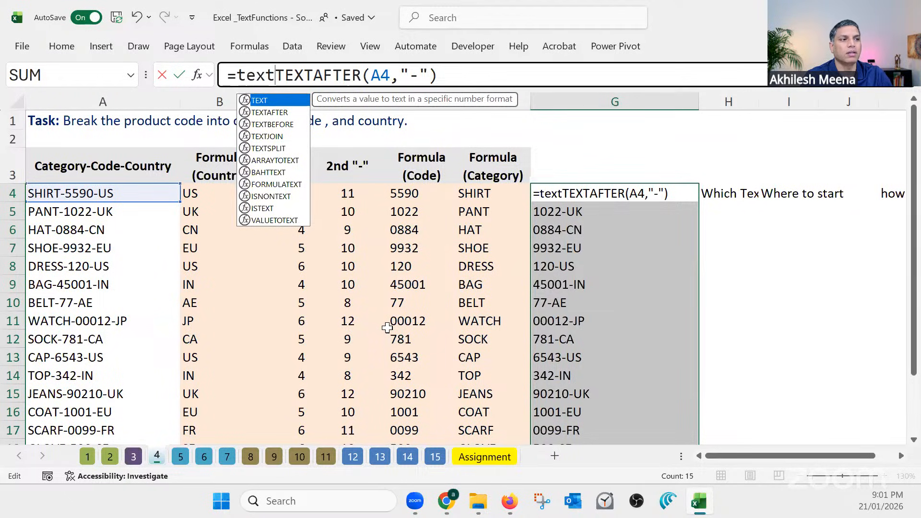
text(before)
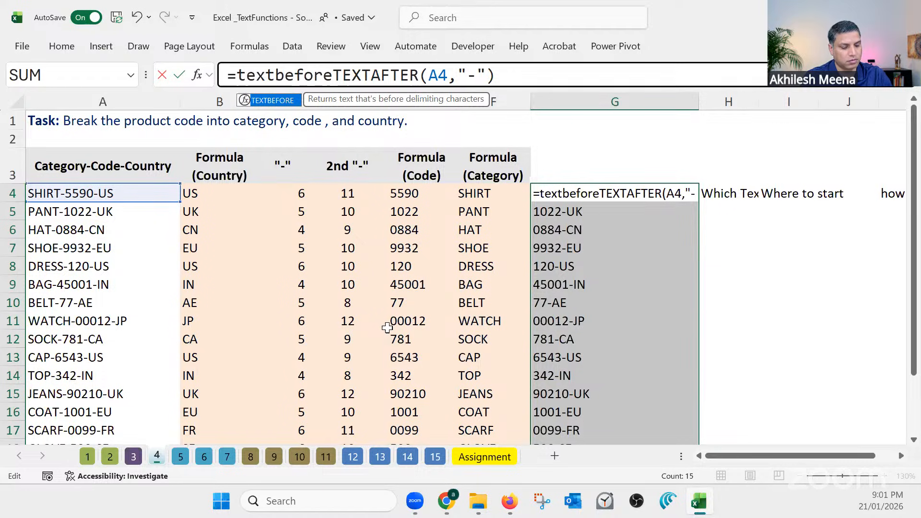
text(()
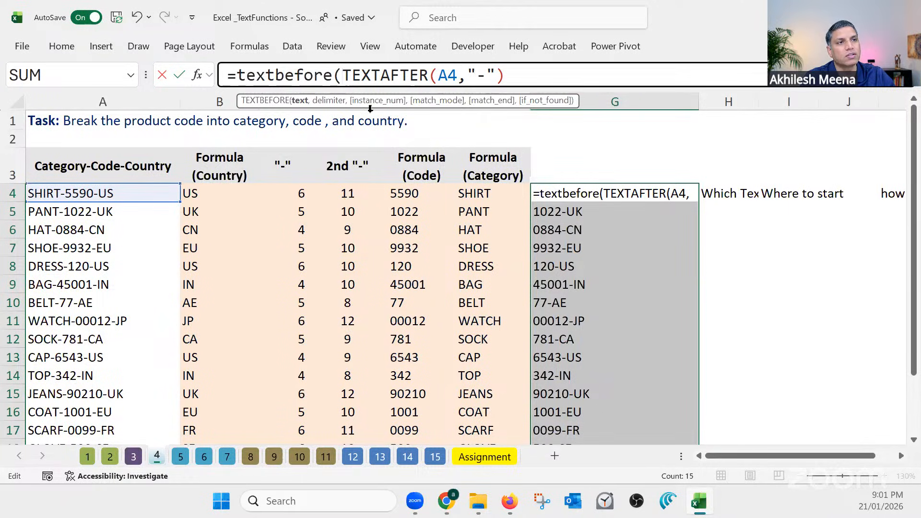
drag(342, 75, 515, 78)
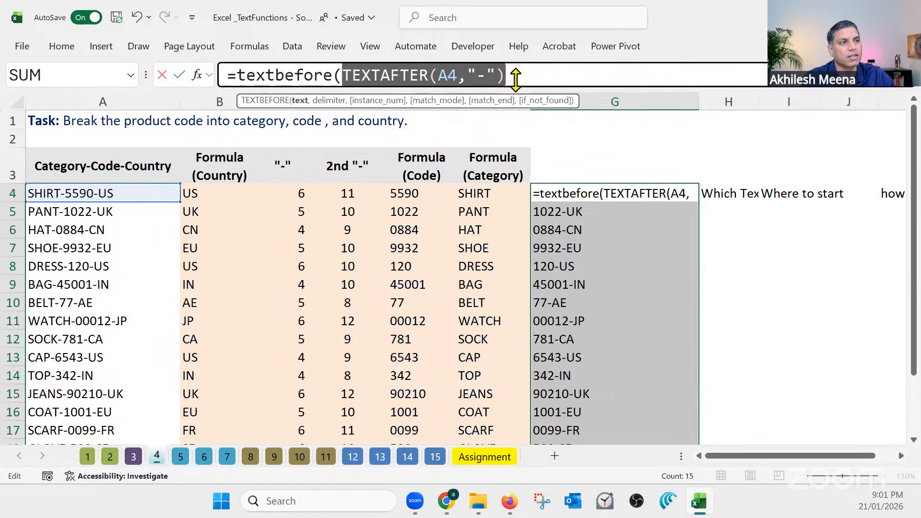
key(End)
text(,)
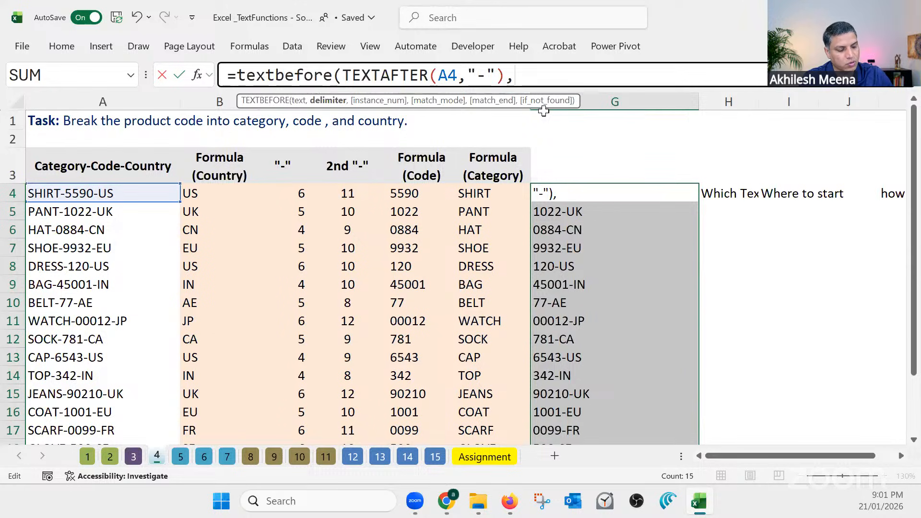
text("-")
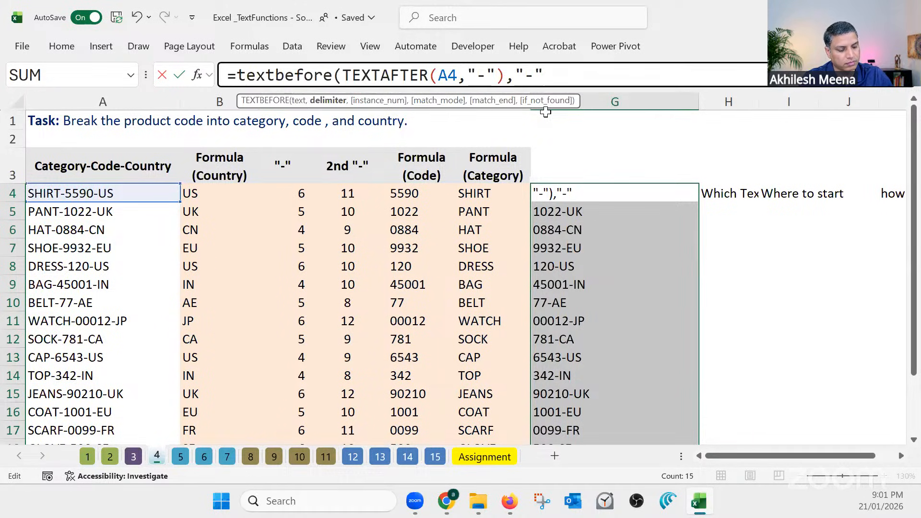
text())
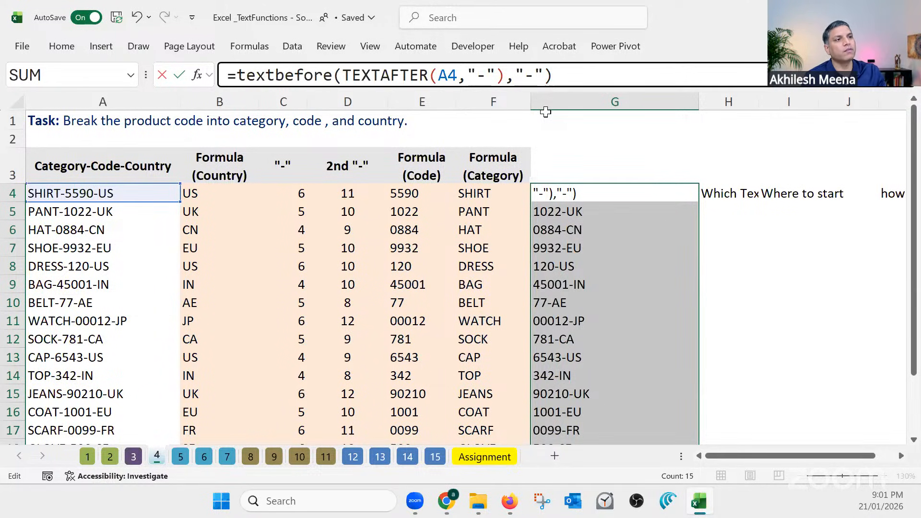
key(Return)
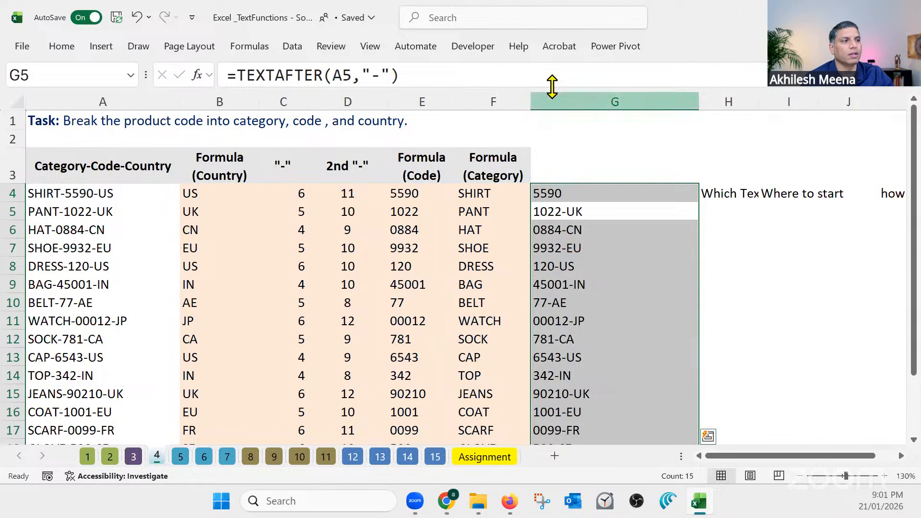
click(654, 193)
double_click(699, 203)
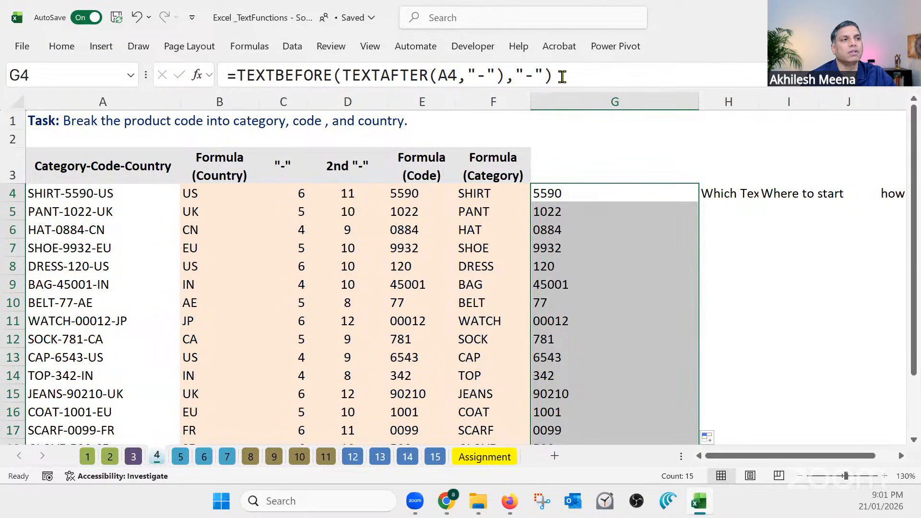
Review the complete nested formula in G4 without changing it
drag(562, 77, 235, 75)
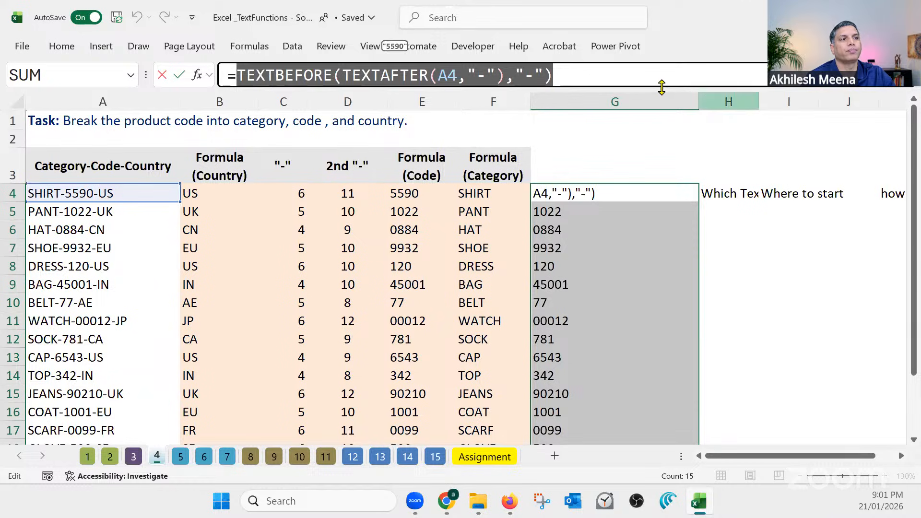
click(647, 83)
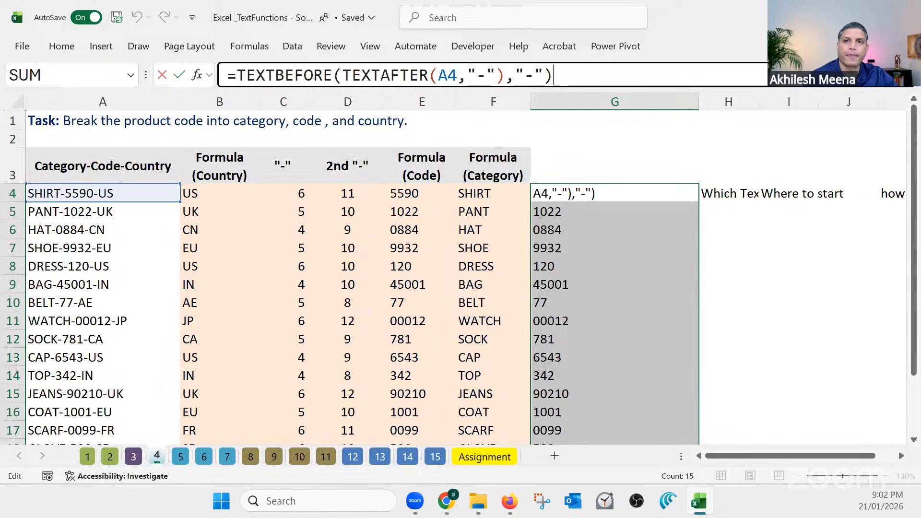
key(Return)
Open sheet 7 and examine the profile URLs in A4:A18 and the full MID and FIND formula in C4
click(180, 457)
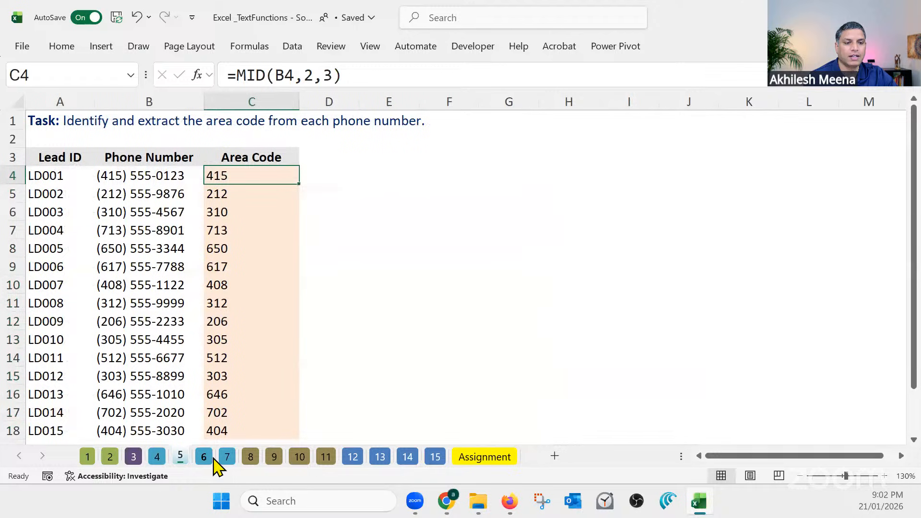
click(205, 459)
click(226, 458)
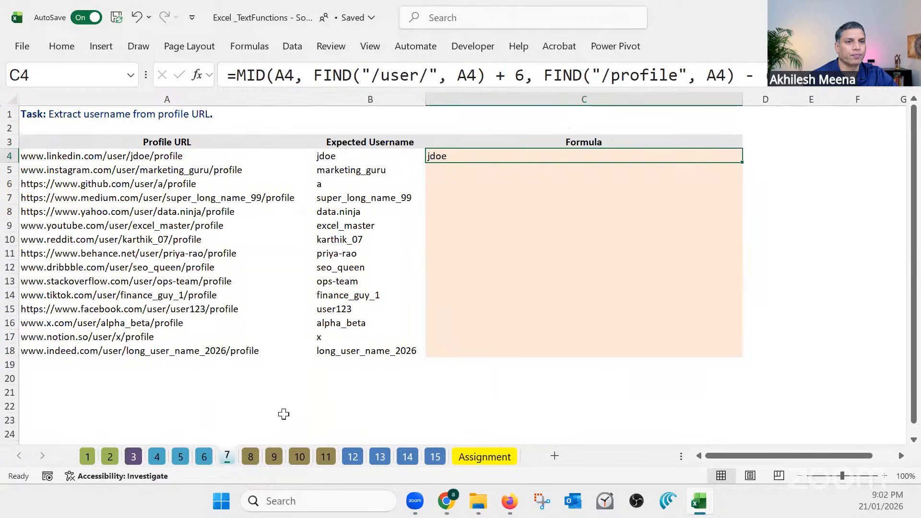
click(458, 197)
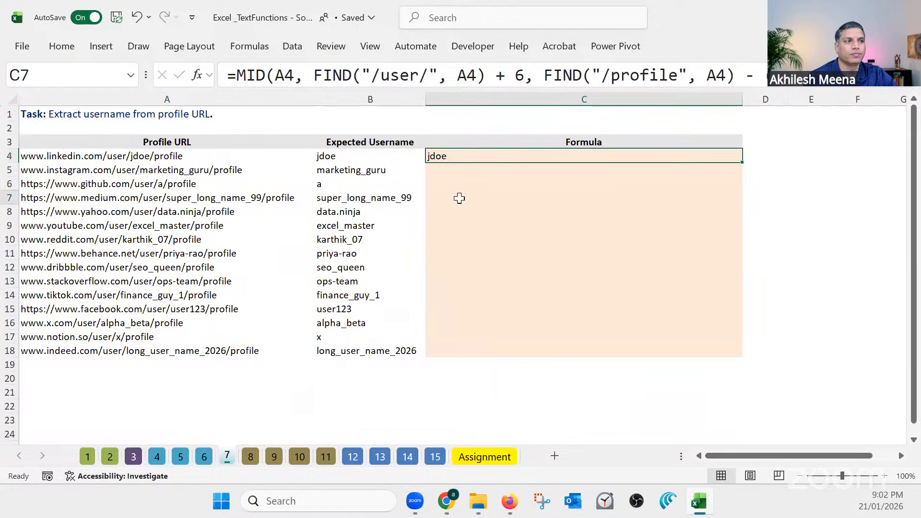
click(472, 167)
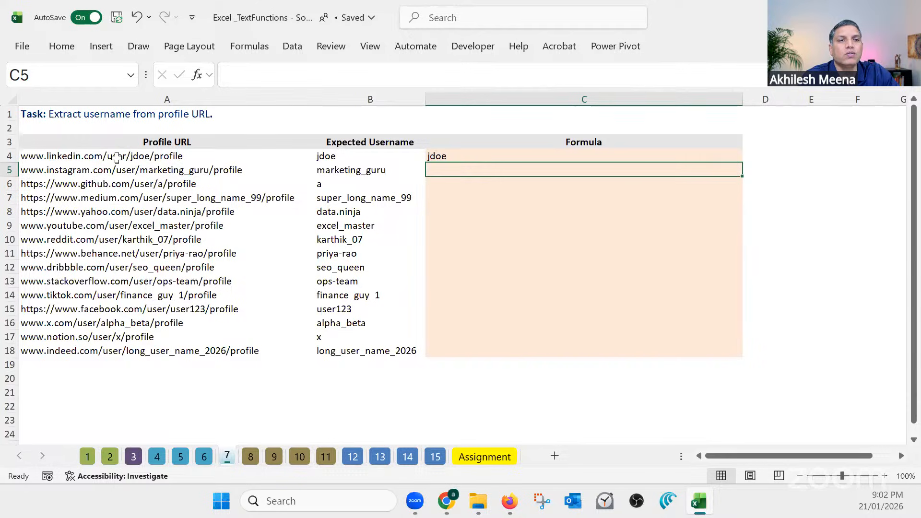
click(141, 154)
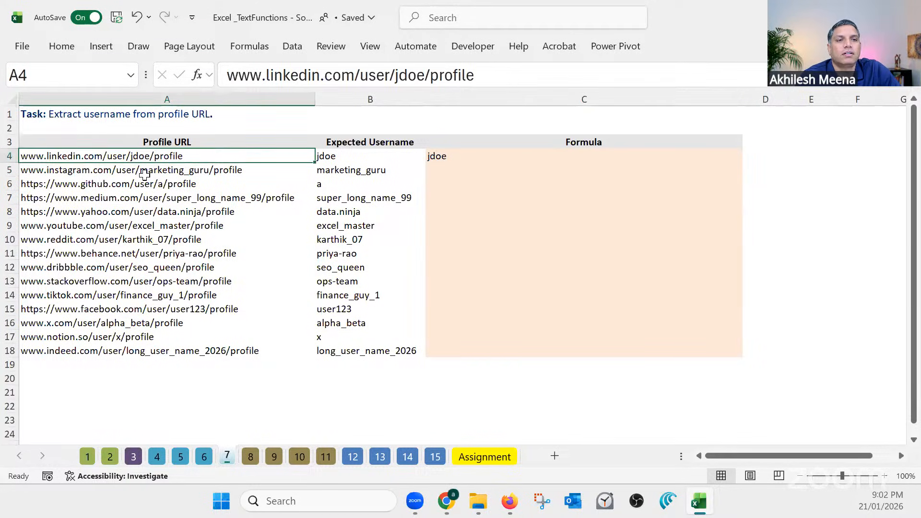
mouse_move(429, 75)
mouse_down()
mouse_move(394, 74)
mouse_move(425, 75)
mouse_up()
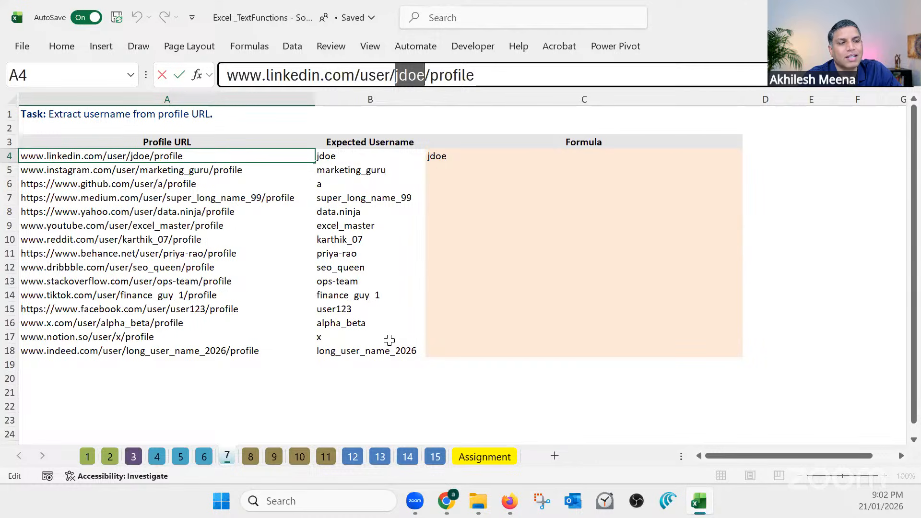
key(Escape)
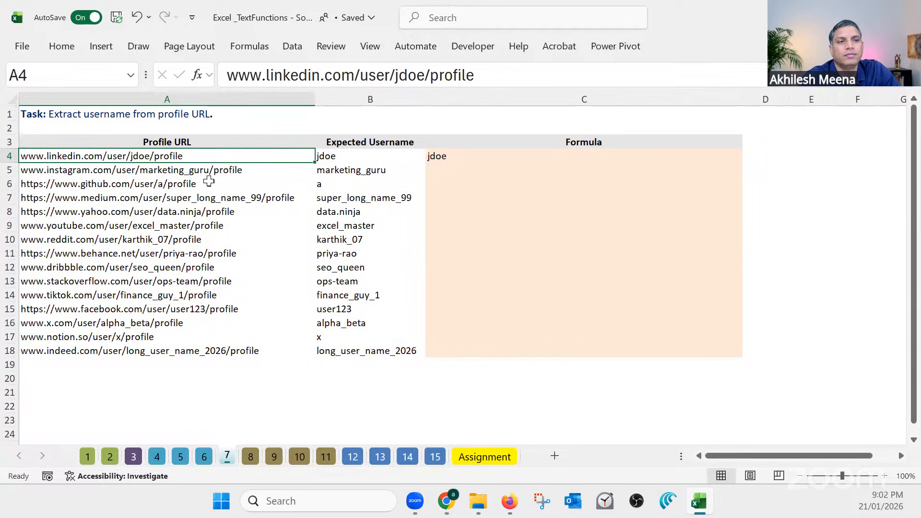
click(468, 163)
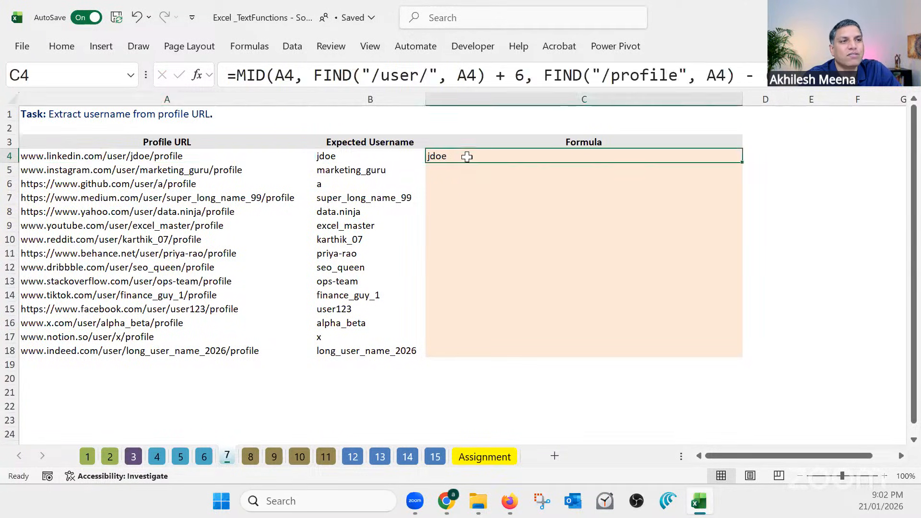
click(911, 87)
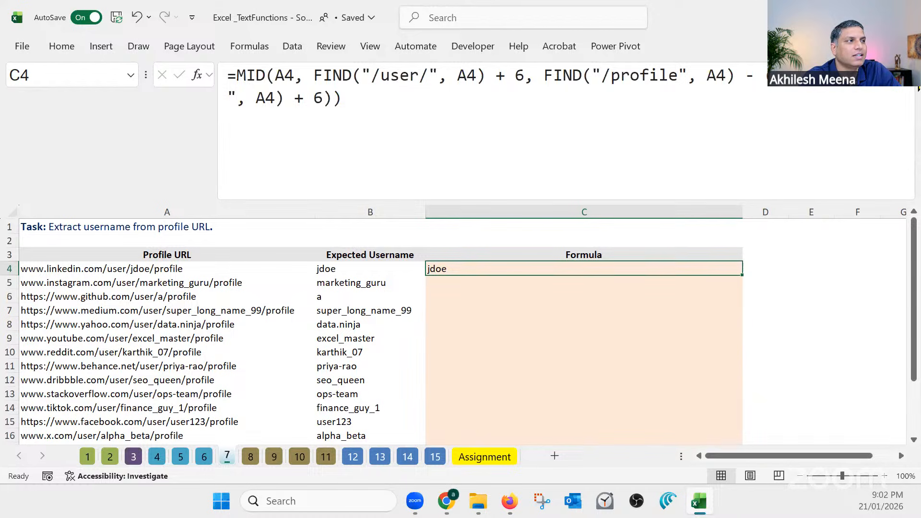
click(912, 88)
click(456, 170)
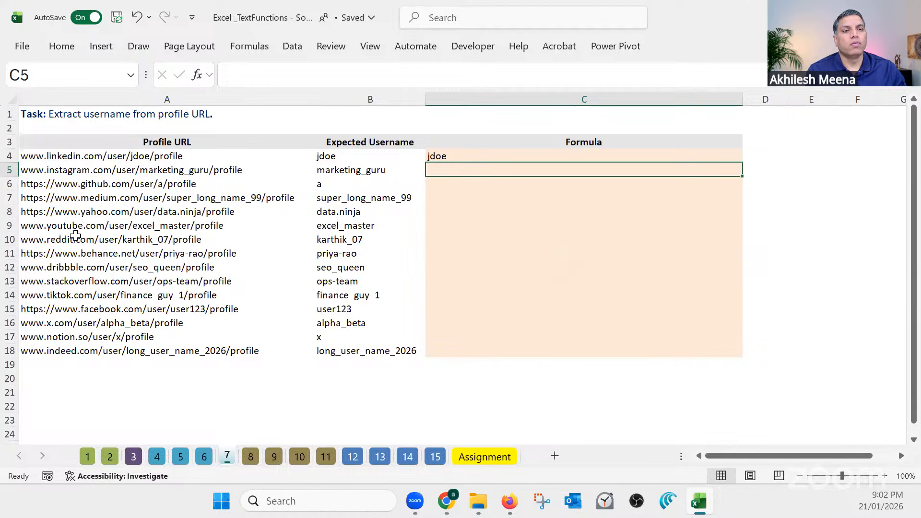
drag(134, 156, 127, 353)
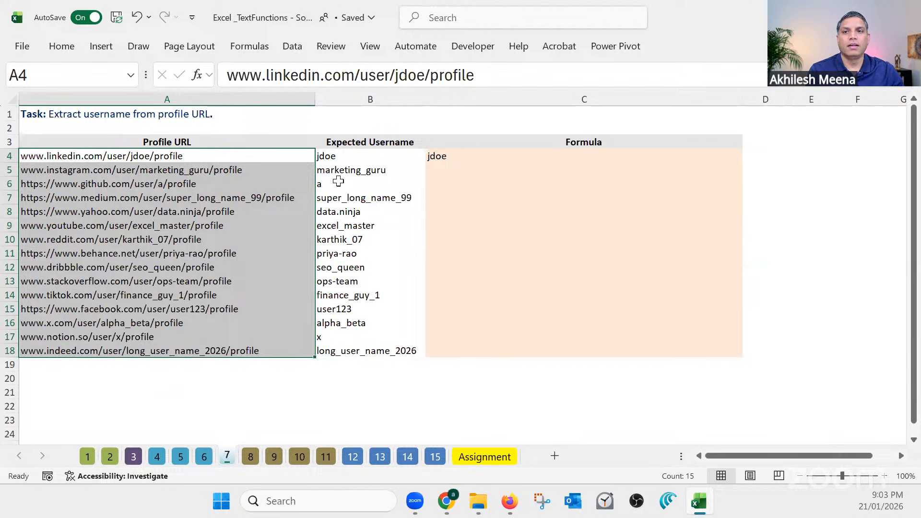
Enter =TEXTAFTER(A5,"user") in C5 to extract everything after "user" in the Instagram profile URL
click(464, 174)
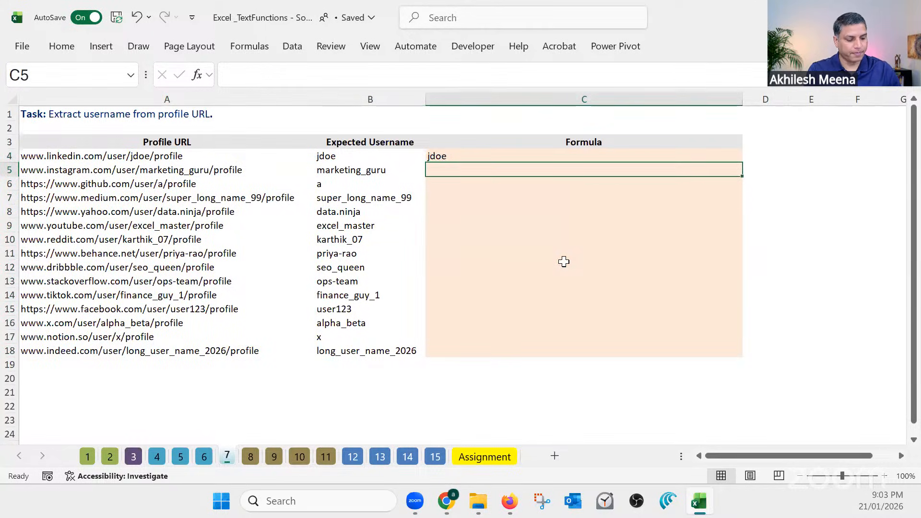
text(=te)
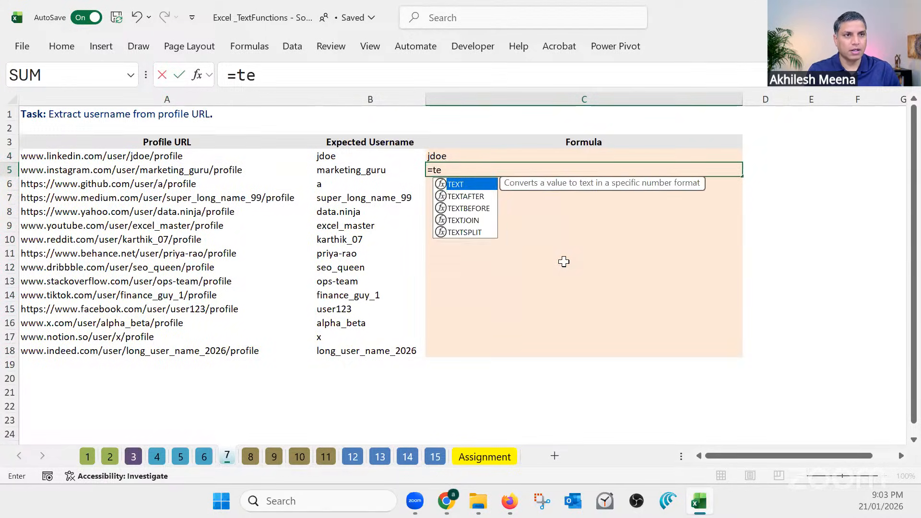
text(xt)
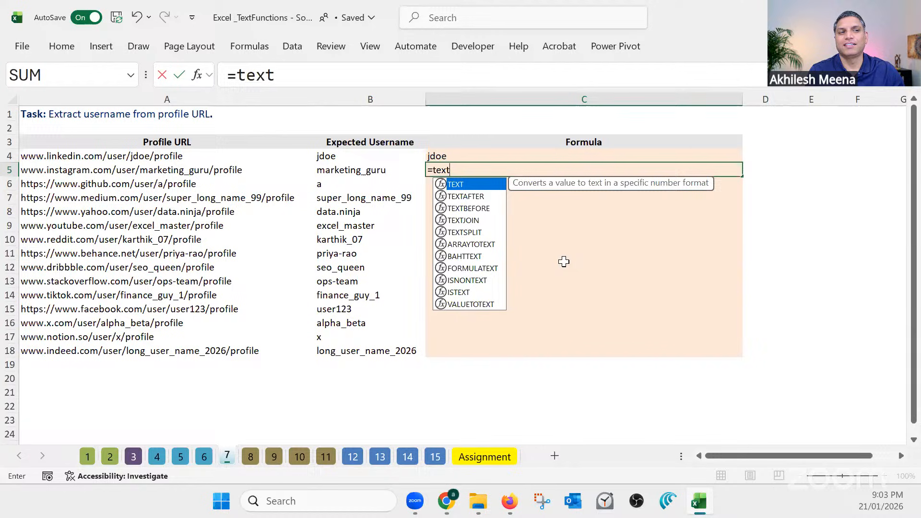
double_click(479, 196)
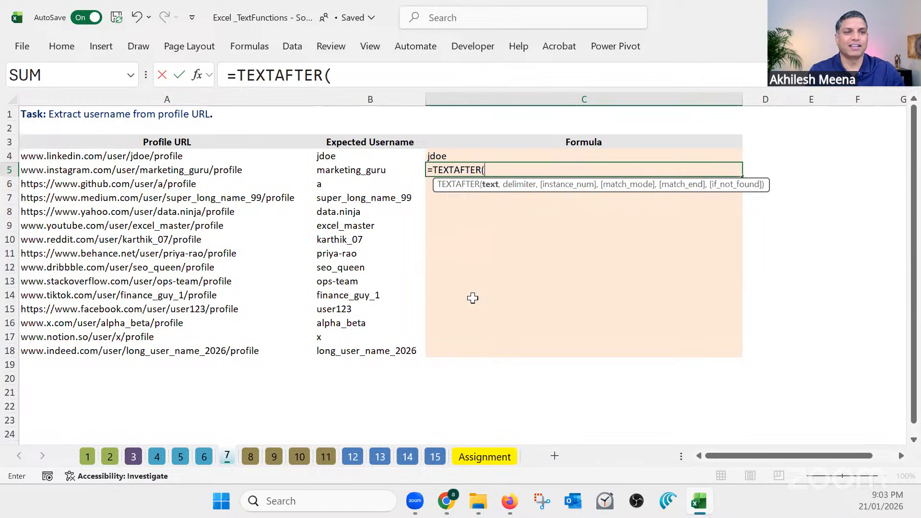
click(231, 172)
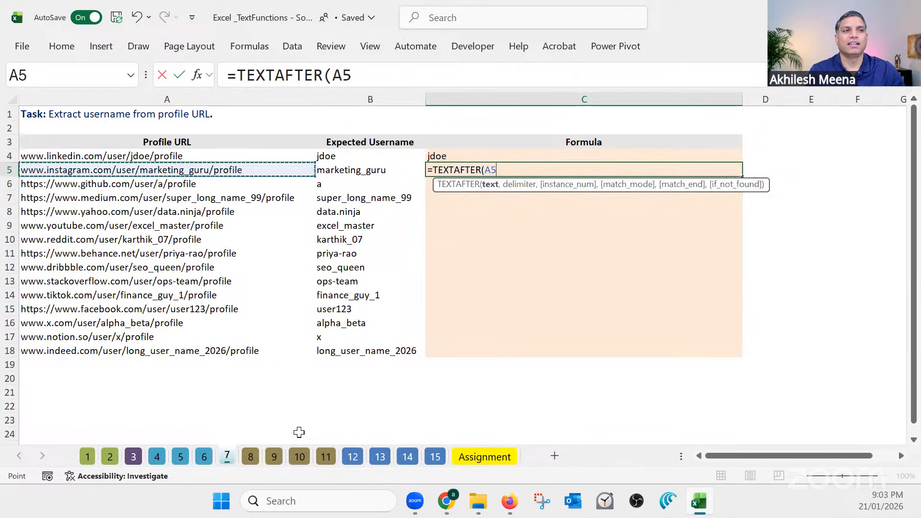
click(366, 74)
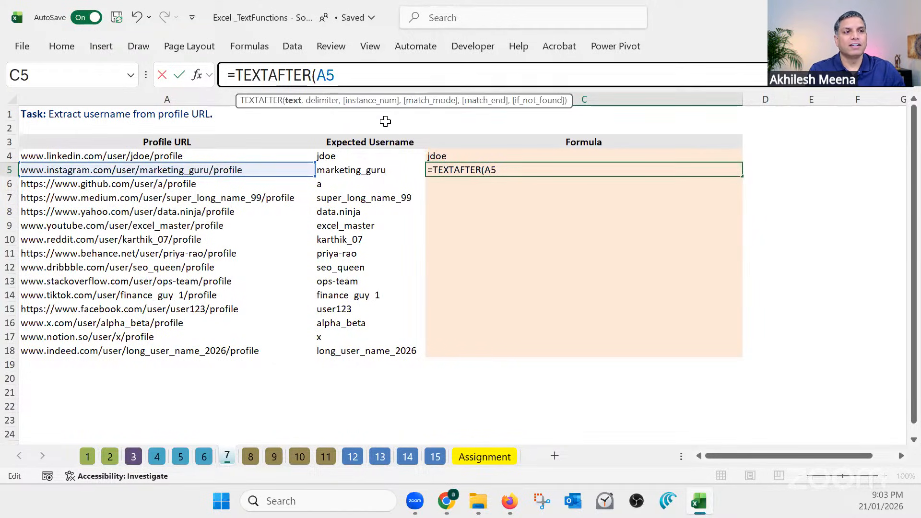
text(,)
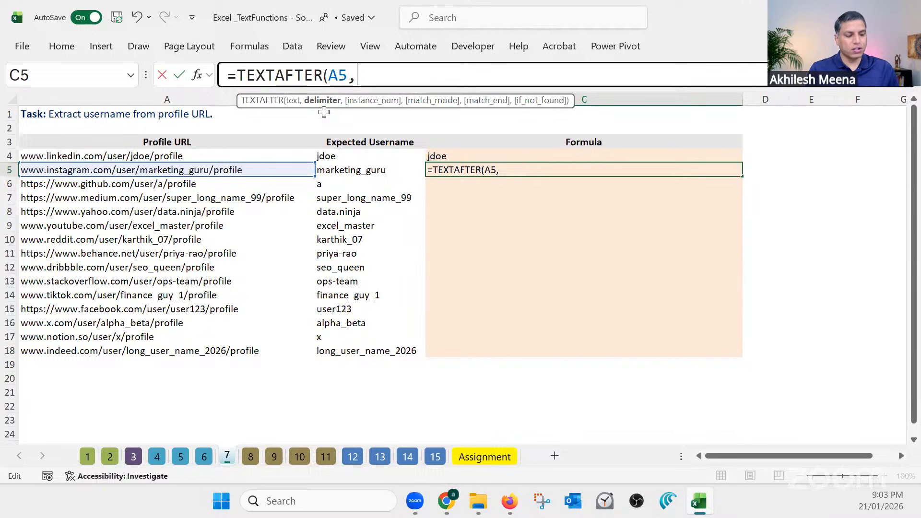
text("u)
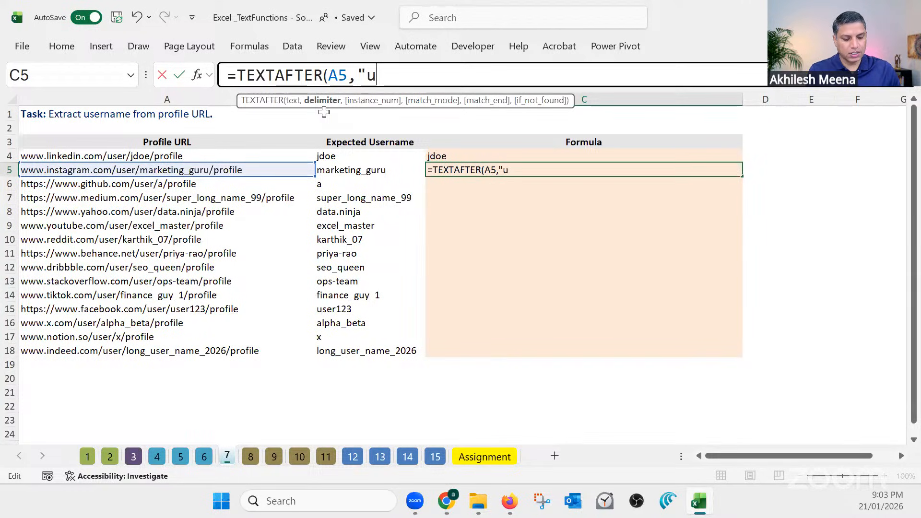
text(ser")
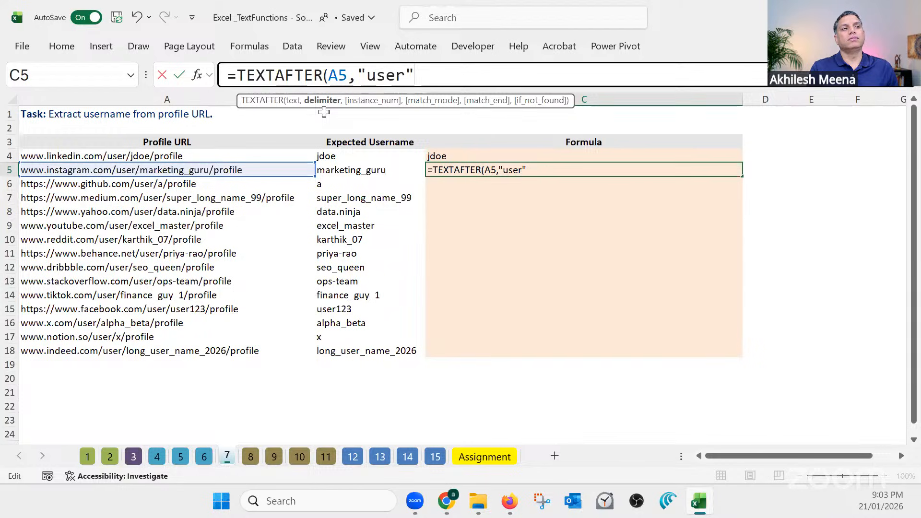
text())
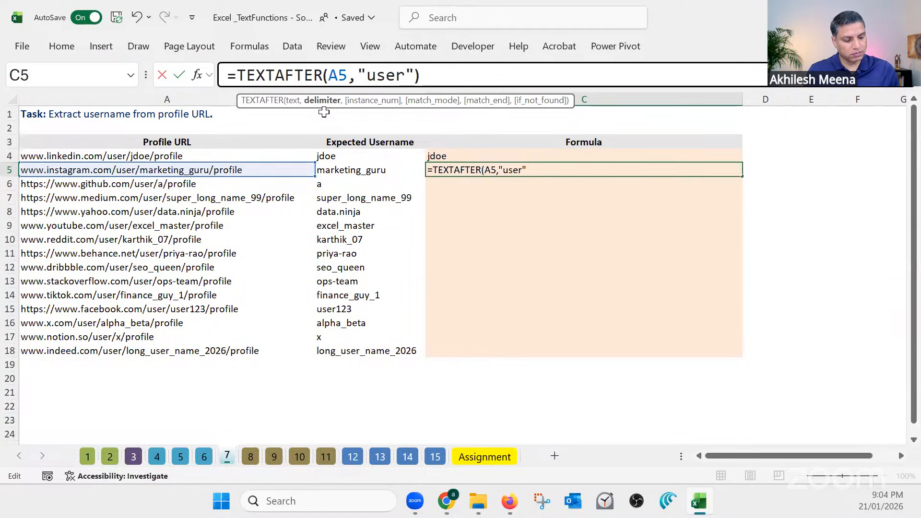
key(Return)
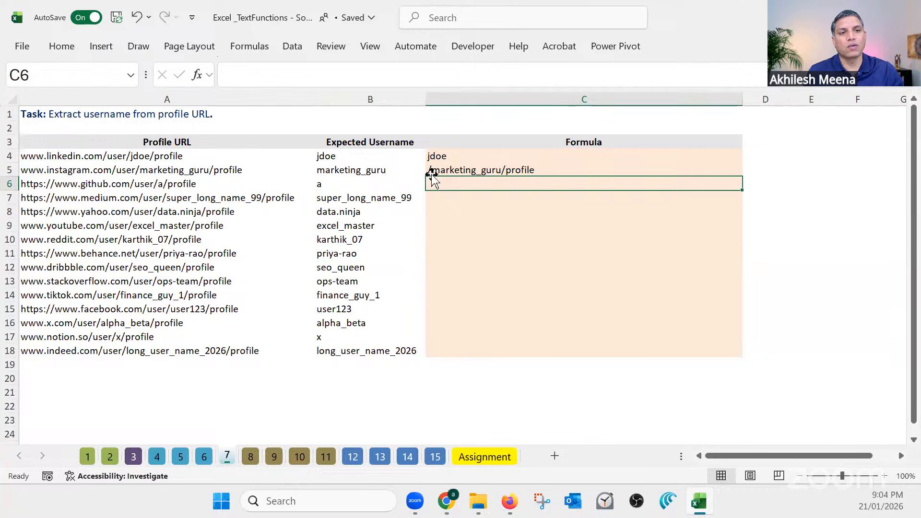
Extend the delimiter in C5 to "user/" so the formula reads =TEXTAFTER(A5,"user/")
click(452, 173)
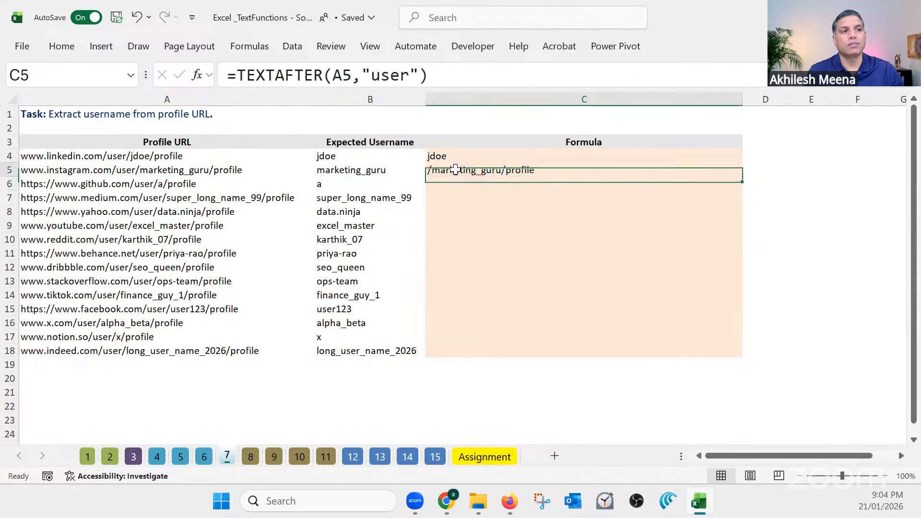
click(411, 76)
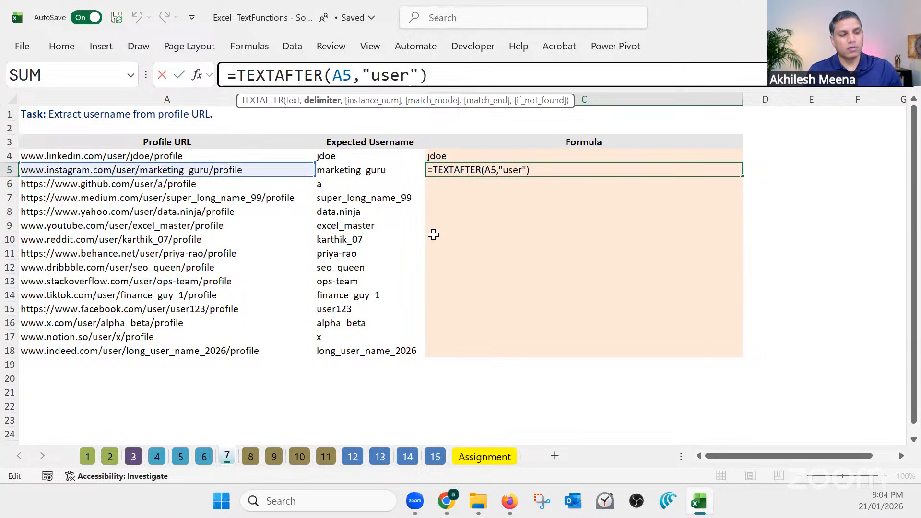
text(/)
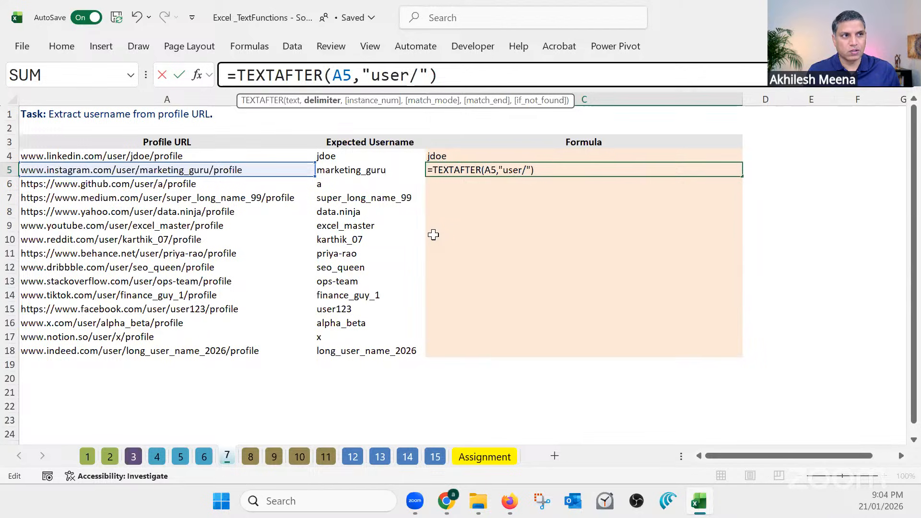
key(Return)
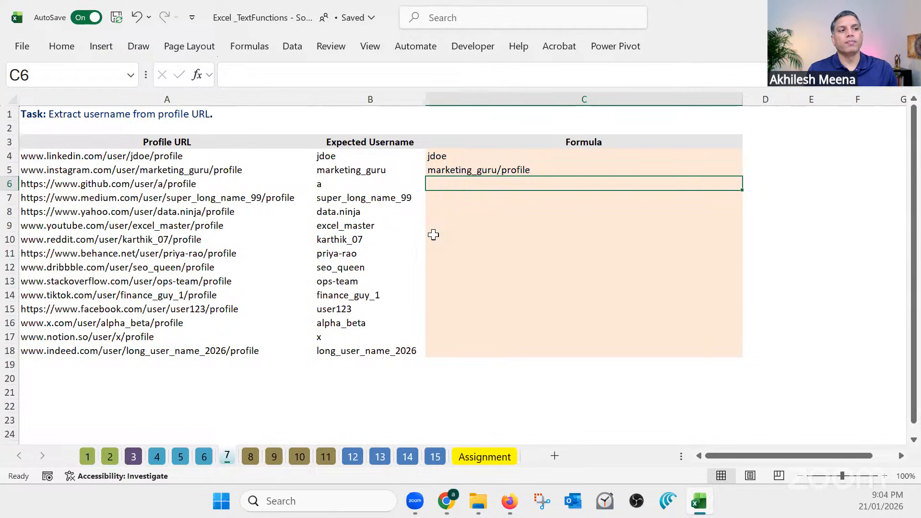
Try only "/" as the delimiter in C5, with the formula =TEXTAFTER(A5,"/")
click(471, 171)
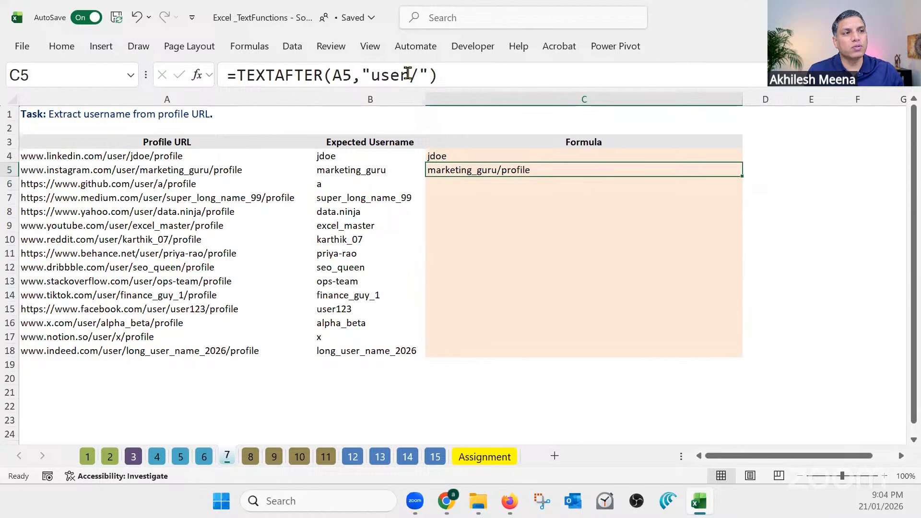
drag(409, 74, 371, 75)
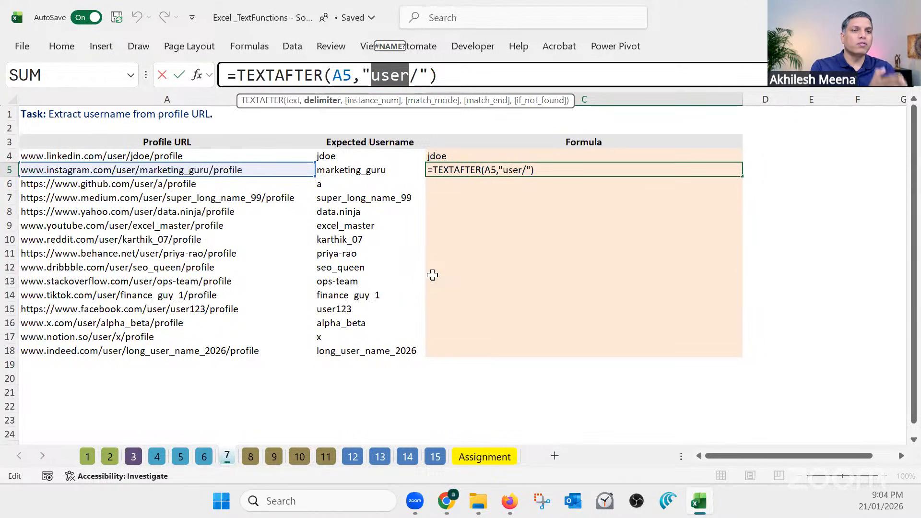
key(BackSpace)
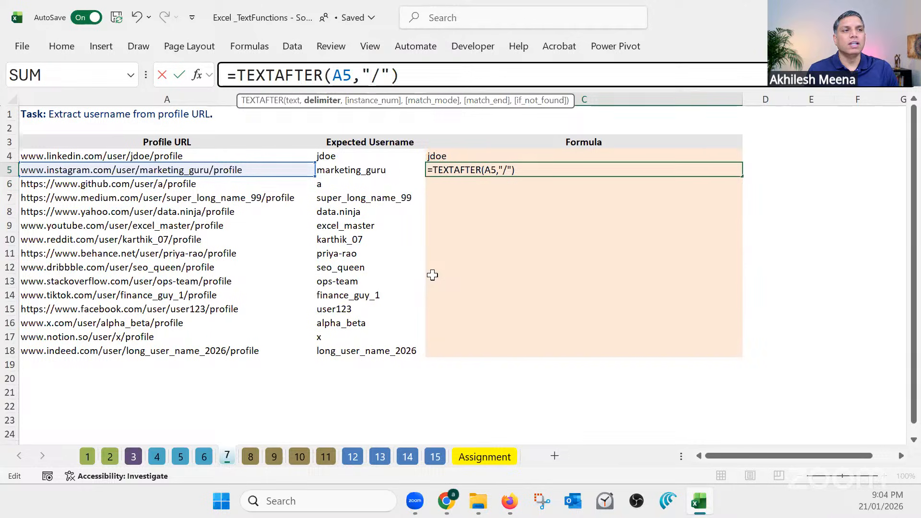
key(Return)
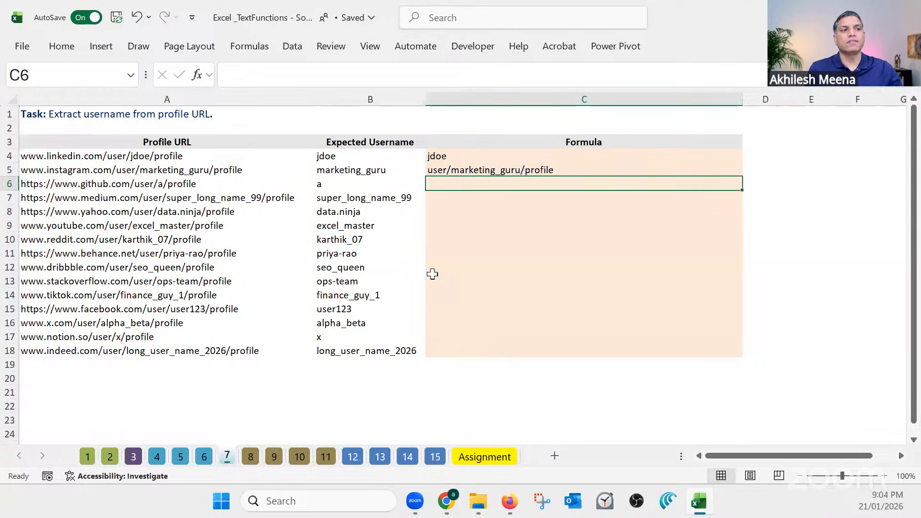
Restore the delimiter in the C5 formula to lowercase "user/"
click(482, 172)
click(373, 77)
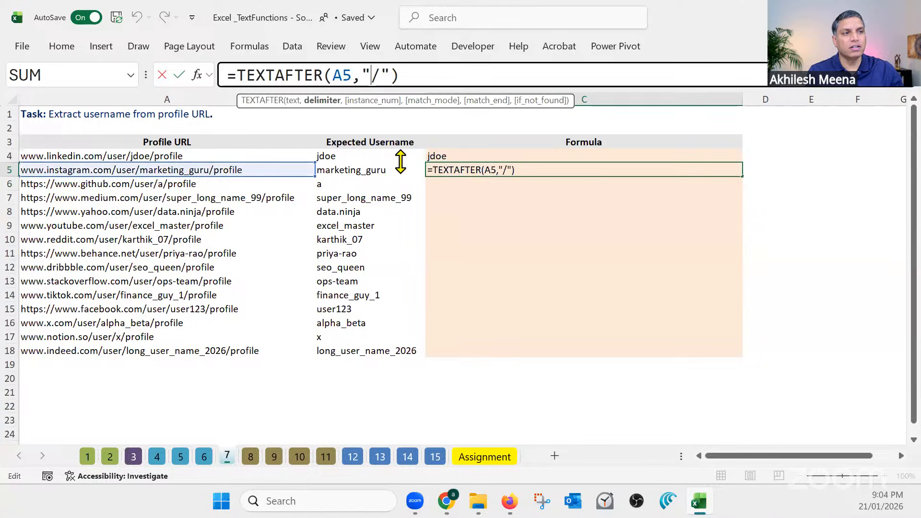
text(User)
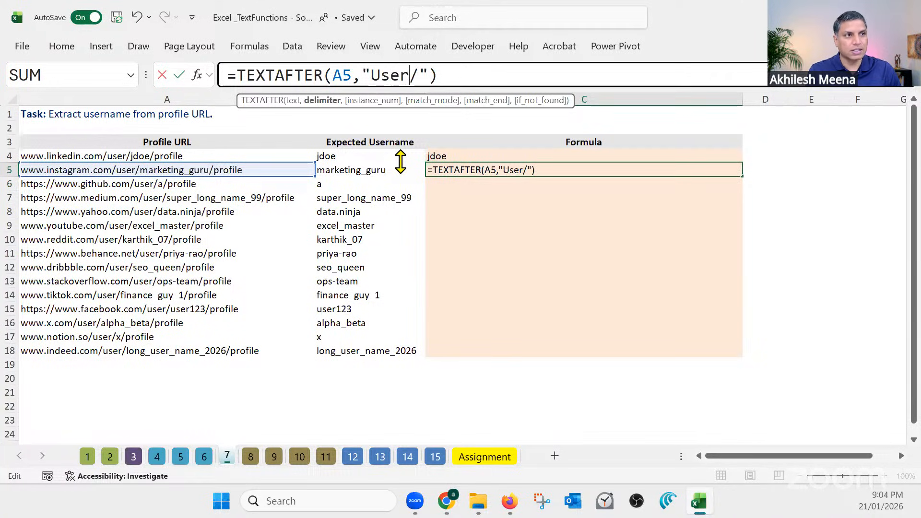
key(BackSpace)
key(BackSpace)
key(BackSpace)
key(BackSpace)
text(user)
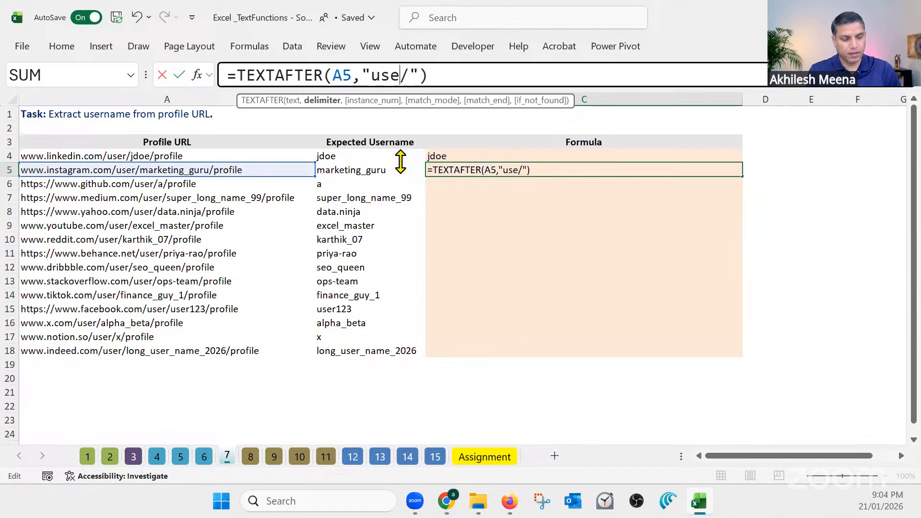
key(Return)
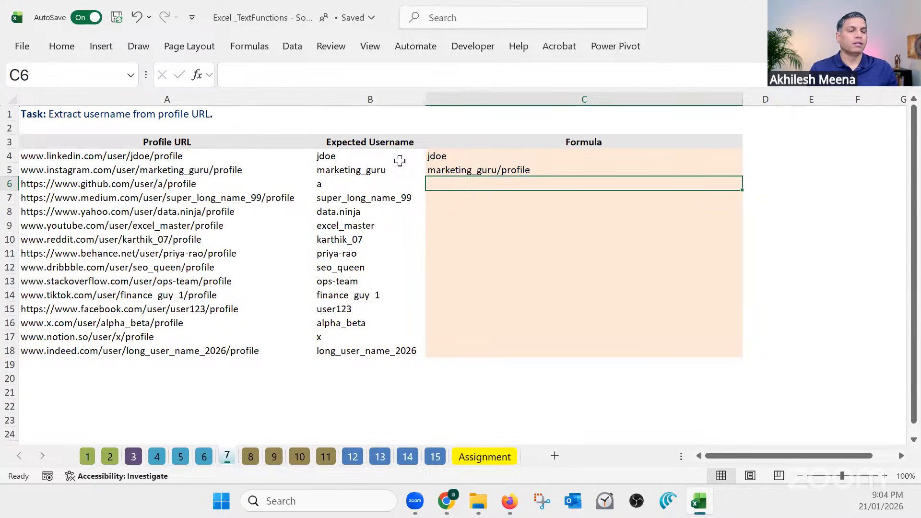
click(458, 169)
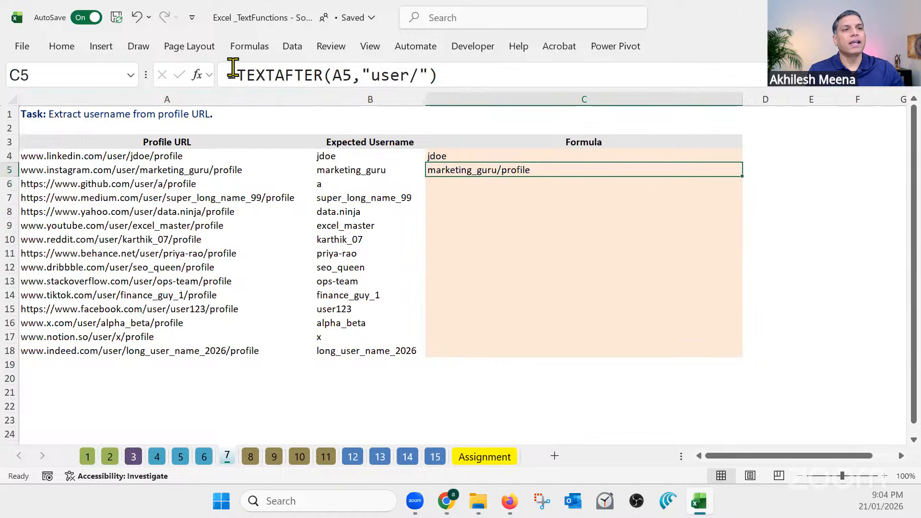
click(233, 73)
text(t)
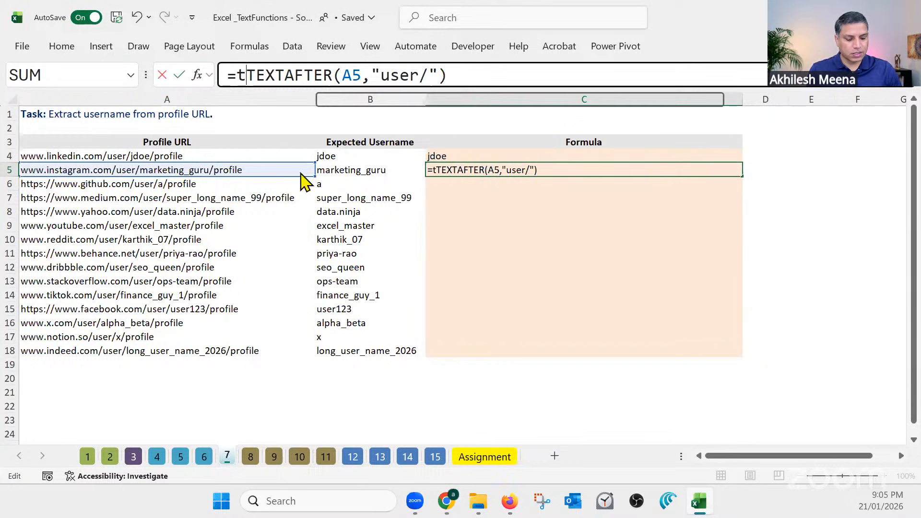
text(extbef)
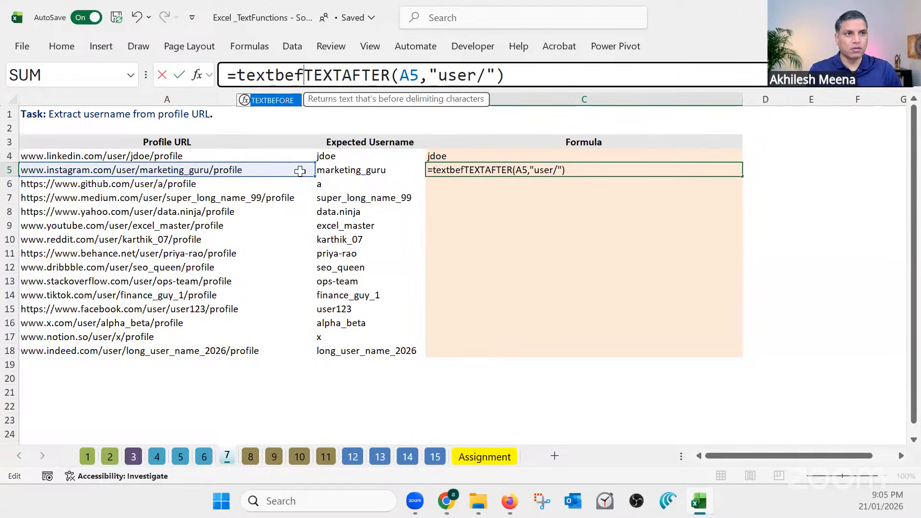
text(or)
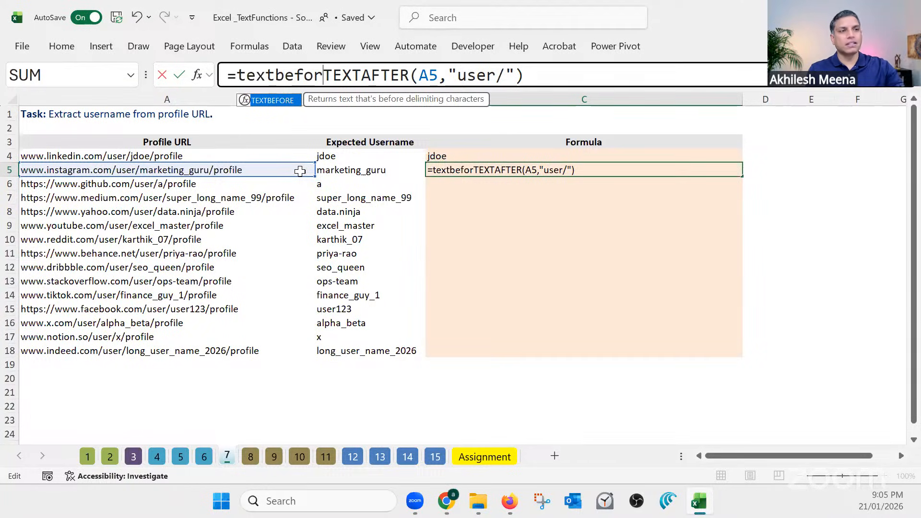
key(Escape)
key(Escape)
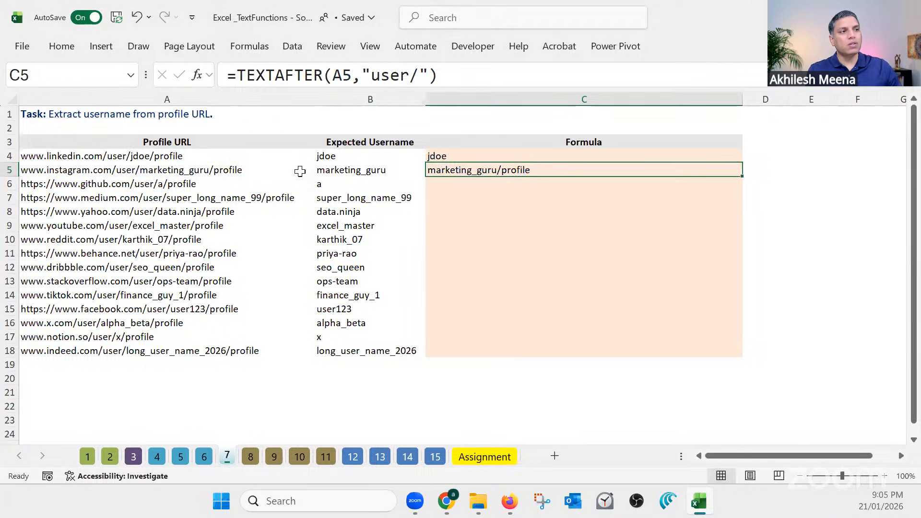
Narrow column C, add the header "Final Result" in D3, and widen column D to fit it on one line
drag(743, 99, 544, 118)
click(556, 142)
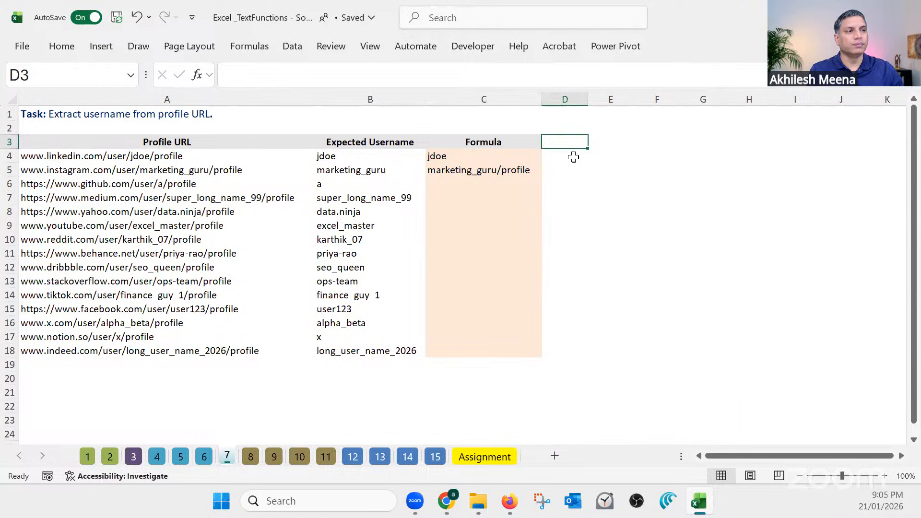
text(Final Result)
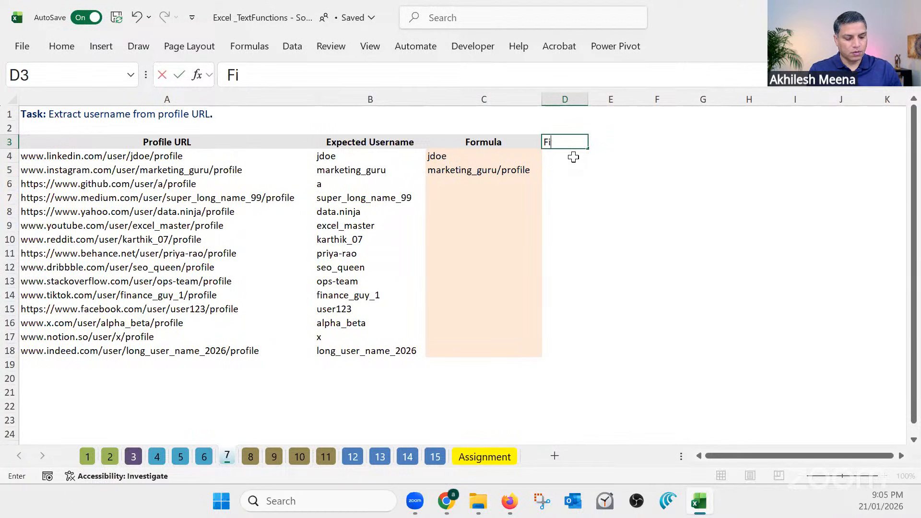
key(Return)
key(Return)
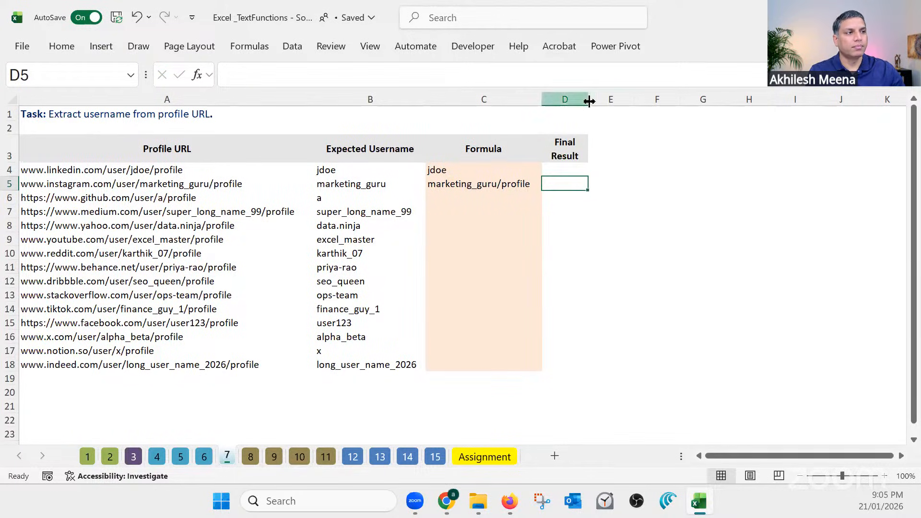
drag(588, 100, 665, 99)
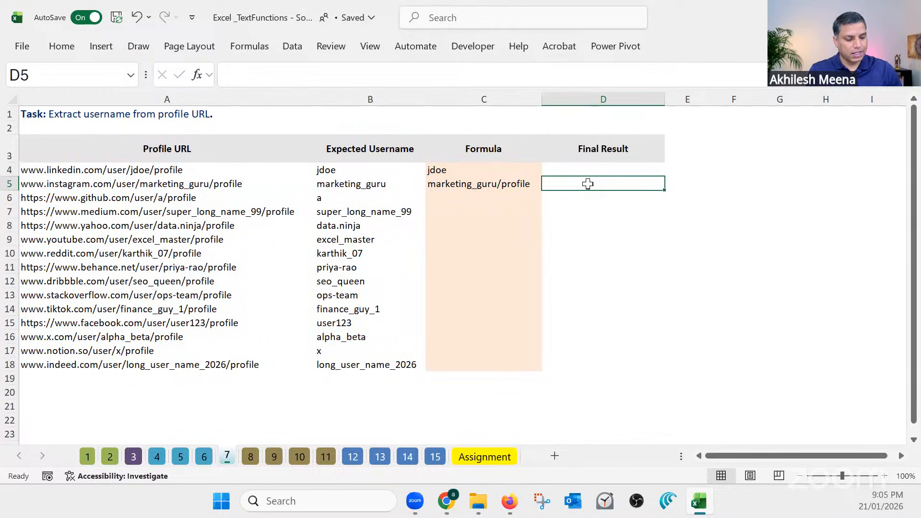
Enter =TEXTBEFORE(C5,"/") in D5 to keep only the username from the C5 text
text(=textbe)
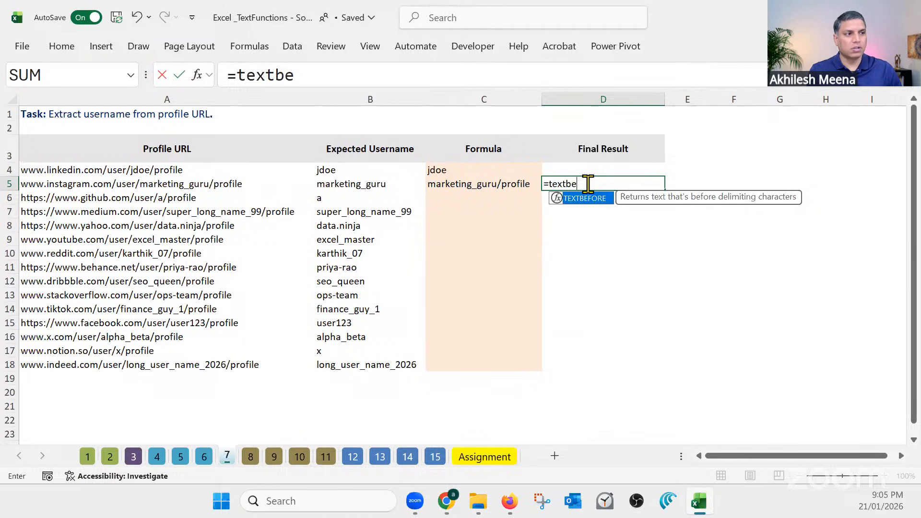
key(Tab)
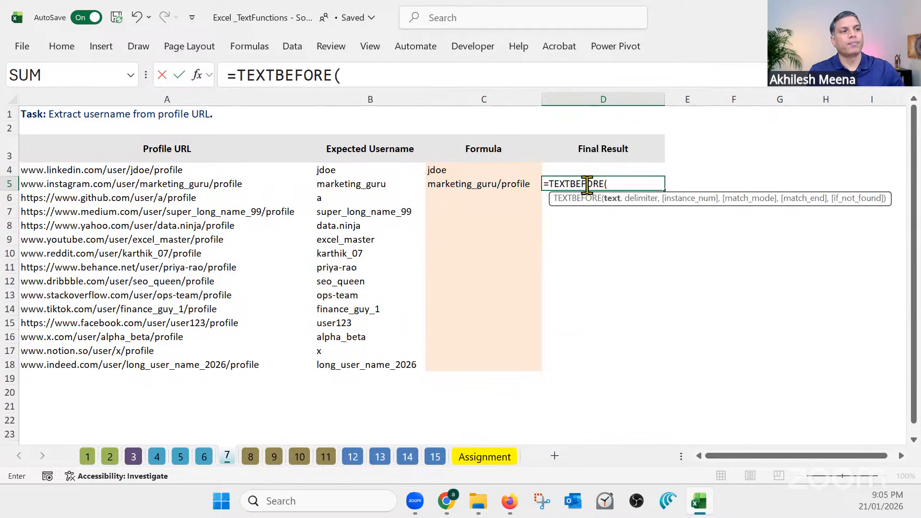
click(473, 186)
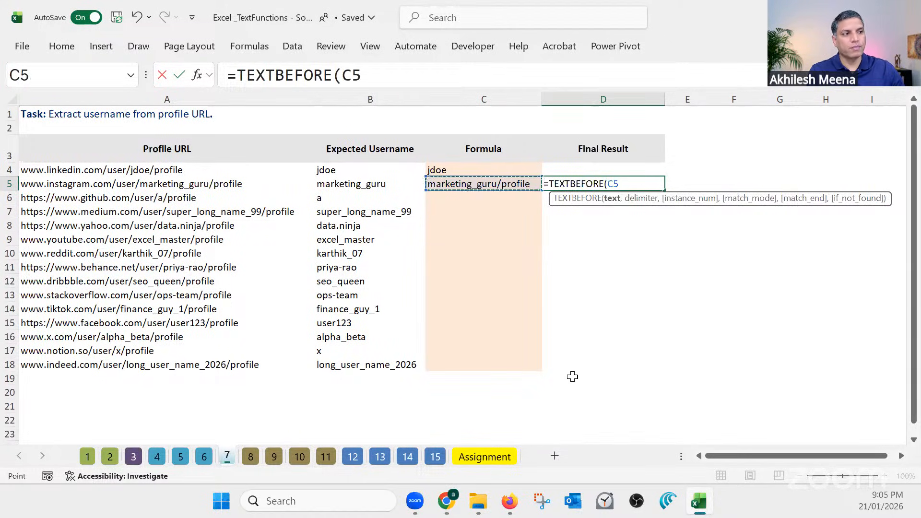
text(,)
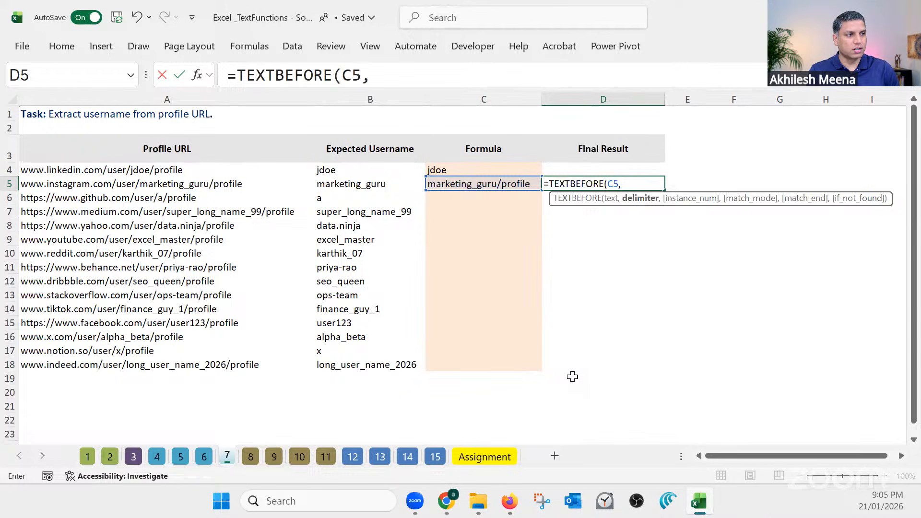
text("/")
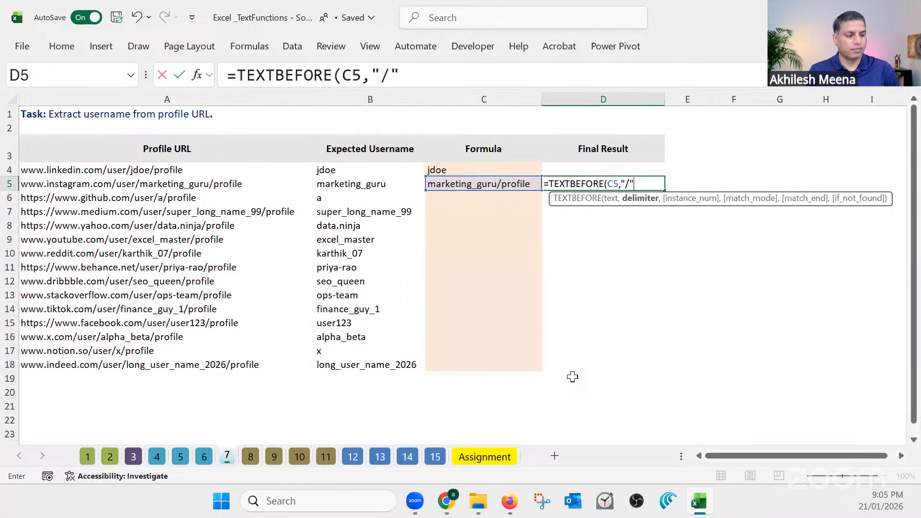
key(Return)
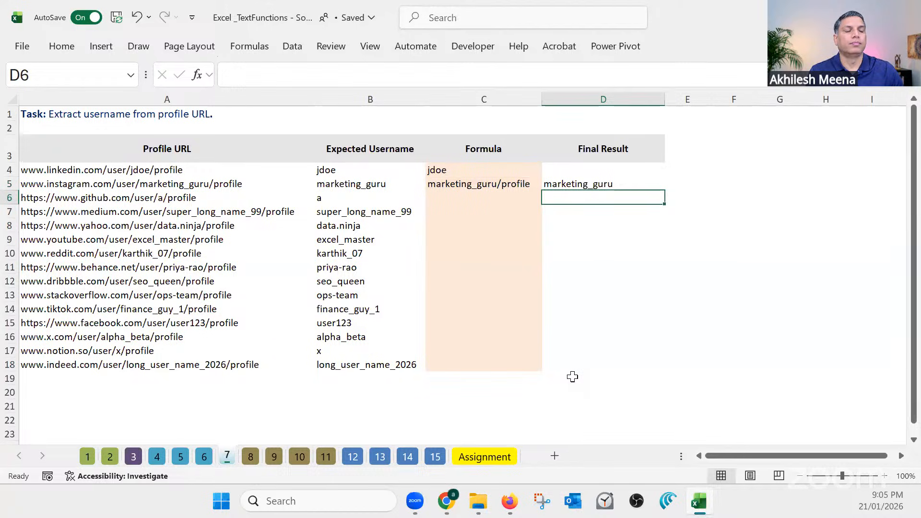
Review the formulas in C5 and D5 and fill both down to row 18
click(511, 184)
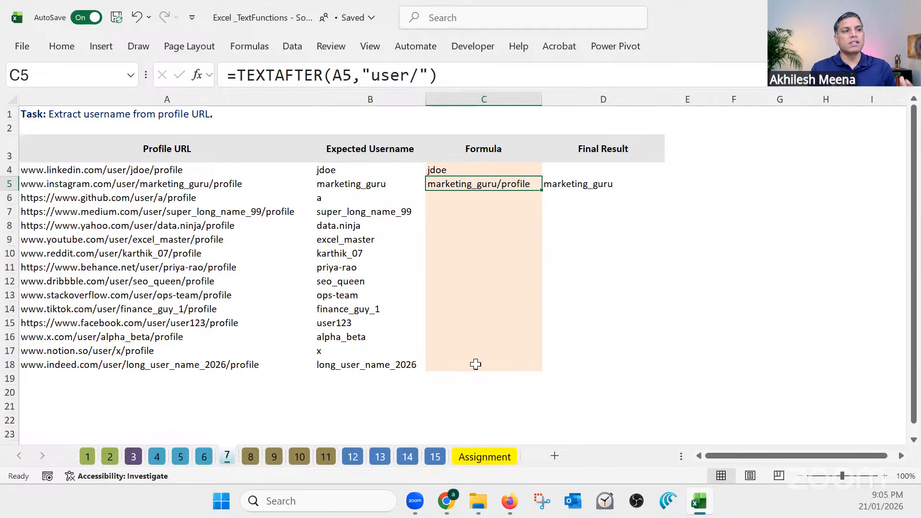
click(582, 187)
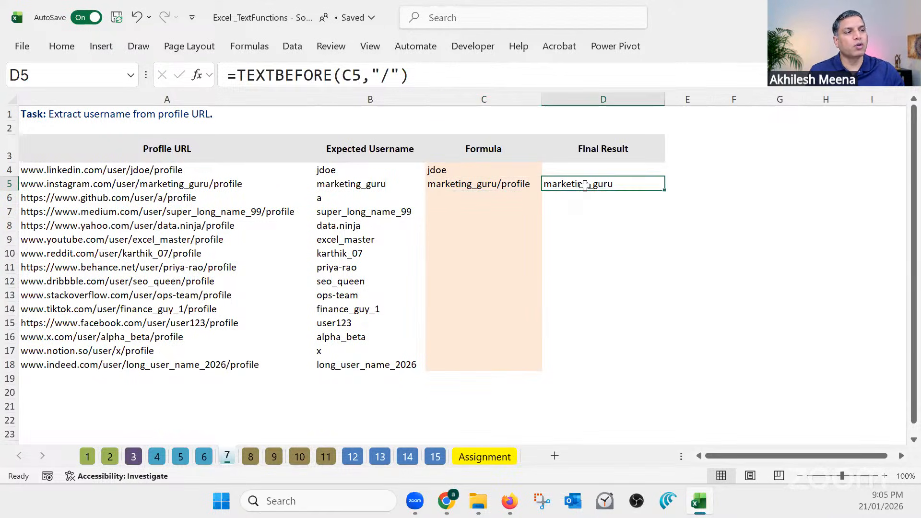
drag(522, 184, 549, 184)
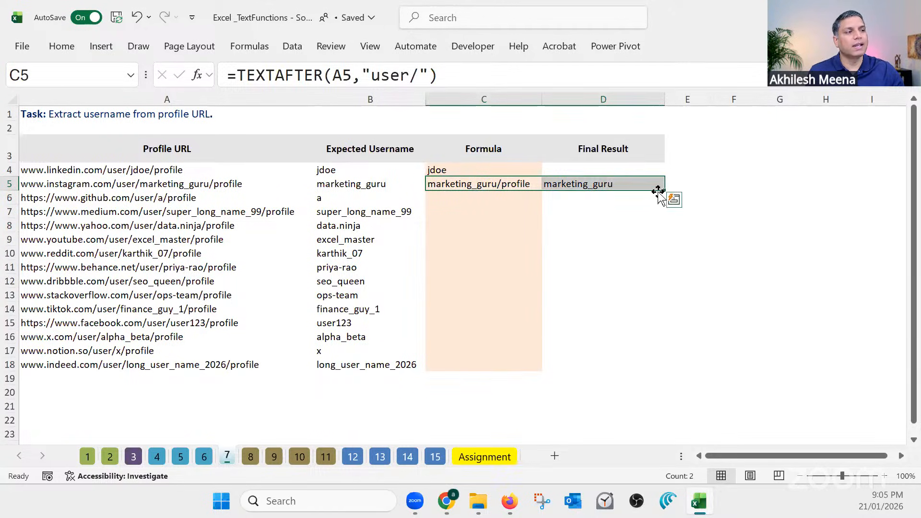
double_click(662, 190)
click(608, 391)
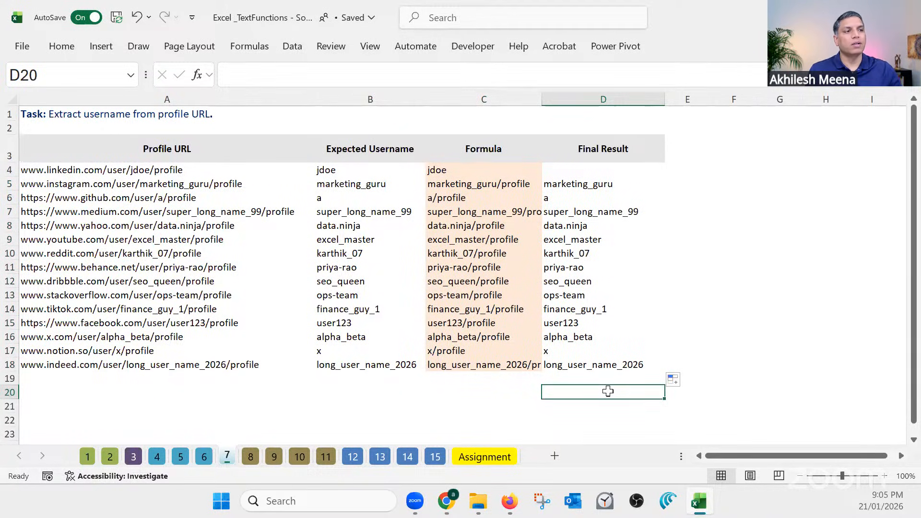
Try hiding the helper column C, and undo the hiding
click(501, 96)
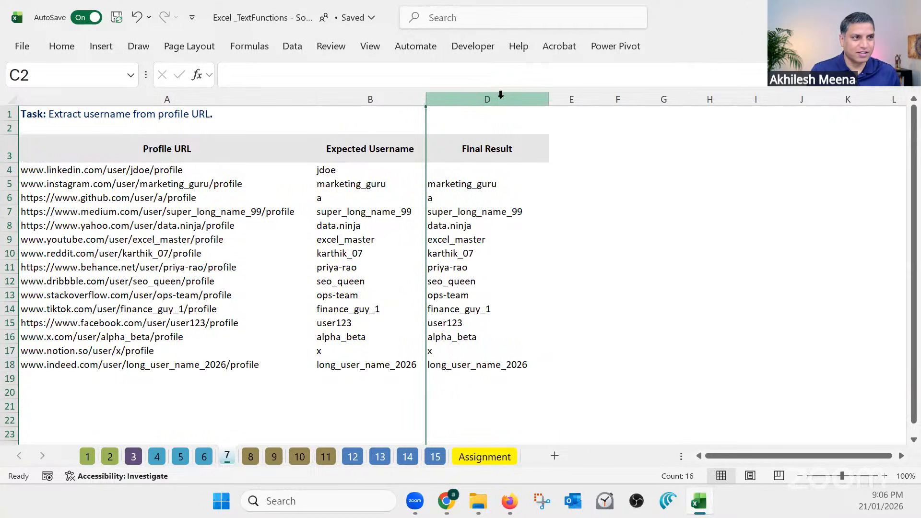
key(ctrl+z)
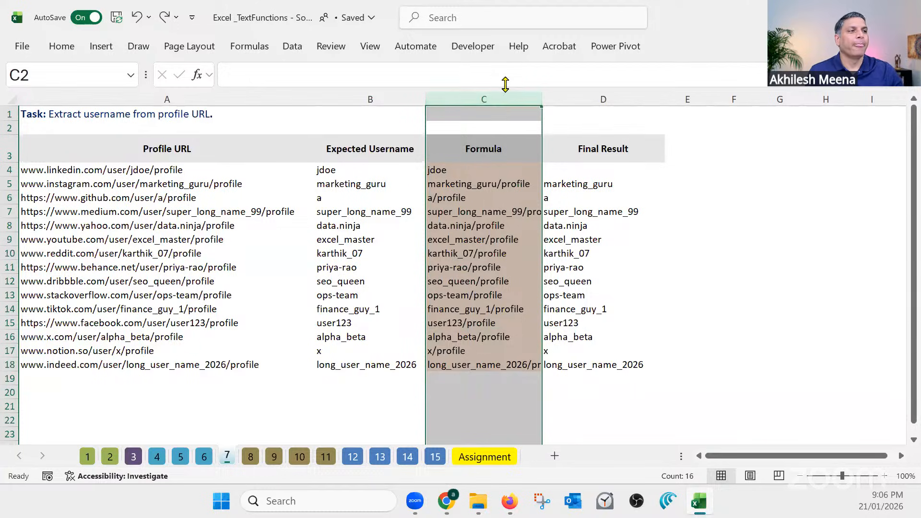
Open sheet 8 and examine the task of masking card numbers except for the last four digits
click(250, 457)
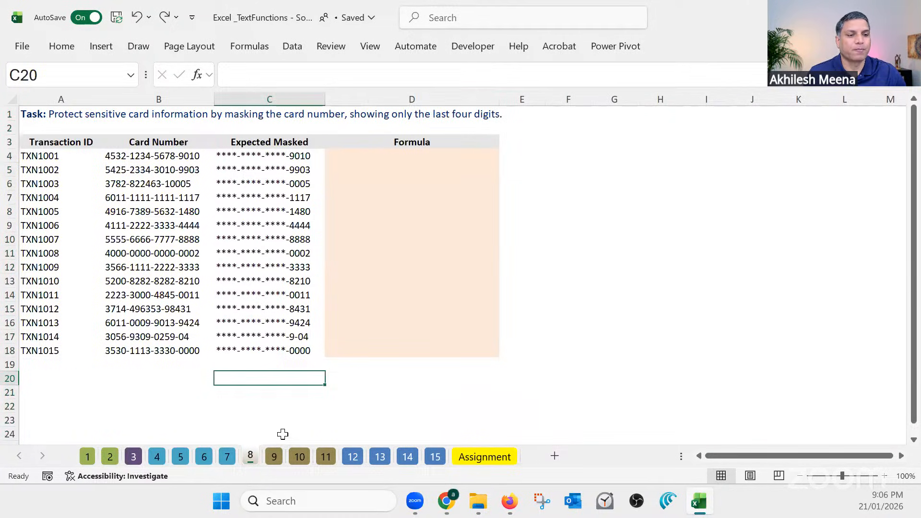
click(365, 376)
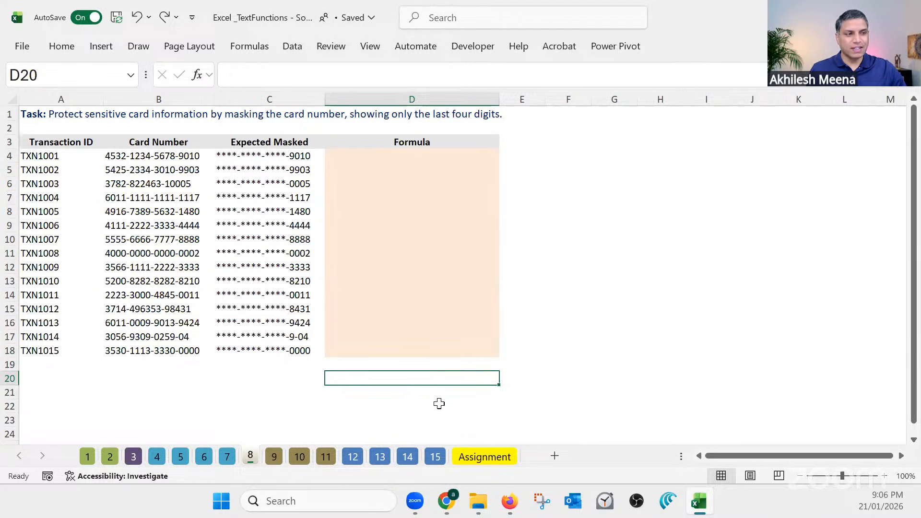
Examine the card numbers in B4:B18 of sheet 8 against the Expected Masked column
scroll(444, 403, up, 1)
click(347, 417)
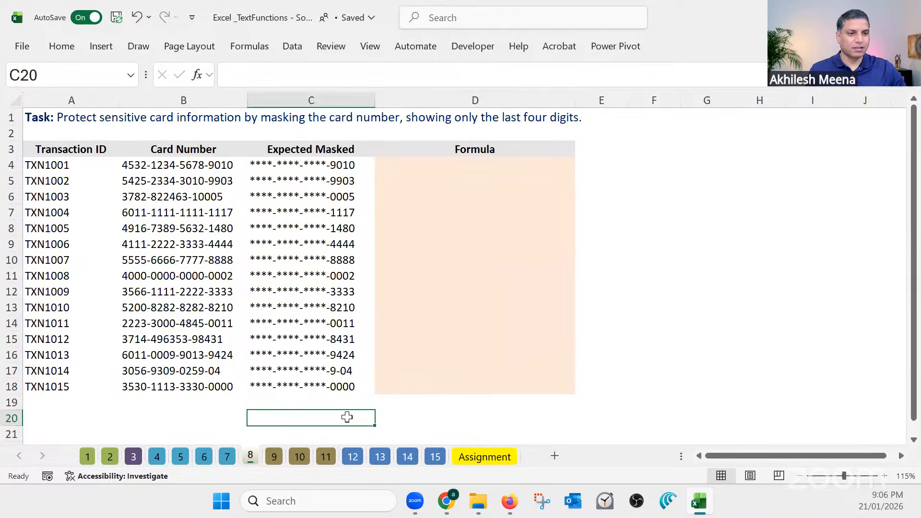
drag(169, 165, 181, 386)
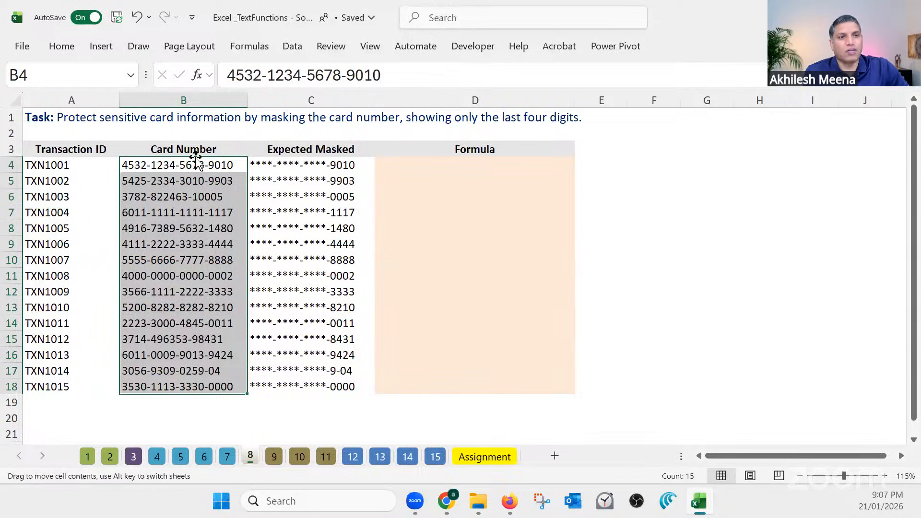
drag(192, 165, 190, 386)
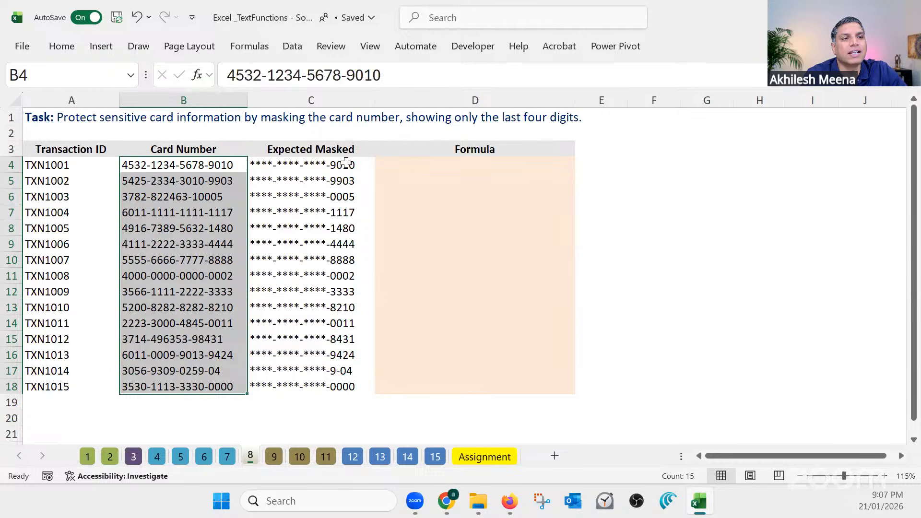
click(351, 138)
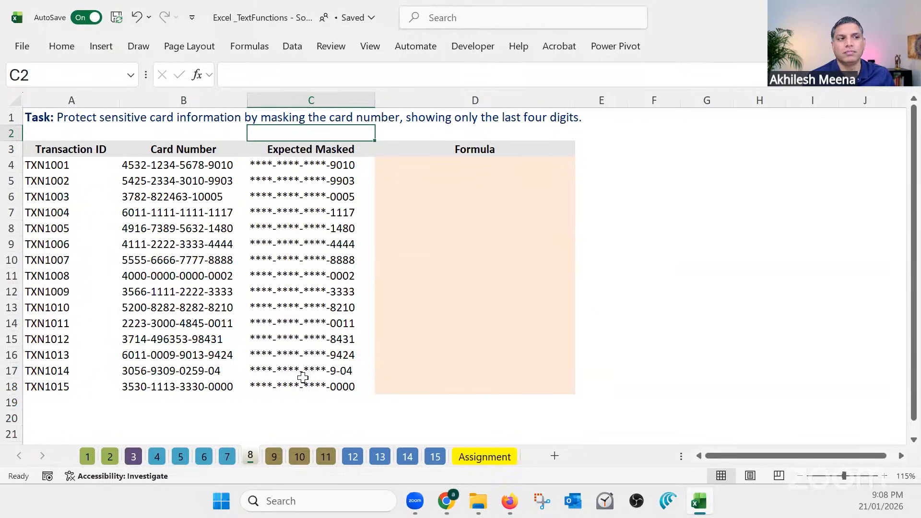
Begin a formula in D4 with the fixed mask text ="****-****-****-"
click(478, 164)
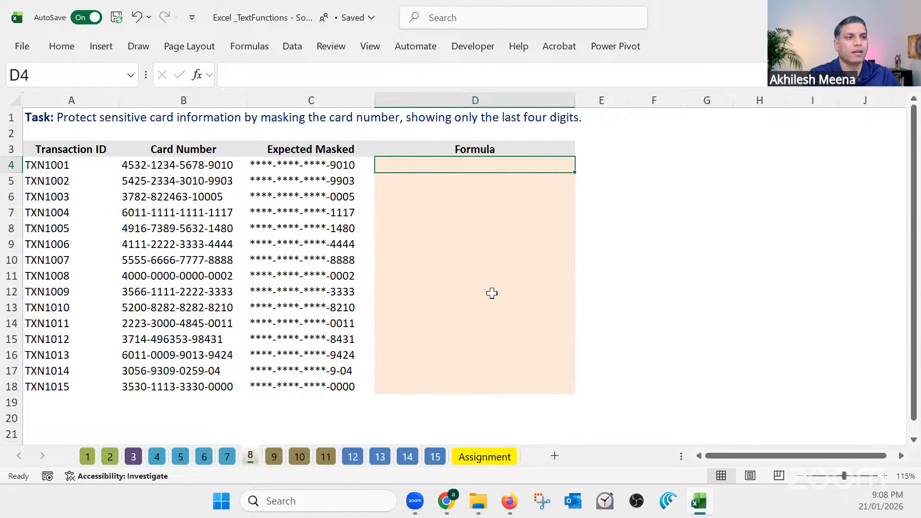
text(=)
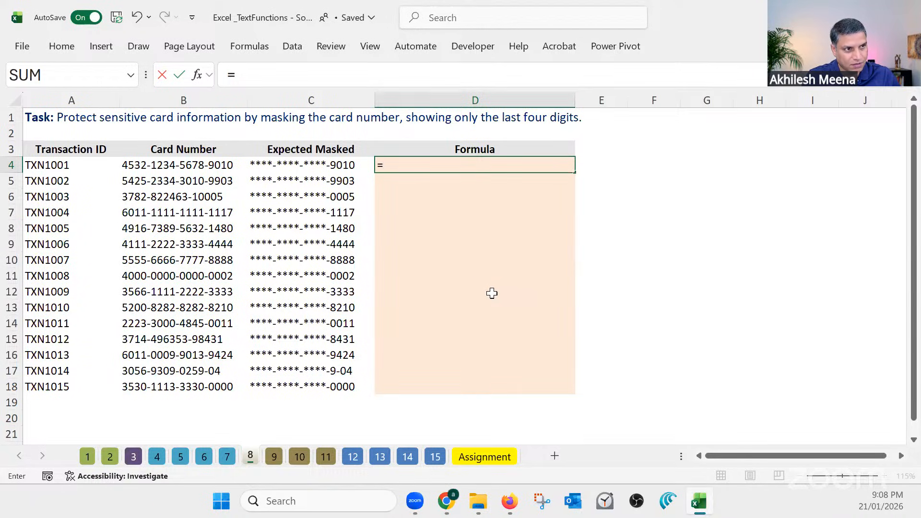
text(")
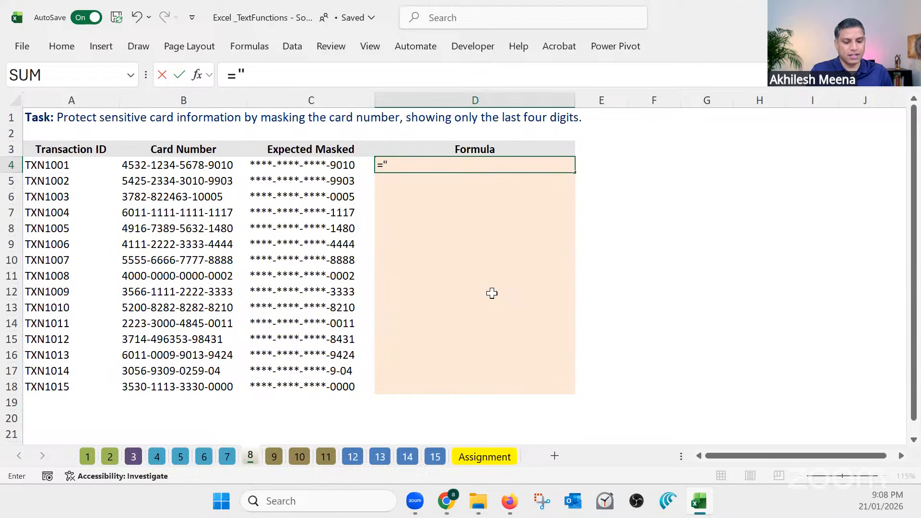
text(***)
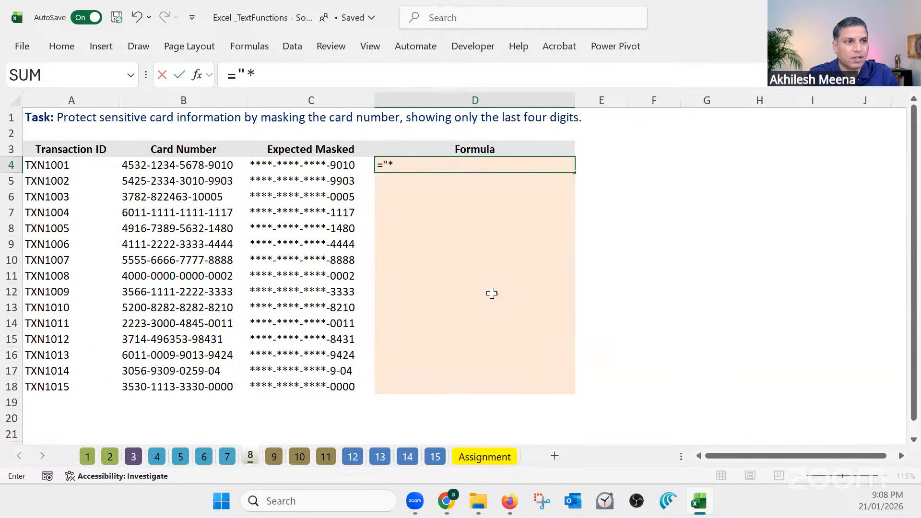
text(*)
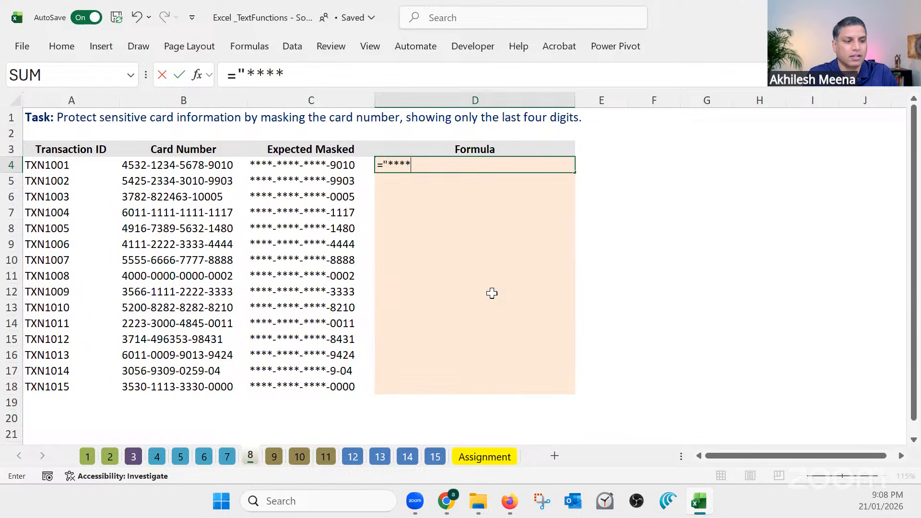
text(-)
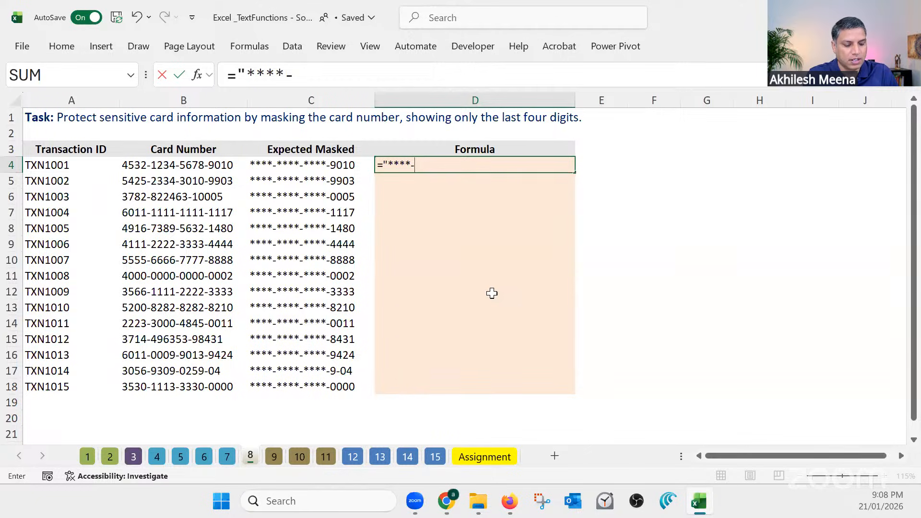
text(****)
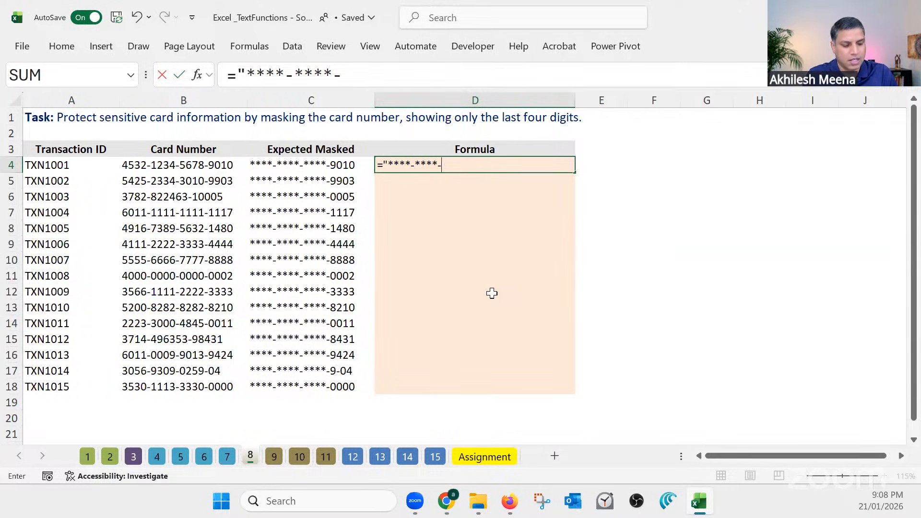
text(-****)
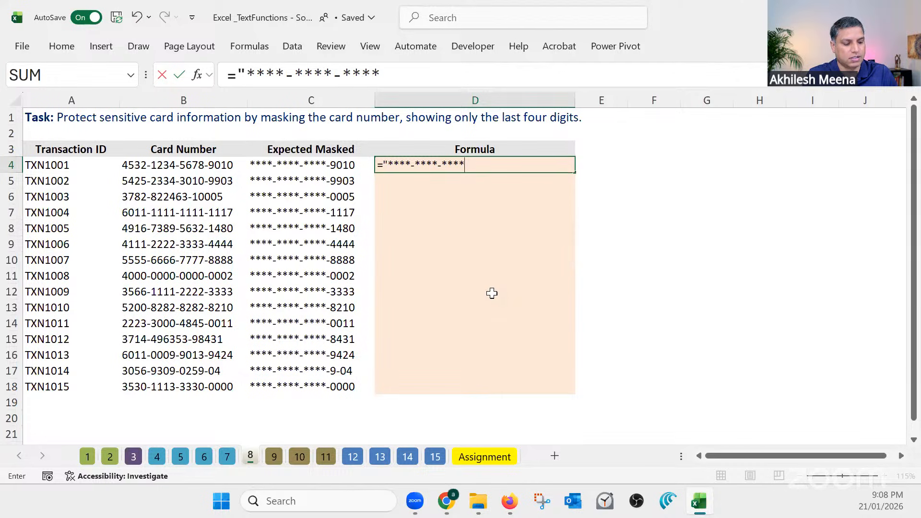
text(-)
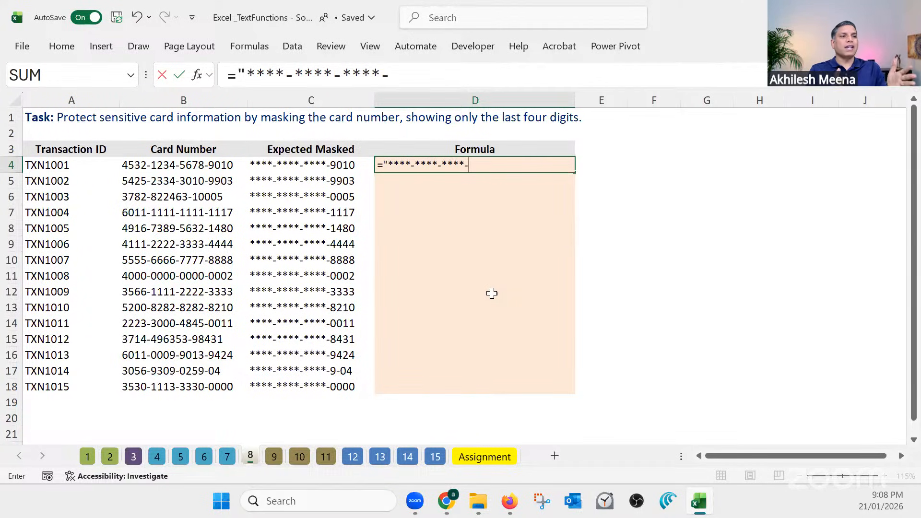
text(")
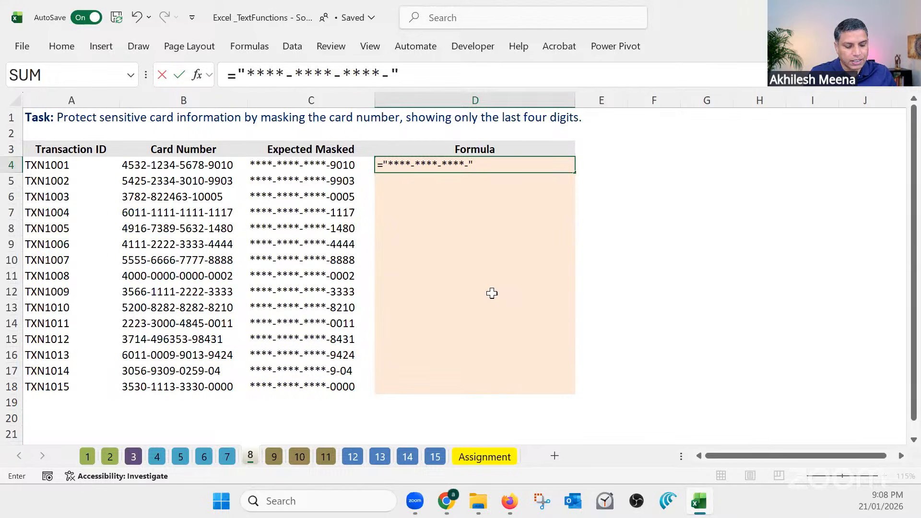
Complete the D4 formula by appending &RIGHT(B4,4) to the mask text, and enter it
text(&)
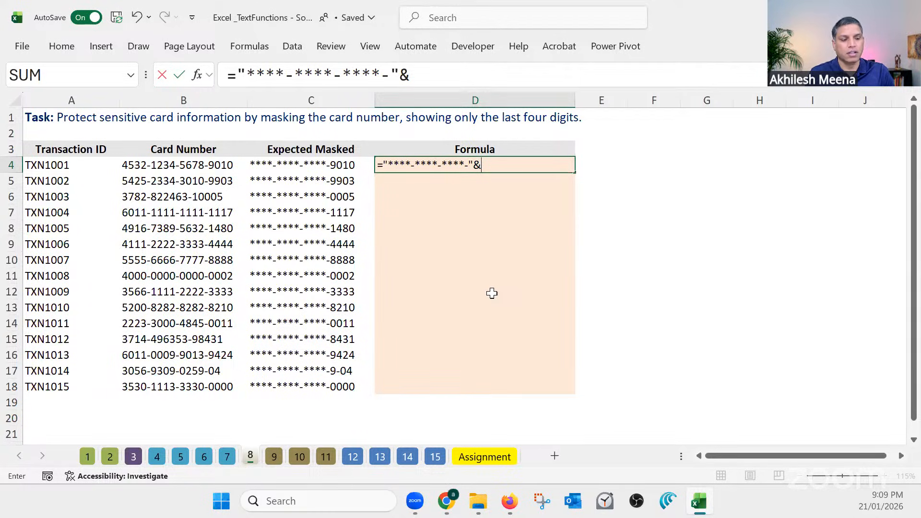
text(right)
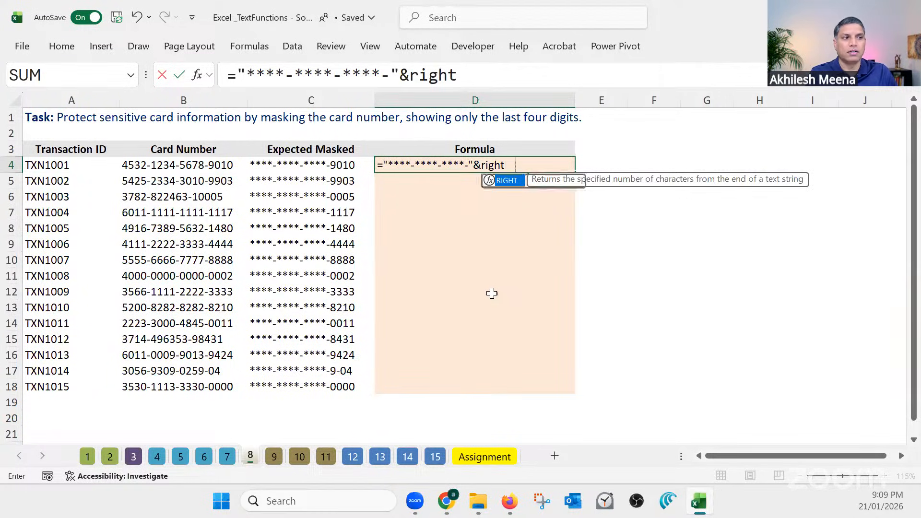
key(Tab)
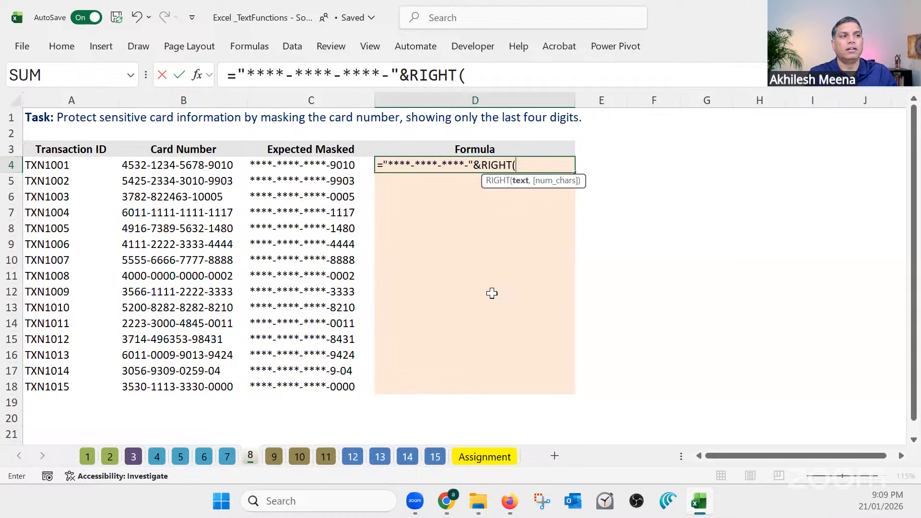
click(199, 168)
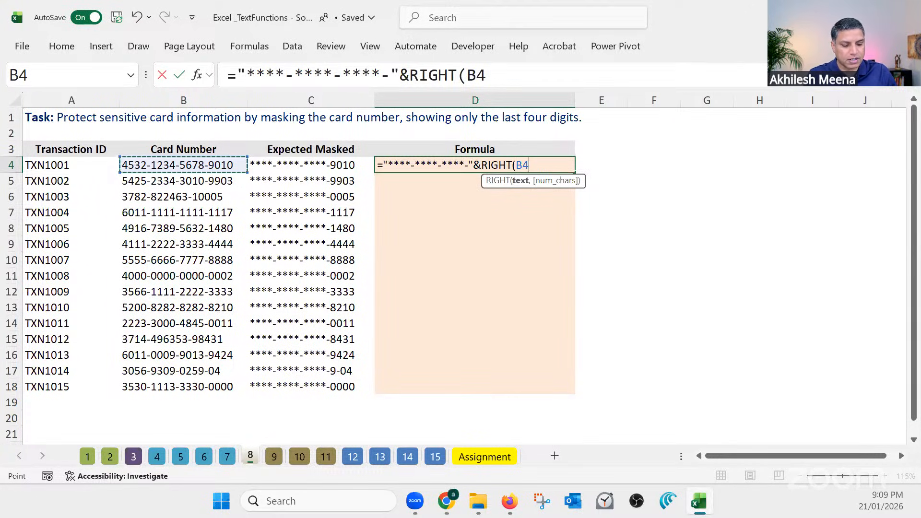
text(,4)
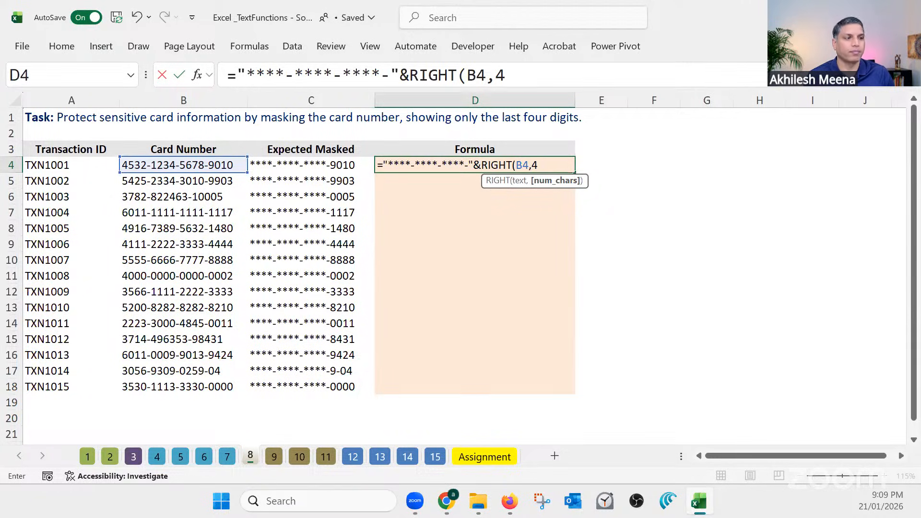
text())
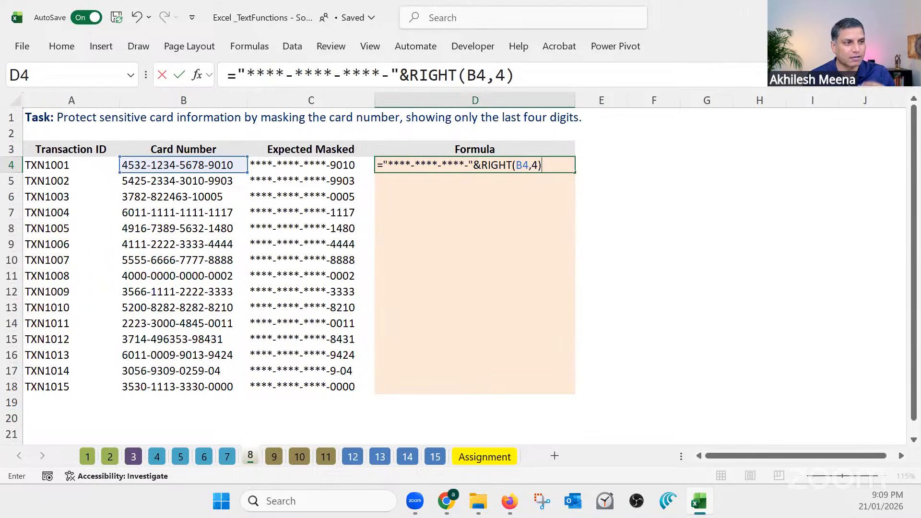
key(Return)
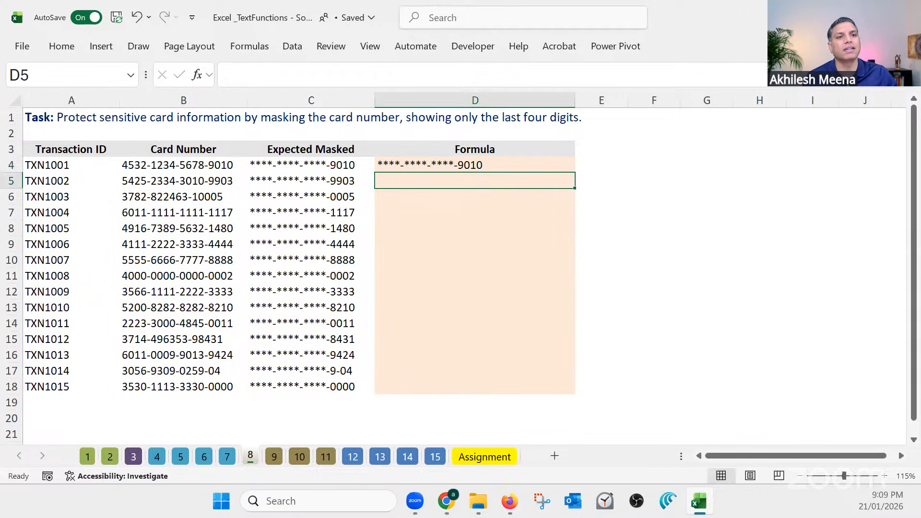
Review the parts of the D4 formula, put spaces around its & operator, and fill it down to D18
click(144, 165)
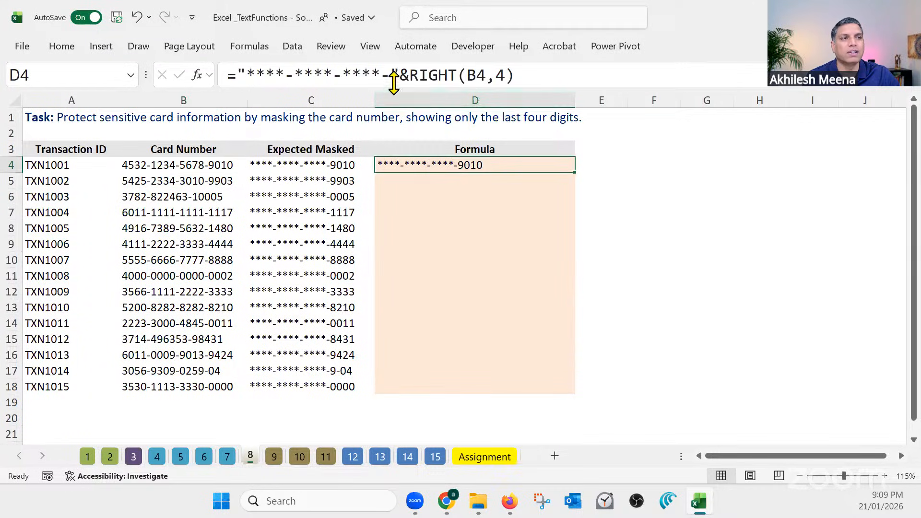
drag(398, 75, 237, 74)
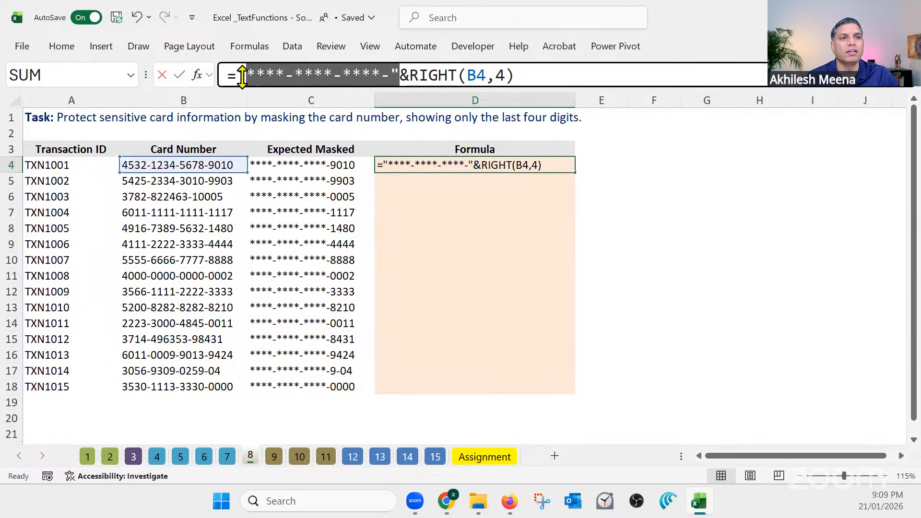
click(401, 75)
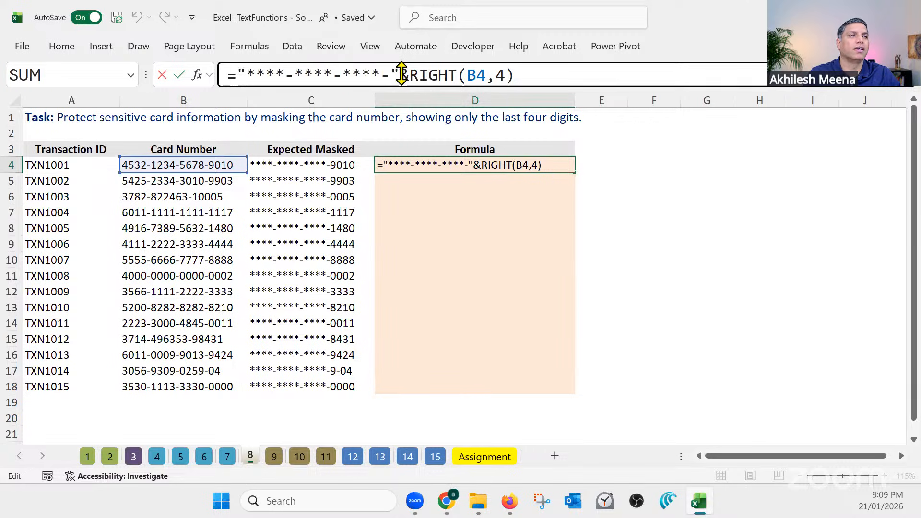
click(438, 77)
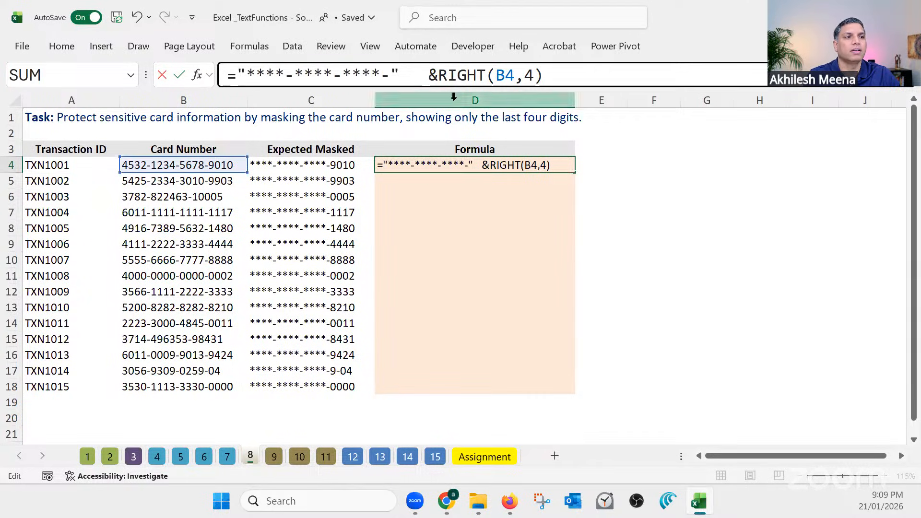
click(593, 78)
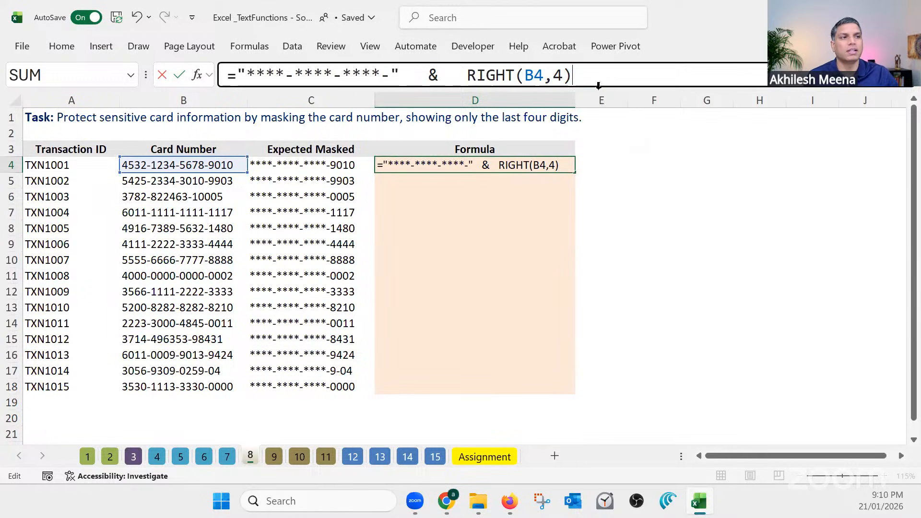
drag(428, 75, 400, 73)
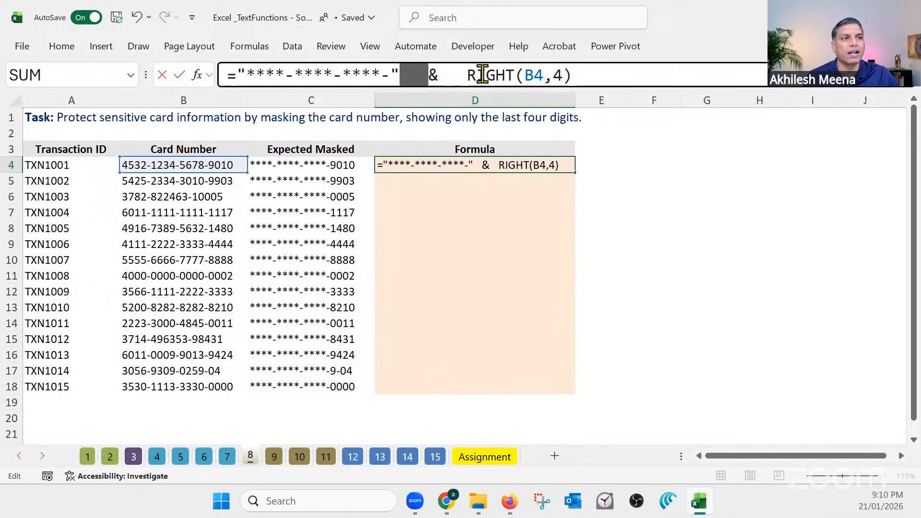
drag(465, 74, 440, 69)
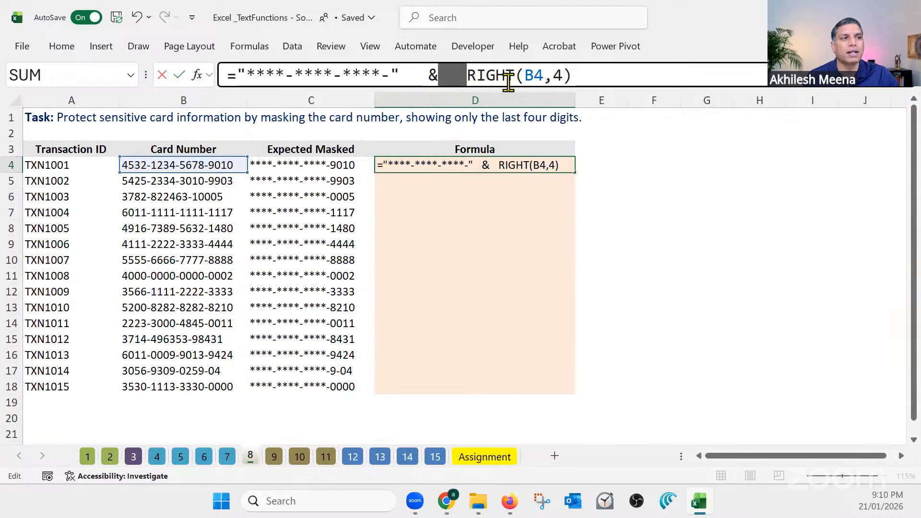
click(602, 77)
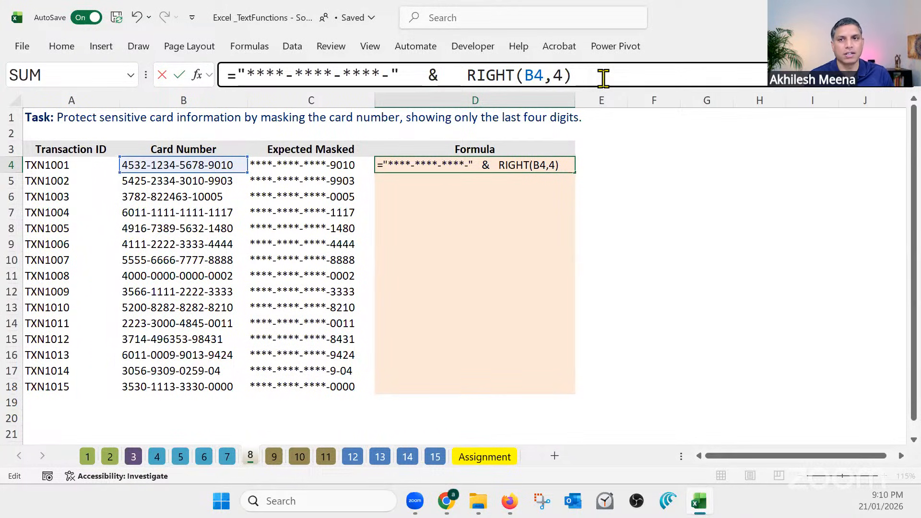
key(Return)
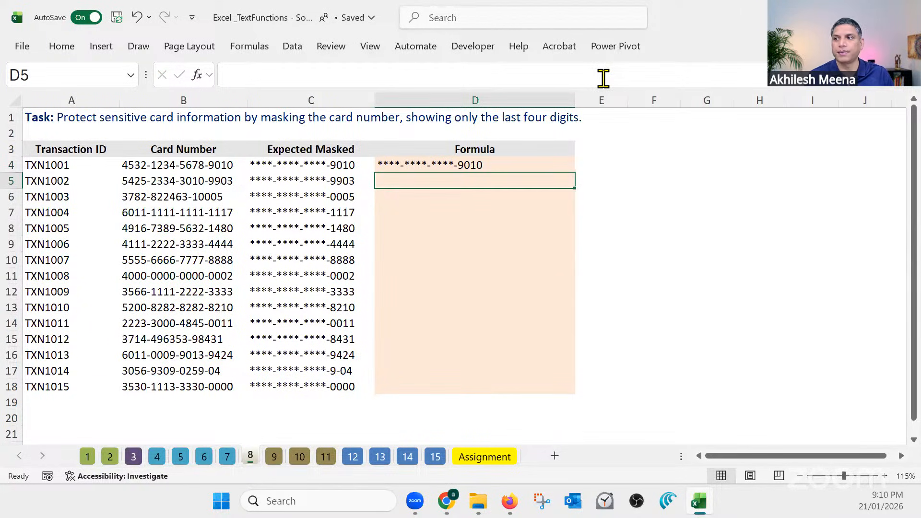
click(551, 165)
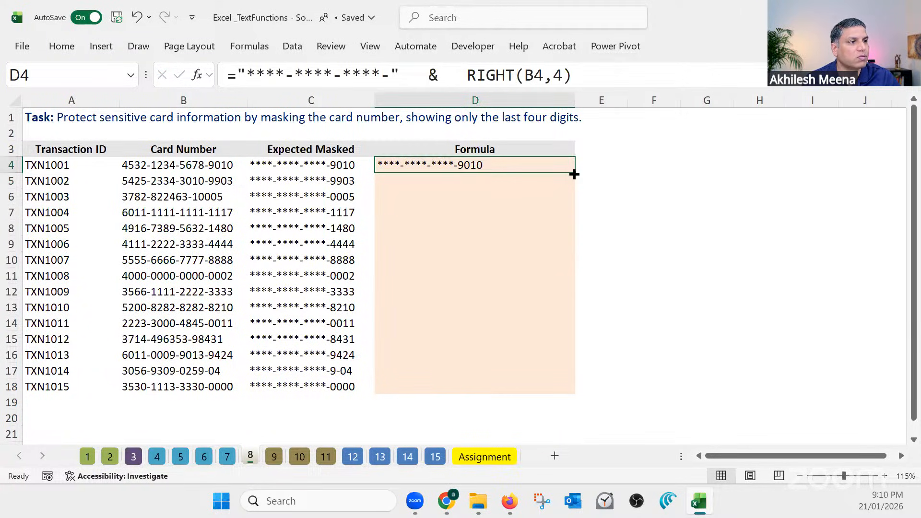
double_click(574, 174)
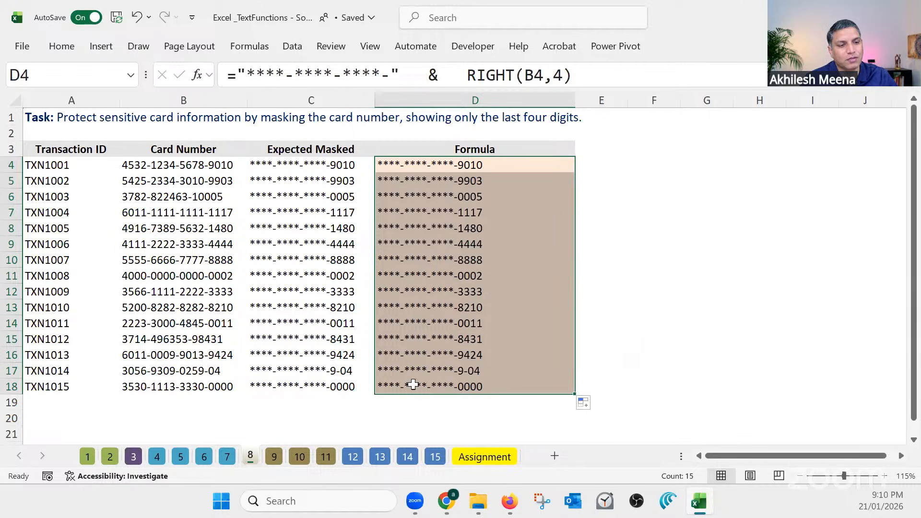
Open sheet 9 and examine the task of hiding the middle digits of the phone numbers
click(274, 457)
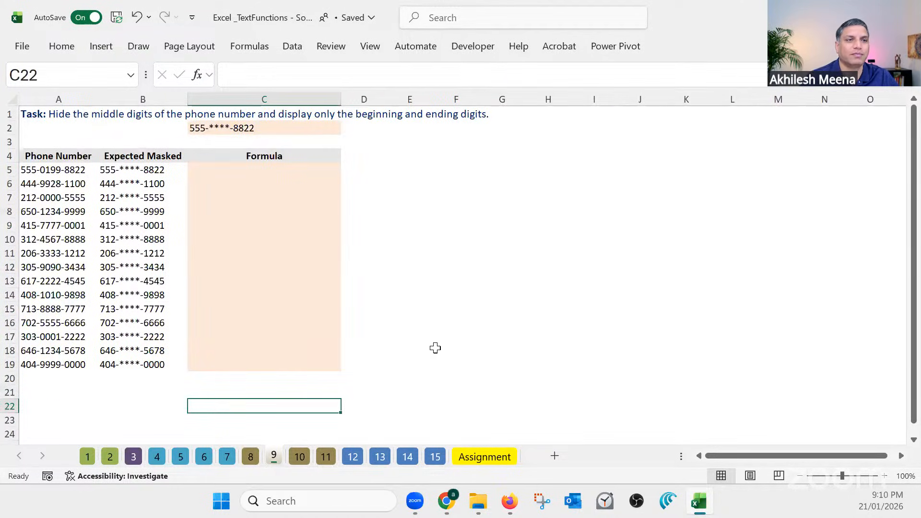
ctrl+scroll(507, 378, up, 1)
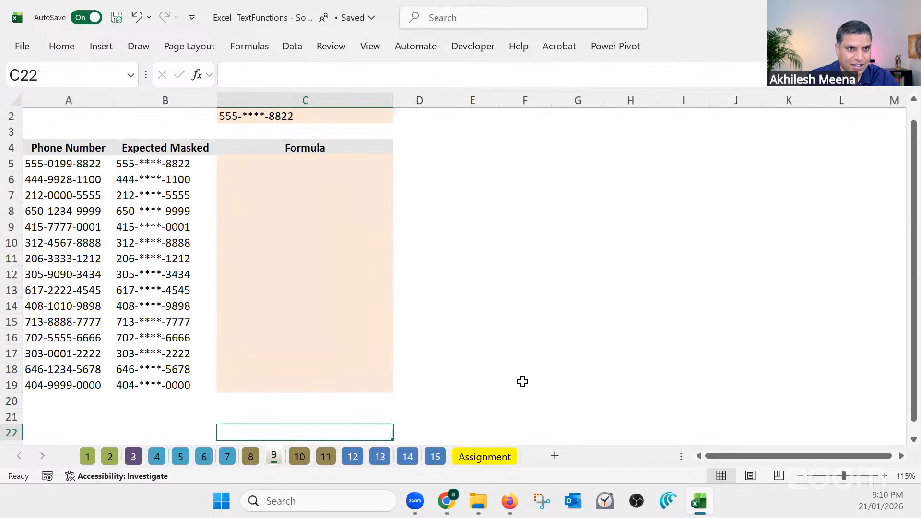
ctrl+scroll(534, 384, up, 1)
scroll(535, 383, up, 2)
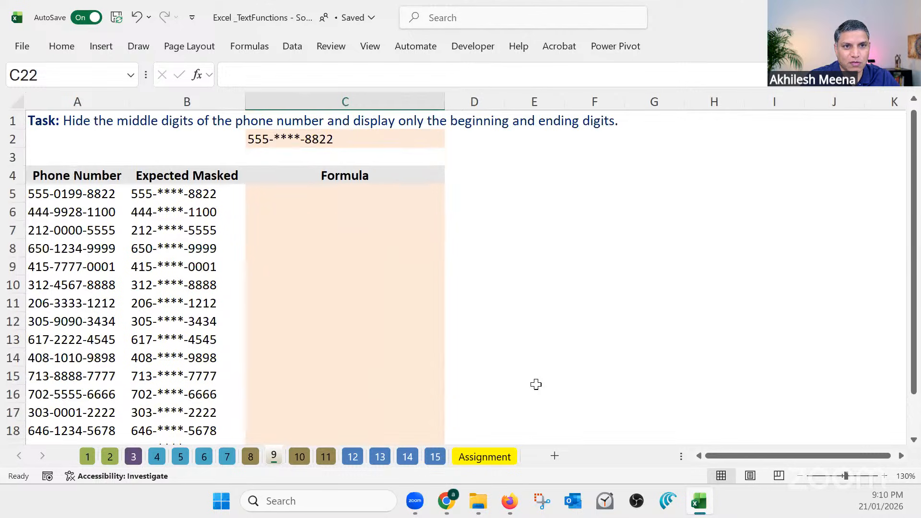
scroll(536, 384, down, 1)
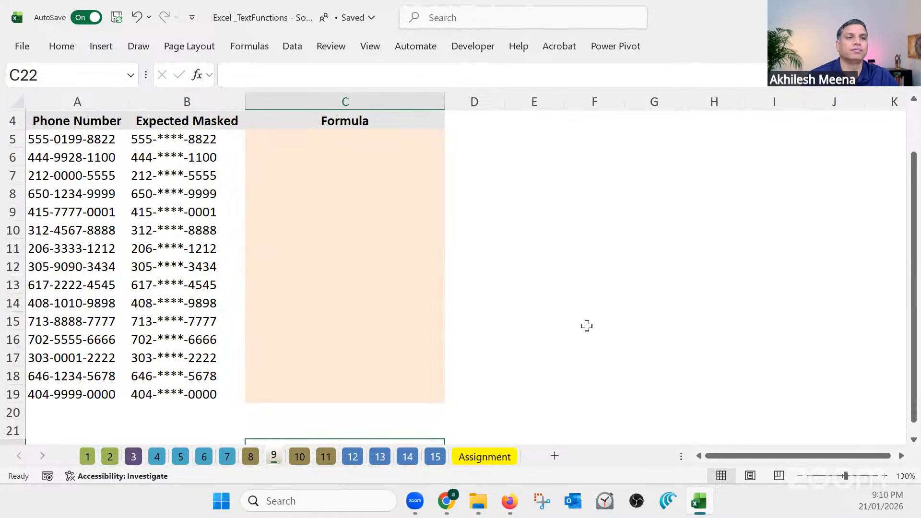
scroll(586, 326, up, 1)
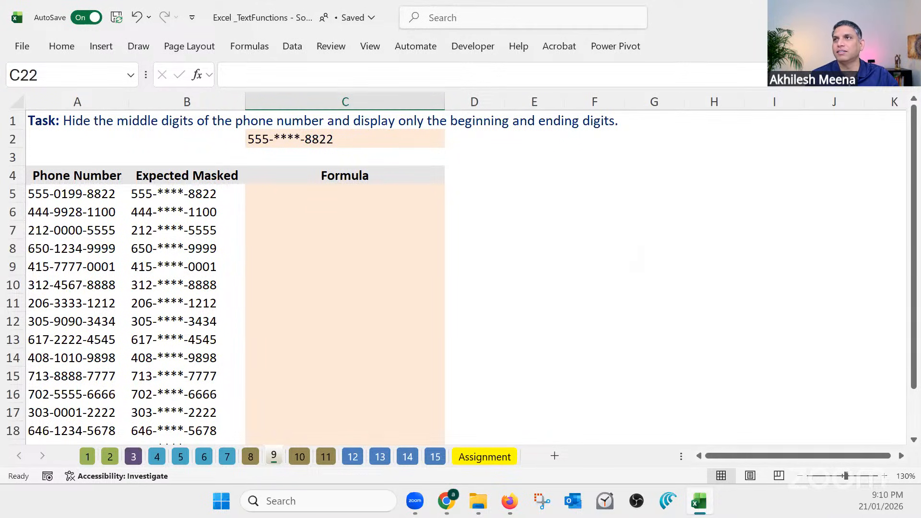
key(alt+Tab)
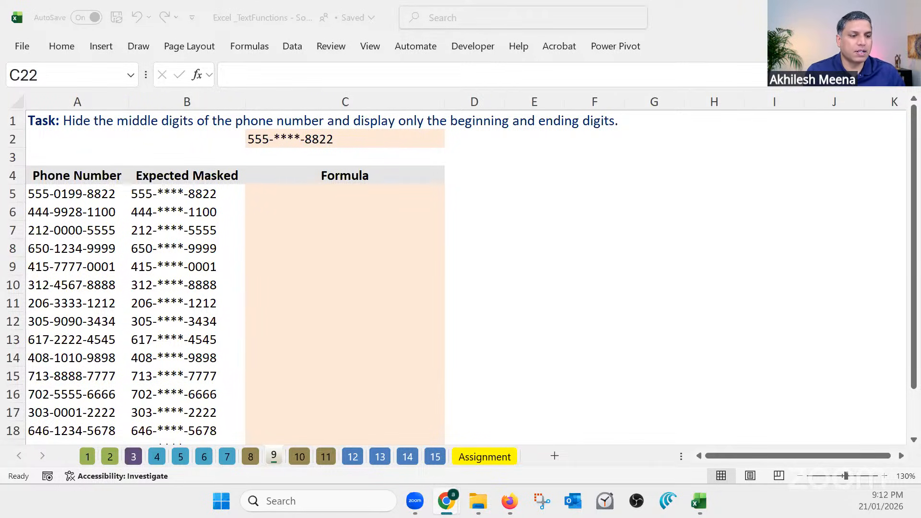
Begin a REPLACE formula in C5 with A5 as the old text and 5 as the start number
click(315, 189)
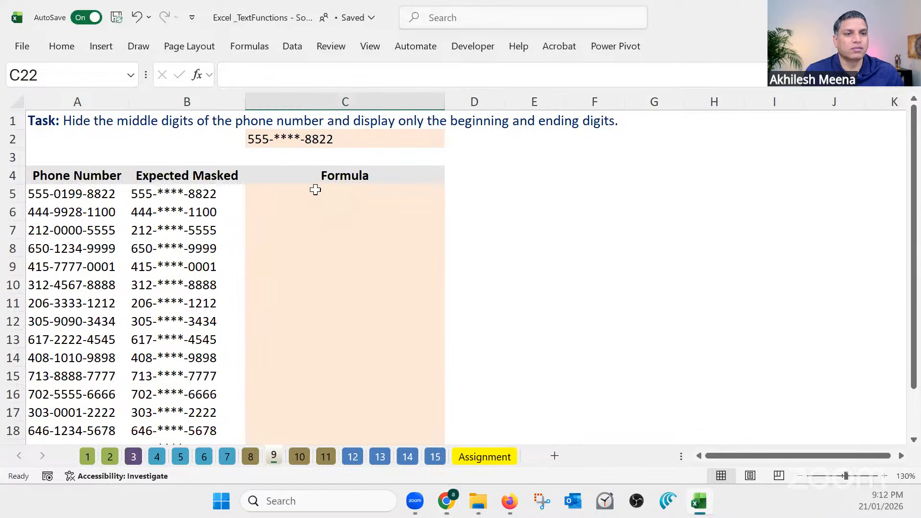
click(315, 190)
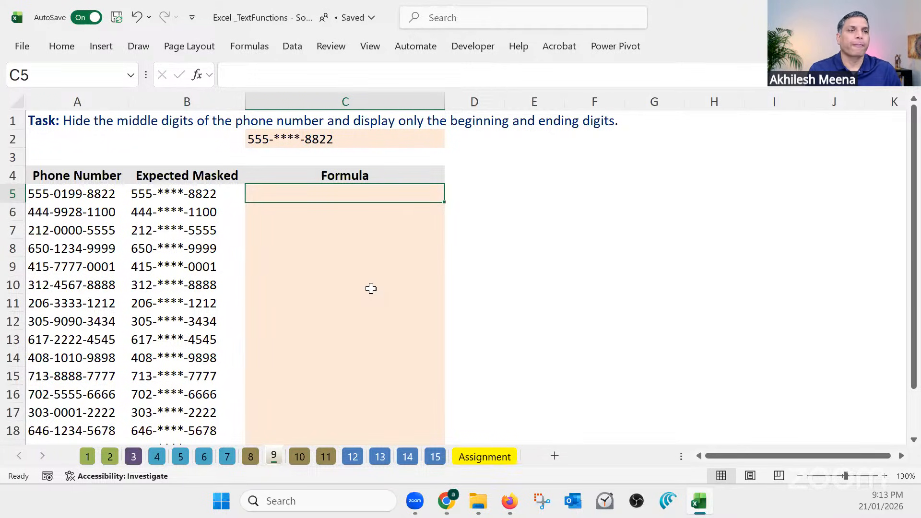
text(r)
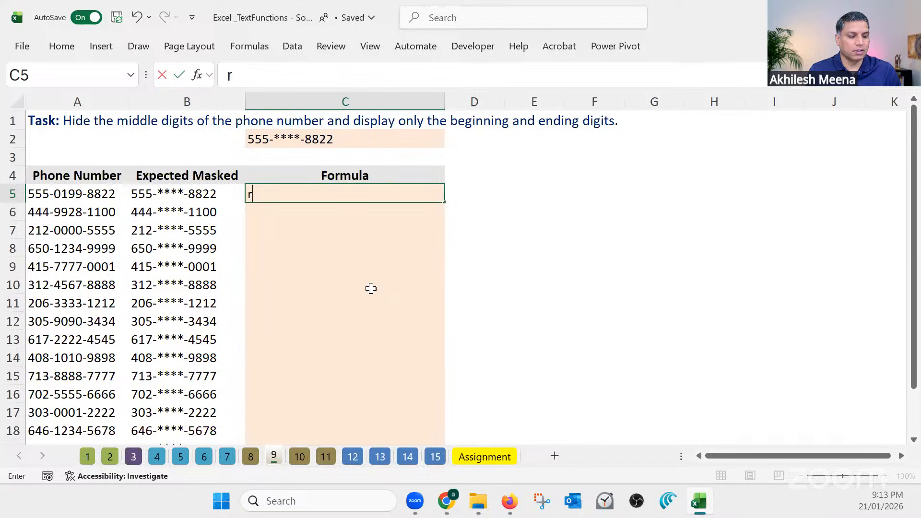
key(BackSpace)
text(=repl)
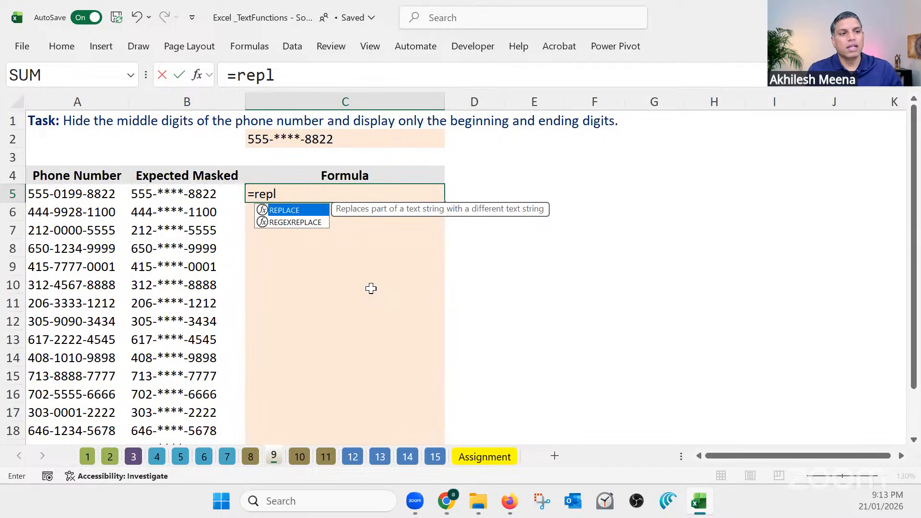
key(Tab)
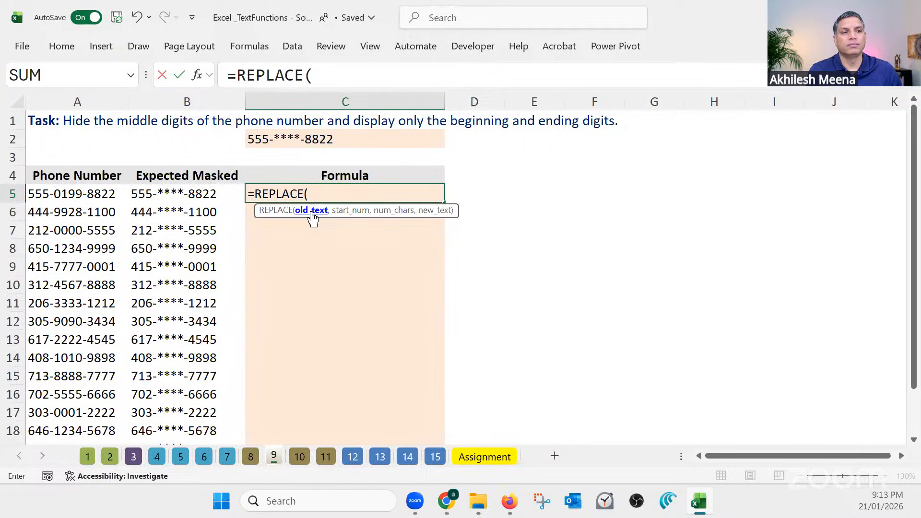
click(98, 199)
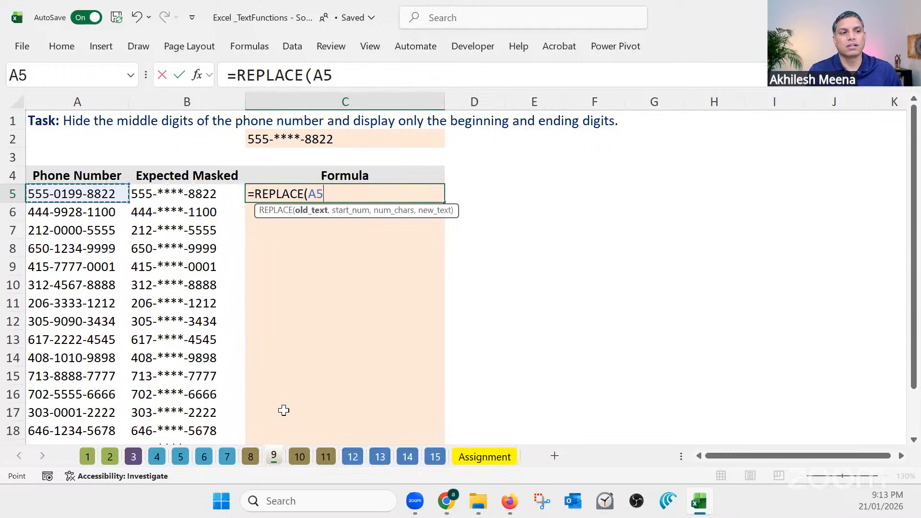
text(,)
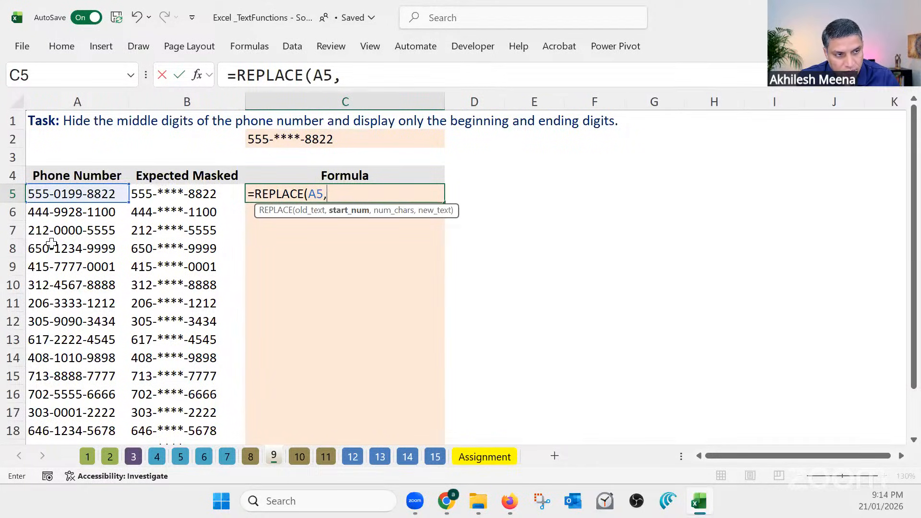
text(5)
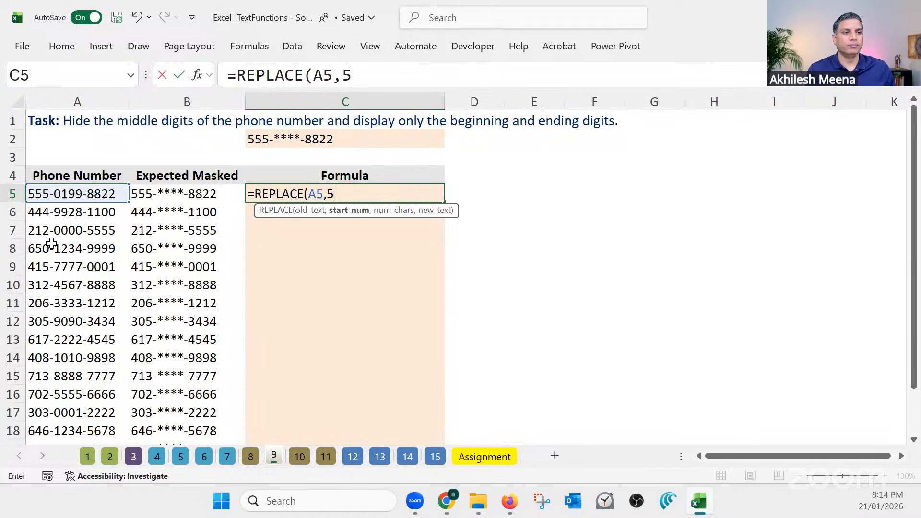
text(,)
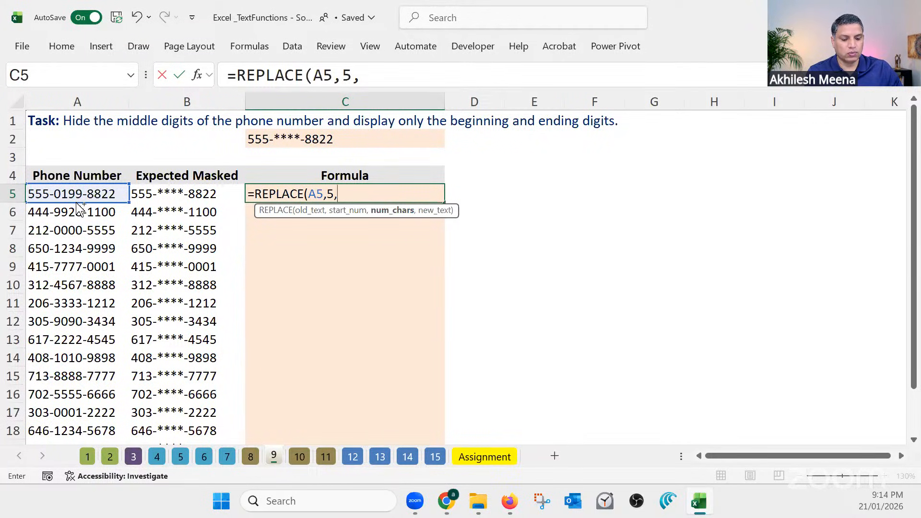
Complete the C5 formula with 4 as the number of characters and "****" as the new text, giving =REPLACE(A5,5,4,"****")
click(341, 195)
text(4)
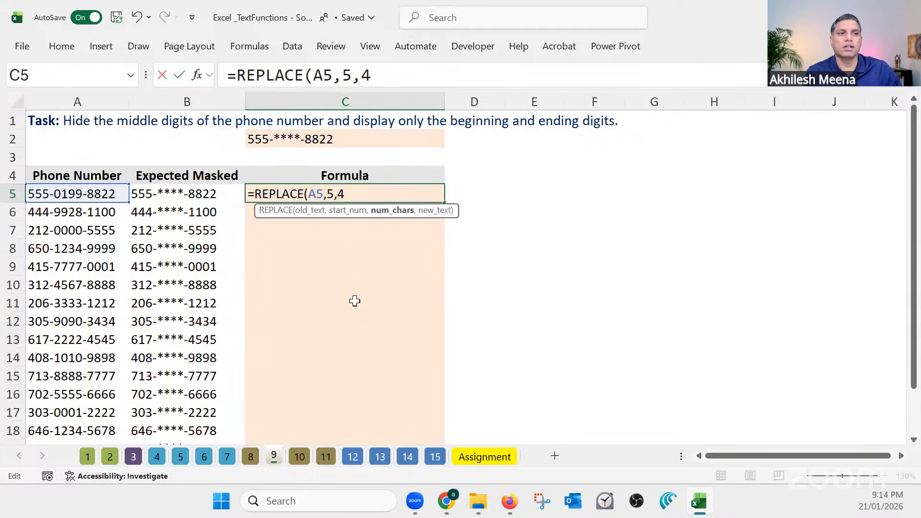
click(331, 194)
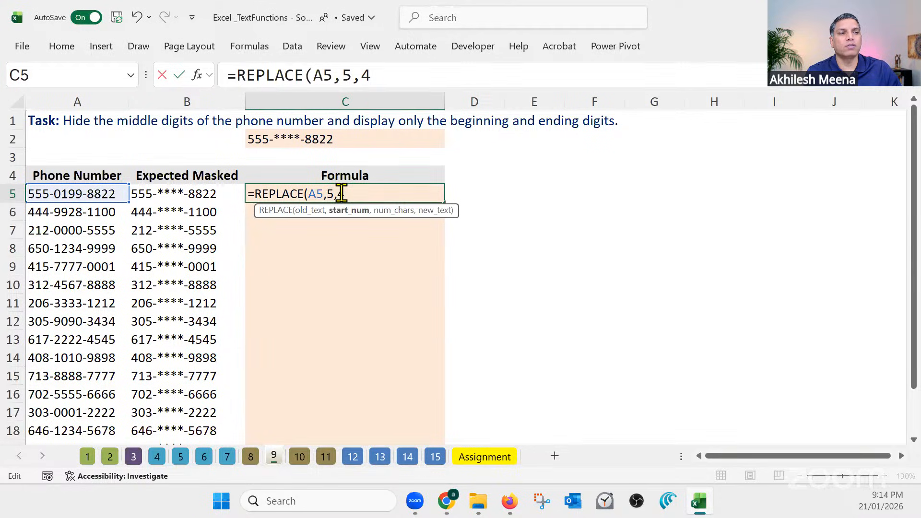
click(342, 193)
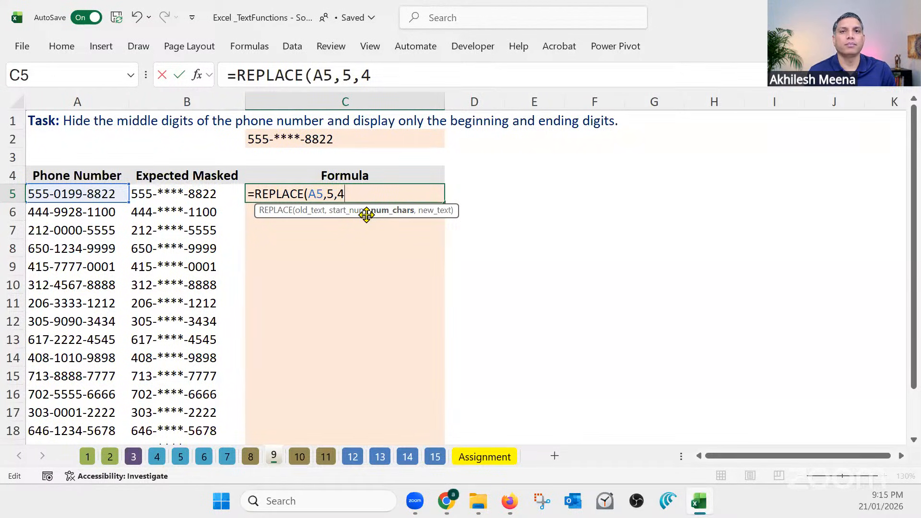
text(,)
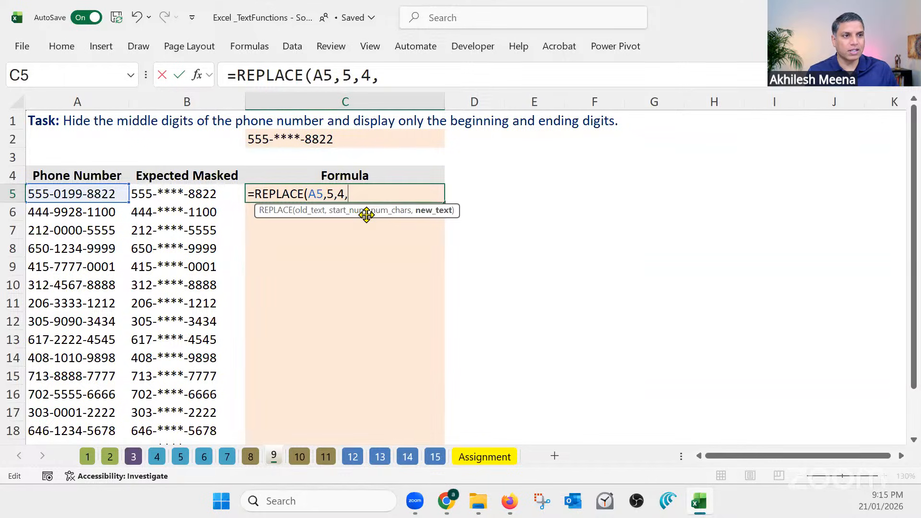
text(")
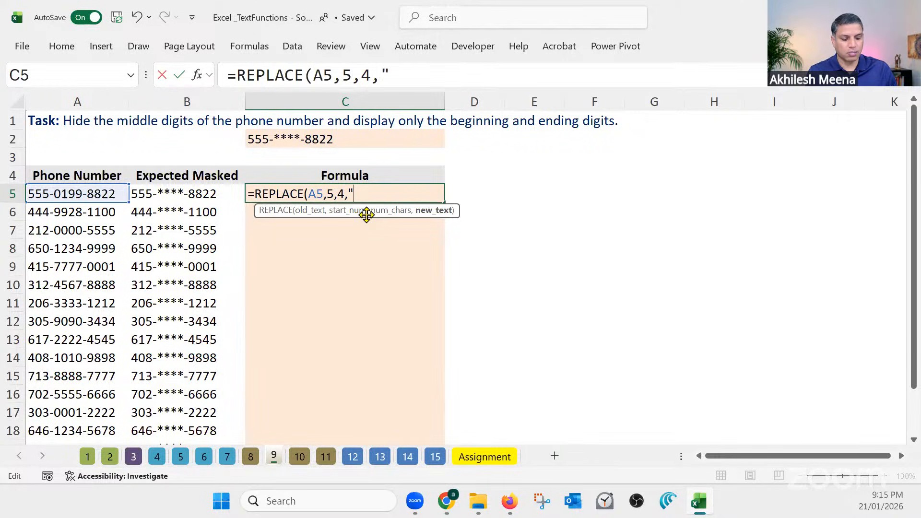
text(****)
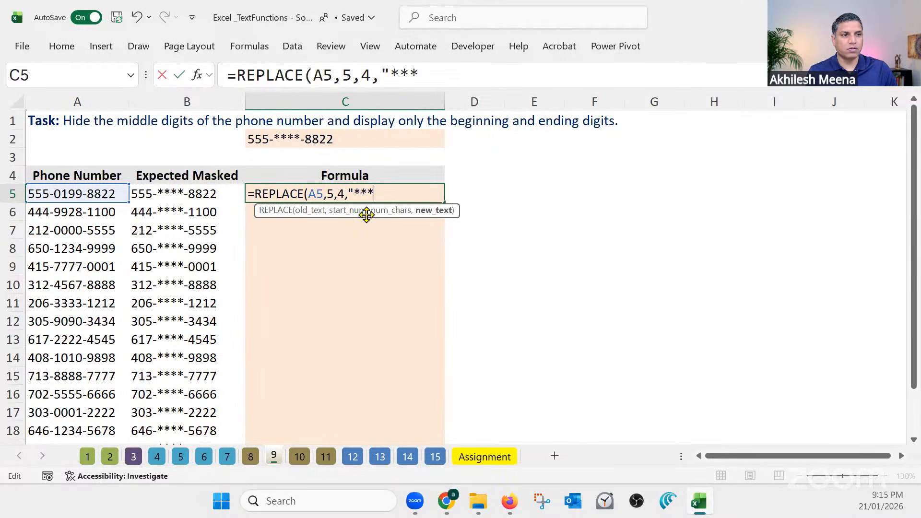
text(")
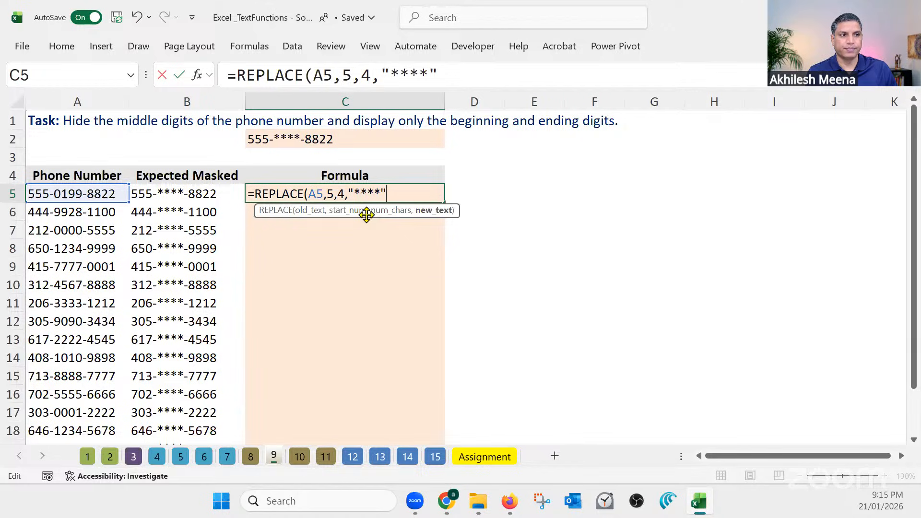
text())
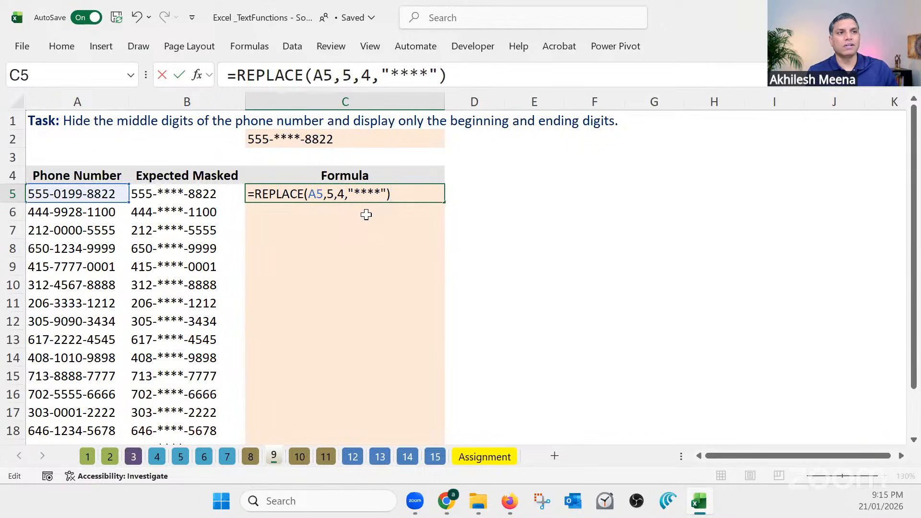
Review the start number, character count and new text arguments of the REPLACE formula, and enter it in C5
drag(333, 74, 315, 74)
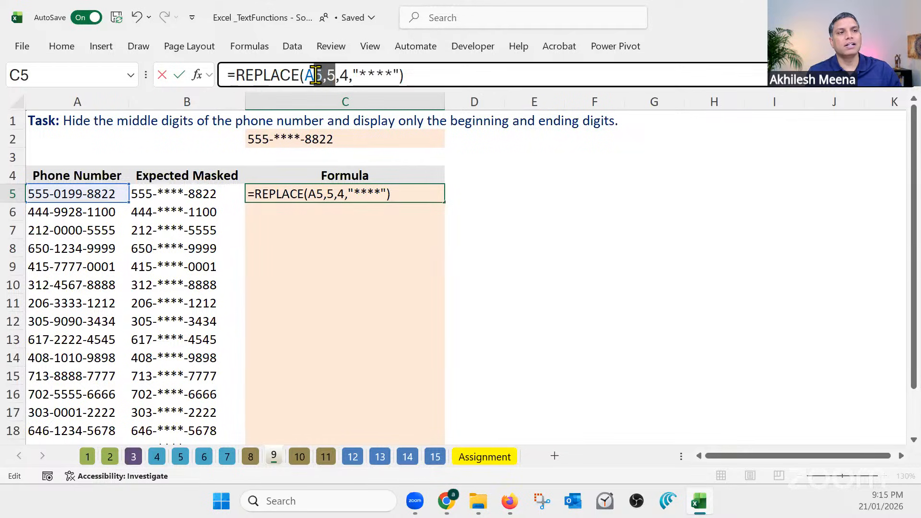
click(335, 74)
double_click(330, 74)
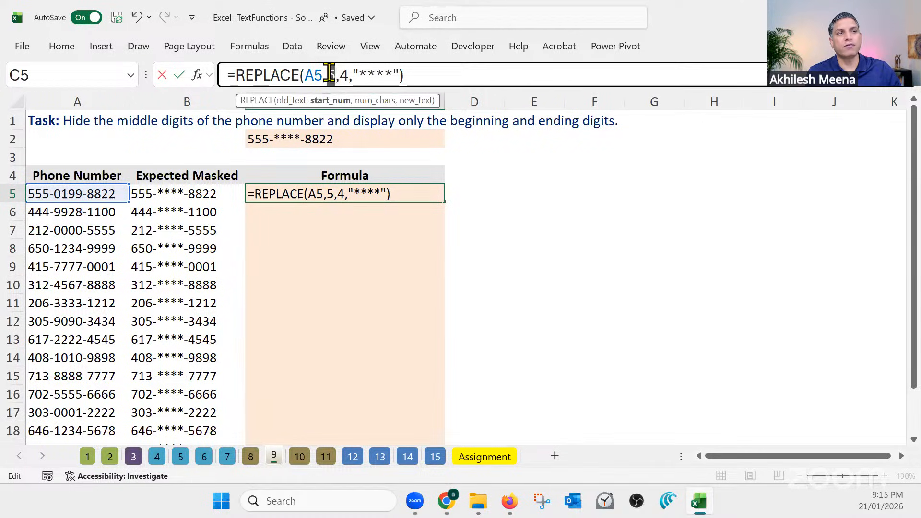
double_click(344, 75)
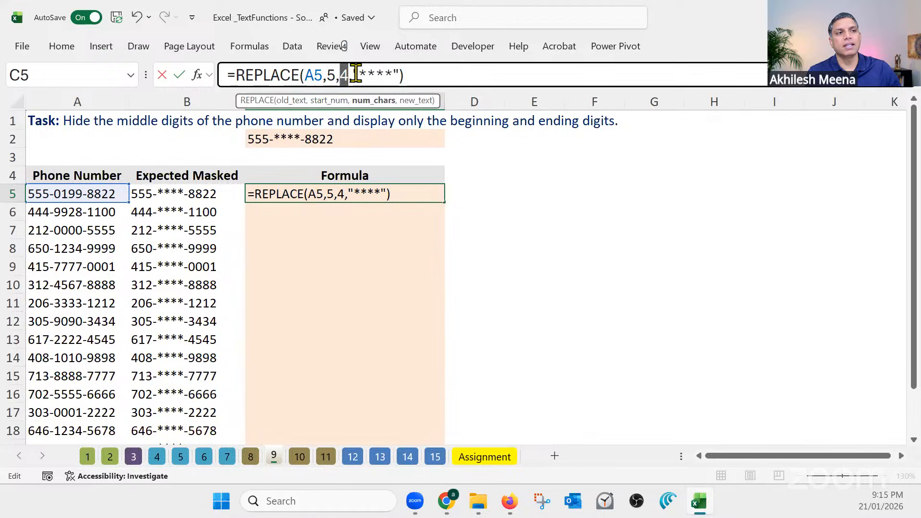
drag(359, 74, 394, 77)
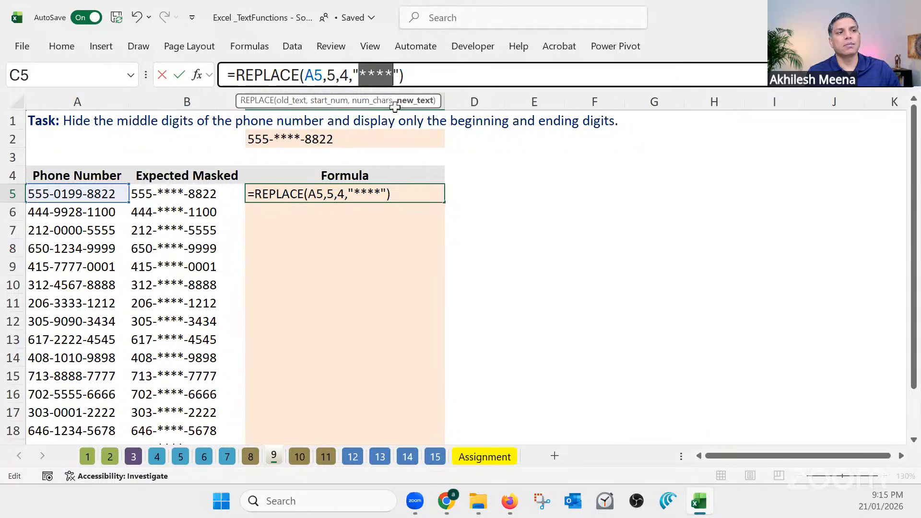
click(413, 76)
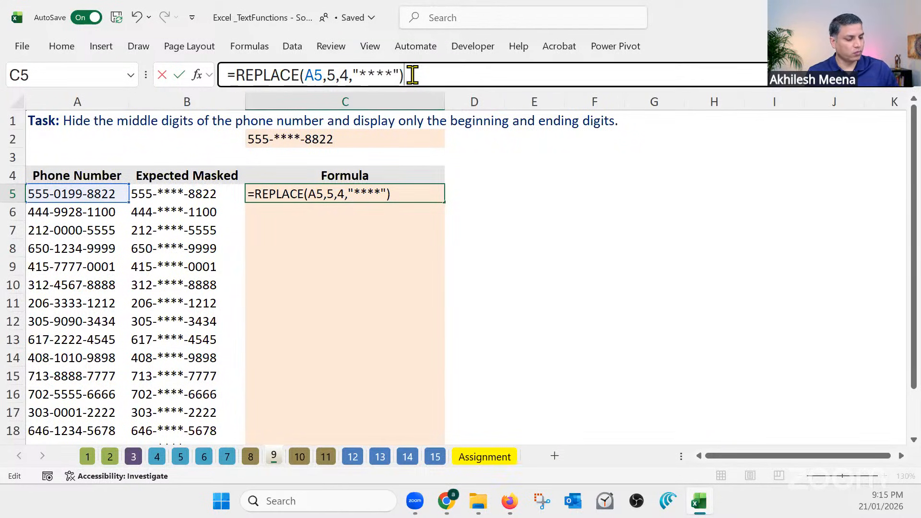
key(Return)
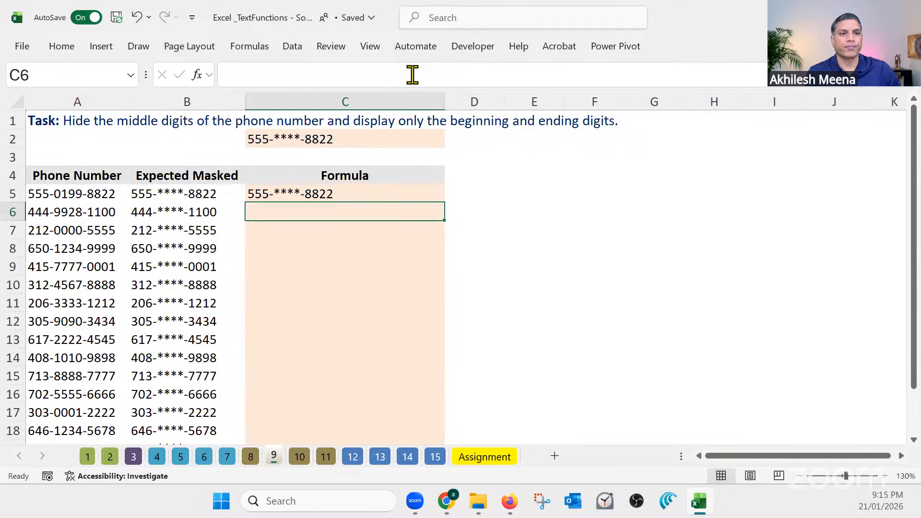
Fill the C5 REPLACE formula down the Formula column to C19
click(434, 192)
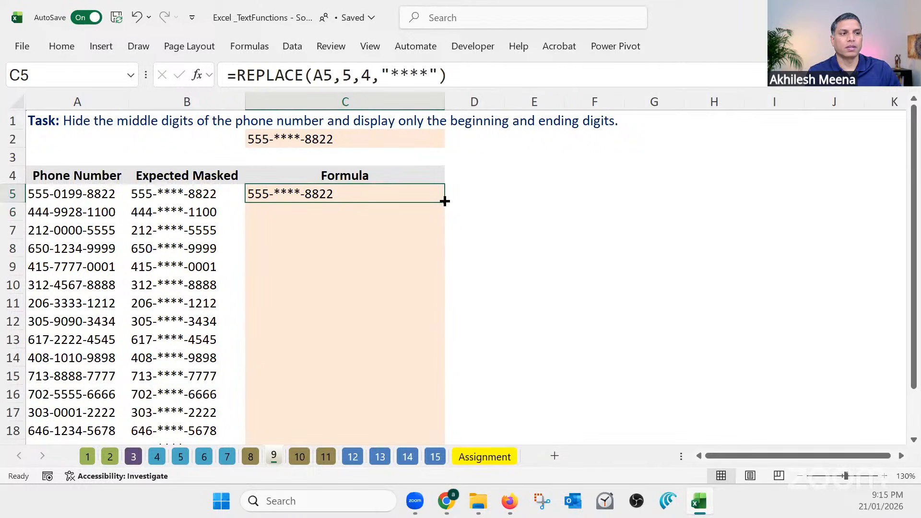
double_click(445, 201)
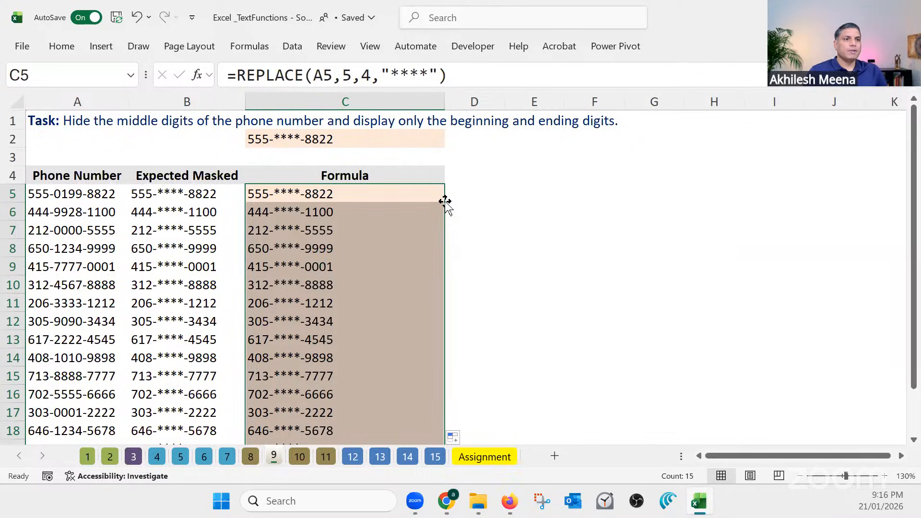
click(378, 196)
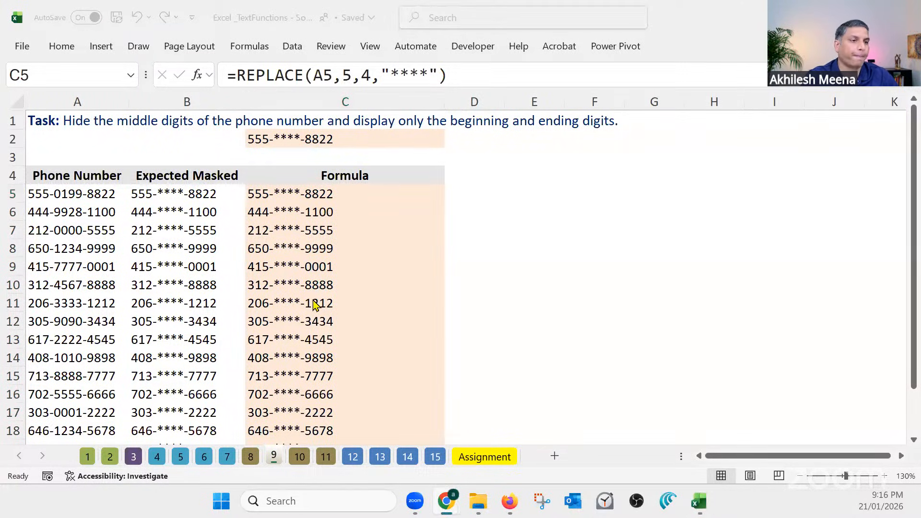
Open sheet 10 with the domain name extraction task and select C5, the first Domain Name cell
click(299, 456)
click(298, 457)
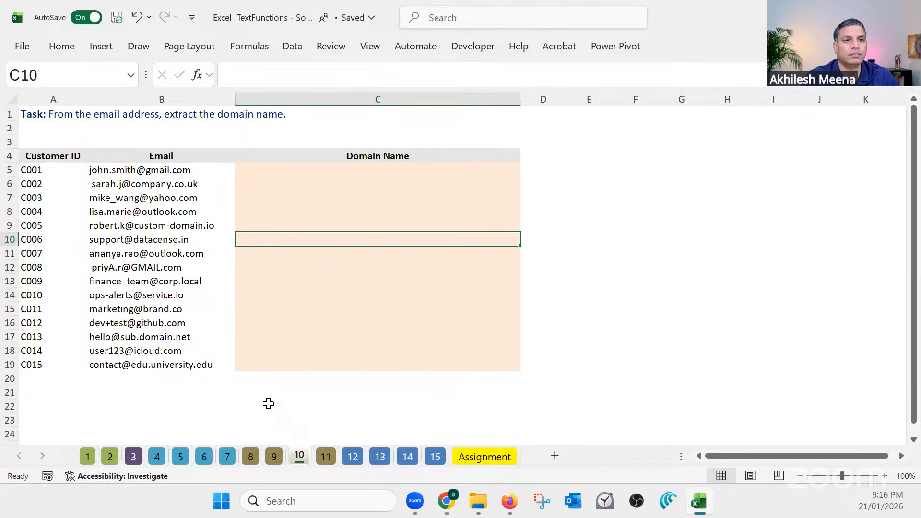
scroll(268, 403, up, 1)
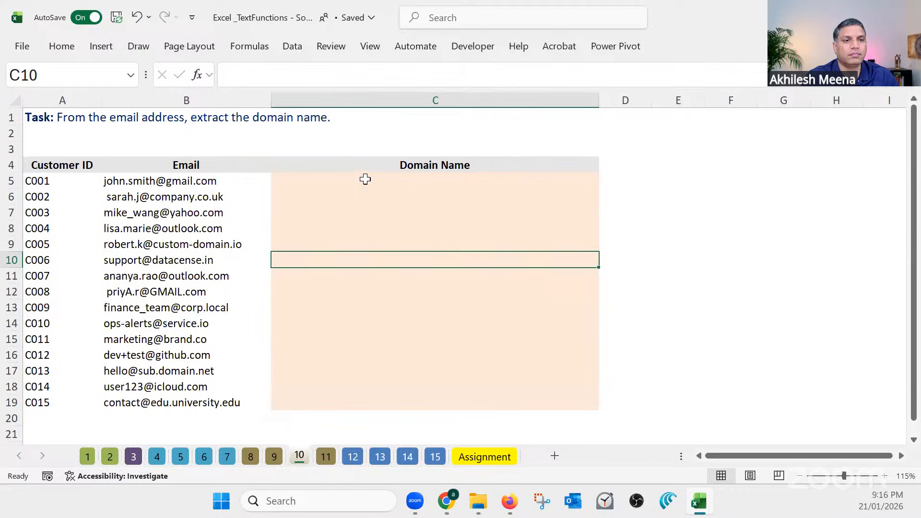
key(Up)
key(Up)
key(Up)
key(Up)
key(Up)
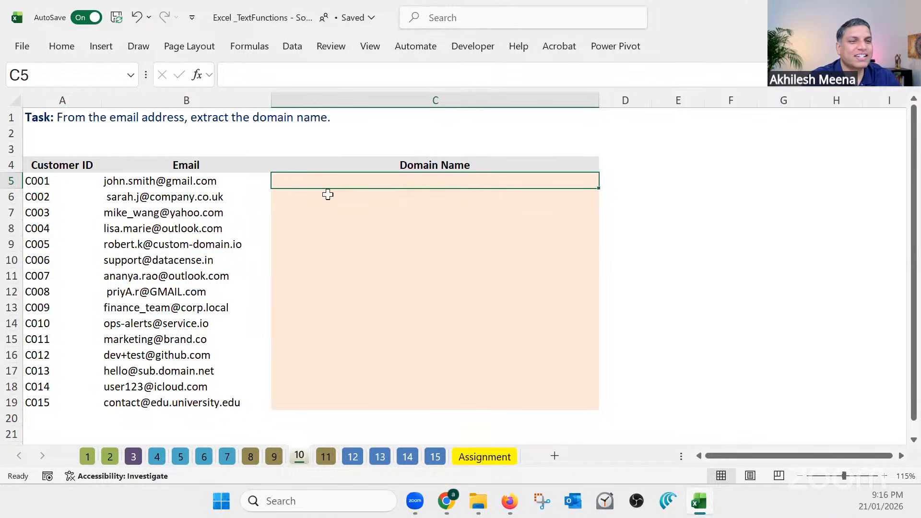
Examine the @ separator in the first email address in B5, leaving the cell unedited
click(161, 180)
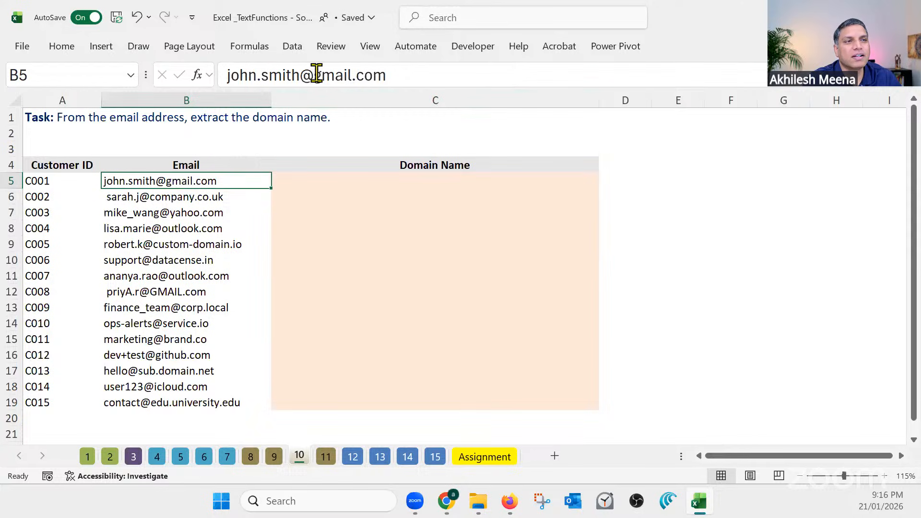
drag(316, 74, 302, 75)
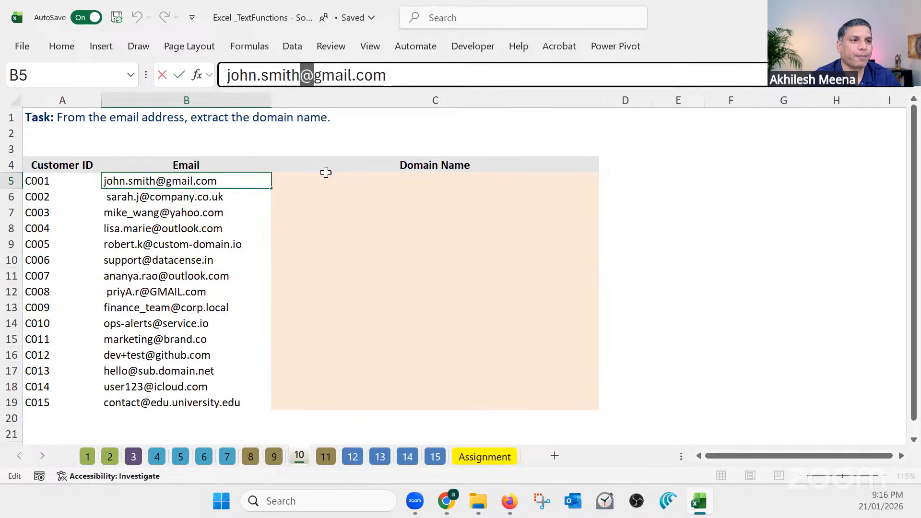
key(Escape)
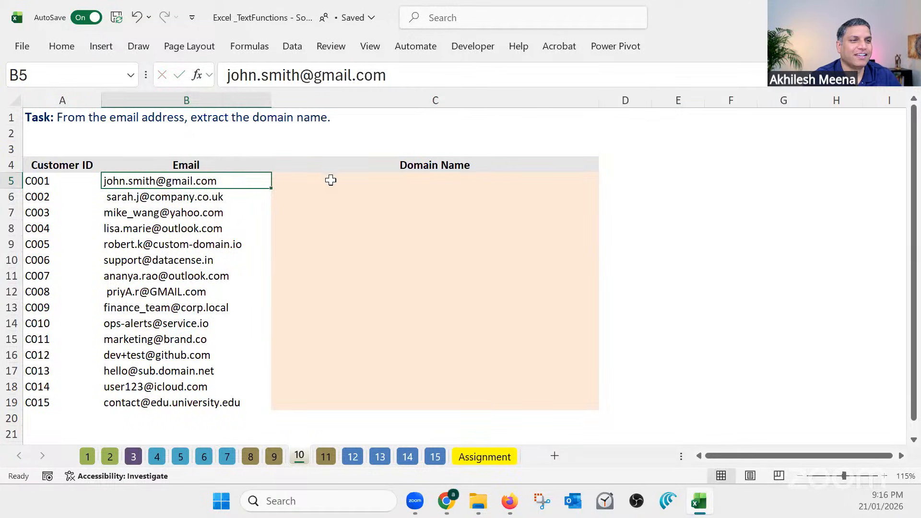
Enter the formula =TEXTAFTER(B5,"@") in C5 to extract the domain from the first email address
click(330, 180)
text(=)
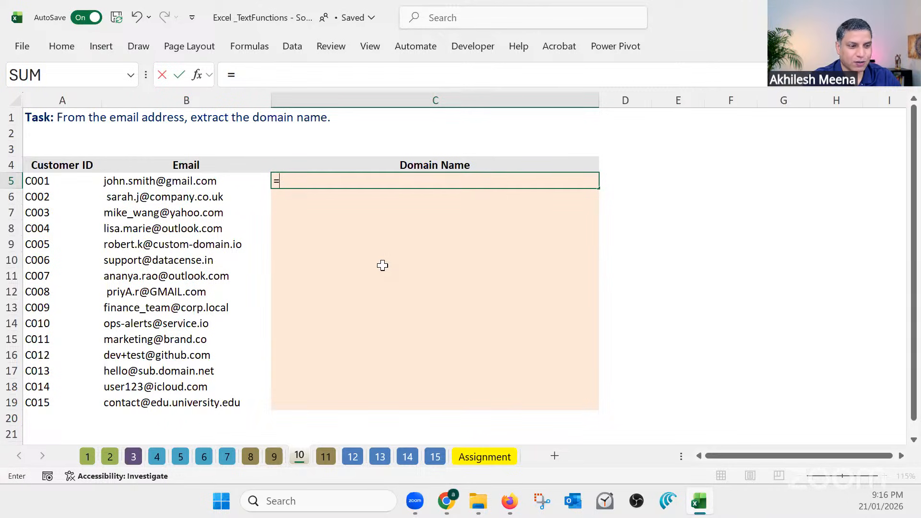
text(t)
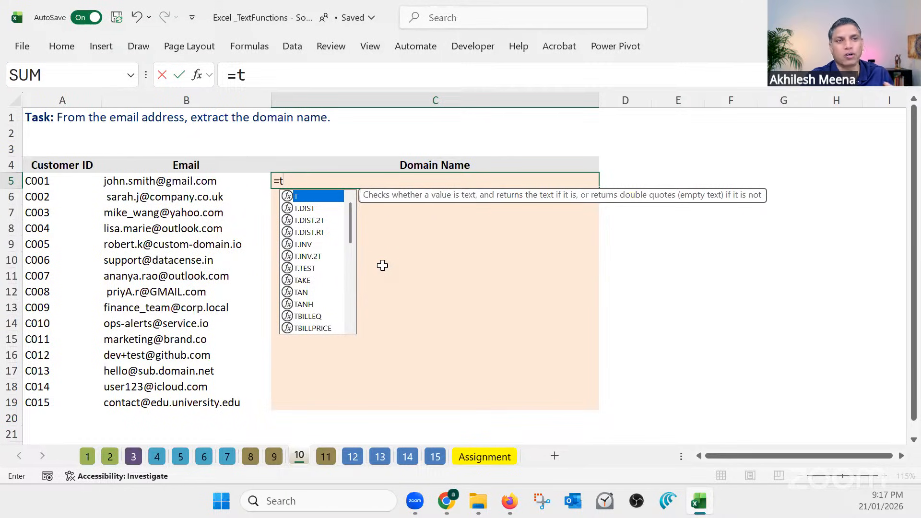
text(e)
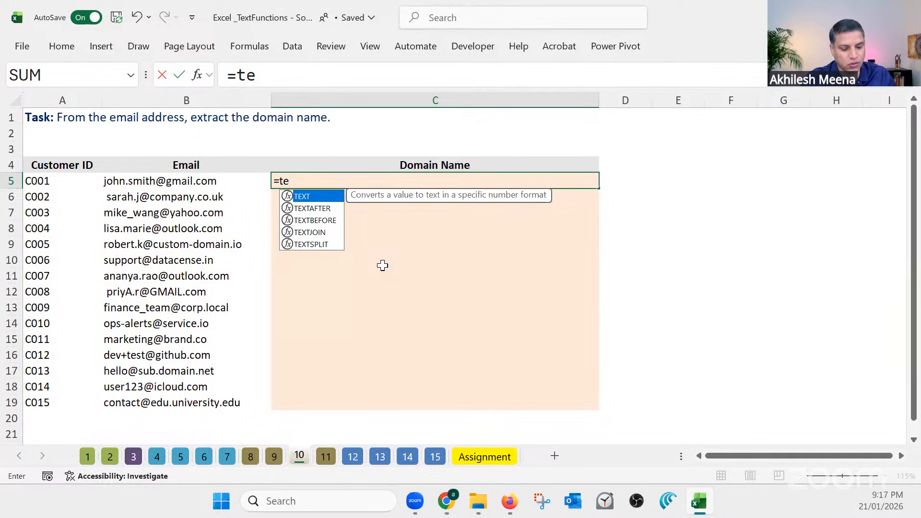
text(xt)
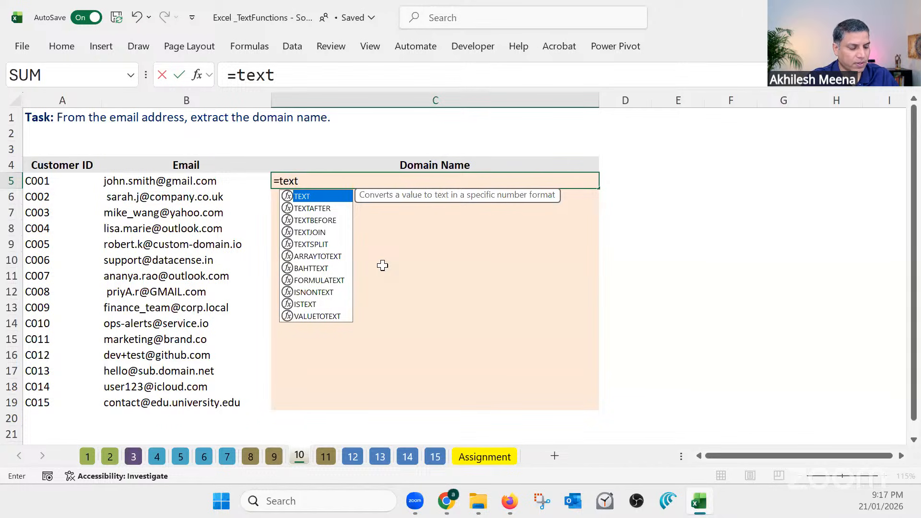
key(Down)
key(Tab)
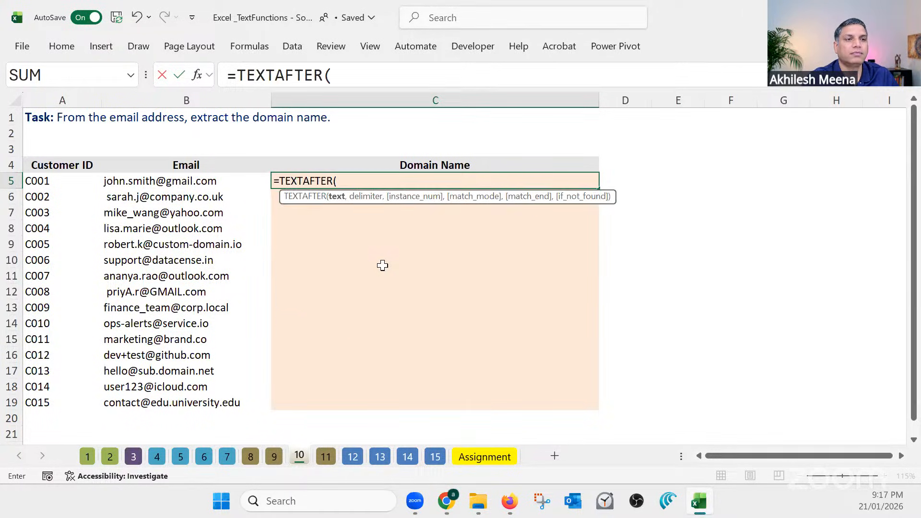
click(207, 182)
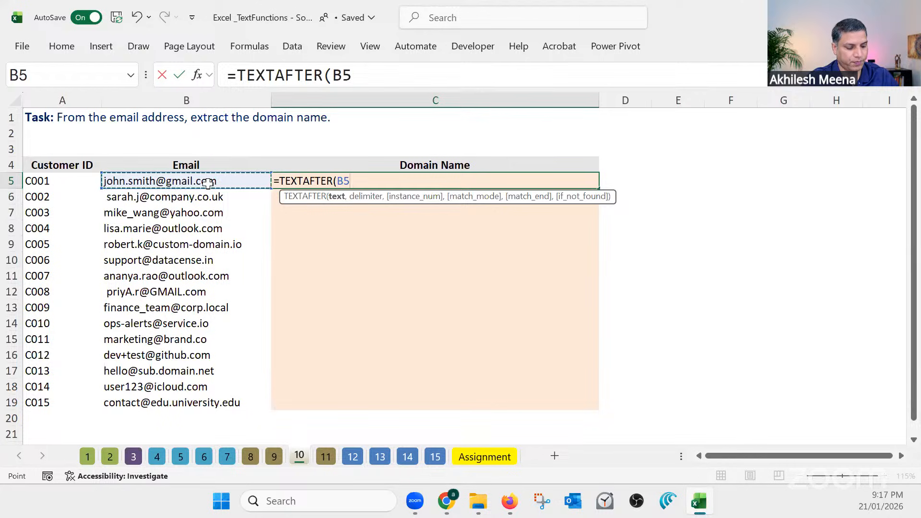
text(,")
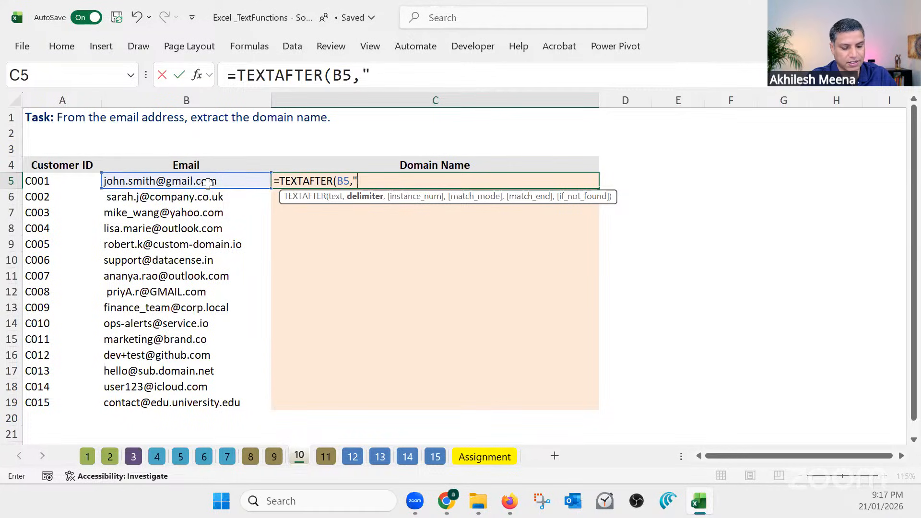
text(@")
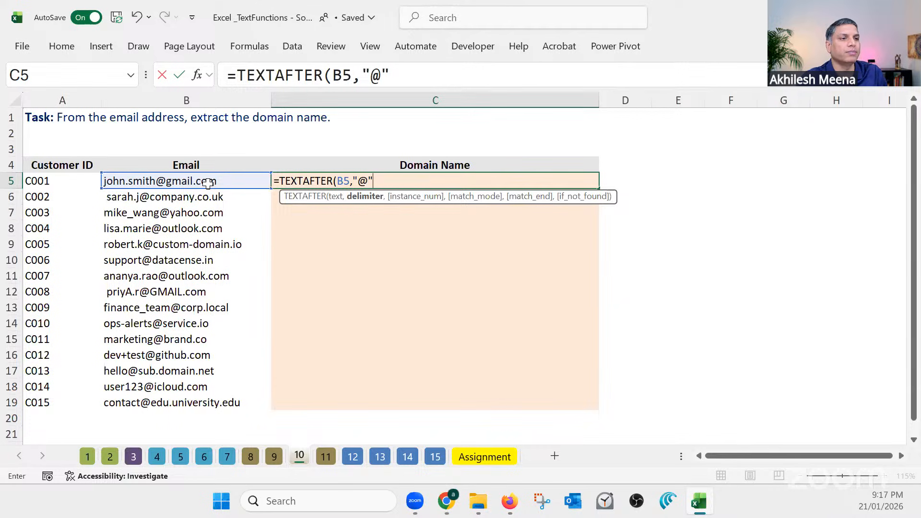
key(Return)
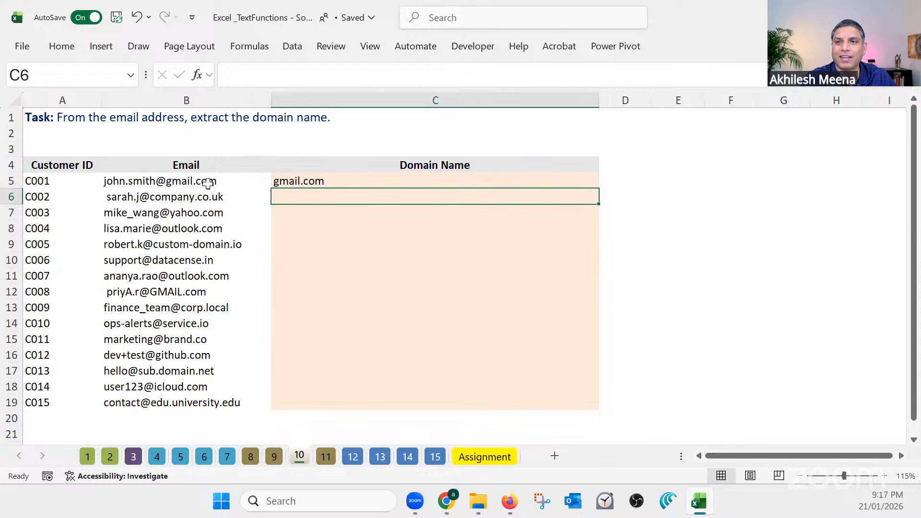
Fill the C5 TEXTAFTER formula down the Domain Name column to C19
click(346, 182)
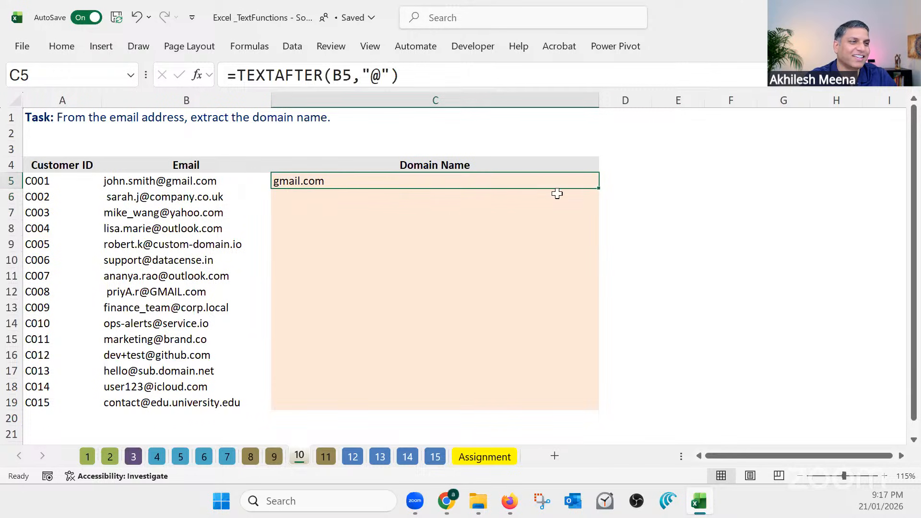
double_click(599, 189)
click(339, 181)
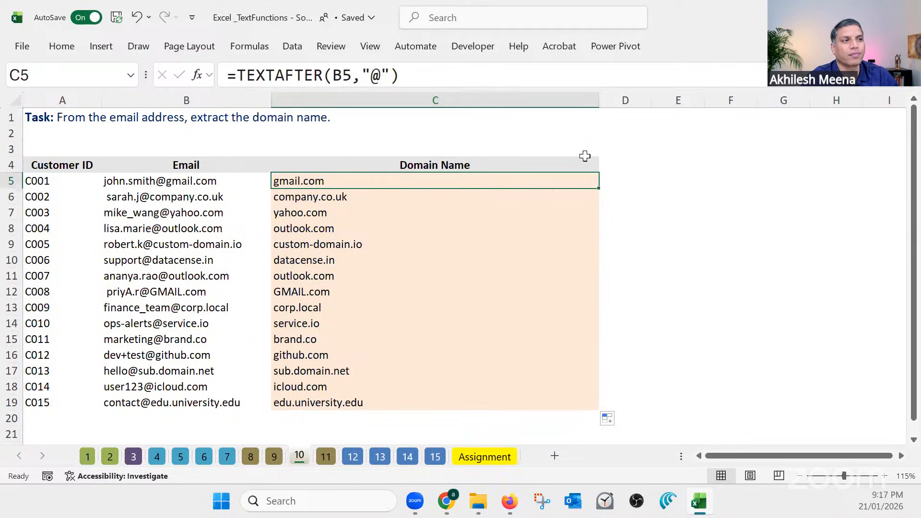
Narrow the Domain Name column to suit its contents and widen the empty column D beside it
drag(598, 100, 387, 115)
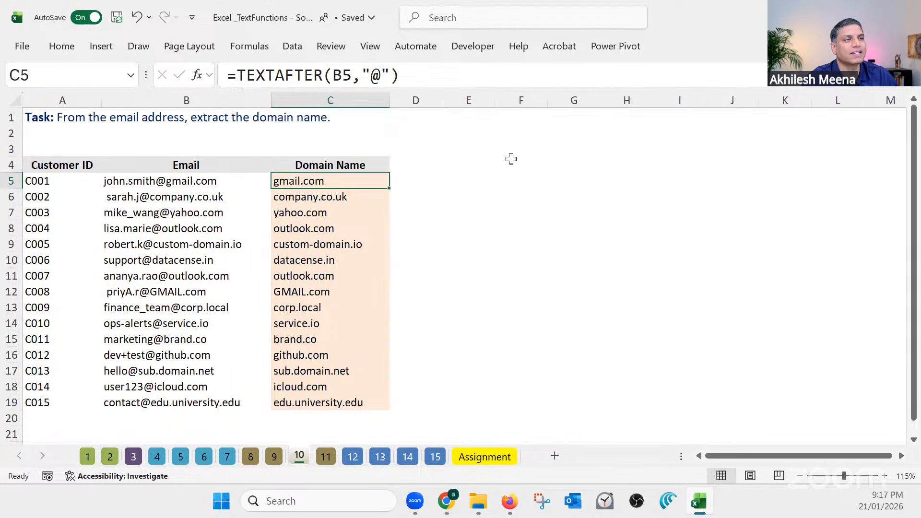
click(439, 164)
drag(443, 110, 521, 100)
click(359, 182)
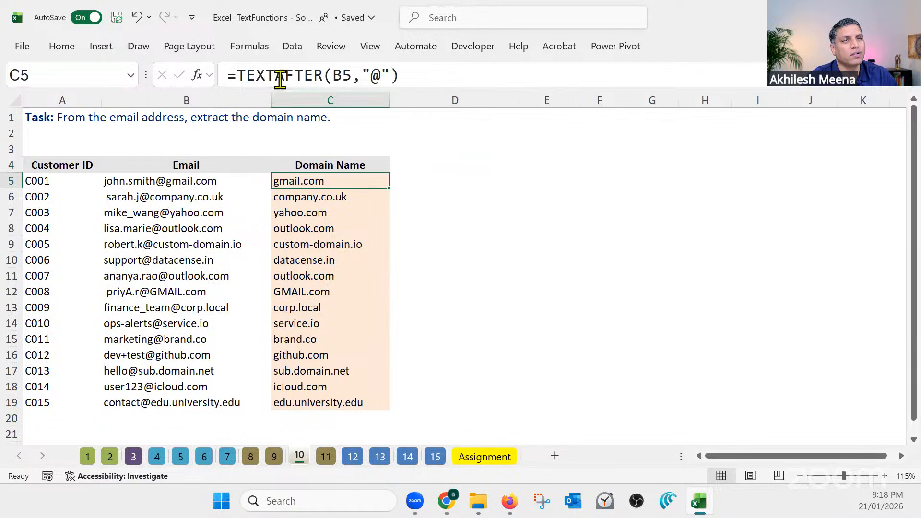
click(425, 165)
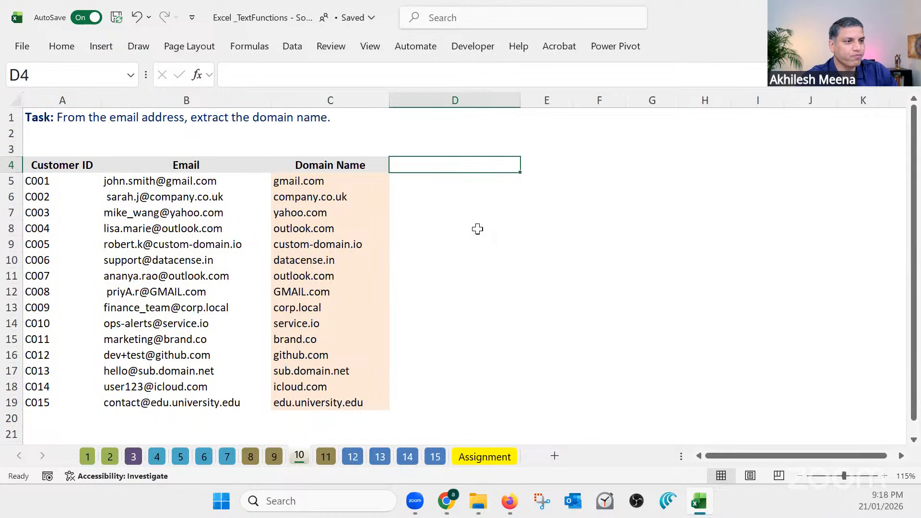
click(445, 180)
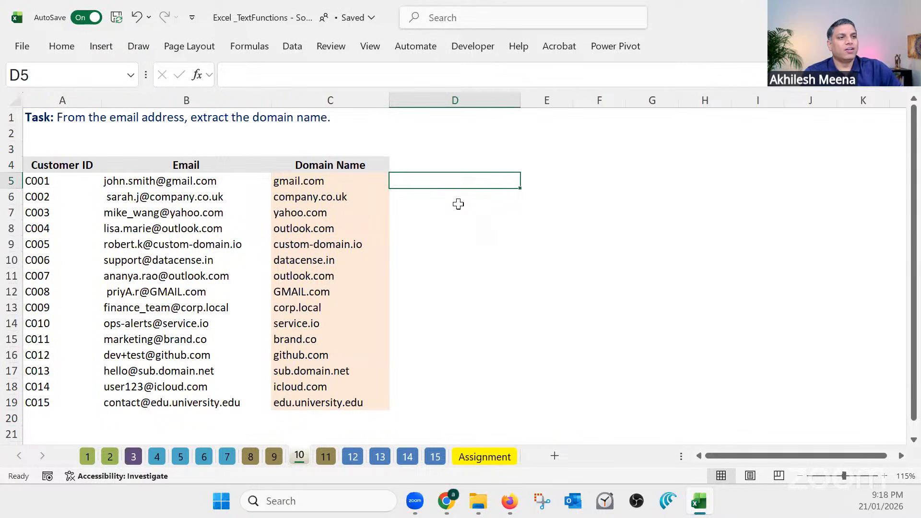
click(359, 181)
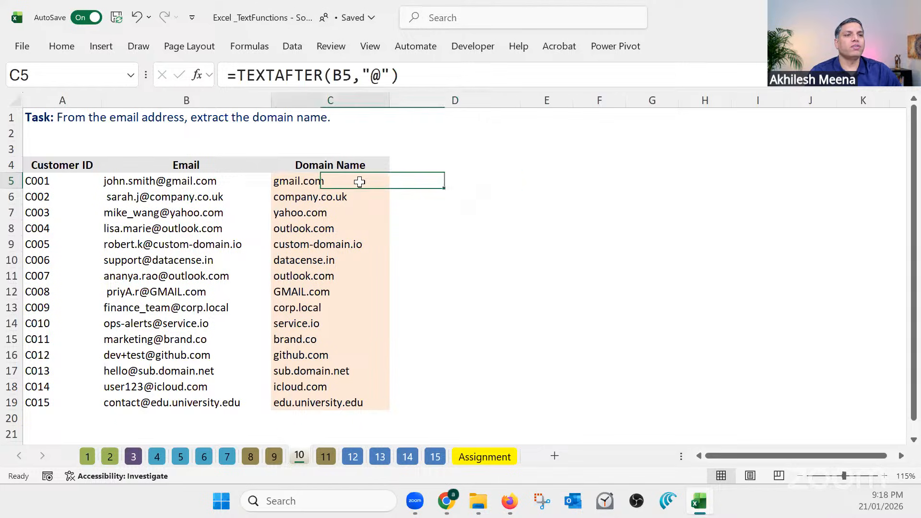
click(420, 183)
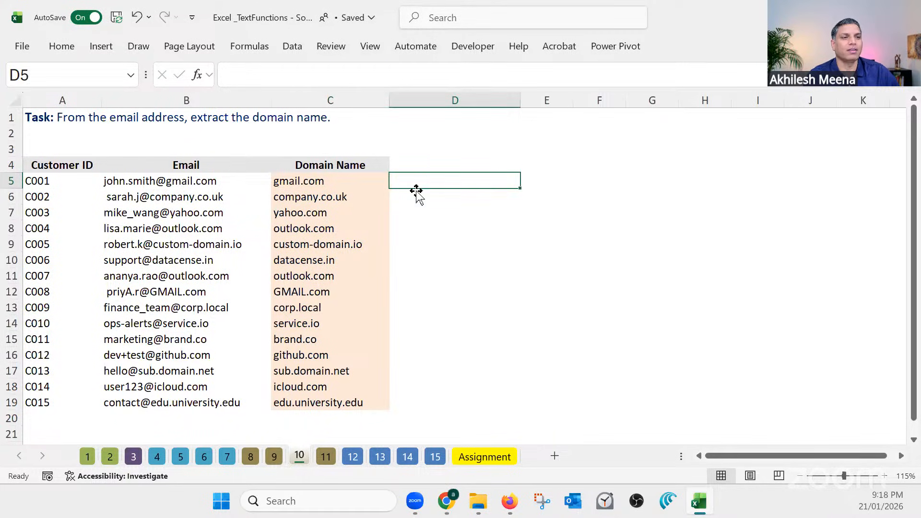
click(350, 180)
click(432, 181)
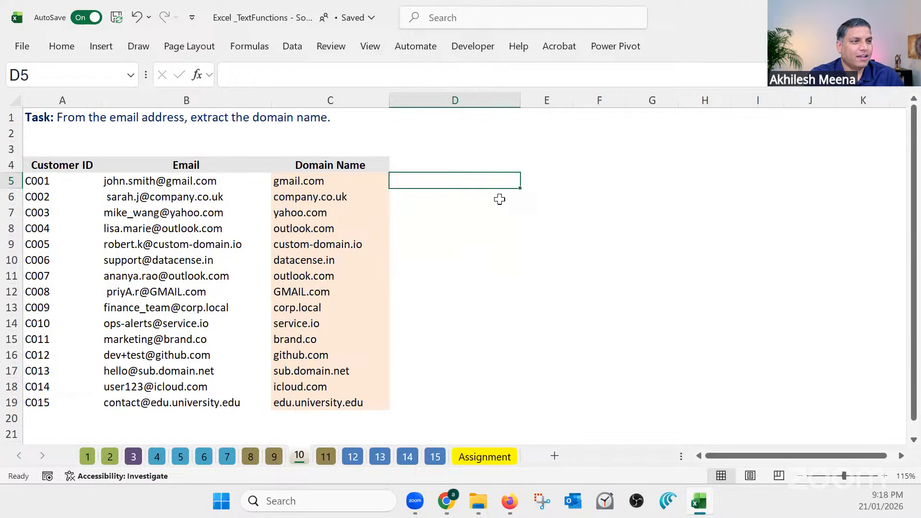
click(483, 194)
Narrow column D slightly and enter =SEARCH("@",B5) in D5 to locate the @ in the first email address
click(456, 180)
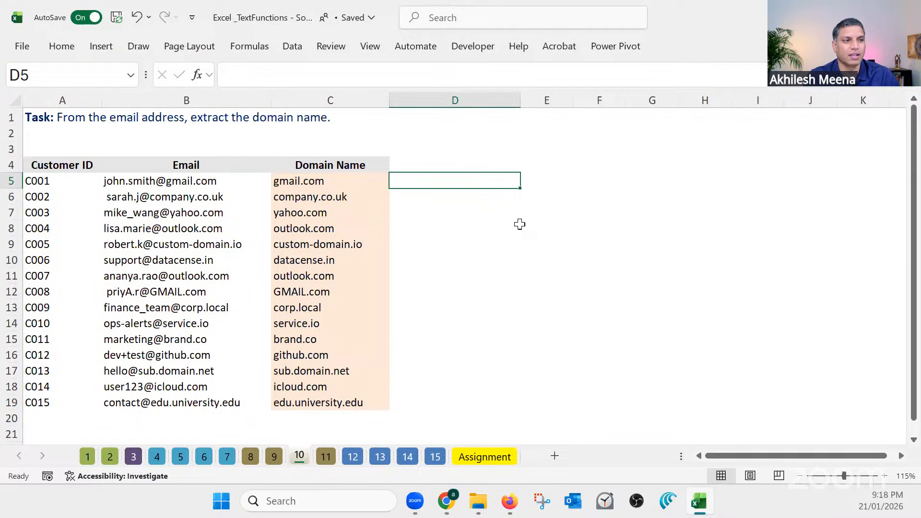
drag(519, 99, 476, 101)
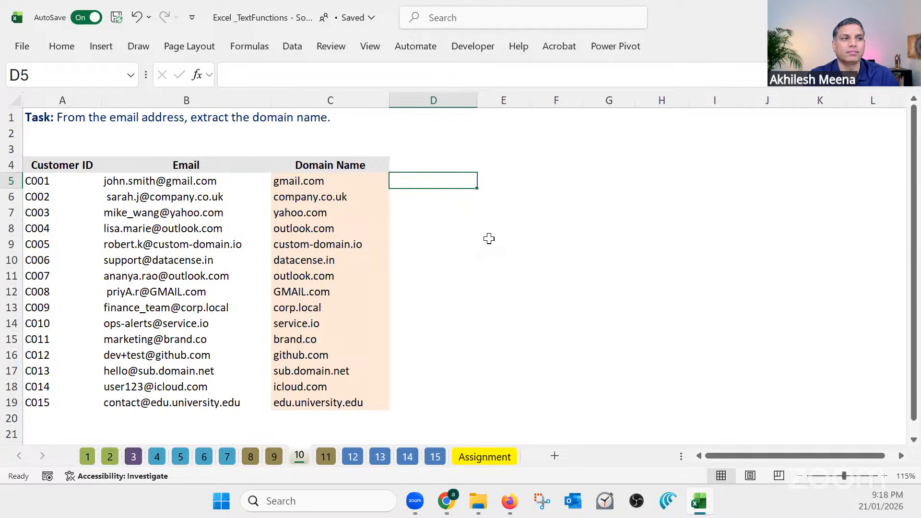
text(=sear)
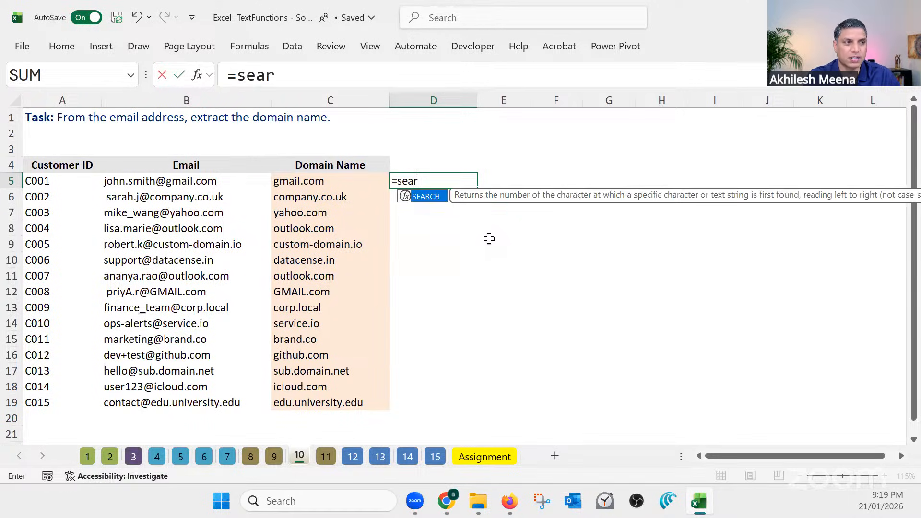
key(Tab)
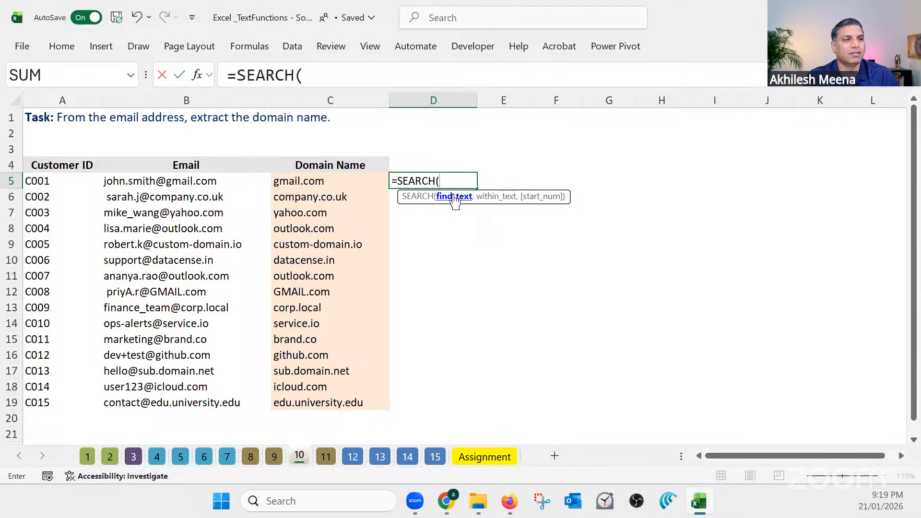
text(")
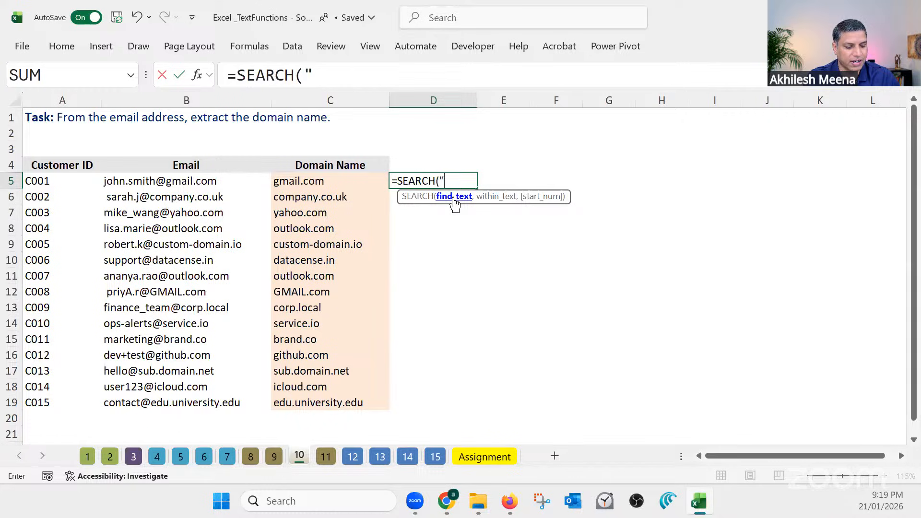
text(@)
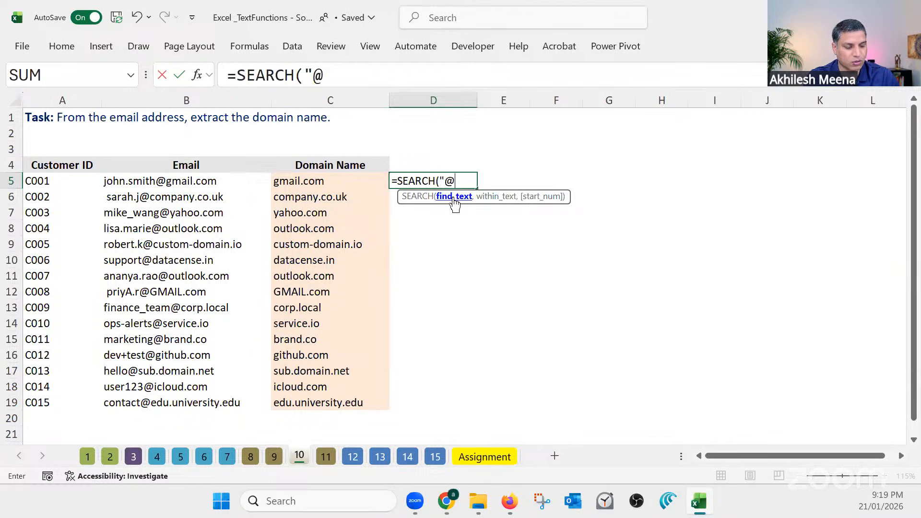
text(")
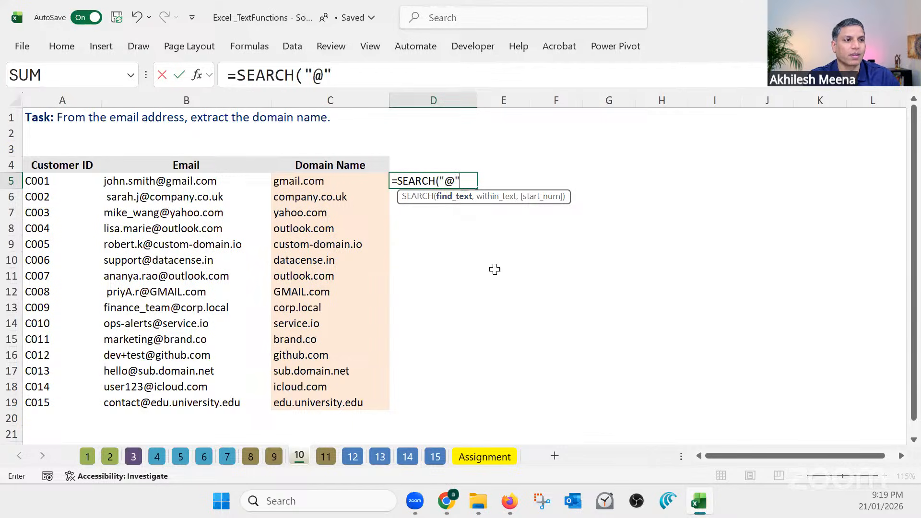
text(,)
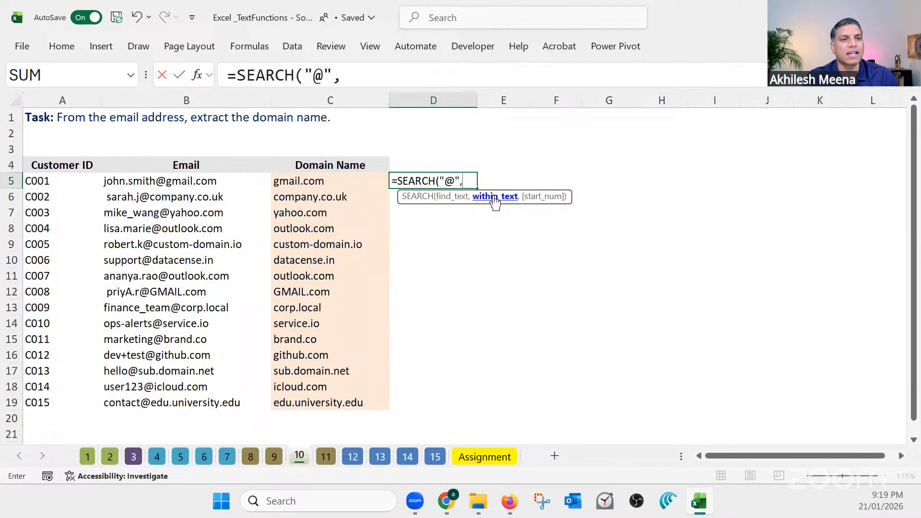
click(167, 182)
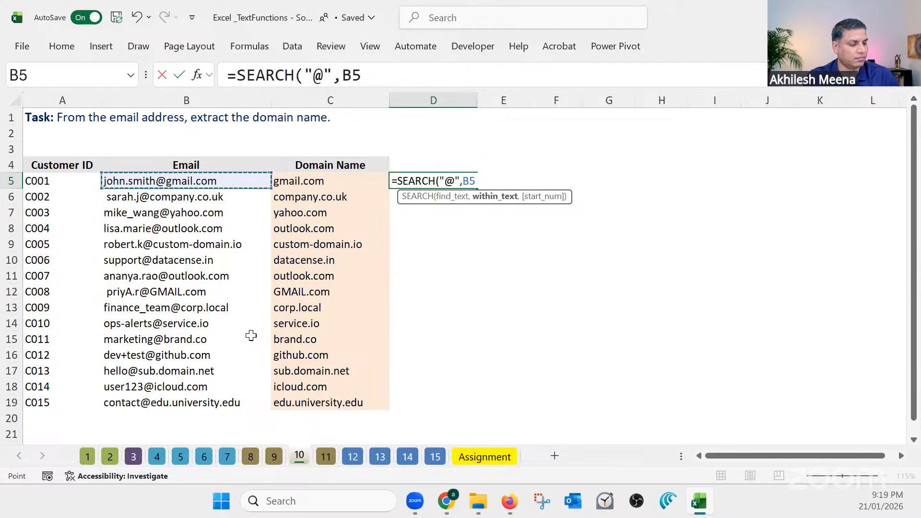
key(Return)
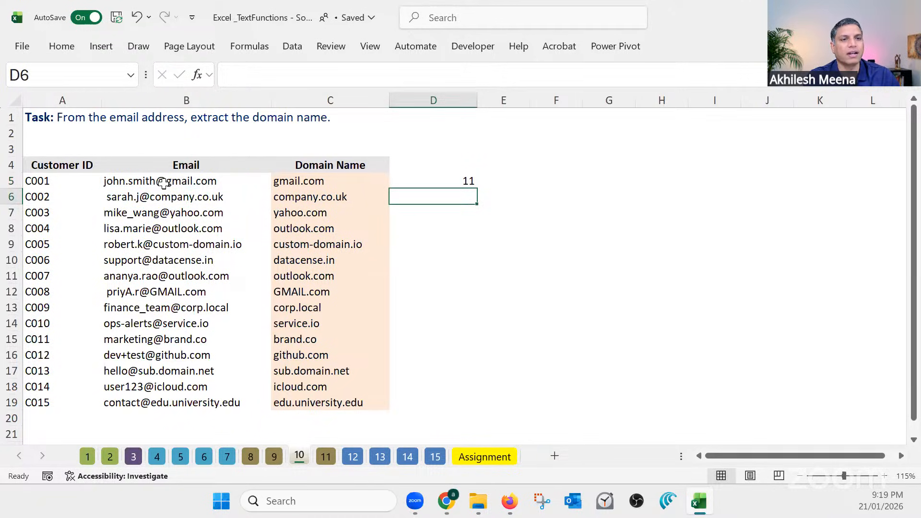
Fill the D5 SEARCH formula down to D19 and narrow columns D and E
click(425, 181)
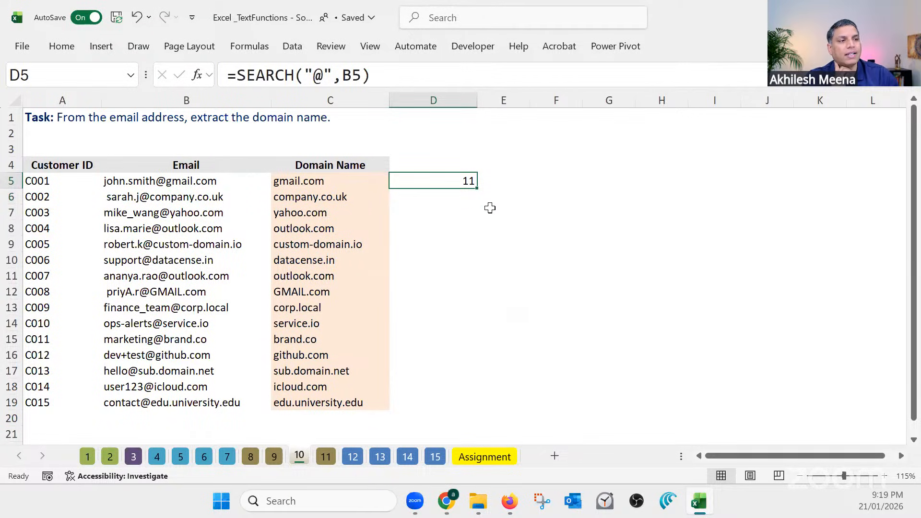
double_click(476, 188)
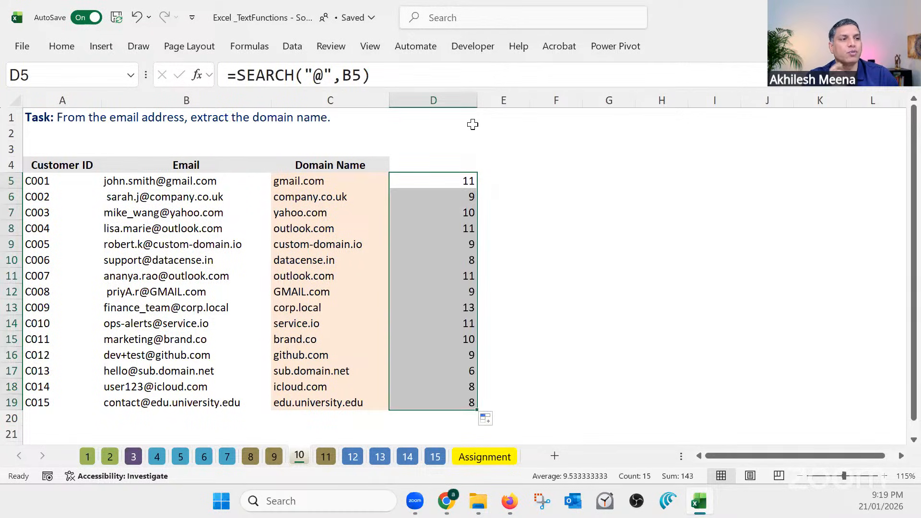
drag(476, 100, 429, 100)
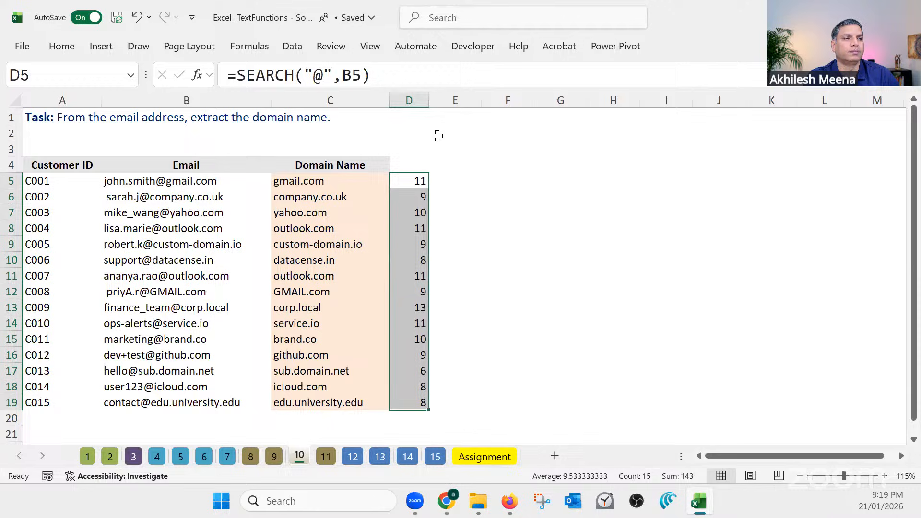
click(451, 180)
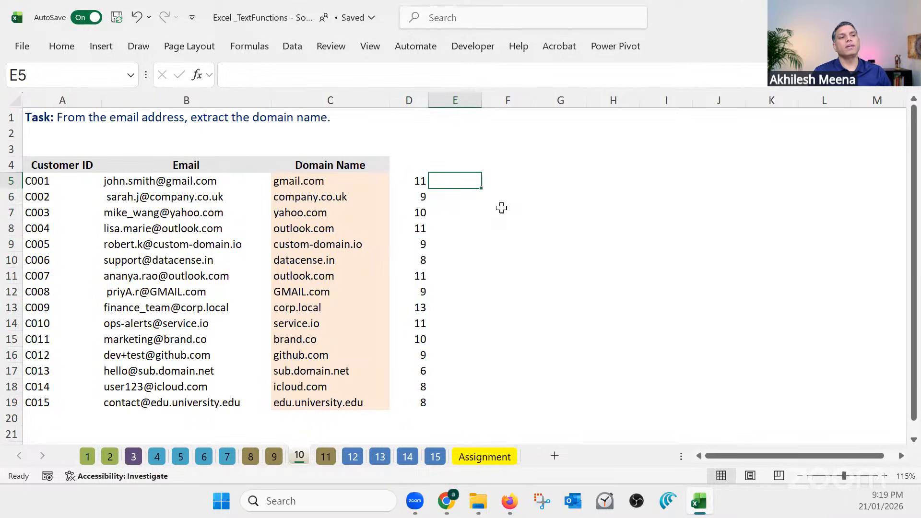
drag(481, 100, 451, 102)
Start a RIGHT formula in F5 with B5 as the text and D5 as the number of characters
click(467, 181)
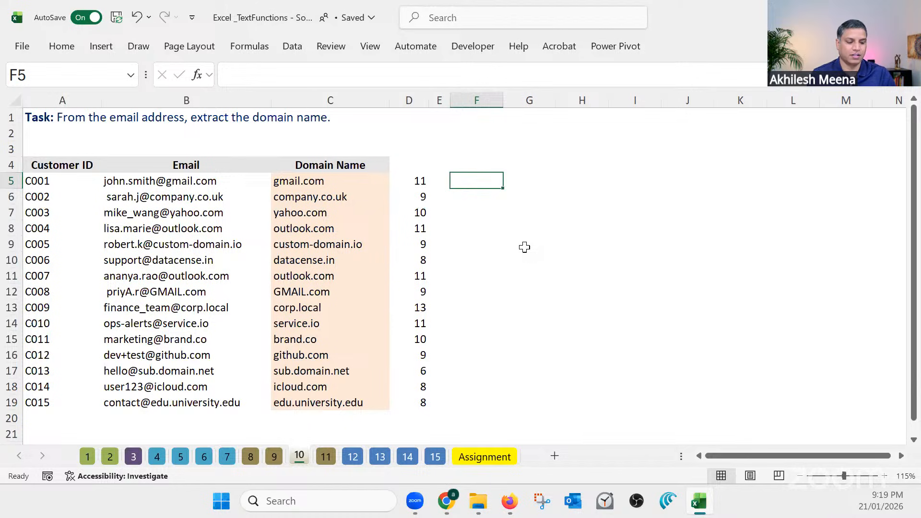
text(=righ)
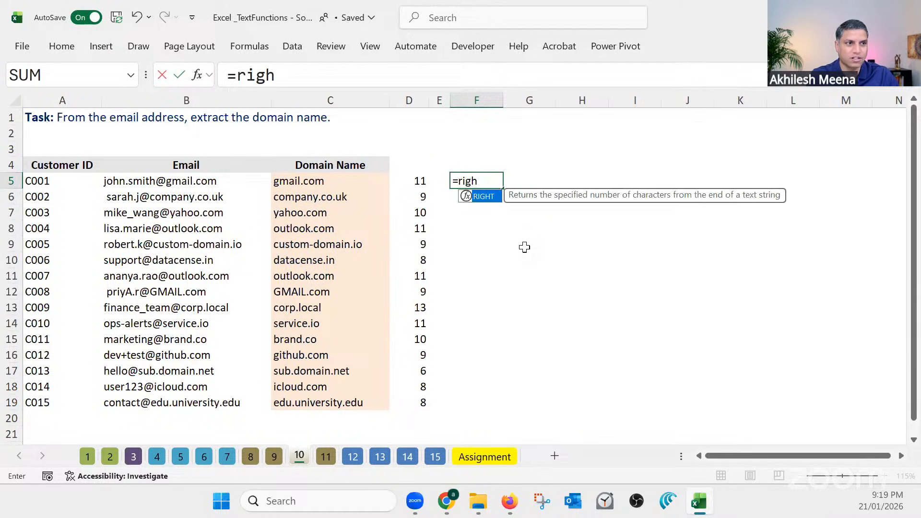
key(Tab)
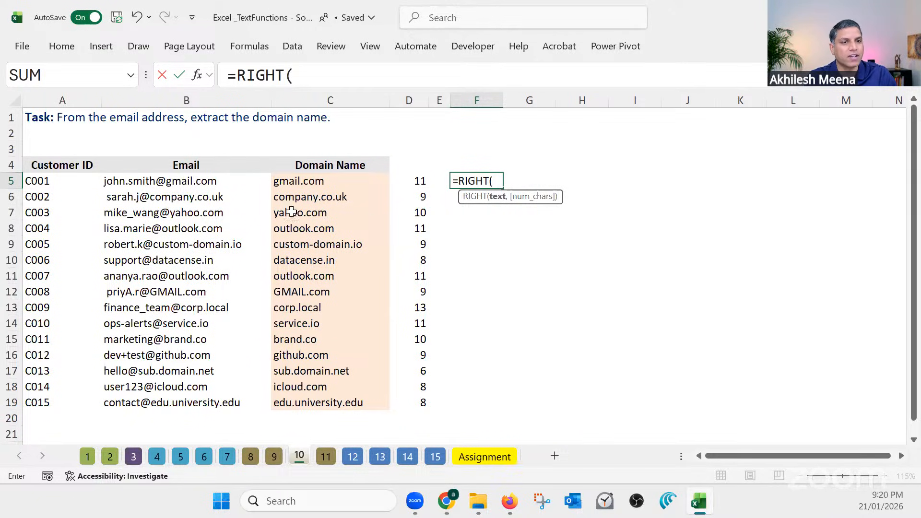
click(199, 183)
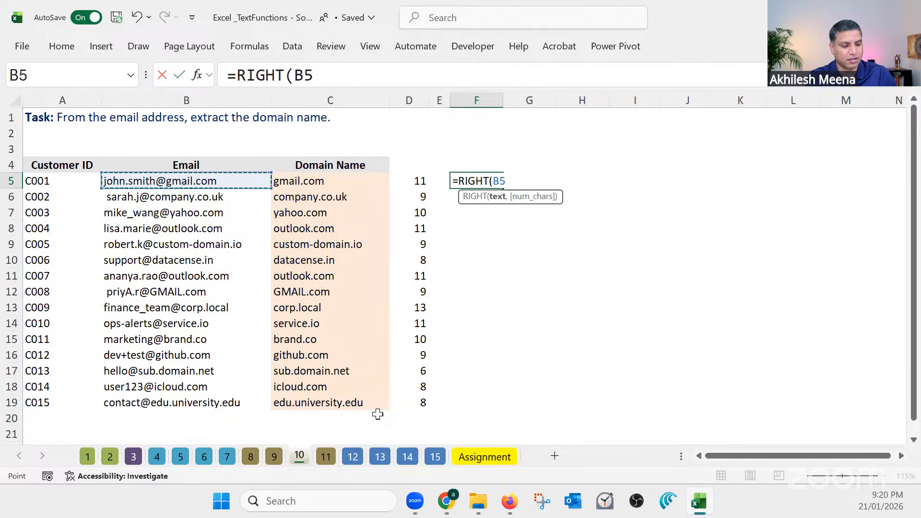
text(,)
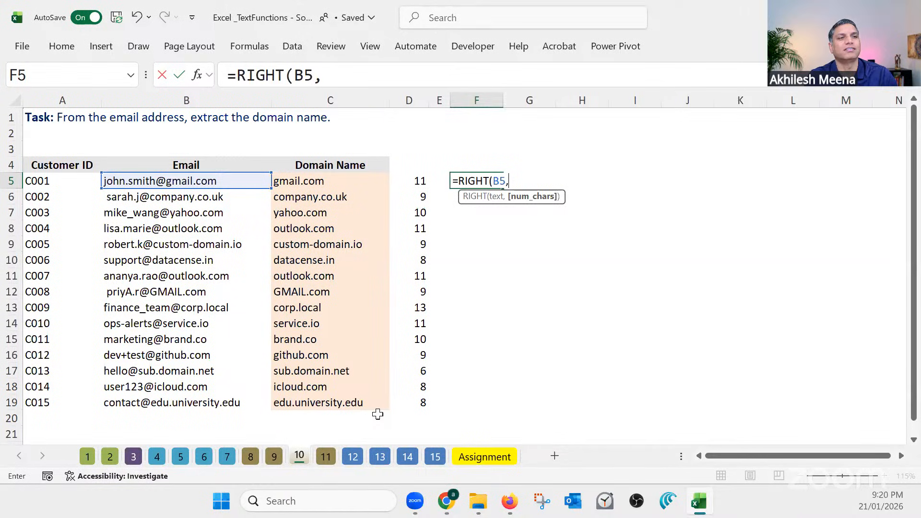
click(421, 181)
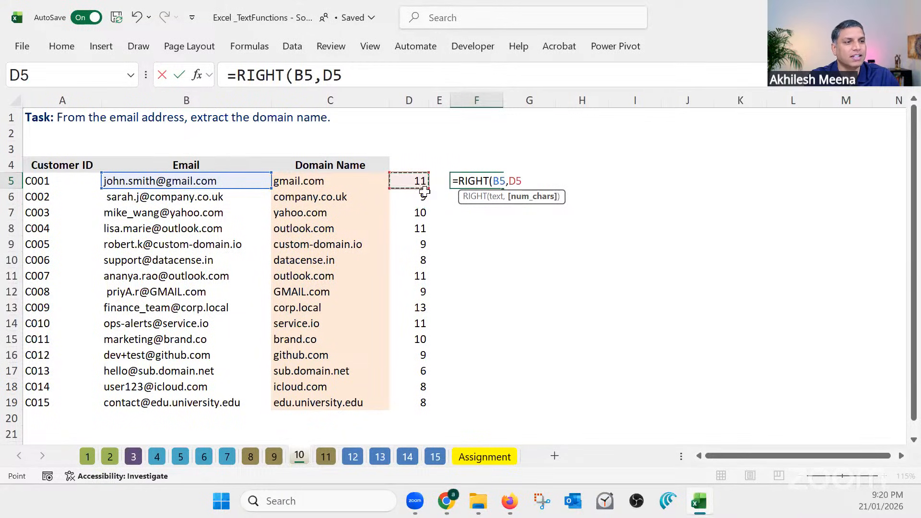
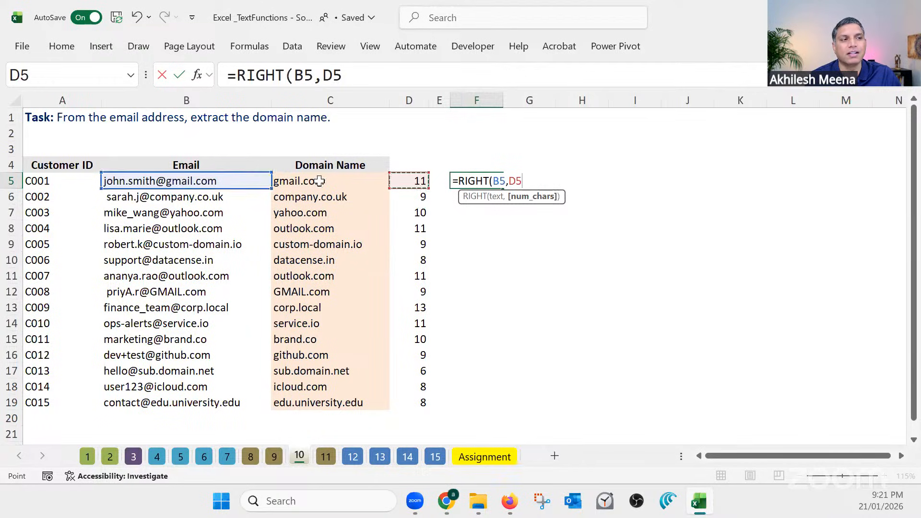
Change the number of characters in the F5 RIGHT formula to LEN(B5)-D5
click(513, 183)
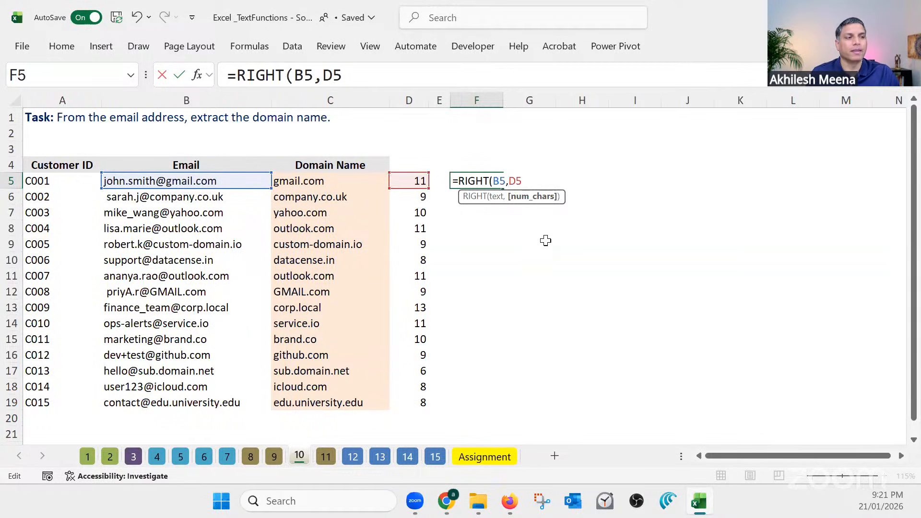
text(len()
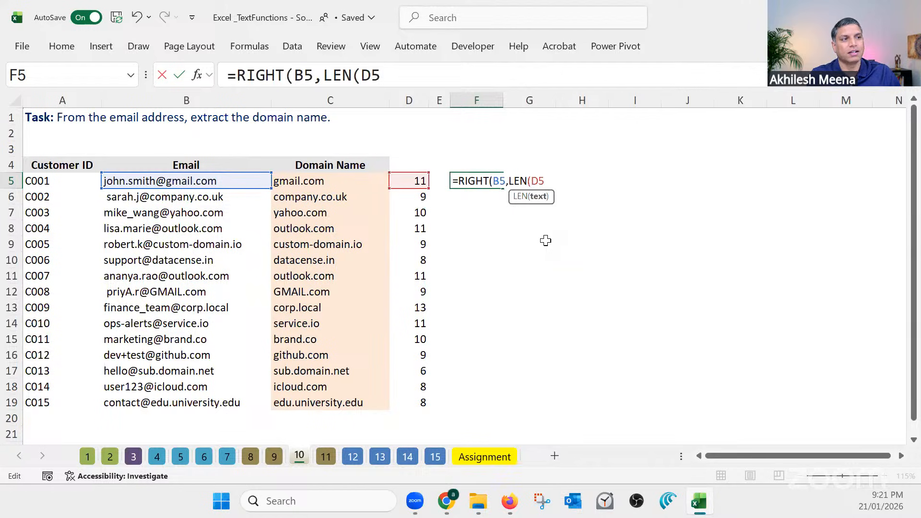
click(259, 182)
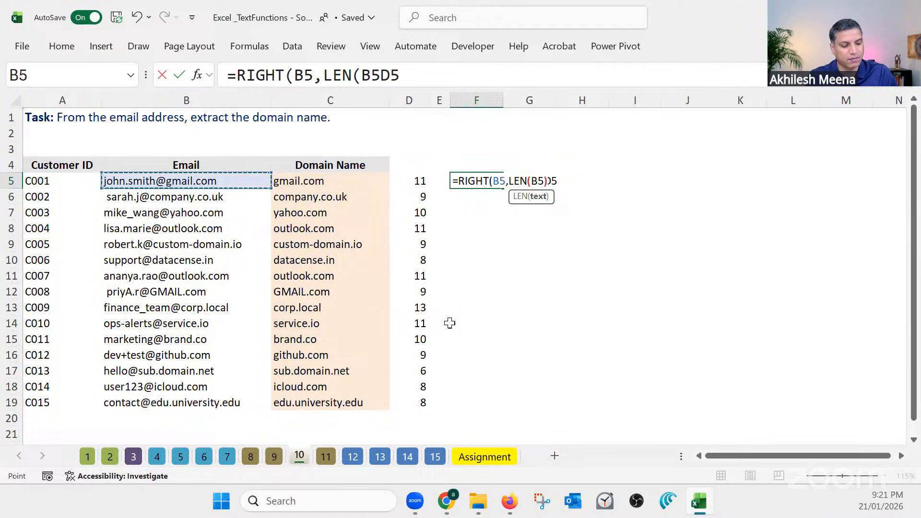
text()-)
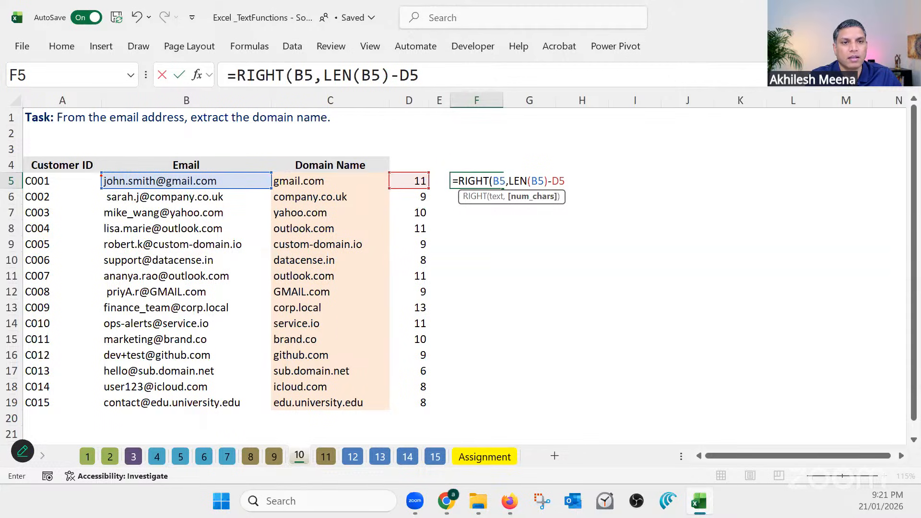
mouse_move(100, 173)
mouse_down()
mouse_move(116, 186)
mouse_move(166, 190)
mouse_up()
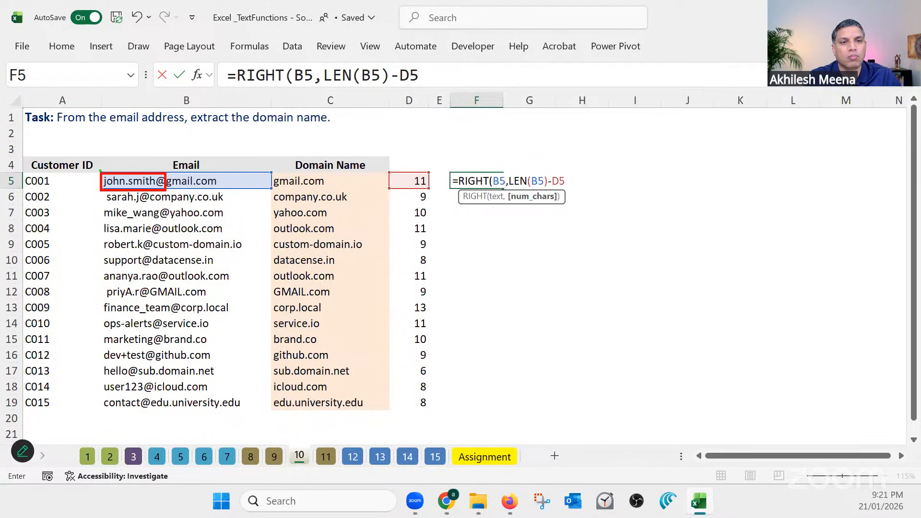
drag(99, 169, 124, 181)
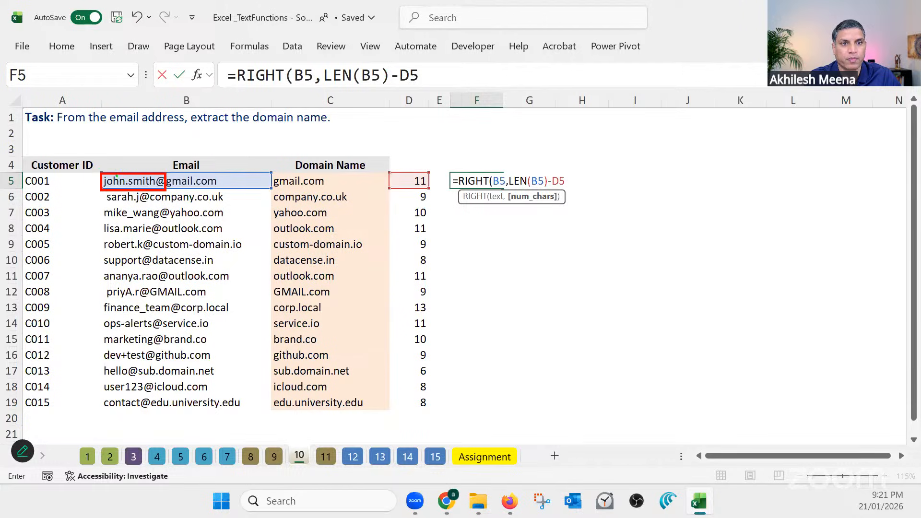
drag(97, 169, 218, 192)
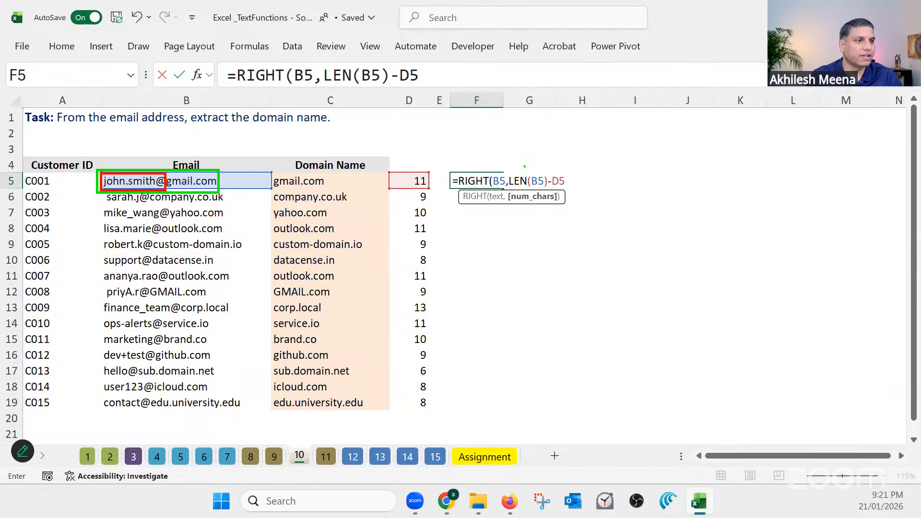
drag(510, 172, 568, 169)
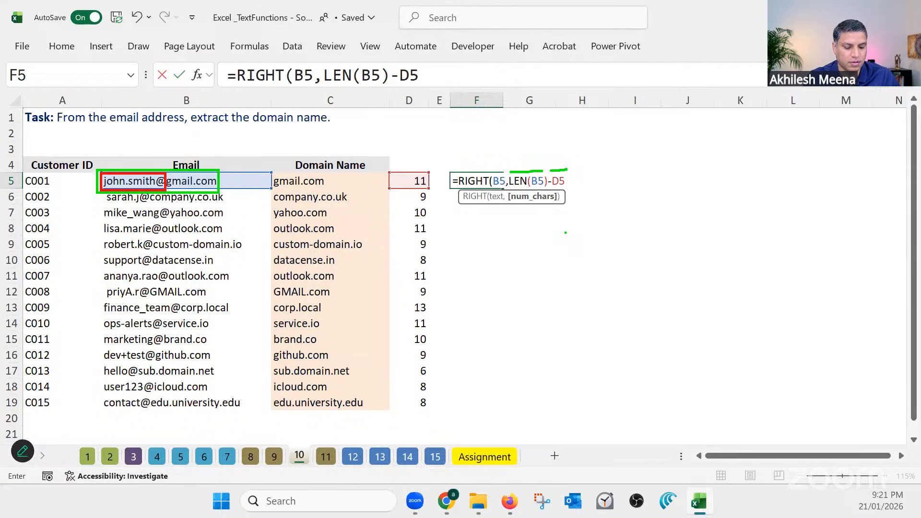
key(Escape)
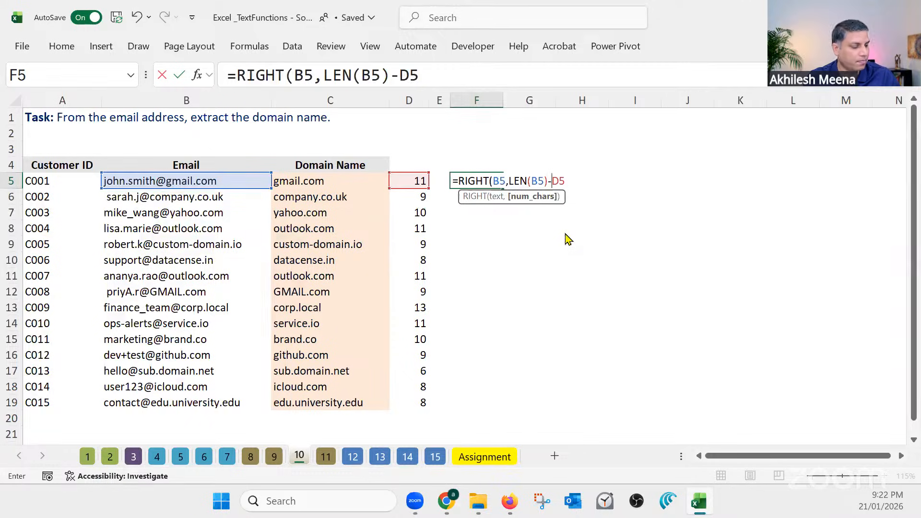
Commit =RIGHT(B5,LEN(B5)-D5) in F5, fill it down to F19 and widen column F to fit the domain names
key(Return)
key(Return)
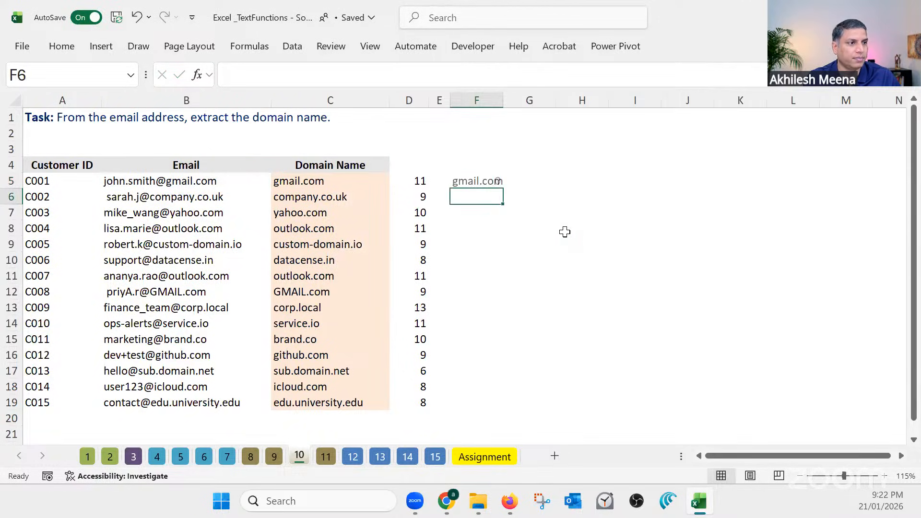
click(501, 183)
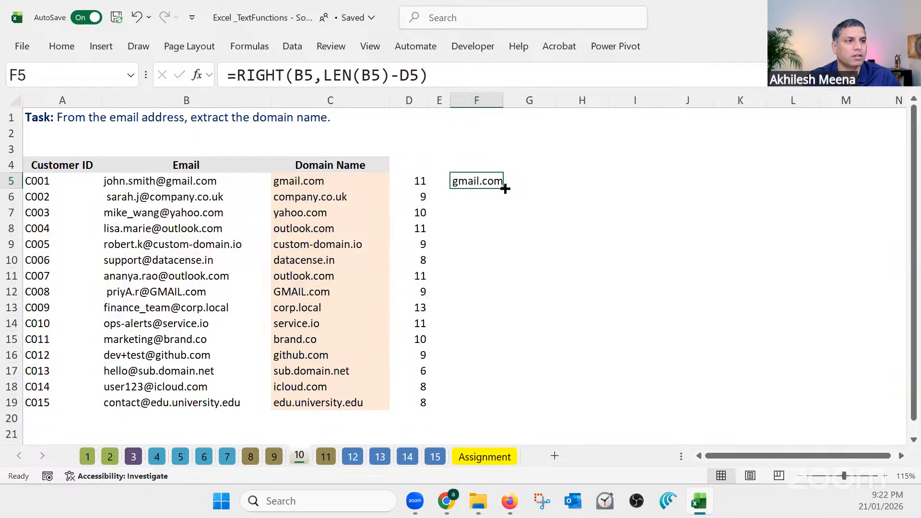
drag(505, 188, 531, 409)
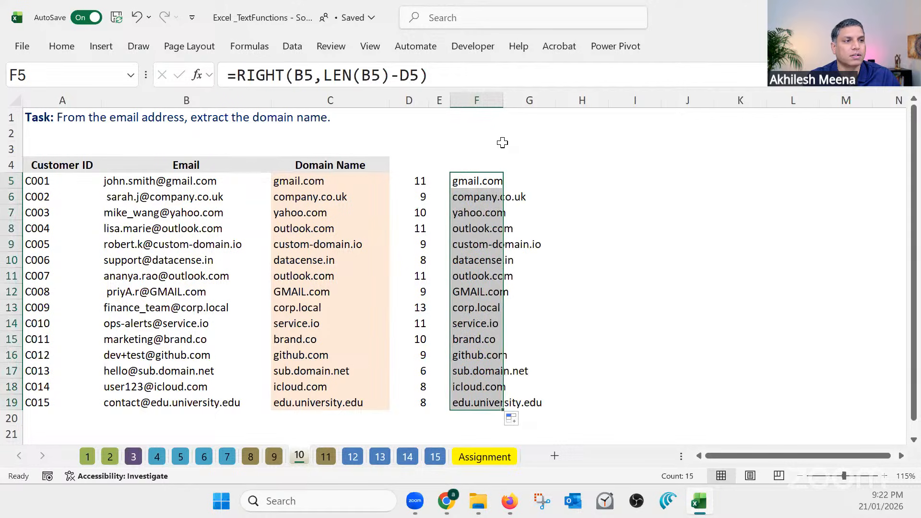
drag(502, 100, 576, 98)
Review the RIGHT function in the F5 formula without changing it
click(507, 181)
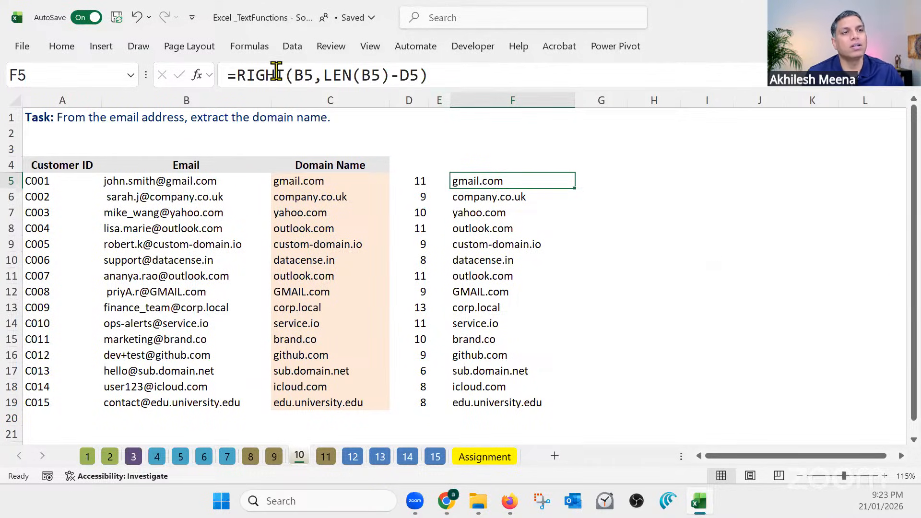
drag(283, 74, 240, 73)
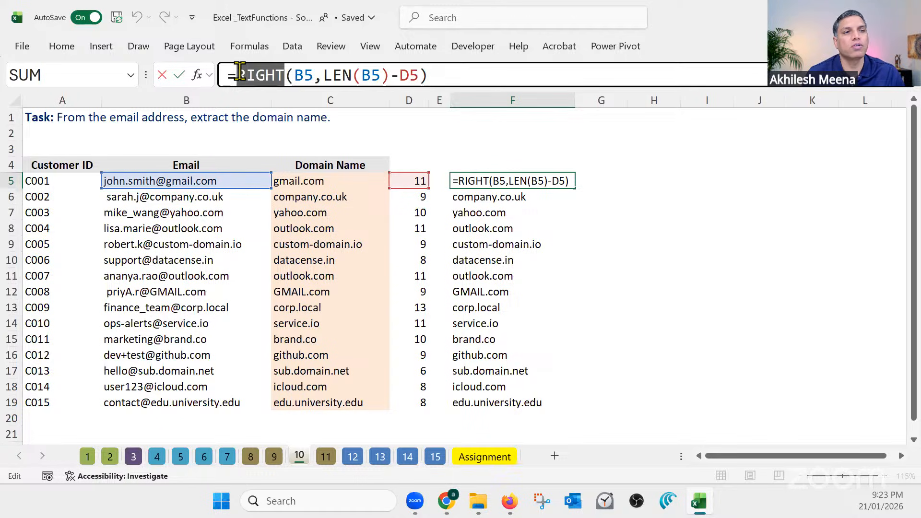
key(Escape)
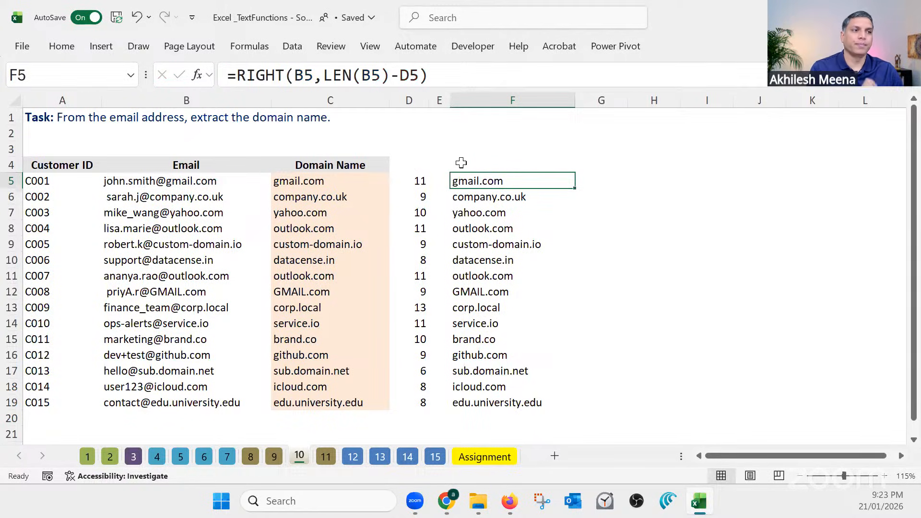
click(530, 229)
Open sheet 11 and examine the file names, the expected base names and the existing formula in C4
click(328, 459)
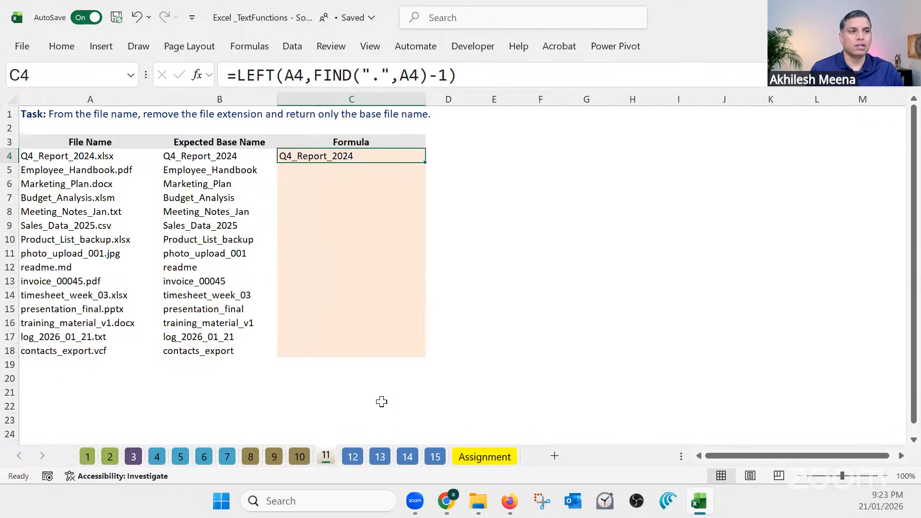
click(534, 336)
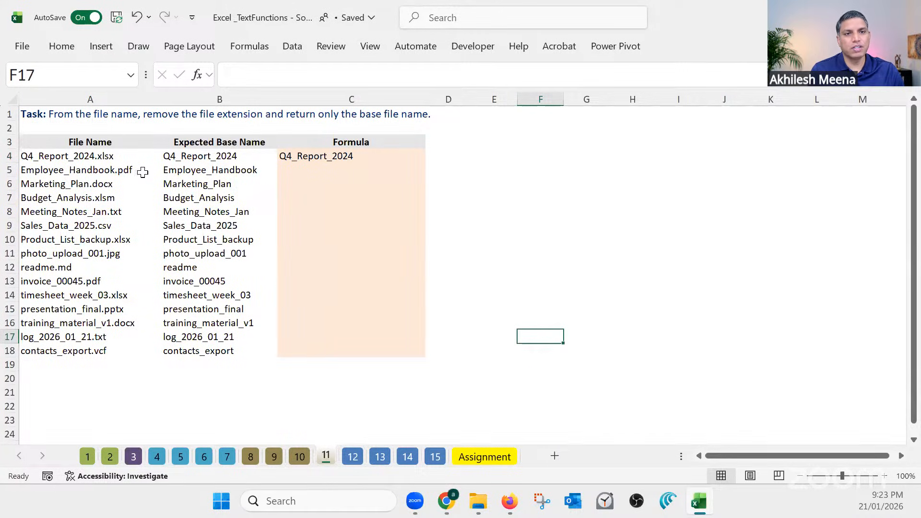
click(309, 157)
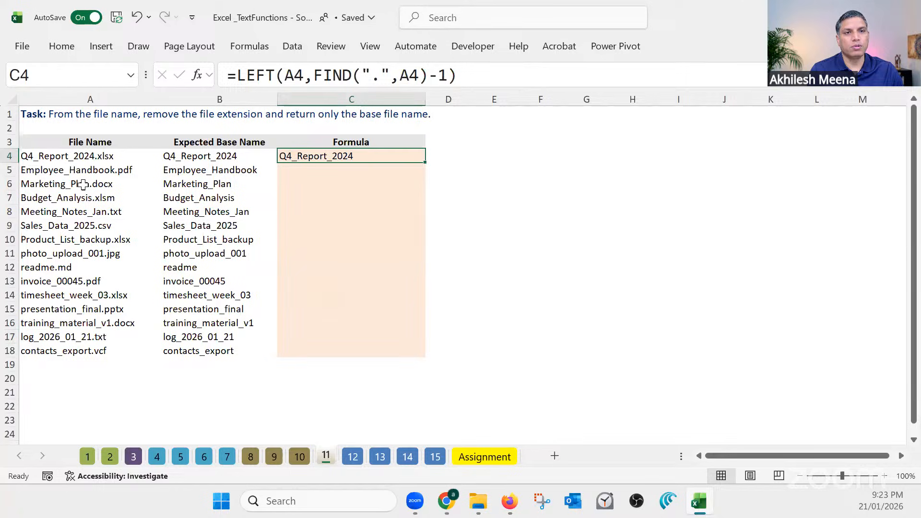
drag(199, 159, 199, 351)
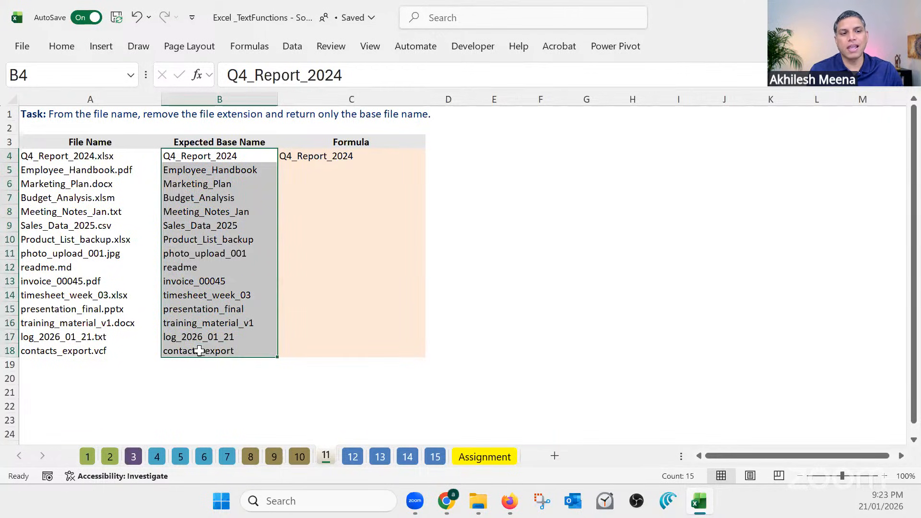
click(106, 155)
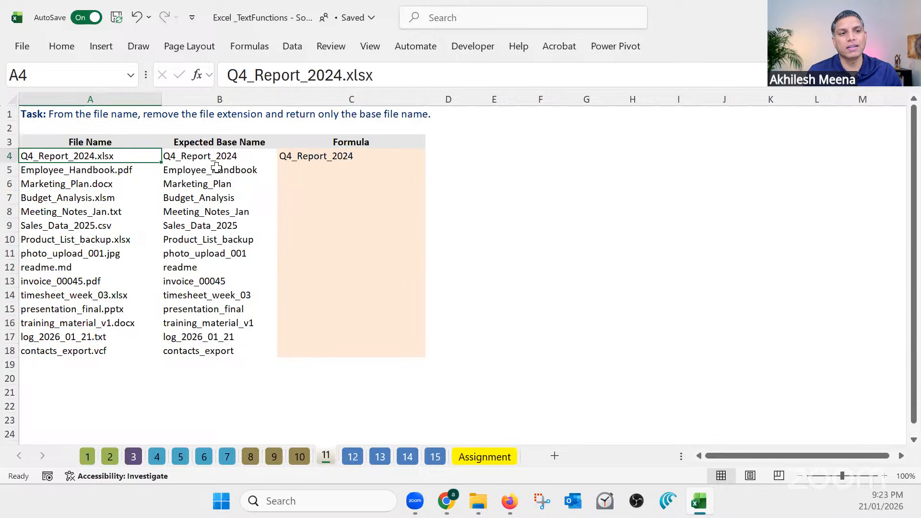
drag(218, 156, 219, 347)
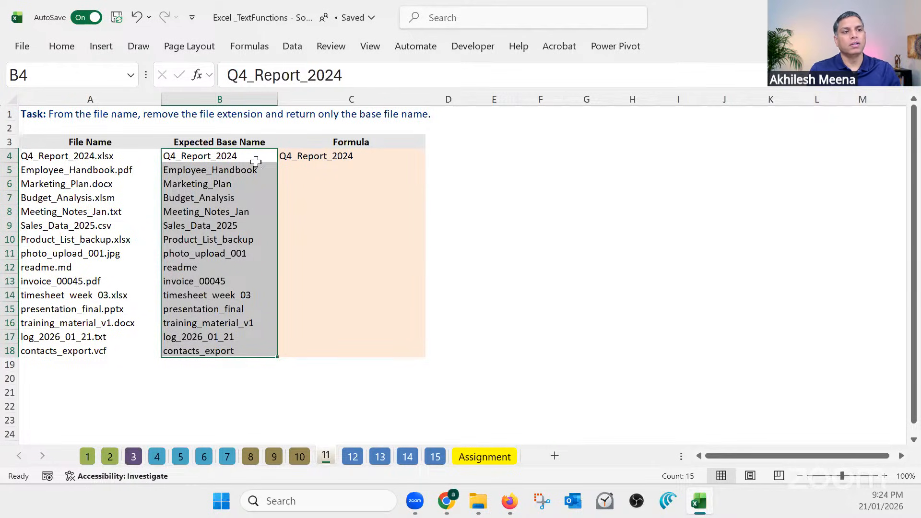
Enter =TEXTBEFORE(A5,".") in C5 to return the base file name and fill it down to C18
click(296, 172)
text(=t)
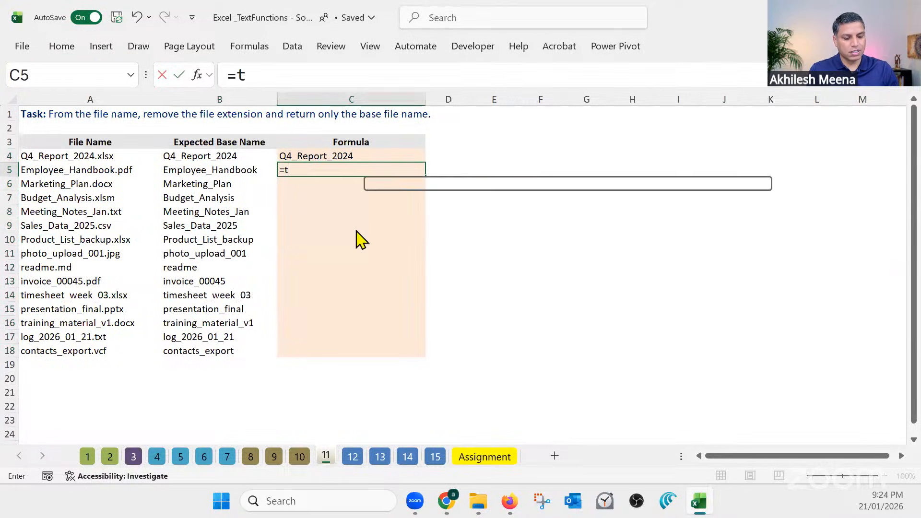
text(extbefo)
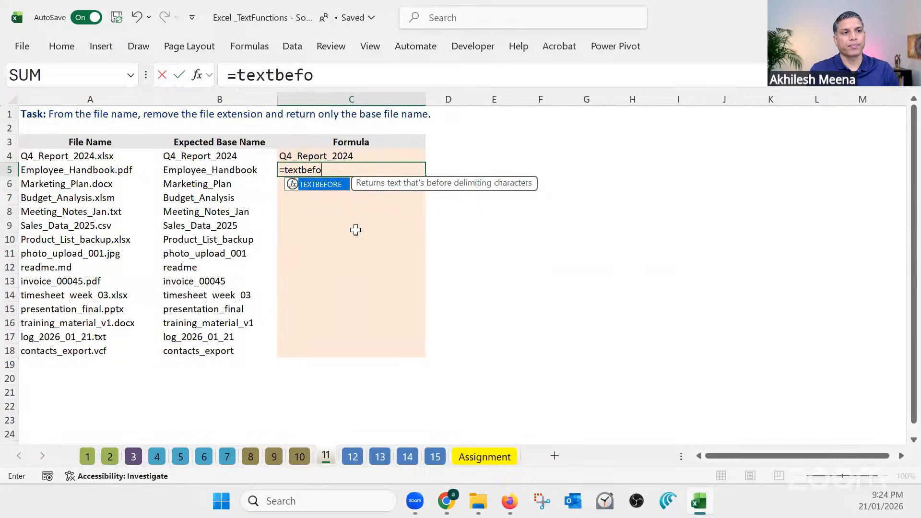
key(Tab)
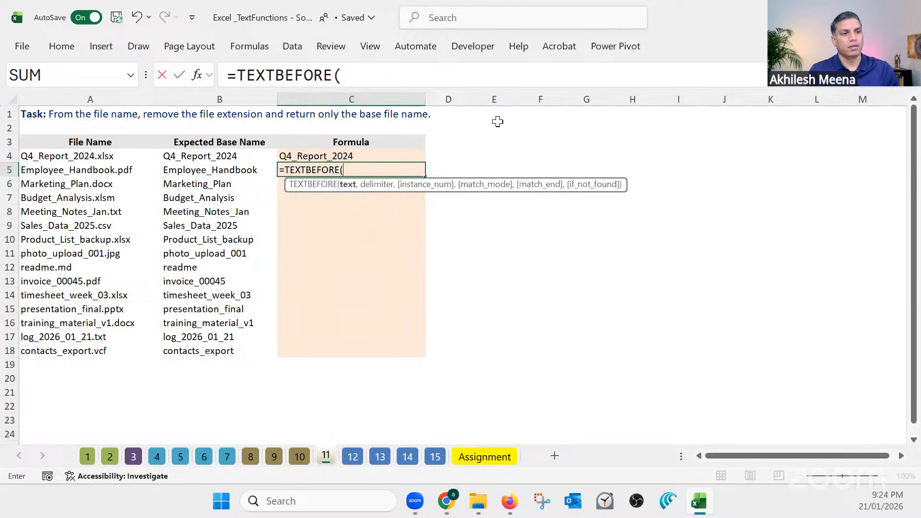
click(99, 171)
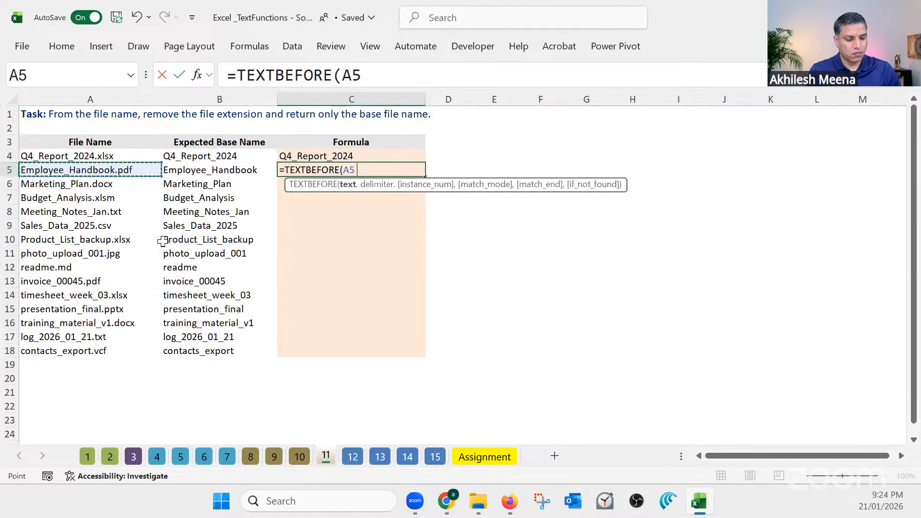
text(,")
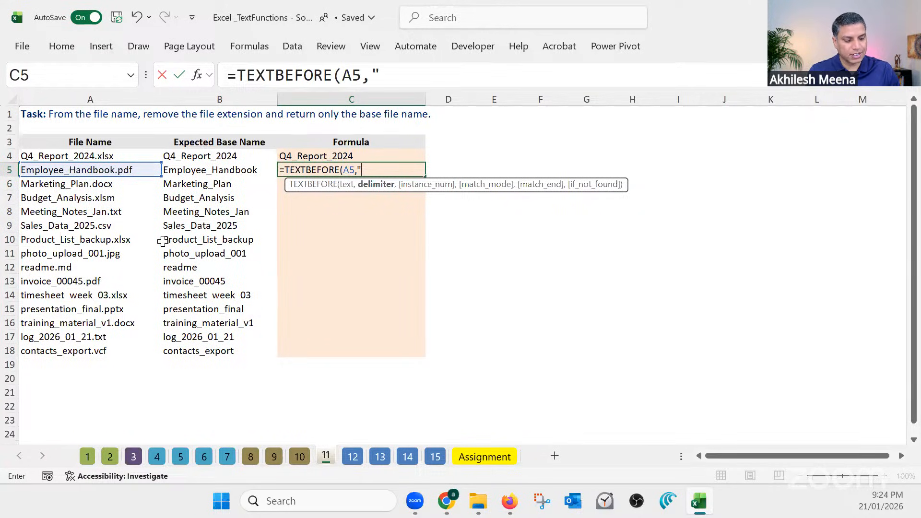
text(.")
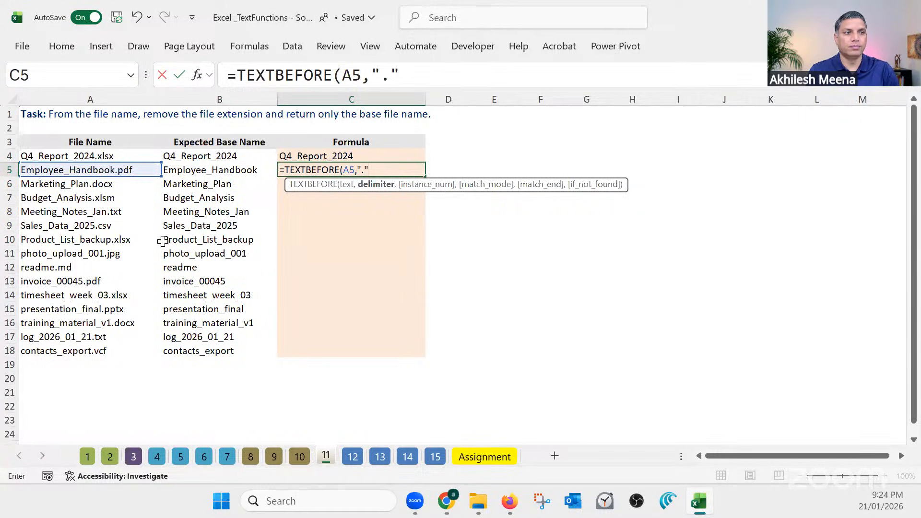
key(Return)
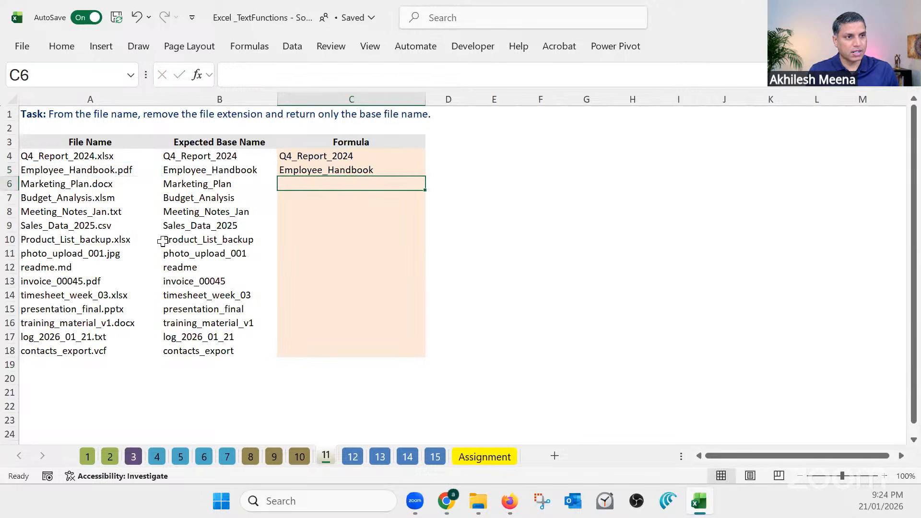
click(359, 171)
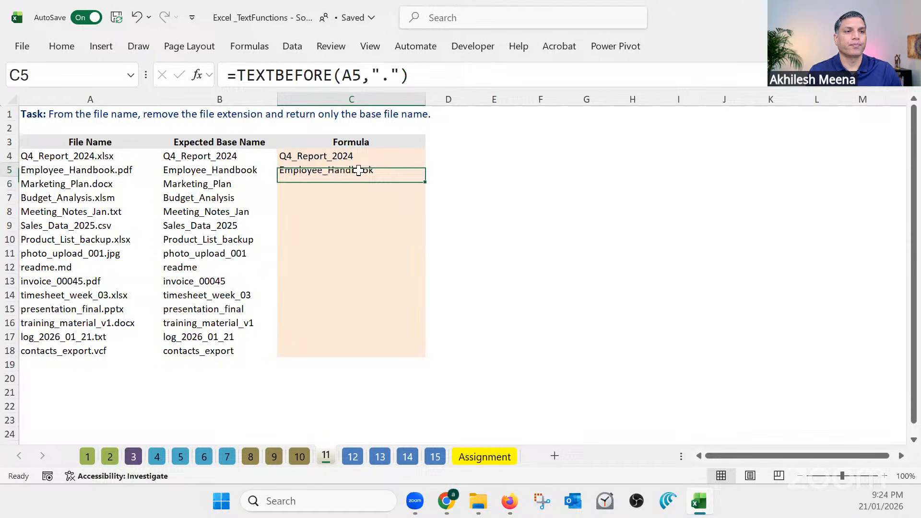
double_click(424, 181)
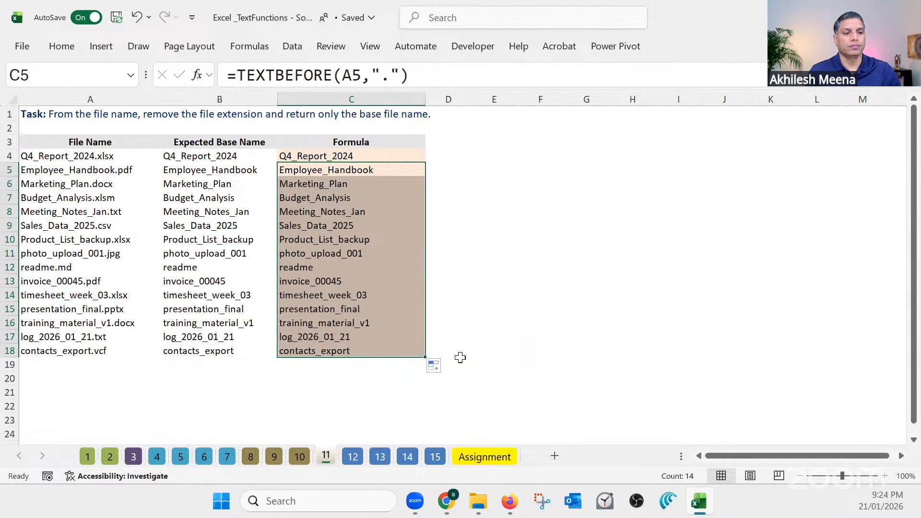
Go past sheet 12 to sheet 13 and select the As Downloaded numbers in A4:A17 for inspection
click(353, 457)
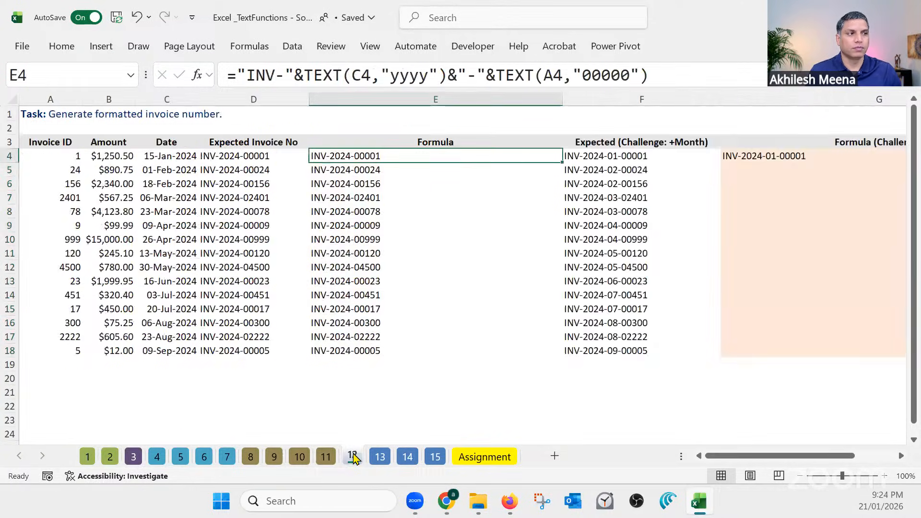
click(379, 457)
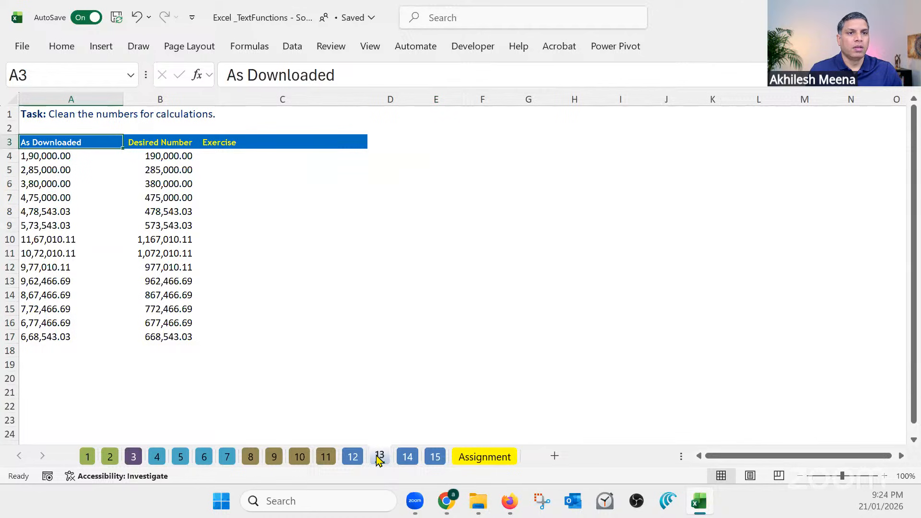
ctrl+scroll(312, 401, up, 2)
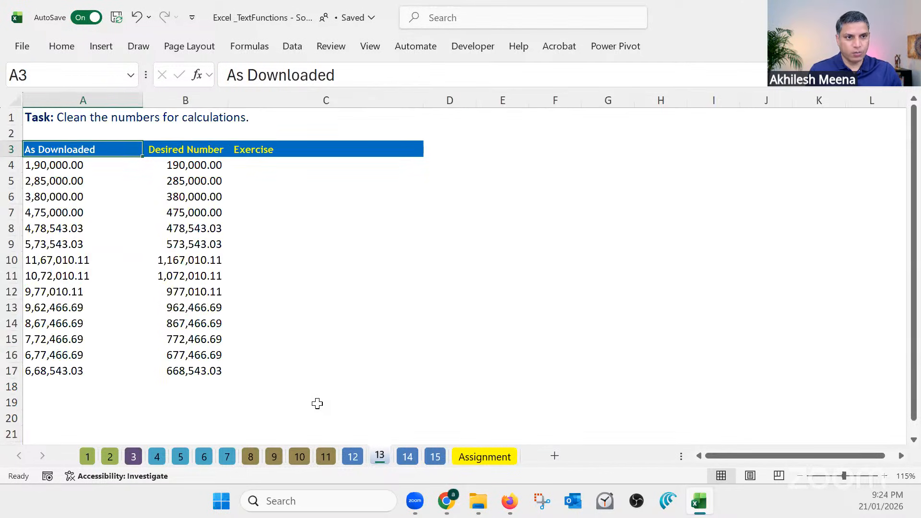
click(591, 382)
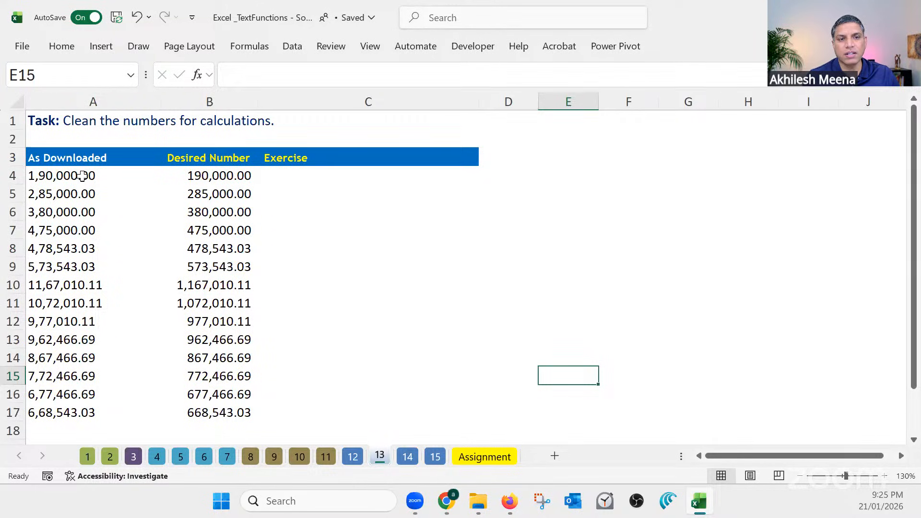
drag(83, 176, 86, 413)
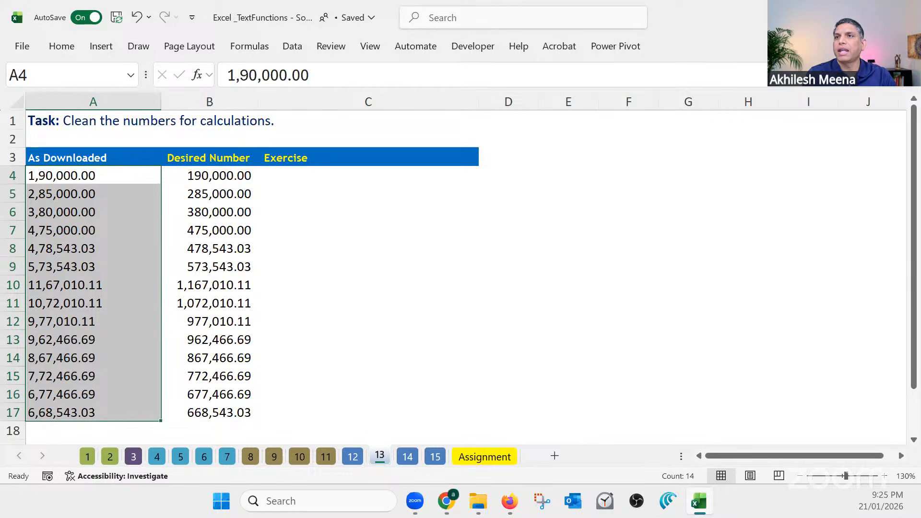
Compare the As Downloaded entries with the Desired Number values in B4:B17, checking rows 4 and 10 in both columns
key(alt+Tab)
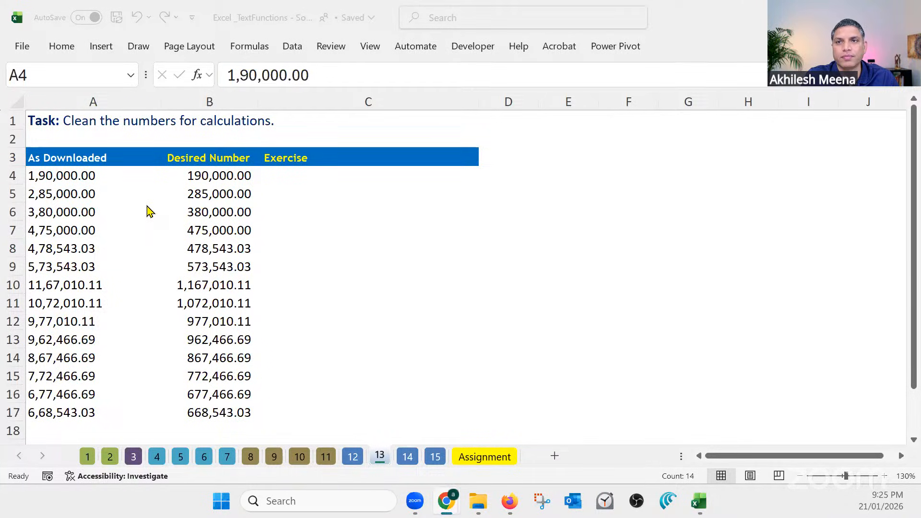
click(89, 176)
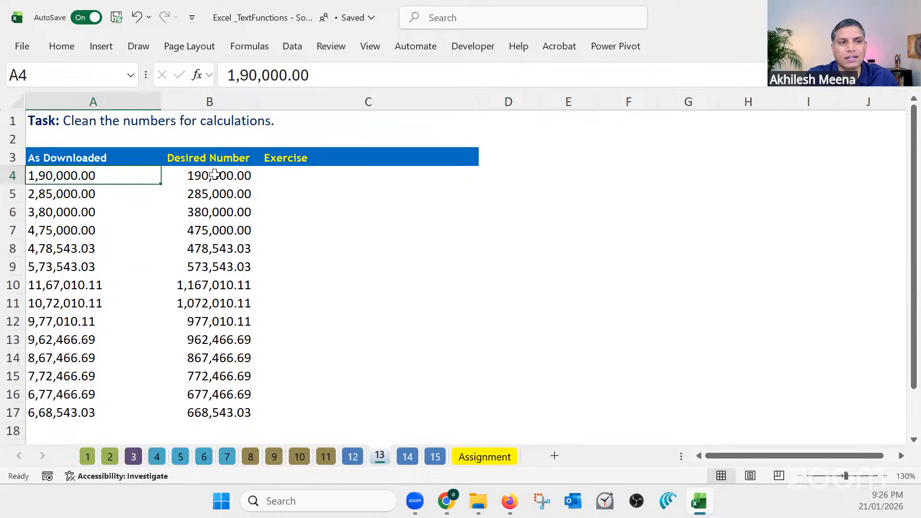
drag(215, 174, 221, 412)
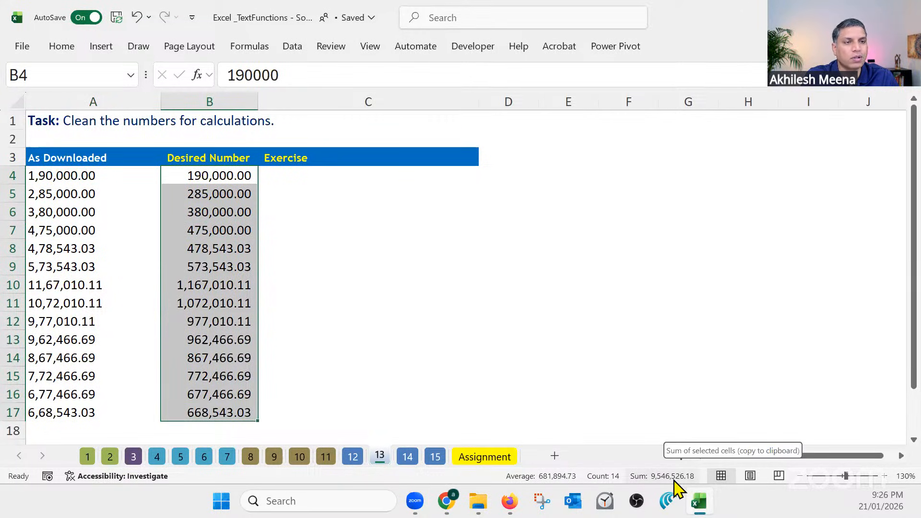
click(215, 176)
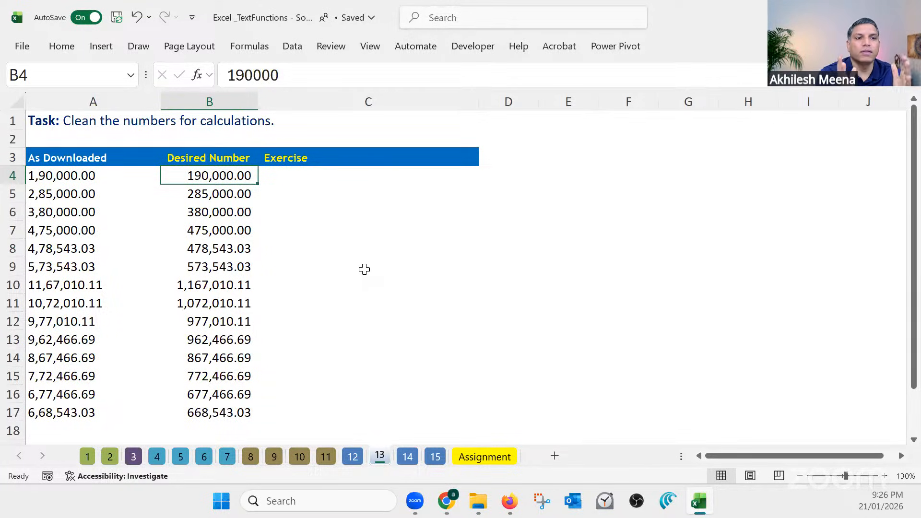
click(233, 291)
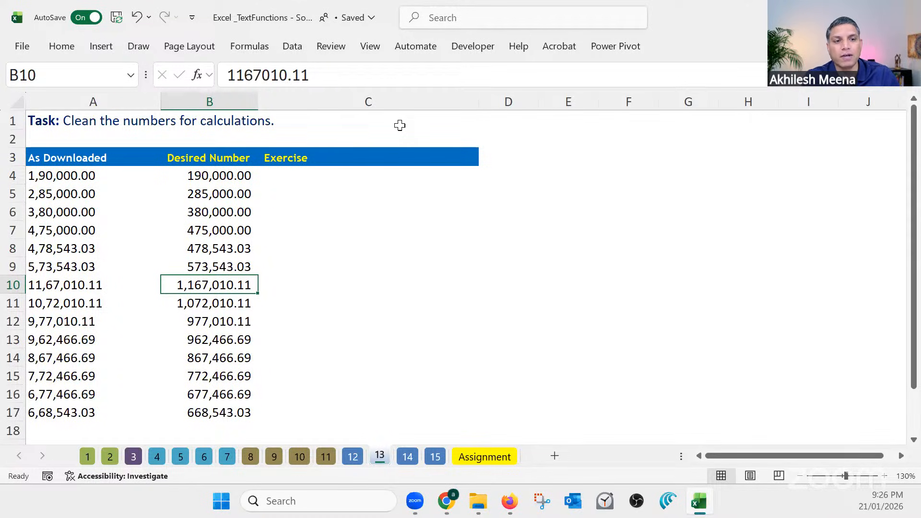
click(85, 285)
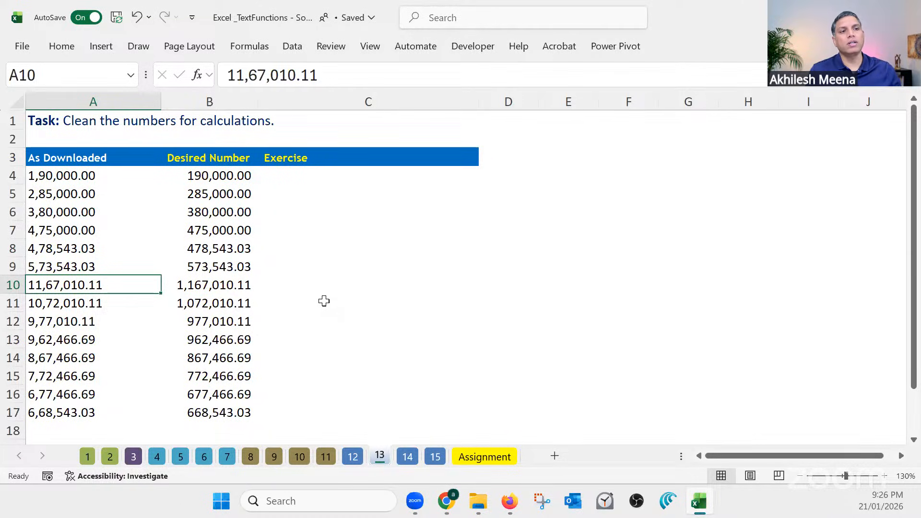
Enter =SUBSTITUTE(A4, ",","") in C4 to strip the commas from the downloaded number
click(345, 175)
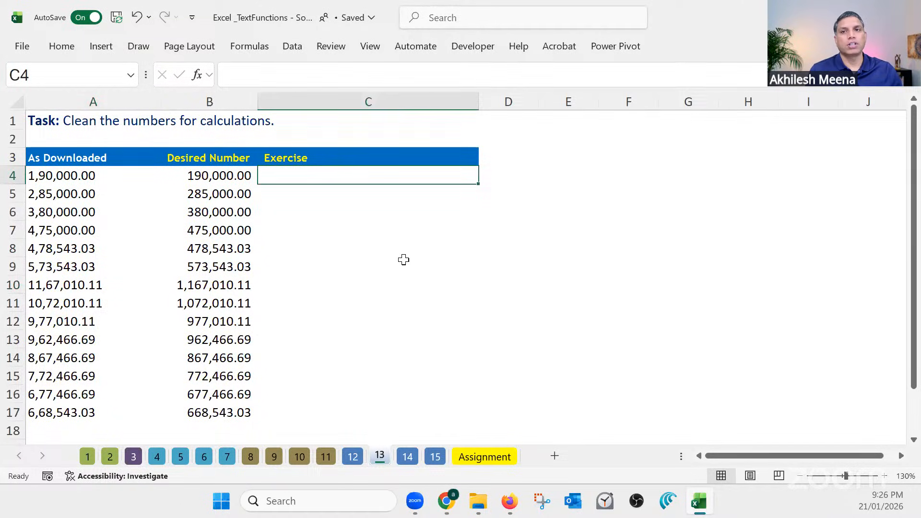
scroll(422, 282, up, 1)
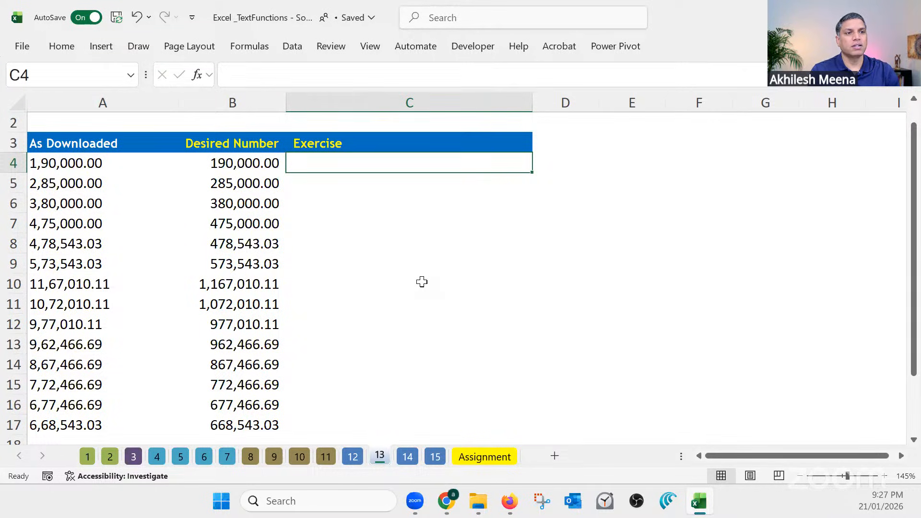
click(303, 182)
click(323, 162)
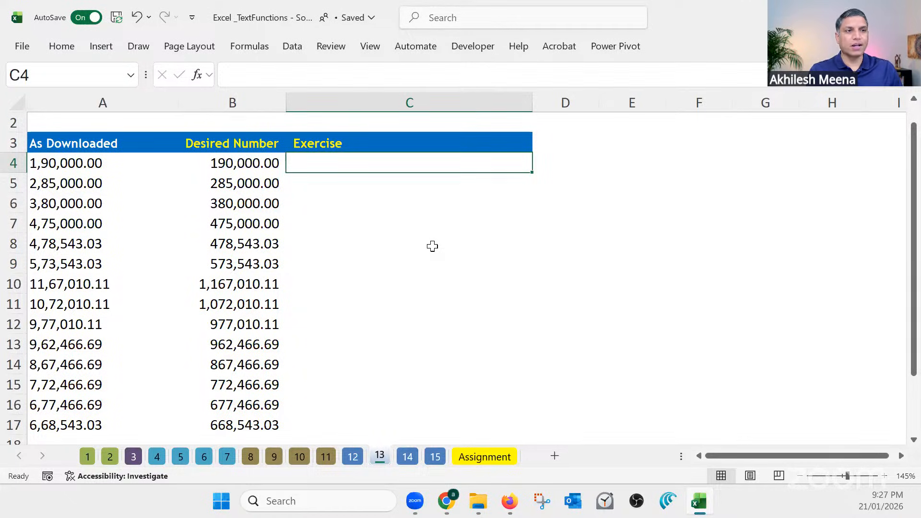
text(=)
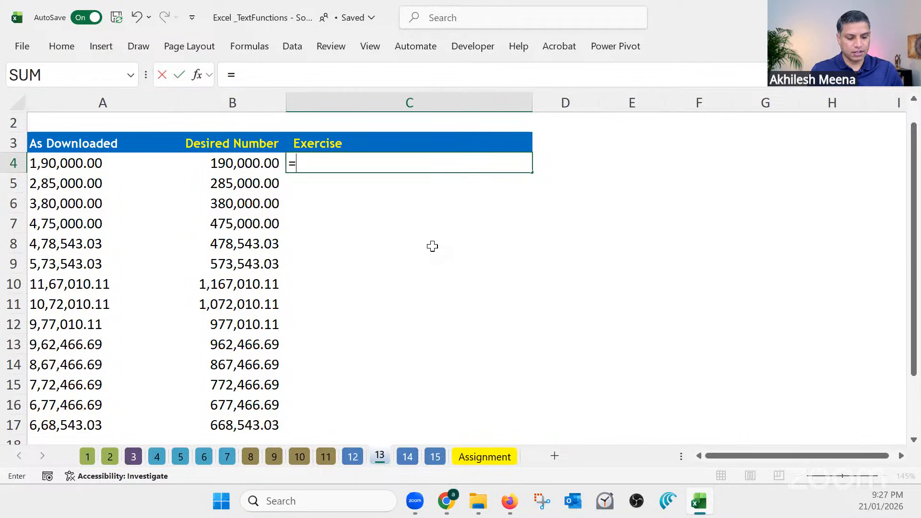
text(sub)
key(Tab)
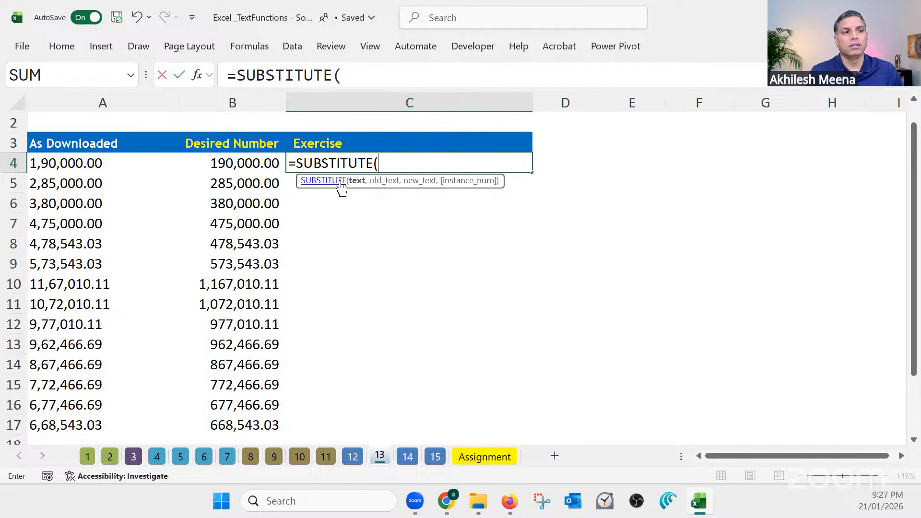
click(91, 164)
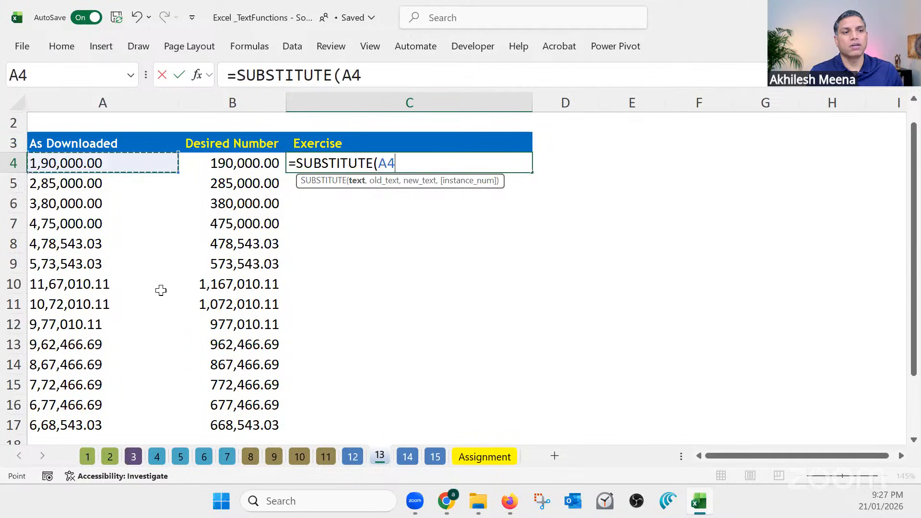
text(,)
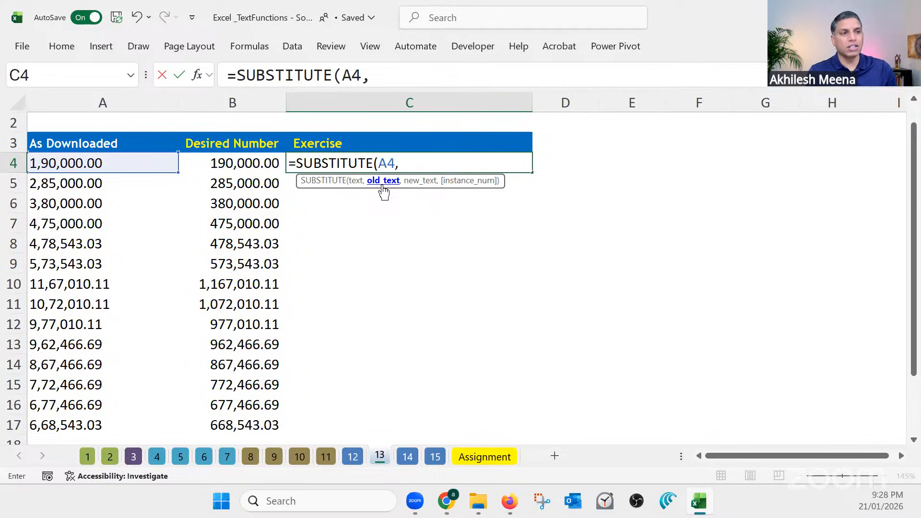
text(",")
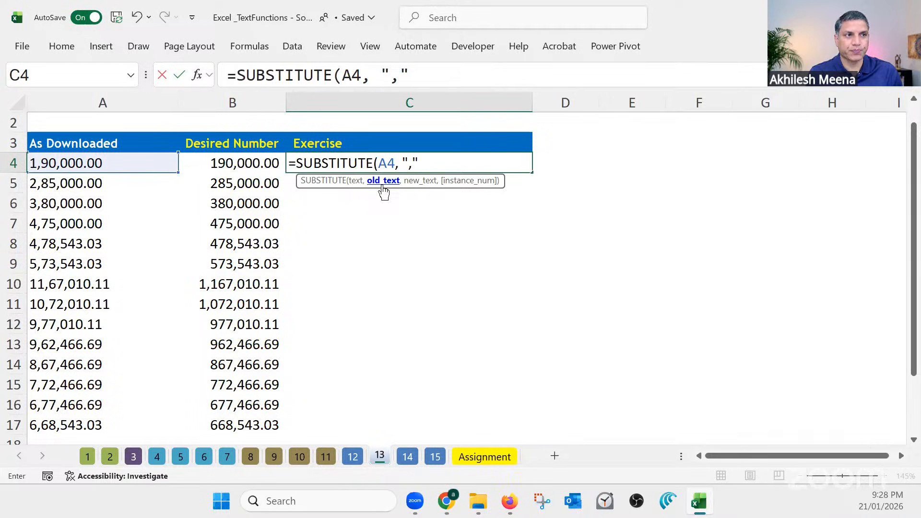
drag(418, 74, 351, 75)
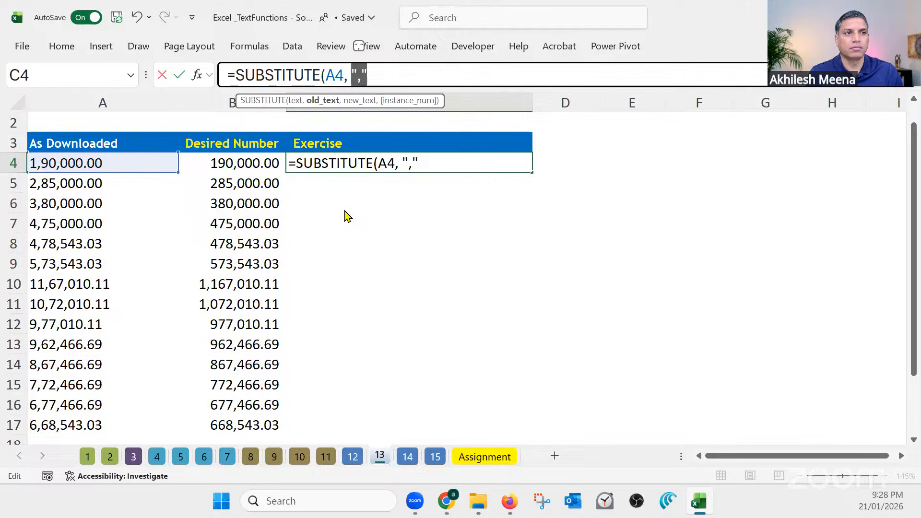
click(383, 75)
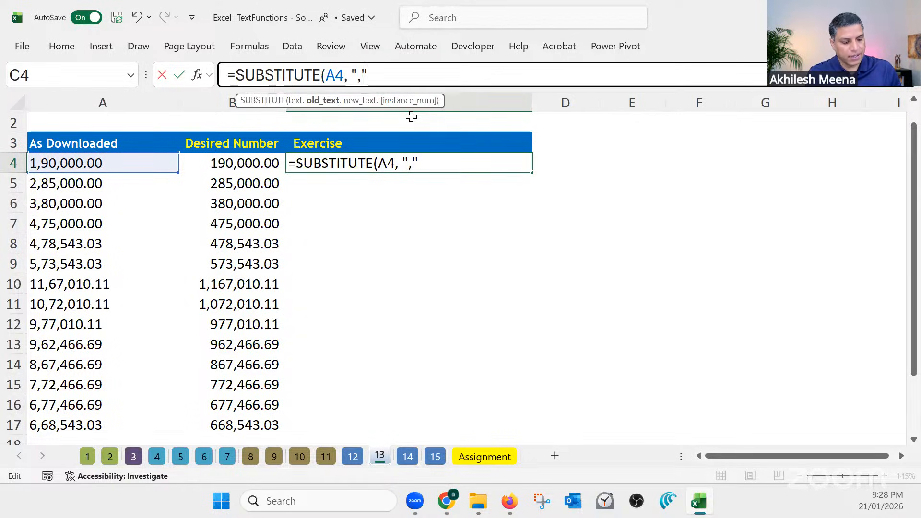
text(,)
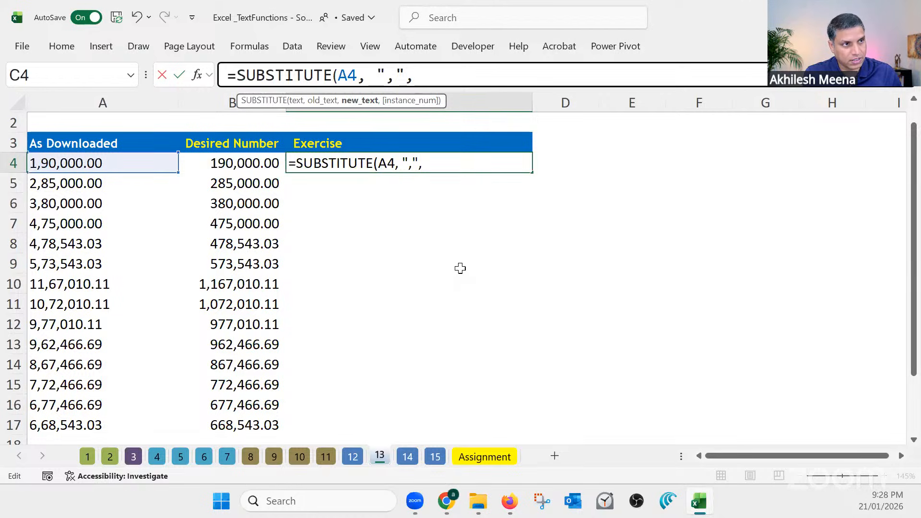
text(")
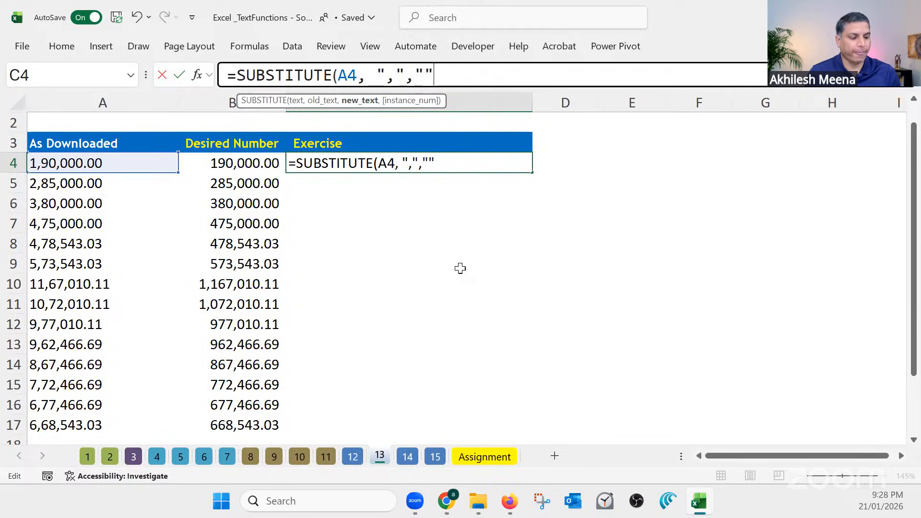
key(Return)
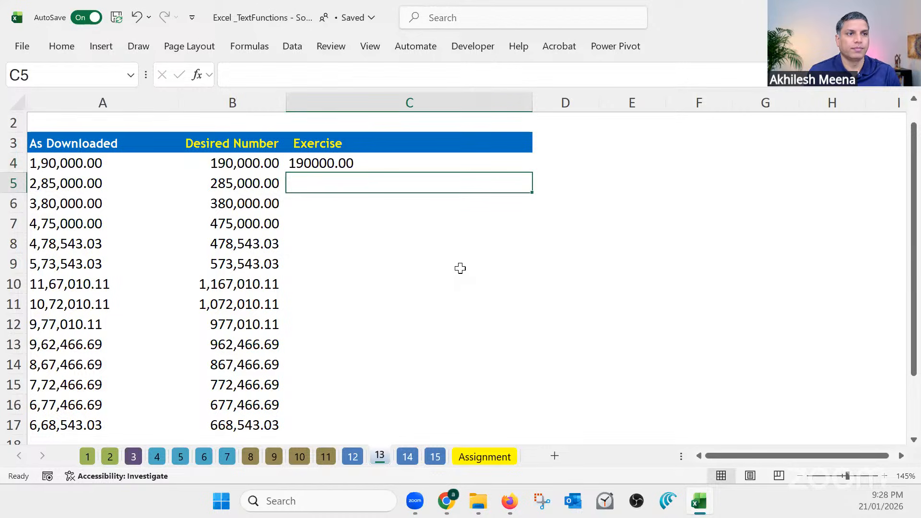
Fill the C4 SUBSTITUTE formula down to C17 and select the results for inspection
click(414, 162)
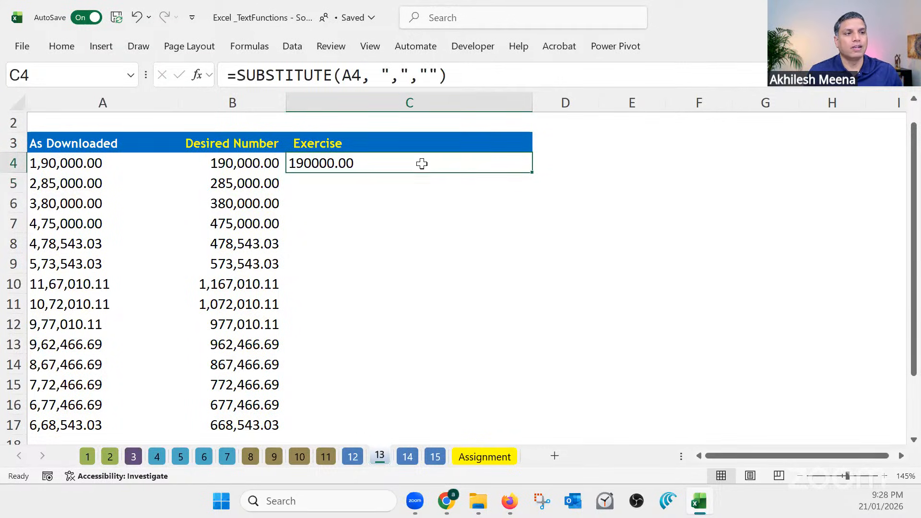
double_click(532, 172)
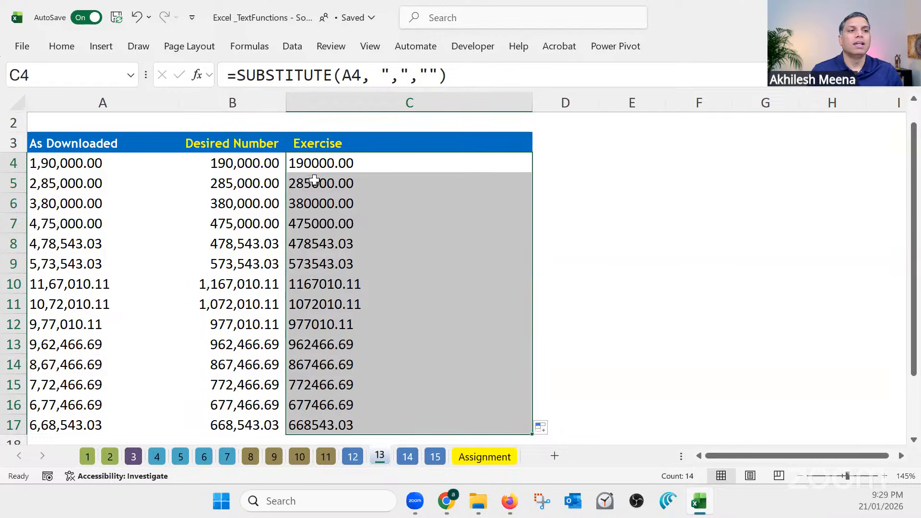
click(338, 163)
drag(341, 179, 357, 424)
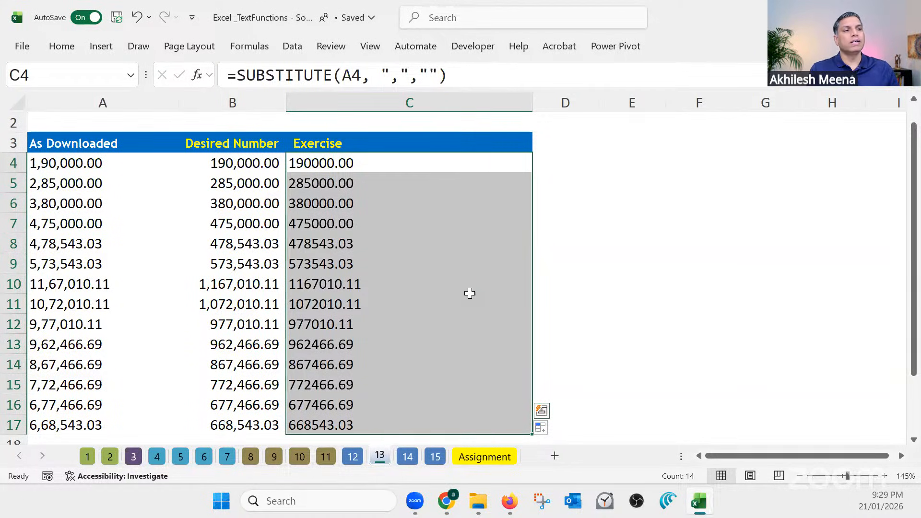
Enter =VALUE(C4) in D4 to convert the cleaned text to a number and fill it down to D8
click(571, 161)
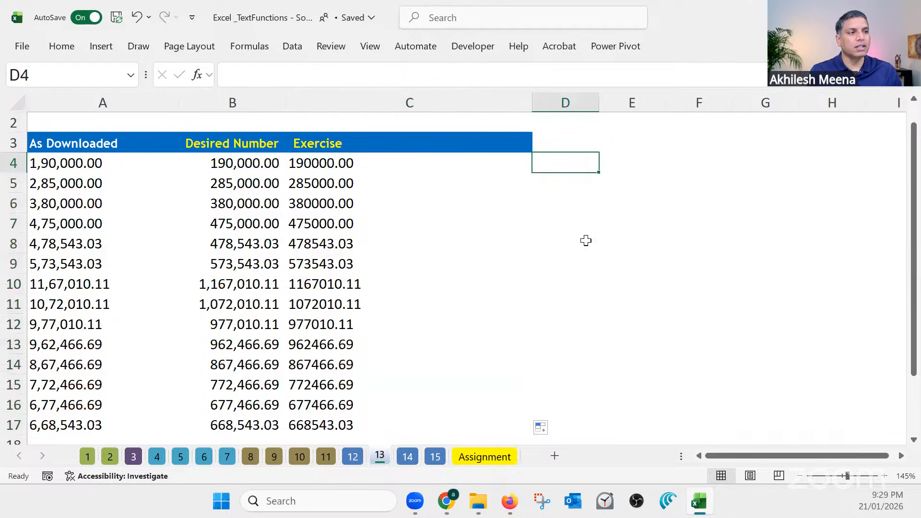
text(=)
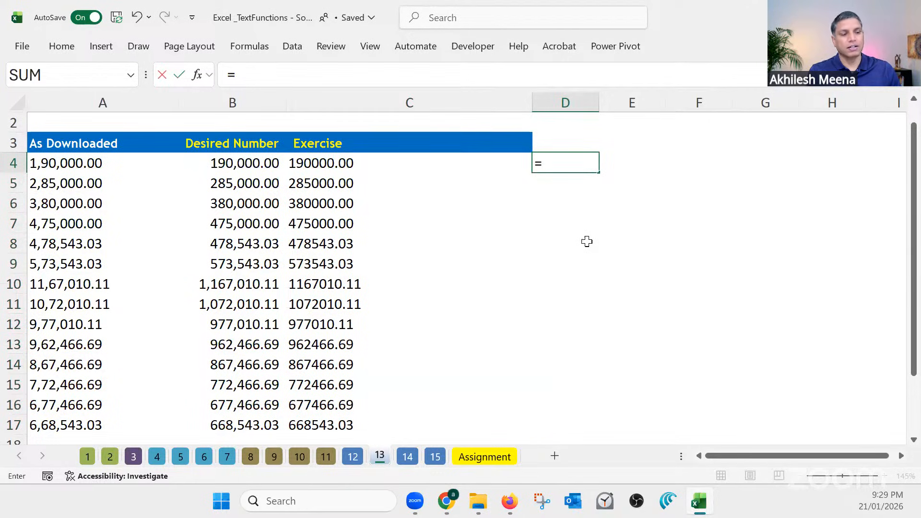
text(valu)
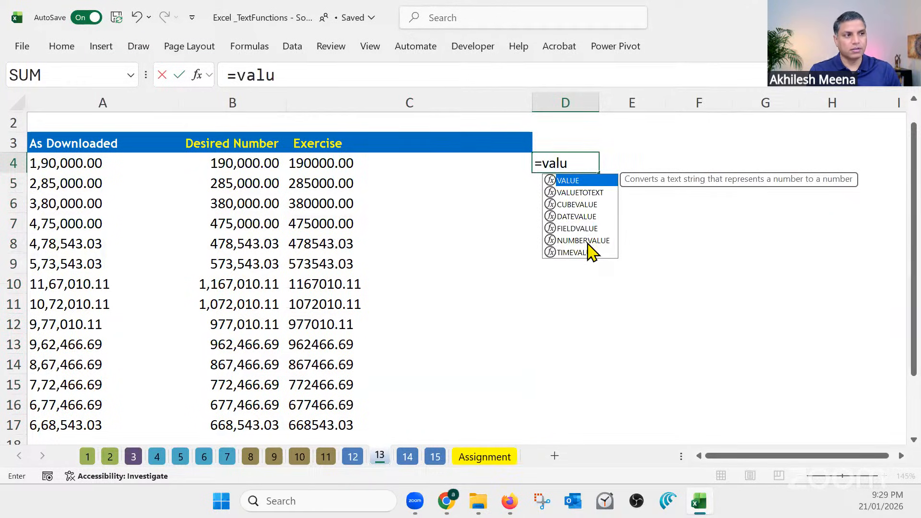
key(Tab)
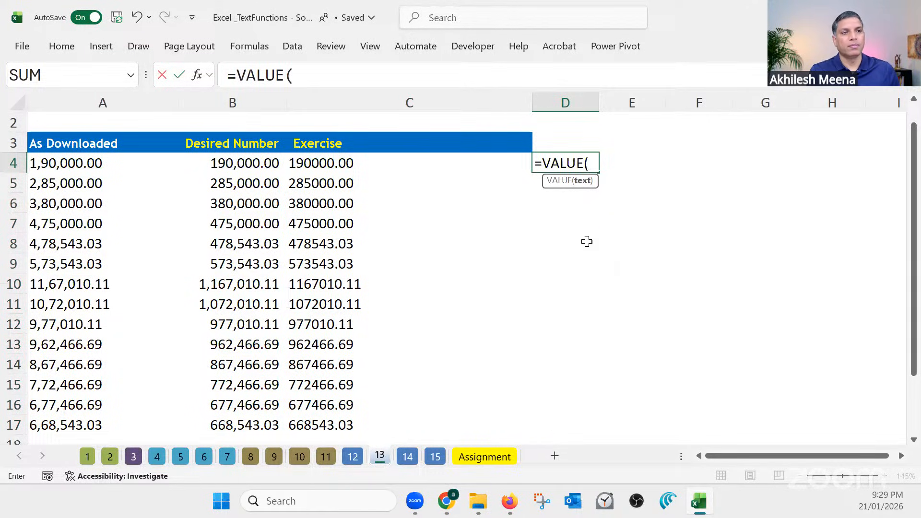
click(341, 163)
key(Return)
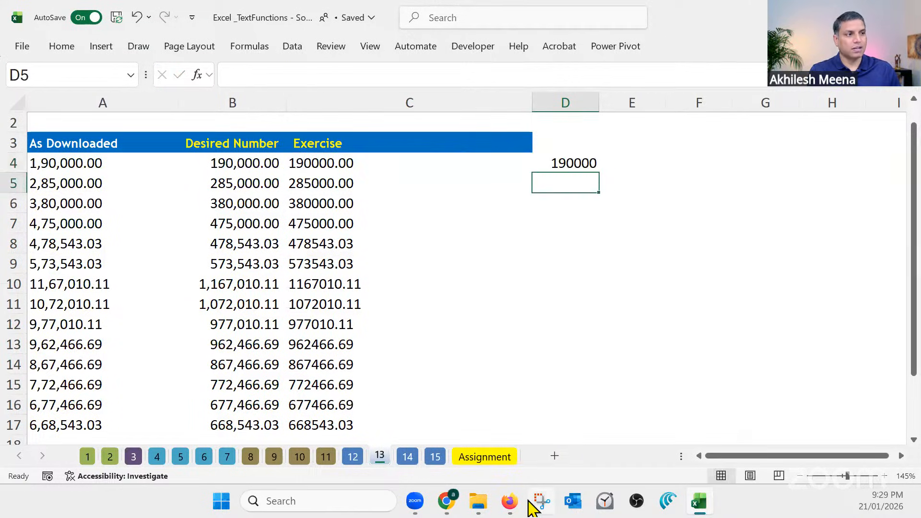
click(574, 162)
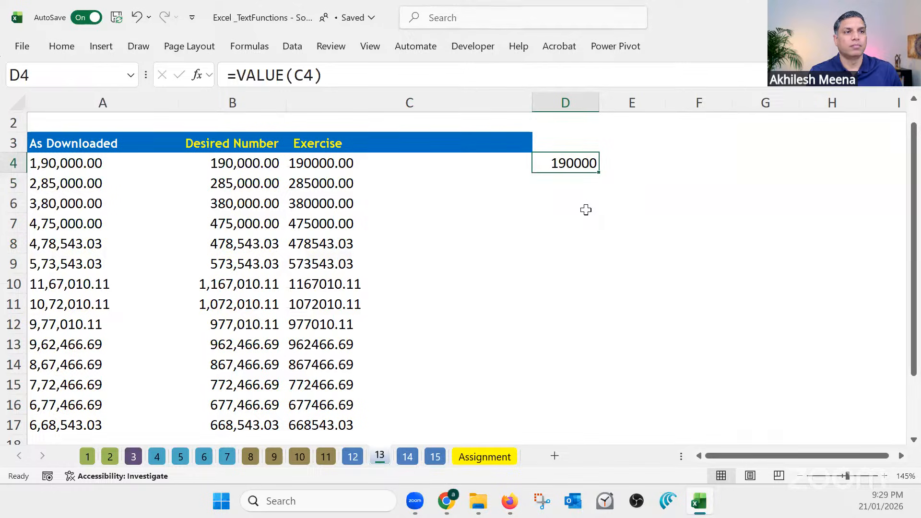
drag(599, 173, 600, 259)
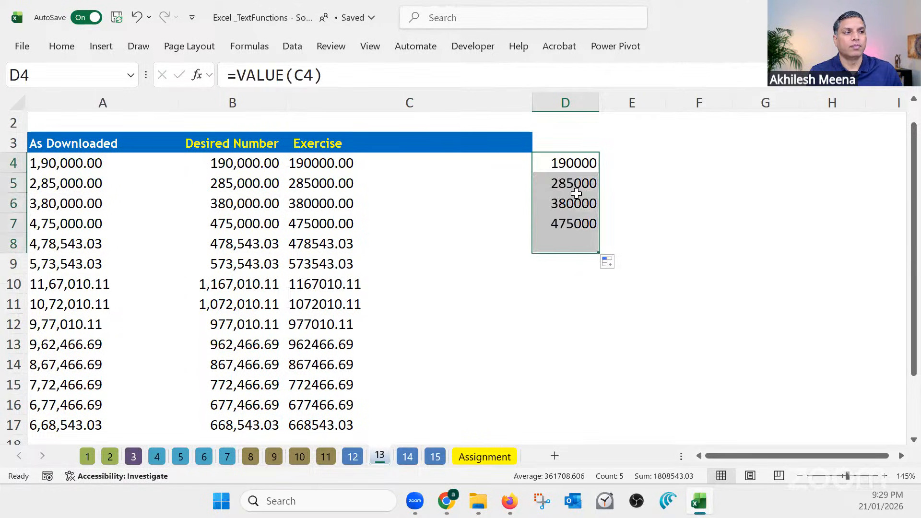
Inspect the trial VALUE results in D4:D8 and clear them
click(560, 162)
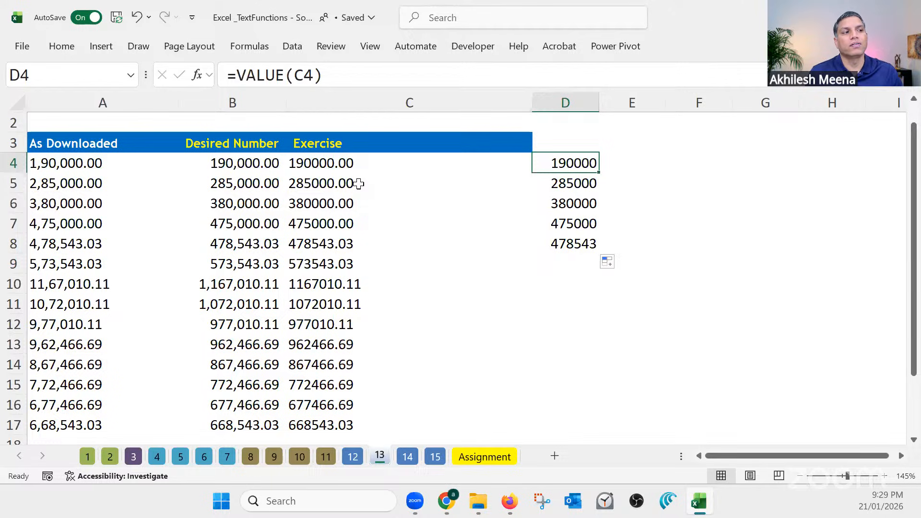
drag(565, 162, 564, 242)
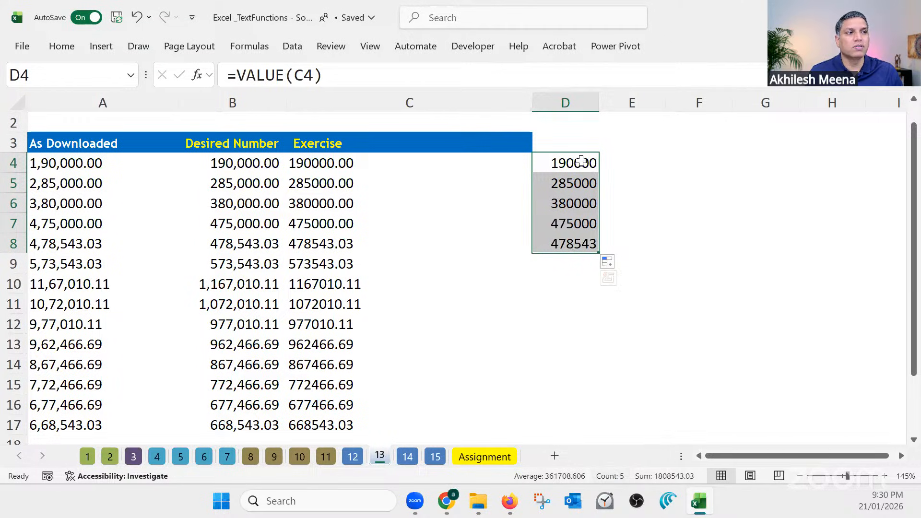
drag(576, 163, 585, 241)
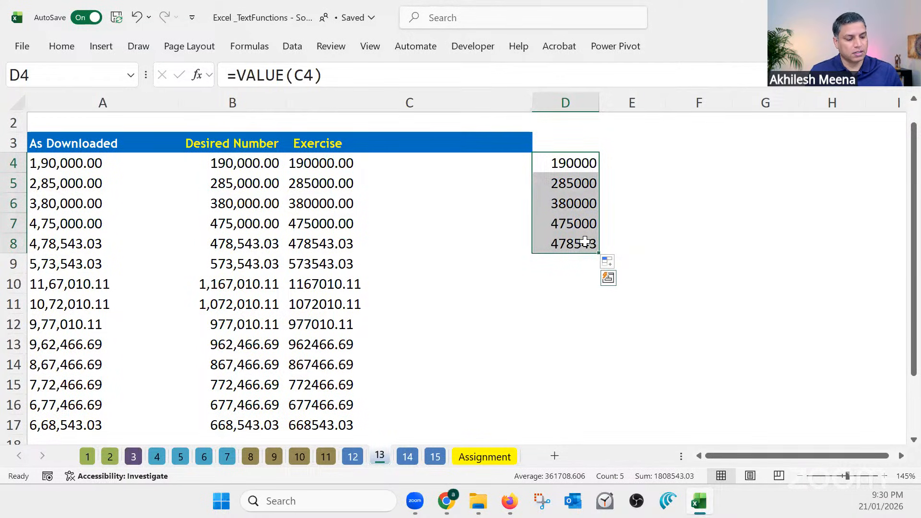
key(Delete)
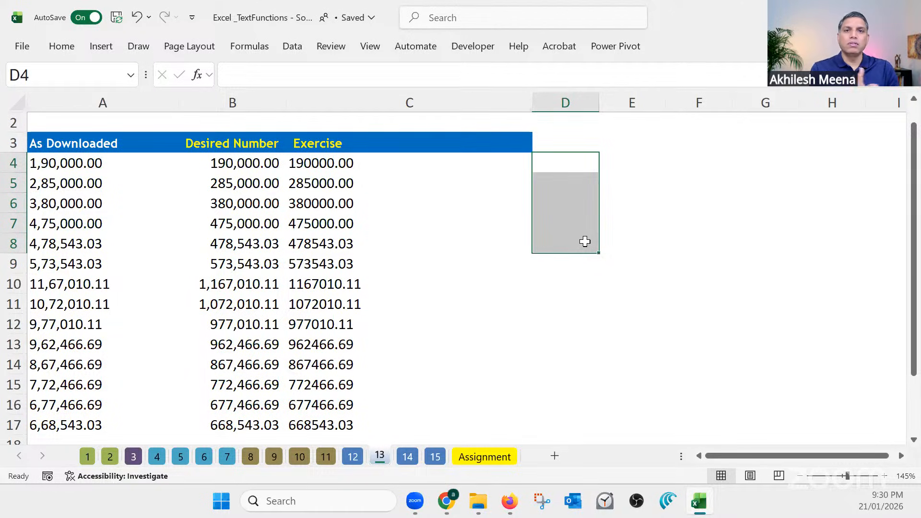
Wrap the C4 formula in VALUE as =VALUE(SUBSTITUTE(A4, ",","")) and fill it down to C17
click(353, 162)
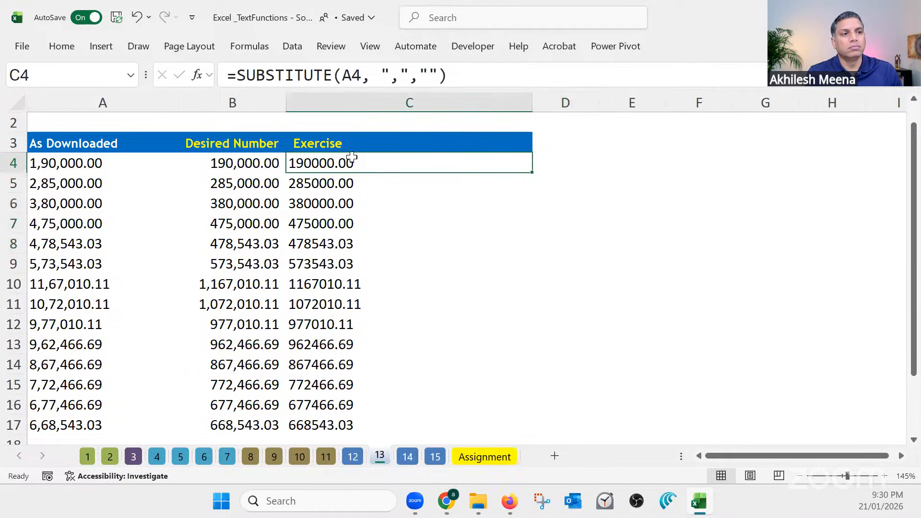
click(237, 76)
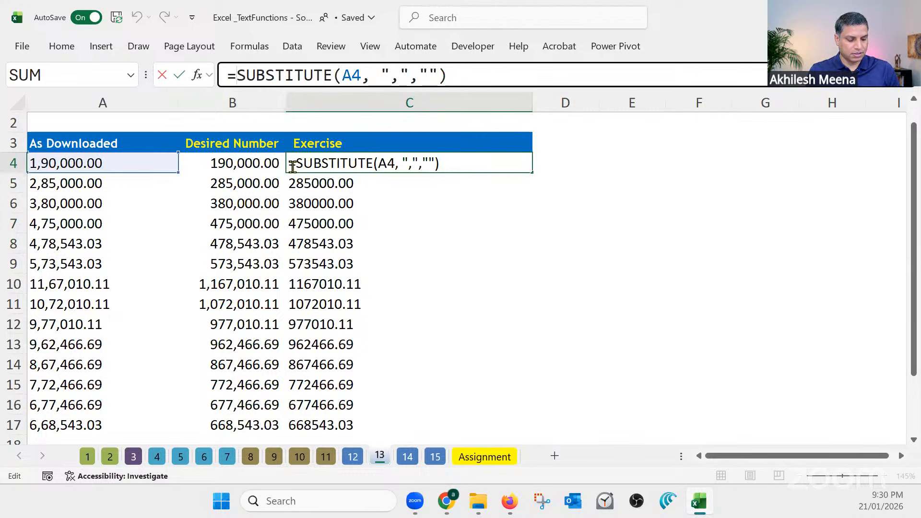
text(v)
text(alu)
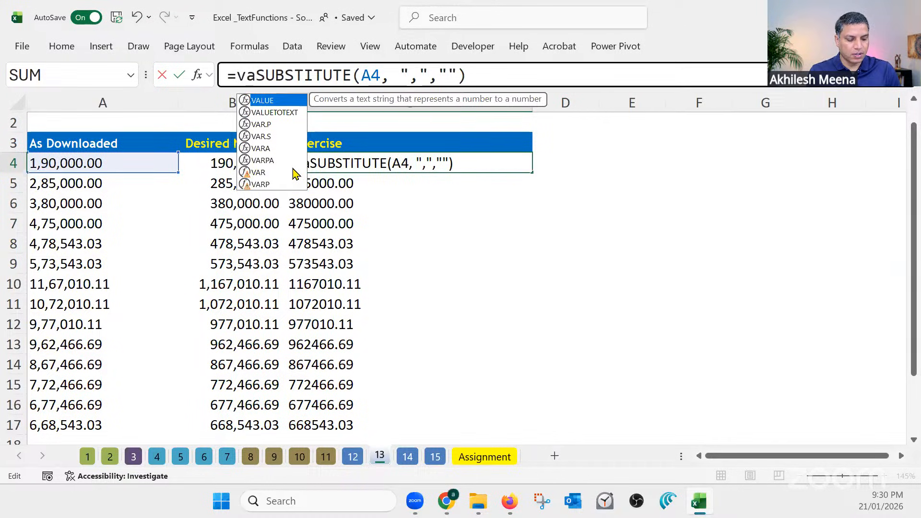
key(Tab)
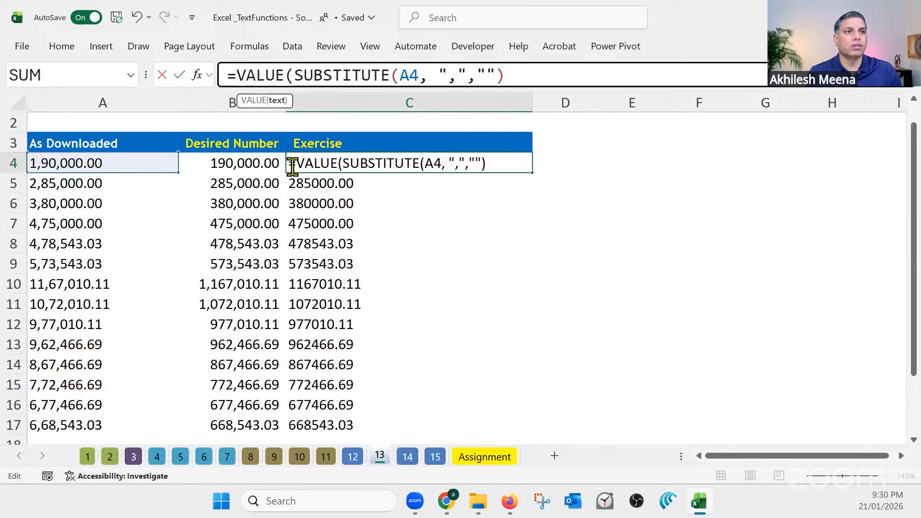
drag(294, 77, 525, 91)
click(522, 76)
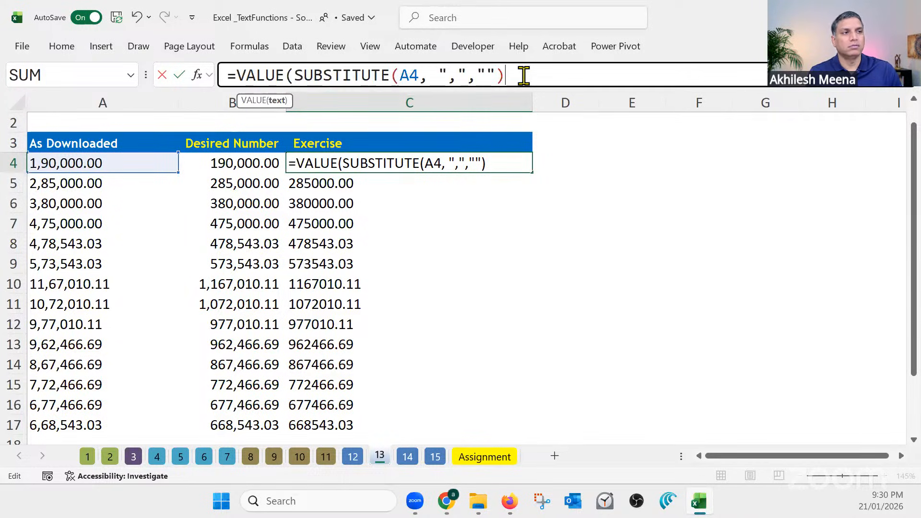
text())
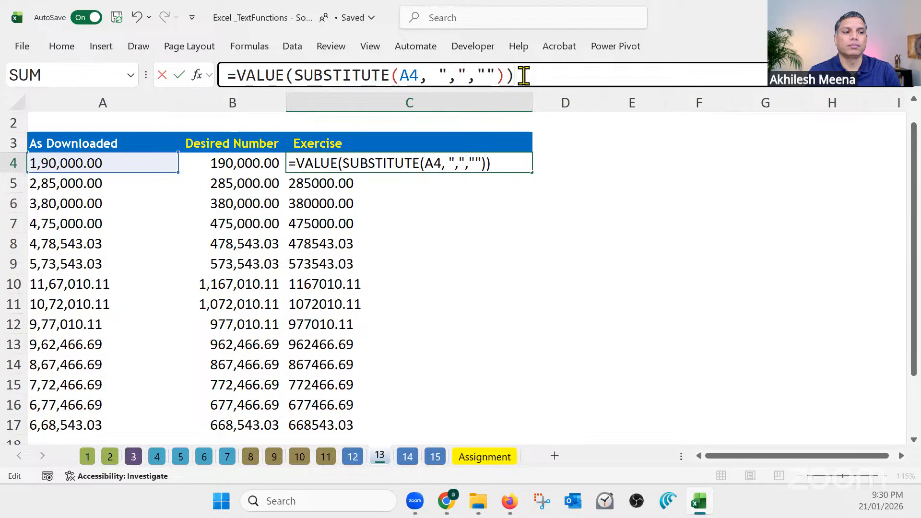
key(Return)
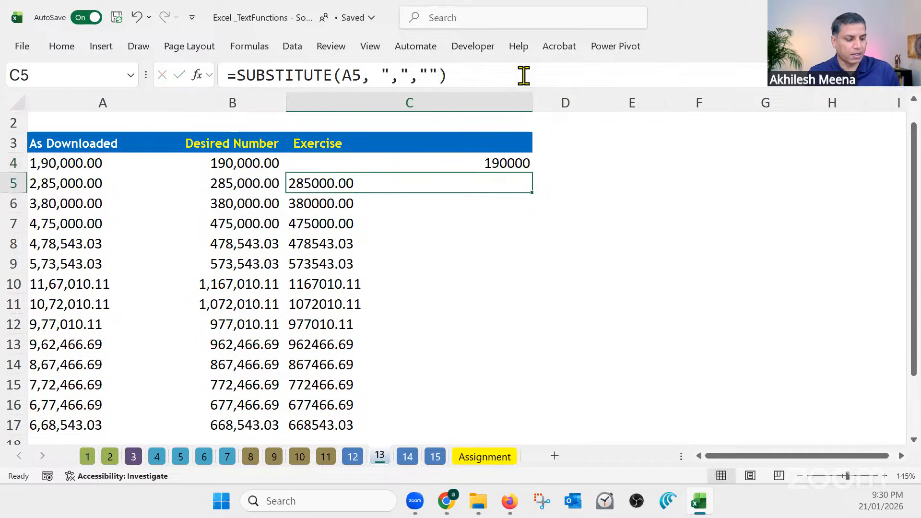
click(524, 162)
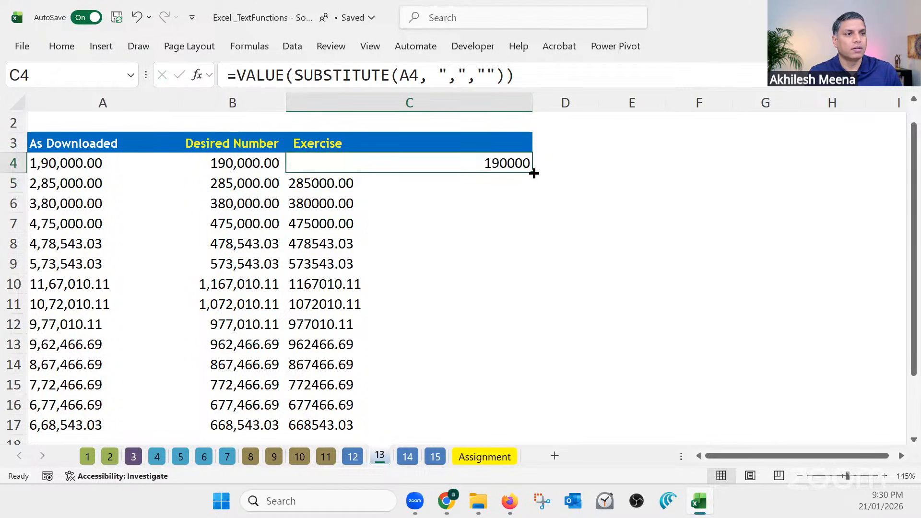
double_click(531, 172)
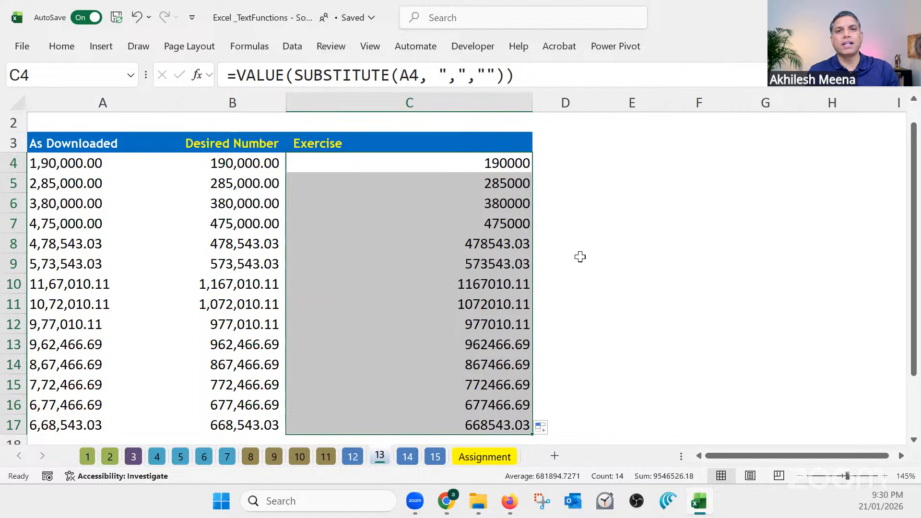
Format the converted numbers in C4:C17 with the comma number style
click(61, 47)
click(274, 105)
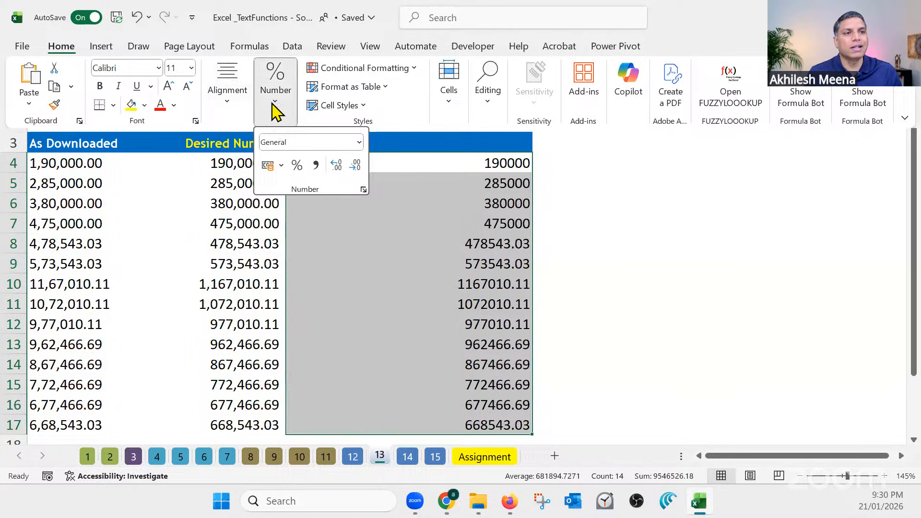
click(316, 166)
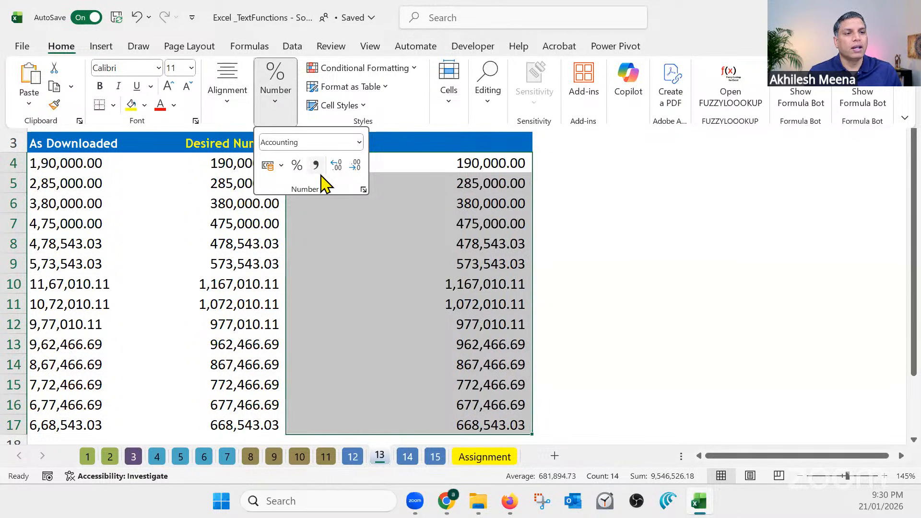
click(616, 358)
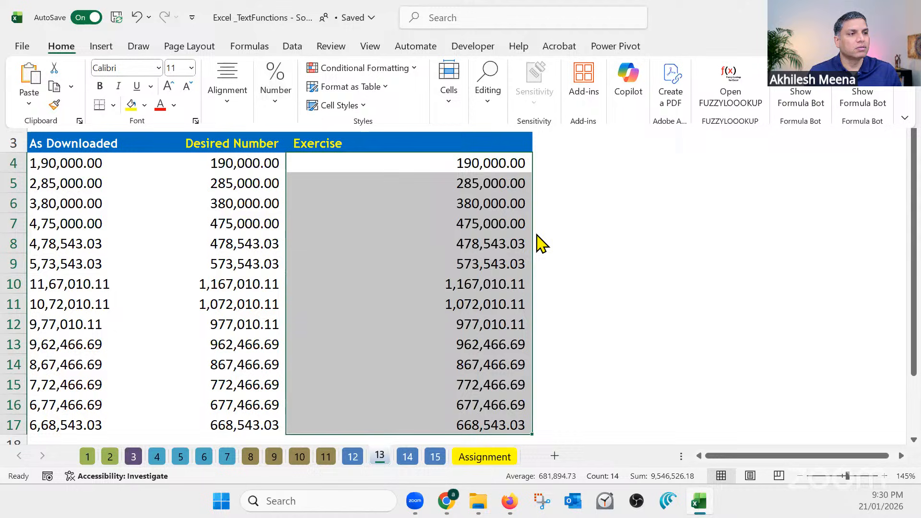
Compare the formula results in the Exercise column with the Desired Number values in B4:B12
click(508, 166)
click(510, 163)
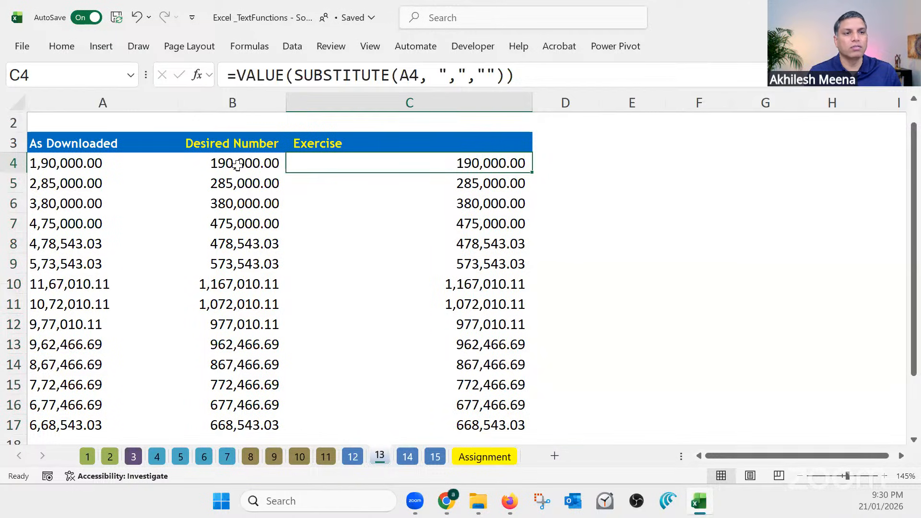
drag(238, 164, 244, 331)
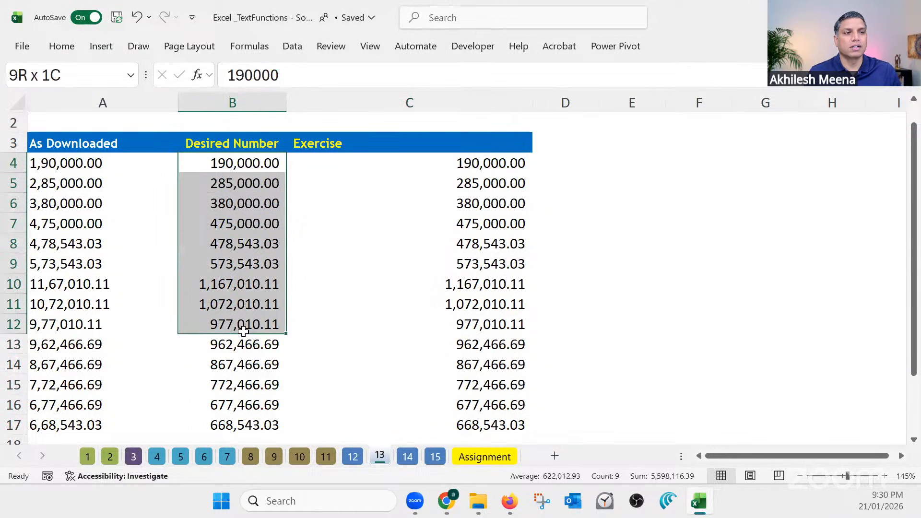
click(478, 162)
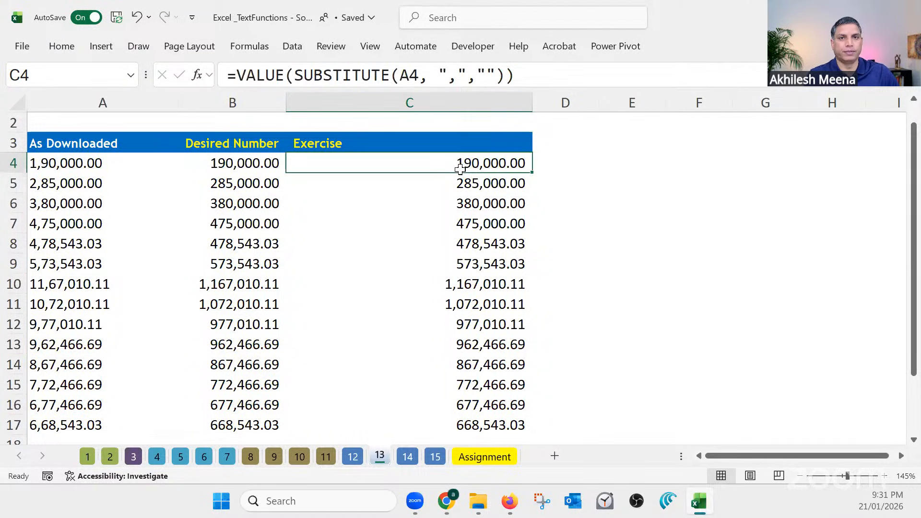
List the function names FIND, SEARCH and SUBSTITUTE in cells F4, F5 and F6
click(698, 162)
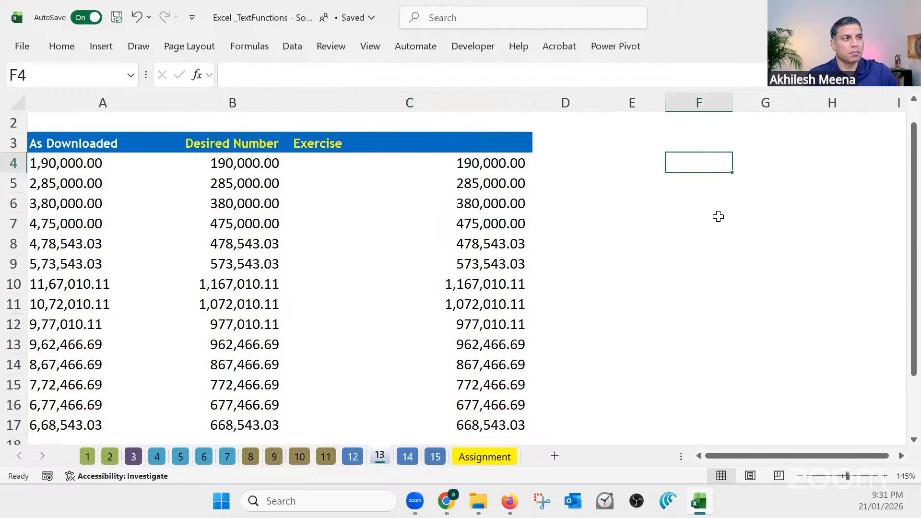
text(FIND)
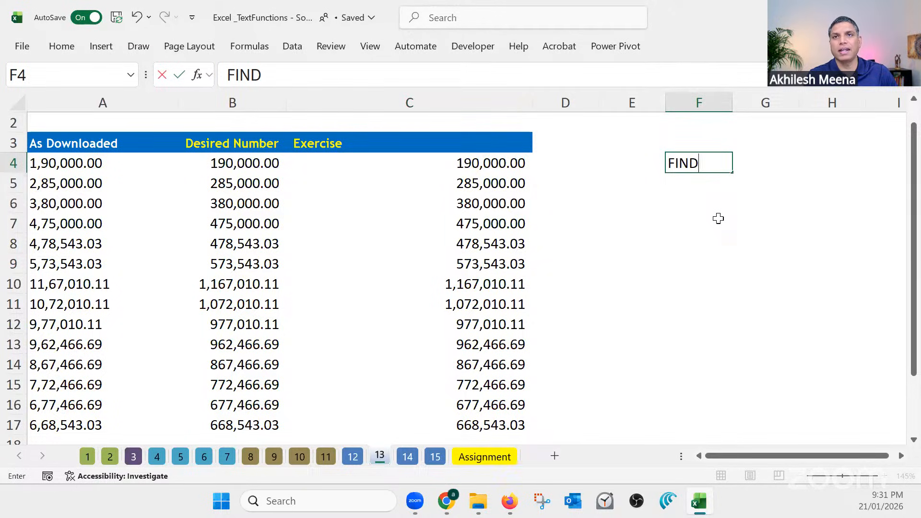
key(Return)
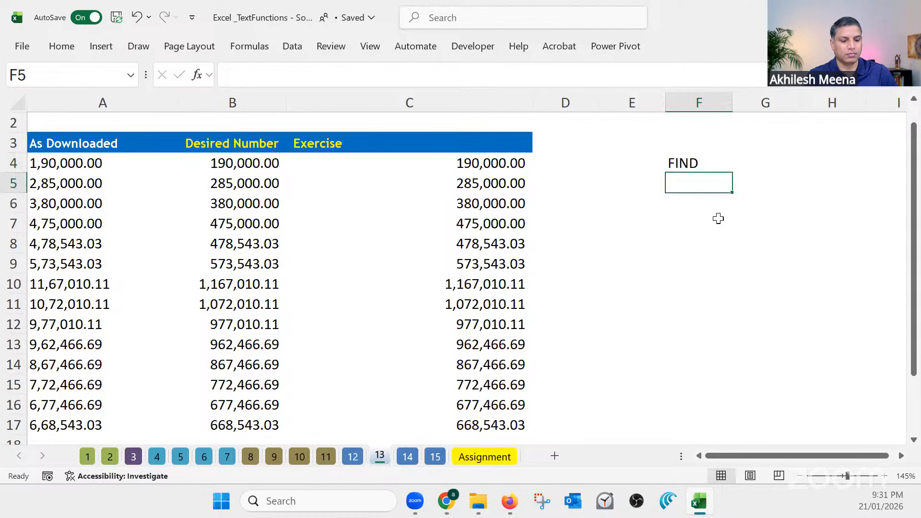
text(SEARCH)
key(Return)
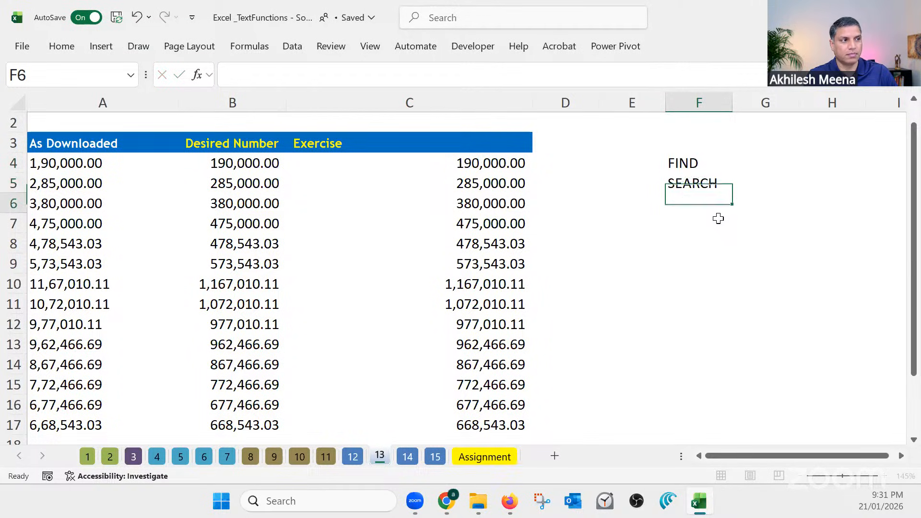
text(SUBD)
key(BackSpace)
text(S)
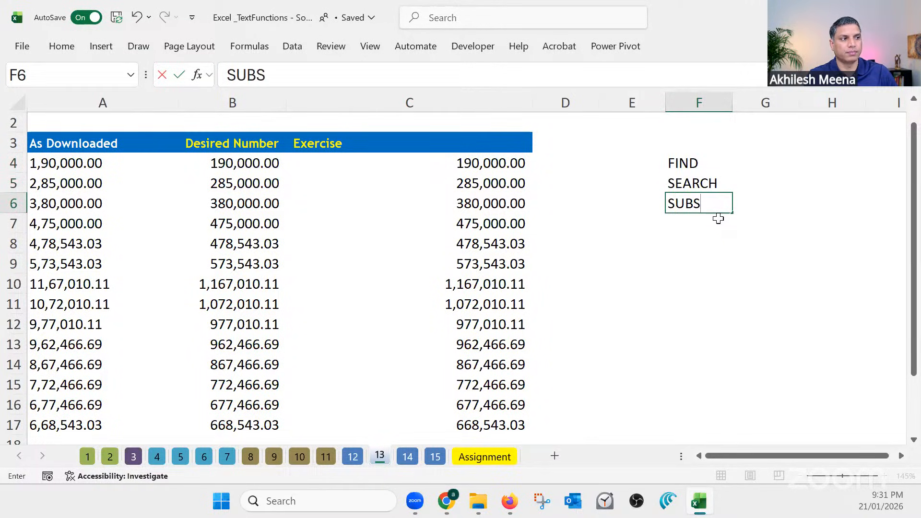
text(TITUTE)
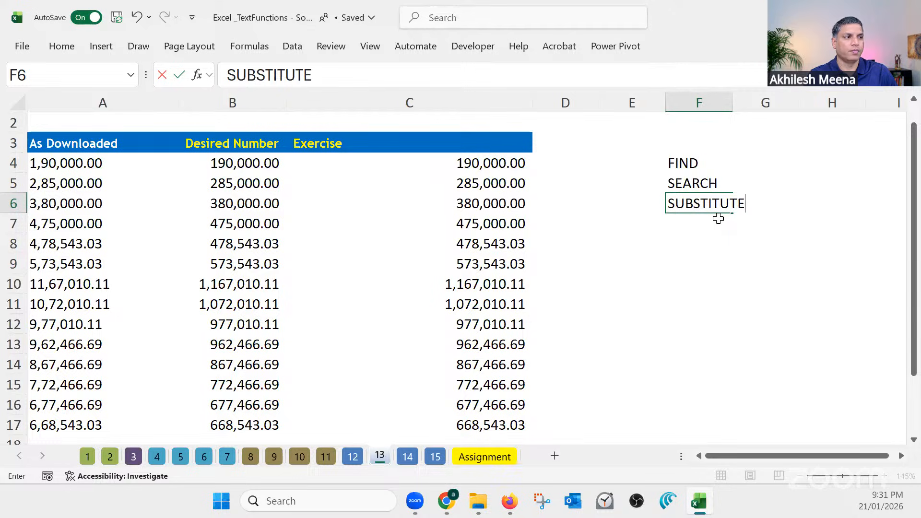
key(Up)
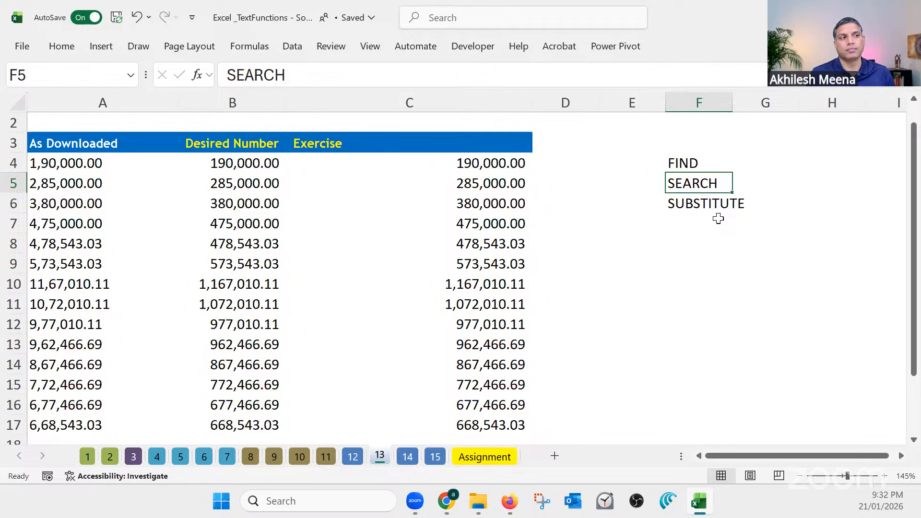
Enter the mixed-case sample text DatAcense in cell F9
click(675, 260)
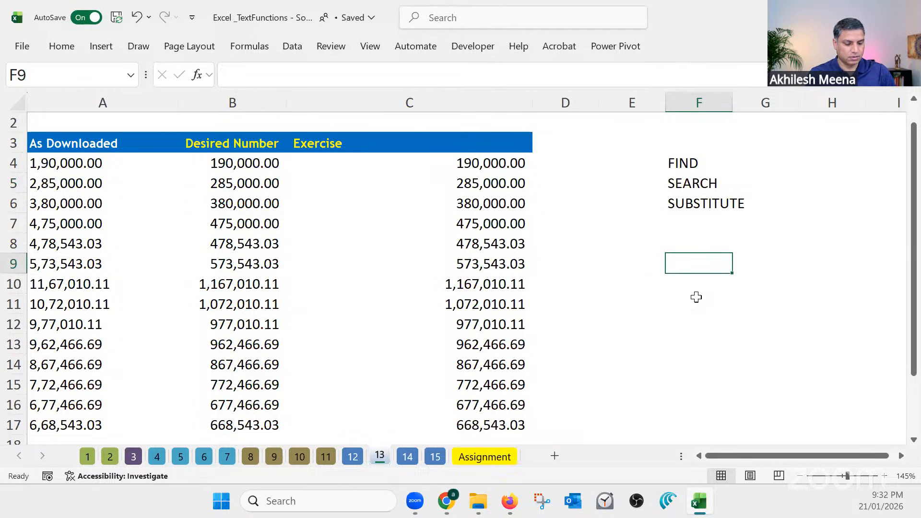
text(Data)
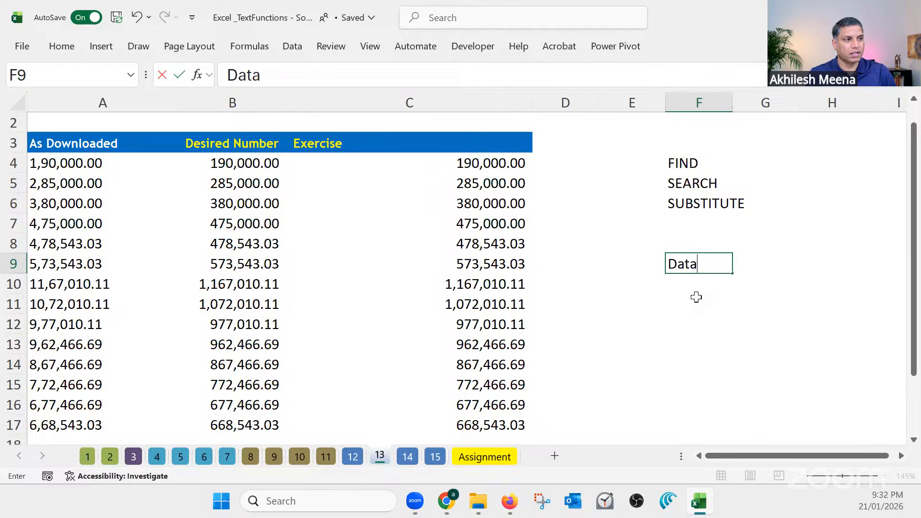
key(BackSpace)
text(Acense)
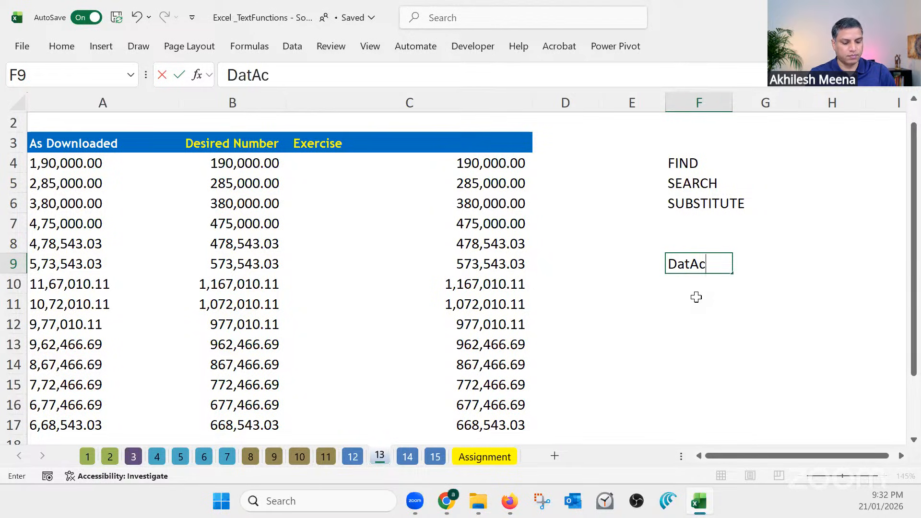
key(Return)
key(Return)
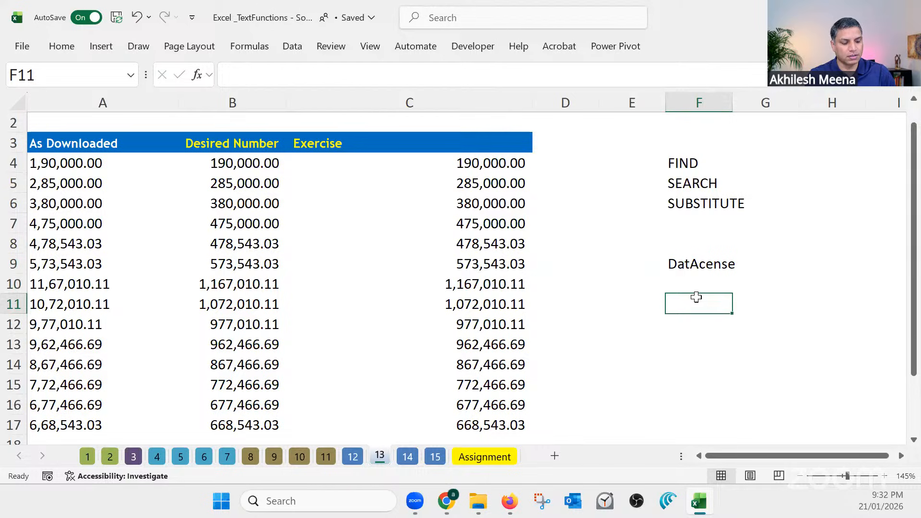
Enter =FIND("a",F9) in F11 to locate the lowercase a in the sample text
text(=find)
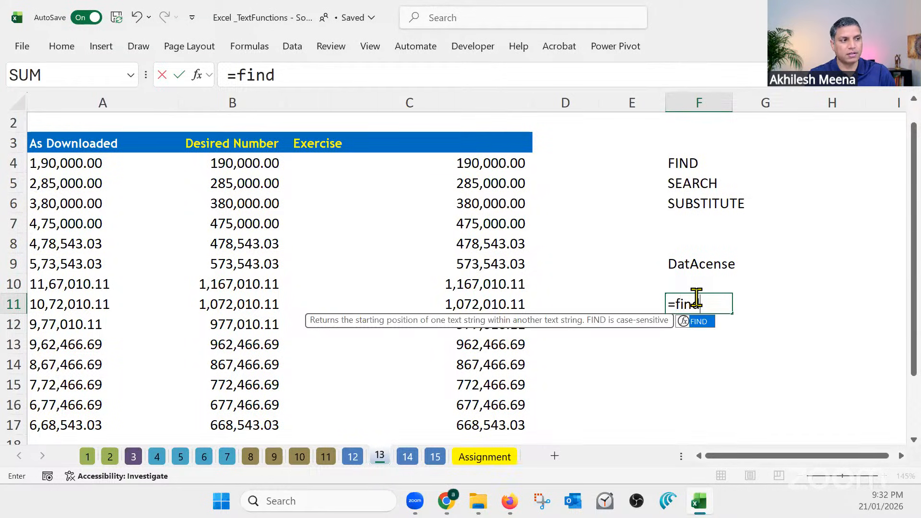
key(Tab)
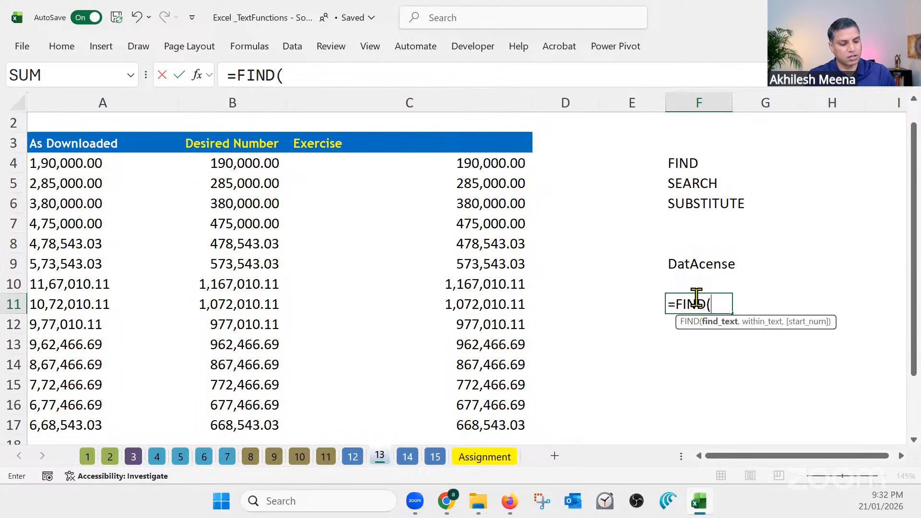
text("a)
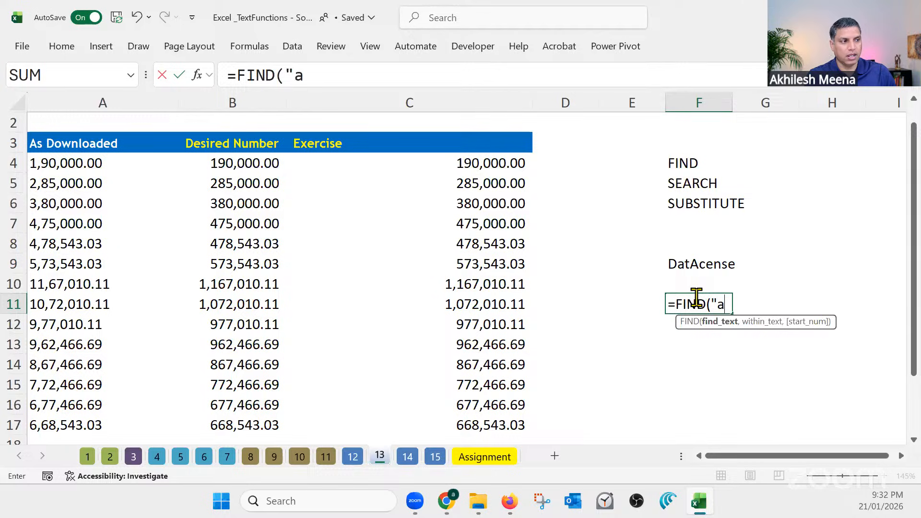
text(")
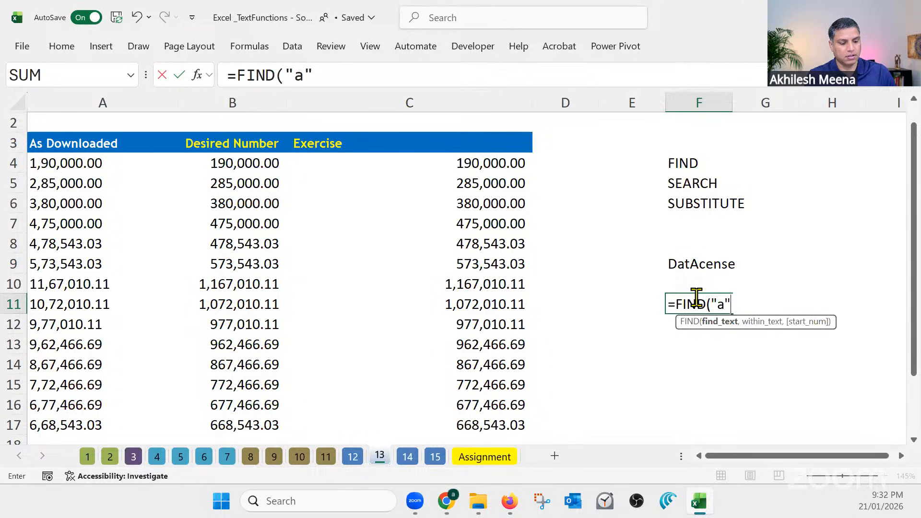
text(,)
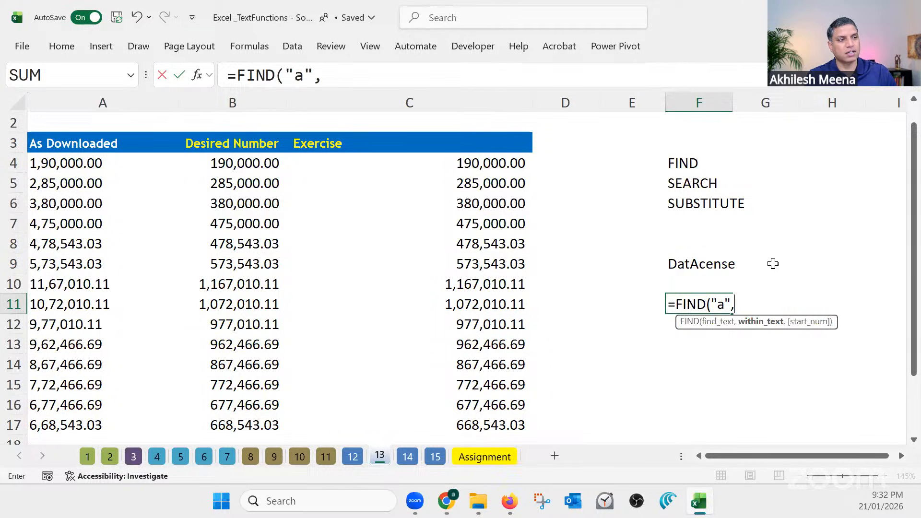
click(715, 259)
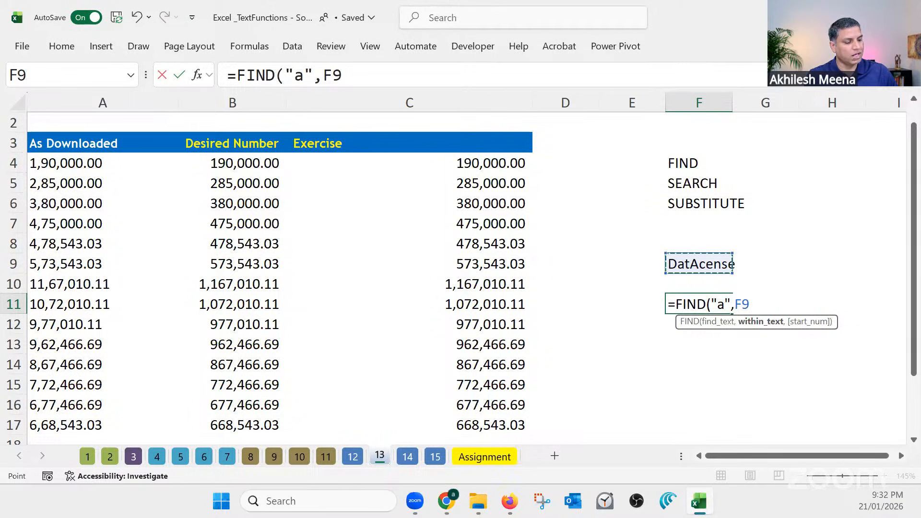
key(Return)
Complete the FIND formula in F11 and change its search letter to capital A, giving =FIND("A",F9)
click(714, 305)
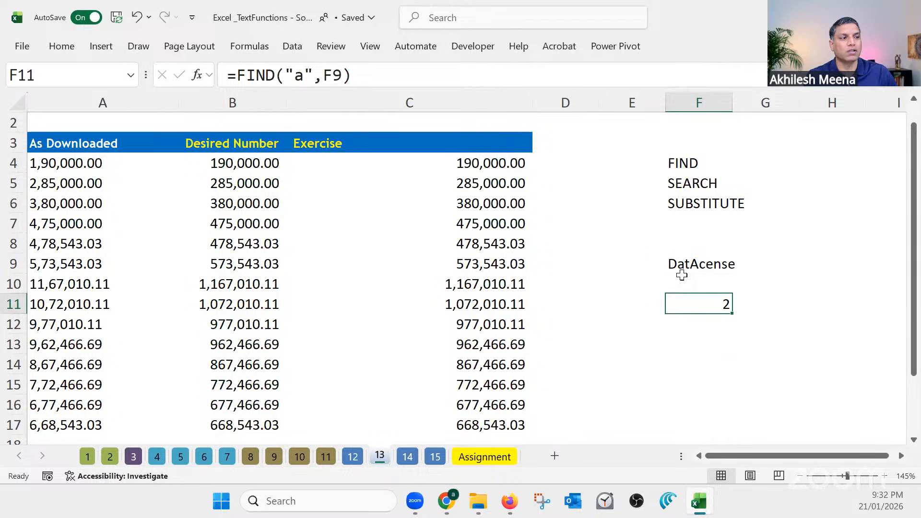
double_click(297, 76)
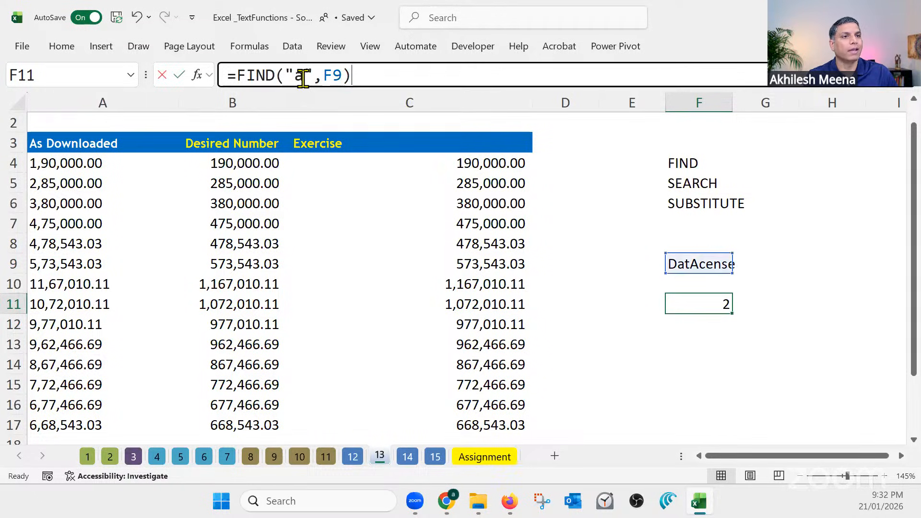
text(A)
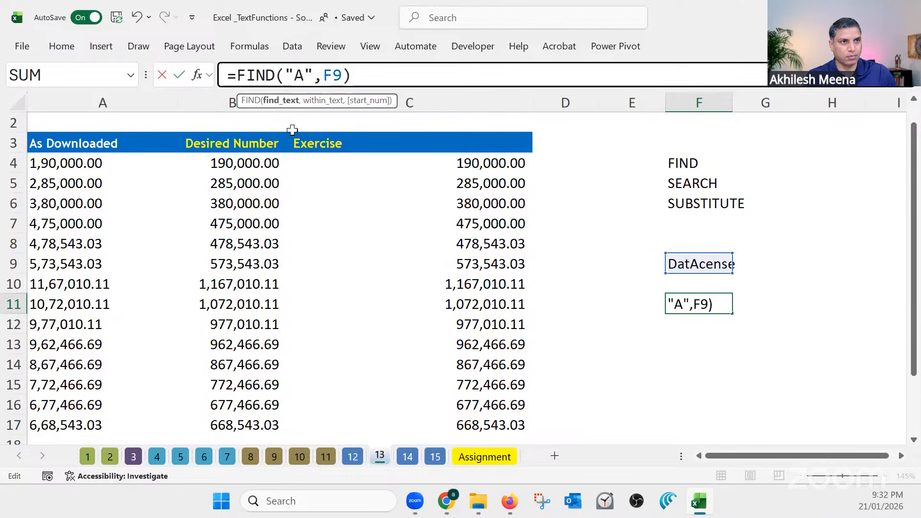
key(Return)
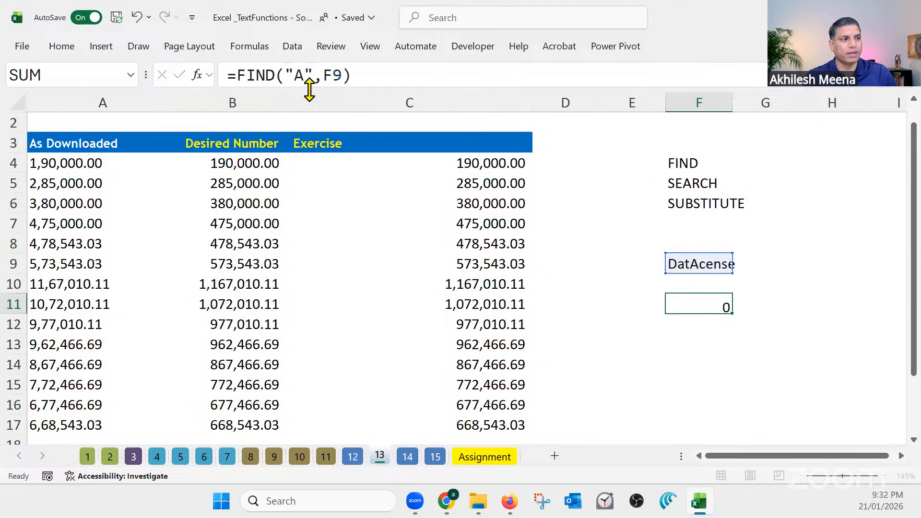
click(700, 301)
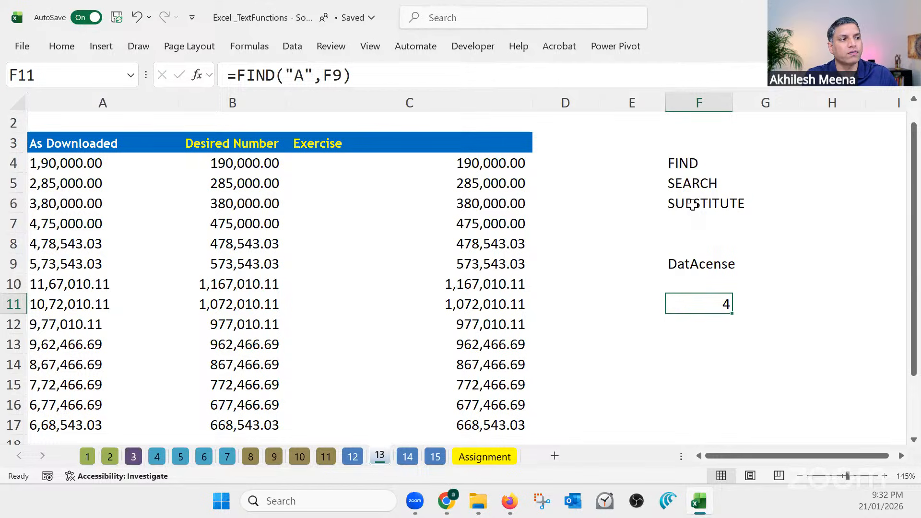
Review the SUBSTITUTE formula in C4 and change the F11 formula to =FIND("C",F9)
click(692, 205)
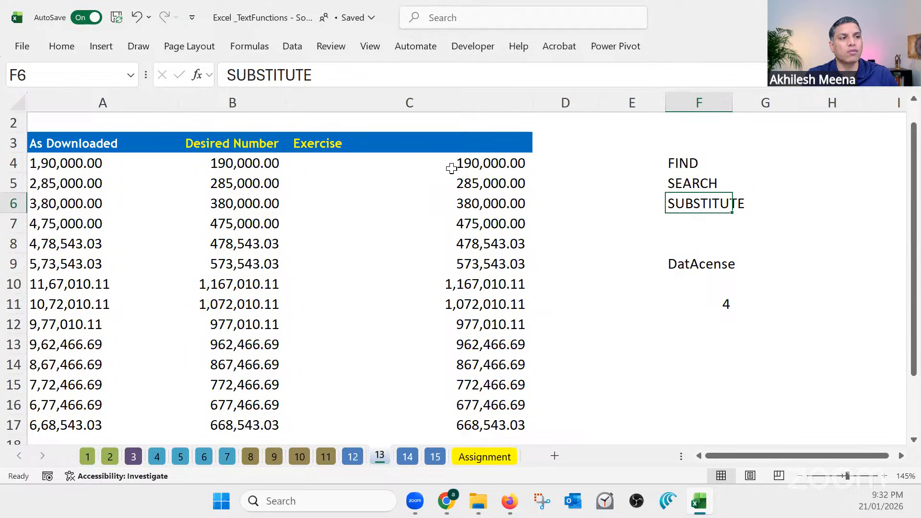
click(466, 165)
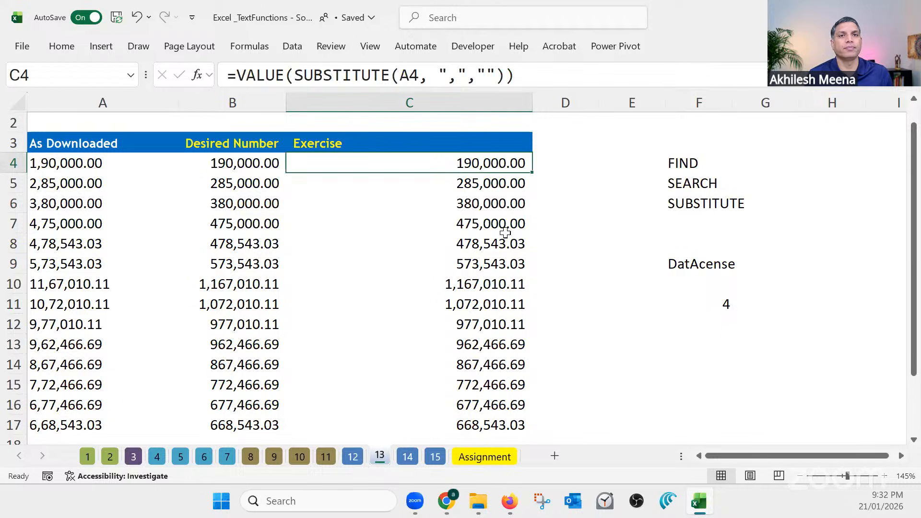
click(698, 302)
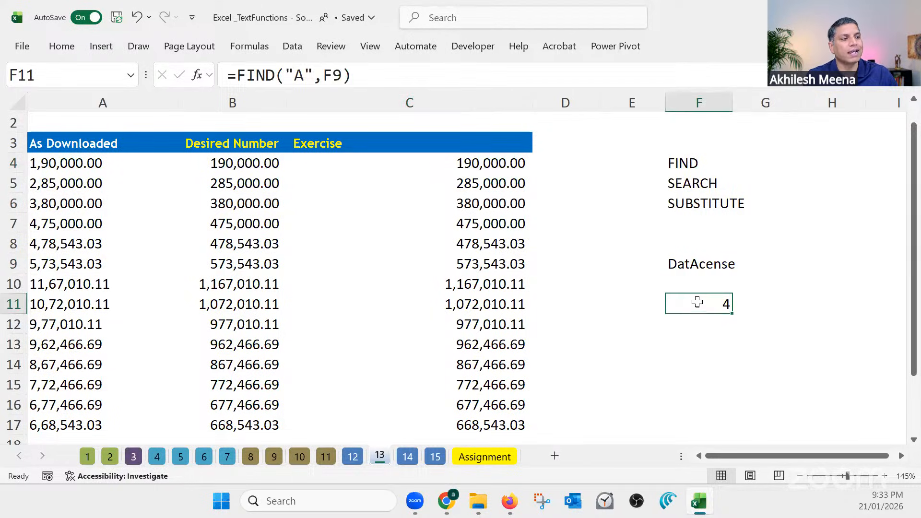
double_click(299, 76)
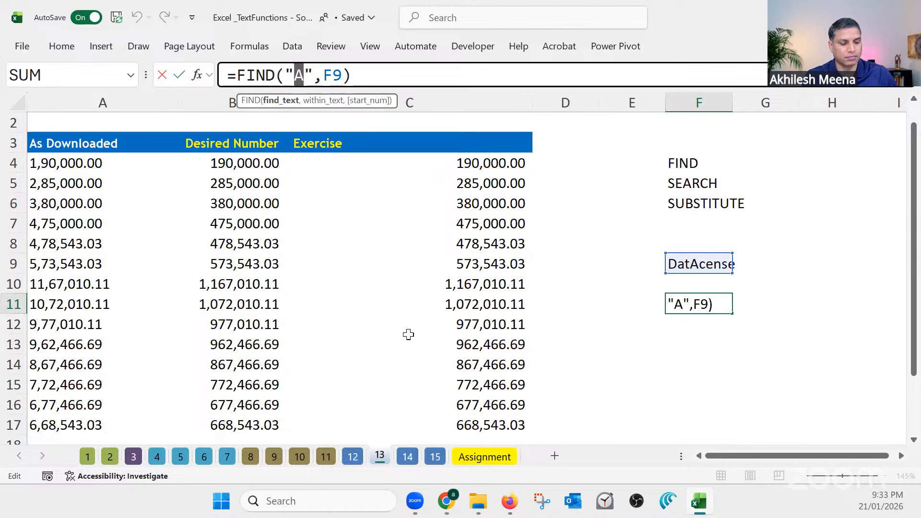
text(C)
key(Return)
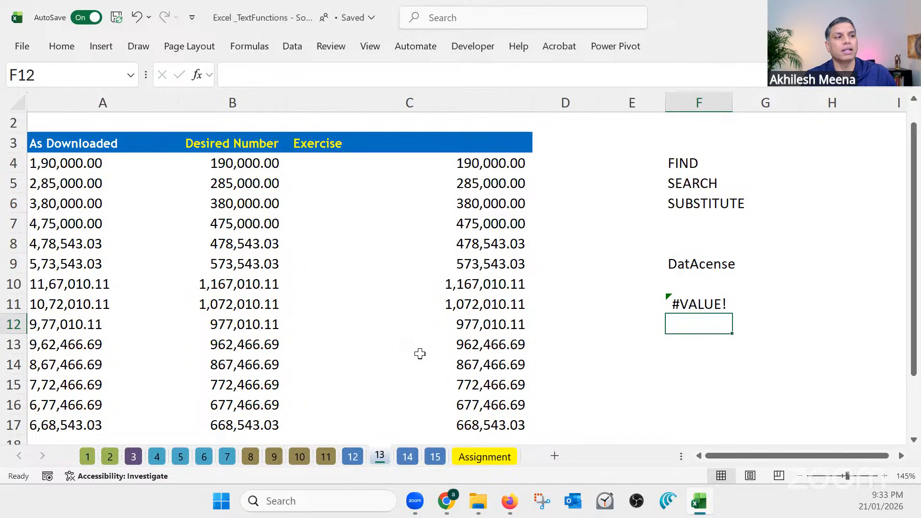
key(Up)
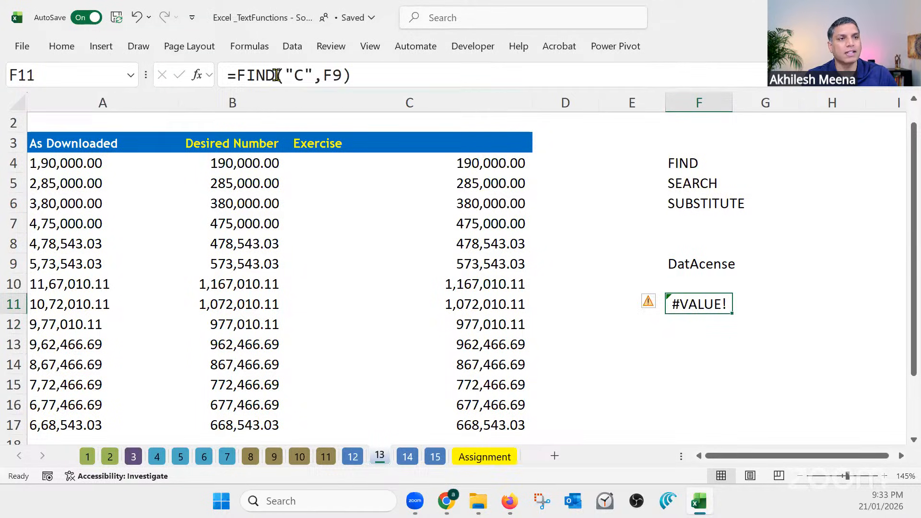
Replace FIND with SEARCH in the F11 formula so it reads =SEARCH("C",F9)
click(256, 75)
double_click(256, 75)
text(sea)
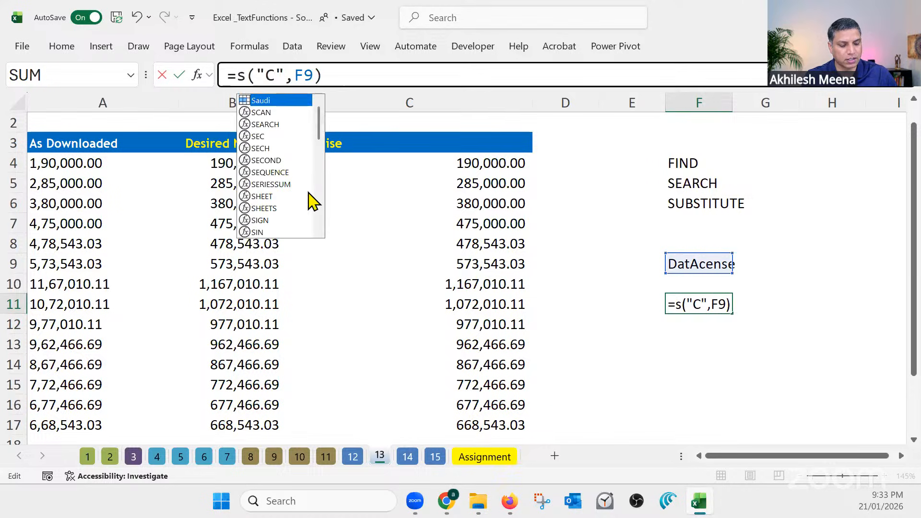
text(rch)
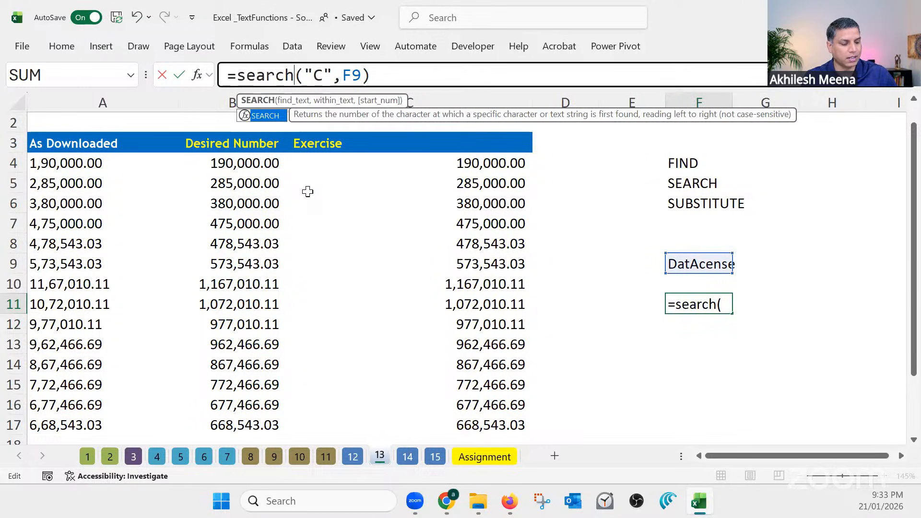
key(Return)
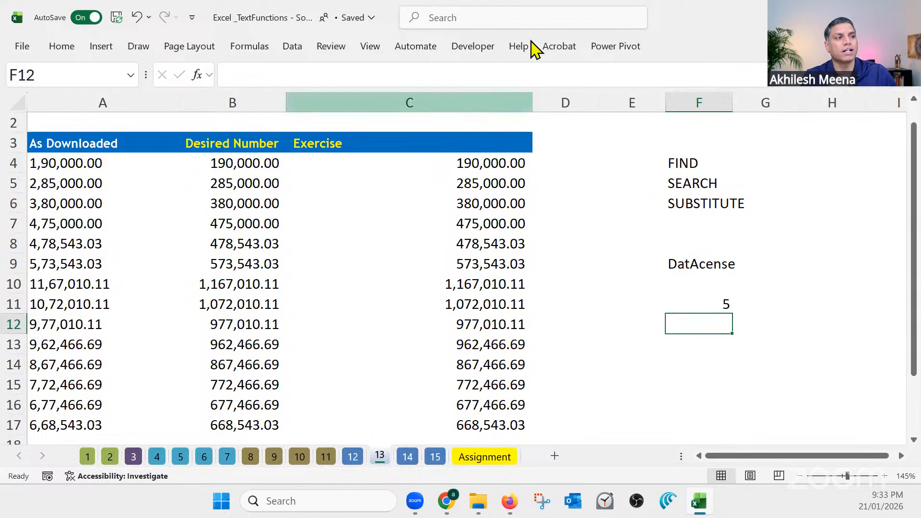
Review the listed FIND, SEARCH and SUBSTITUTE function names alongside the Desired Number column and the sample text in F9
click(695, 187)
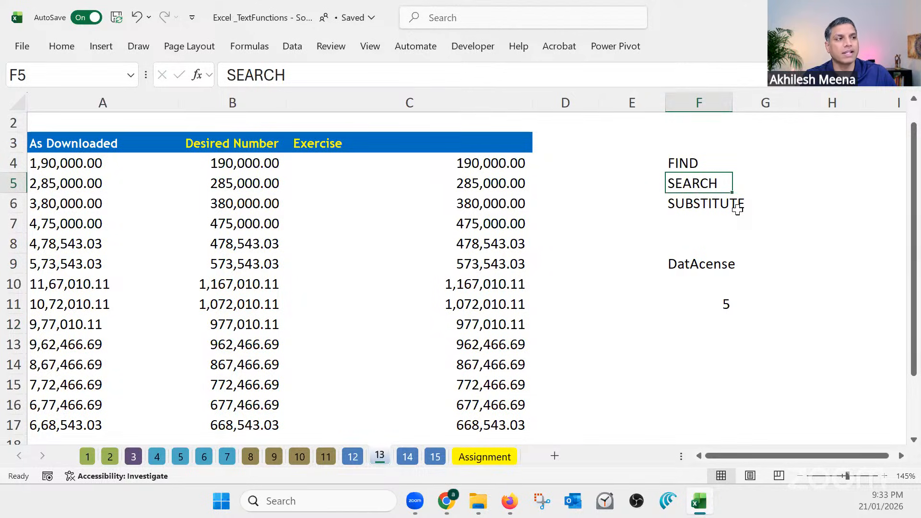
click(695, 163)
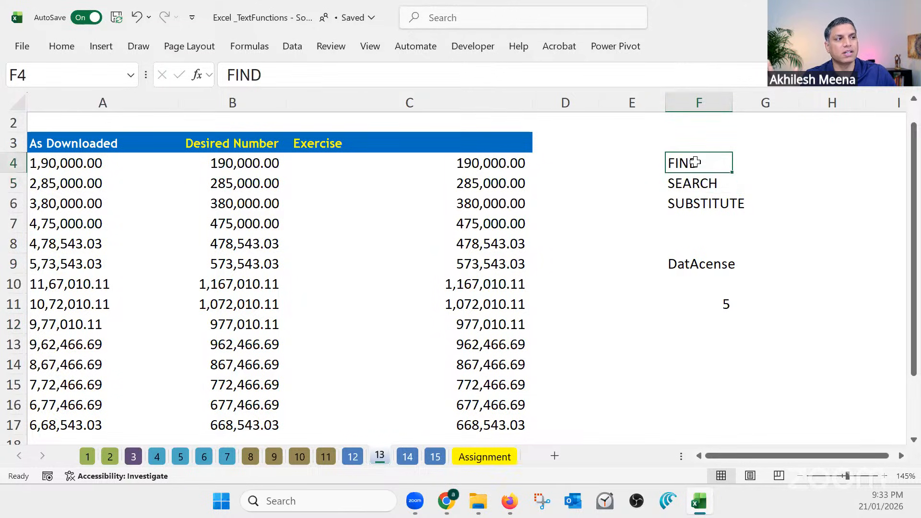
click(702, 205)
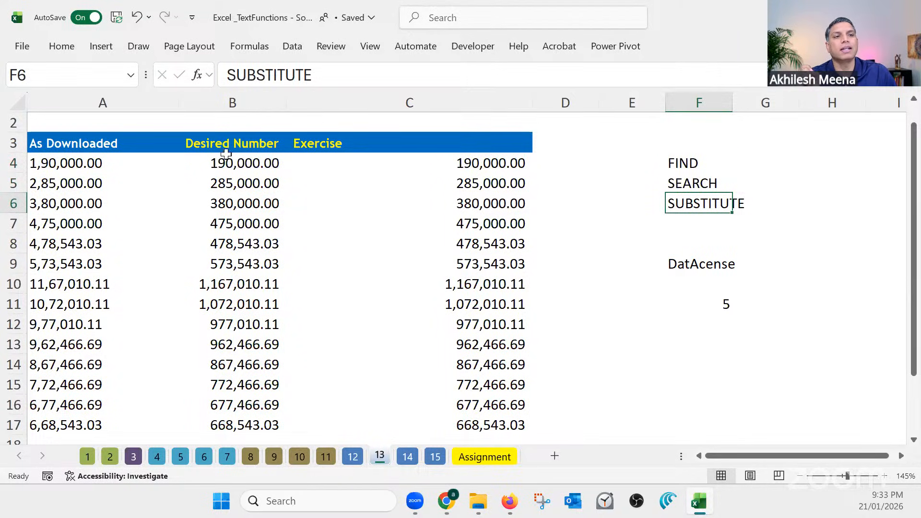
click(208, 144)
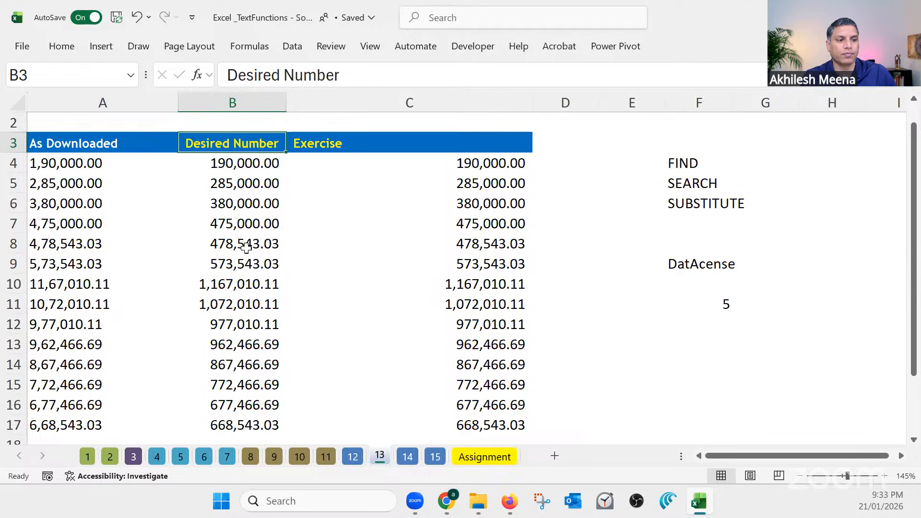
click(673, 164)
click(699, 264)
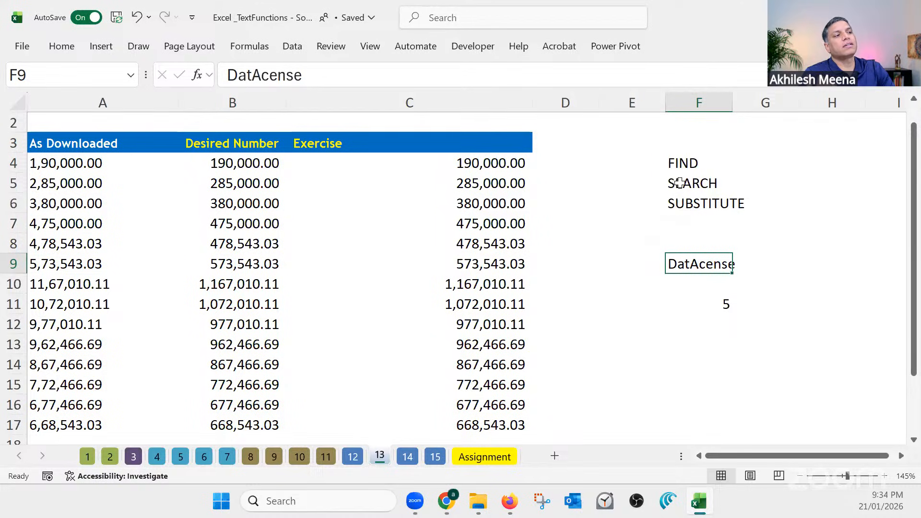
click(688, 164)
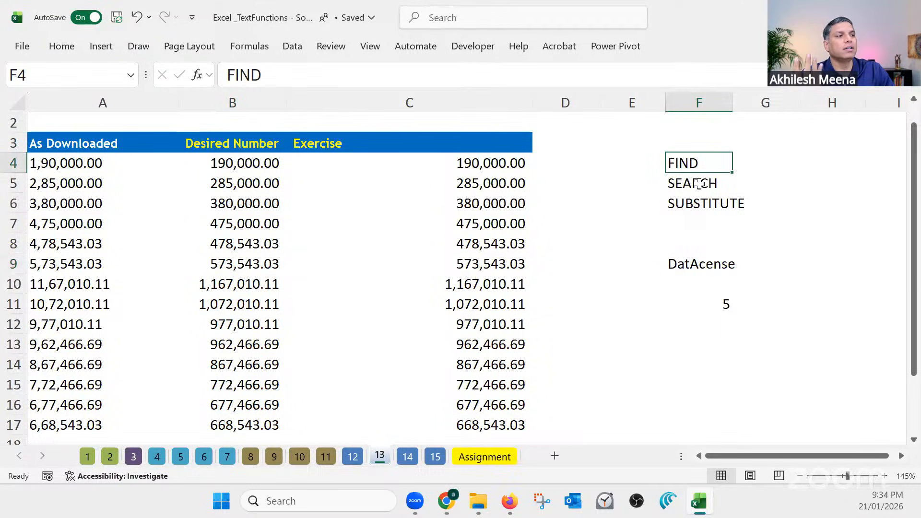
click(700, 185)
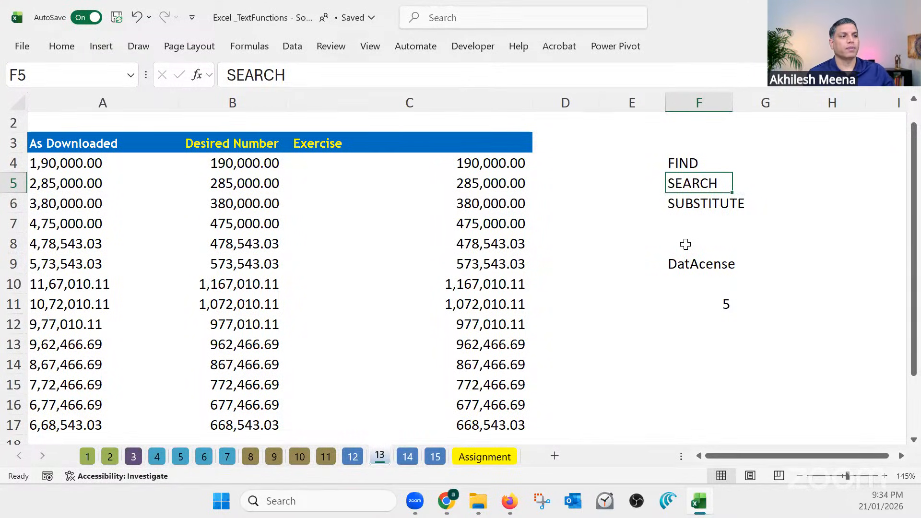
Open sheet 14 and examine the employee list, the four skill columns and the first Expected Skills entry
click(406, 458)
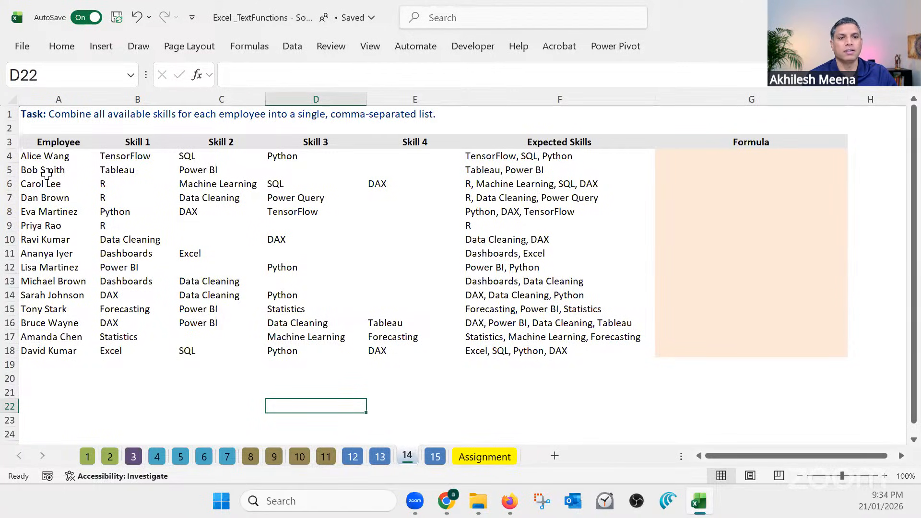
drag(47, 157, 48, 197)
drag(59, 261, 63, 349)
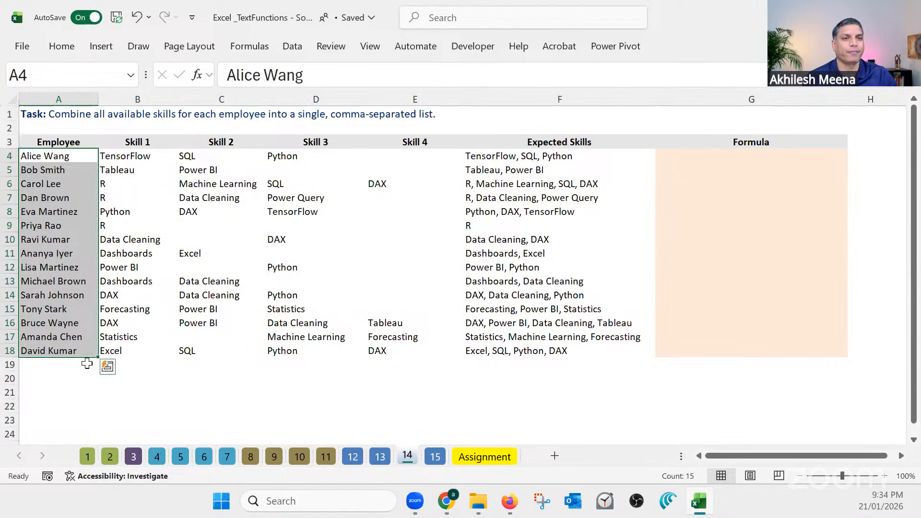
click(142, 139)
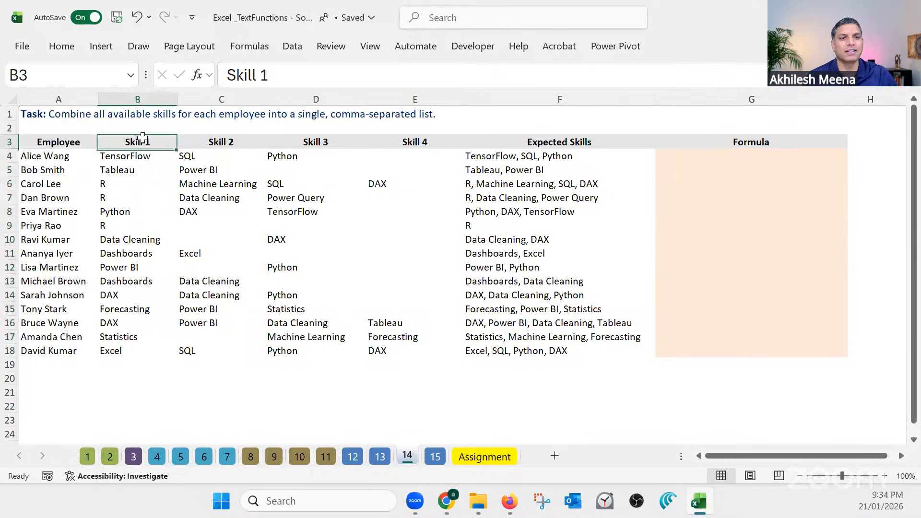
click(224, 140)
click(330, 144)
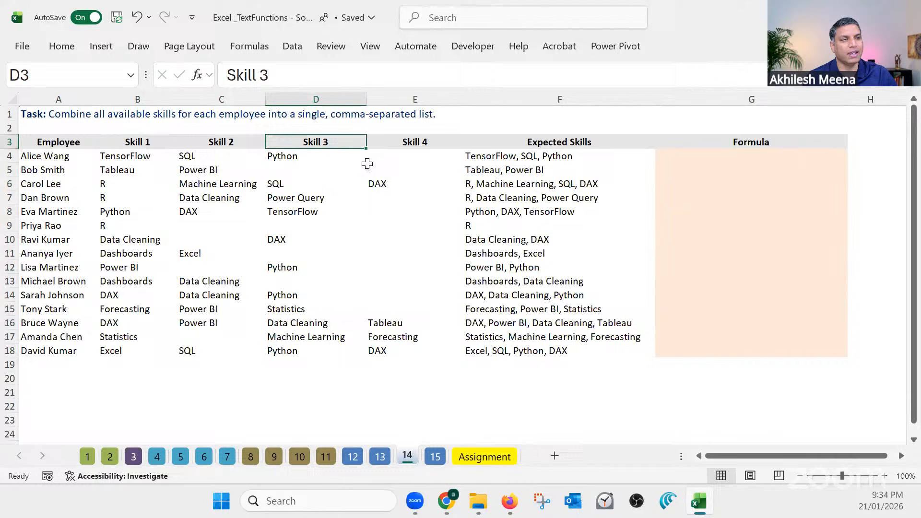
click(432, 139)
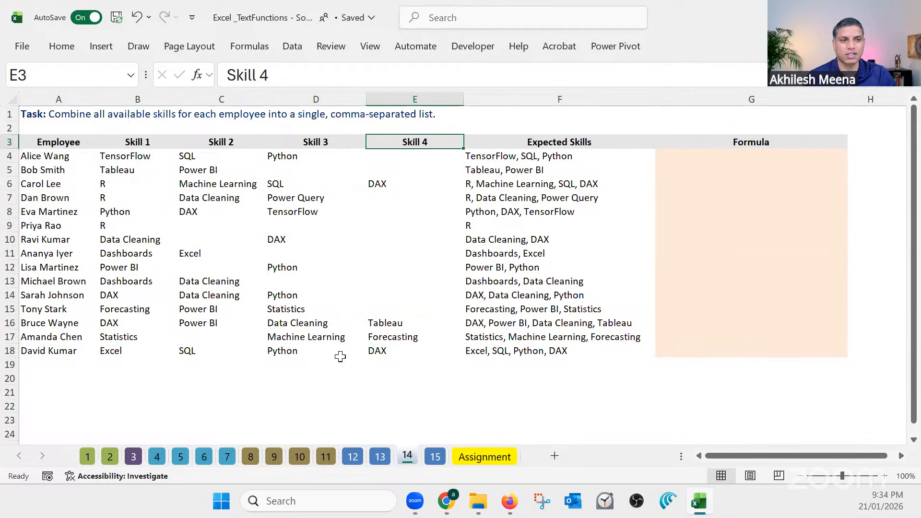
click(558, 155)
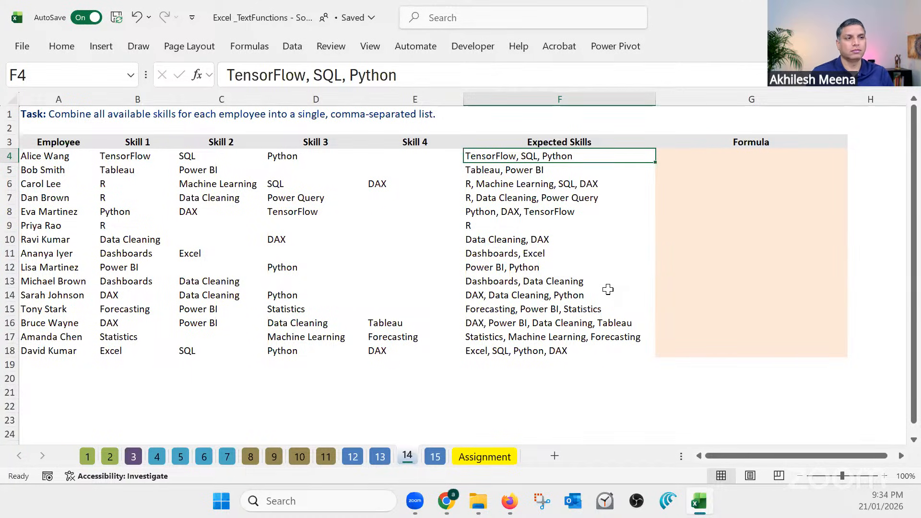
Inspect the skills range B4:E18, the blank skill cells in row 9 and the first Formula cell G4
click(733, 156)
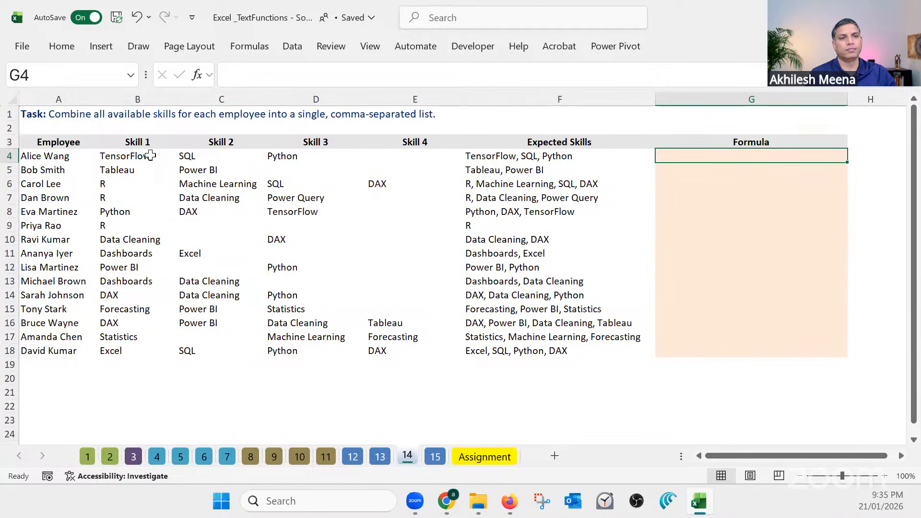
drag(148, 154, 396, 350)
click(195, 226)
click(347, 228)
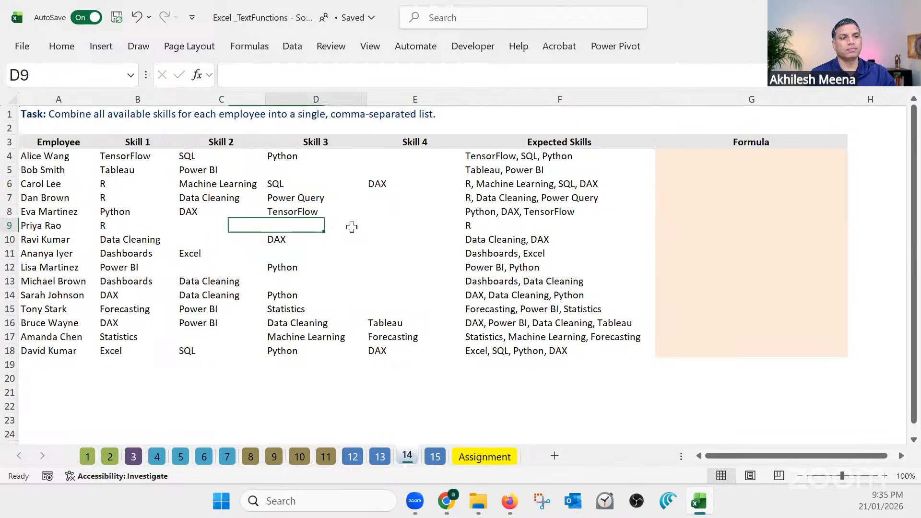
click(415, 229)
click(755, 155)
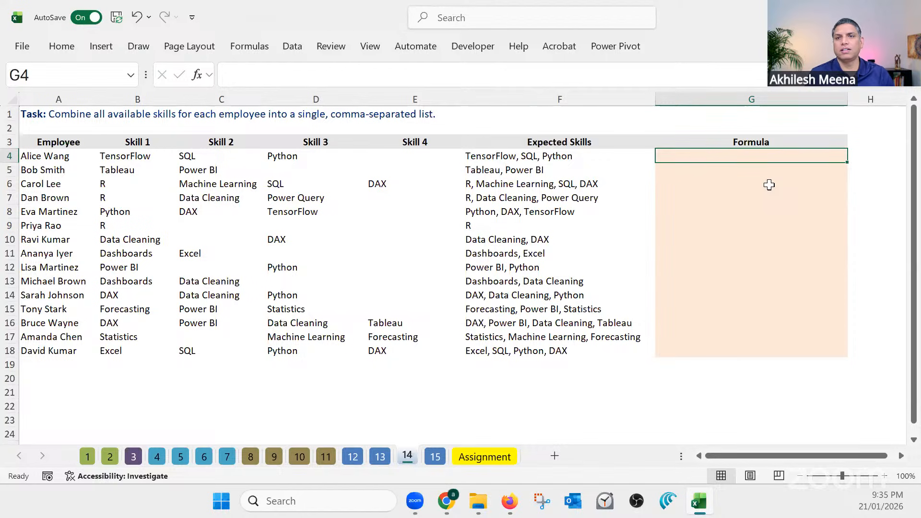
Return to sheet 12 and examine the five-digit suffix of the expected invoice number in D4
click(352, 456)
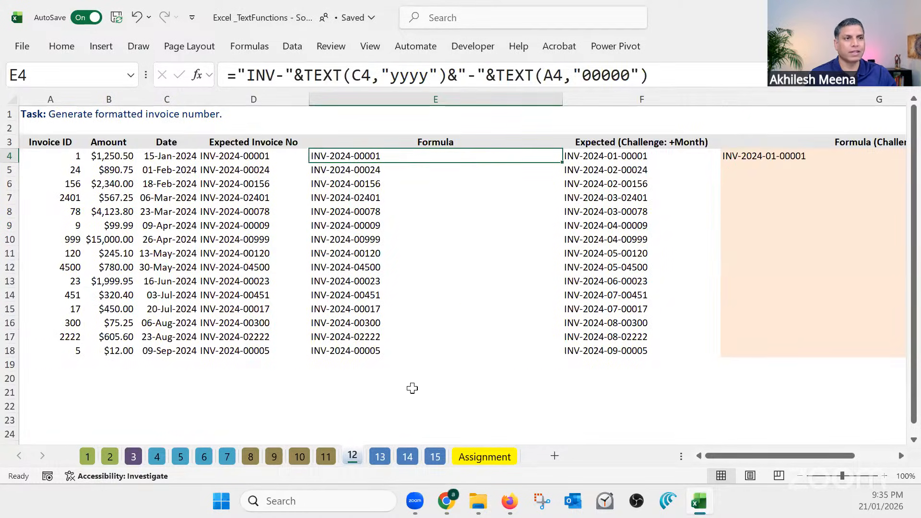
click(251, 409)
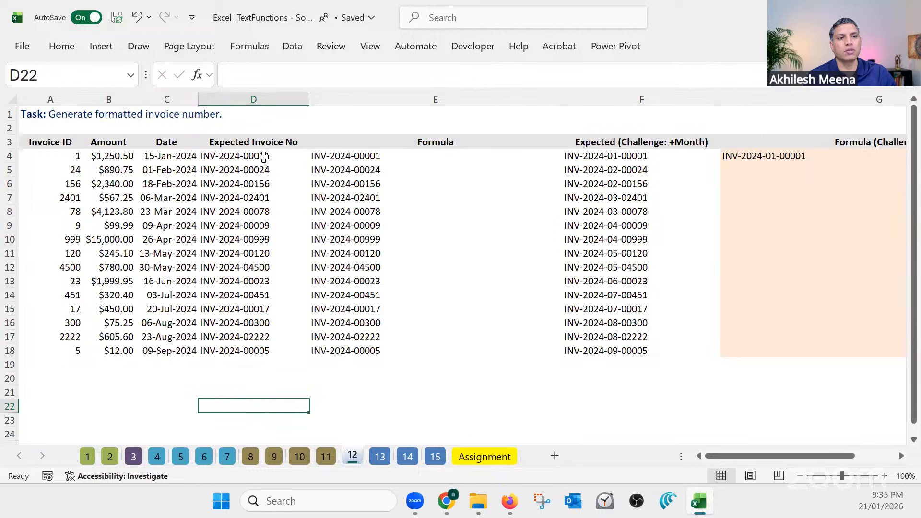
click(263, 156)
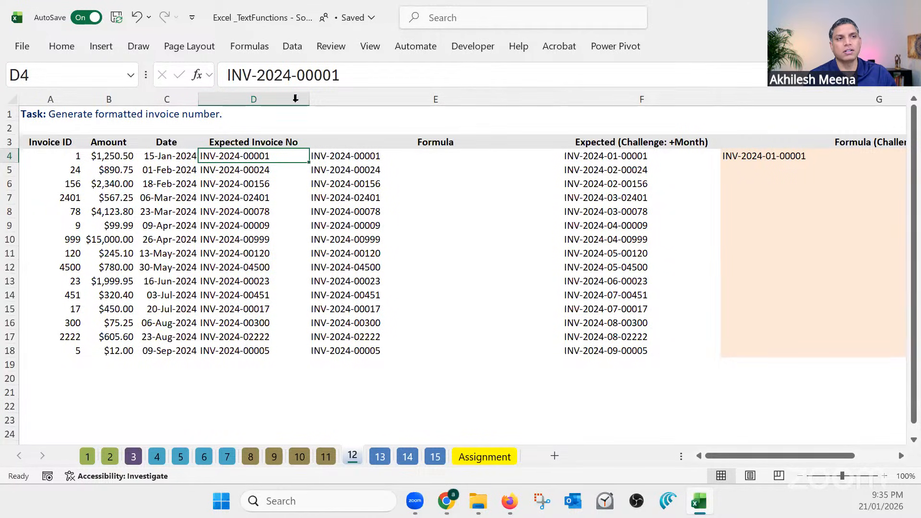
drag(342, 75, 297, 75)
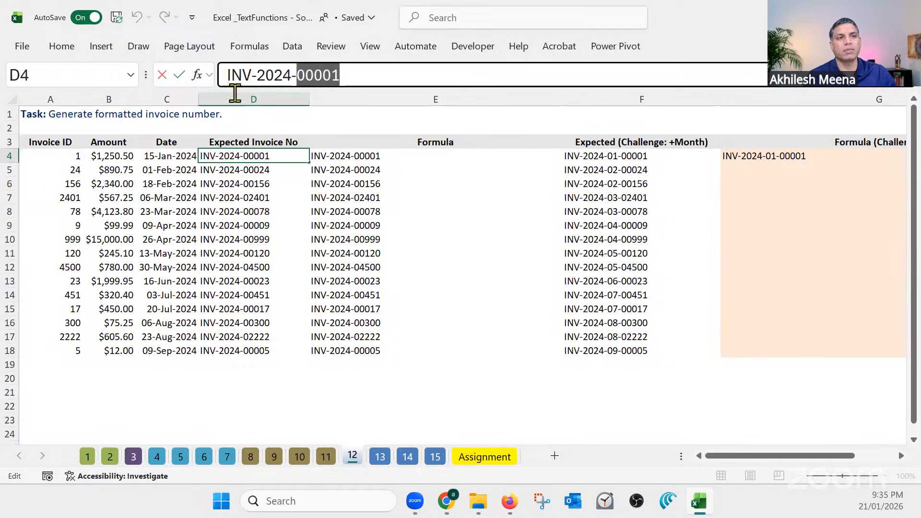
key(Escape)
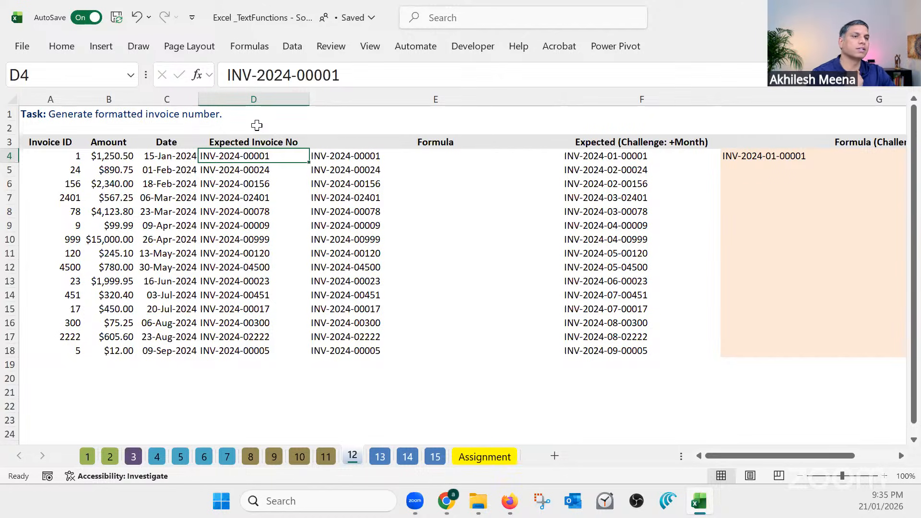
Return to sheet 14 and select the first Formula cell G4 for the first employee in the list
click(407, 457)
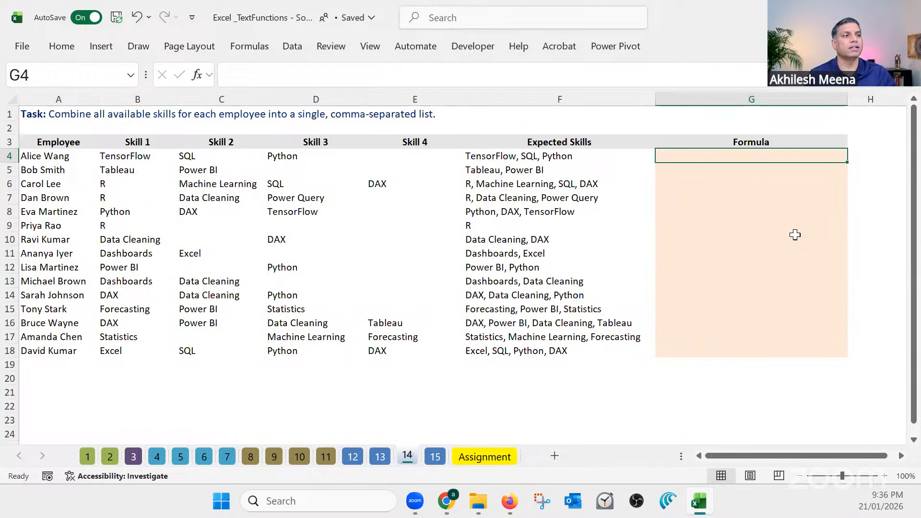
click(56, 157)
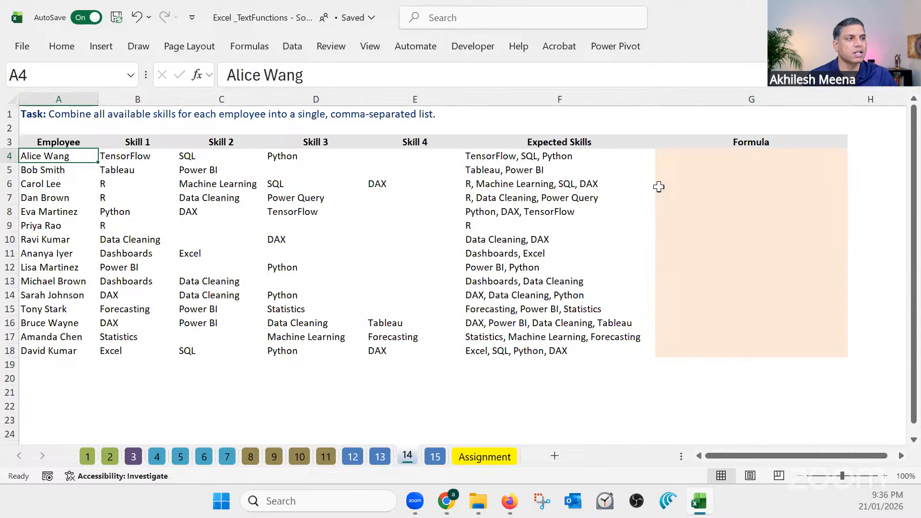
click(700, 153)
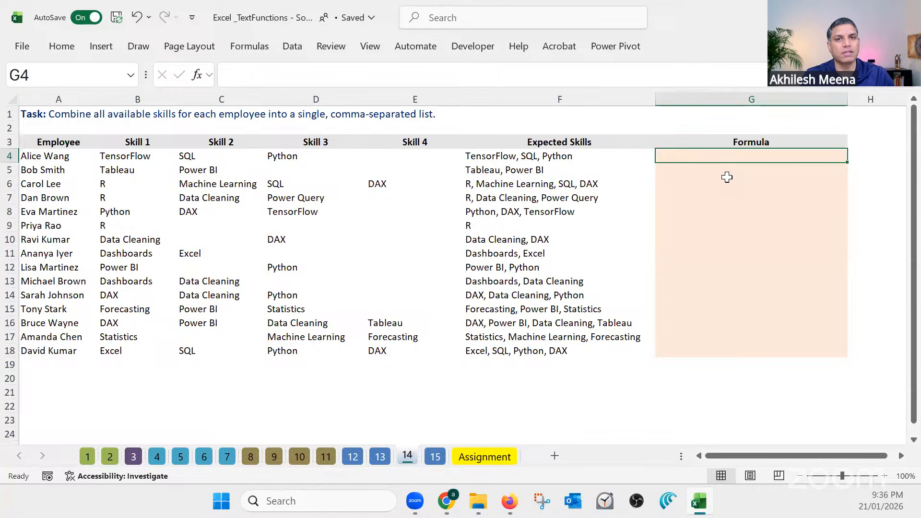
text(=conca)
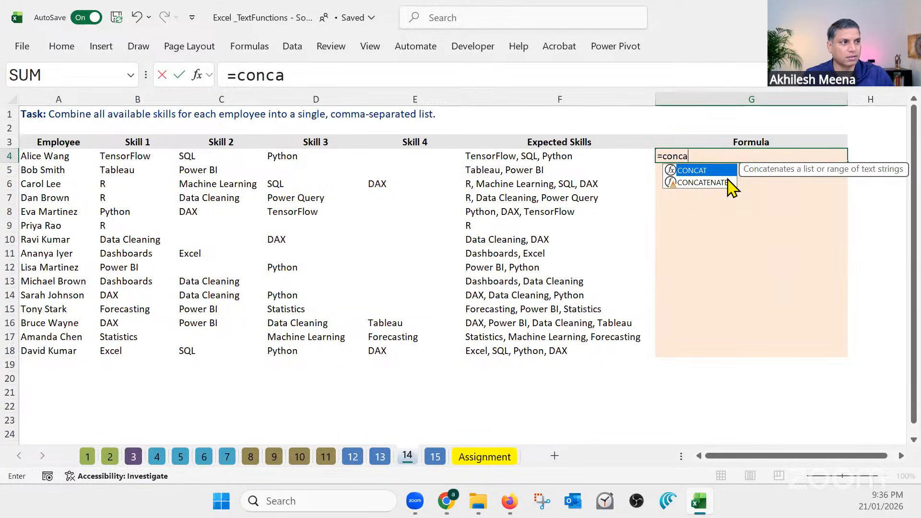
double_click(722, 182)
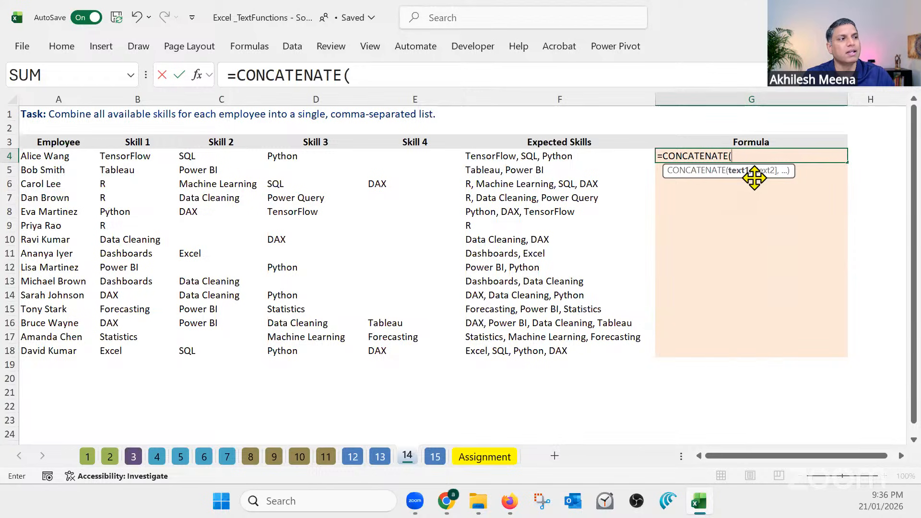
click(149, 157)
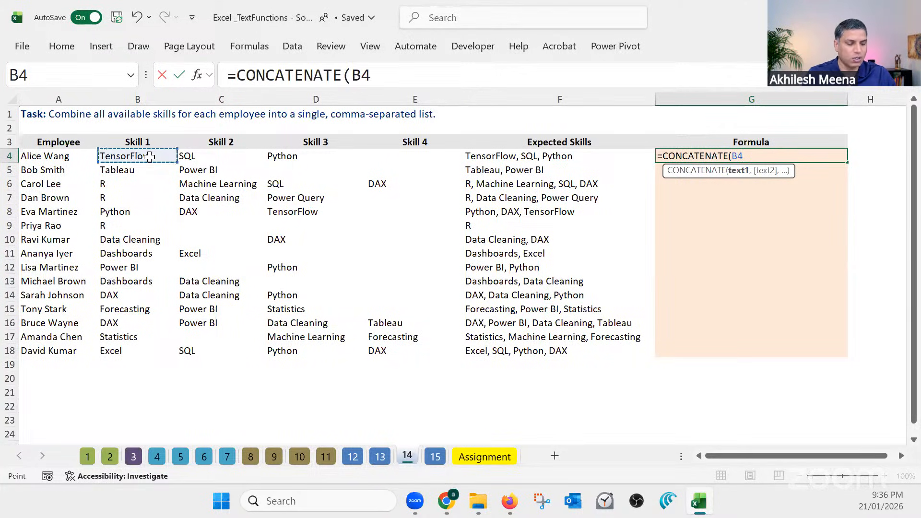
text(,)
click(182, 158)
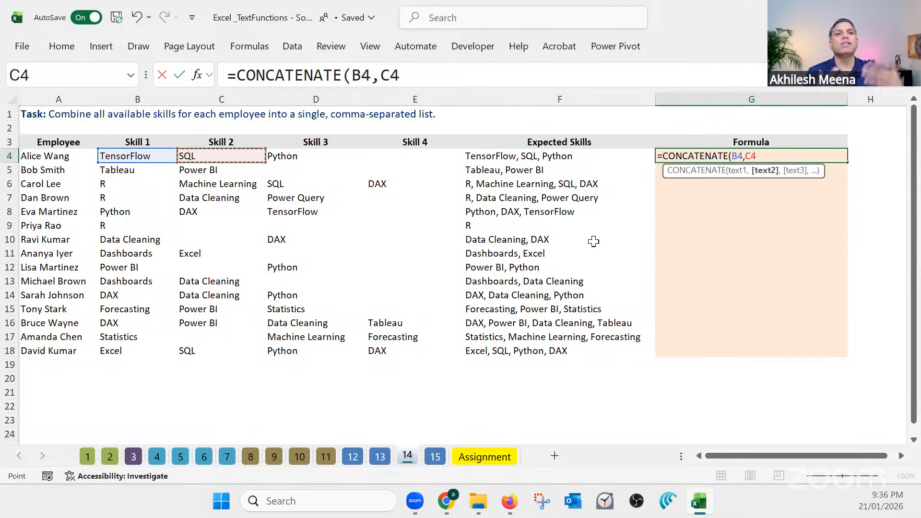
click(376, 78)
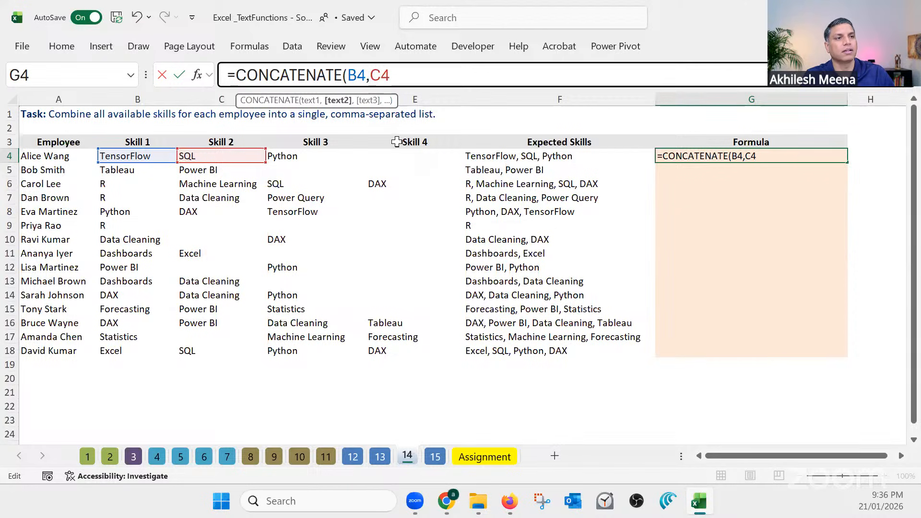
text(", )
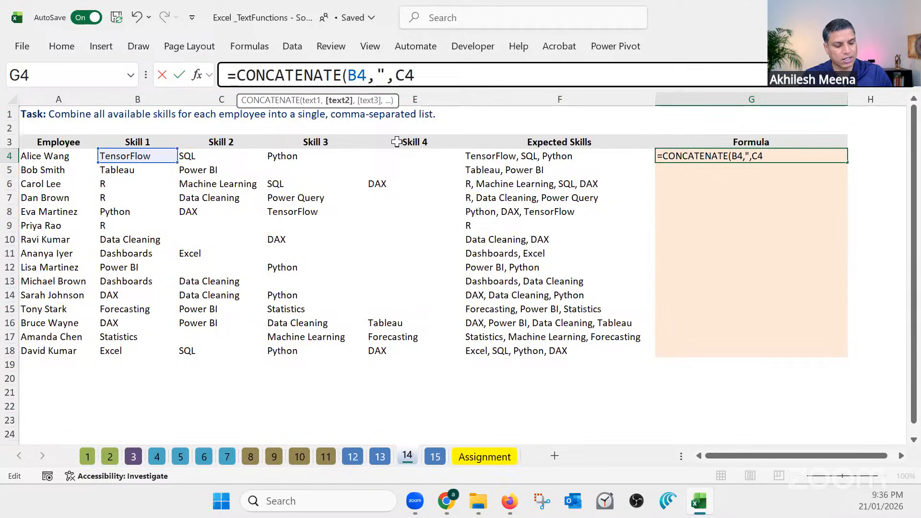
text(",)
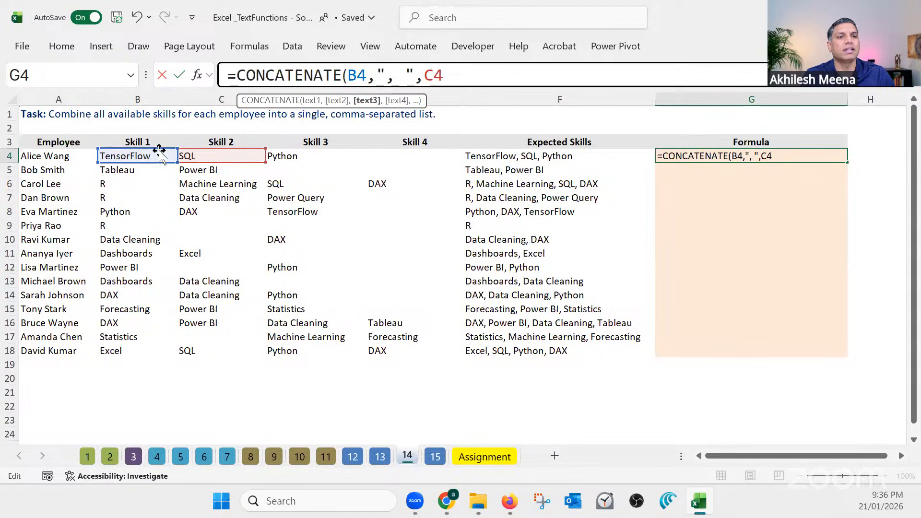
drag(377, 75, 414, 75)
click(445, 75)
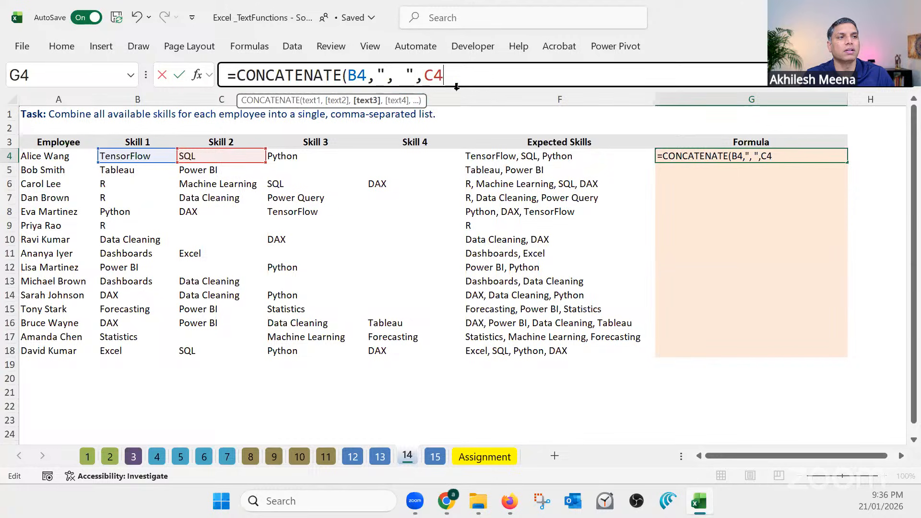
text(,)
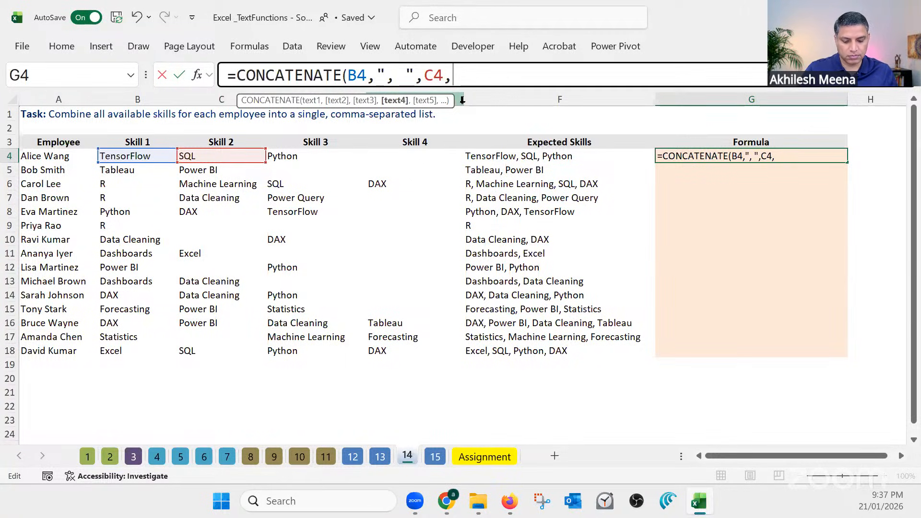
key(Escape)
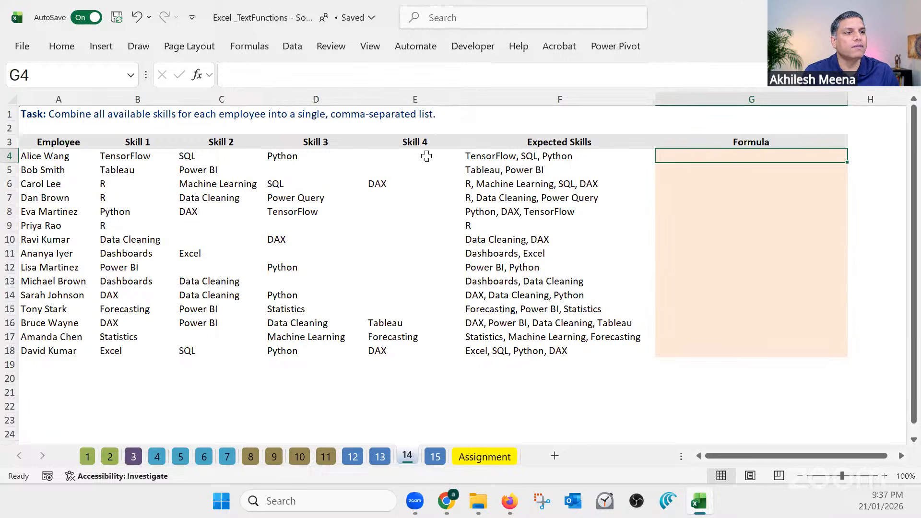
Inspect the skill cells in rows 4 and 6, the blank Skill 2 cell C10 and the Skill 1 entry beside it
click(156, 157)
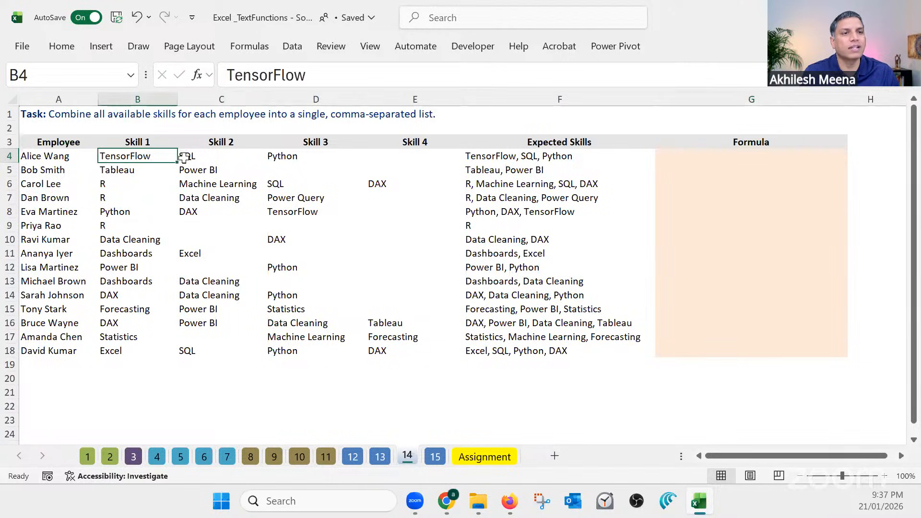
click(188, 156)
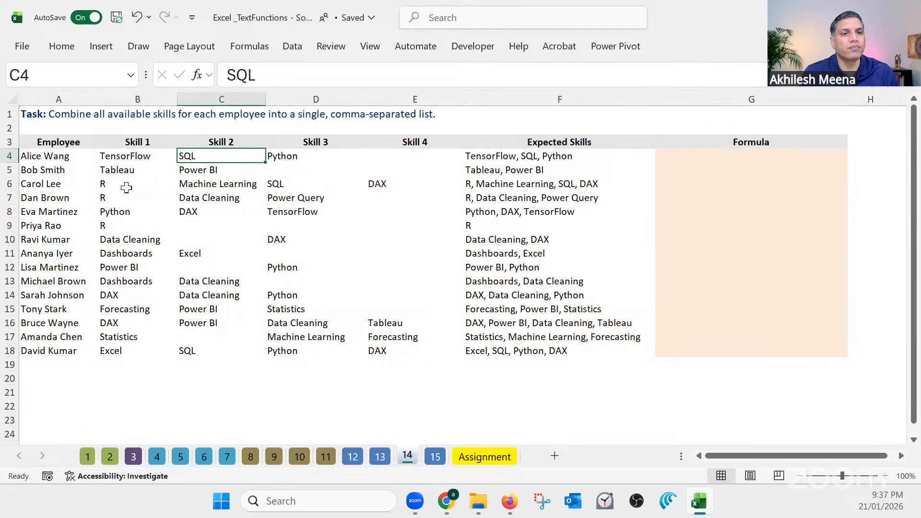
drag(126, 187, 378, 183)
click(206, 240)
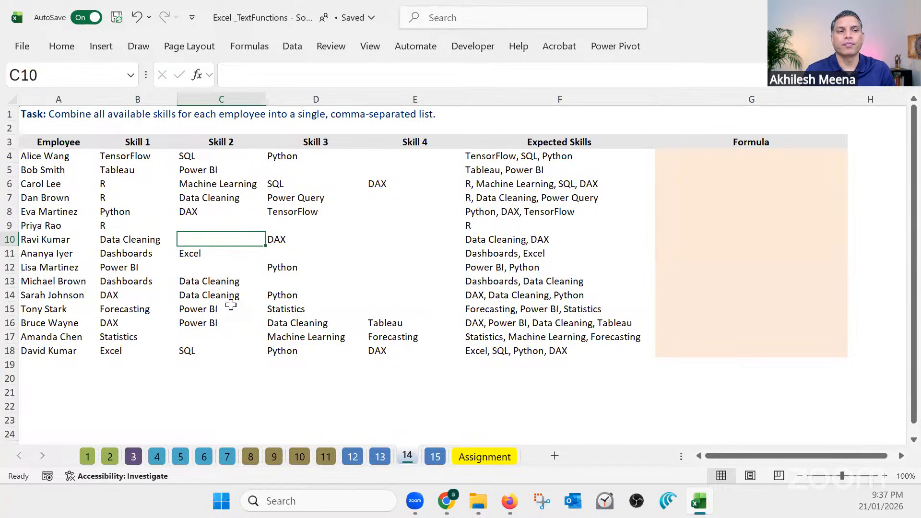
click(148, 239)
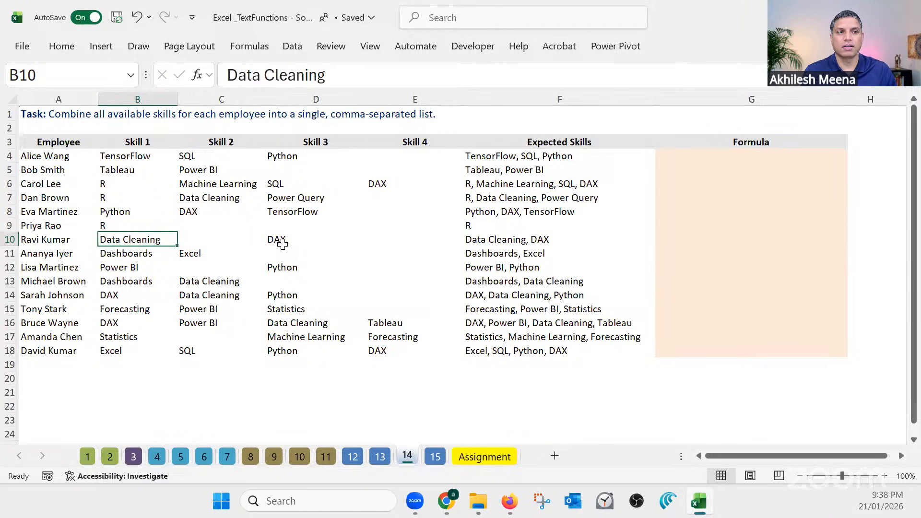
Start a TEXTJOIN formula in G4 with "|" as the delimiter and TRUE to ignore empty cells
click(704, 158)
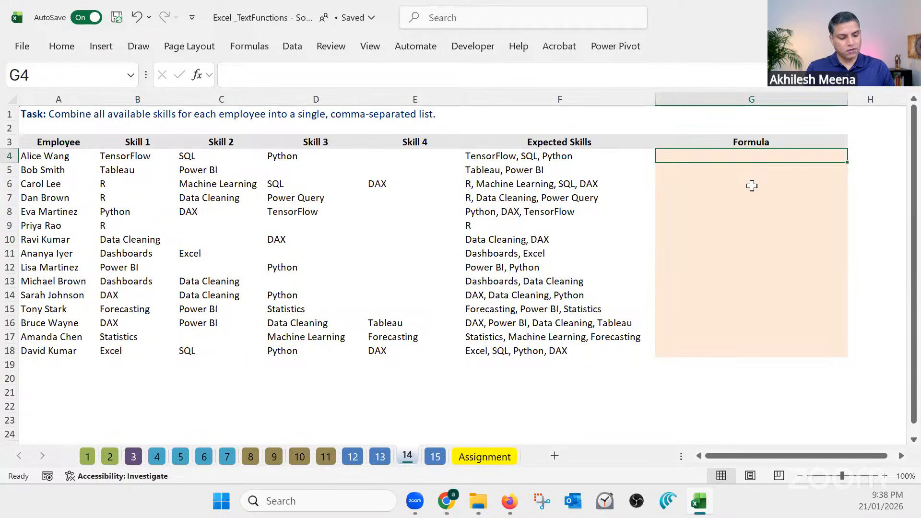
text(=te)
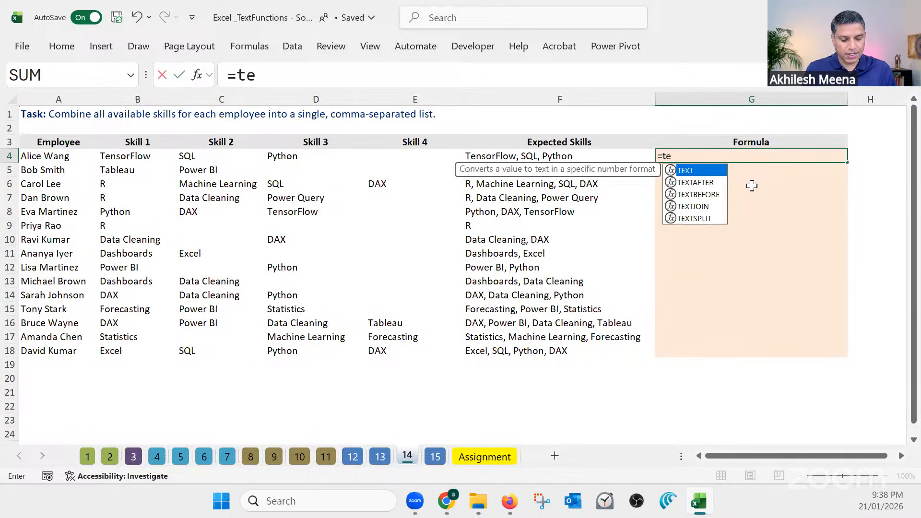
text(xtjoin)
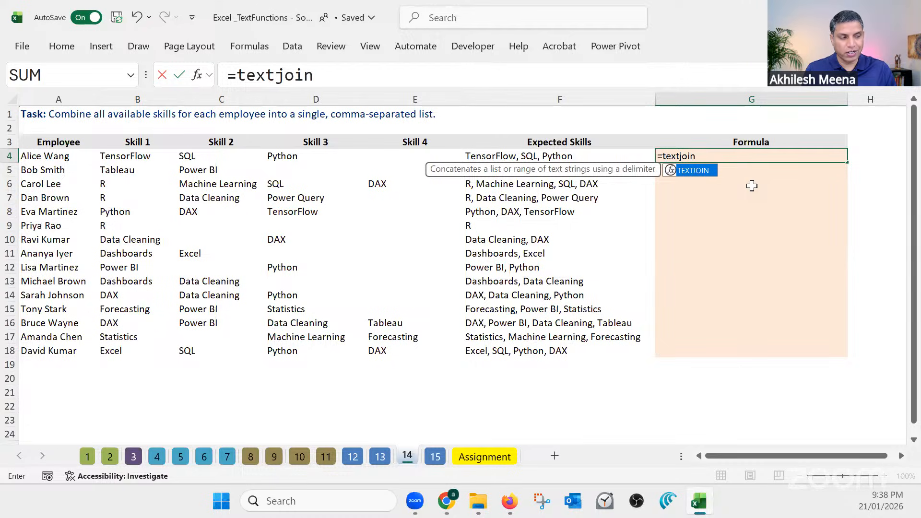
key(Tab)
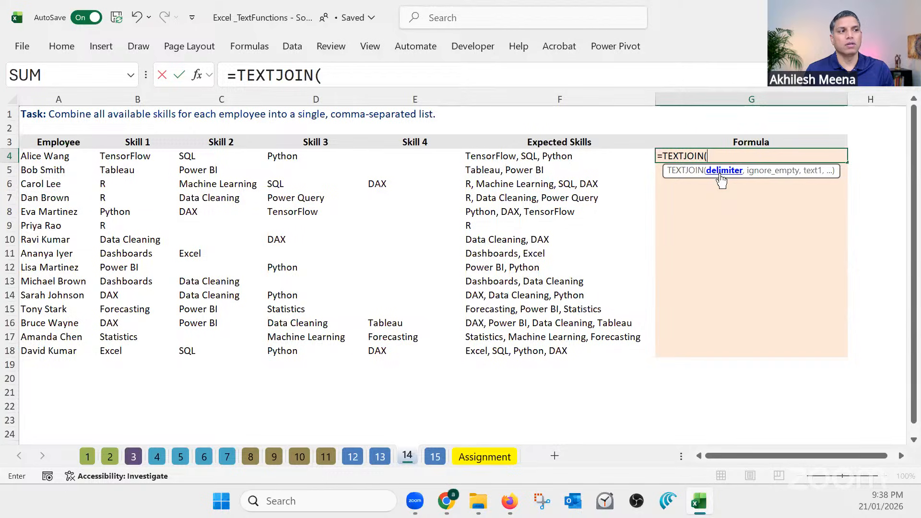
text("")
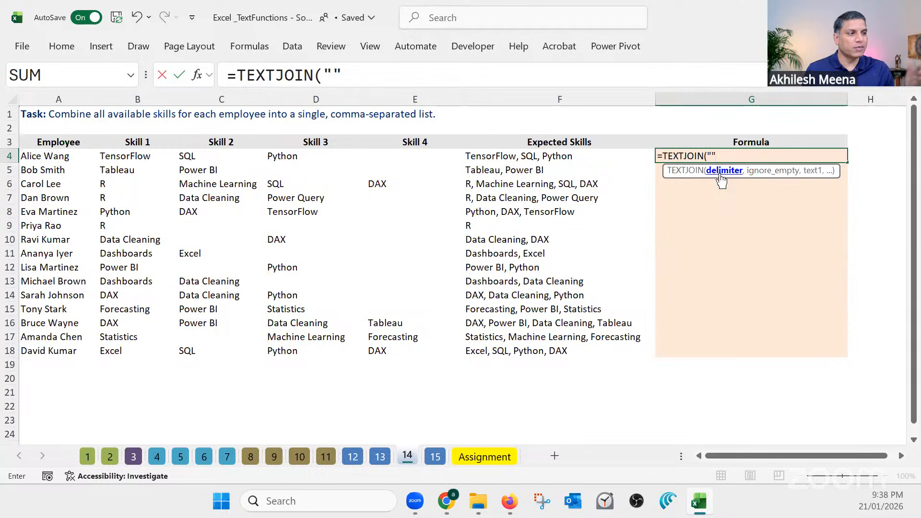
key(BackSpace)
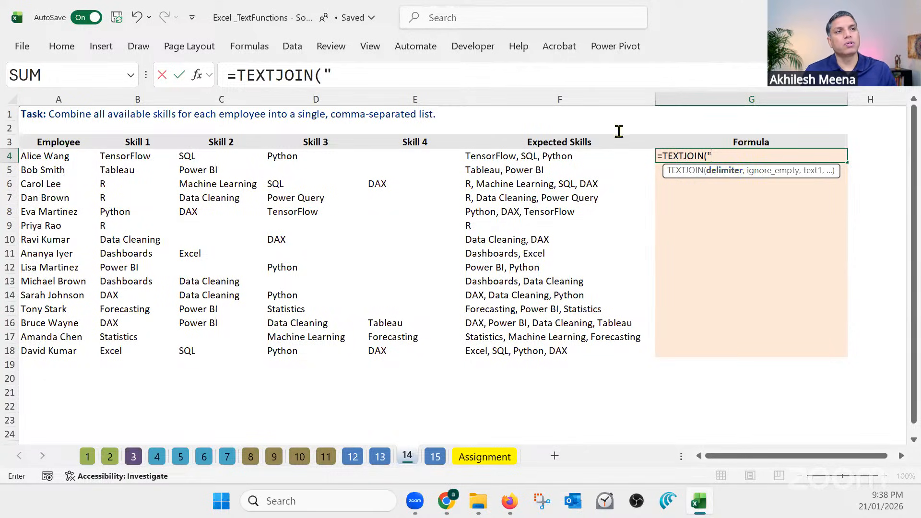
click(336, 74)
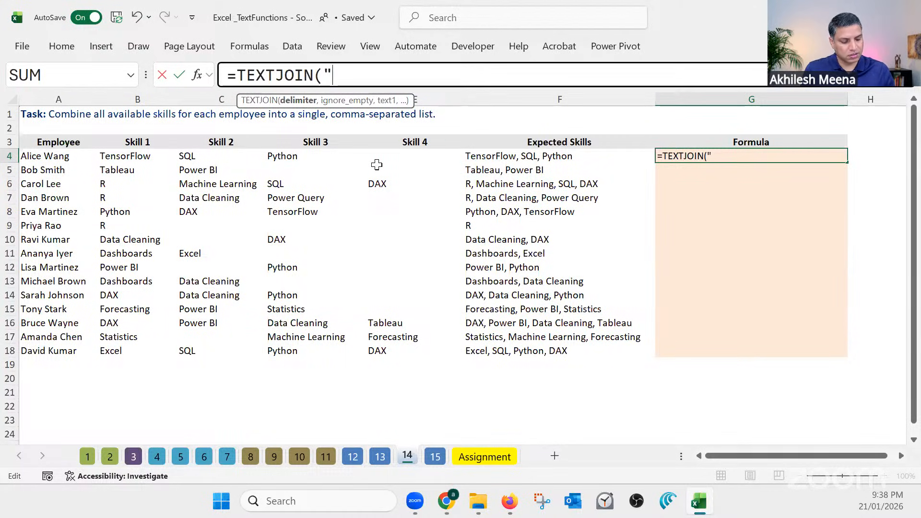
text(|)
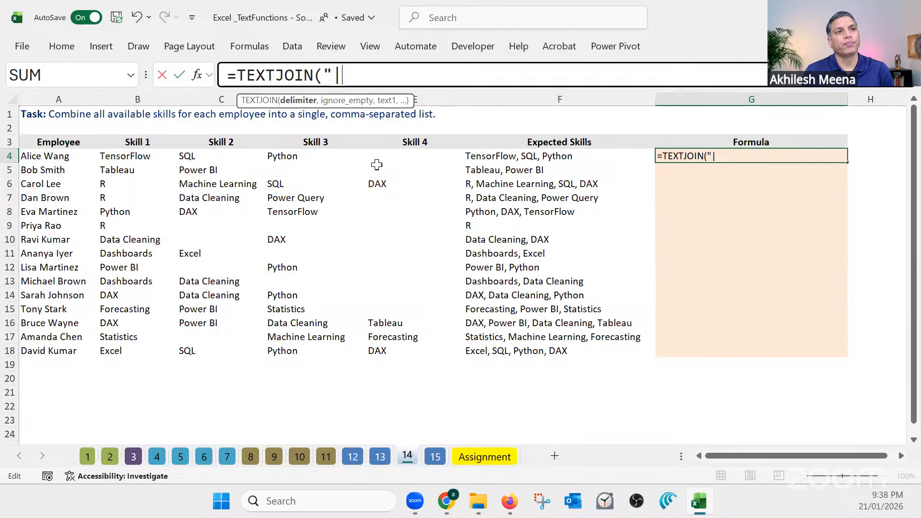
text(")
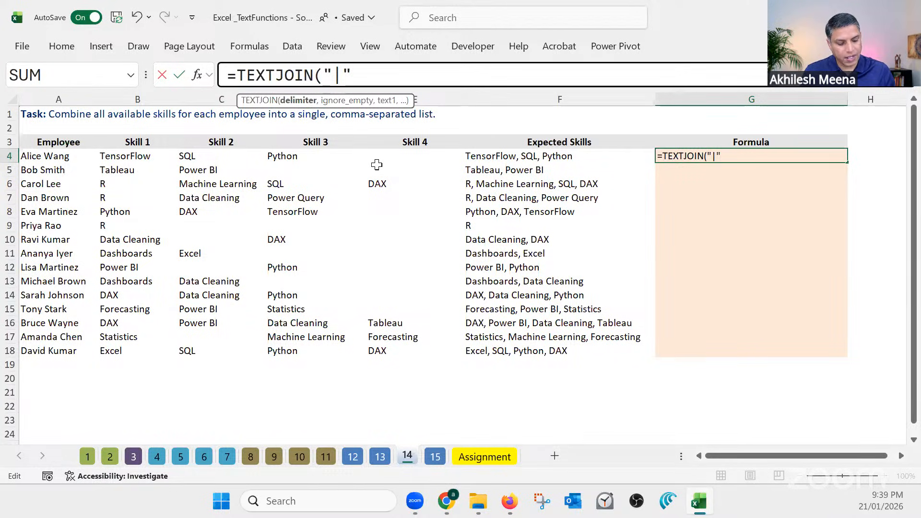
text(,)
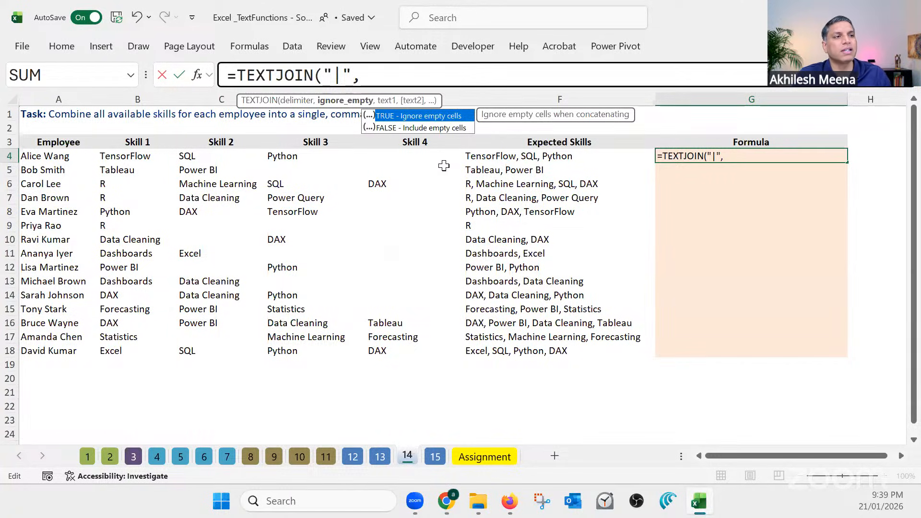
double_click(420, 118)
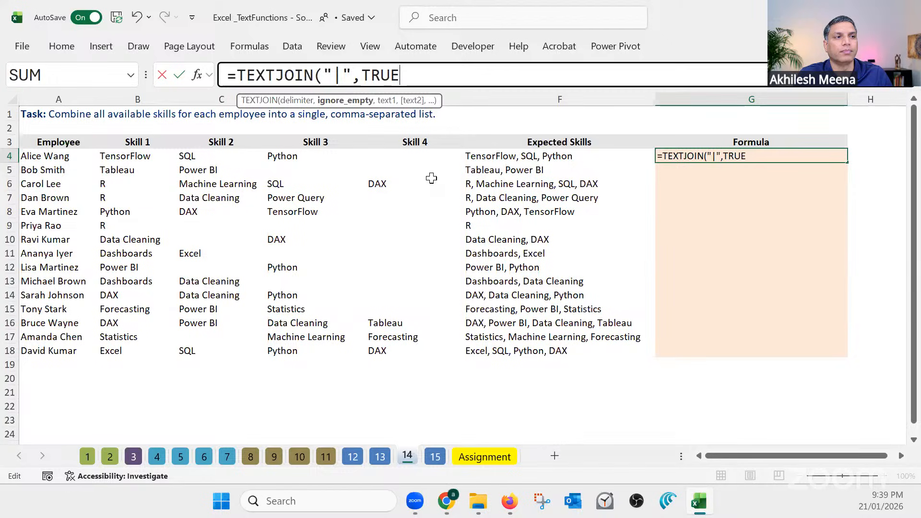
text(,)
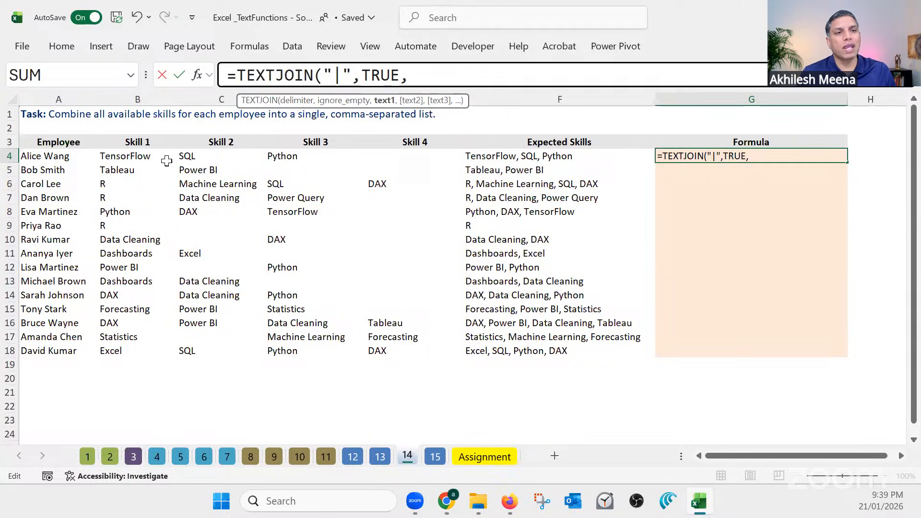
Add B4, C4, D4 and E4 as separate text arguments of the TEXTJOIN formula in G4
click(149, 158)
text(,)
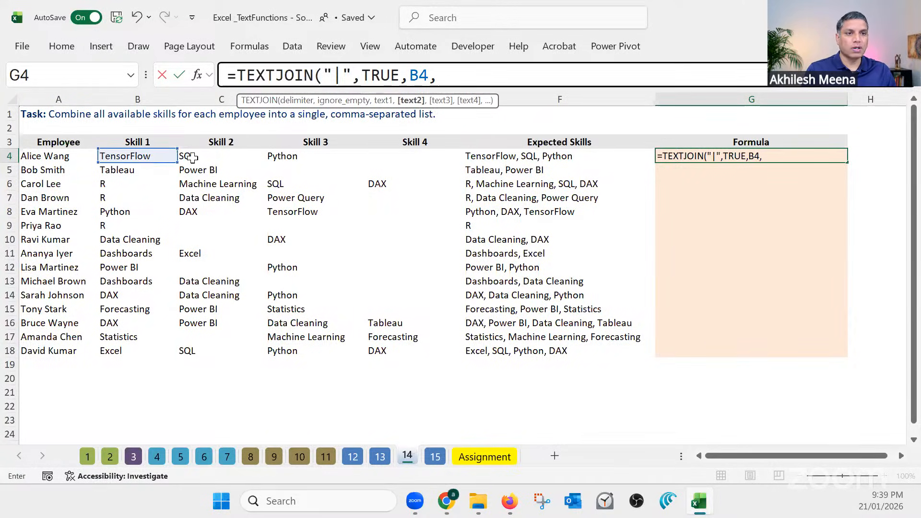
click(192, 158)
text(,)
click(288, 158)
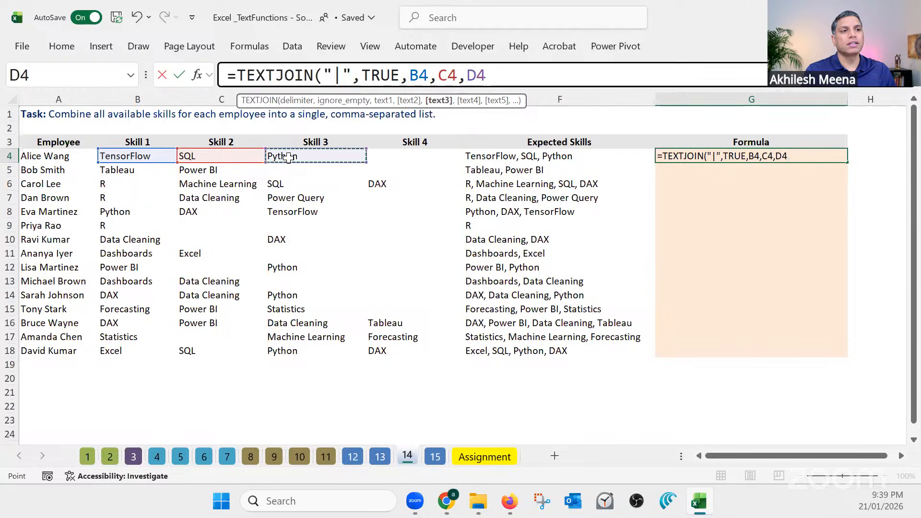
text(,)
click(389, 156)
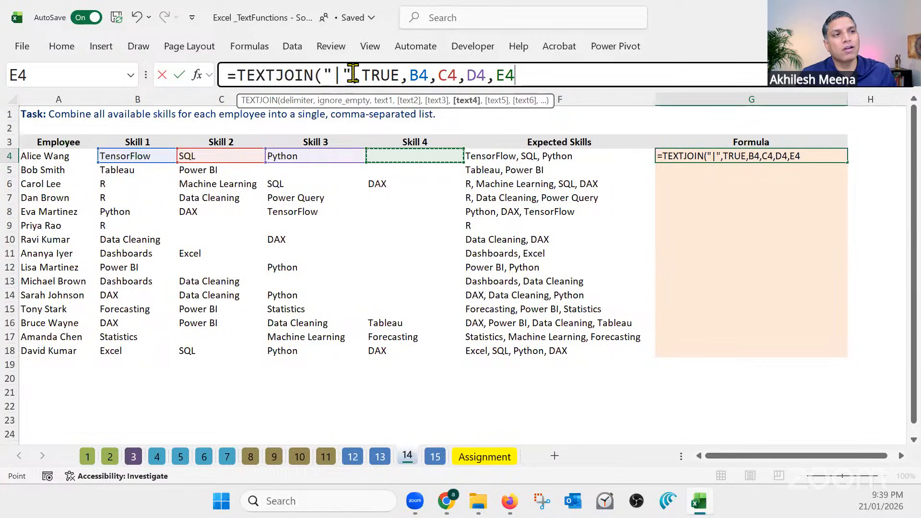
Review the delimiter argument and remove the four individual cell references from the TEXTJOIN formula in G4
drag(348, 76, 326, 74)
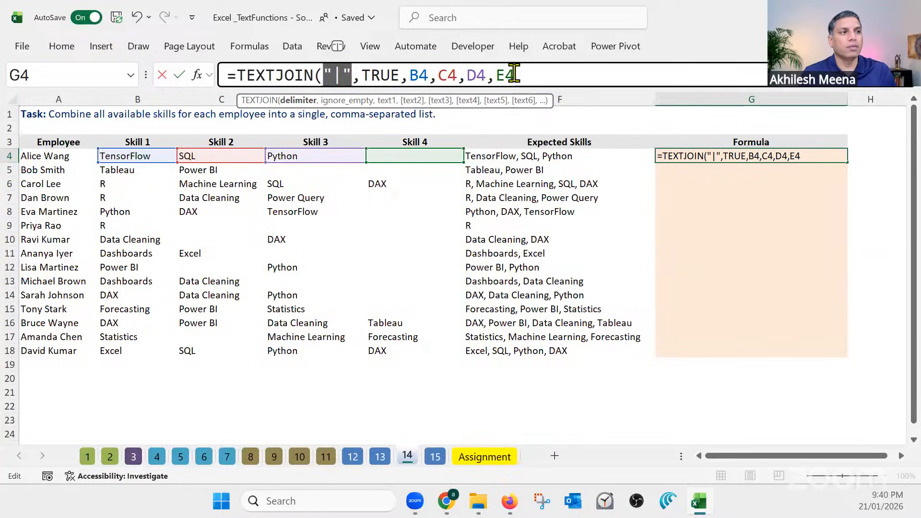
click(495, 76)
drag(515, 76, 408, 76)
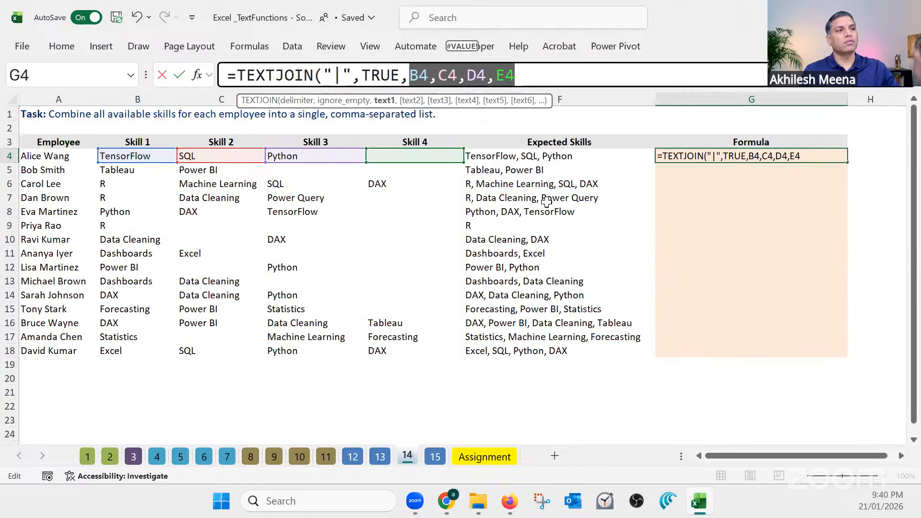
key(BackSpace)
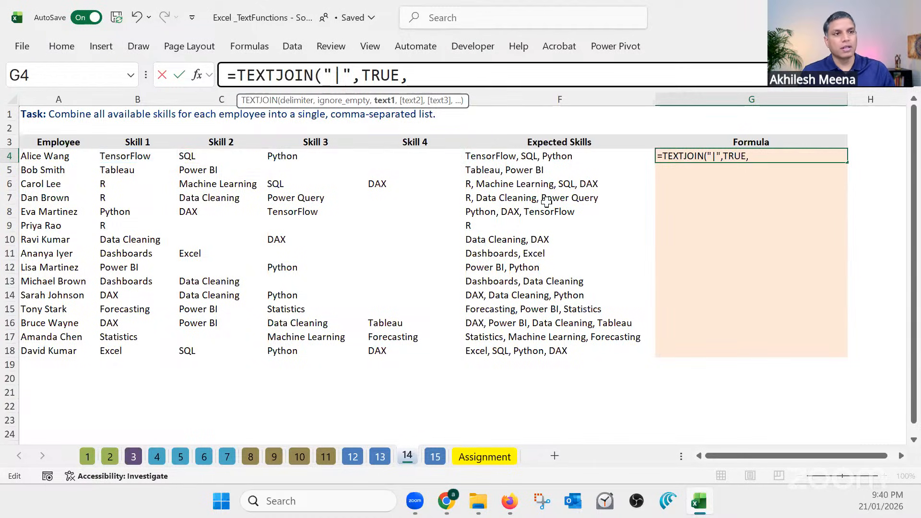
Complete the TEXTJOIN formula in G4 with the range B4:E4 and fill it down to G18
drag(138, 158, 389, 156)
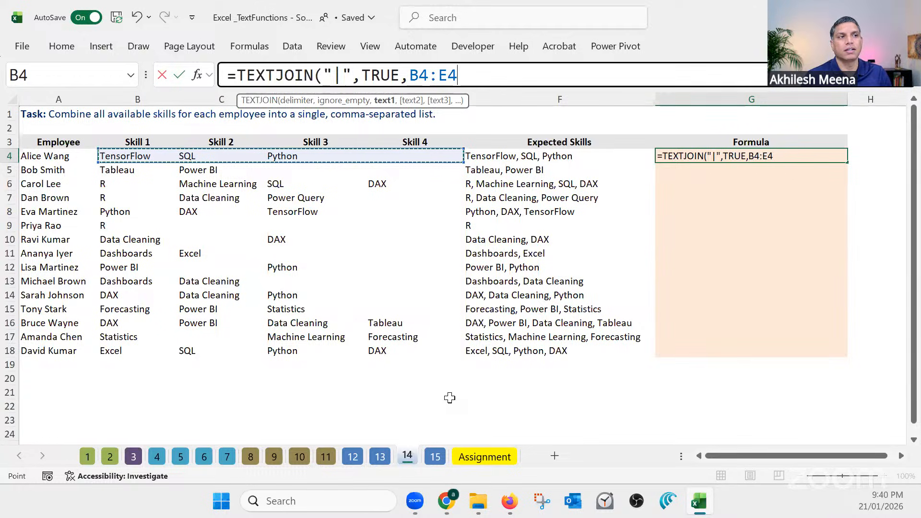
key(Return)
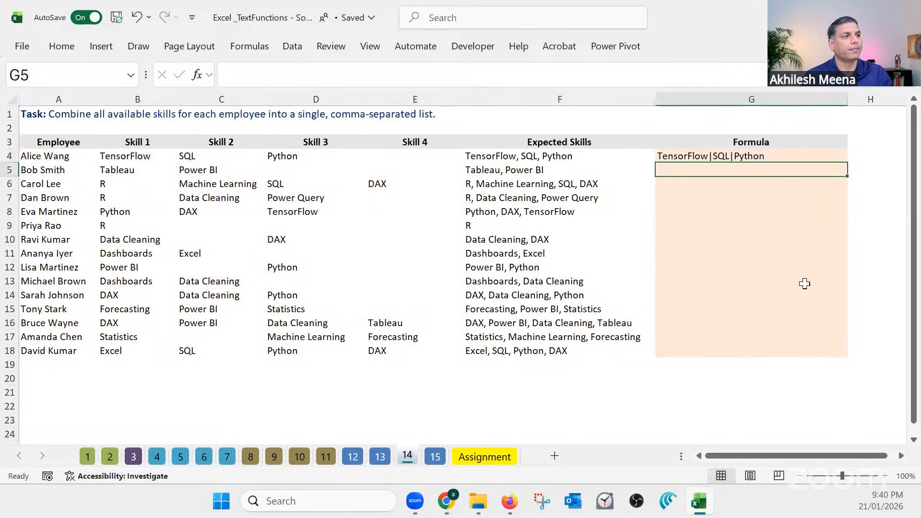
click(828, 159)
double_click(847, 162)
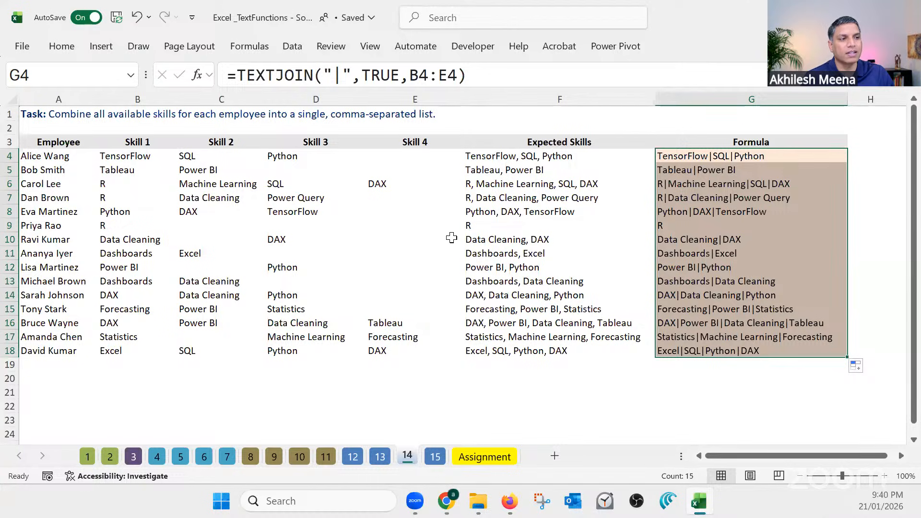
Compare row 9's expected skills, blank skill cells and TEXTJOIN formula, and review the formula in G4
click(476, 222)
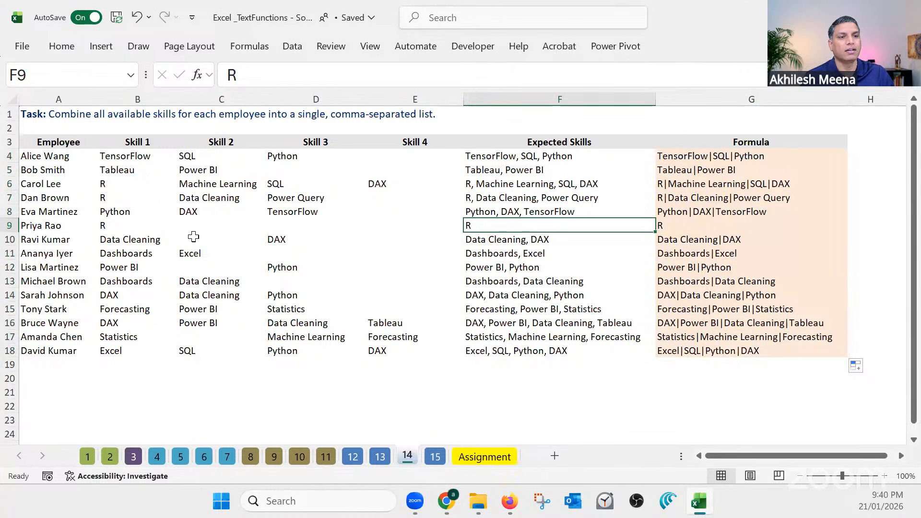
click(105, 227)
drag(205, 226, 397, 231)
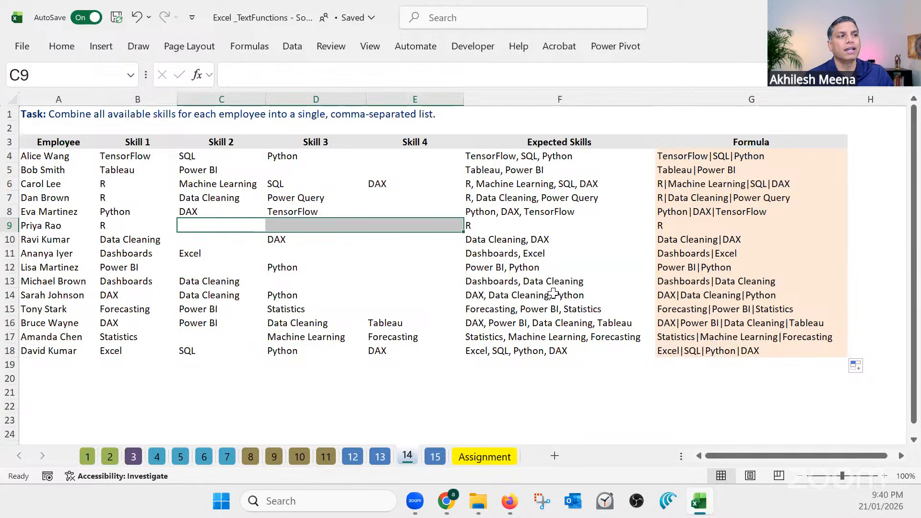
click(678, 224)
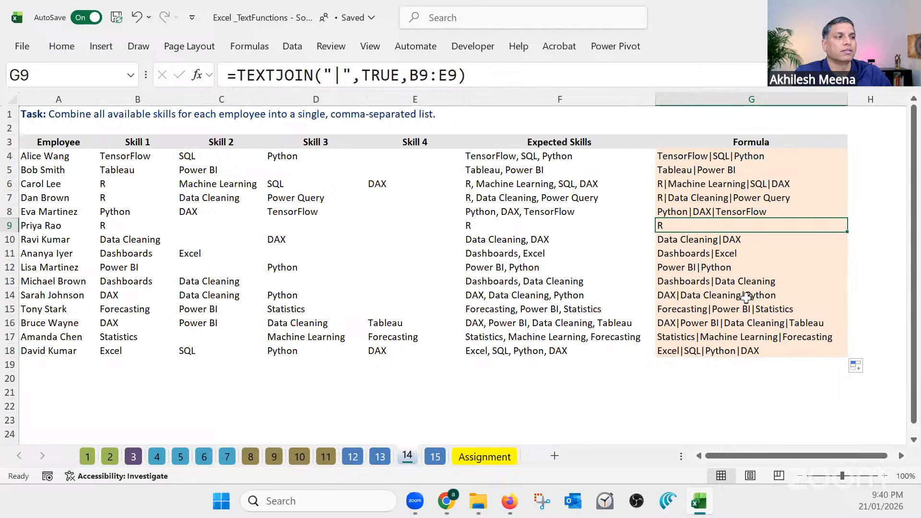
click(488, 406)
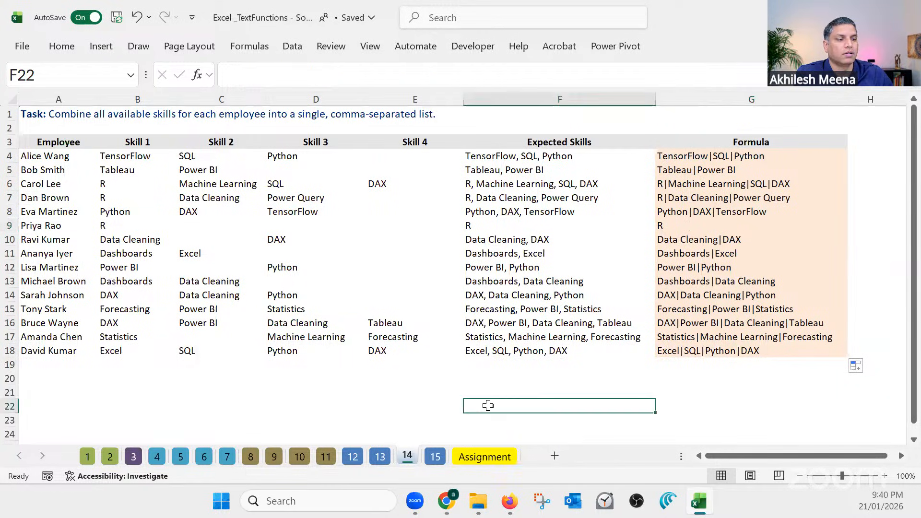
click(723, 158)
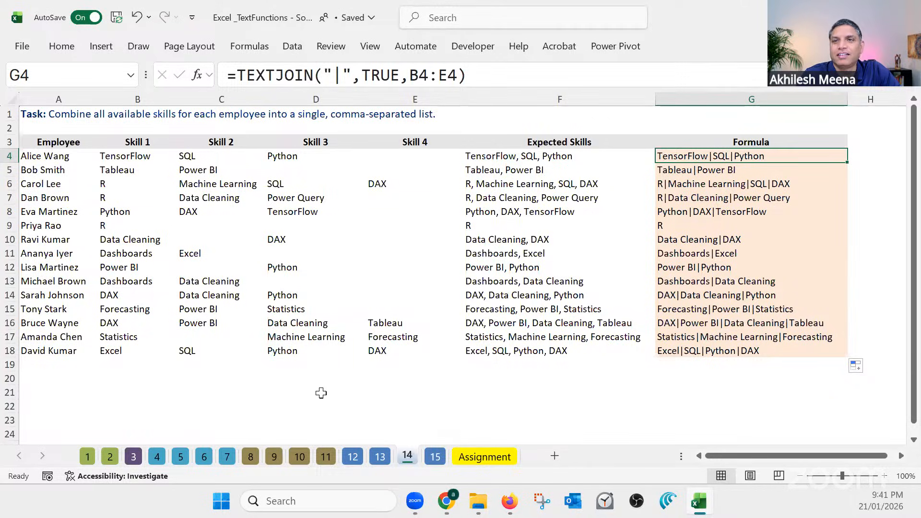
Open sheet 15 and examine the items in column A and the blank cells between them
click(435, 456)
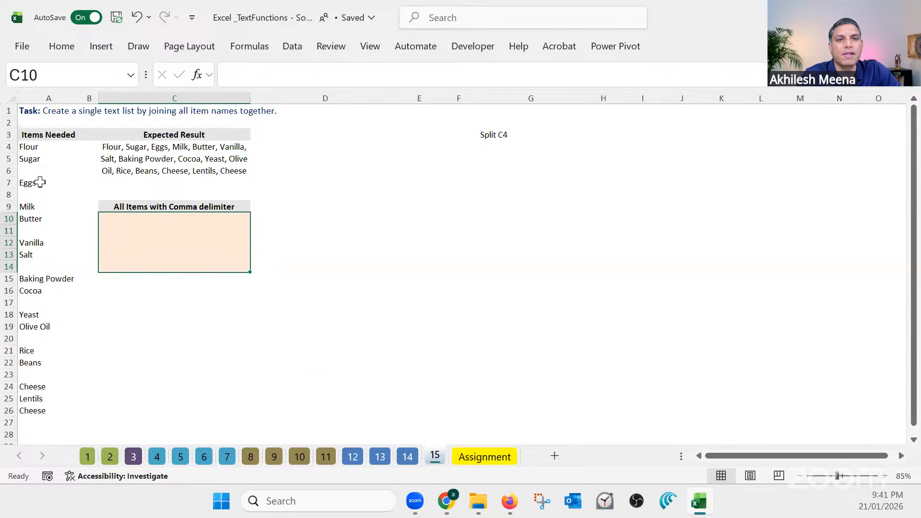
click(45, 151)
drag(45, 152, 40, 163)
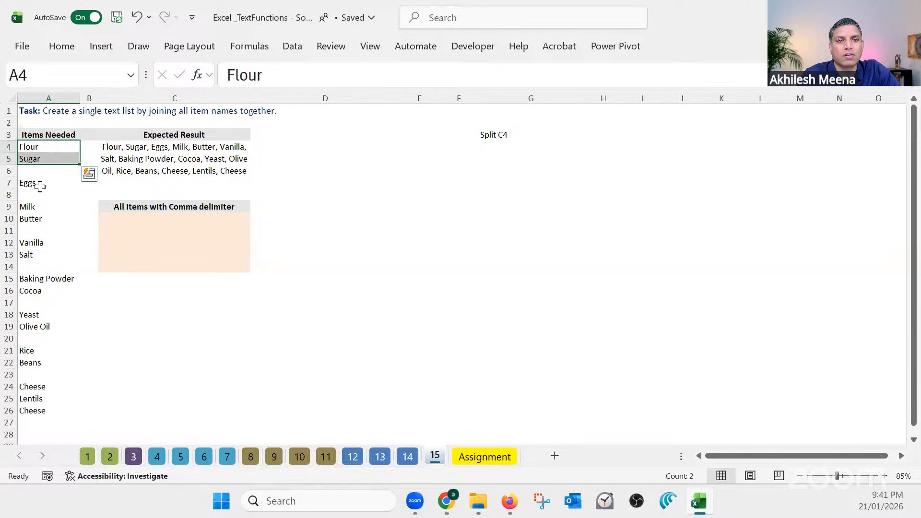
click(39, 182)
drag(39, 202, 49, 409)
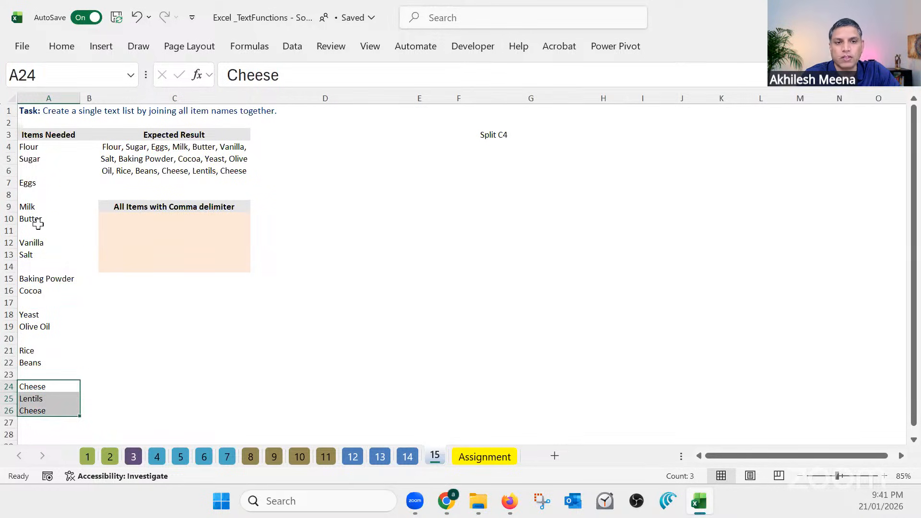
click(35, 220)
click(45, 172)
click(41, 194)
click(41, 230)
click(42, 255)
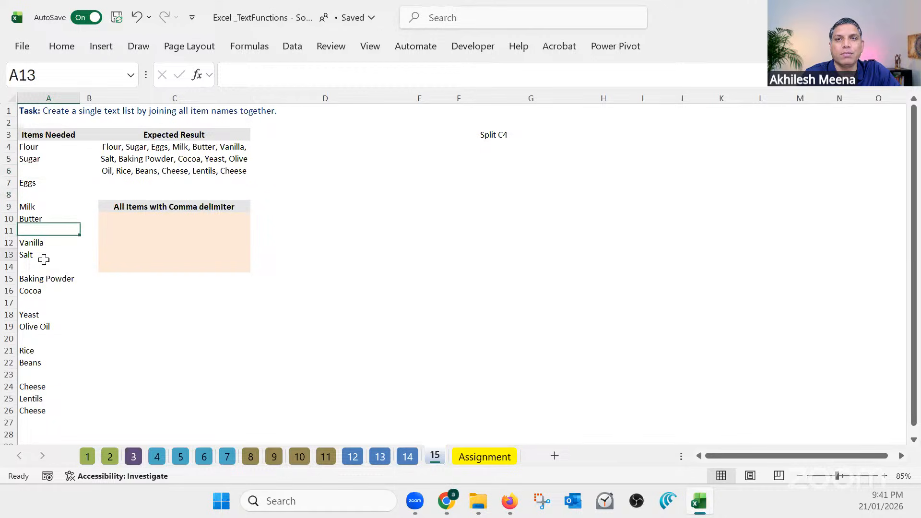
click(49, 339)
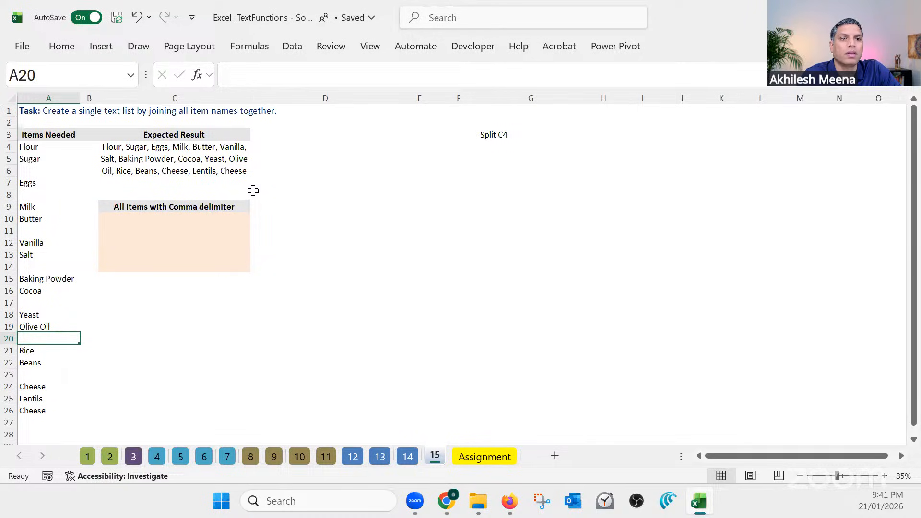
Compare the expected joined list in C4 and the answer cell C10 with the first item names in column A
click(208, 152)
click(358, 182)
key(Left)
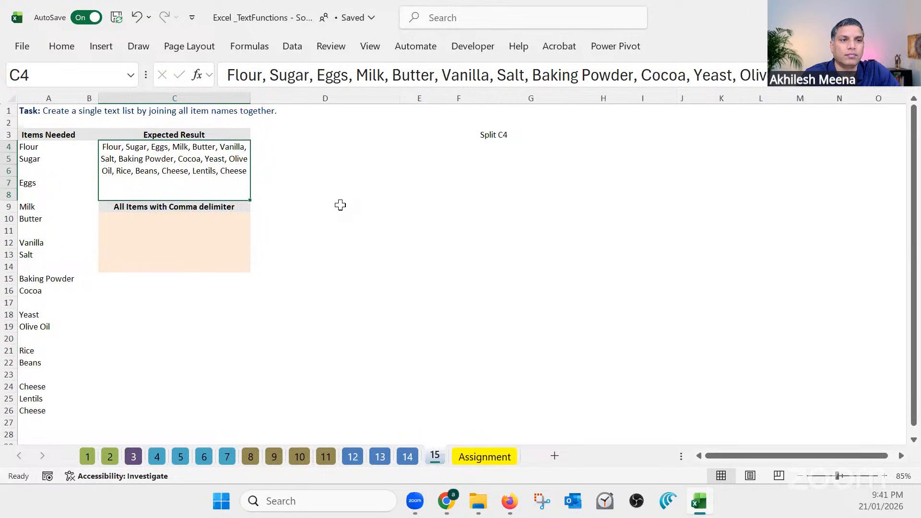
click(192, 225)
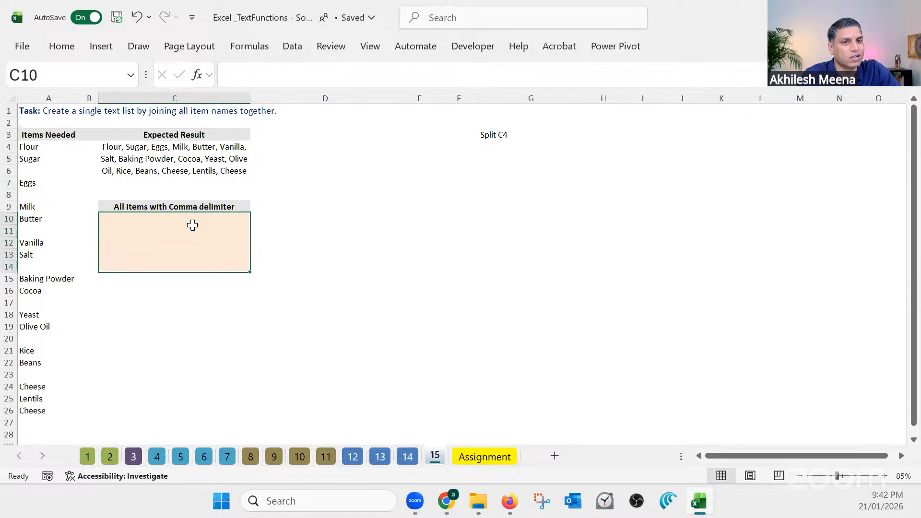
click(38, 147)
click(38, 159)
click(39, 183)
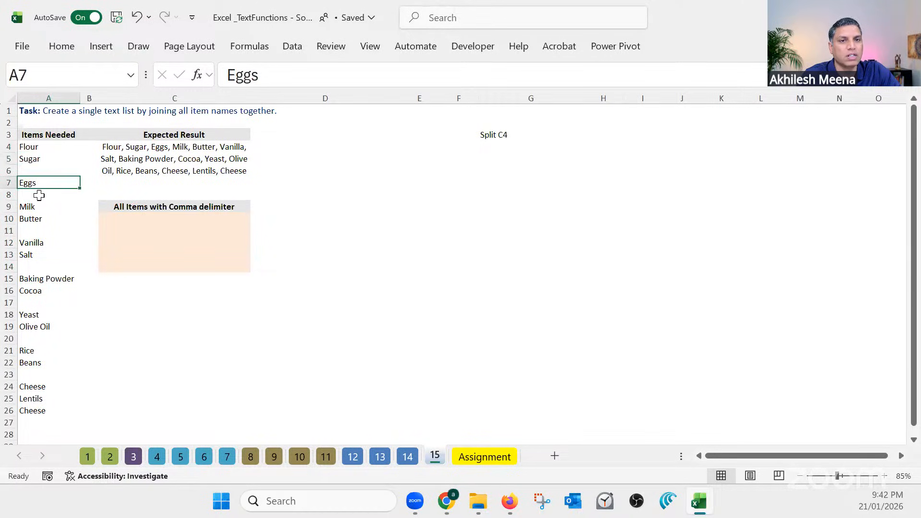
click(39, 207)
click(38, 218)
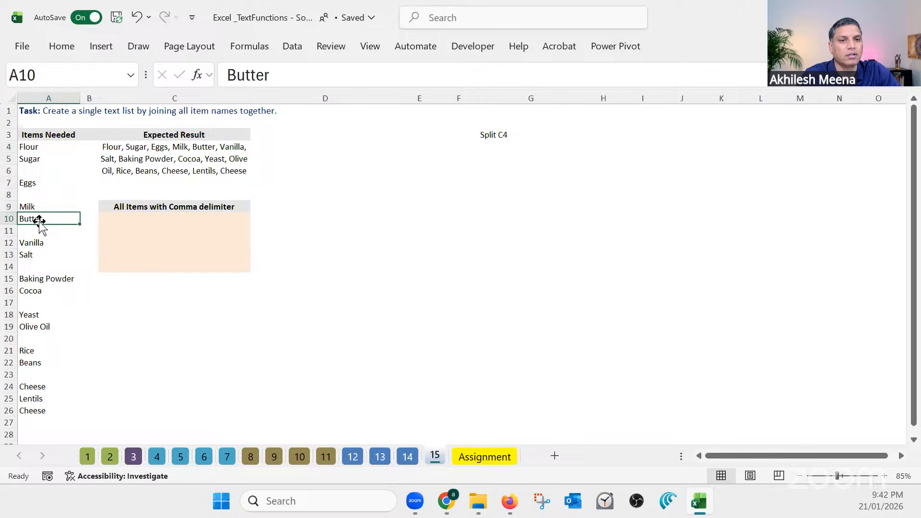
Start a TEXTJOIN formula in C10 with "," as the delimiter
click(147, 224)
text(=)
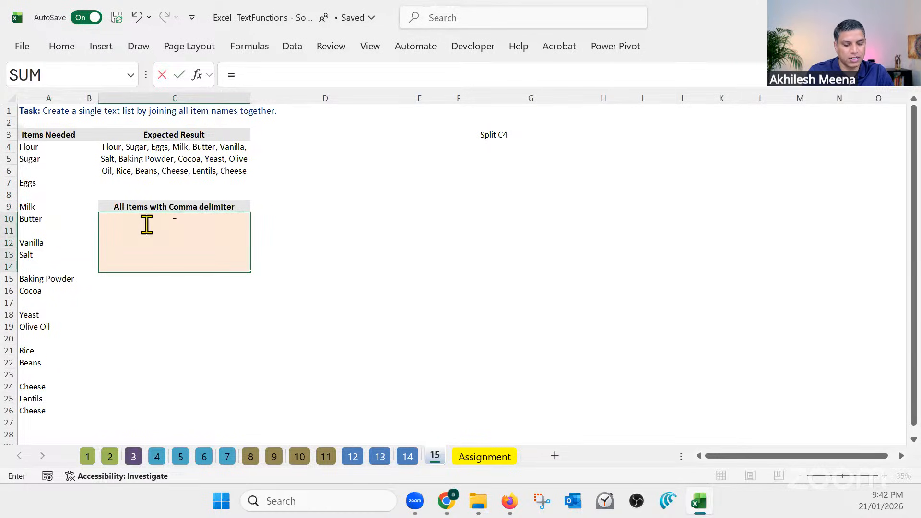
text(textjoin)
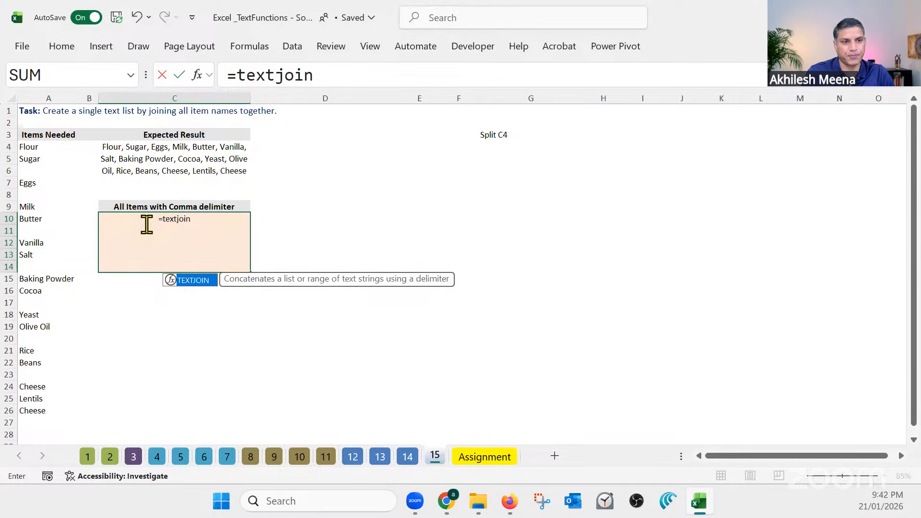
key(Tab)
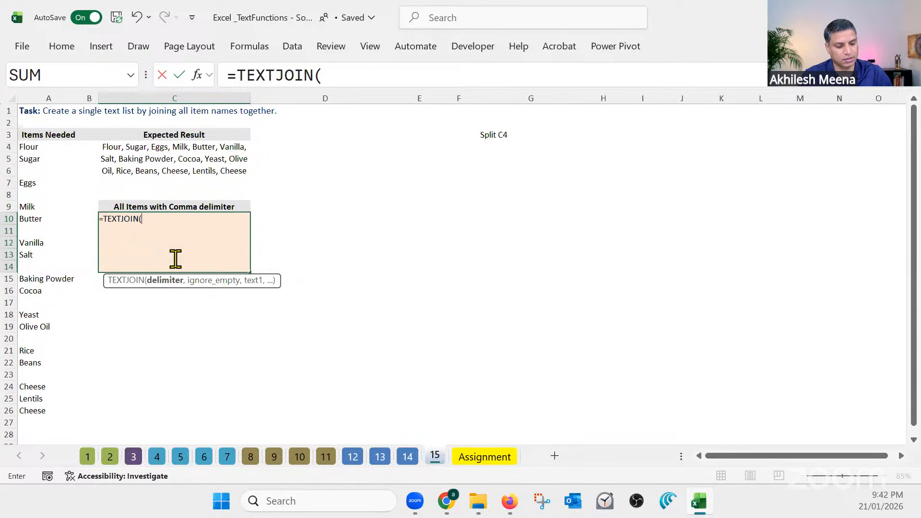
text(")
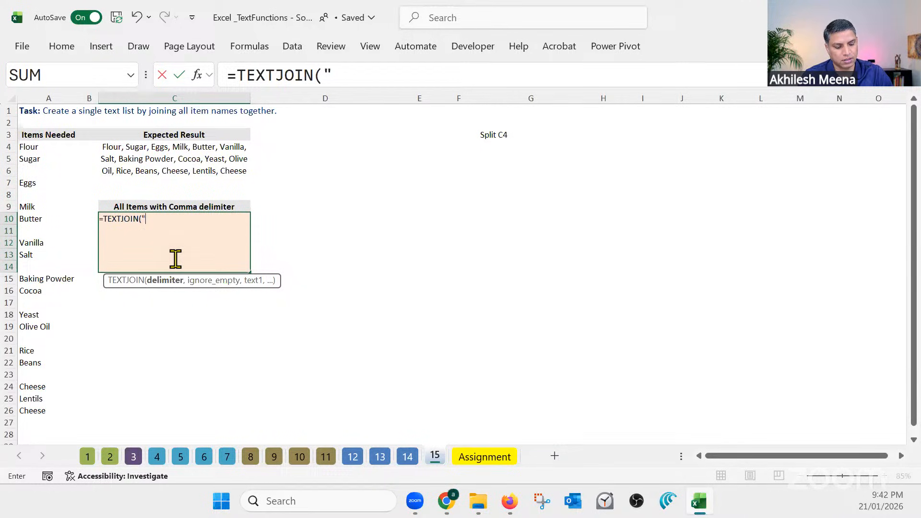
text(')
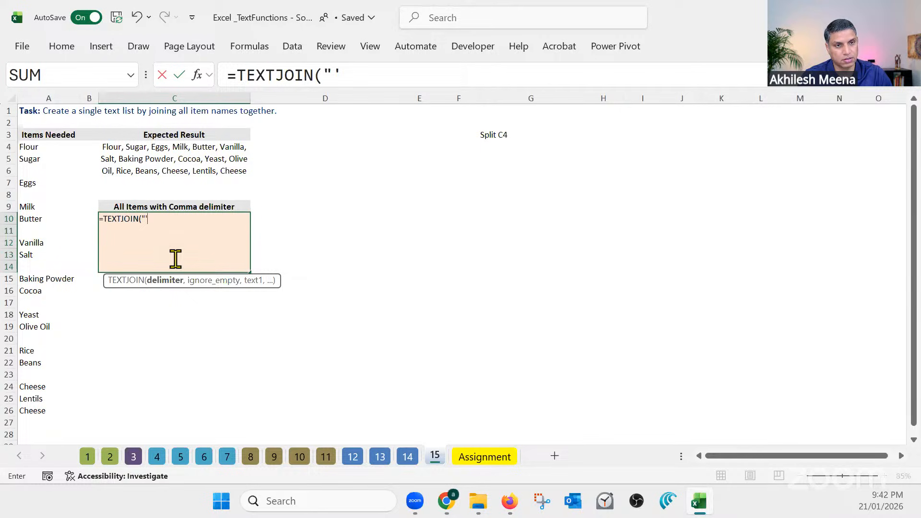
text(")
key(BackSpace)
key(BackSpace)
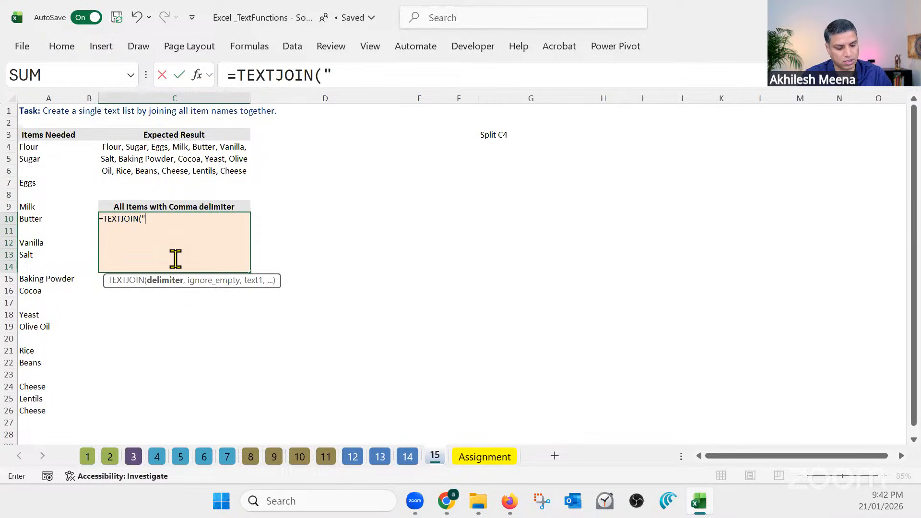
text(,")
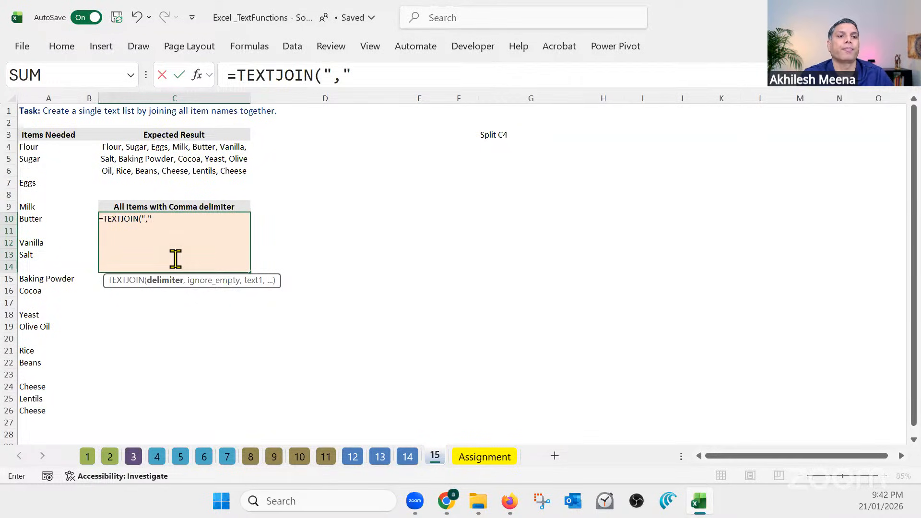
text(,)
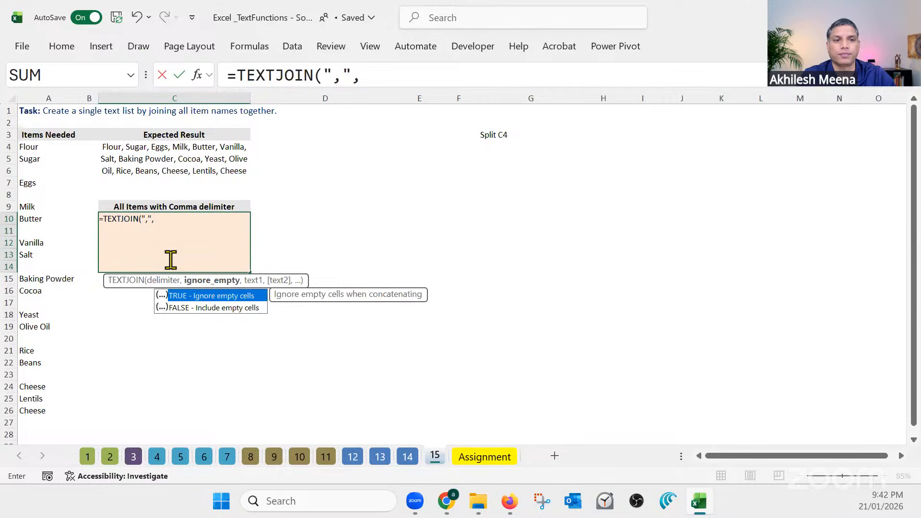
Complete the TEXTJOIN formula in C10 with TRUE to ignore empty cells and the range A4:A50
double_click(192, 294)
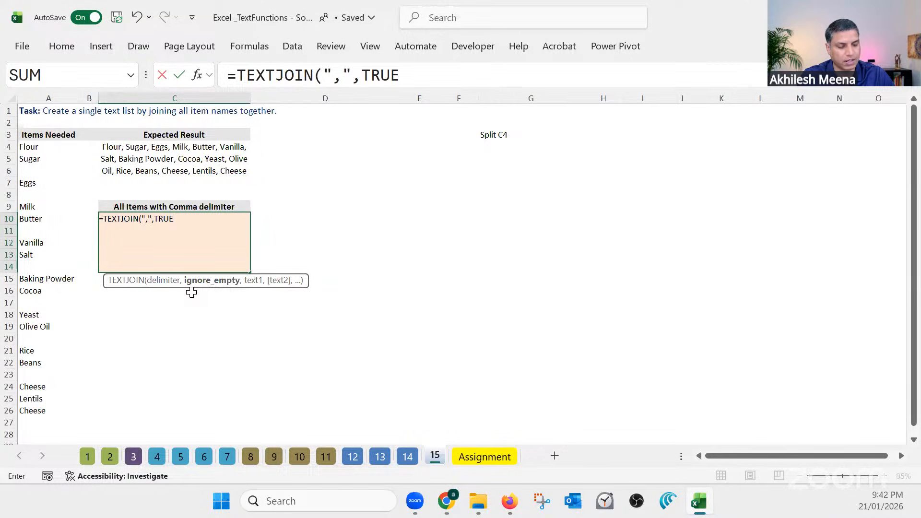
text(,)
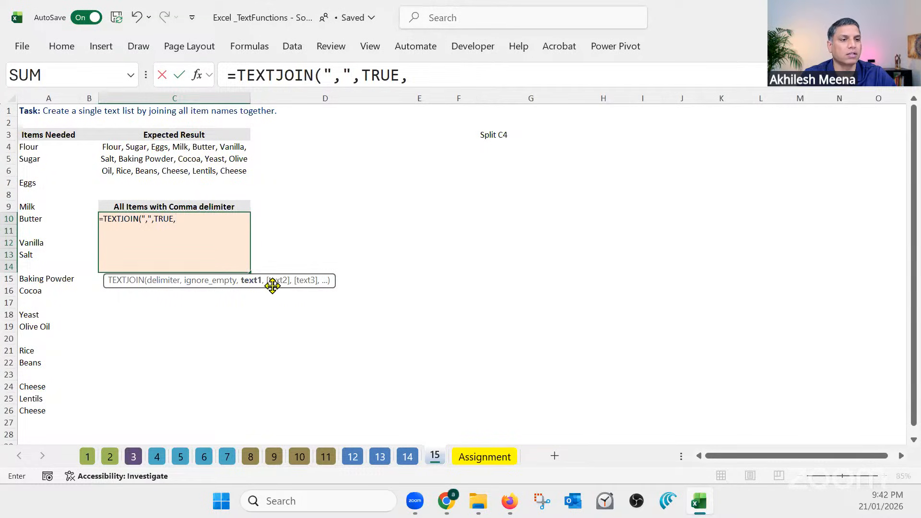
drag(45, 146, 43, 409)
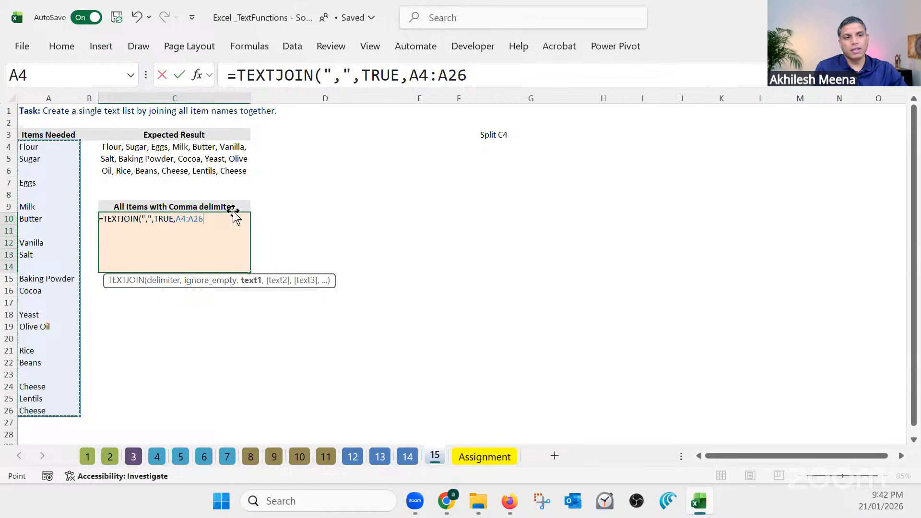
click(196, 219)
text(50)
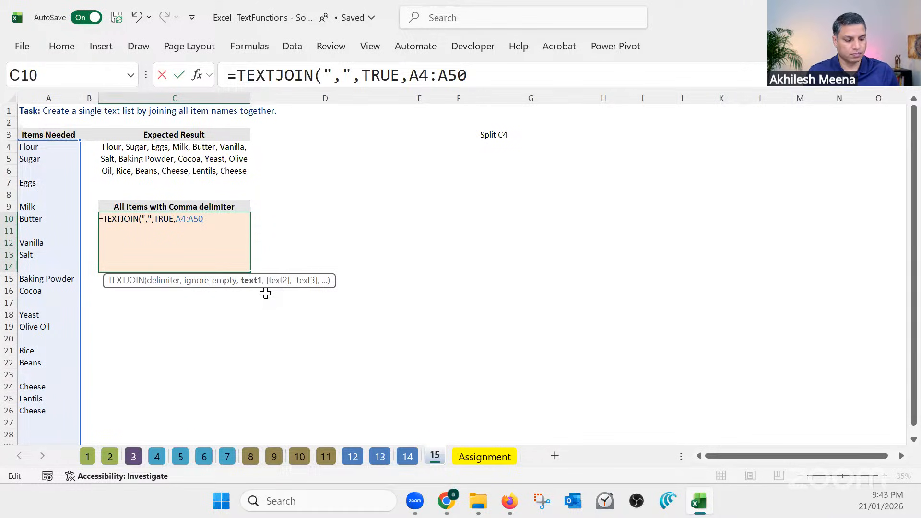
key(Return)
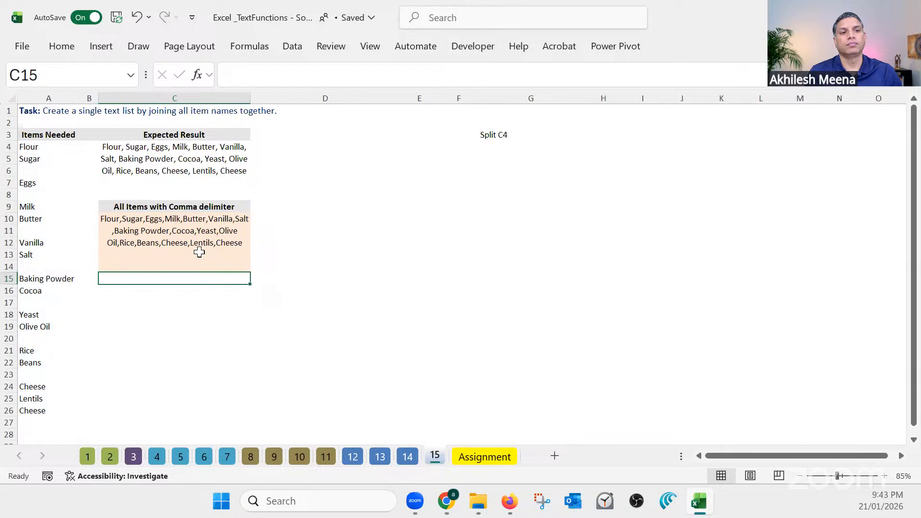
Change the TEXTJOIN delimiter in C10 to a comma followed by a space, and check the result against the items in A4:A26
click(188, 234)
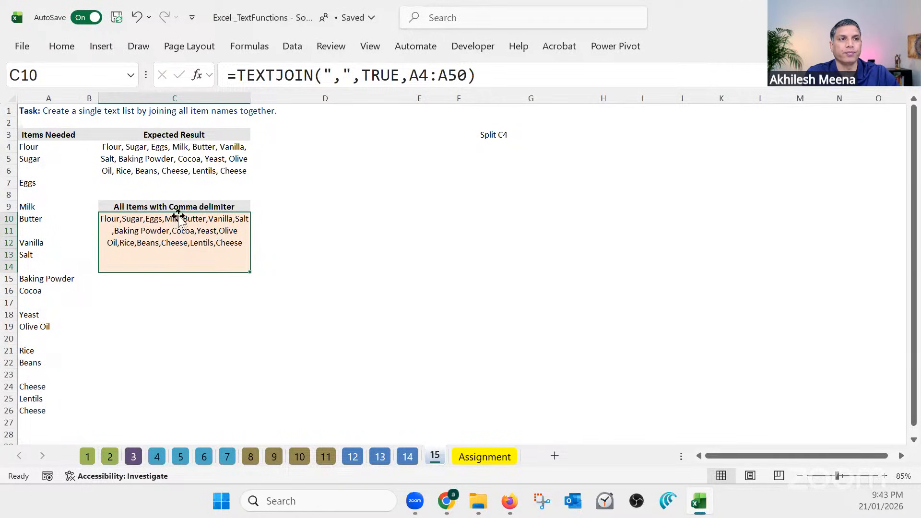
click(342, 77)
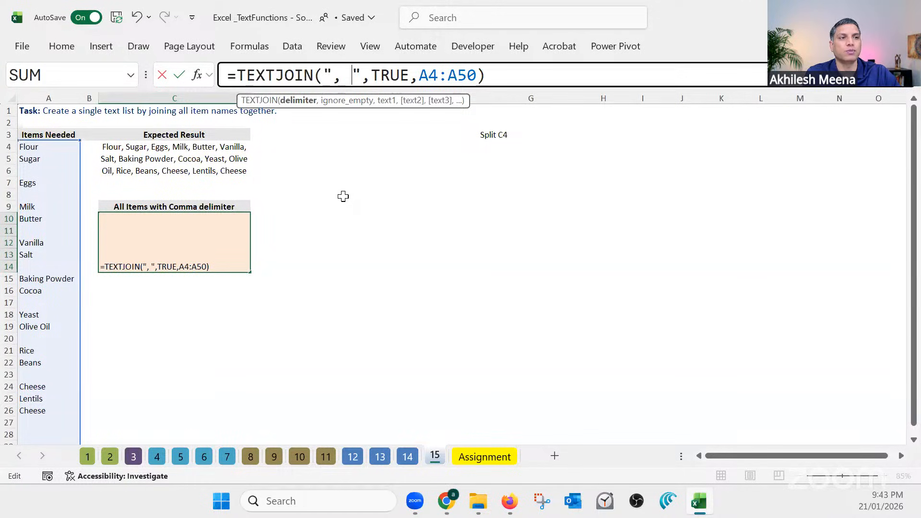
key(Return)
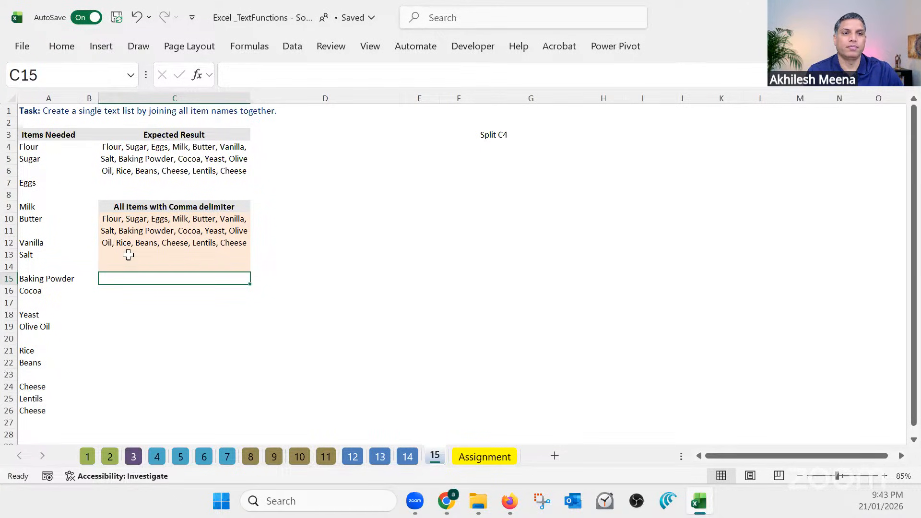
click(152, 225)
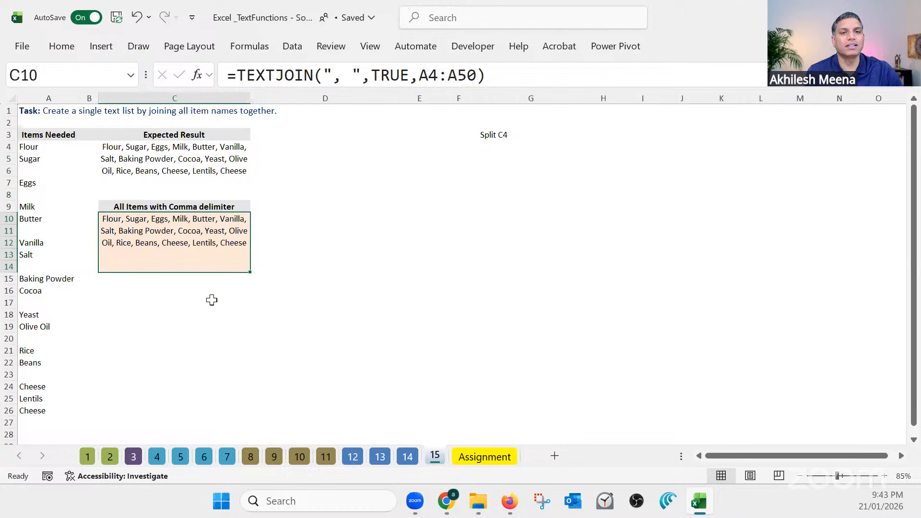
drag(40, 148, 70, 417)
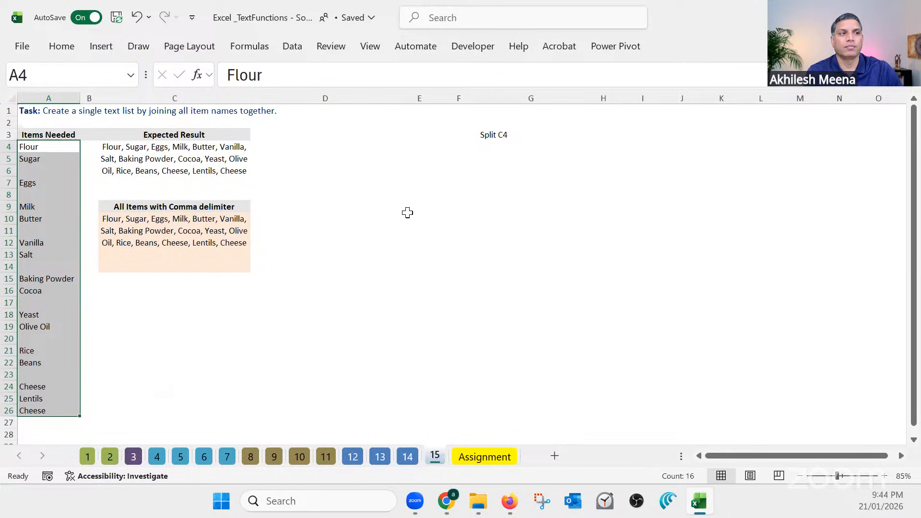
Start a TEXTSPLIT formula in G5 with C4 as the text to split
click(493, 146)
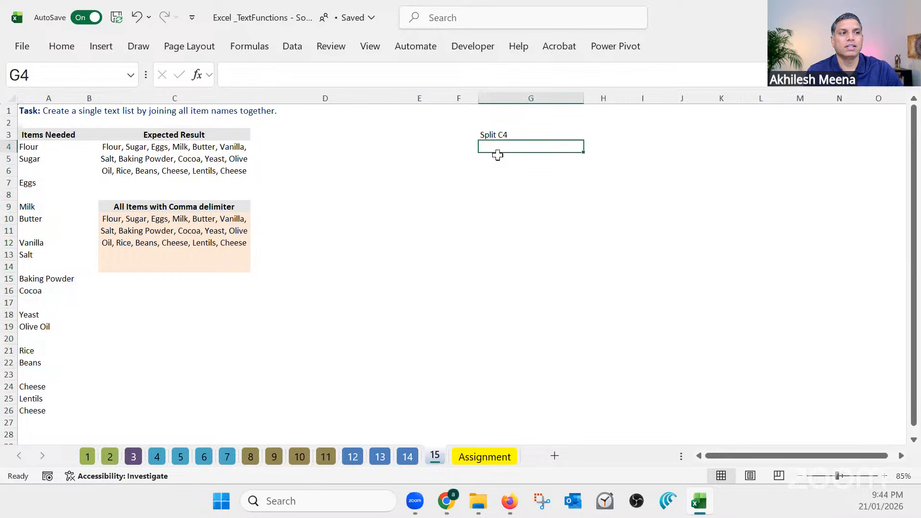
click(494, 156)
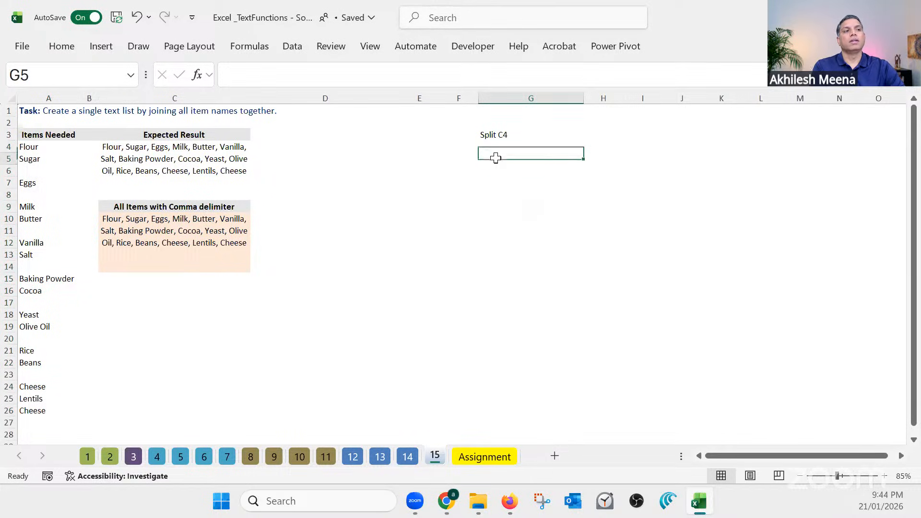
text(=)
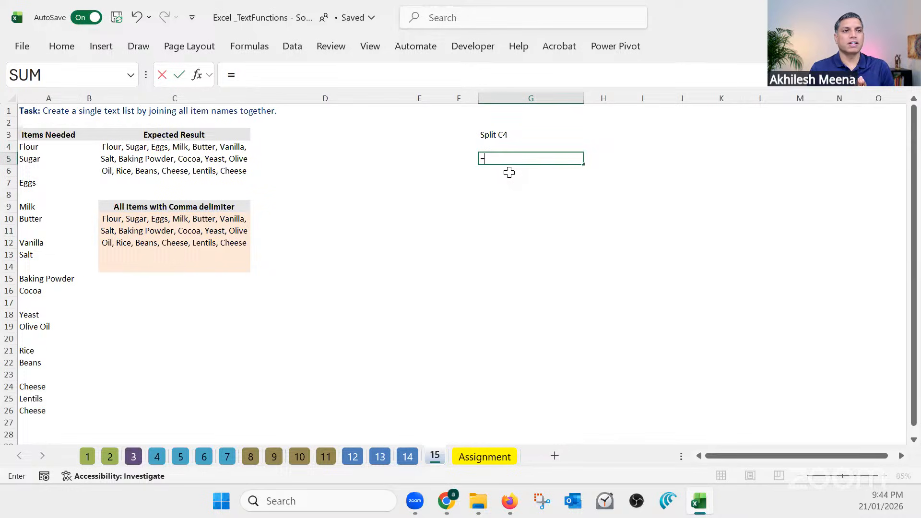
text(texts)
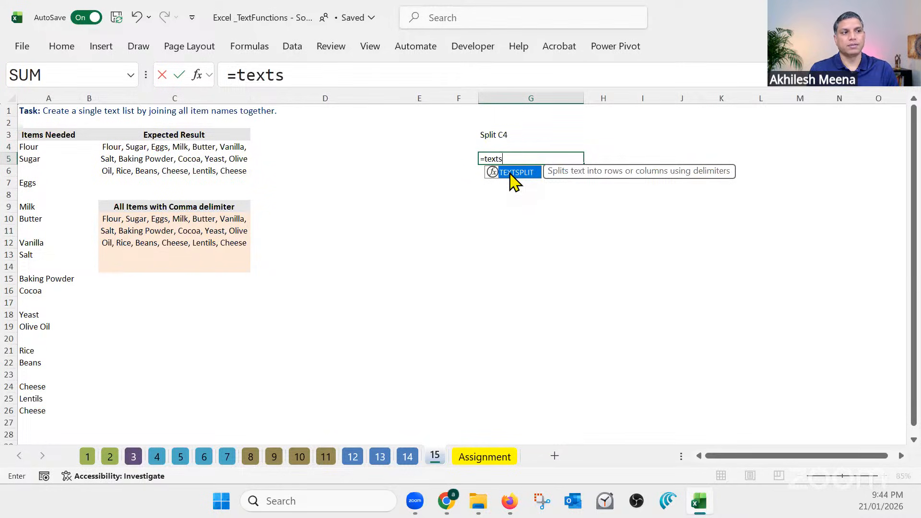
double_click(511, 173)
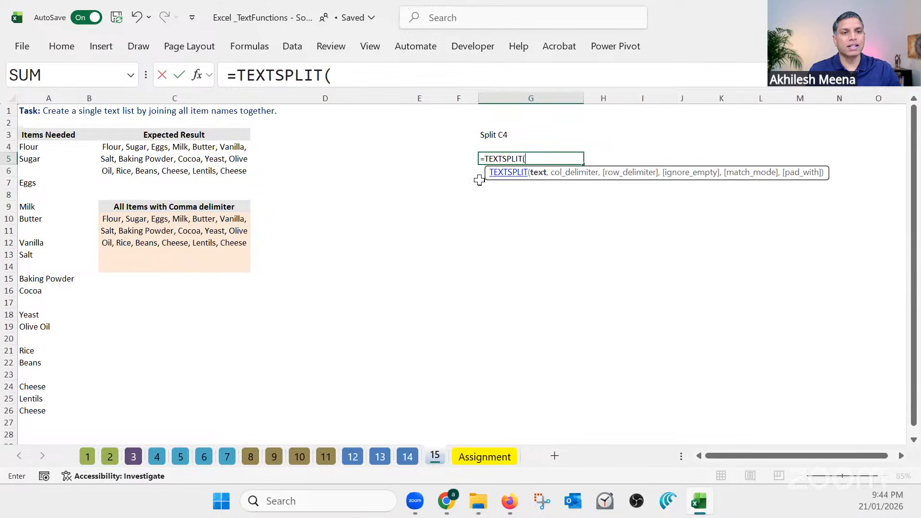
click(155, 190)
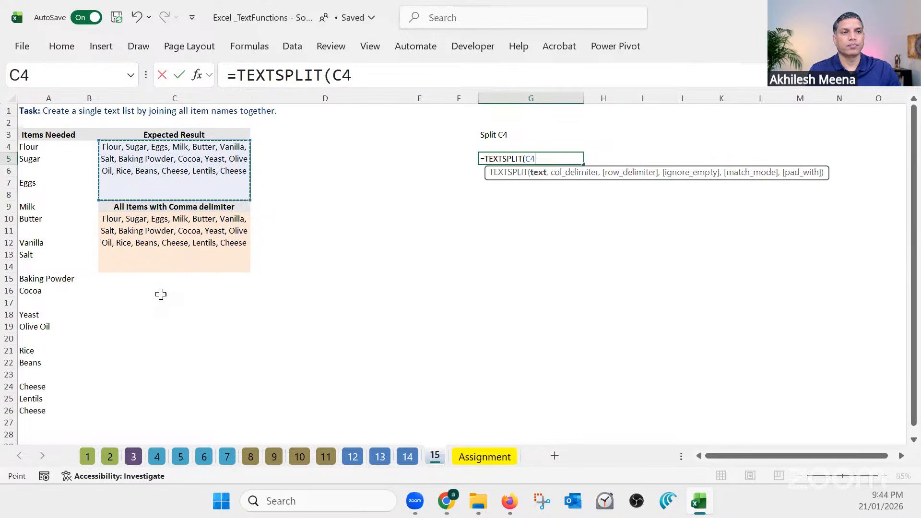
click(366, 72)
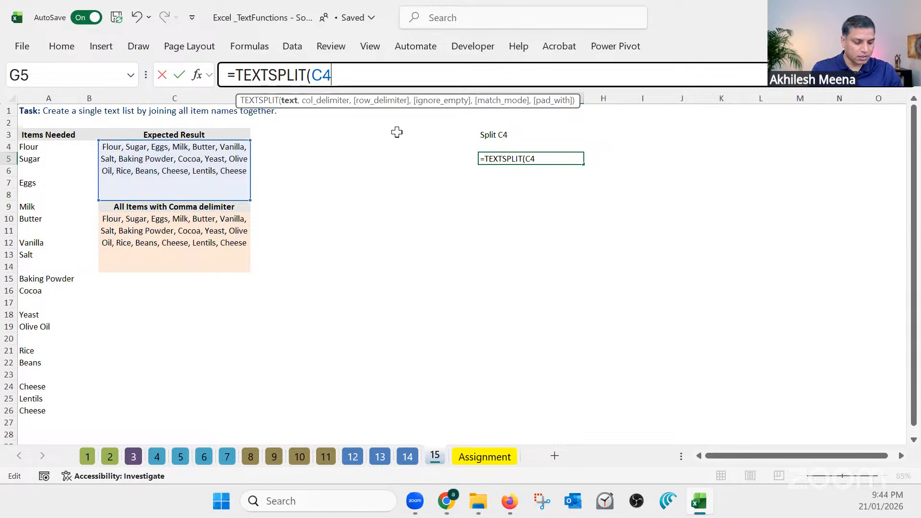
Complete the TEXTSPLIT formula in G5 with a comma followed by a space as the column delimiter, and check the items spilled across row 5
text(,)
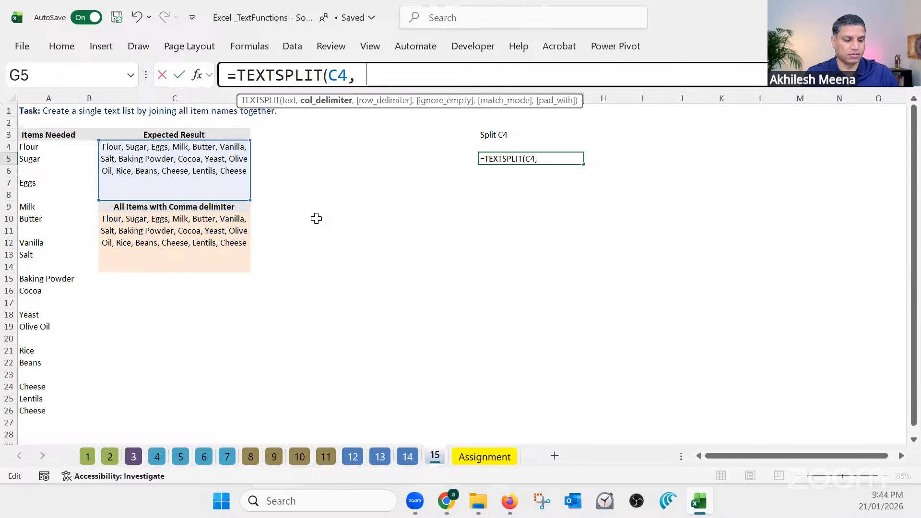
text(",)
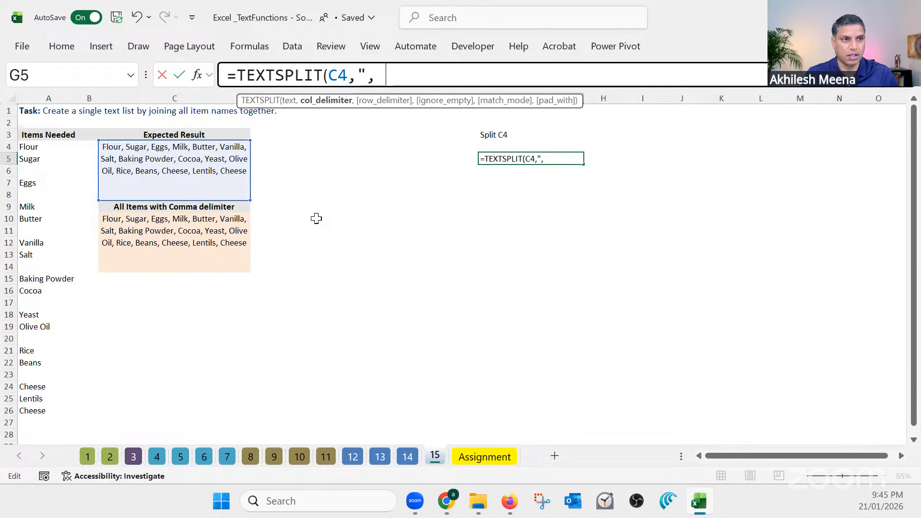
text( ")
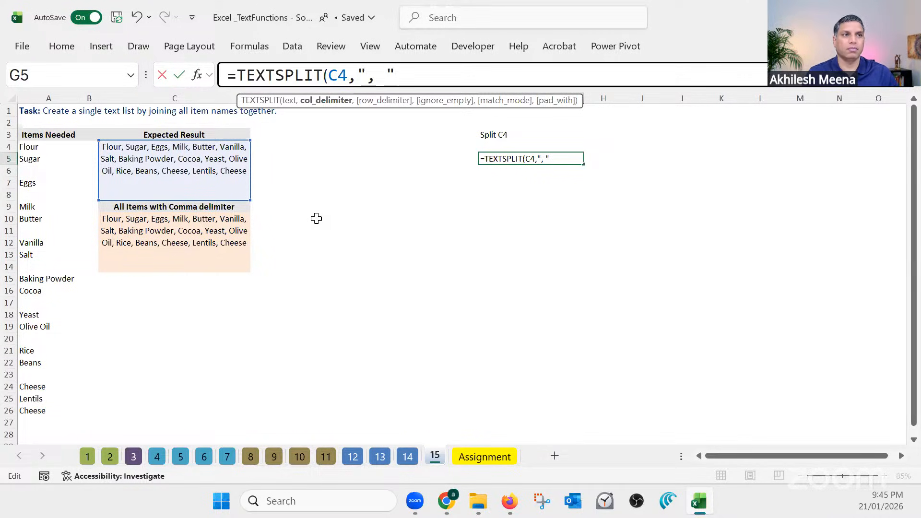
drag(364, 76, 389, 77)
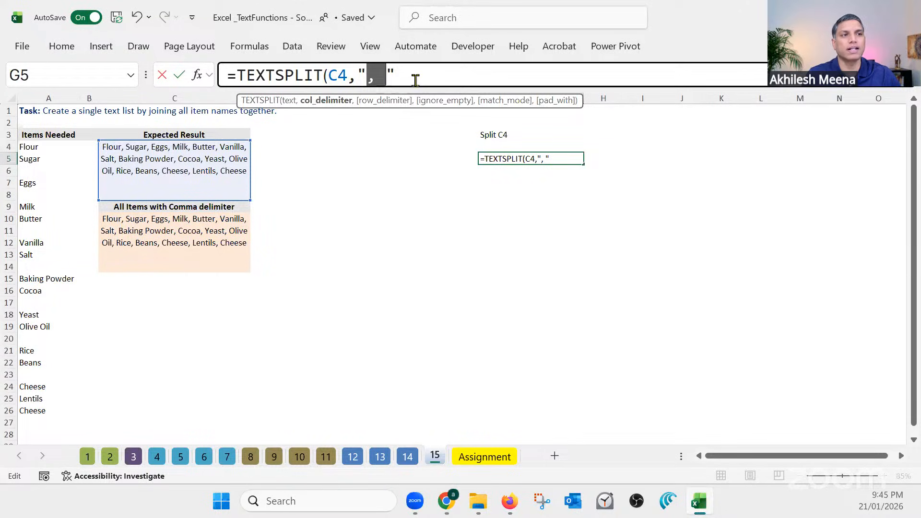
key(End)
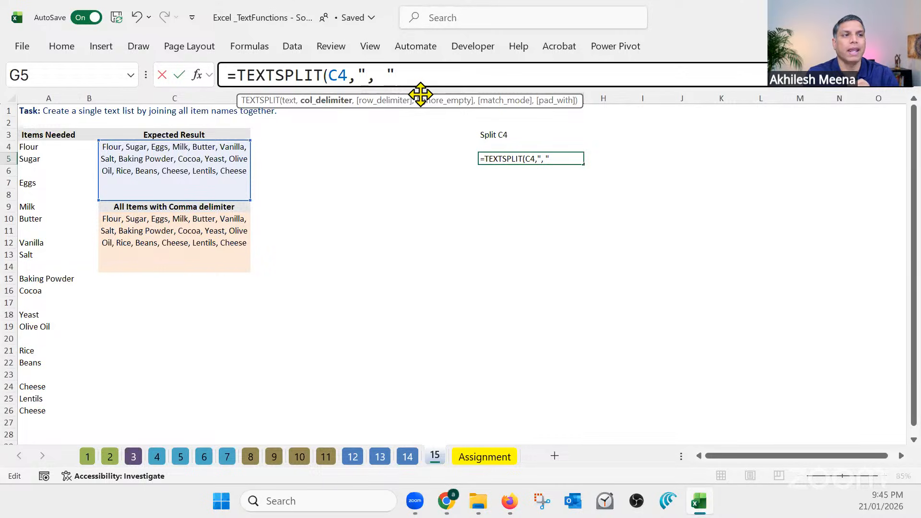
key(Return)
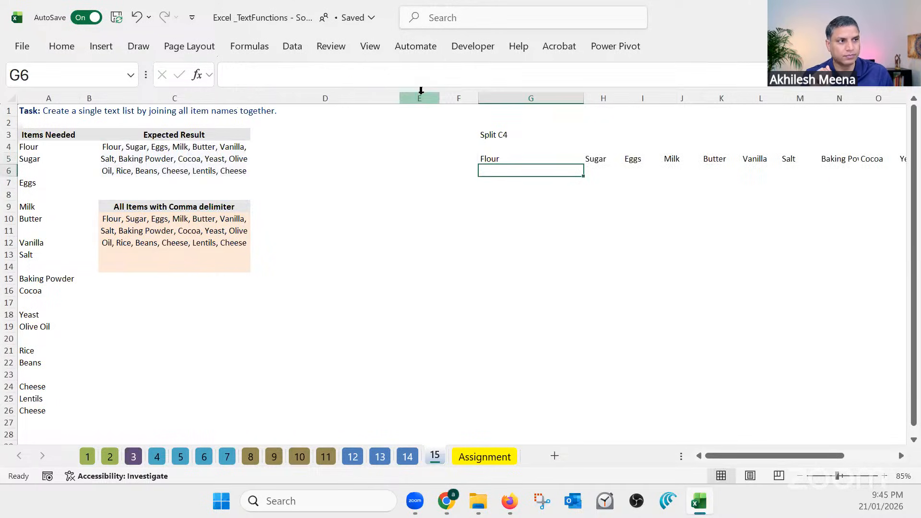
drag(791, 456, 843, 455)
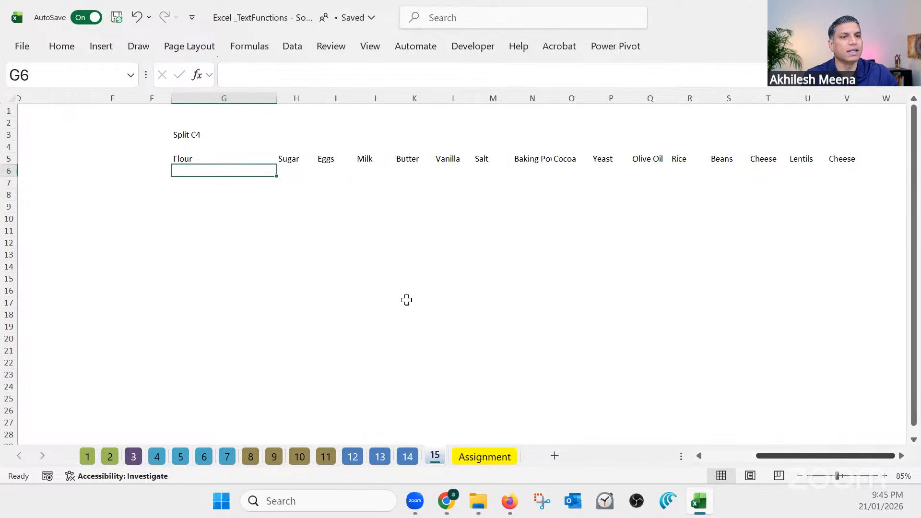
click(206, 158)
drag(782, 457, 781, 457)
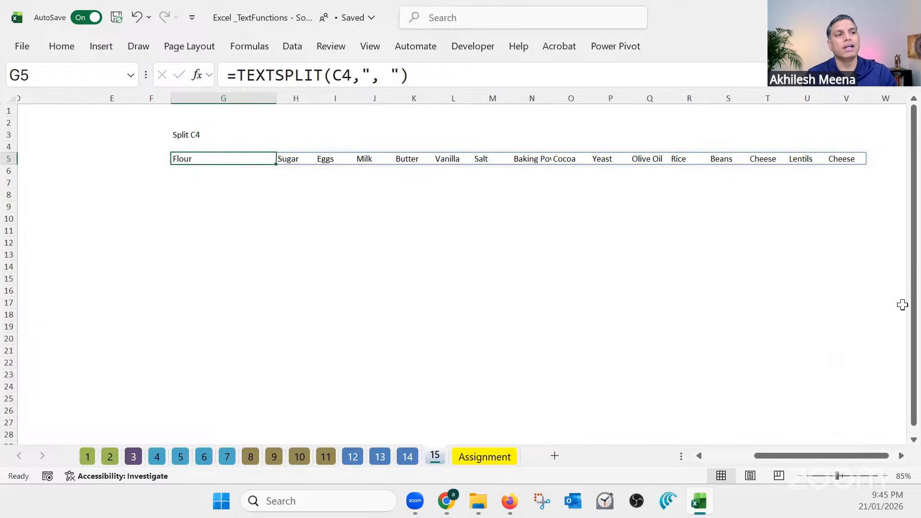
Enter 13513 in M5 inside the TEXTSPLIT spill range and inspect the effect on G5
click(478, 159)
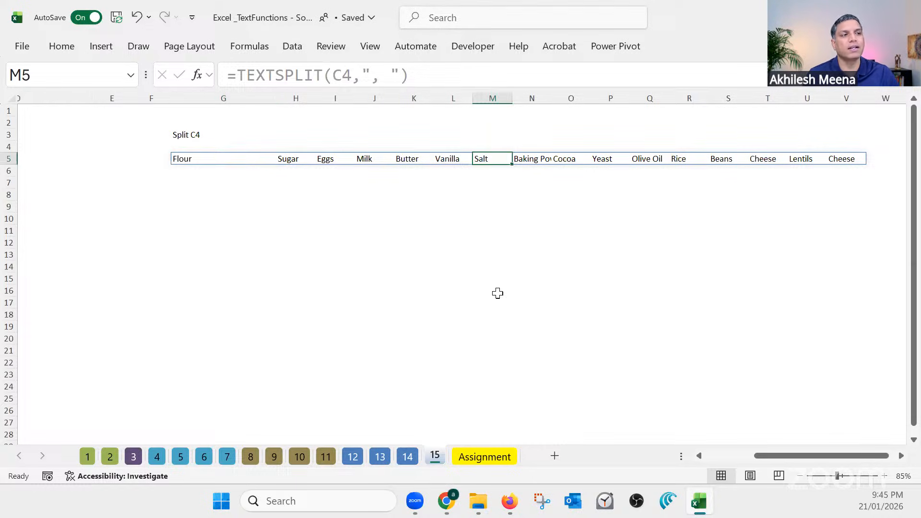
text(13513)
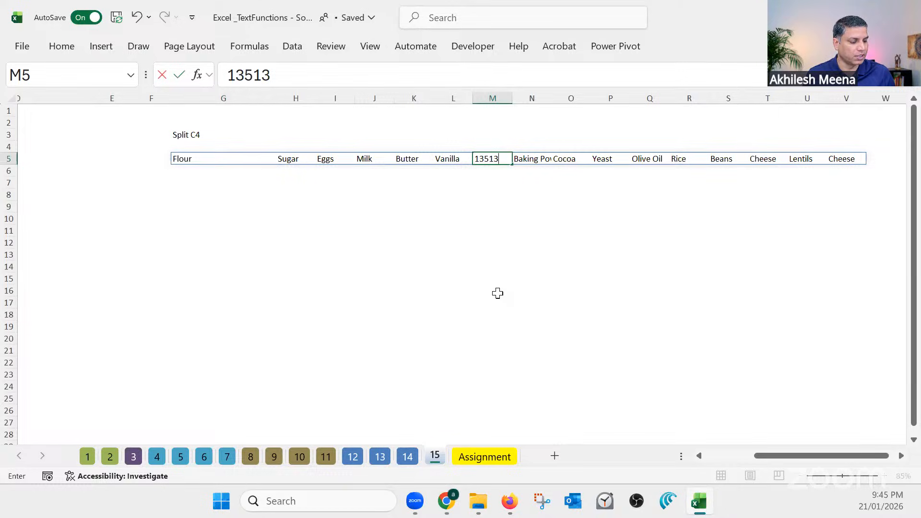
key(Return)
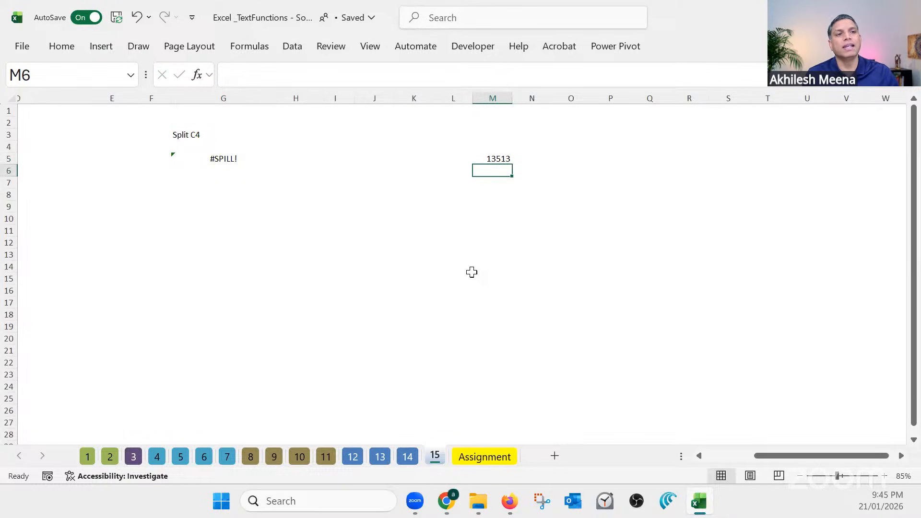
click(220, 155)
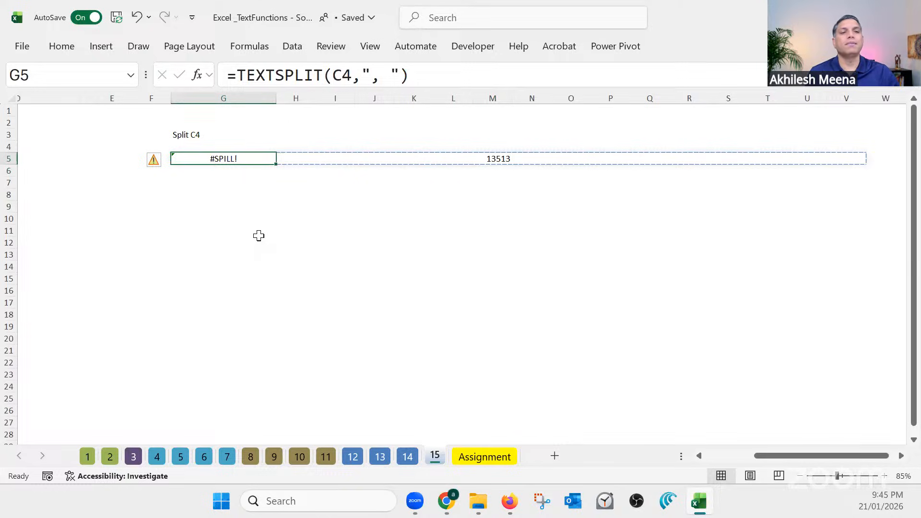
Delete the number from M5 to clear the TEXTSPLIT spill range
click(259, 233)
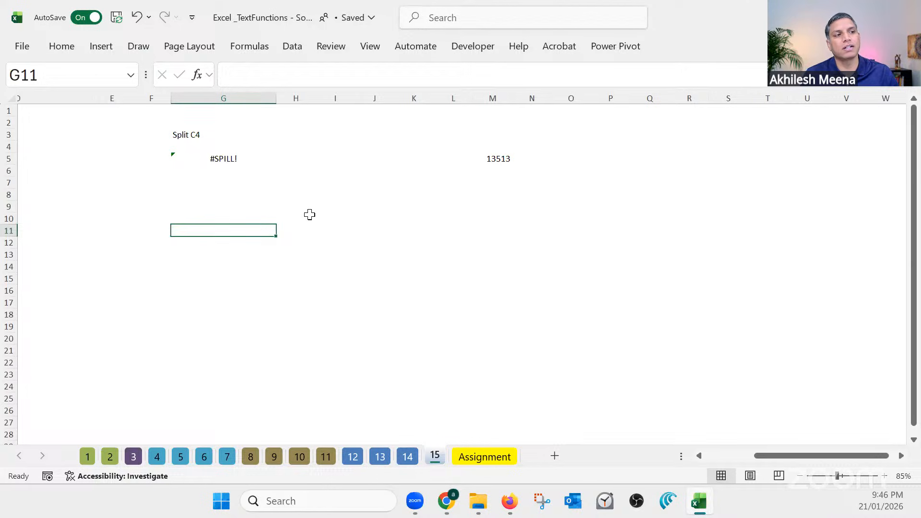
click(485, 158)
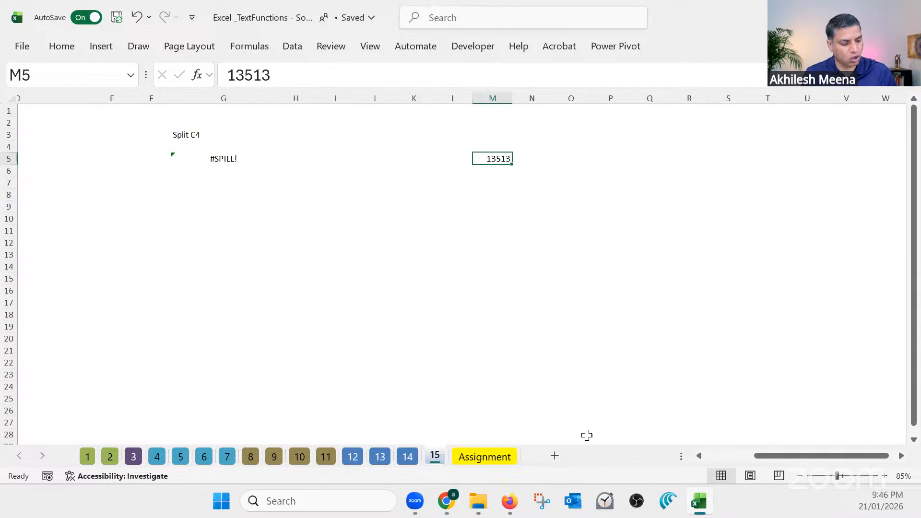
key(Delete)
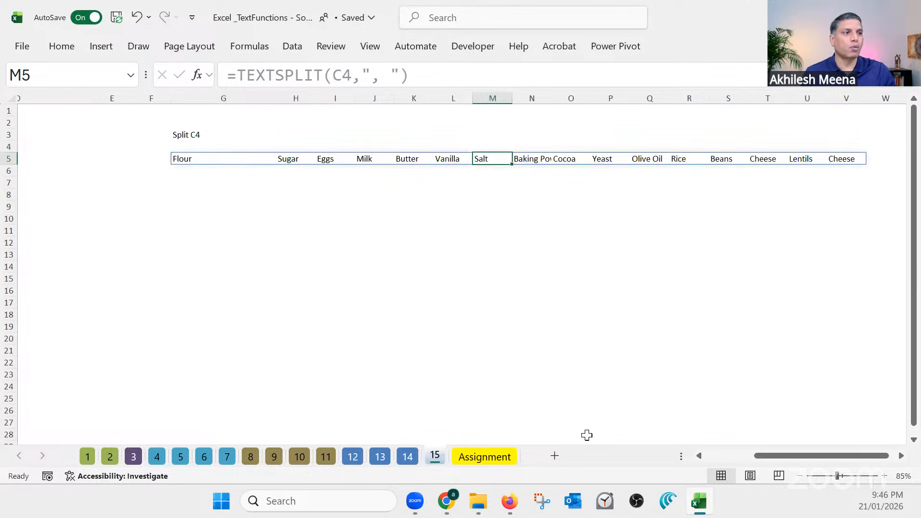
Autofit column N to the Baking Powder entry and check the split items through column V
click(294, 239)
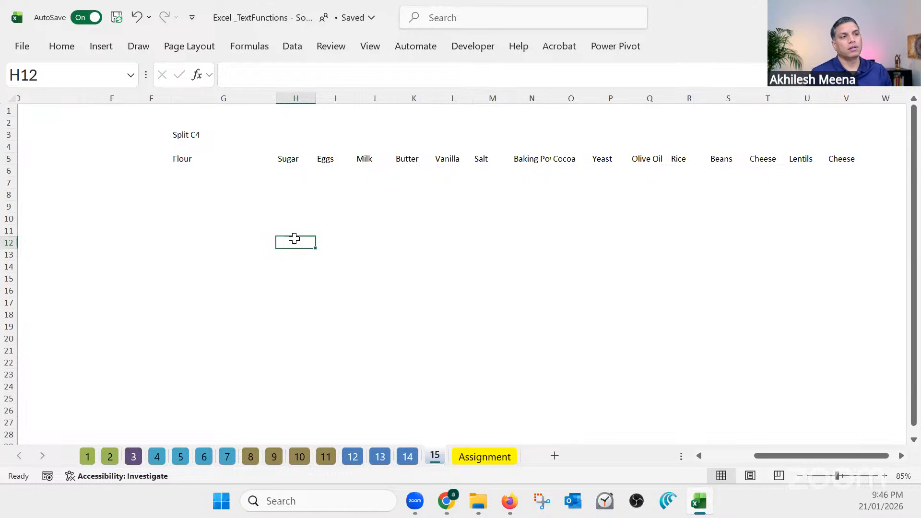
double_click(551, 98)
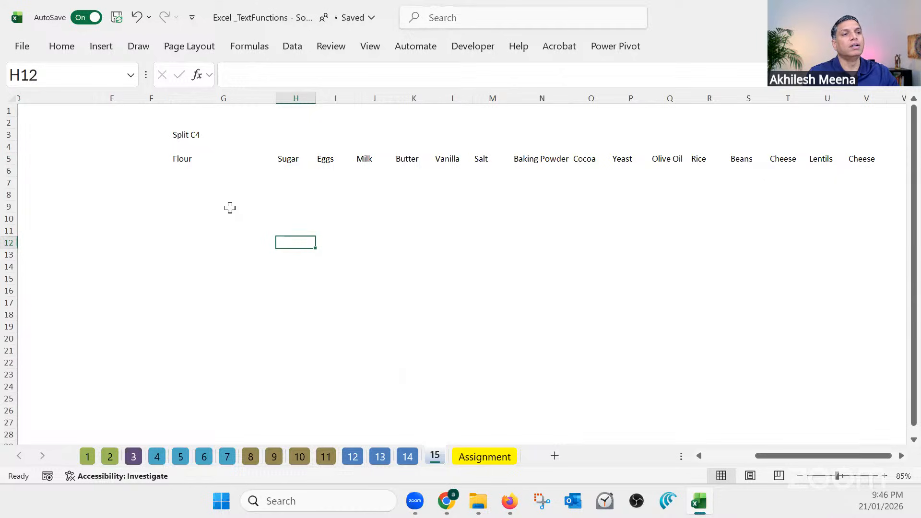
drag(782, 455, 805, 455)
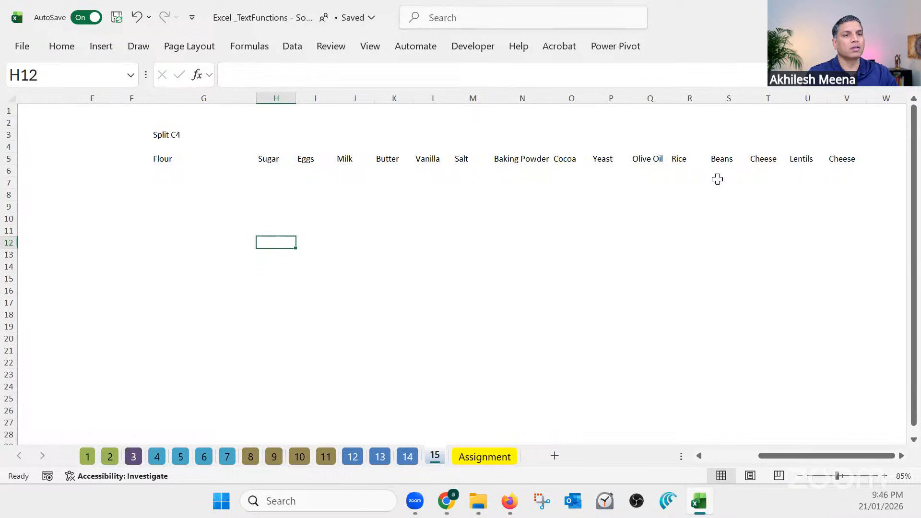
Change the TEXTSPLIT formula in G5 to skip the column delimiter and use a comma and space as the row delimiter
drag(733, 464, 711, 471)
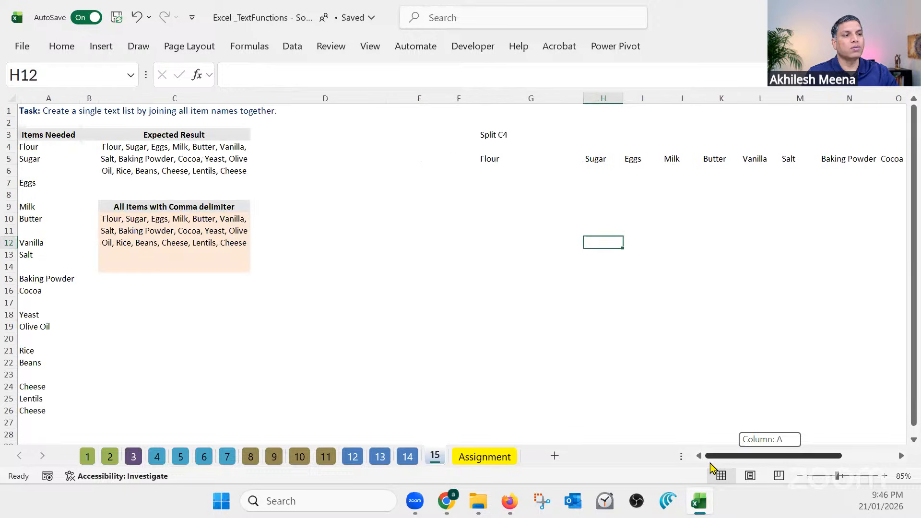
click(507, 161)
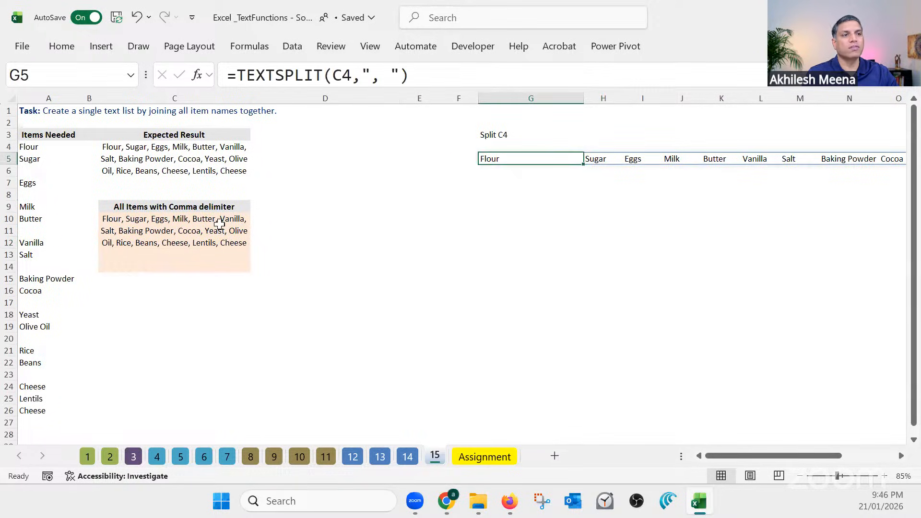
click(352, 77)
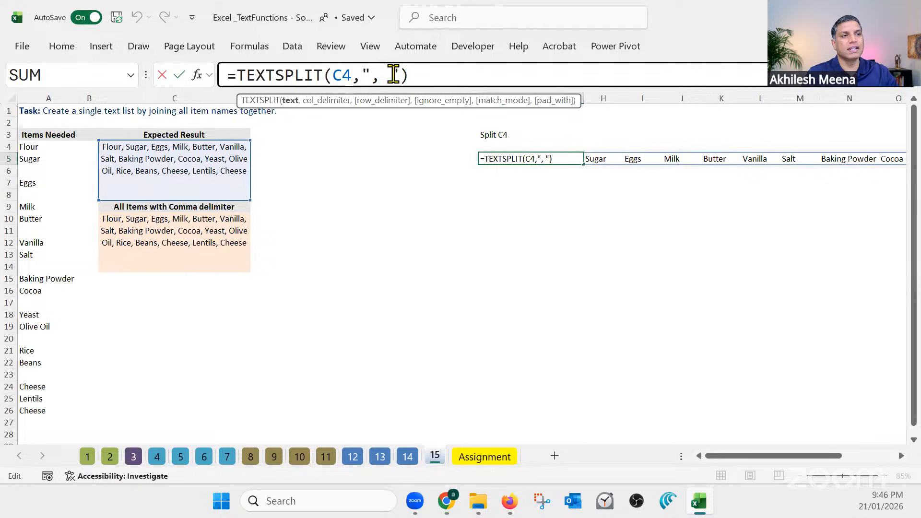
drag(397, 76, 366, 74)
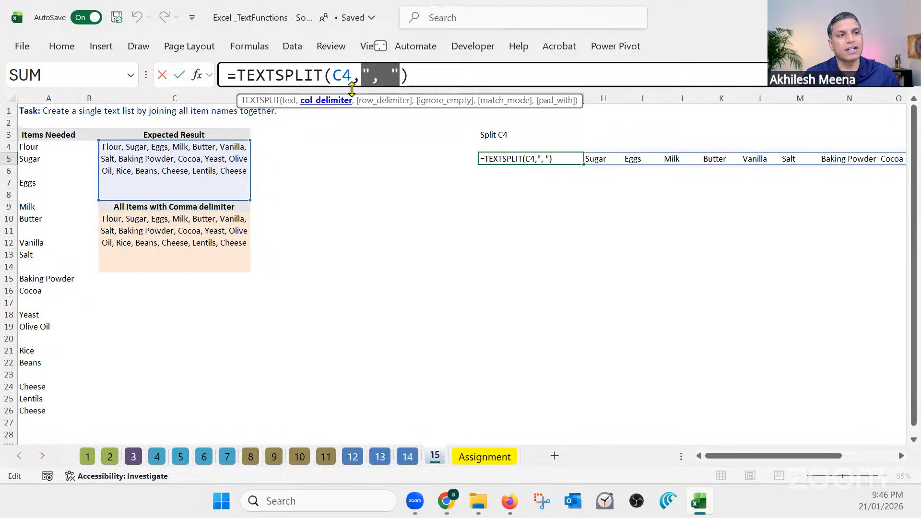
click(362, 75)
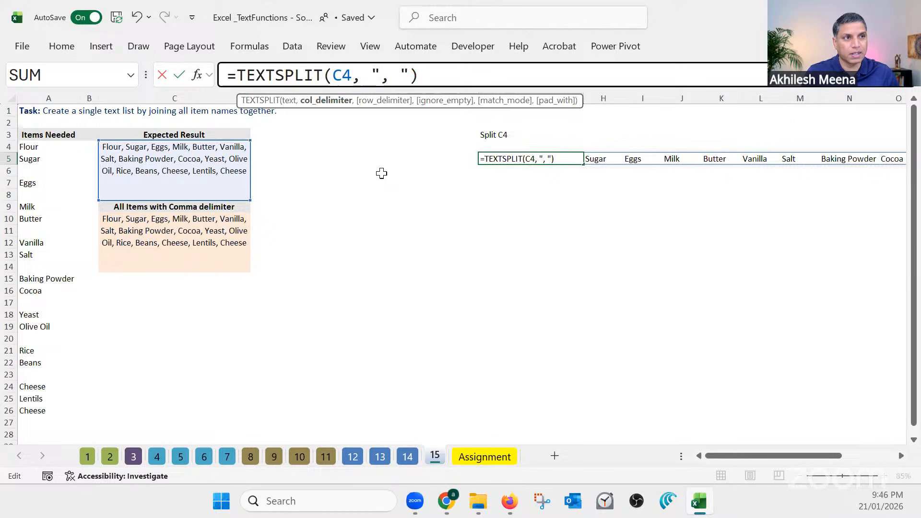
text(,)
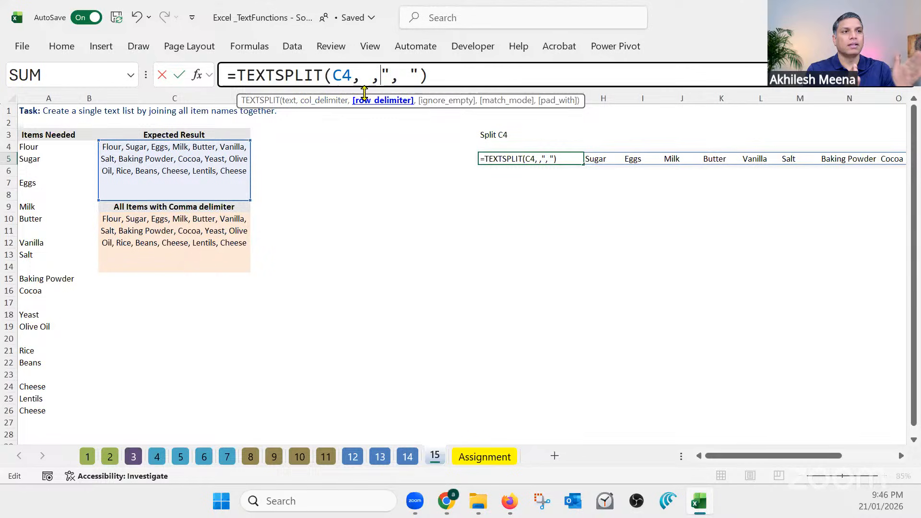
click(380, 100)
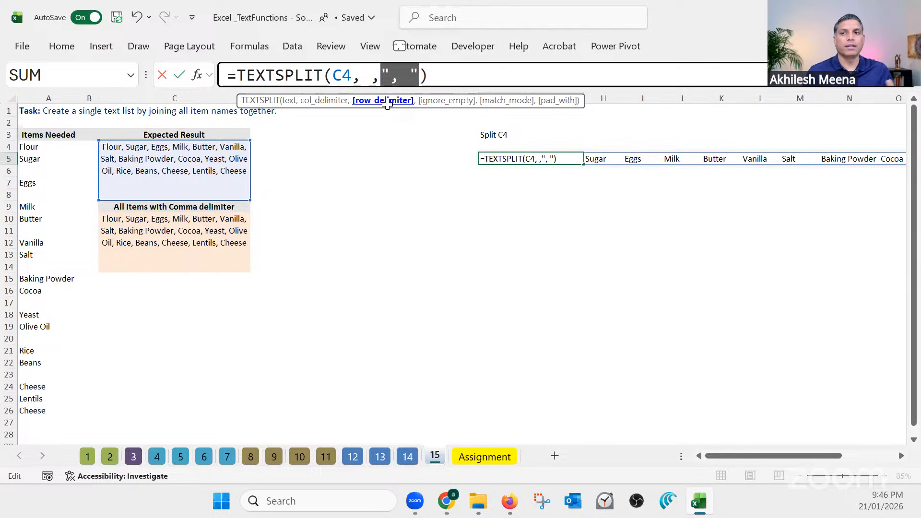
key(Return)
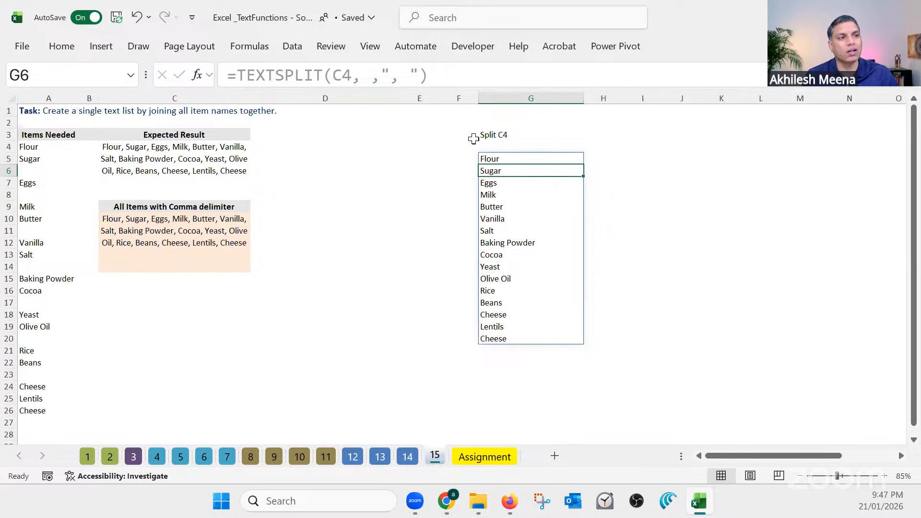
Review the arguments of the TEXTSPLIT formula in G5 against the source text in C4
click(493, 157)
click(417, 81)
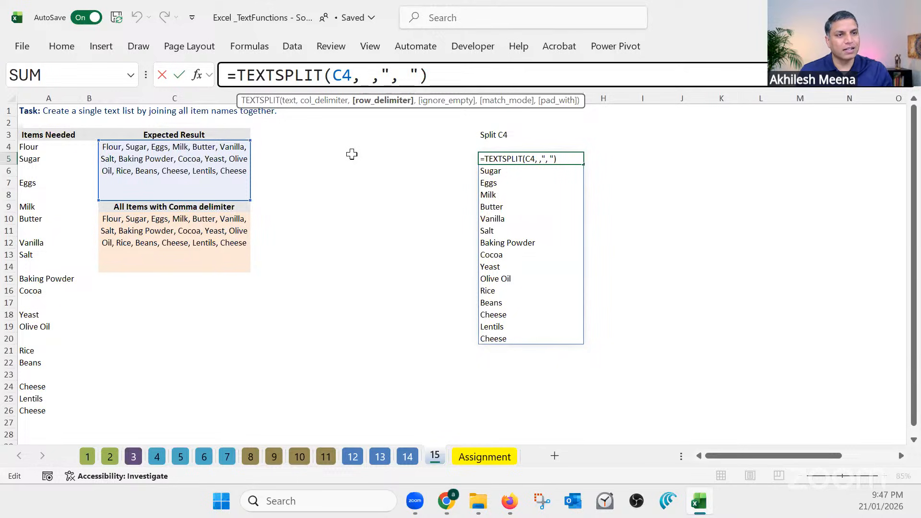
key(Return)
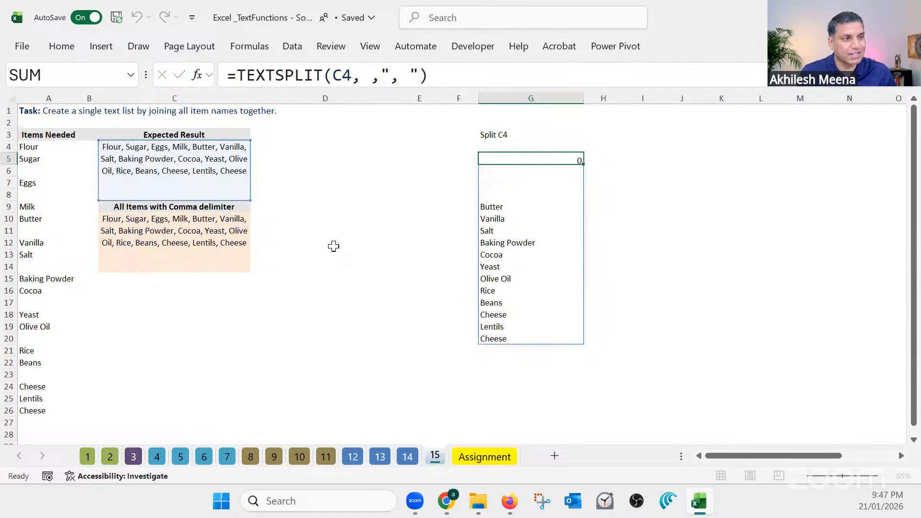
Edit the item list in C4 to add quantities after its first three items: Flour:150, Sugar:500, Eggs:75
click(270, 327)
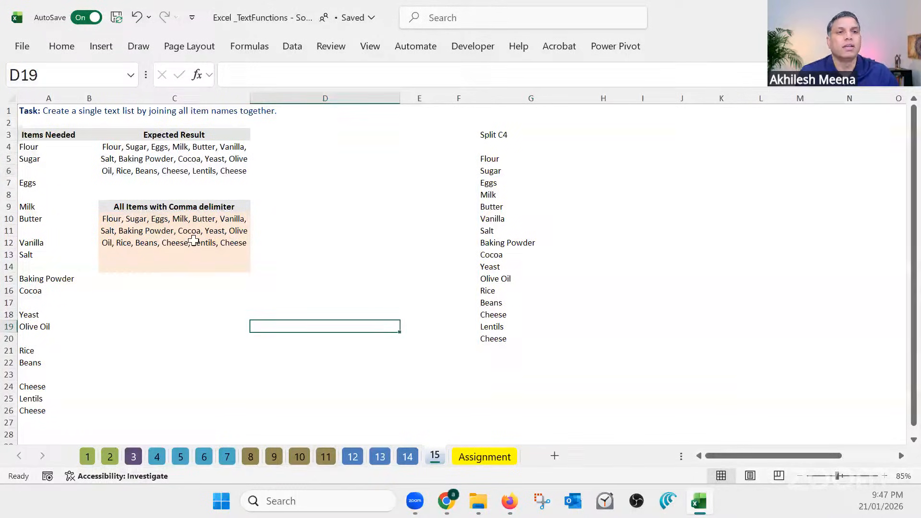
click(134, 144)
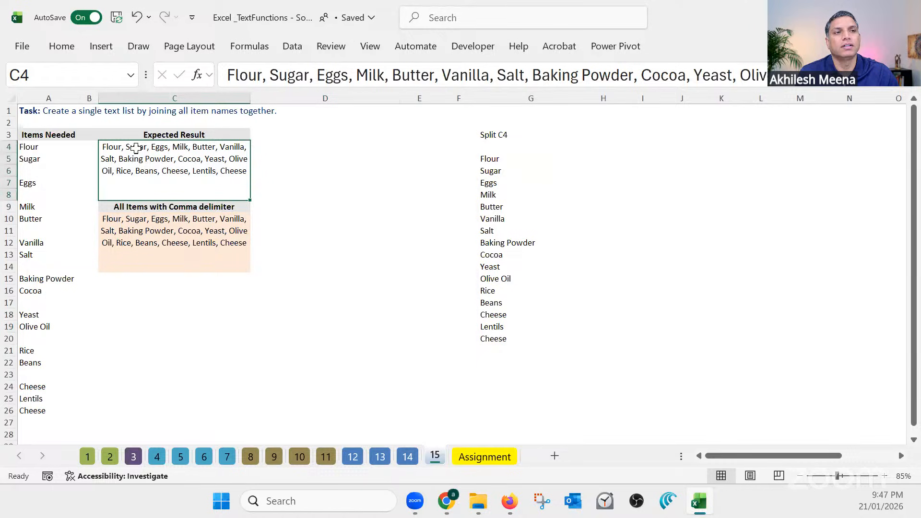
click(264, 75)
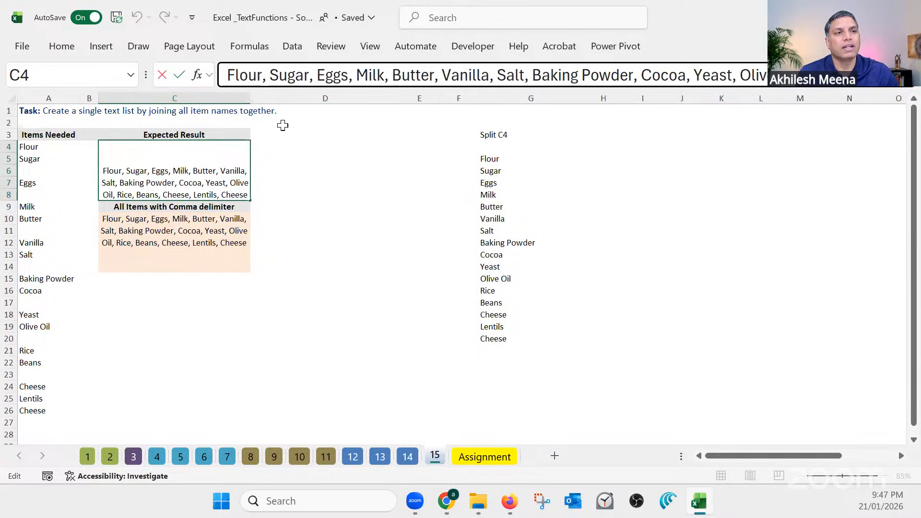
text(:150)
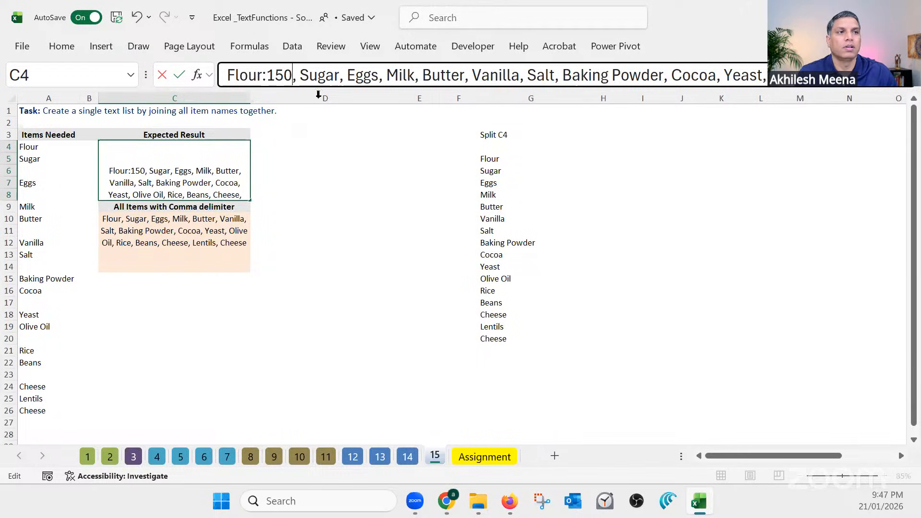
click(340, 76)
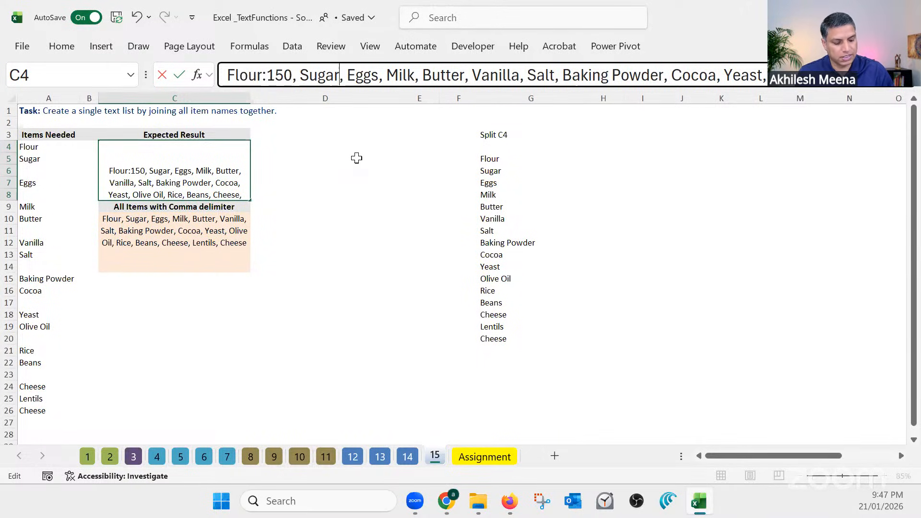
text(:)
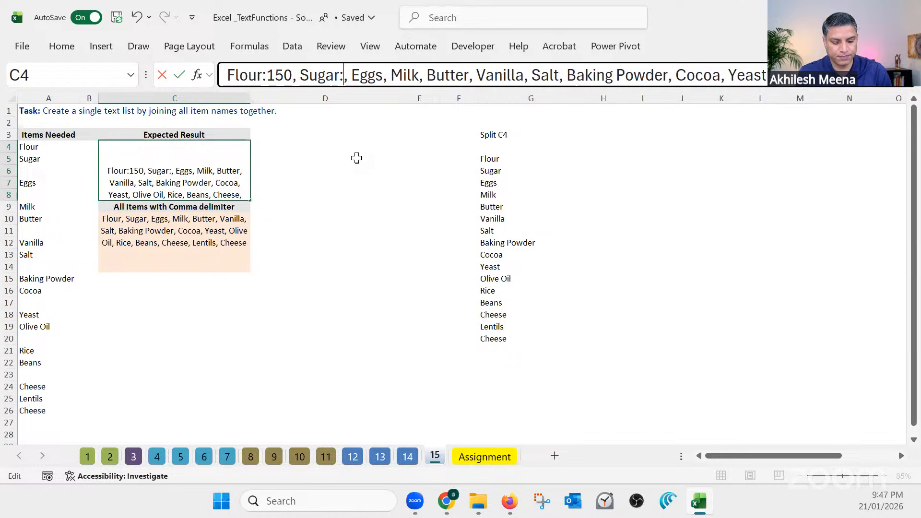
text(500)
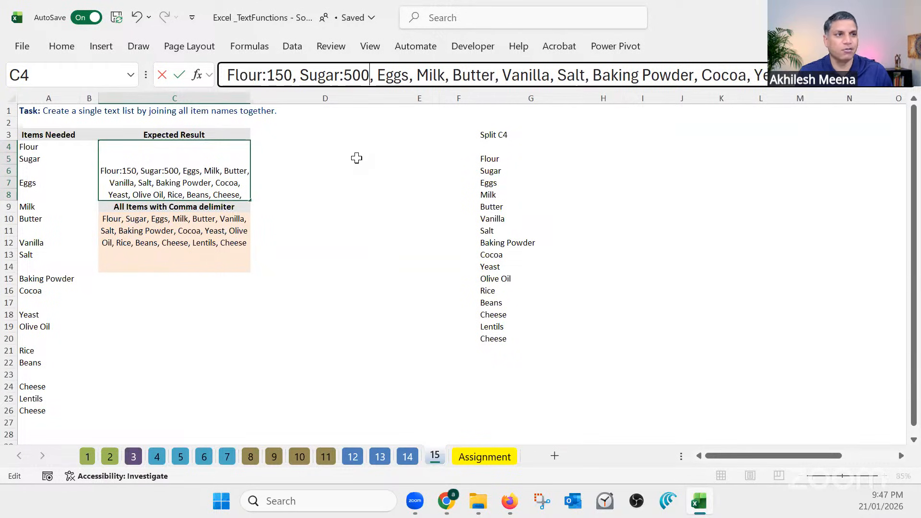
click(410, 77)
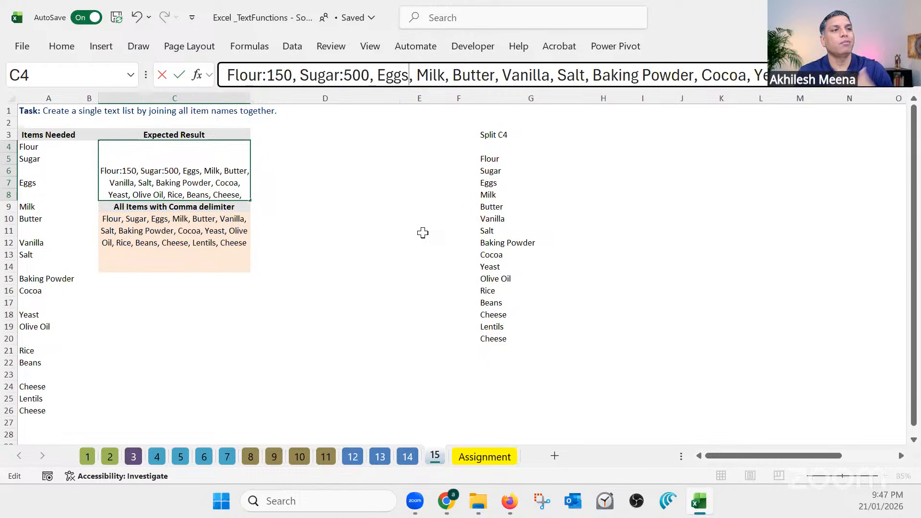
text(:)
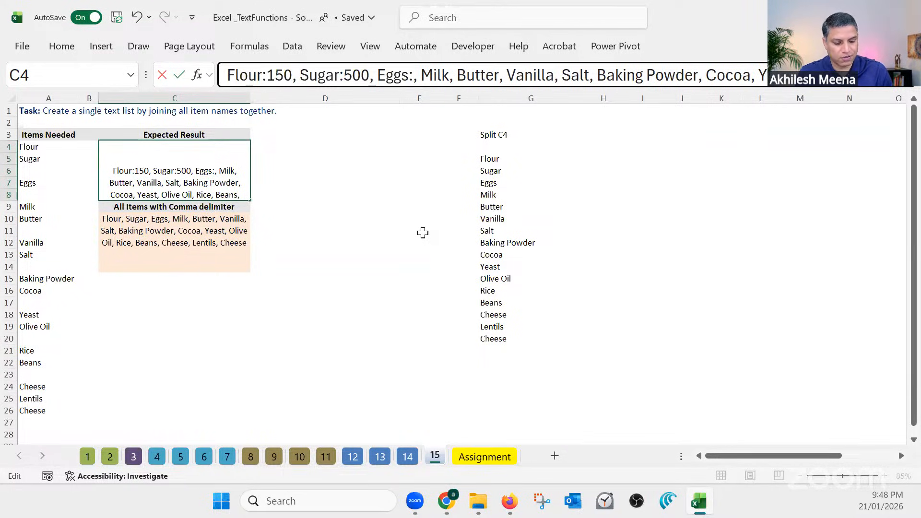
text(75)
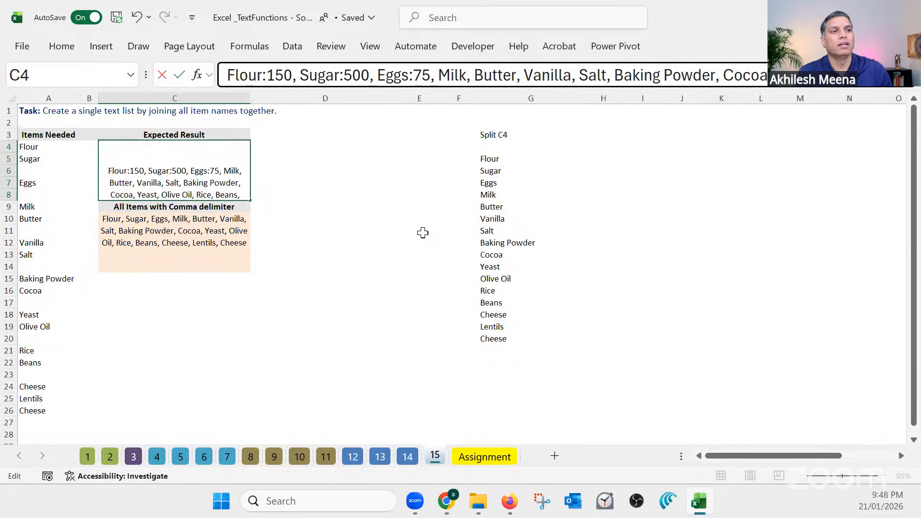
Copy Flour:150, Sugar:500, Eggs:75 out of the C4 text, discard the edit to C4 and paste the copy into C16
drag(437, 77, 210, 80)
key(ctrl+c)
click(431, 76)
key(Escape)
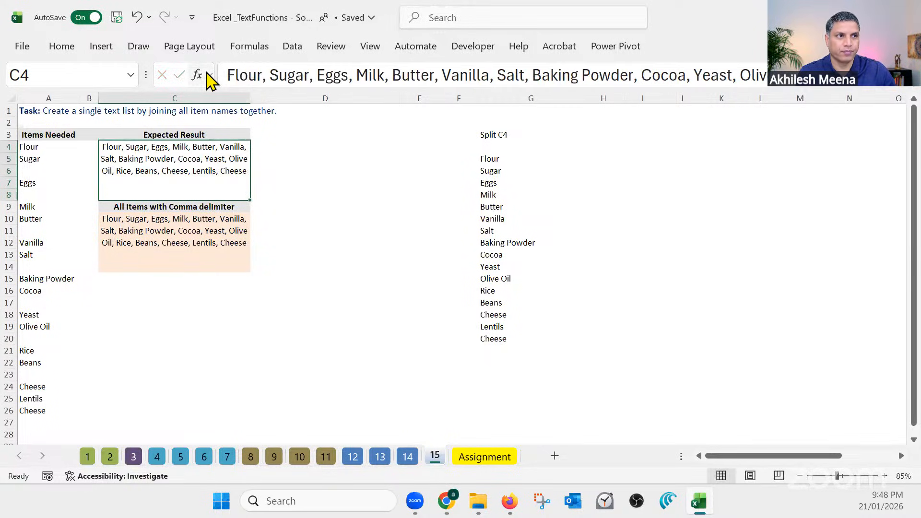
click(161, 292)
key(ctrl+v)
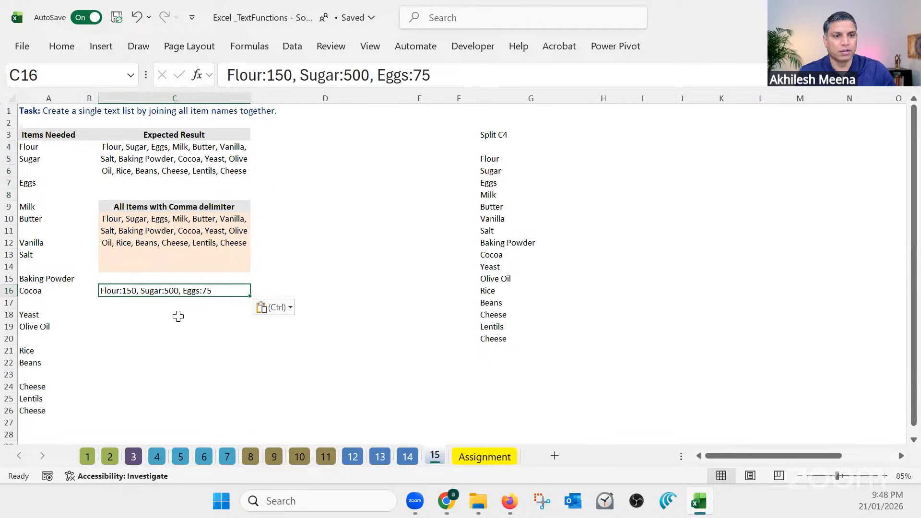
click(182, 316)
click(189, 292)
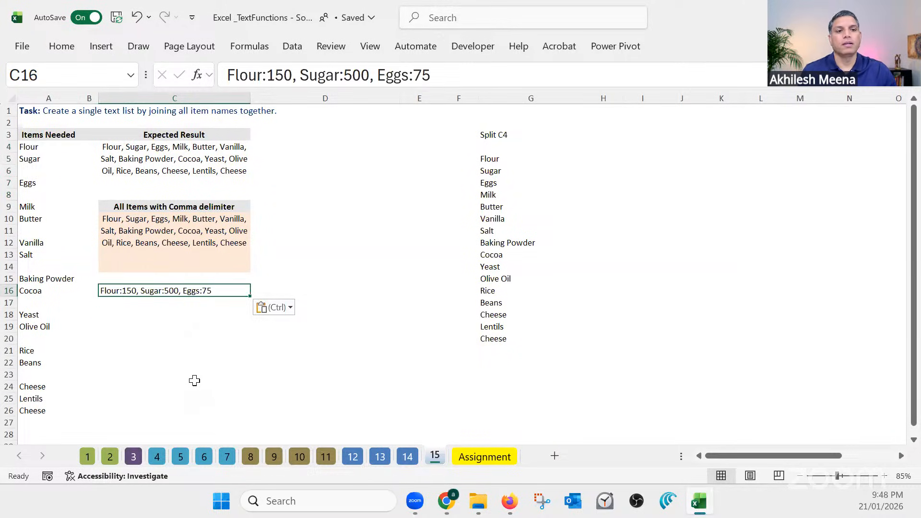
Narrow column D to about the width of the neighbouring column E
scroll(210, 341, up, 3)
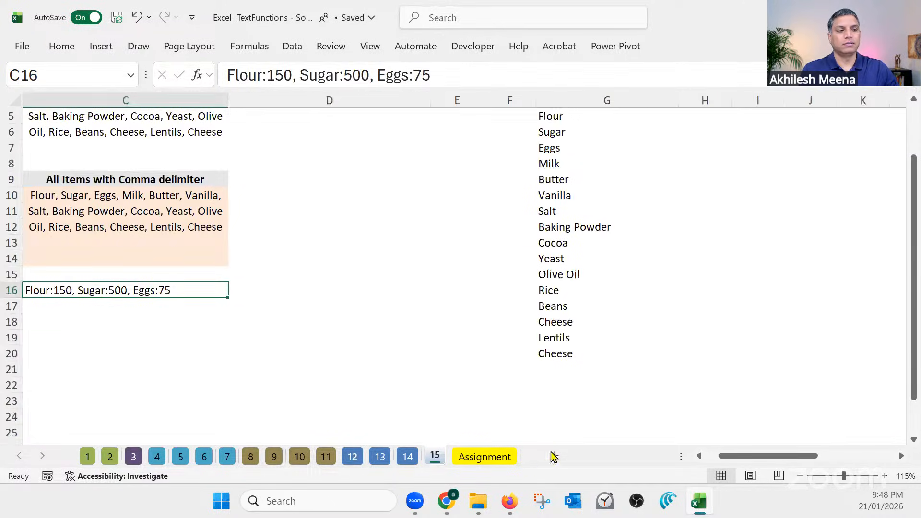
click(716, 458)
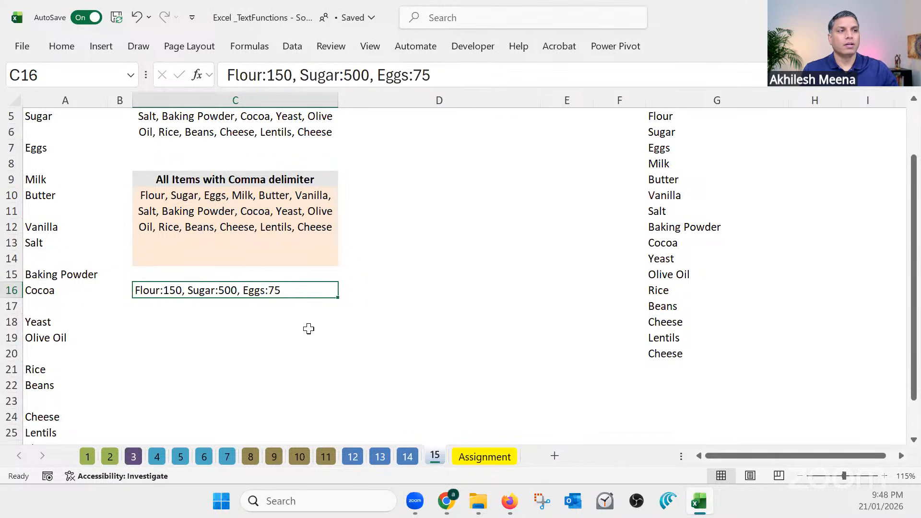
drag(540, 100, 397, 100)
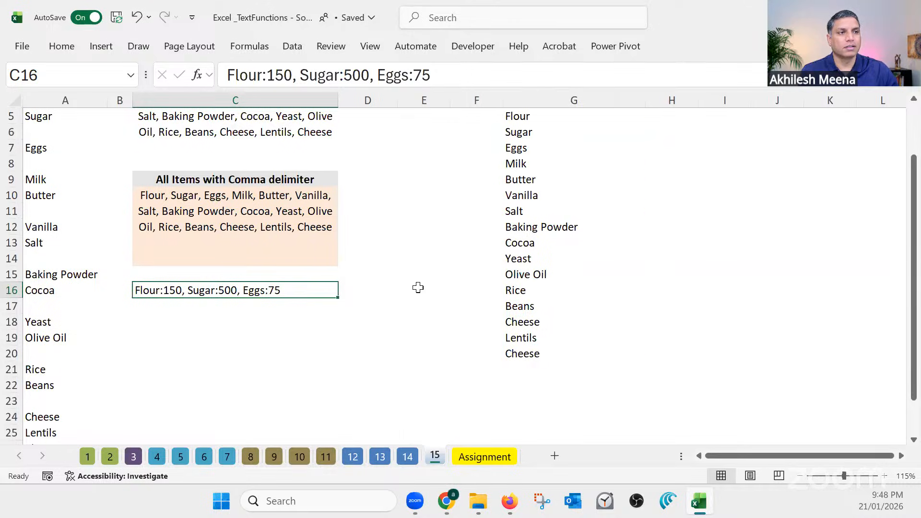
Start a TEXTSPLIT formula in F23 on the text in C16, with a colon as the column delimiter
scroll(416, 287, down, 2)
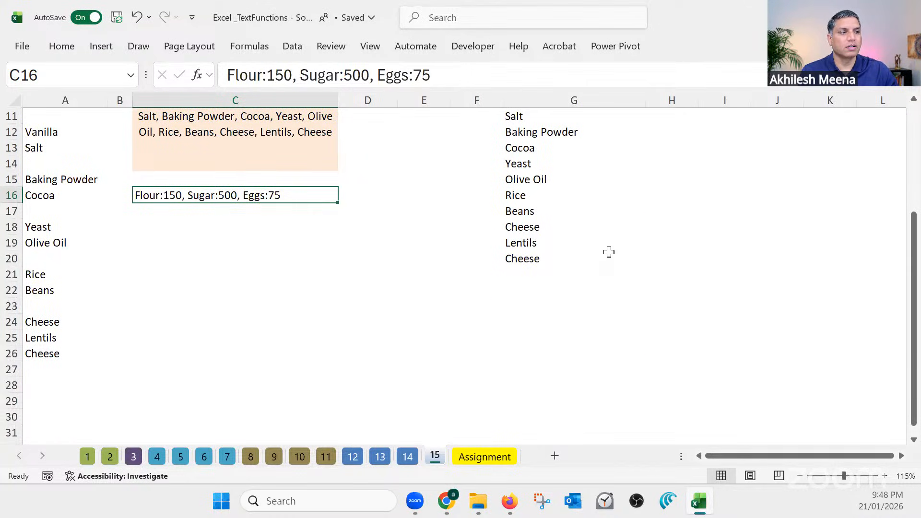
click(499, 305)
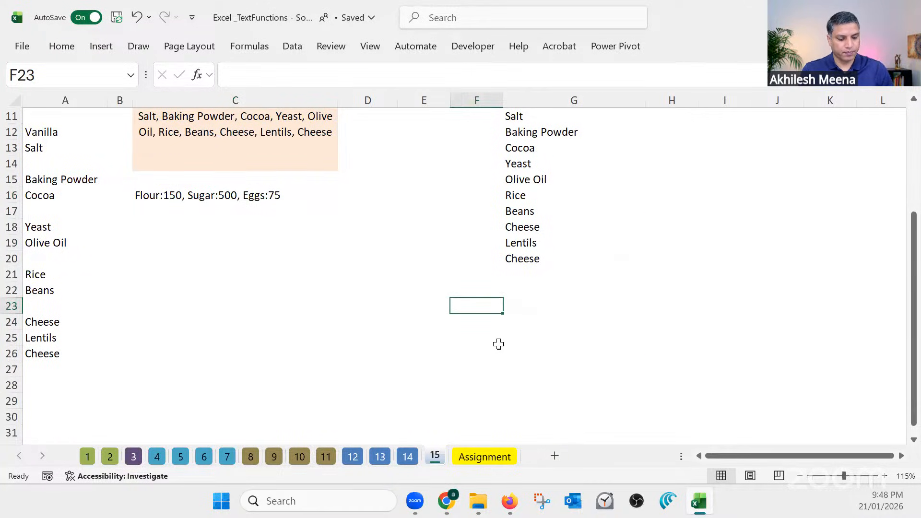
text(=text)
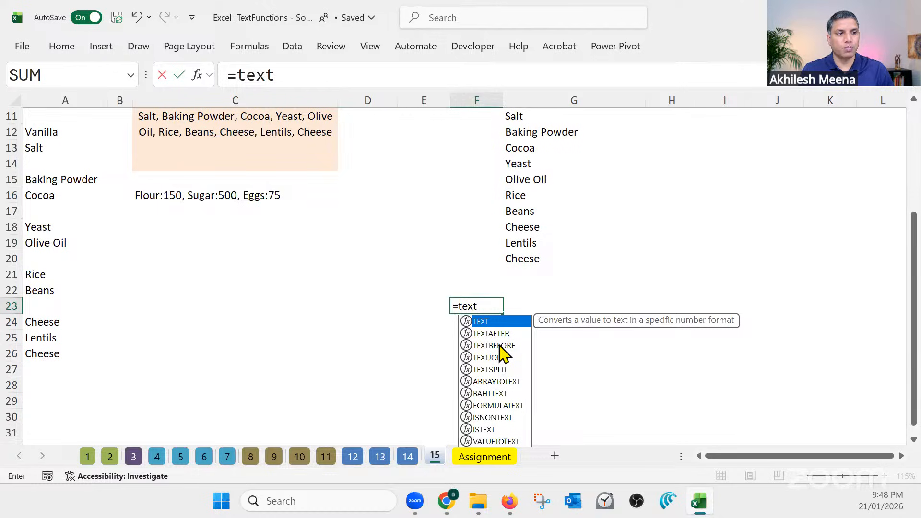
key(Tab)
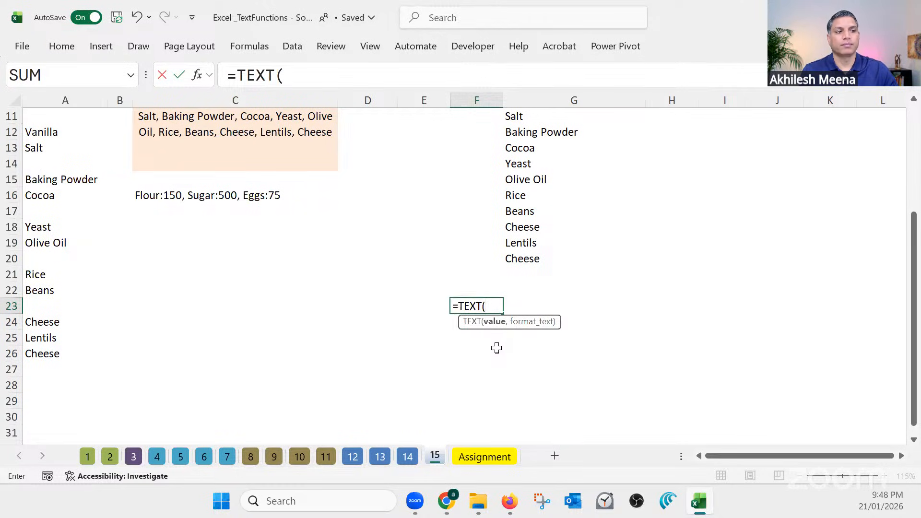
key(BackSpace)
text(s)
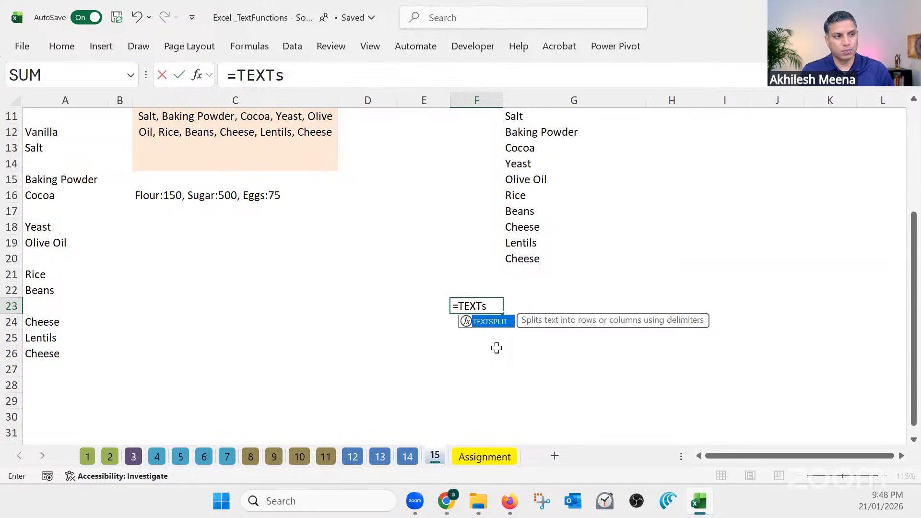
key(Tab)
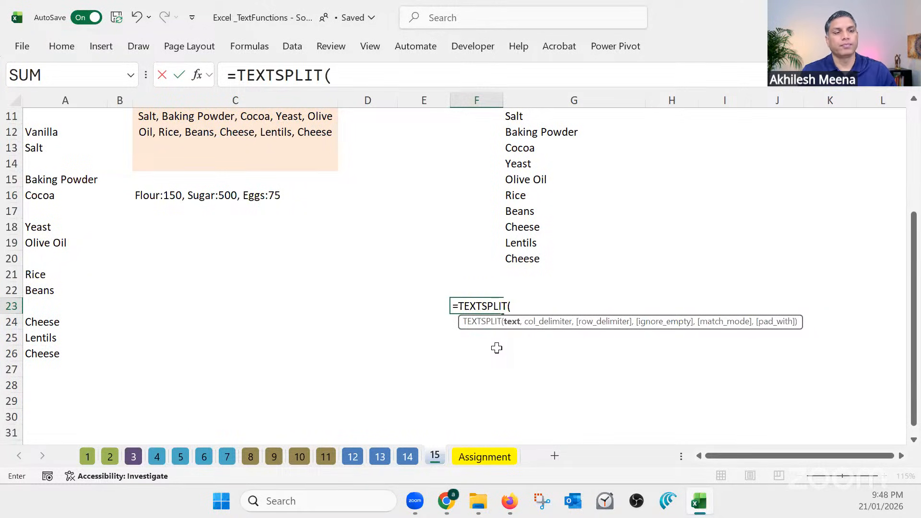
click(221, 196)
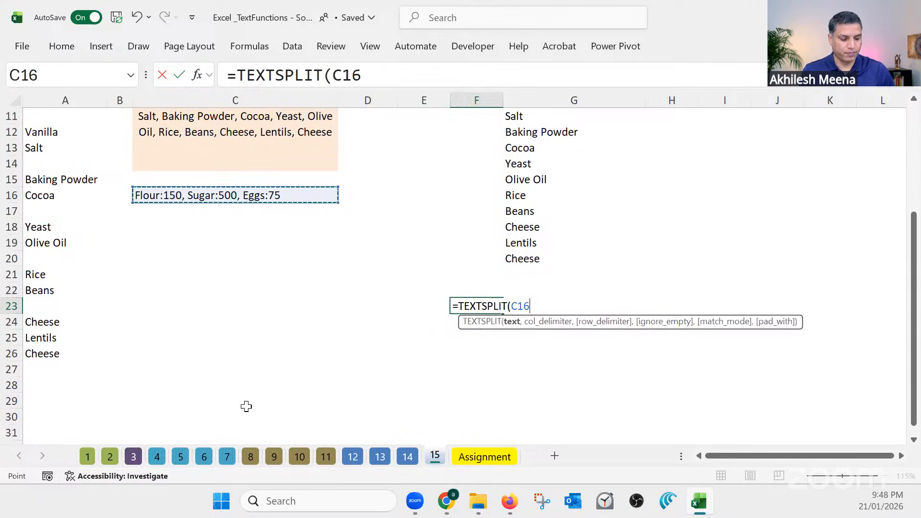
text(, ":)
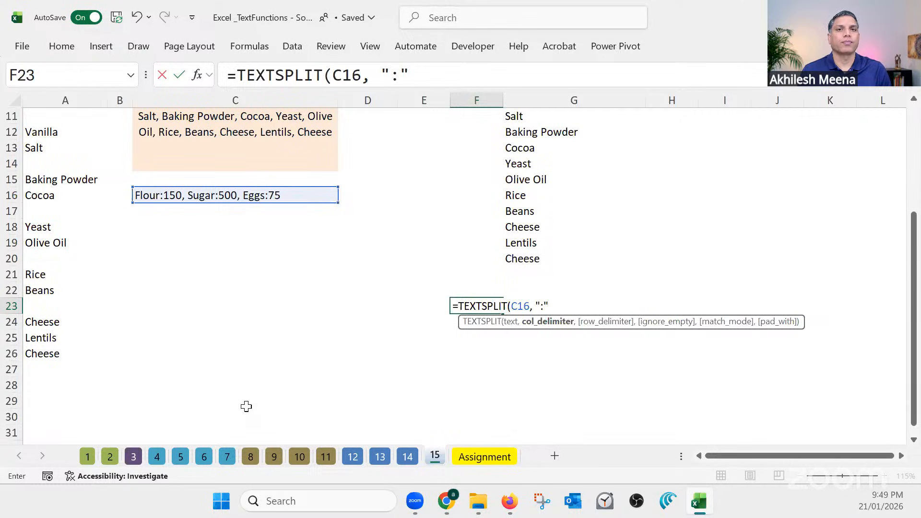
Complete the F23 formula with a comma as the row delimiter, giving =TEXTSPLIT(C16, ":", ",")
text(,)
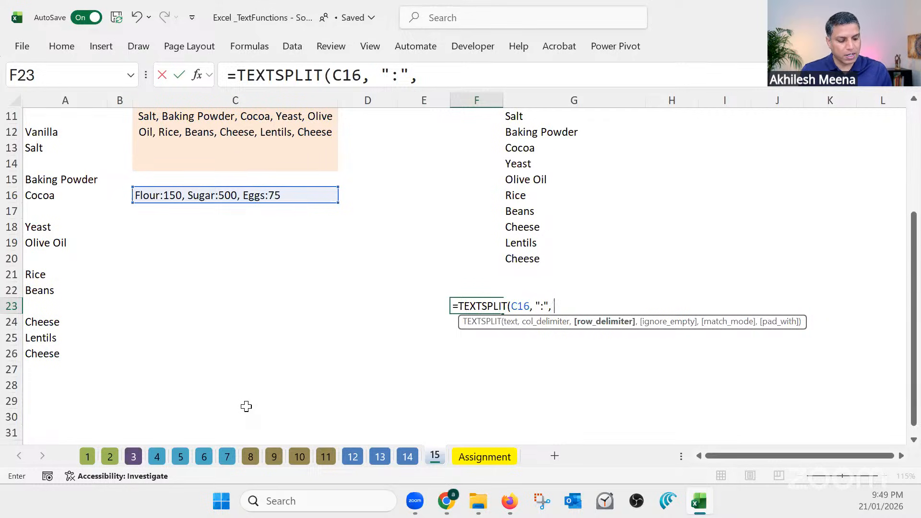
text(",)
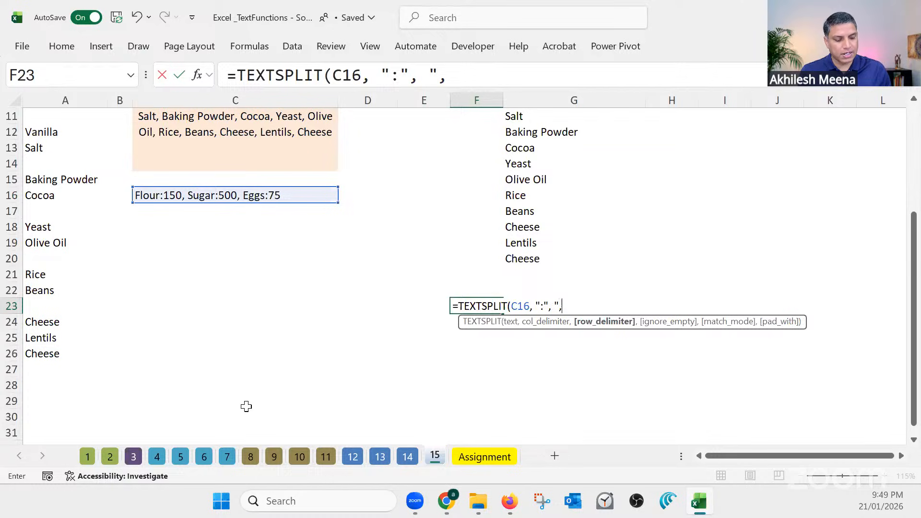
text(")
click(480, 85)
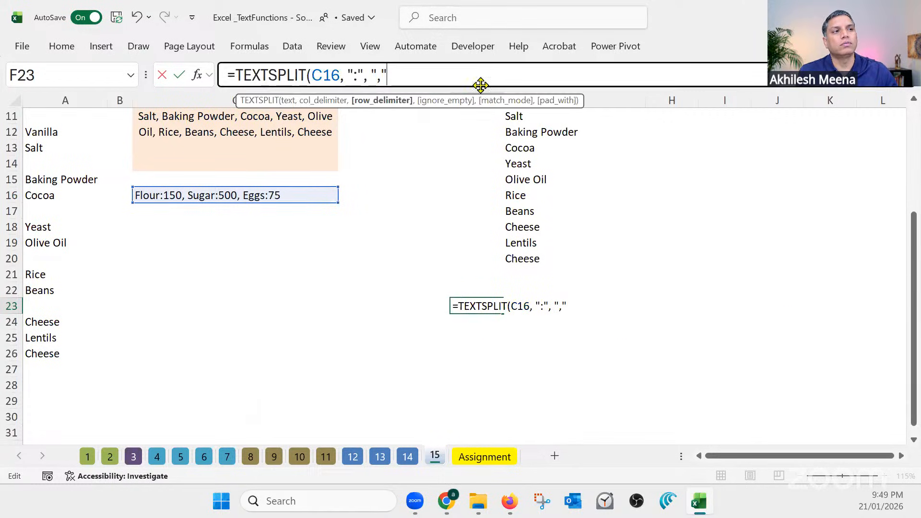
text())
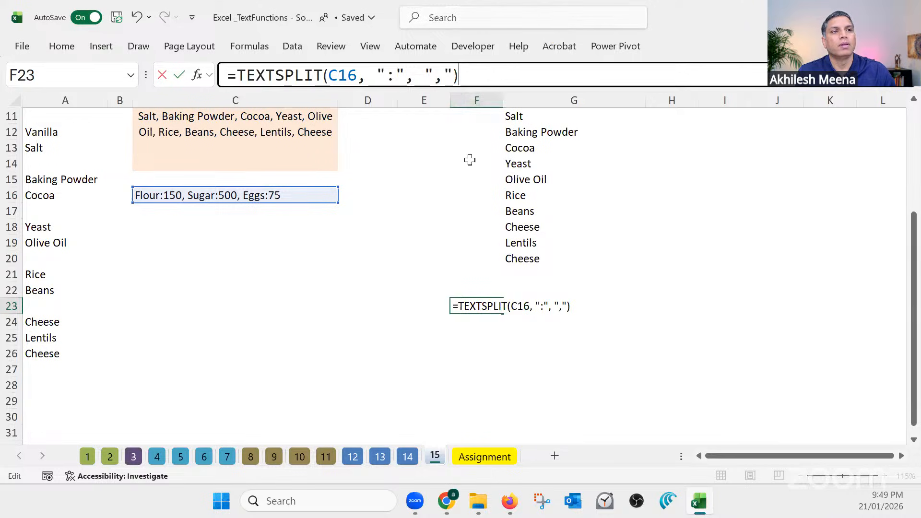
drag(377, 73, 454, 74)
click(466, 74)
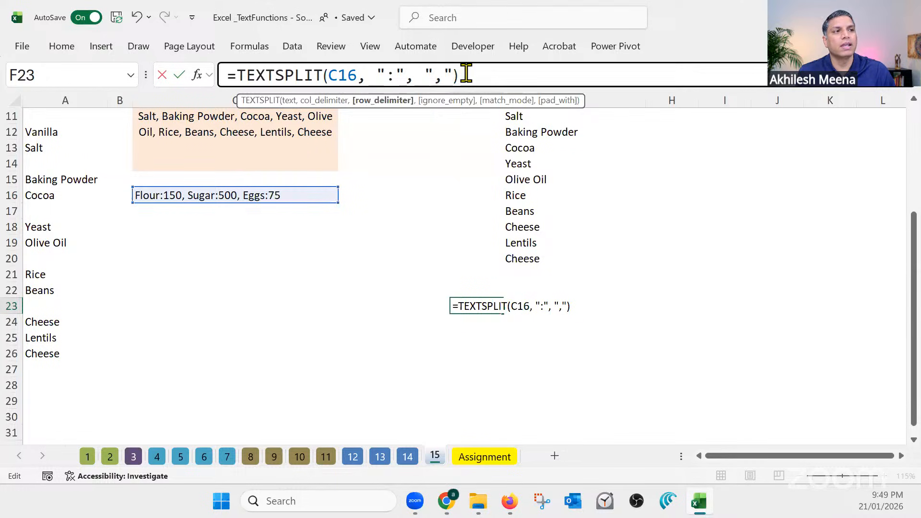
key(Return)
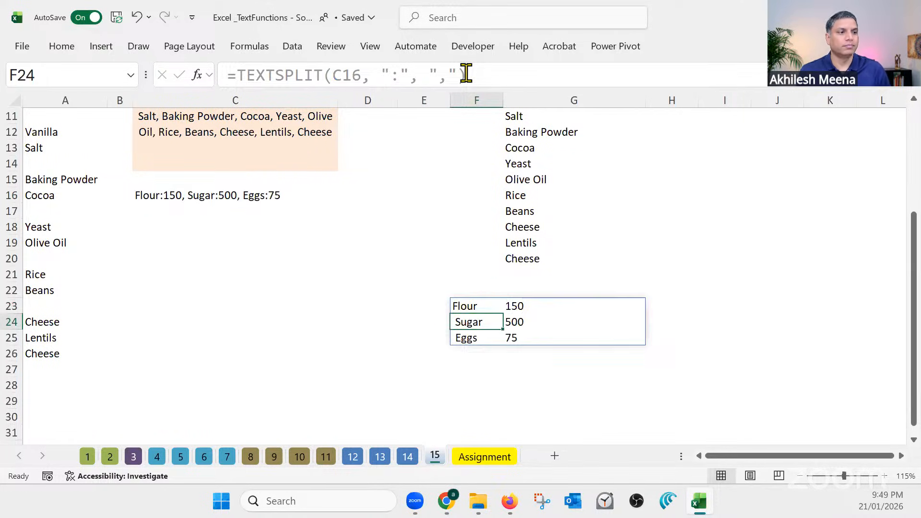
Compare the source text in C16 with the split items and quantities in F23:G25
click(574, 402)
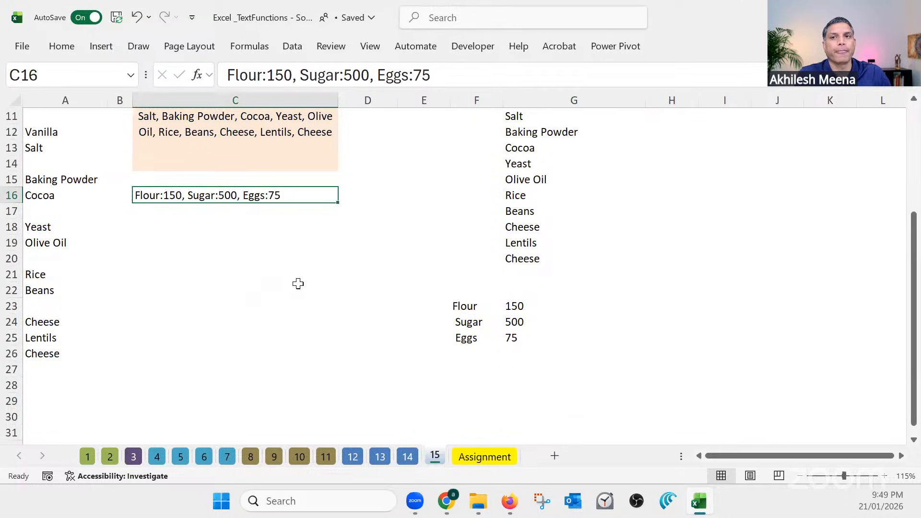
drag(468, 303, 518, 336)
click(507, 369)
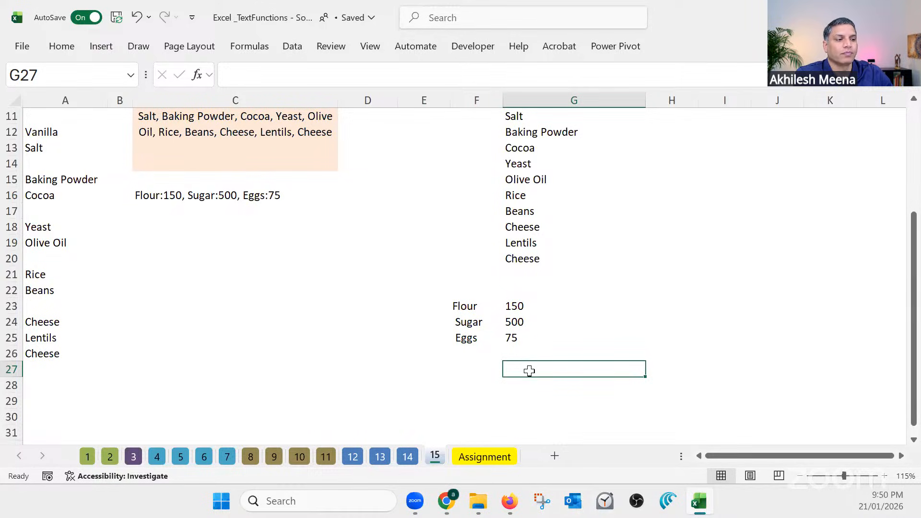
Add a new blank worksheet after sheet 15 and select cell B2 on it
click(555, 456)
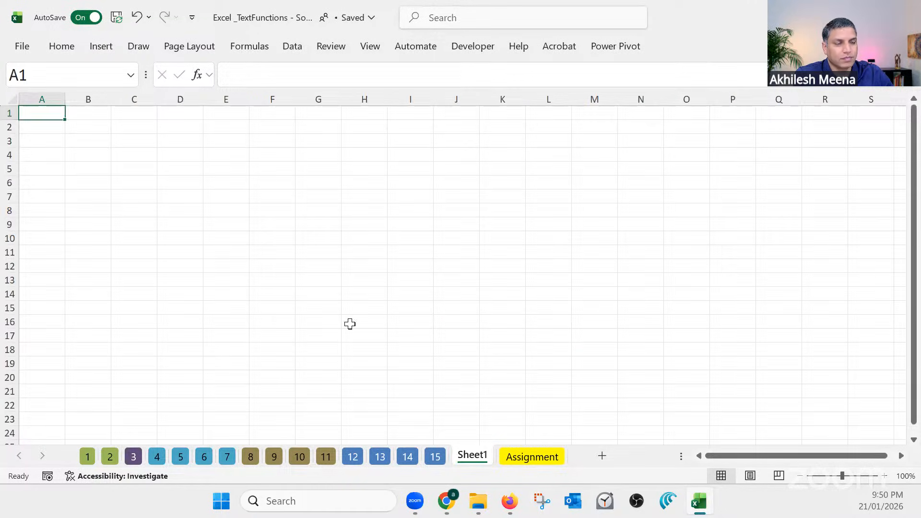
click(80, 127)
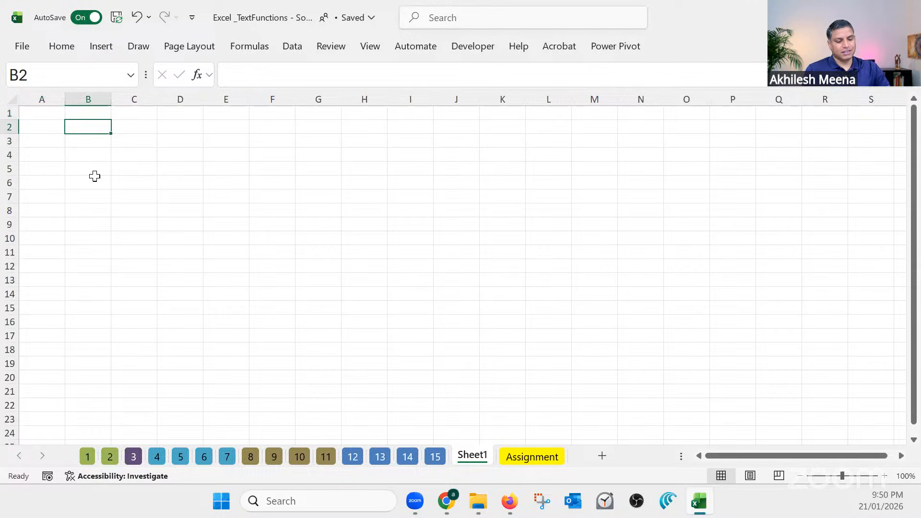
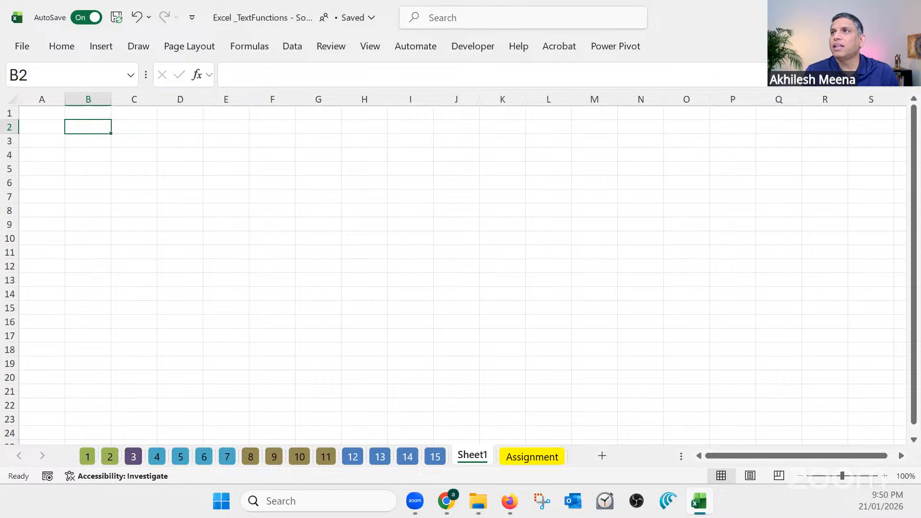
Enter the label "Trim" in cell B2 of Sheet1
key(alt+Tab)
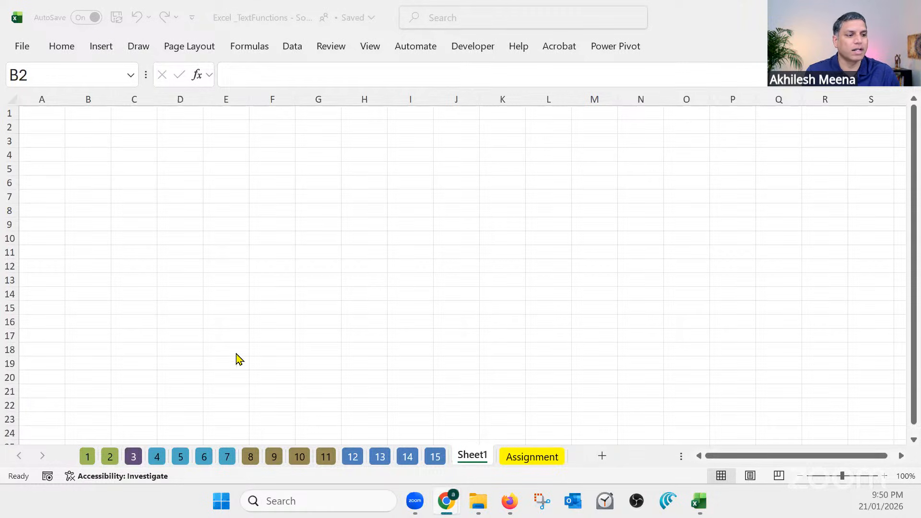
click(121, 138)
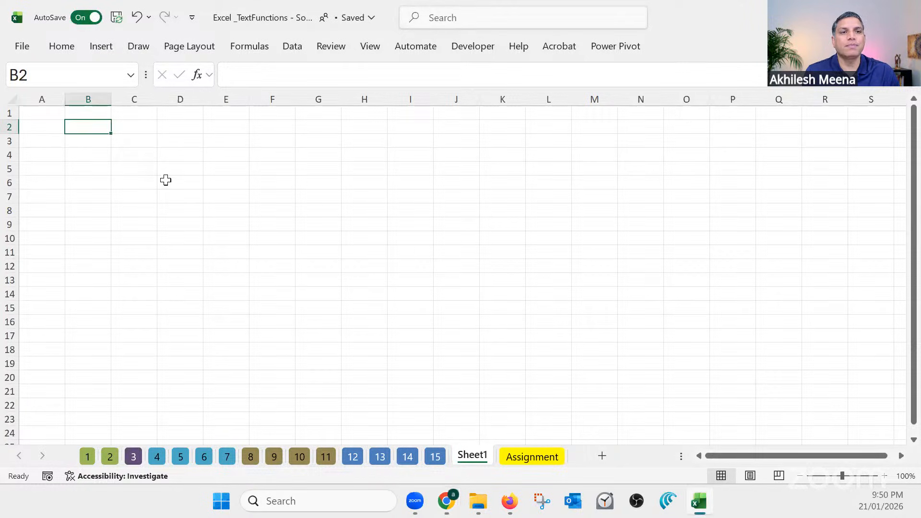
scroll(248, 234, up, 2)
scroll(300, 245, up, 3)
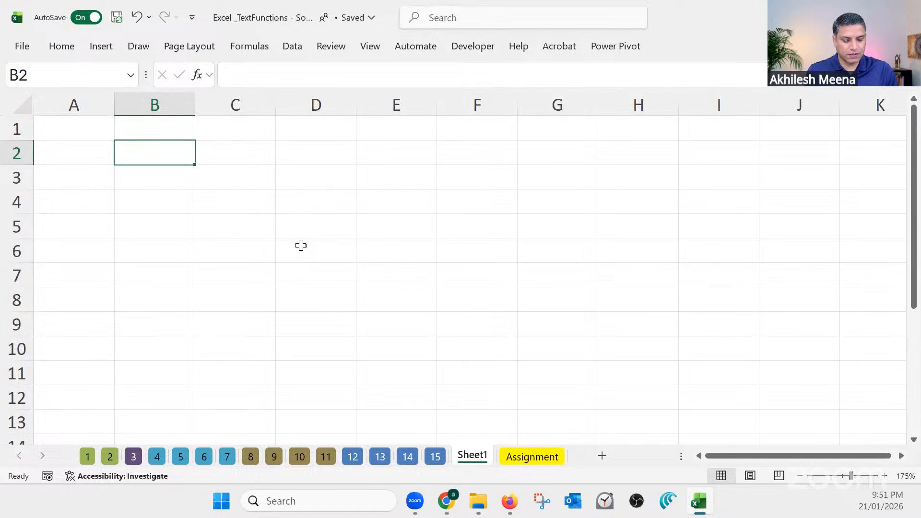
text(Trim)
key(Return)
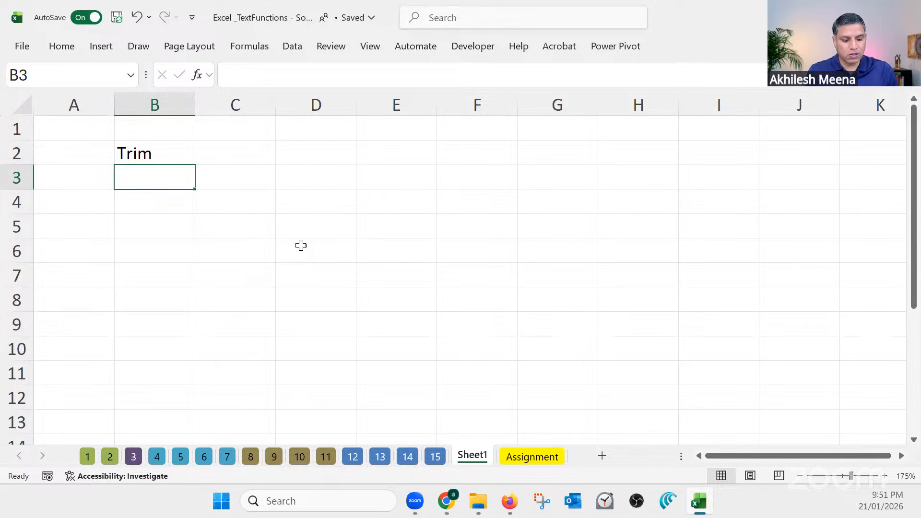
List the case functions "Upper", "lower" and "Proper" in cells B4 to B6, leaving B3 blank
key(Down)
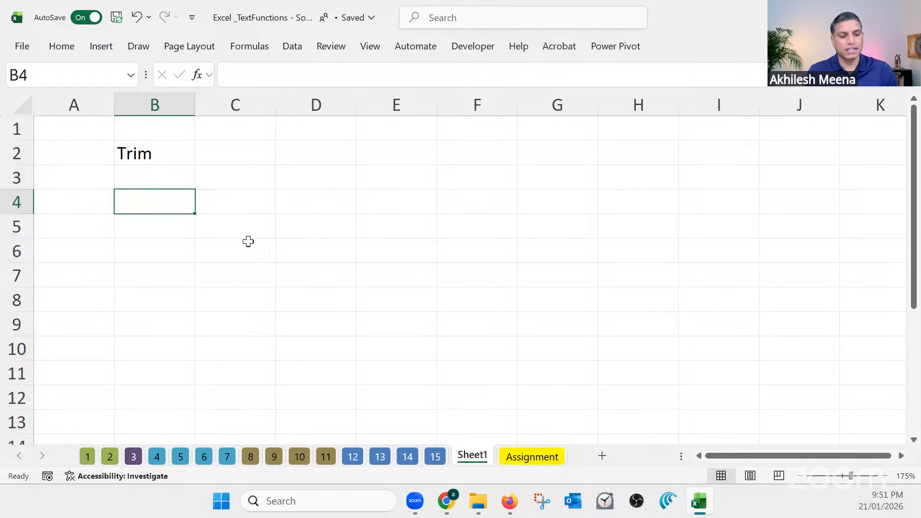
text(Upper)
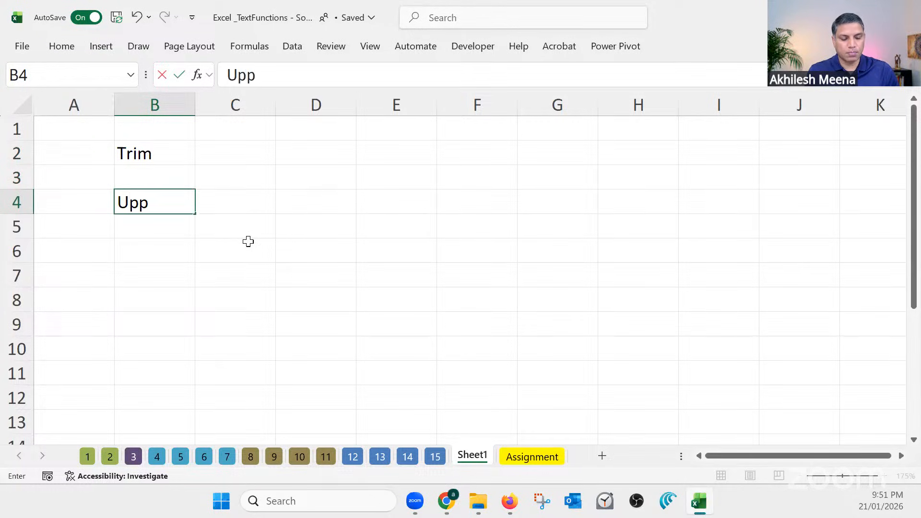
key(Return)
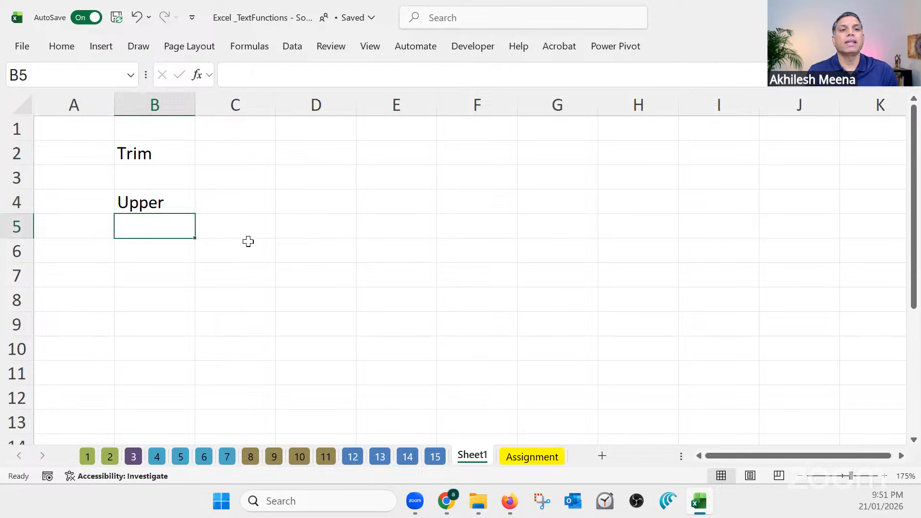
text(lower)
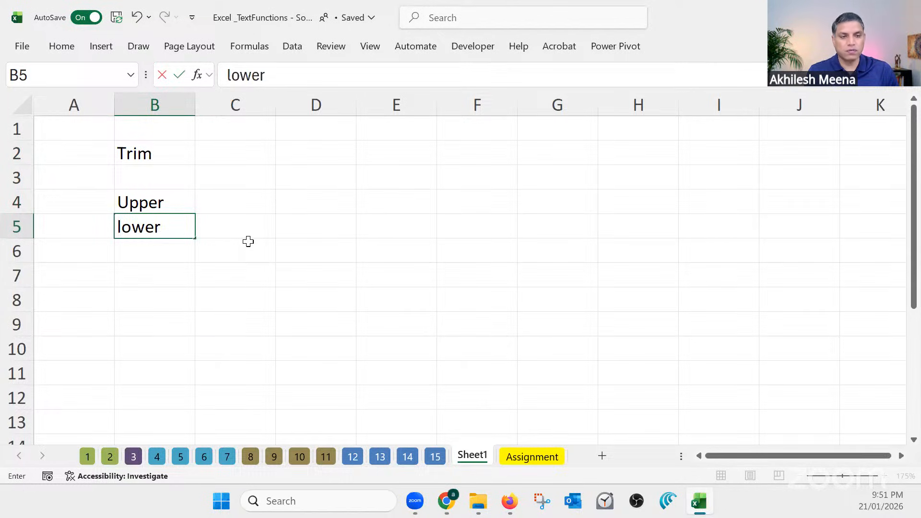
key(Return)
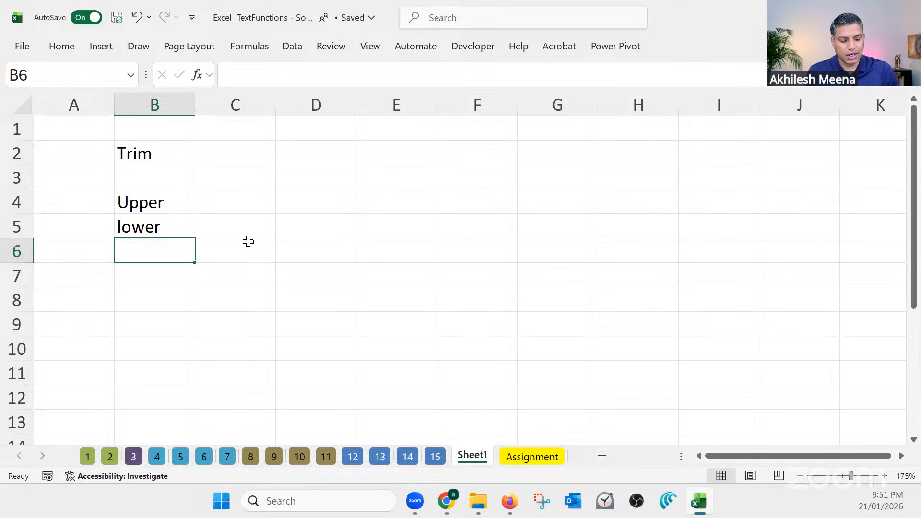
text(Prof)
key(BackSpace)
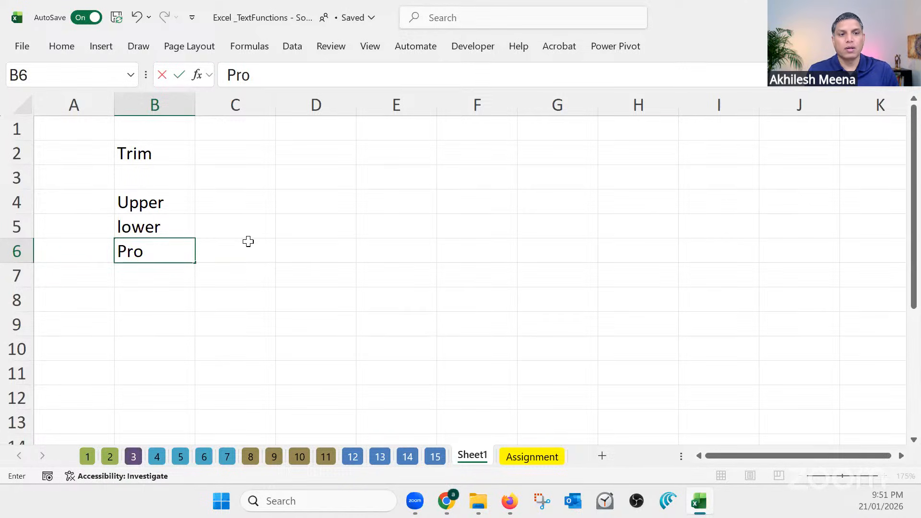
text(per)
key(Return)
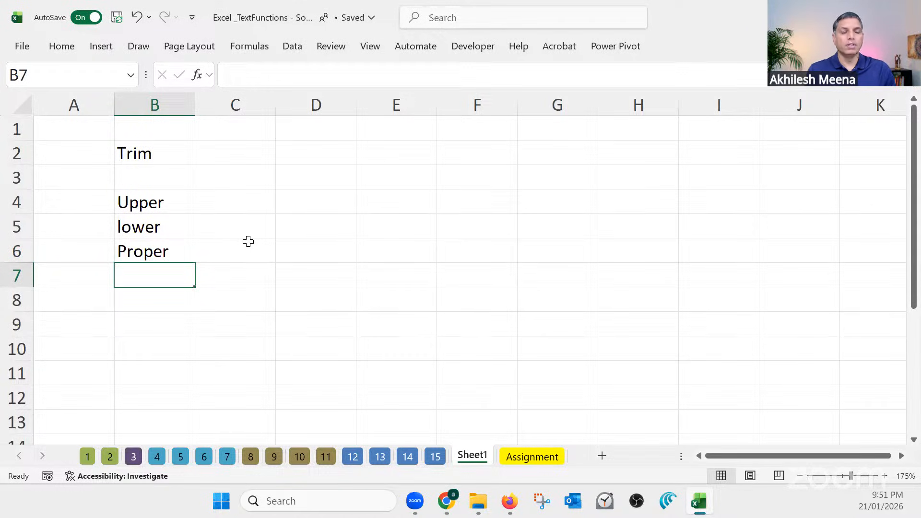
drag(141, 201, 147, 252)
click(142, 155)
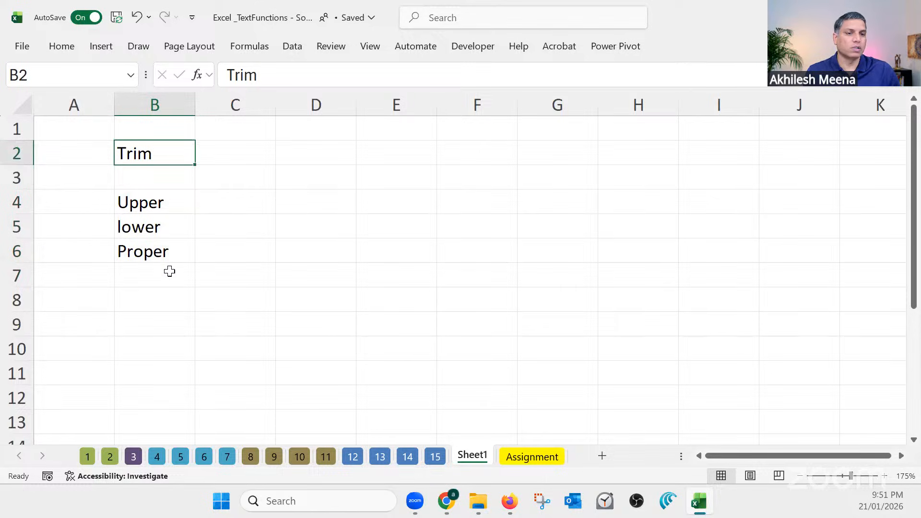
List the extraction functions "Left", "Right" and "MID" in cells B8 to B10, leaving B7 blank
scroll(169, 271, down, 1)
click(155, 228)
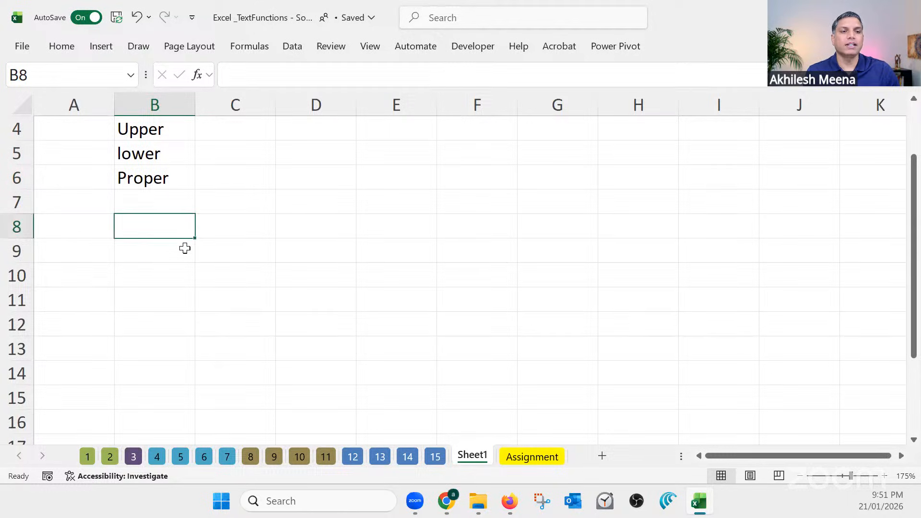
scroll(184, 248, down, 1)
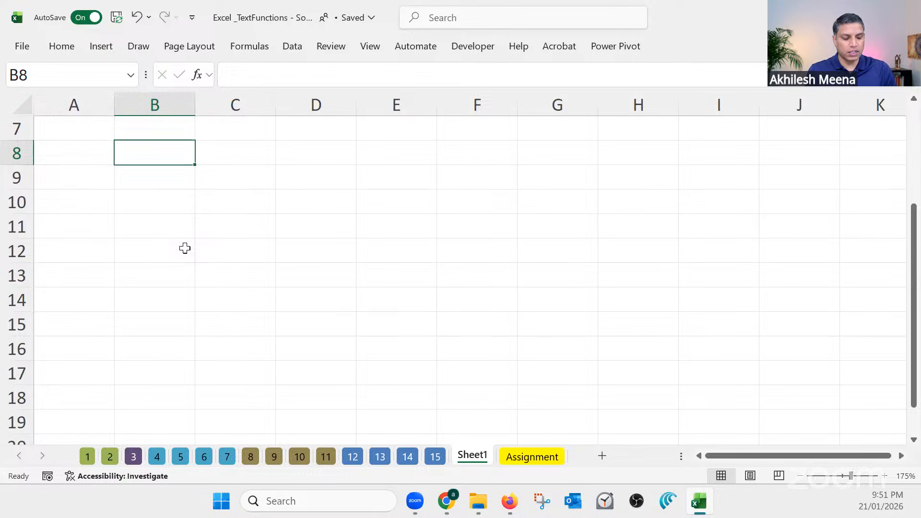
text(Left)
key(Return)
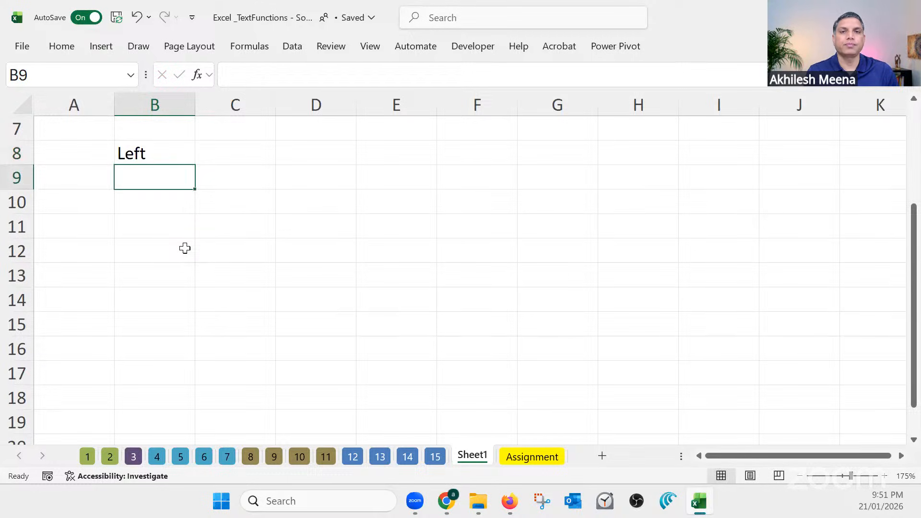
text(Right)
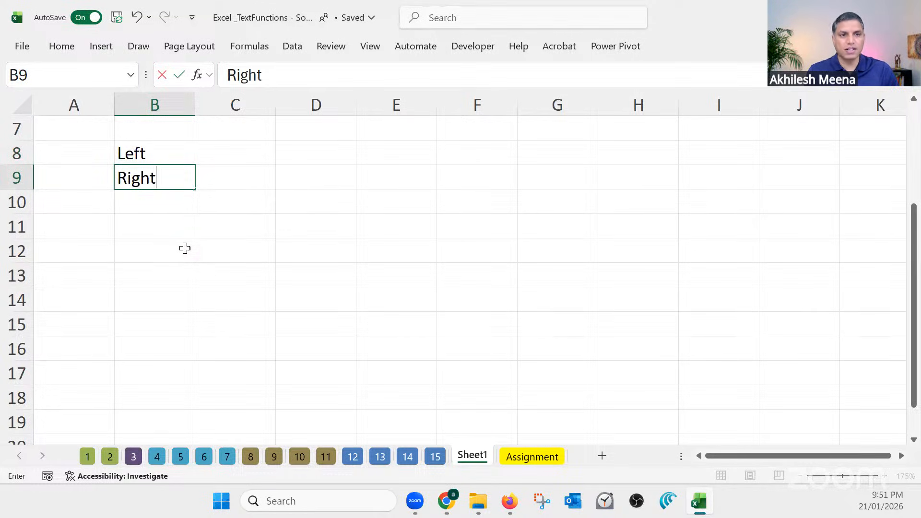
key(Return)
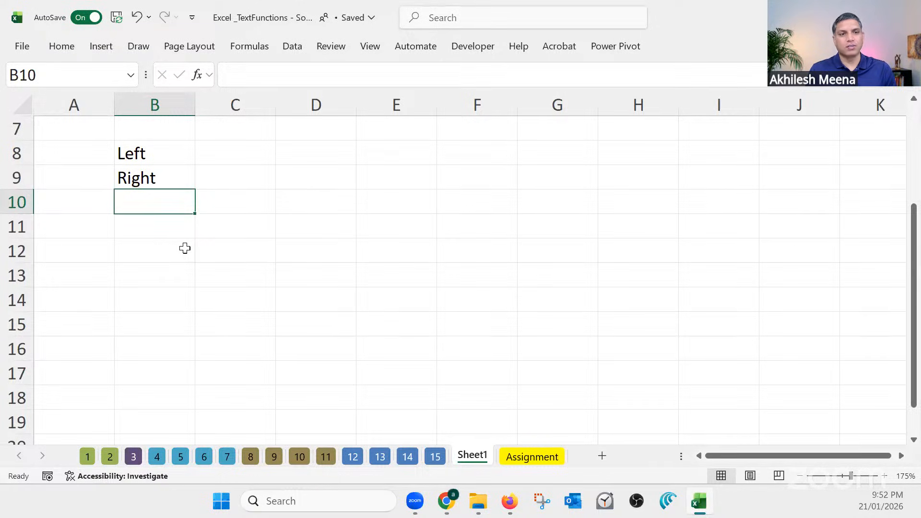
text(MID)
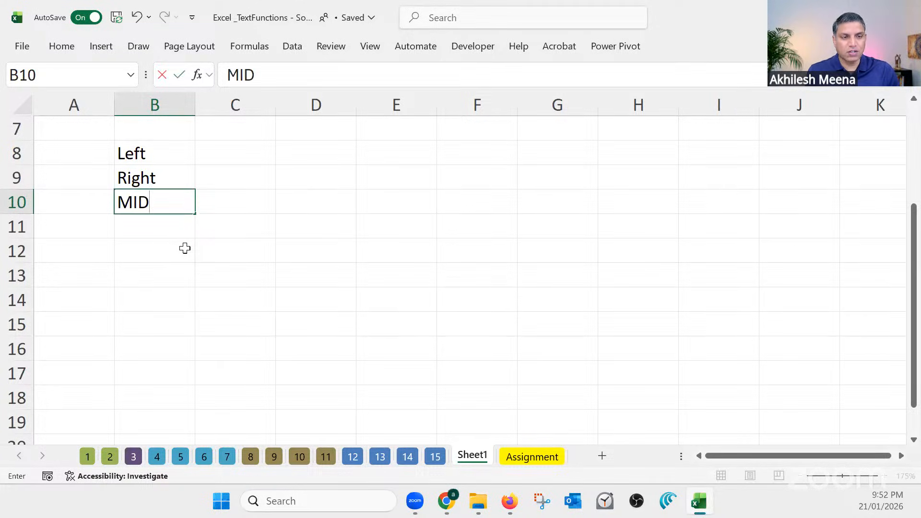
key(Return)
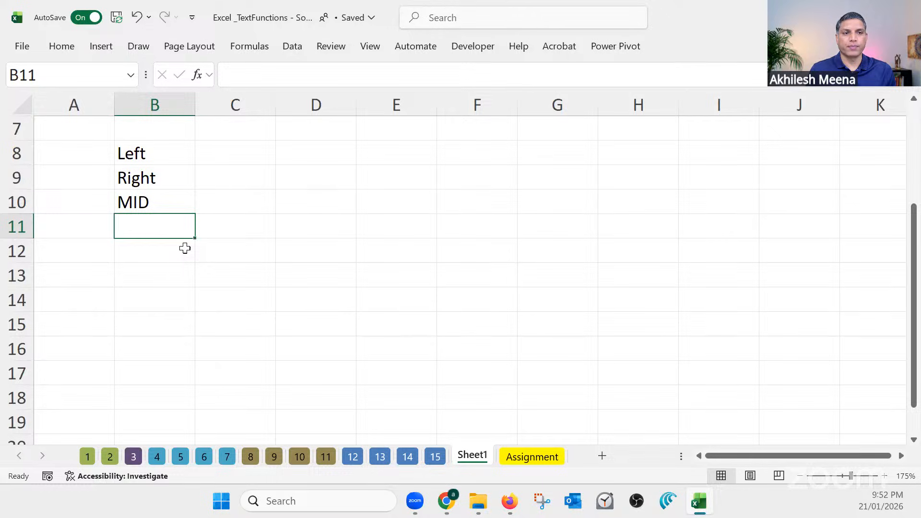
Enter "Find" in cell B12 and "Search" in cell B13, leaving B11 blank
click(152, 249)
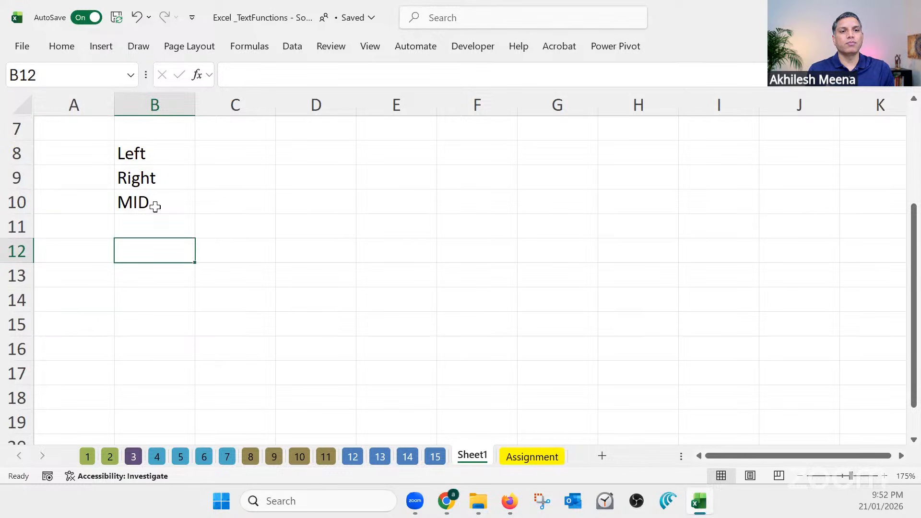
text(Find)
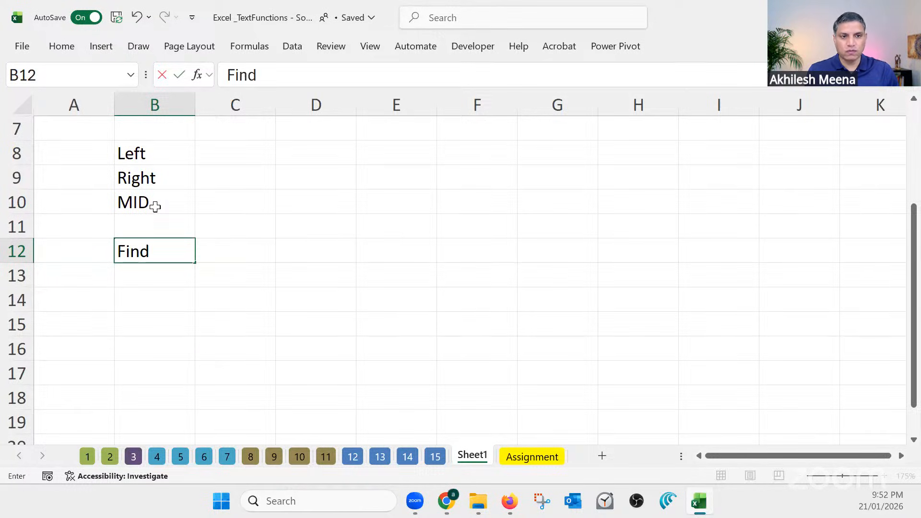
key(Return)
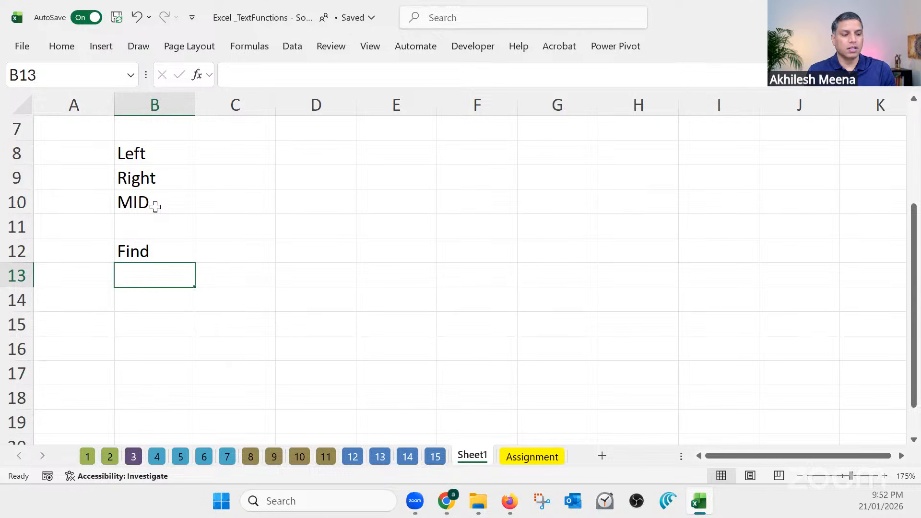
text(Search)
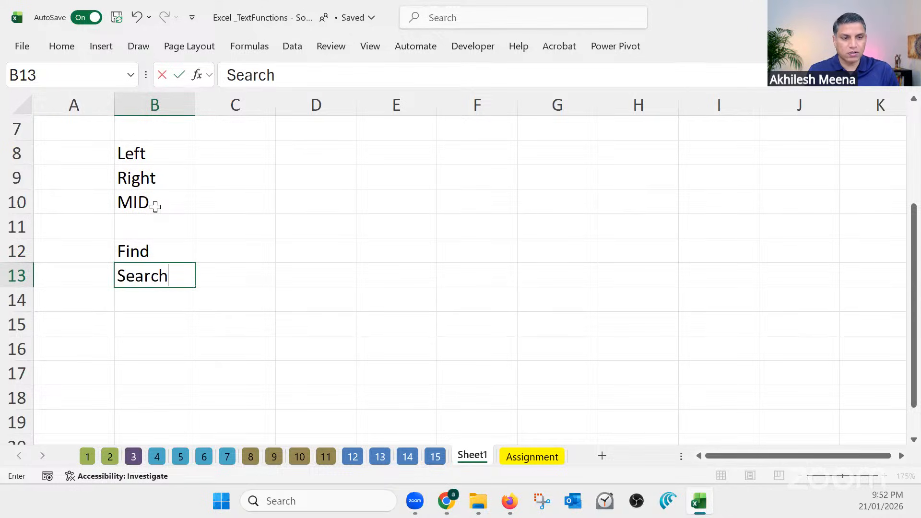
key(Return)
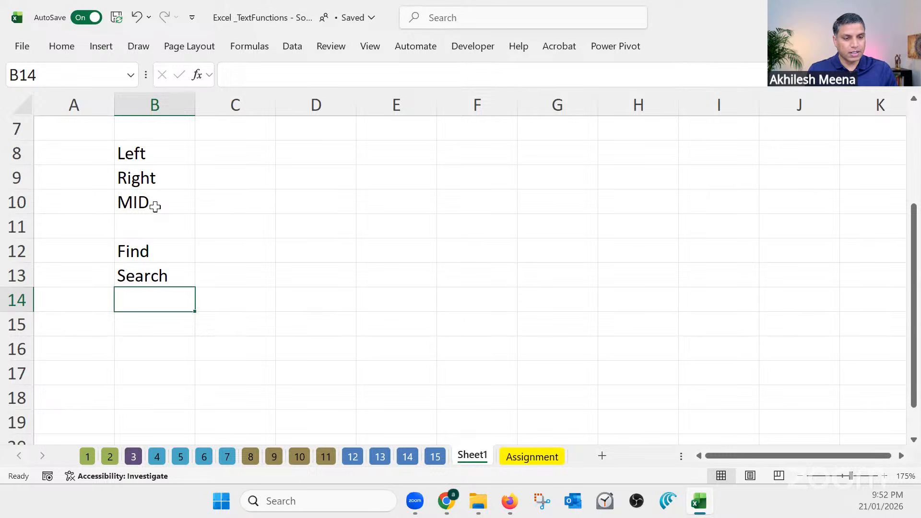
Enter the label "Len" in cell B15, leaving B14 blank
key(Down)
text(Len)
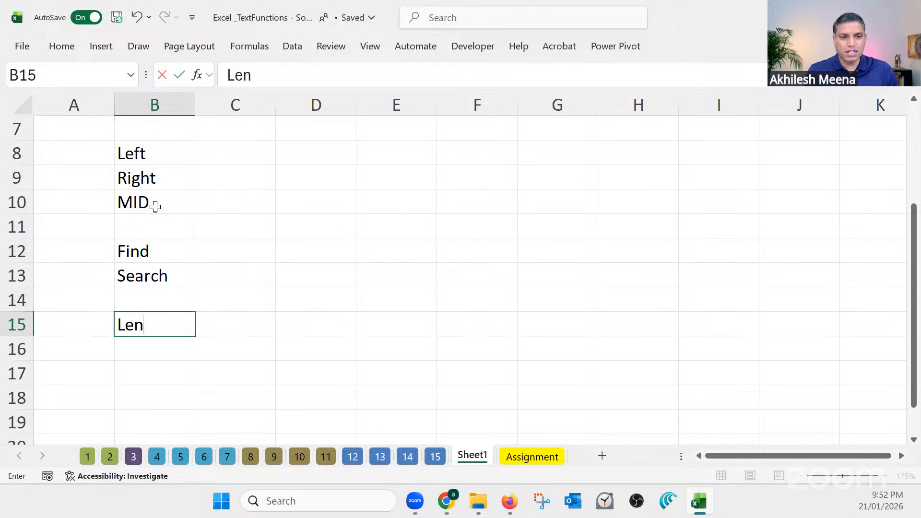
key(Return)
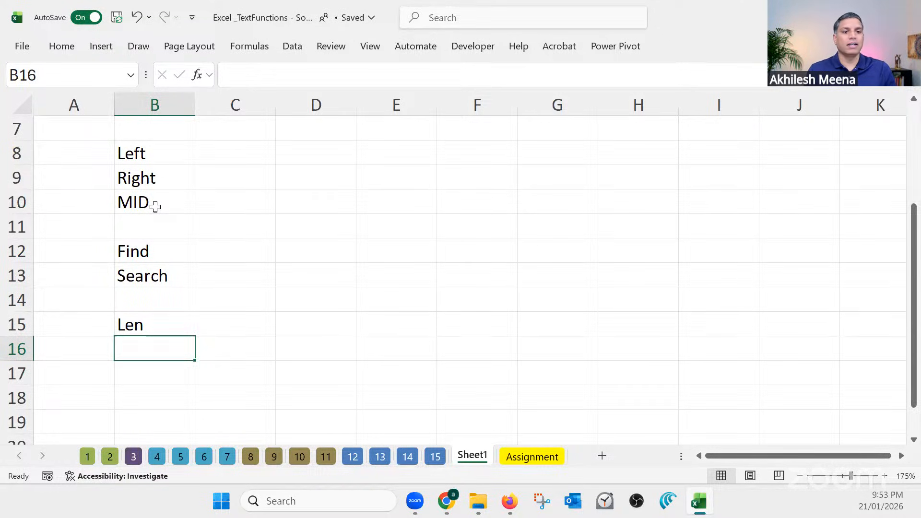
Enter "Text before" in cell B17 and "TextAfter" in cell B18, leaving B16 blank
scroll(163, 307, down, 2)
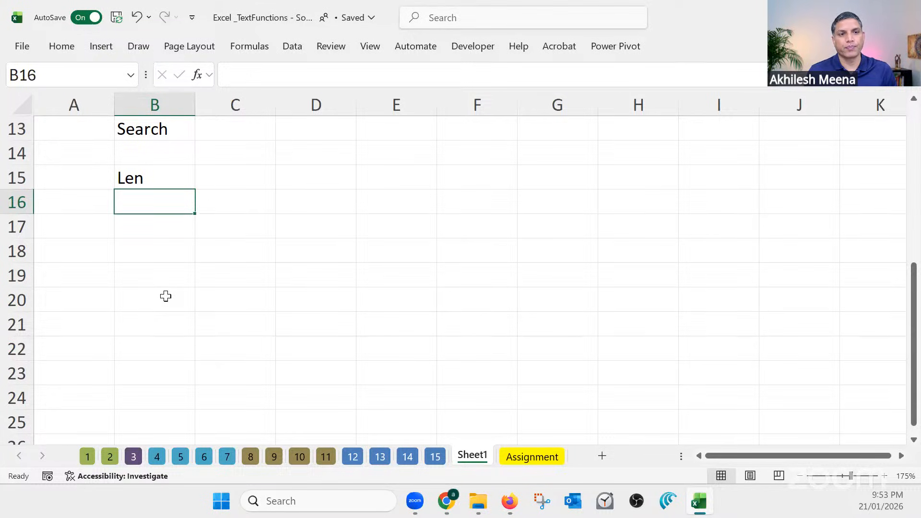
key(Down)
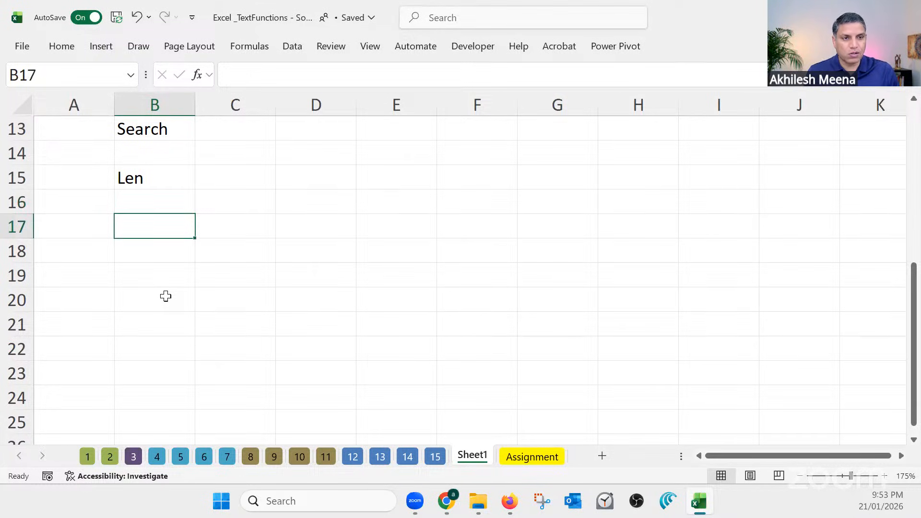
text(T)
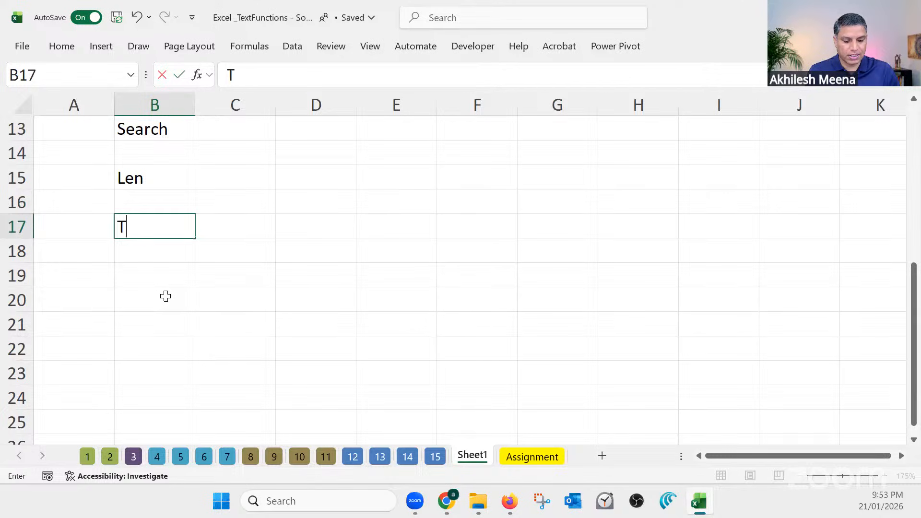
text(ext before)
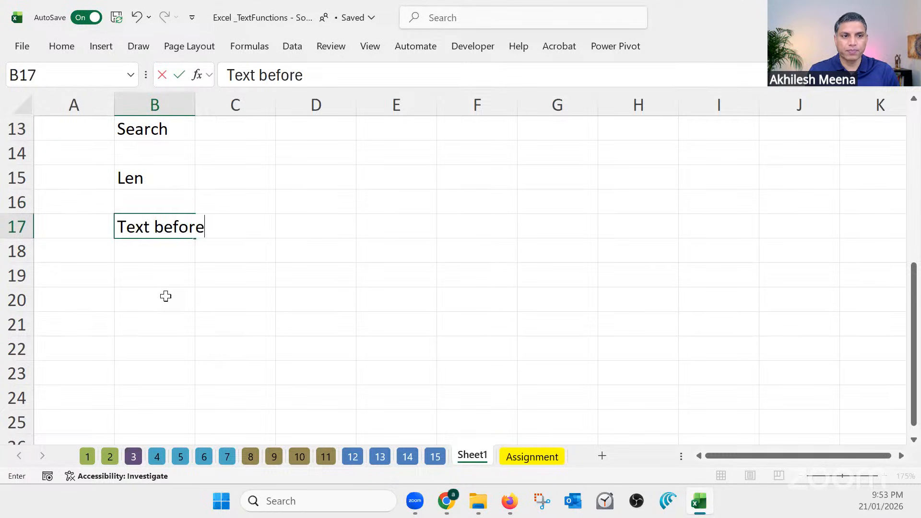
key(Return)
text(Tex)
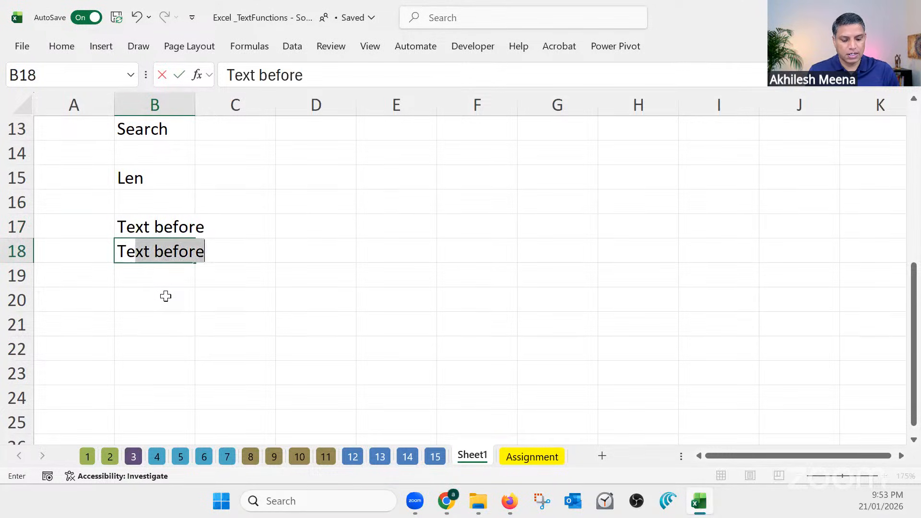
text(tAfter)
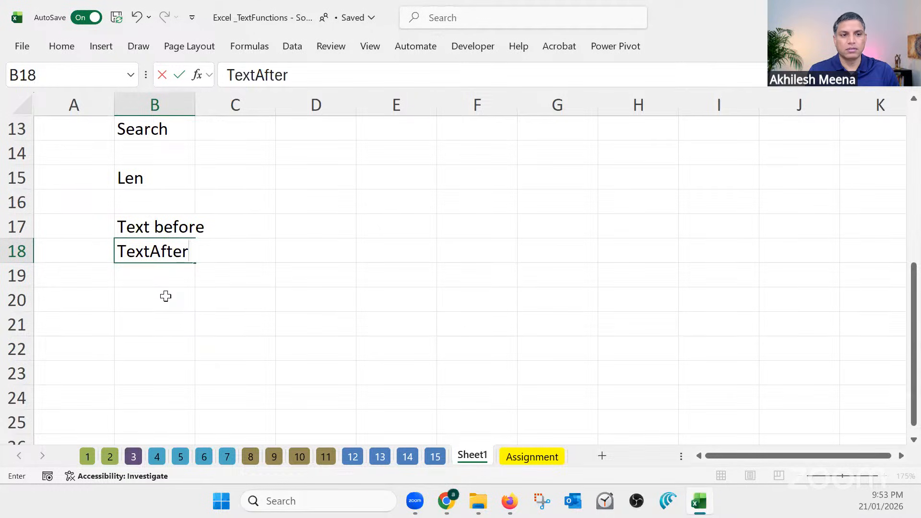
key(Return)
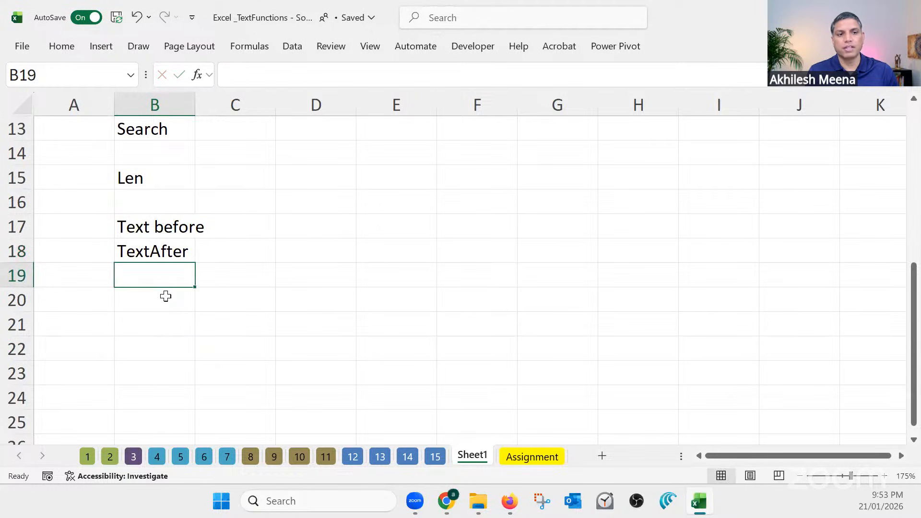
Remove the space from the label in B17 so it reads "Textbefore", and select cells B17 to B18
click(152, 224)
click(259, 72)
key(BackSpace)
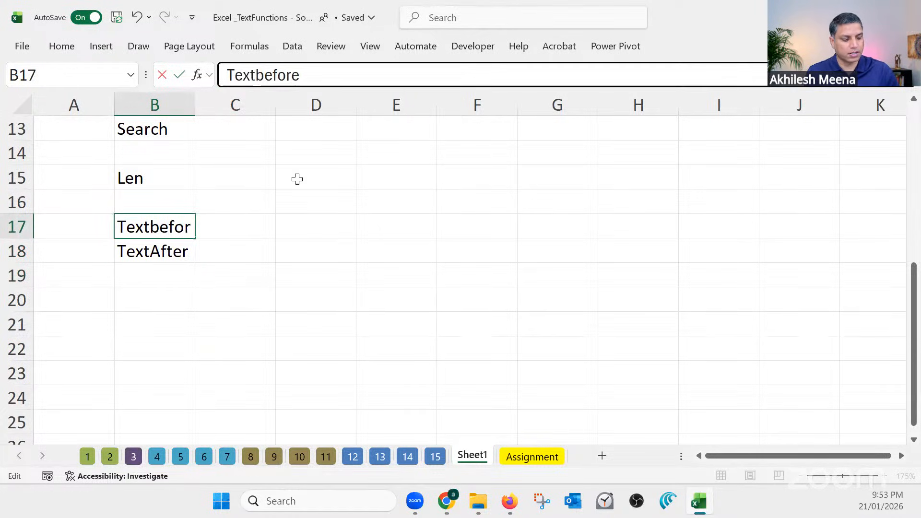
key(Return)
drag(156, 224, 156, 249)
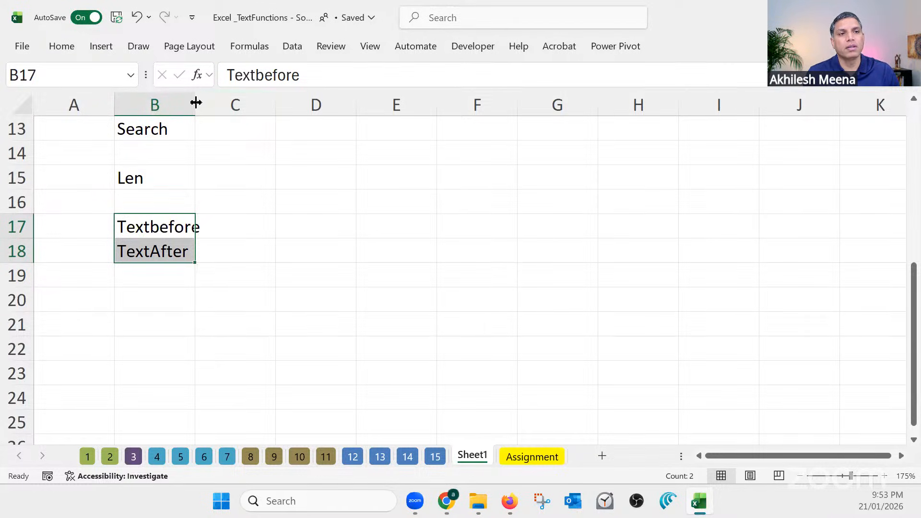
Widen column B so its longest label fits, and select cells B8 to B13
drag(196, 105, 211, 106)
scroll(216, 205, up, 2)
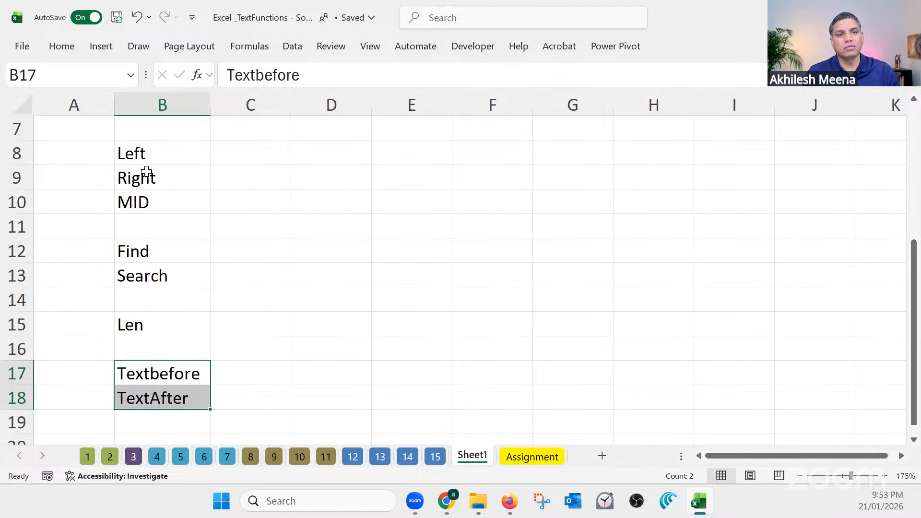
drag(150, 155, 159, 269)
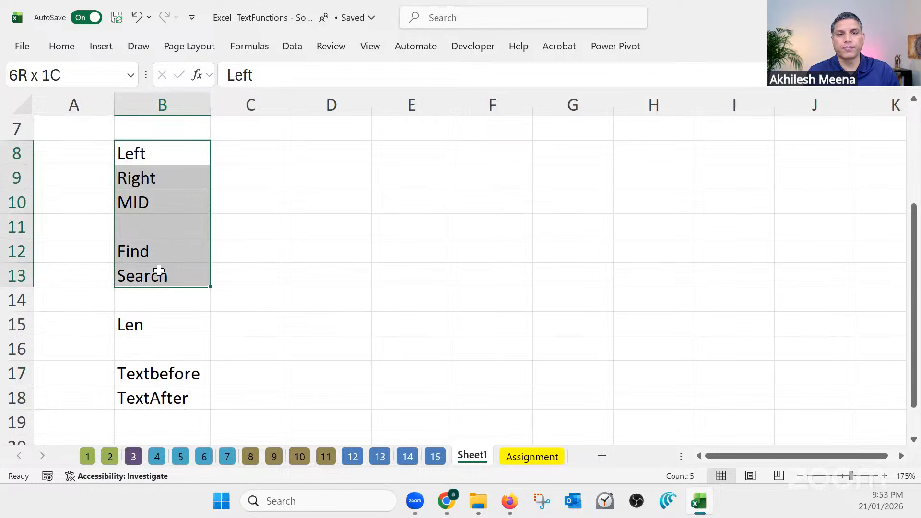
scroll(158, 269, down, 3)
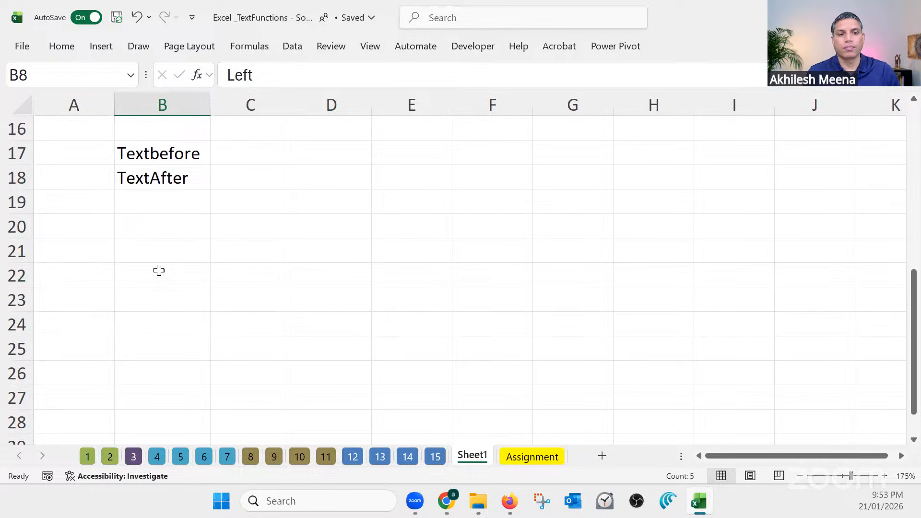
Enter "Texjoin" in cell B20 and "Texsplit" in cell B21, leaving B19 blank
click(166, 225)
text(Tex)
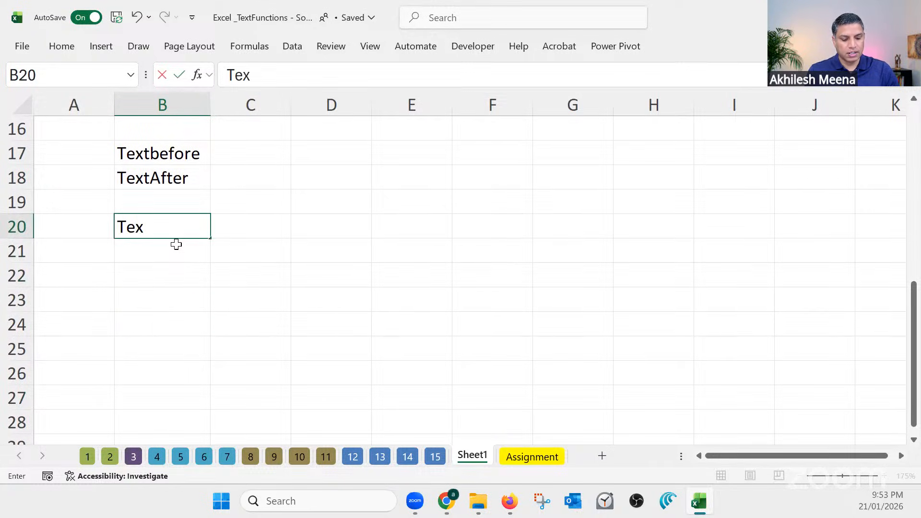
text(join)
key(Return)
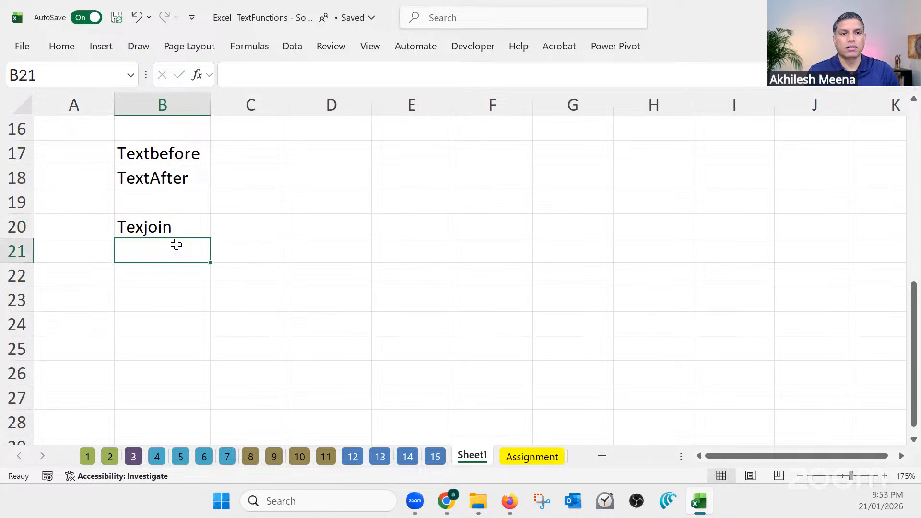
text(Texs)
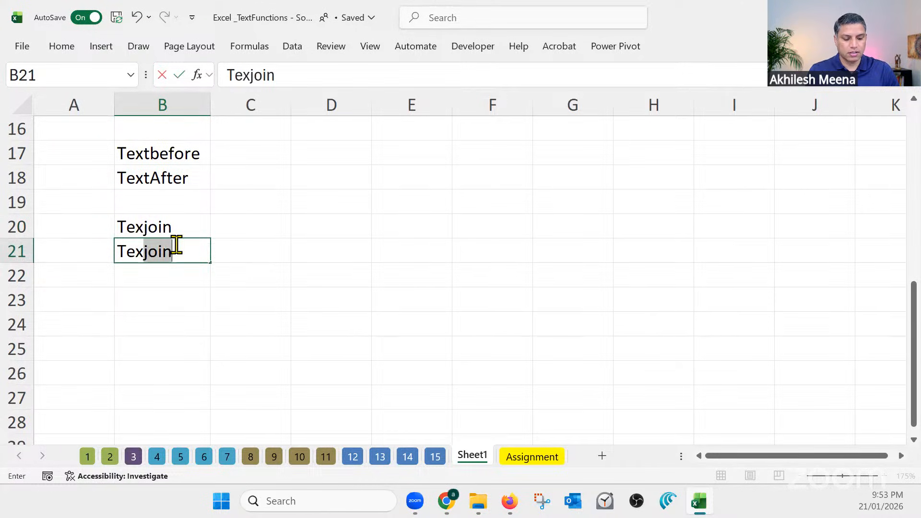
text(plit)
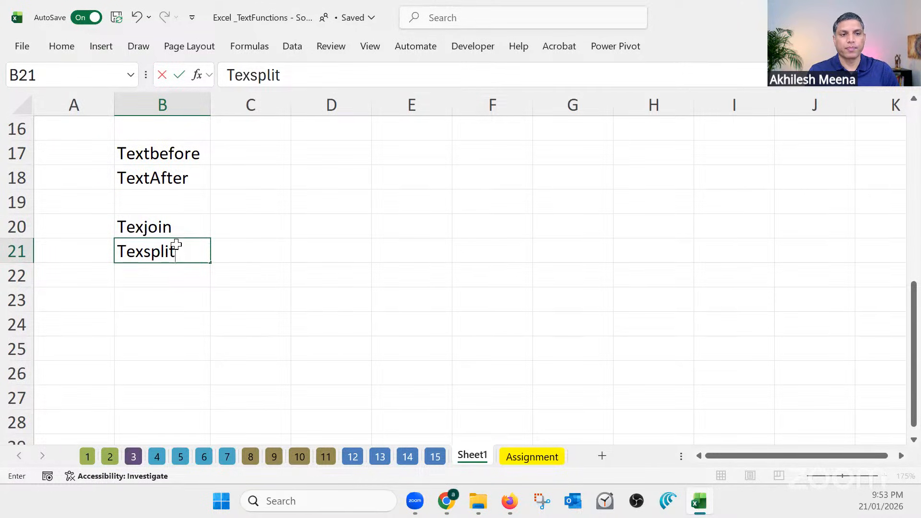
key(Return)
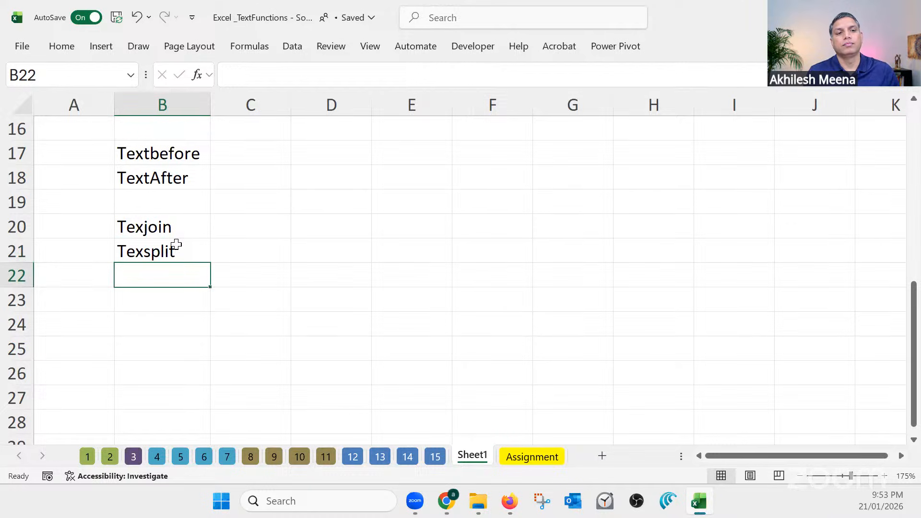
Correct the spelling of the label in cell B21 to "Textsplit"
click(188, 221)
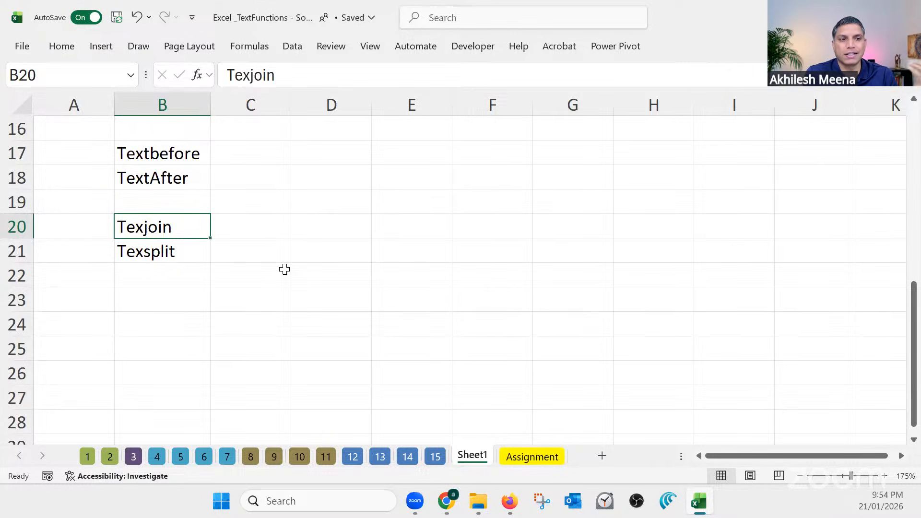
click(144, 251)
click(249, 81)
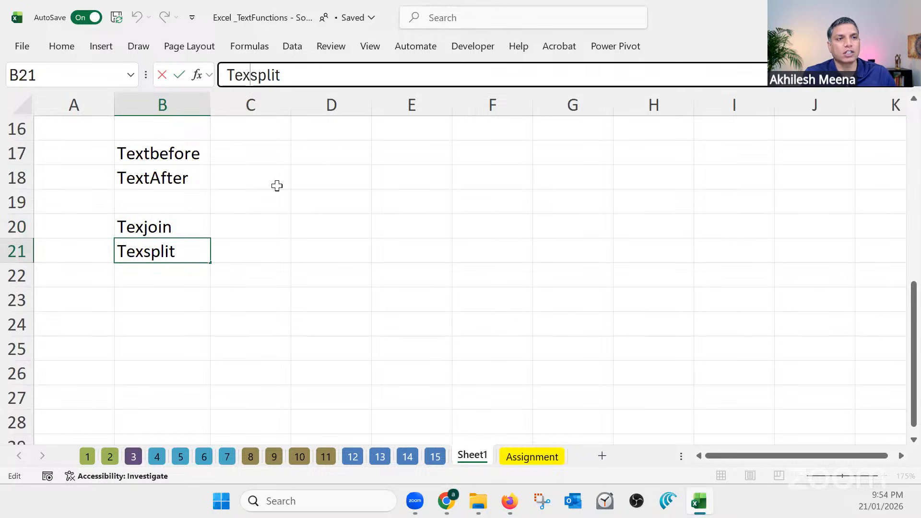
text(t)
key(Return)
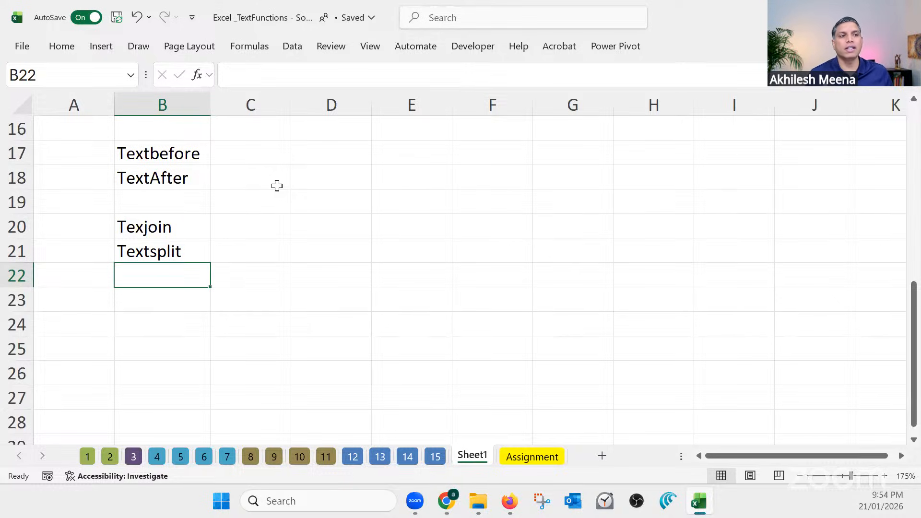
Open sheet 14 and select the employee skill cells B4 to E18
drag(430, 196, 725, 321)
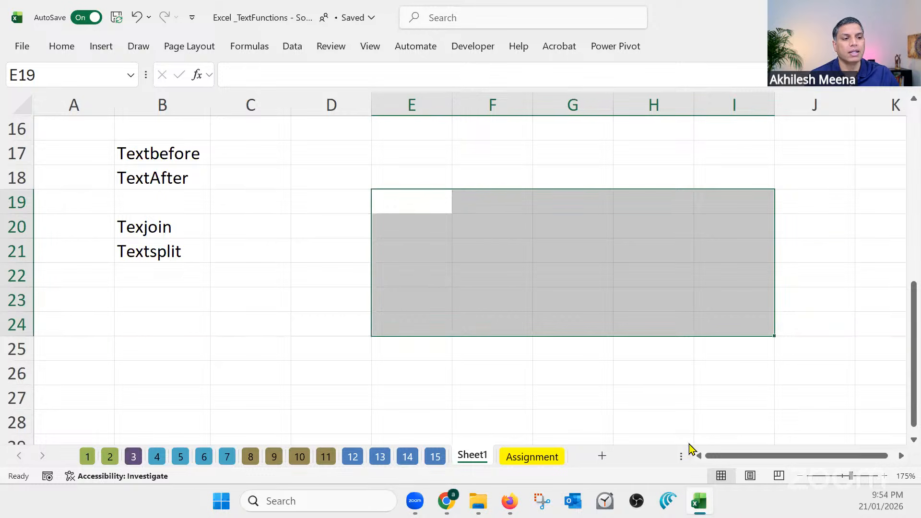
click(407, 457)
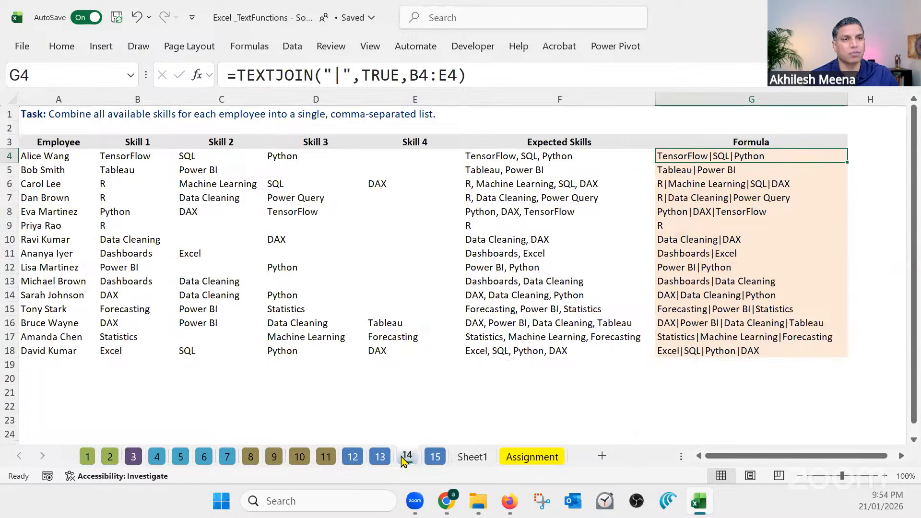
drag(138, 157, 376, 350)
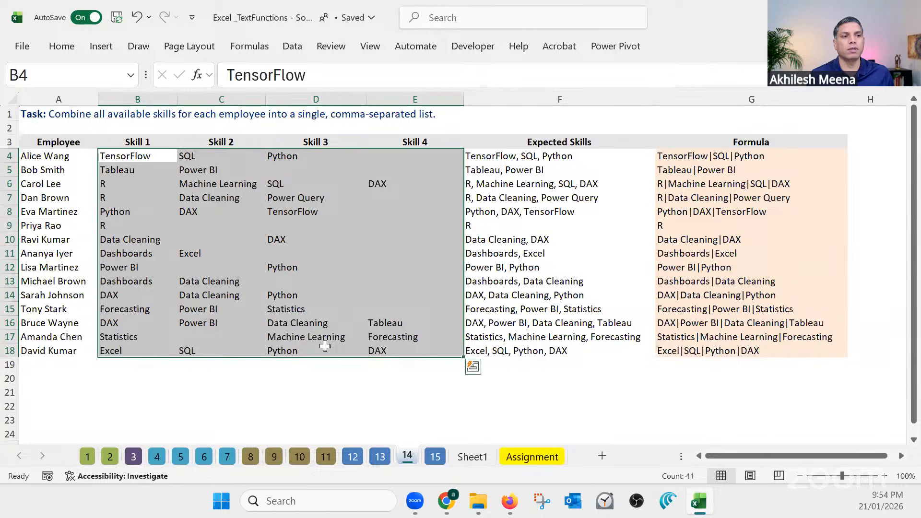
scroll(331, 350, down, 2)
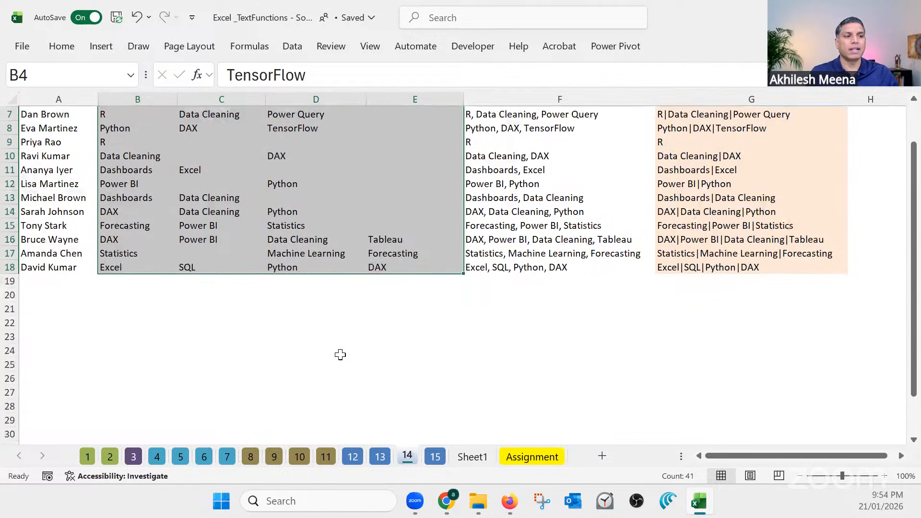
Enter a TEXTJOIN formula in cell D23 that joins B4:E18 with the "|" delimiter and ignores empty cells
click(327, 341)
text(=text)
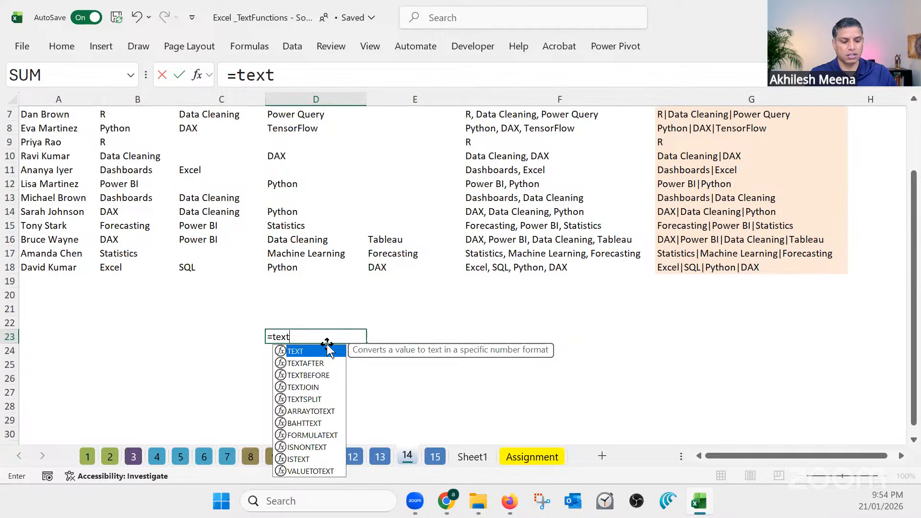
text(join)
key(Tab)
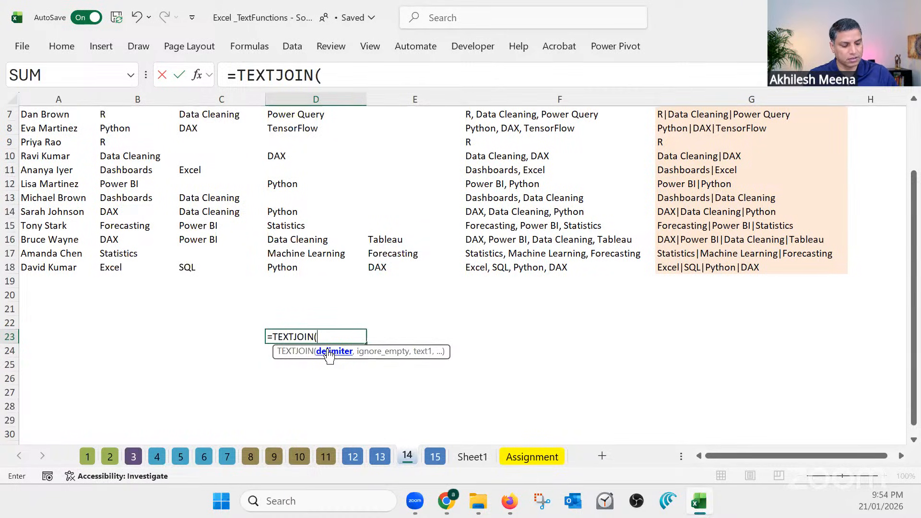
text("|")
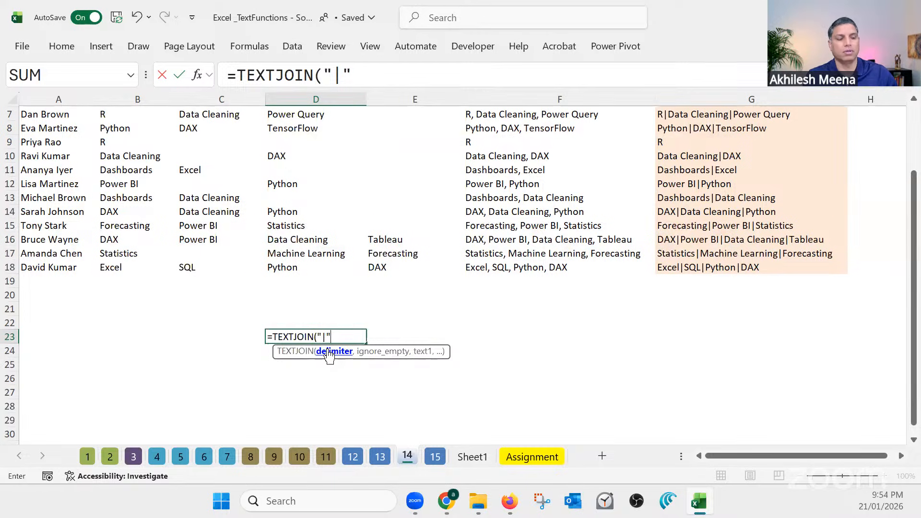
text(,)
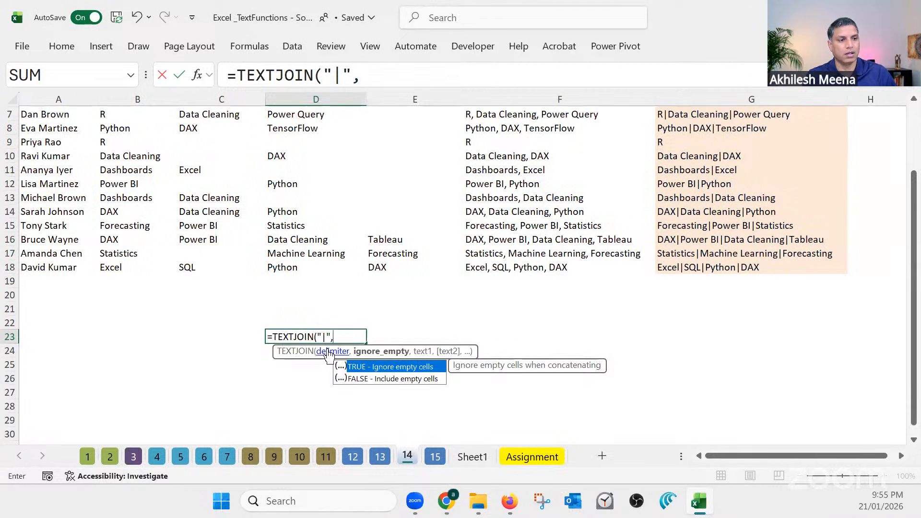
double_click(358, 367)
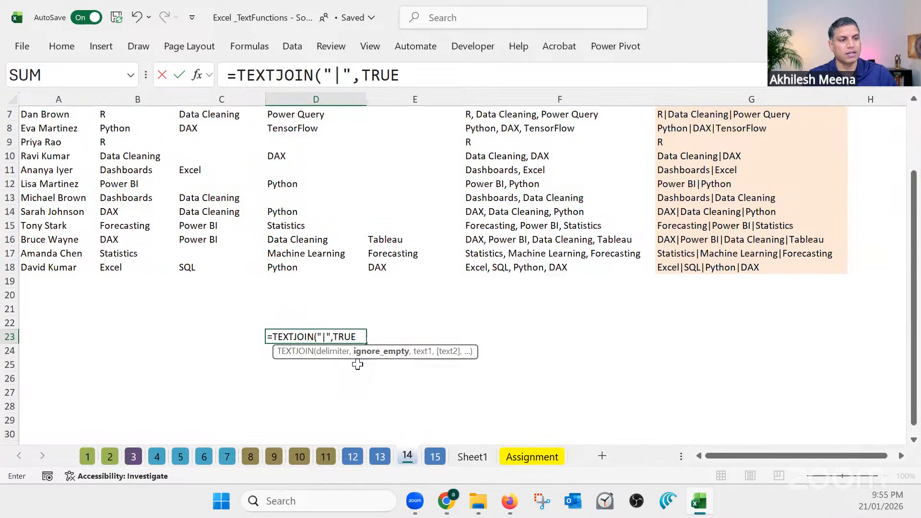
text(,)
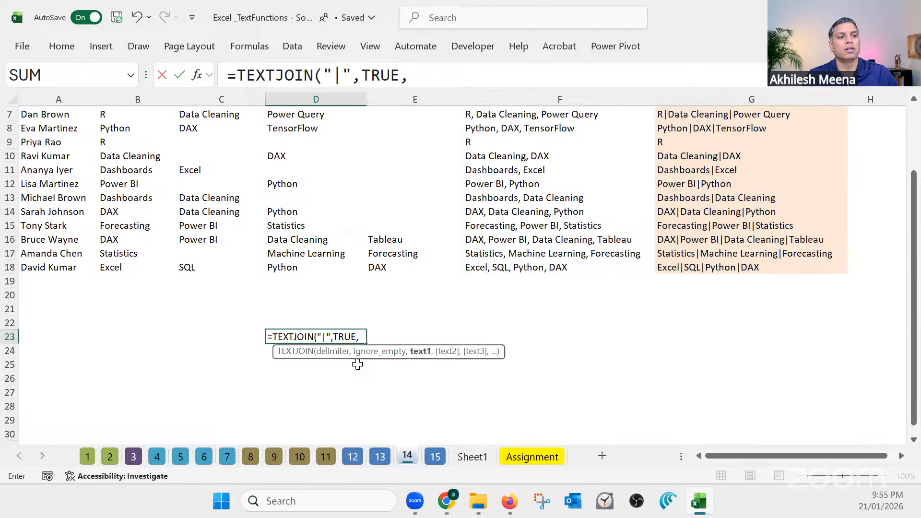
scroll(295, 288, up, 2)
drag(131, 156, 389, 347)
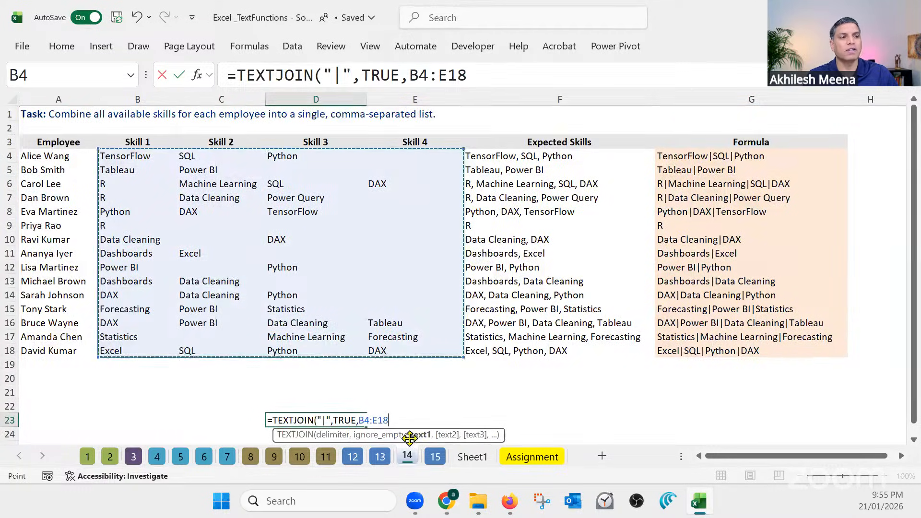
key(Return)
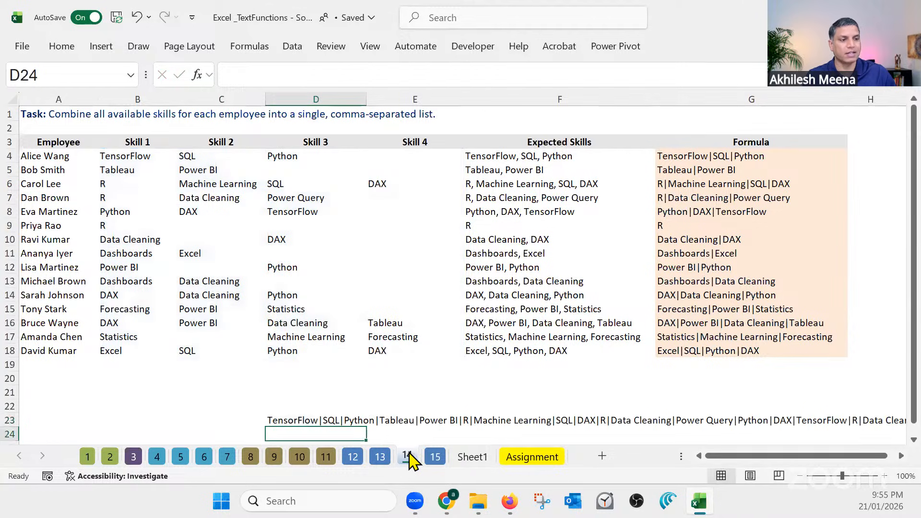
Check the joined text in D23 and view sheet 15, ending on cells B20 to B21 of Sheet1
scroll(313, 372, down, 2)
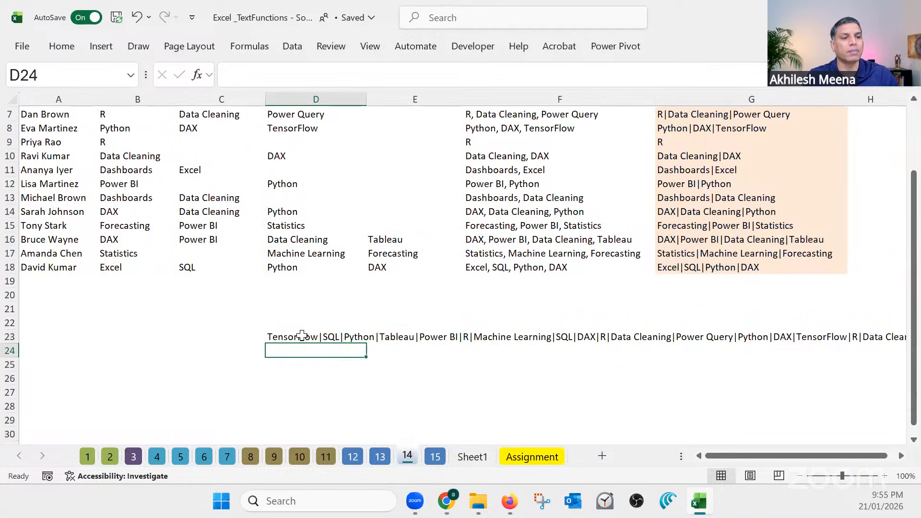
click(302, 336)
drag(729, 466, 789, 463)
click(435, 457)
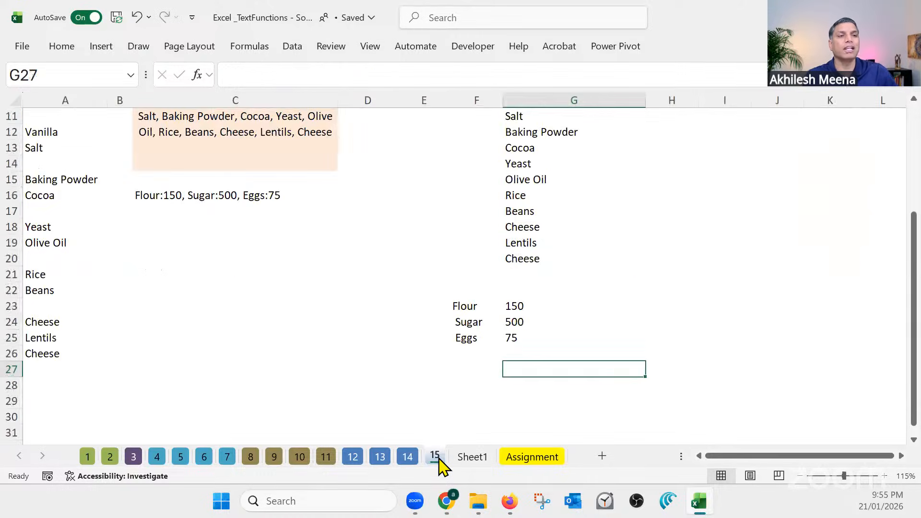
click(479, 460)
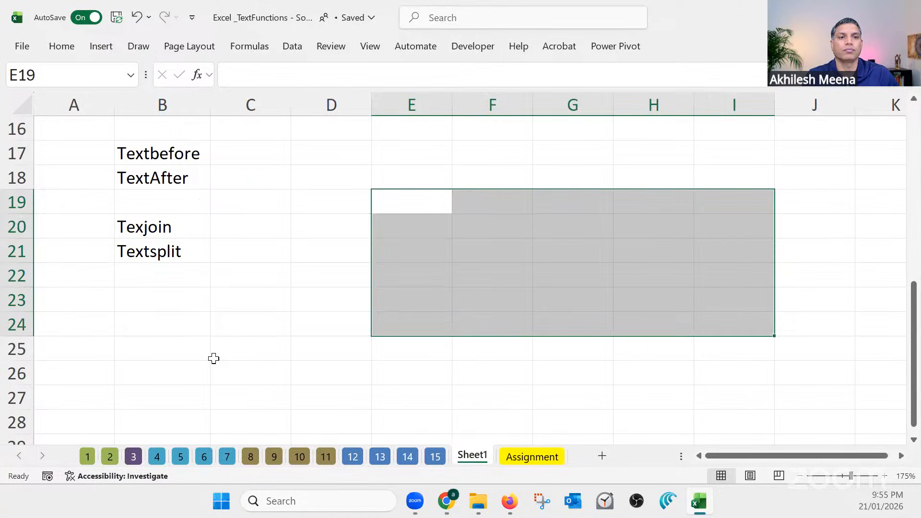
drag(182, 227, 188, 246)
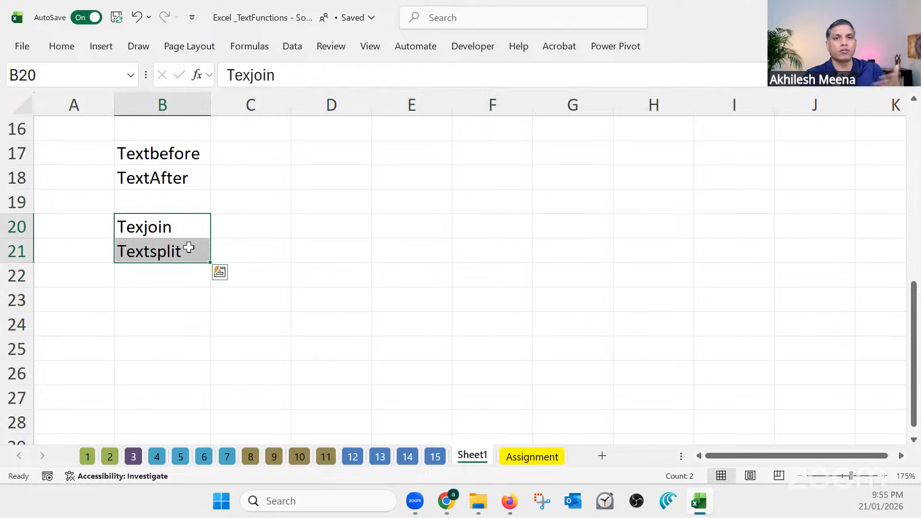
Enter "REPLACE" in cell B23 and "SUBSTITUTE" in cell B24, leaving B22 blank
click(184, 302)
scroll(186, 312, up, 1)
scroll(187, 314, down, 1)
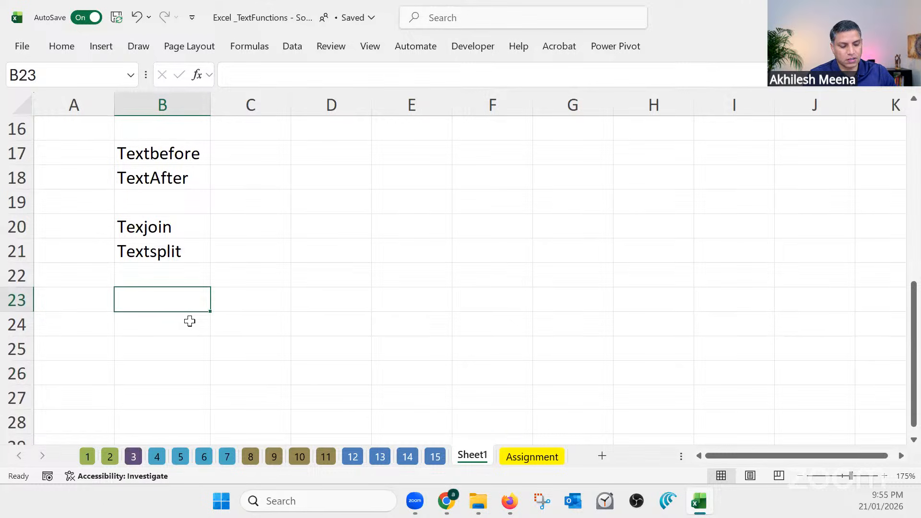
text(REPLACE)
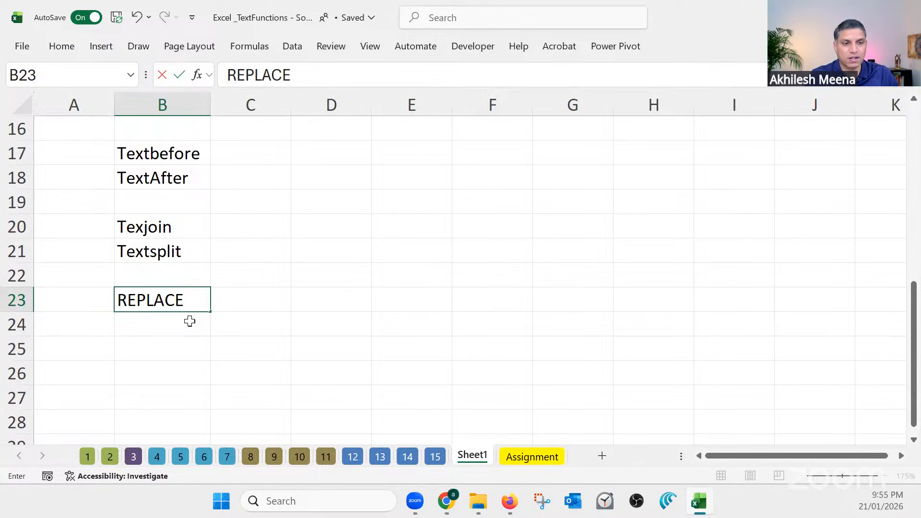
key(Return)
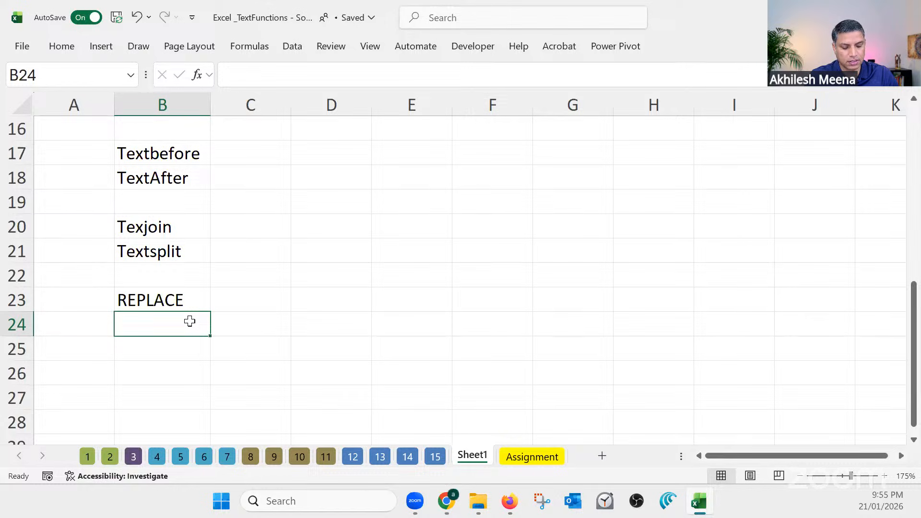
text(SUBSTRI)
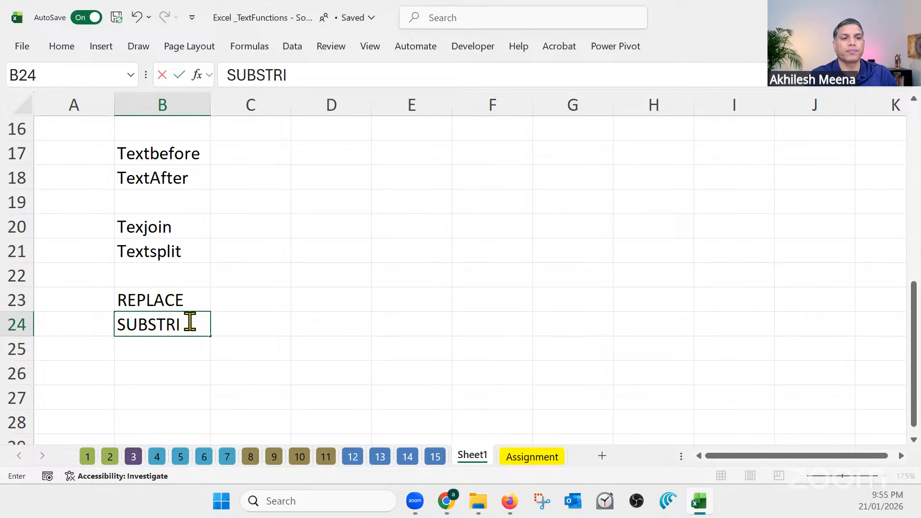
key(BackSpace)
key(BackSpace)
text(ITUTE)
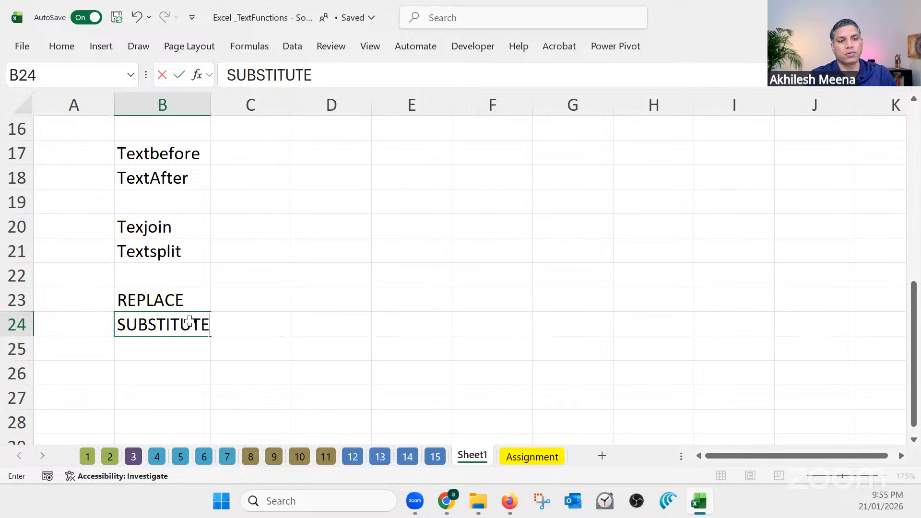
key(Return)
Select the REPLACE label in B23 and open sheet 8 to view the card number masking example
scroll(189, 321, down, 1)
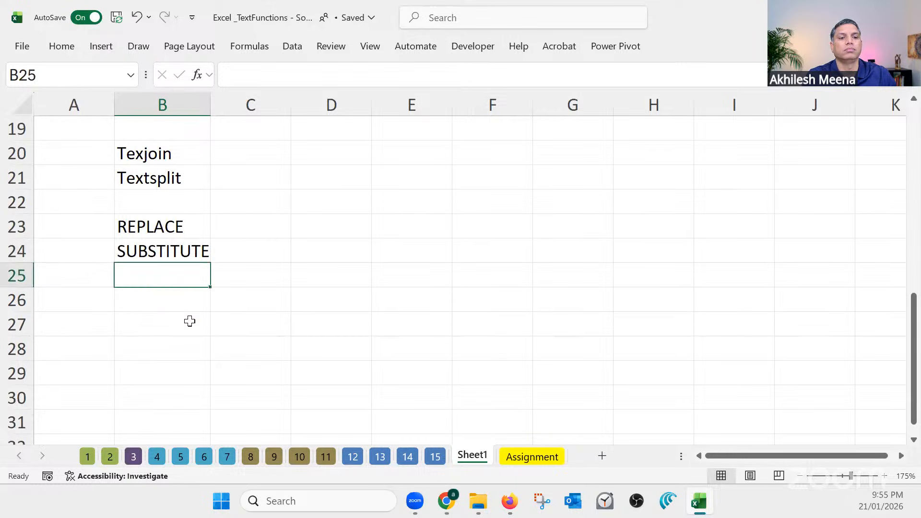
click(187, 302)
click(182, 225)
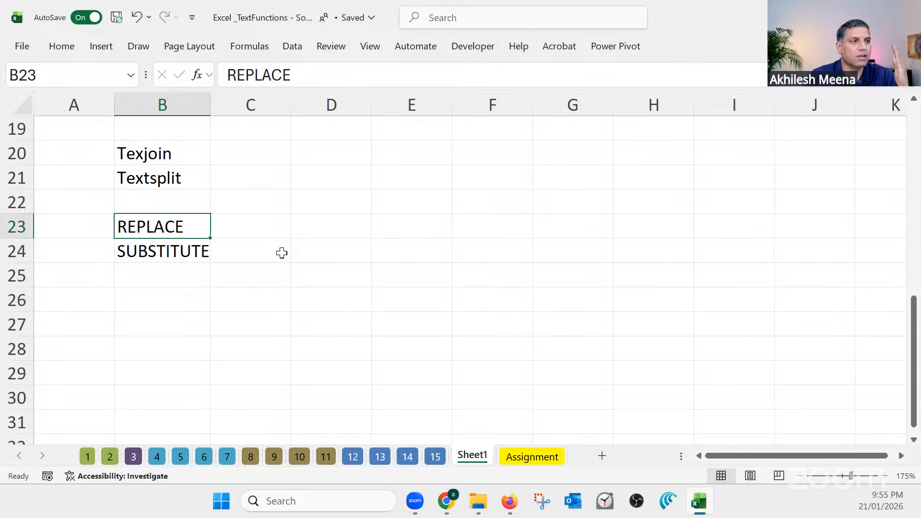
click(252, 459)
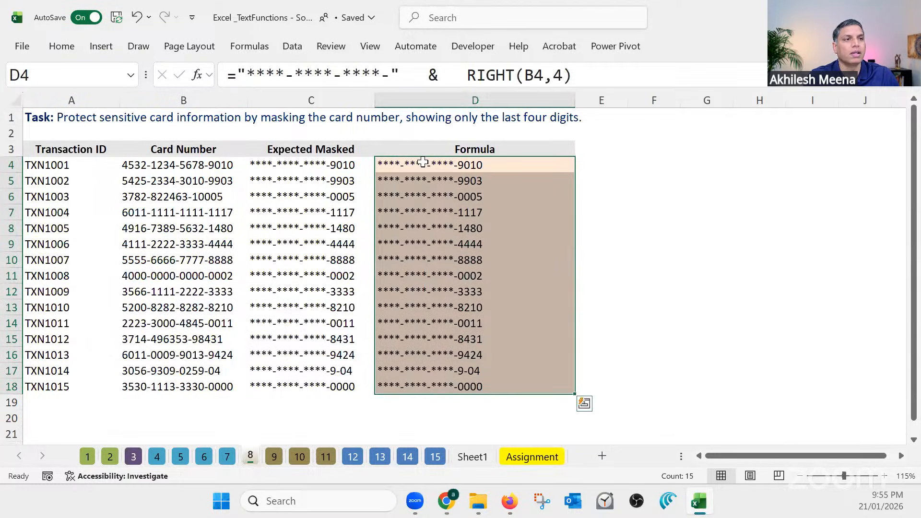
Examine the masking formula in D4 of sheet 8 and the REPLACE formula's replacement text in C5 of sheet 9
click(422, 162)
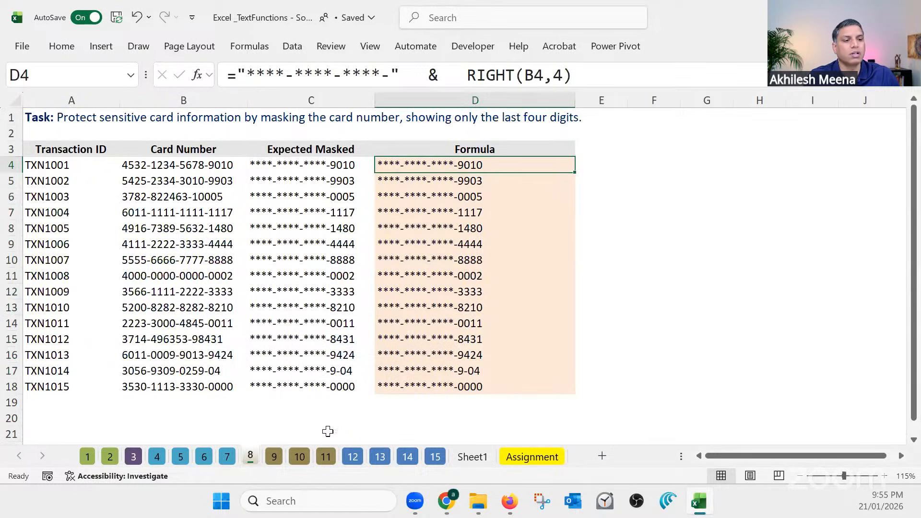
click(270, 458)
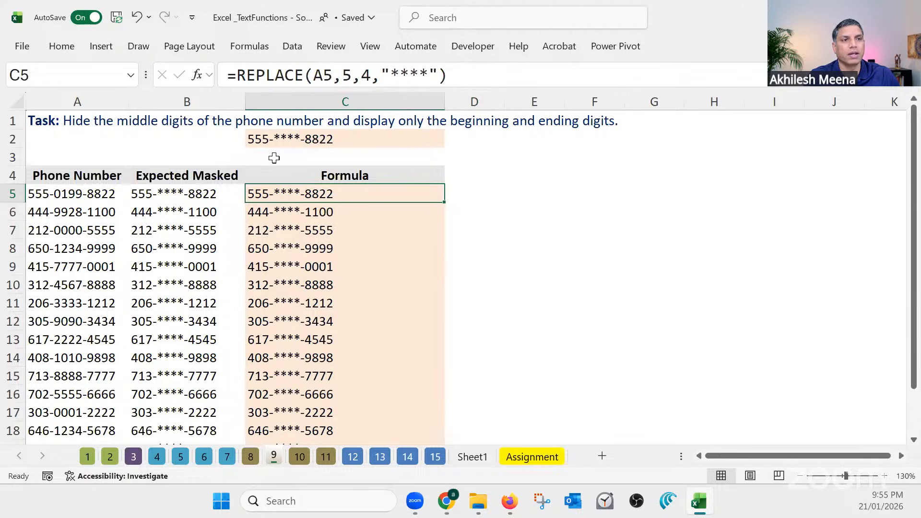
drag(343, 75, 437, 74)
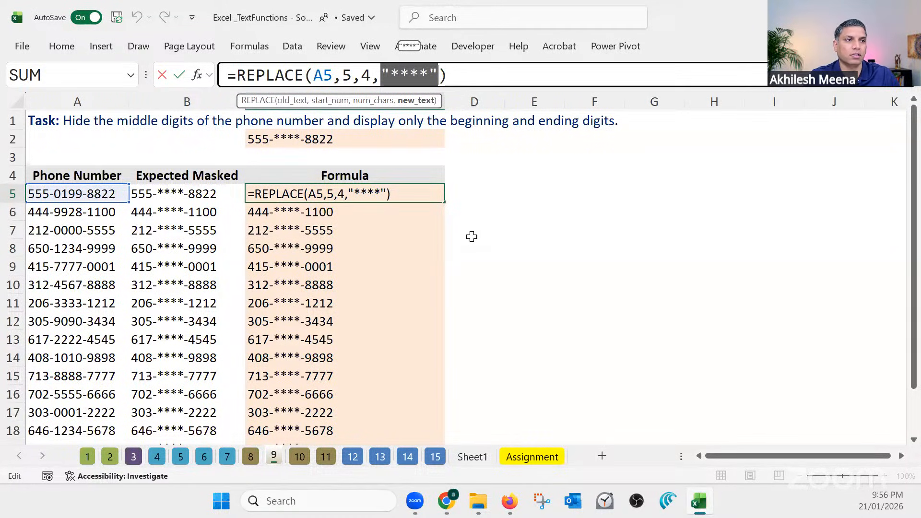
key(ctrl+Return)
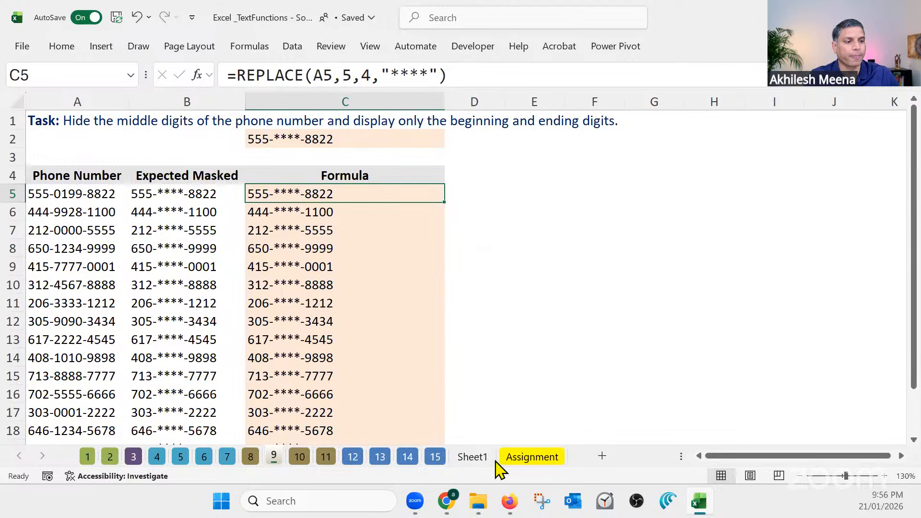
Return to Sheet1, select the SUBSTITUTE label in B24 and widen column B slightly so the label fits comfortably
click(460, 459)
click(176, 251)
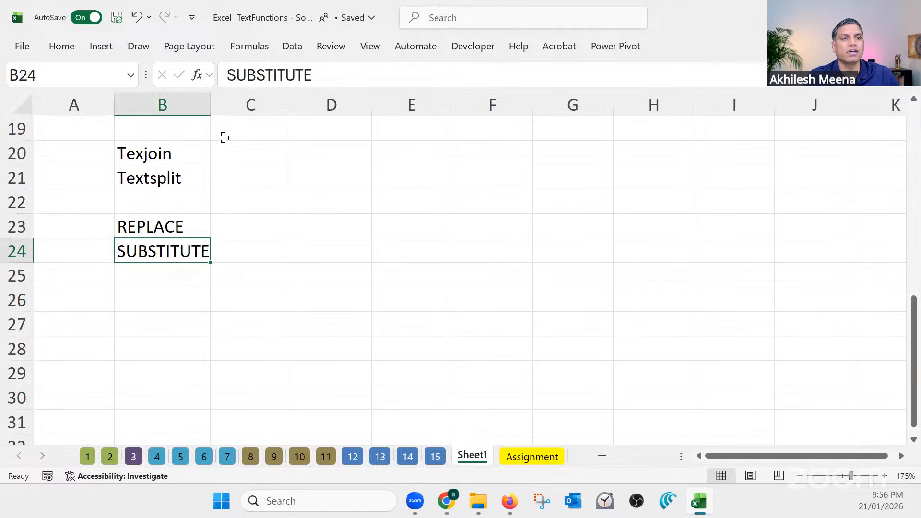
drag(211, 111, 226, 112)
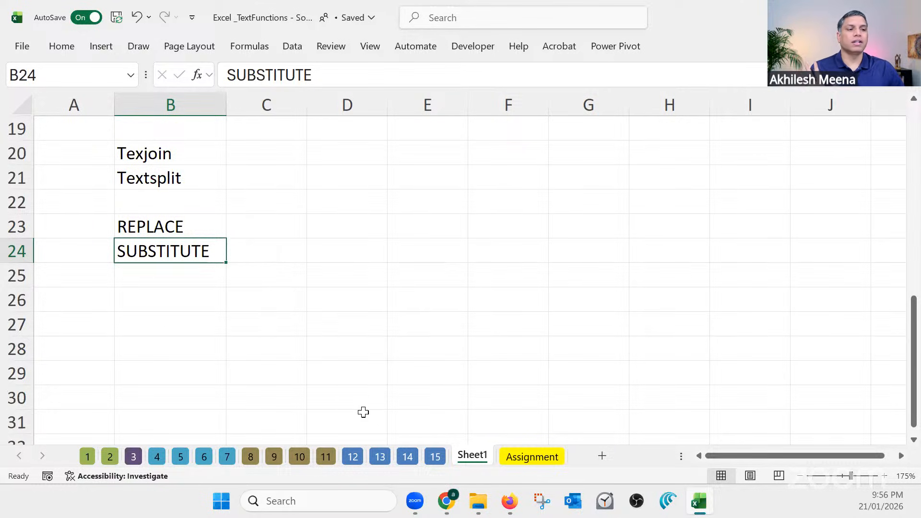
View the TEXTJOIN example on sheet 14 and the number clean-up exercise on sheet 13, ending back on Sheet1
click(408, 459)
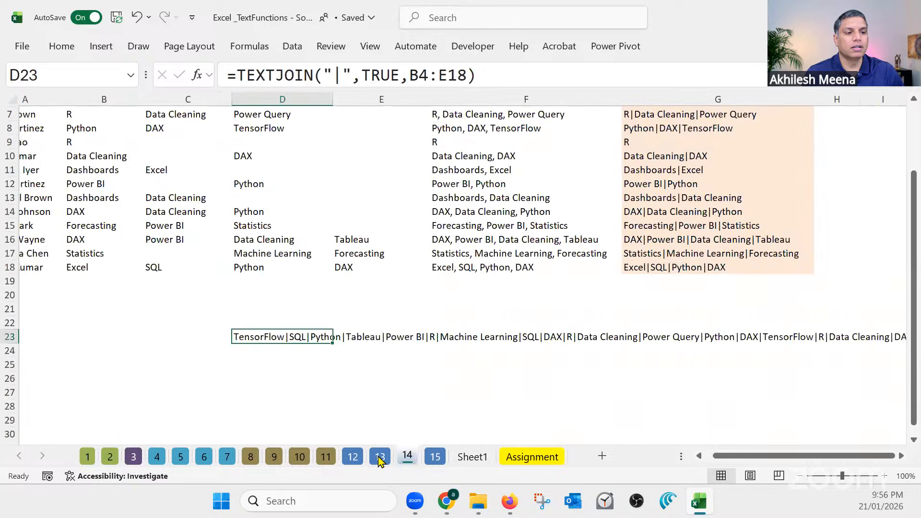
click(380, 458)
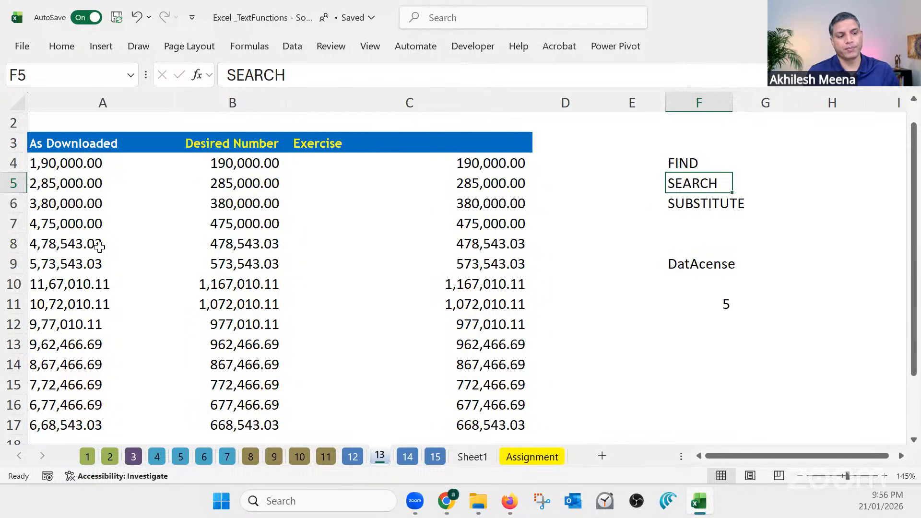
click(472, 456)
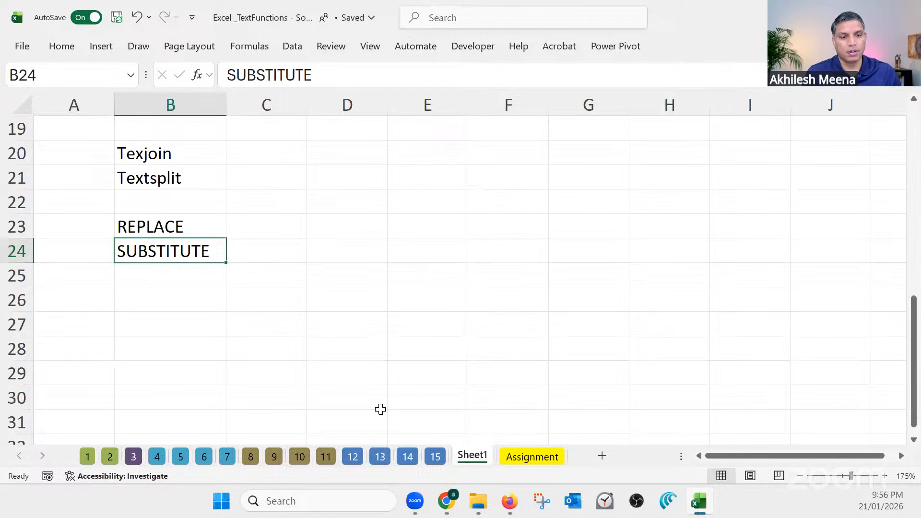
Enter "Concatenate" in cell B26 and "&" in cell B27, leaving B25 blank
click(153, 286)
click(161, 302)
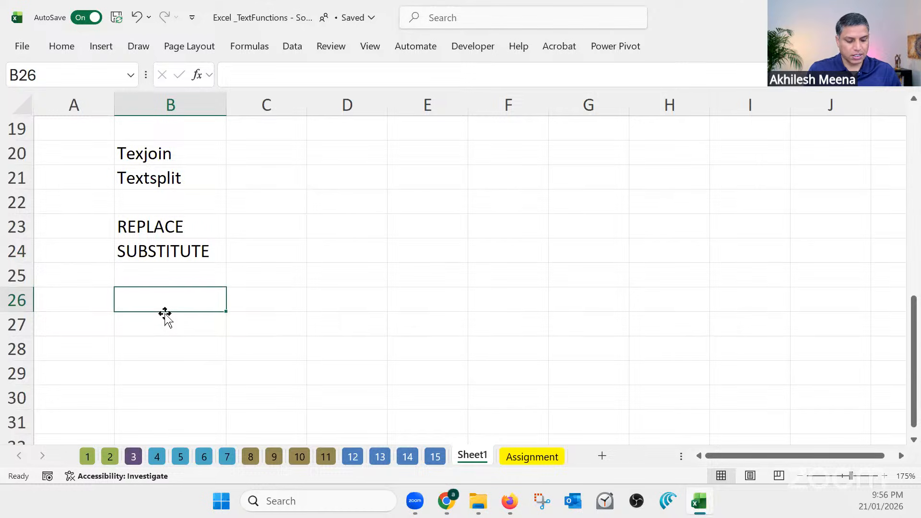
text(Conc)
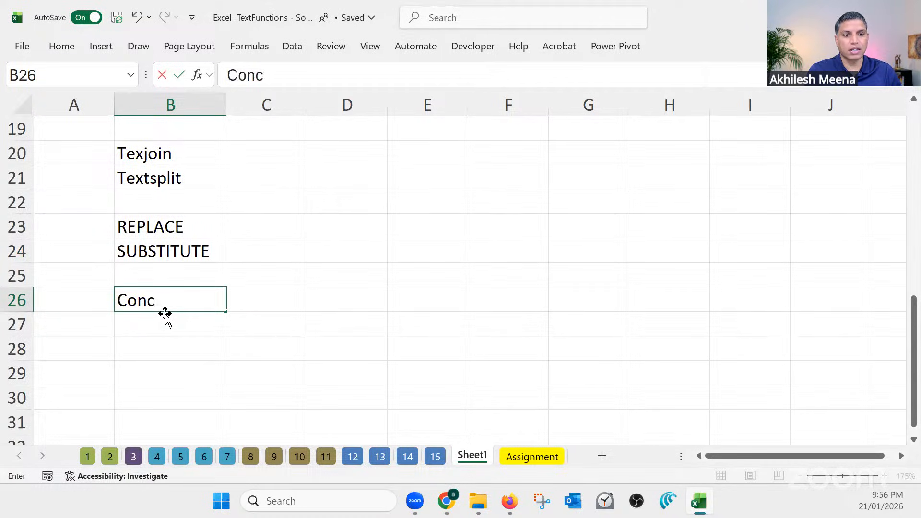
text(atenate)
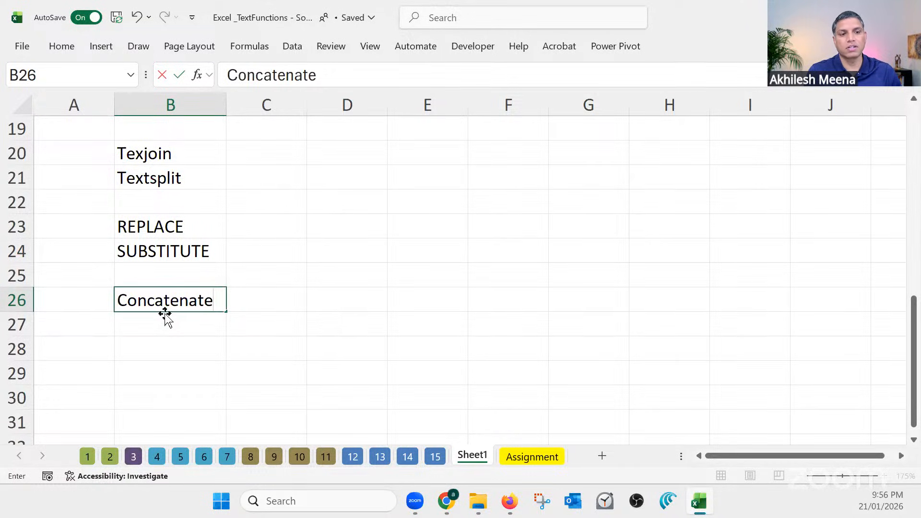
key(Return)
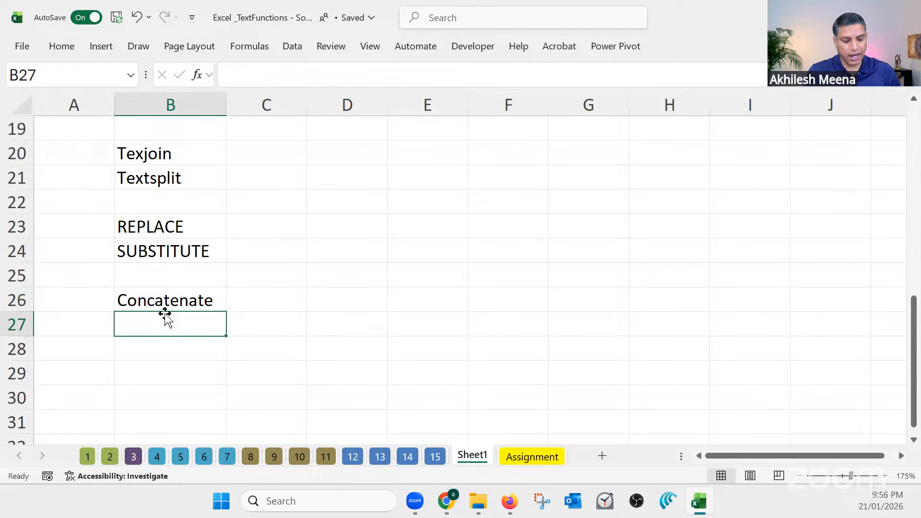
text(&)
key(Return)
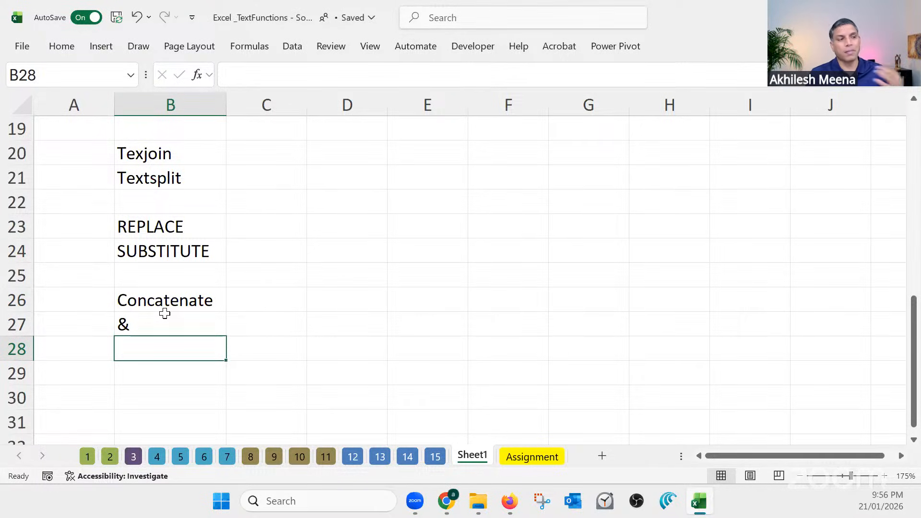
click(288, 326)
click(334, 325)
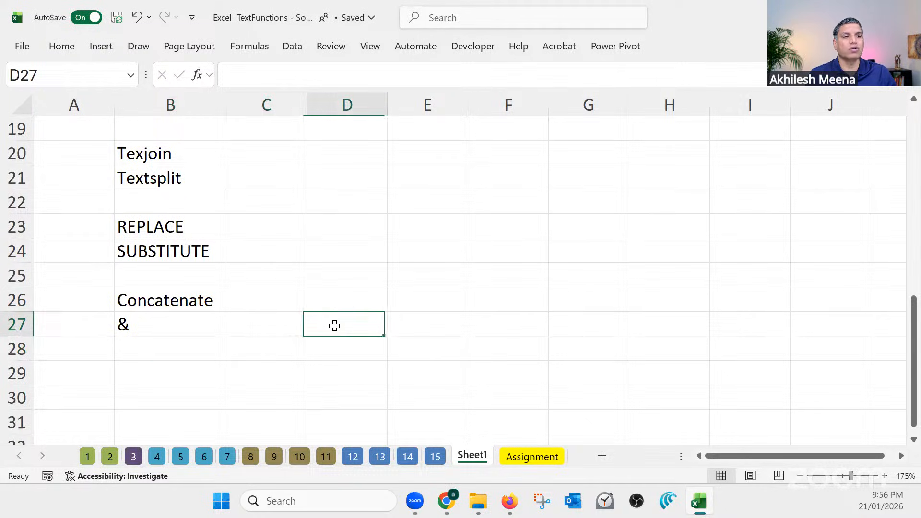
click(171, 320)
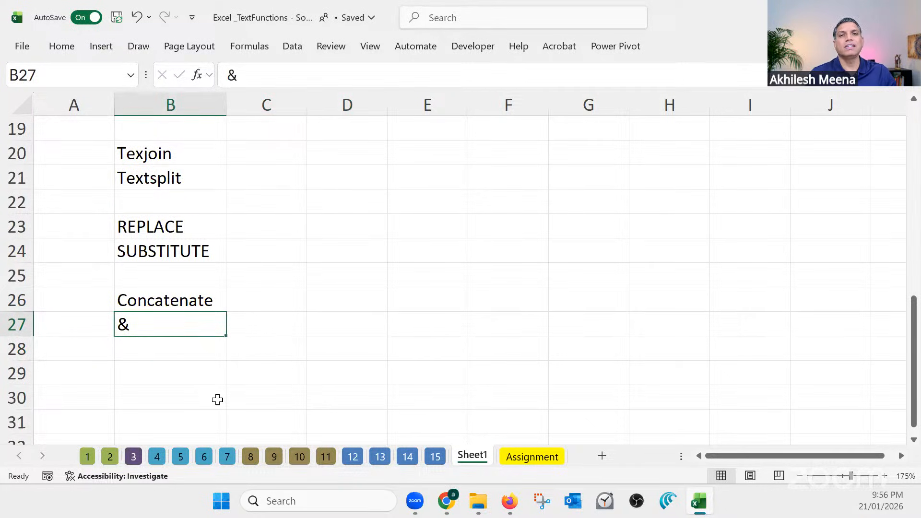
drag(294, 323, 505, 324)
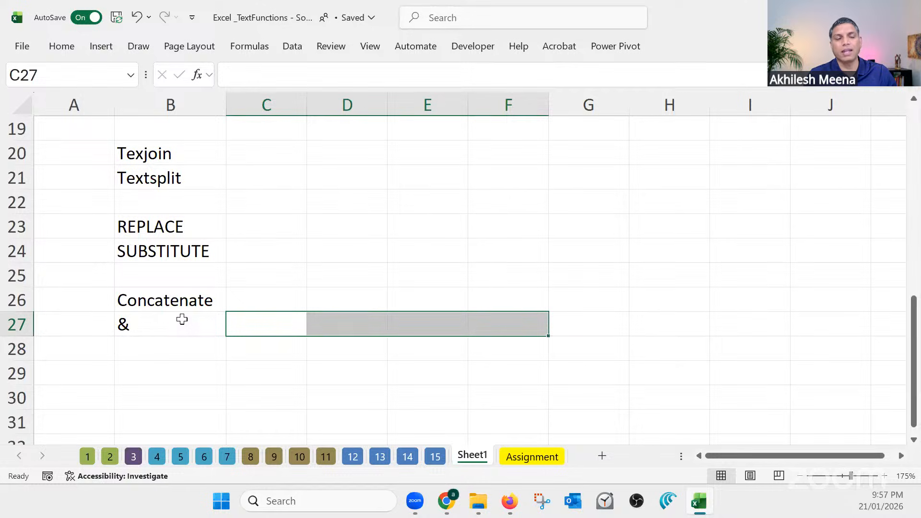
Review the TEXTJOIN formula in D23 of sheet 14 against the repeated Data Cleaning entries in C13:C14
click(178, 156)
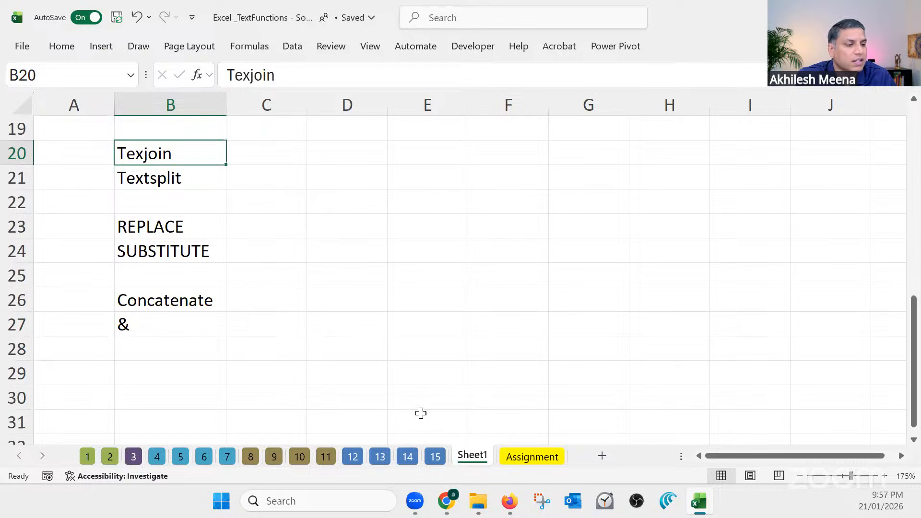
click(427, 459)
click(408, 458)
click(271, 367)
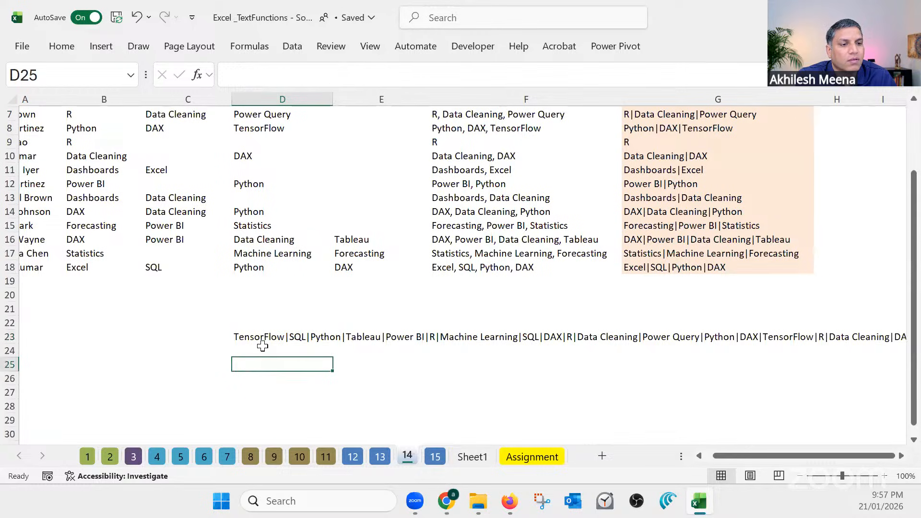
click(249, 336)
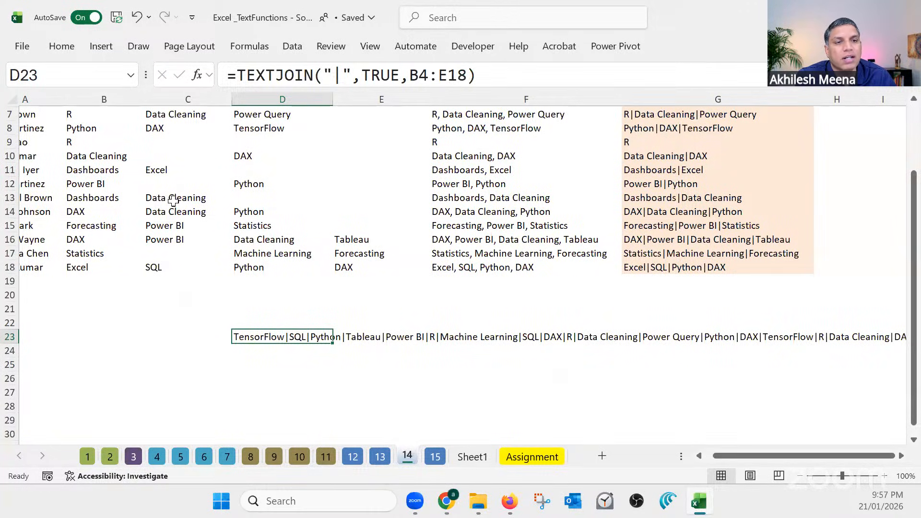
drag(178, 197, 179, 208)
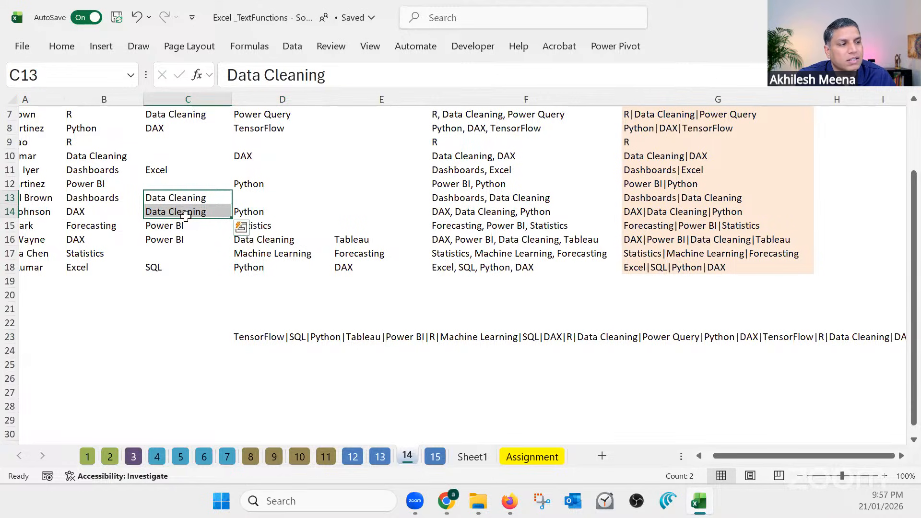
click(182, 319)
click(260, 342)
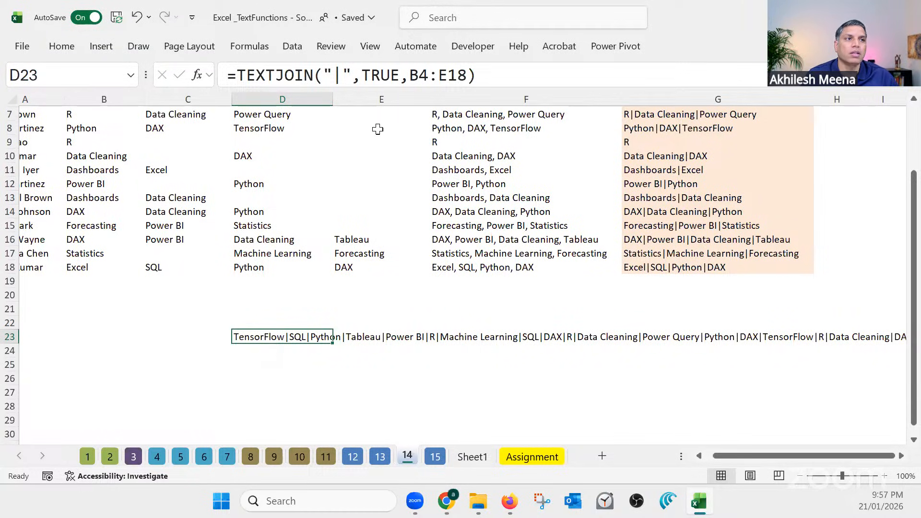
Try wrapping the B4:E18 range of the TEXTJOIN formula in D23 in UNIQUE, and undo the change
click(409, 75)
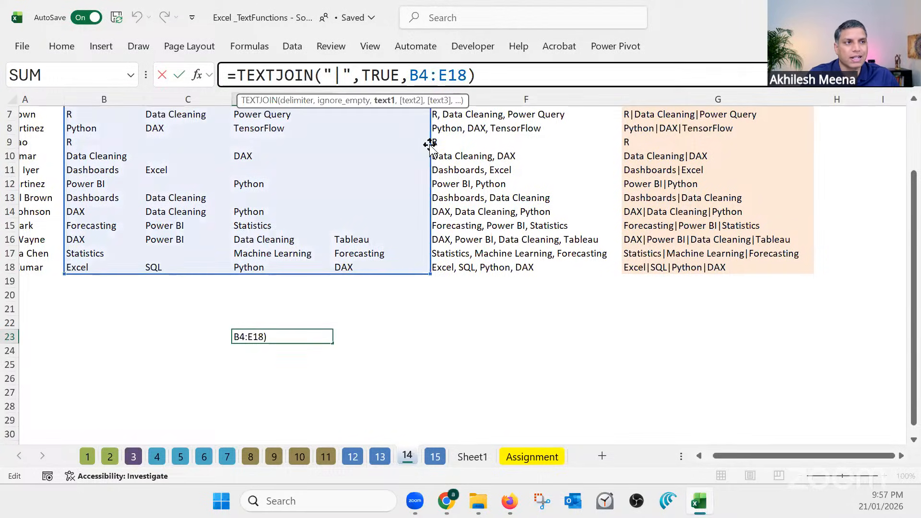
text(uni)
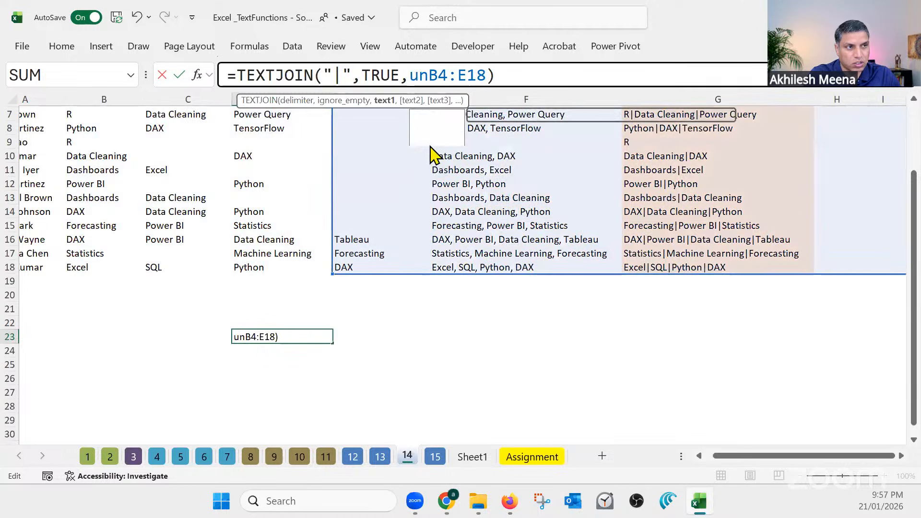
double_click(438, 140)
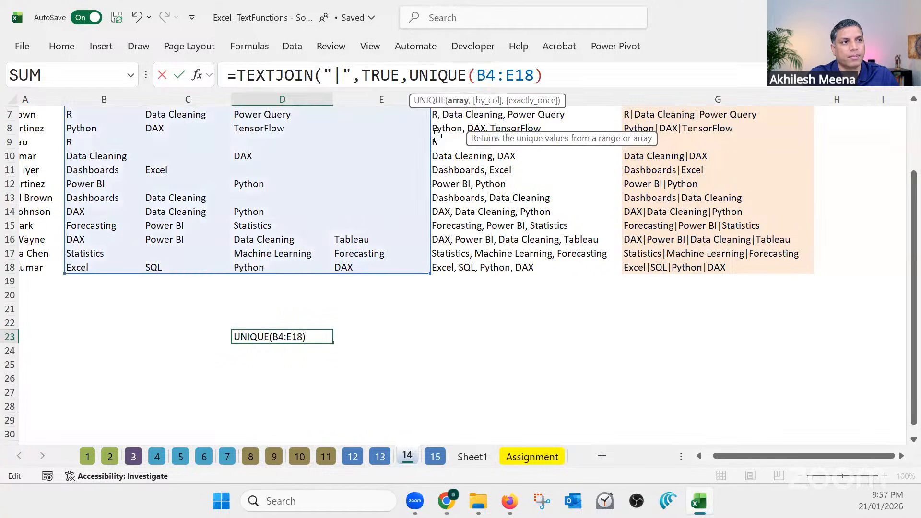
click(534, 75)
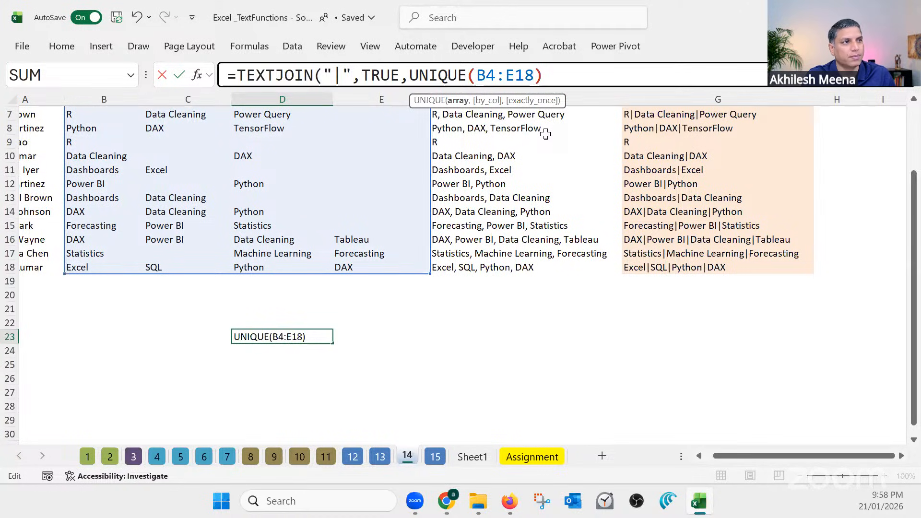
text())
key(Return)
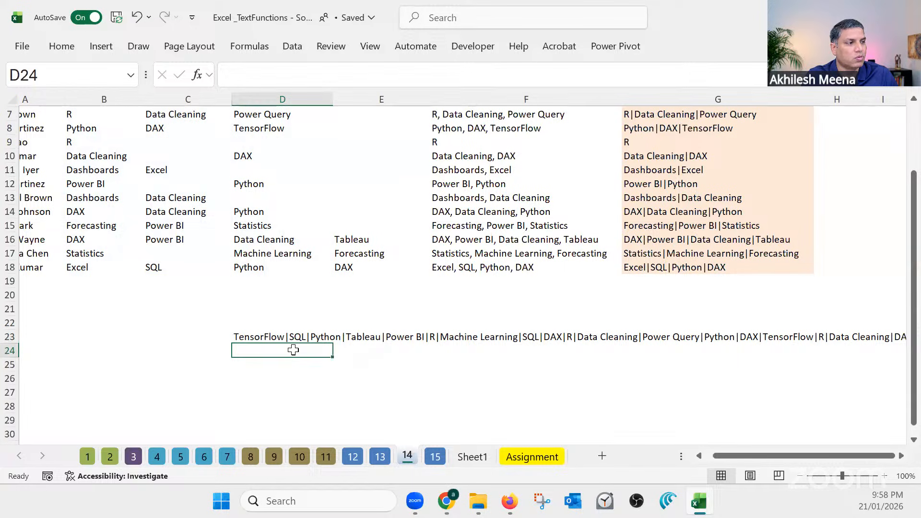
click(275, 338)
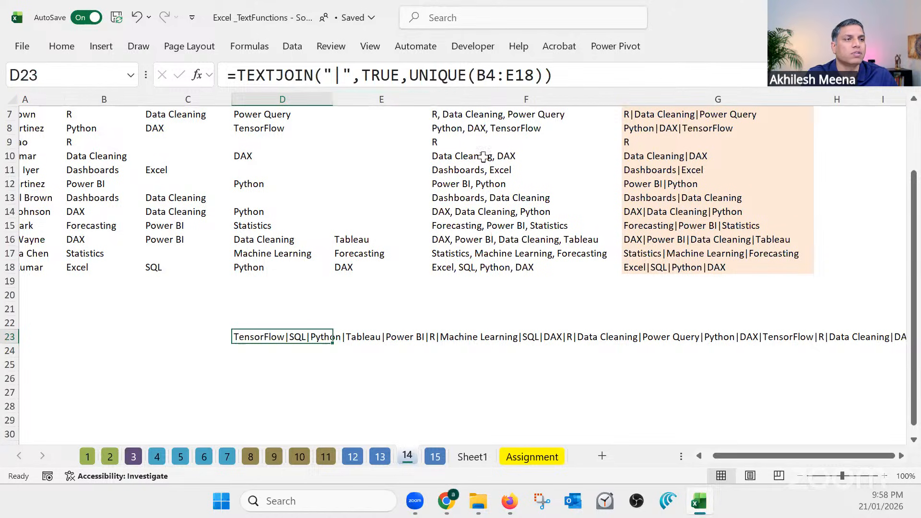
key(ctrl+z)
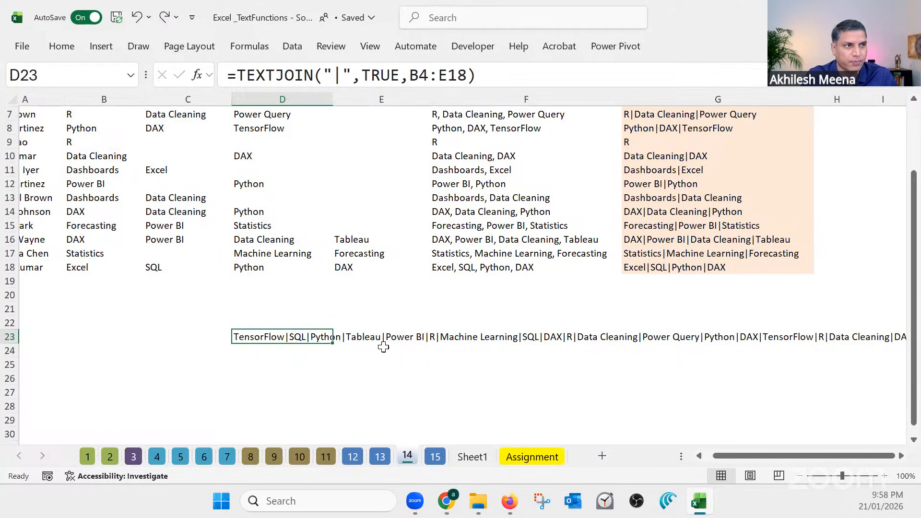
click(316, 363)
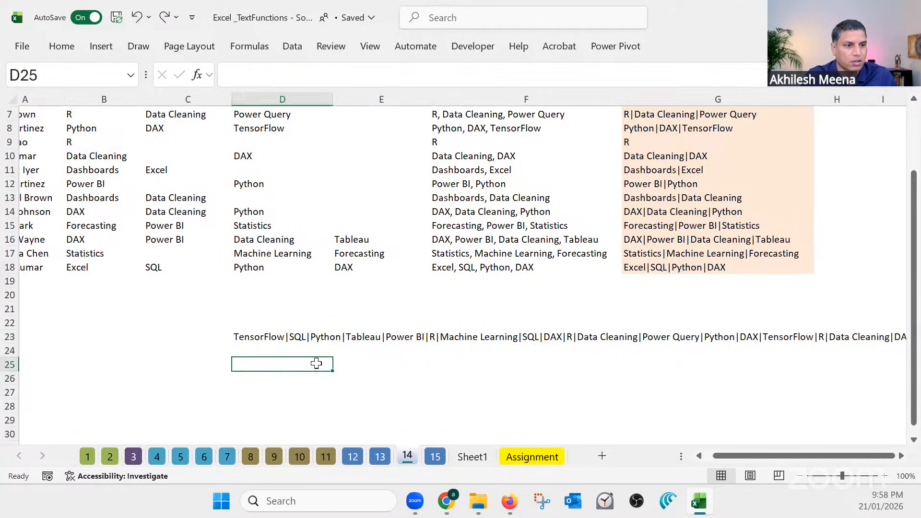
Select B28 on Sheet1, then examine sheet 4's FIND formulas in columns C and D and the MID formula in E4
click(470, 458)
click(159, 350)
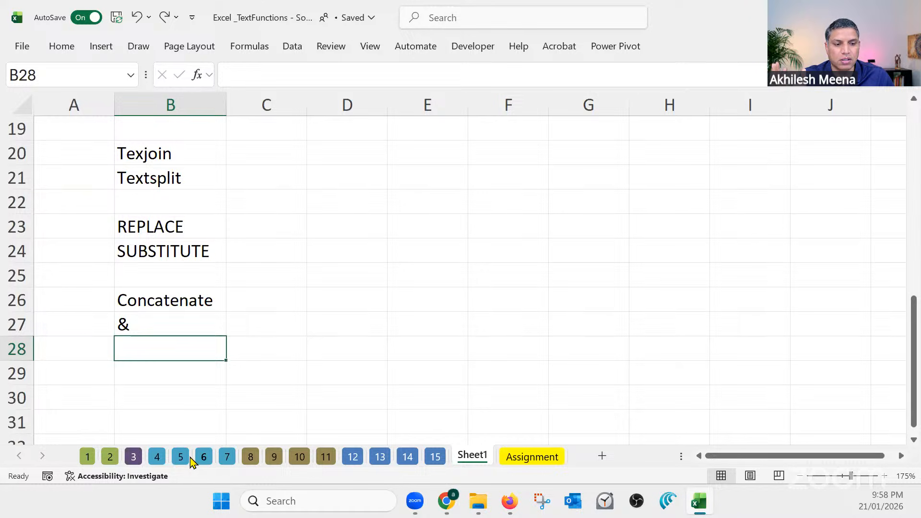
click(157, 458)
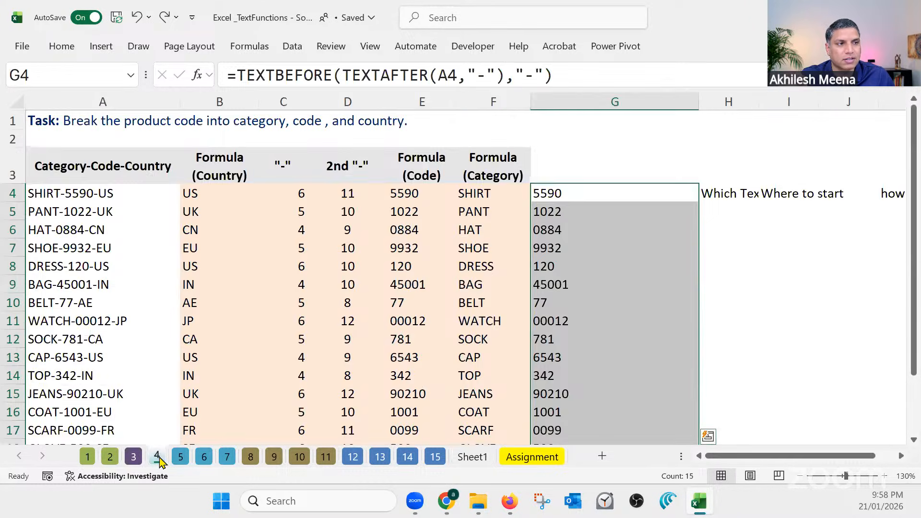
click(302, 194)
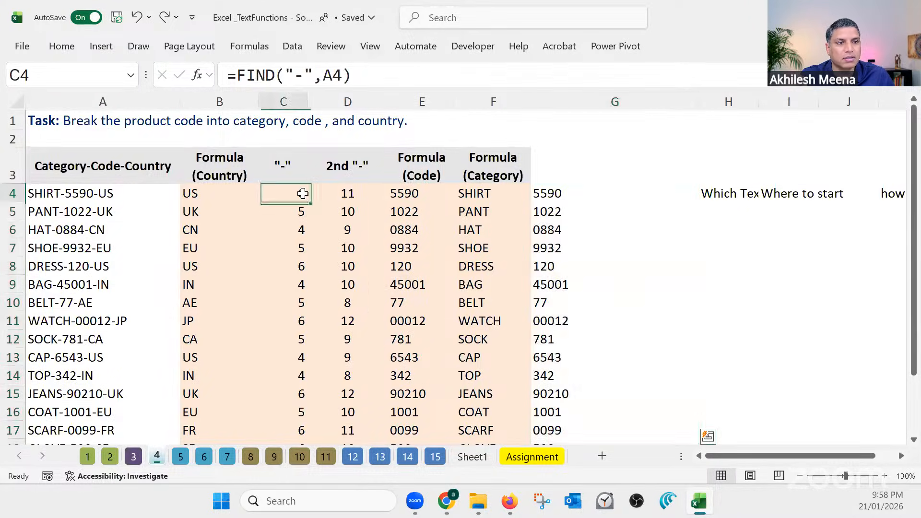
click(345, 193)
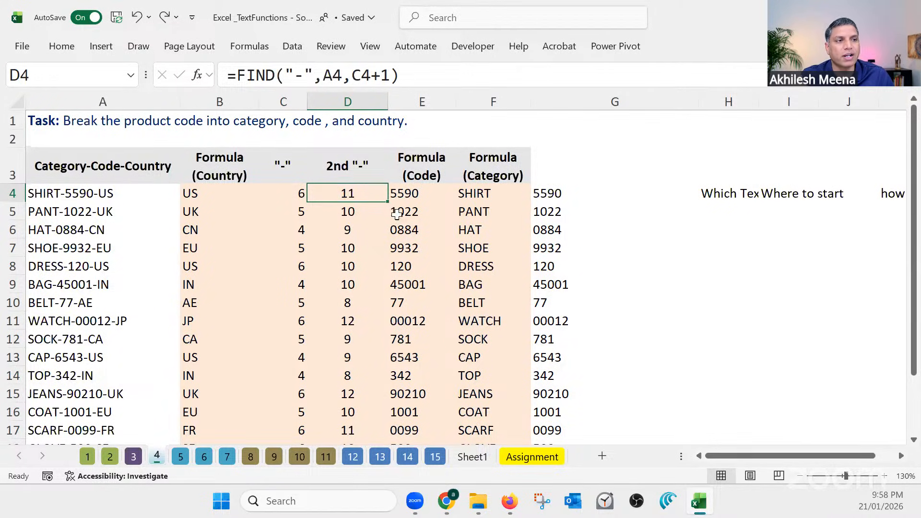
click(296, 192)
click(412, 193)
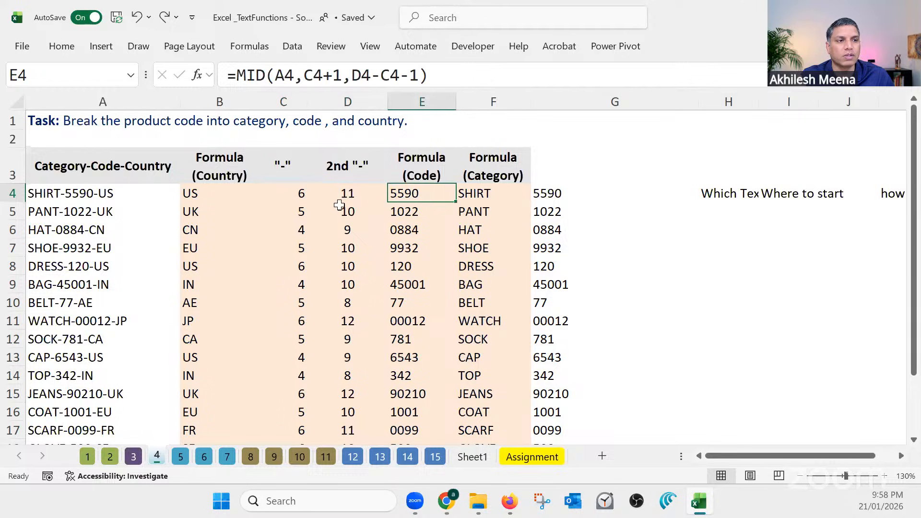
click(283, 102)
click(339, 101)
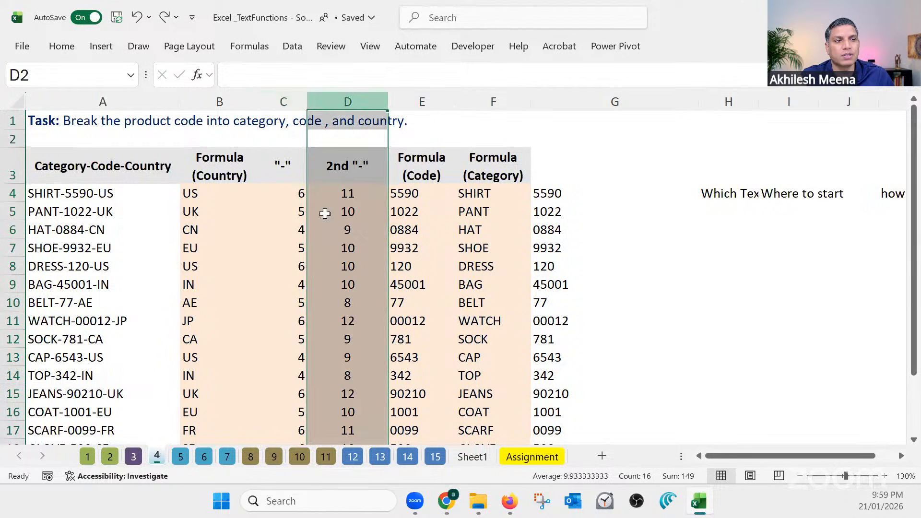
click(297, 243)
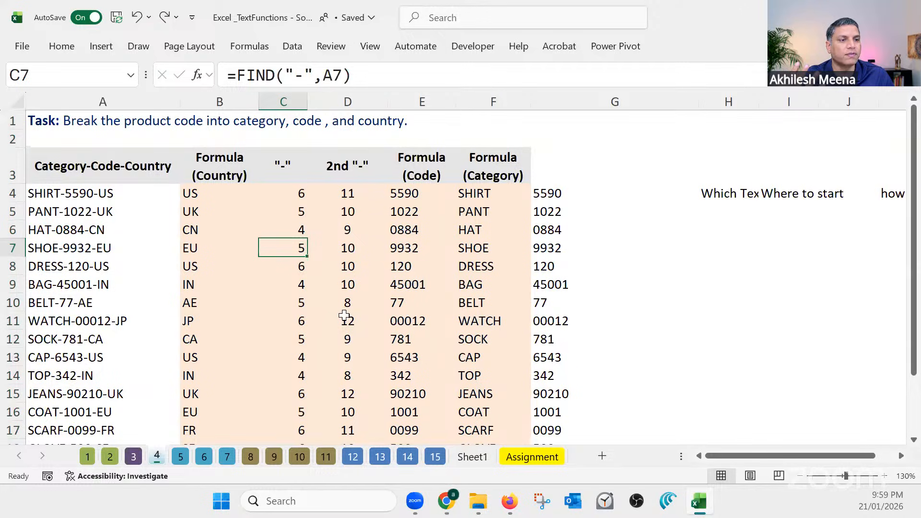